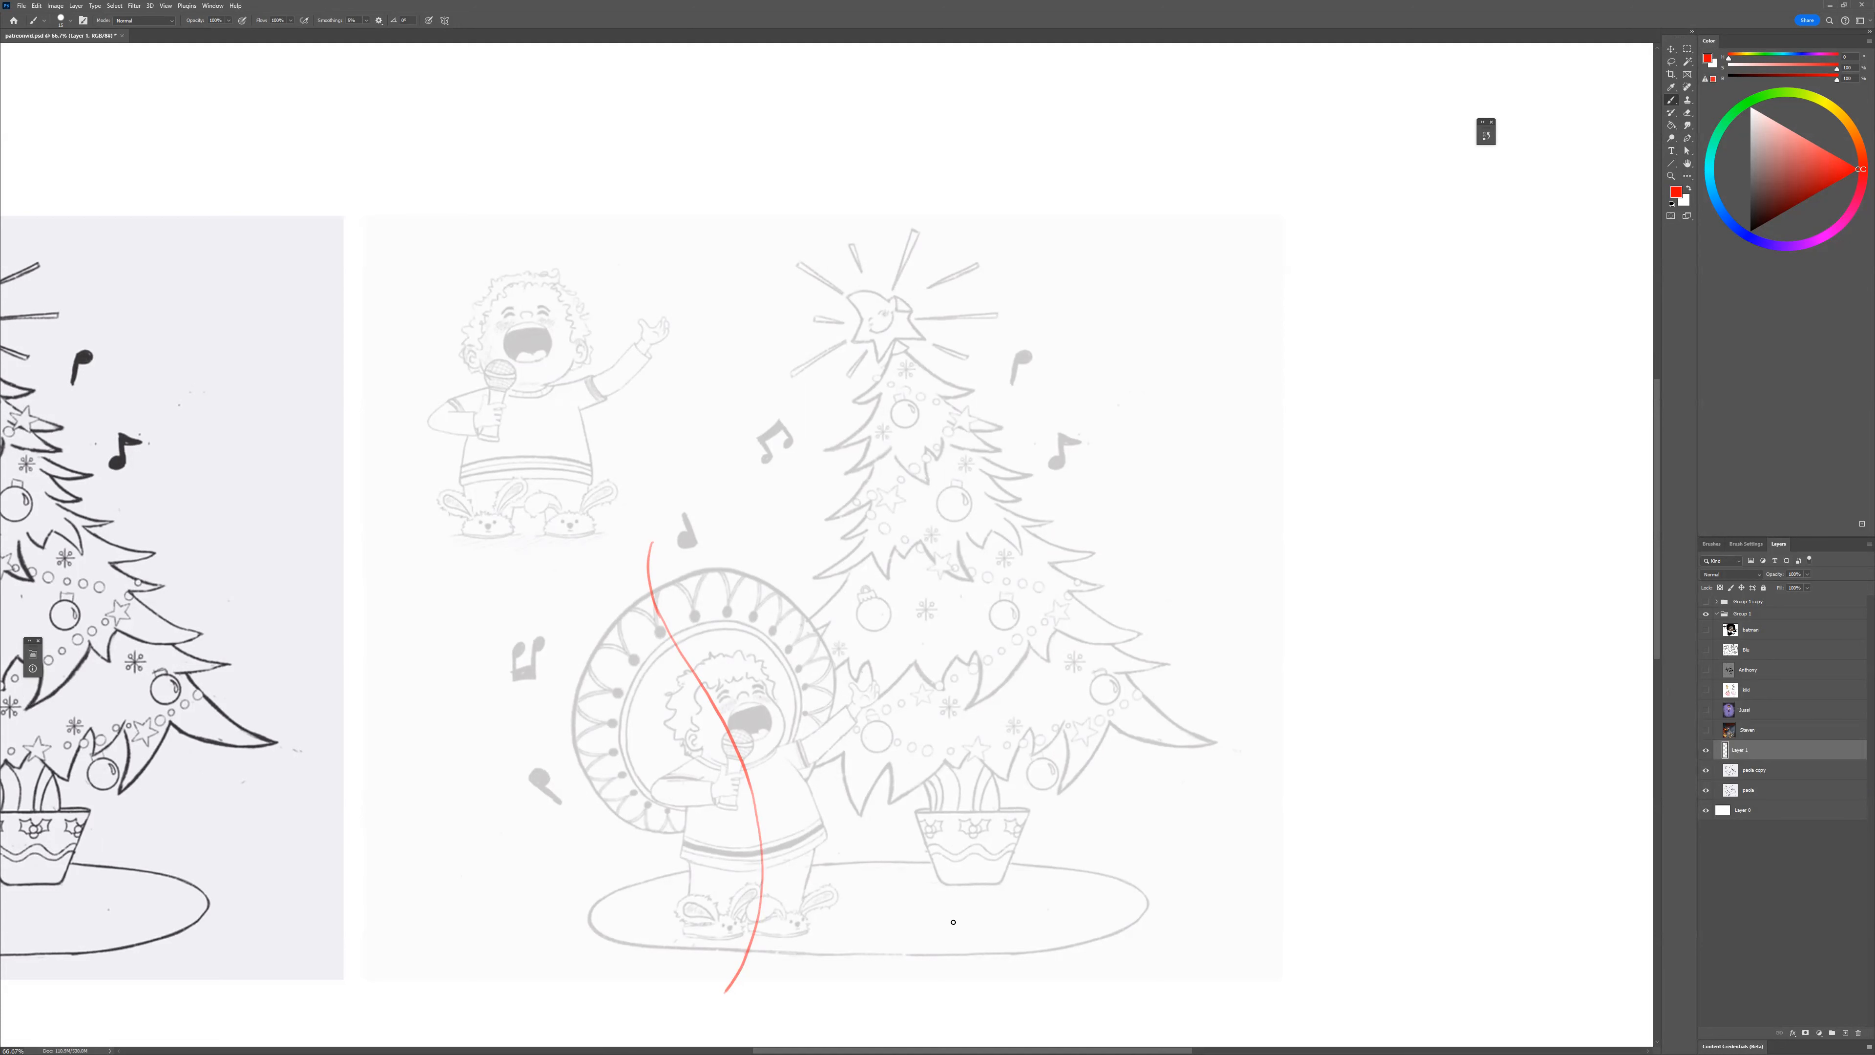
Draw a curved red line of action through the Christmas tree, from above the star to below the pot.
mouse_move(986, 166)
mouse_down()
mouse_move(936, 292)
mouse_move(917, 419)
mouse_move(964, 713)
mouse_move(959, 878)
mouse_move(933, 924)
mouse_up()
mouse_move(1018, 644)
mouse_down()
mouse_move(1004, 627)
mouse_move(1026, 645)
mouse_up()
drag(860, 713, 920, 706)
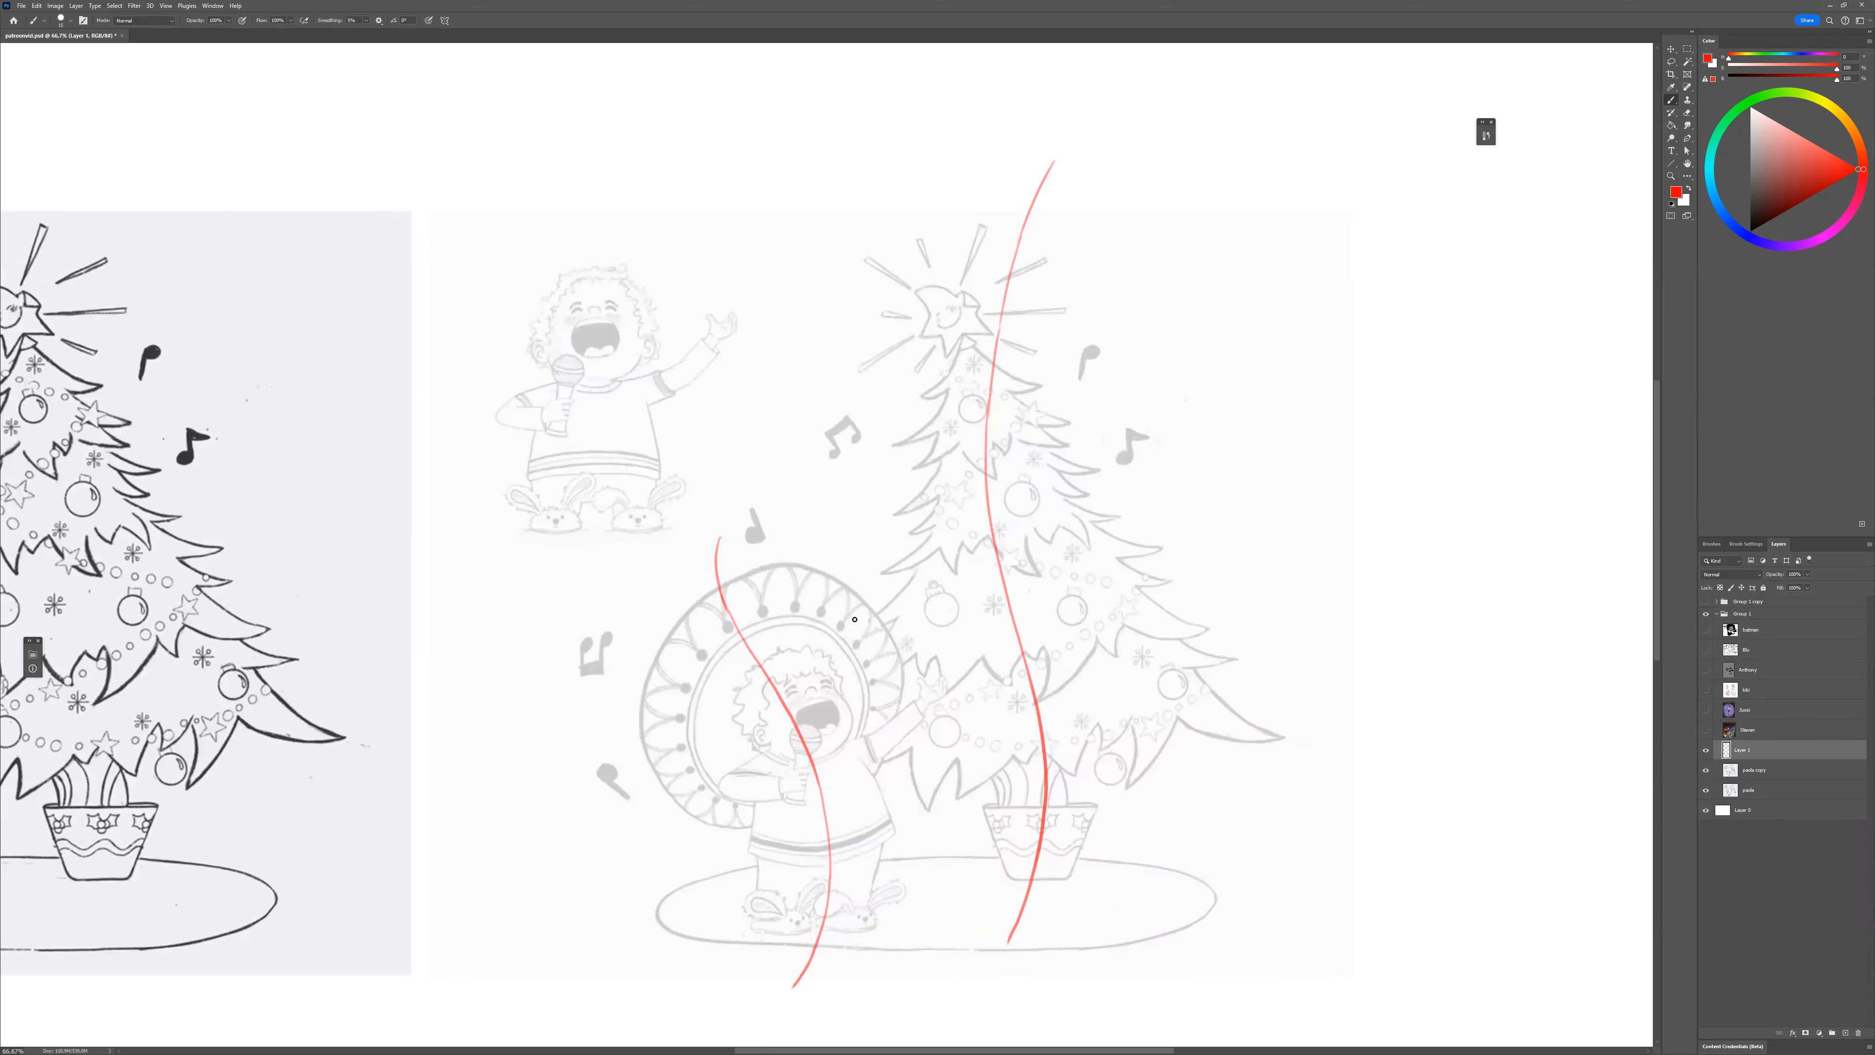
Circle the small front-facing singer in red and mark its vertical centre line, shoulder line and foot line.
mouse_move(616, 235)
mouse_down()
mouse_move(472, 362)
mouse_move(650, 218)
mouse_move(483, 409)
mouse_up()
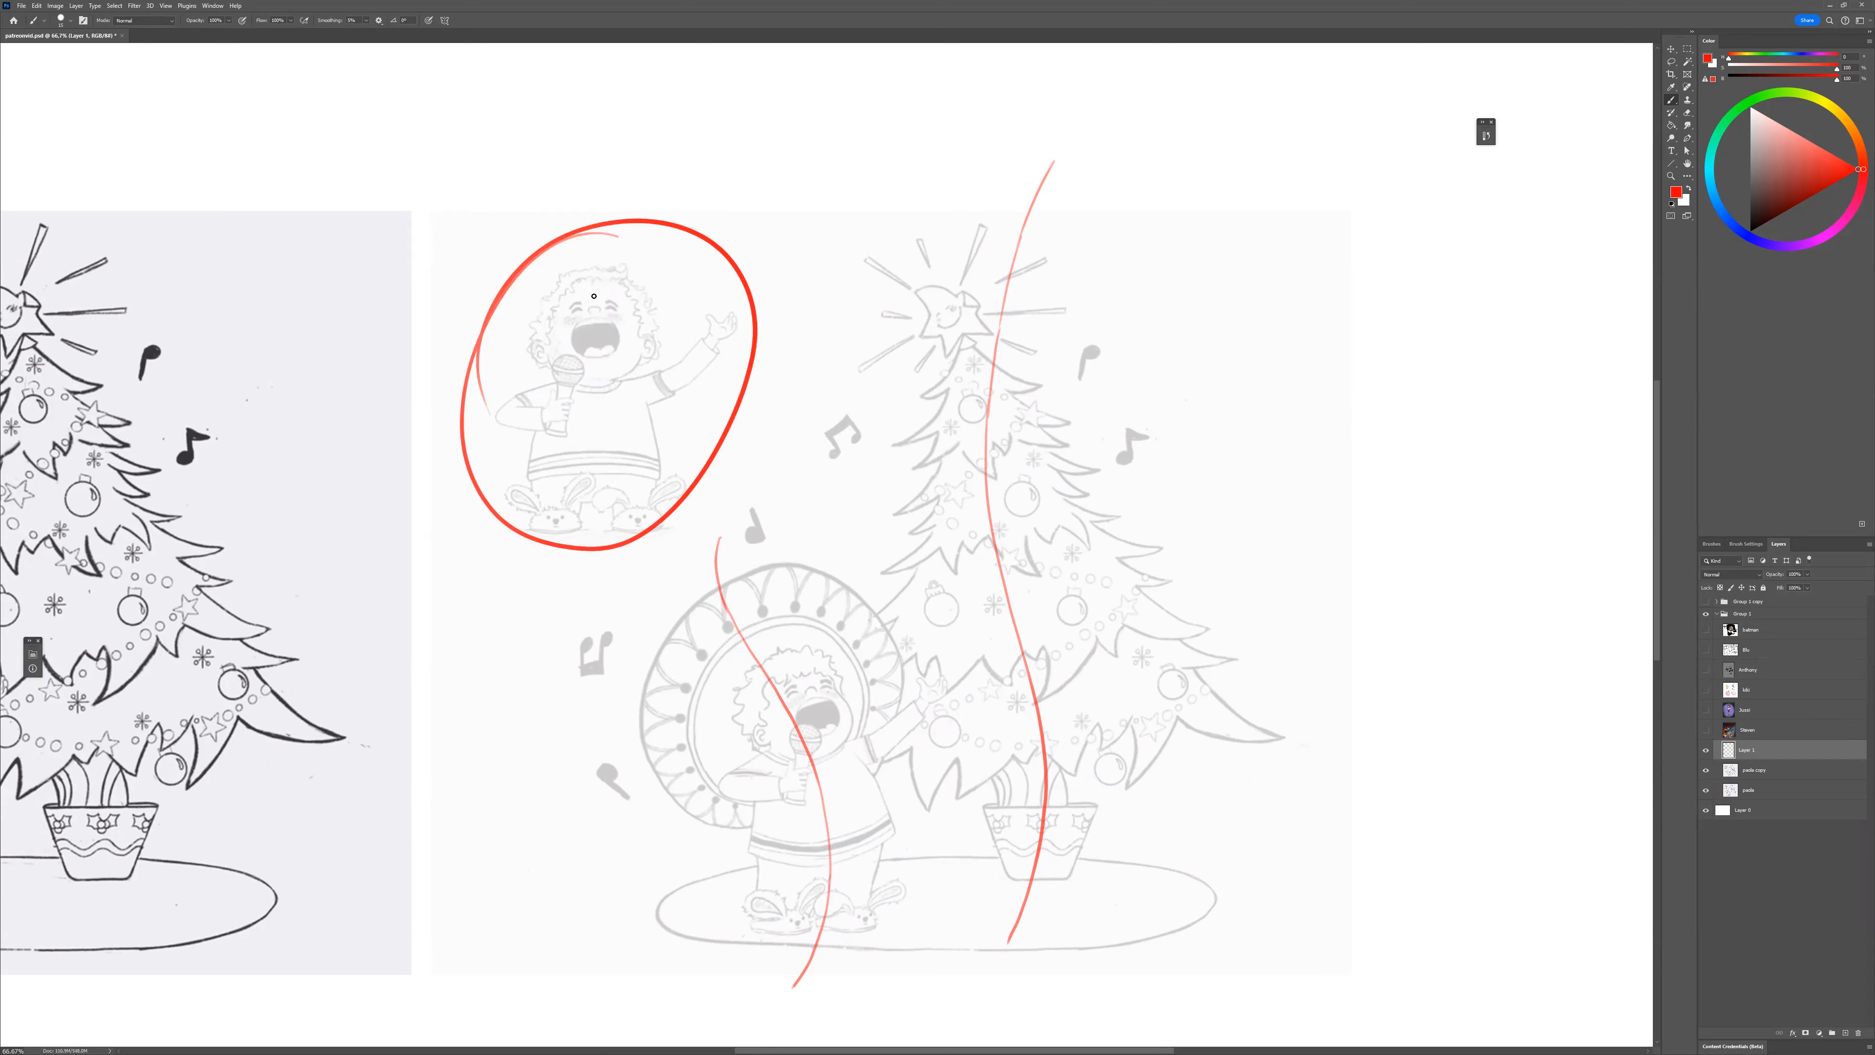
drag(593, 217, 601, 577)
drag(509, 390, 690, 388)
drag(500, 523, 659, 519)
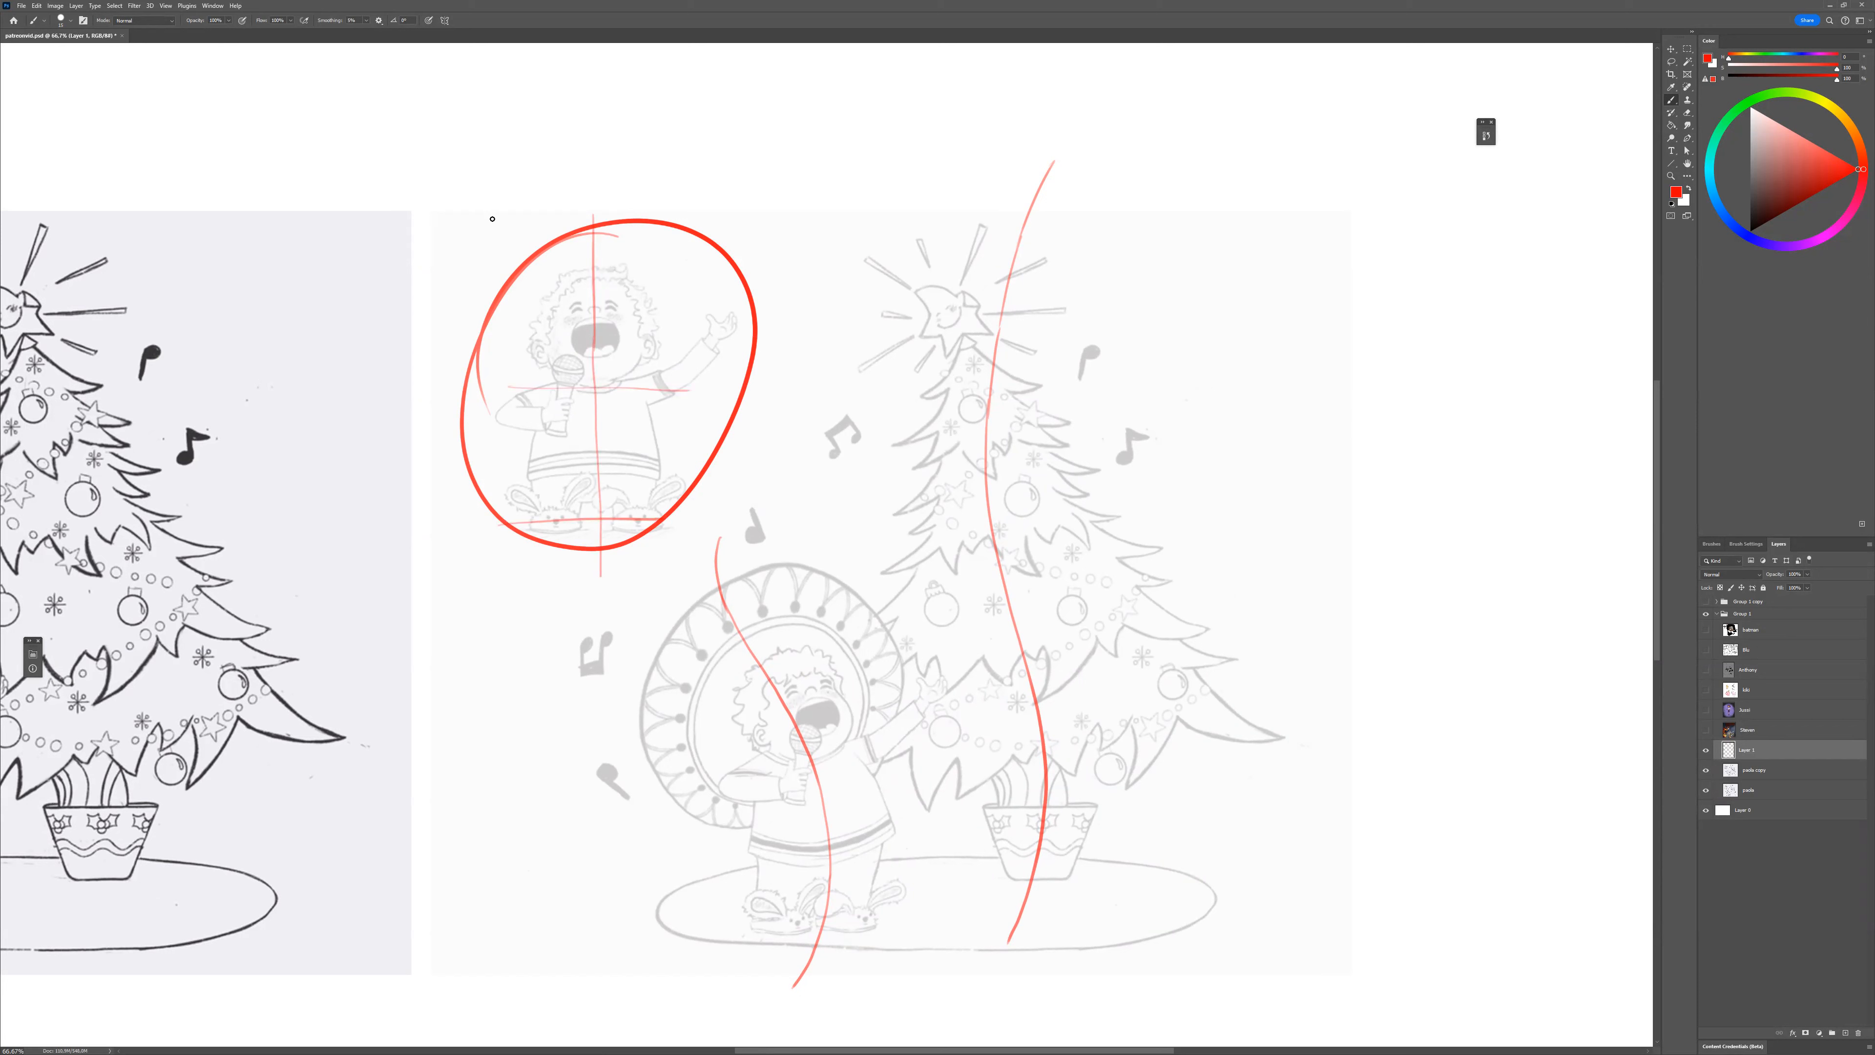
Handwrite the note "Front view reference" in black above the circled figure.
key(d)
mouse_move(414, 177)
mouse_down()
mouse_move(416, 206)
mouse_move(435, 174)
mouse_move(456, 182)
mouse_up()
drag(456, 182, 500, 193)
drag(493, 182, 552, 167)
drag(555, 173, 609, 161)
mouse_move(428, 217)
mouse_down()
mouse_move(461, 232)
mouse_move(561, 208)
mouse_up()
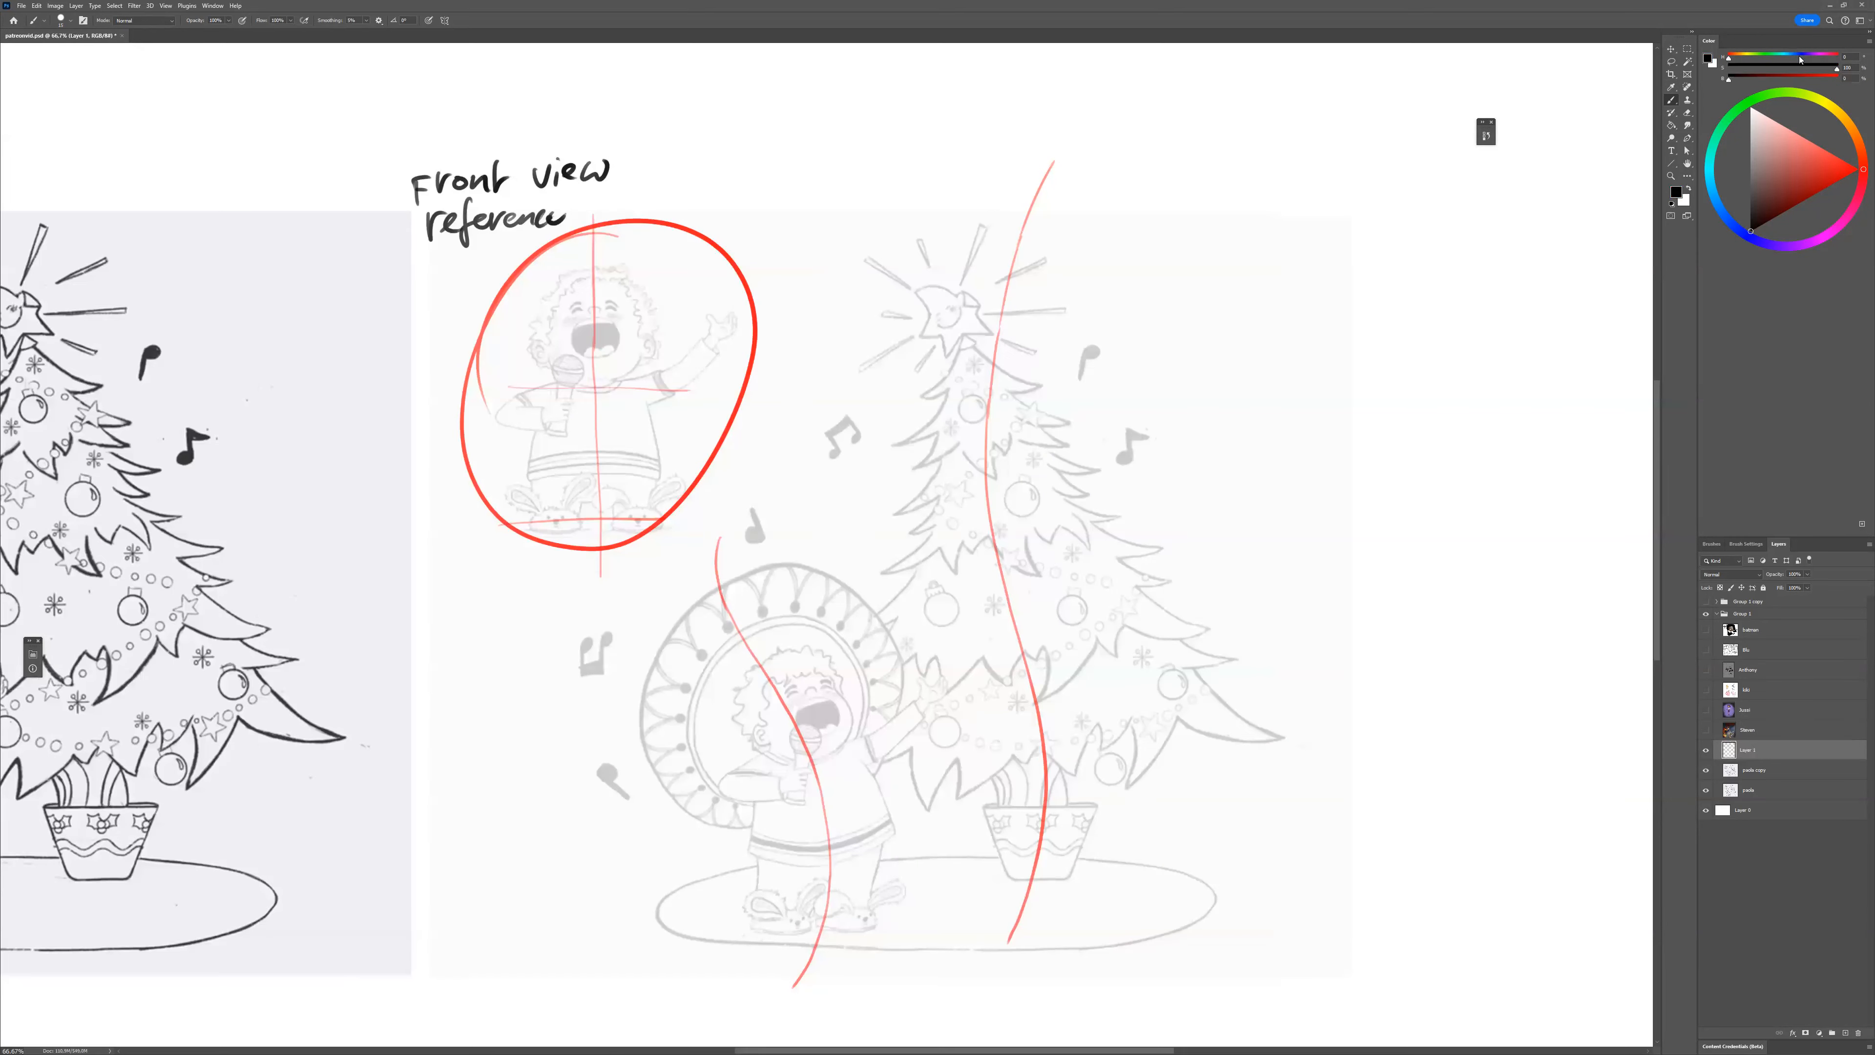
Switch the brush colour to magenta and save the document.
click(1820, 58)
drag(1771, 78, 1802, 82)
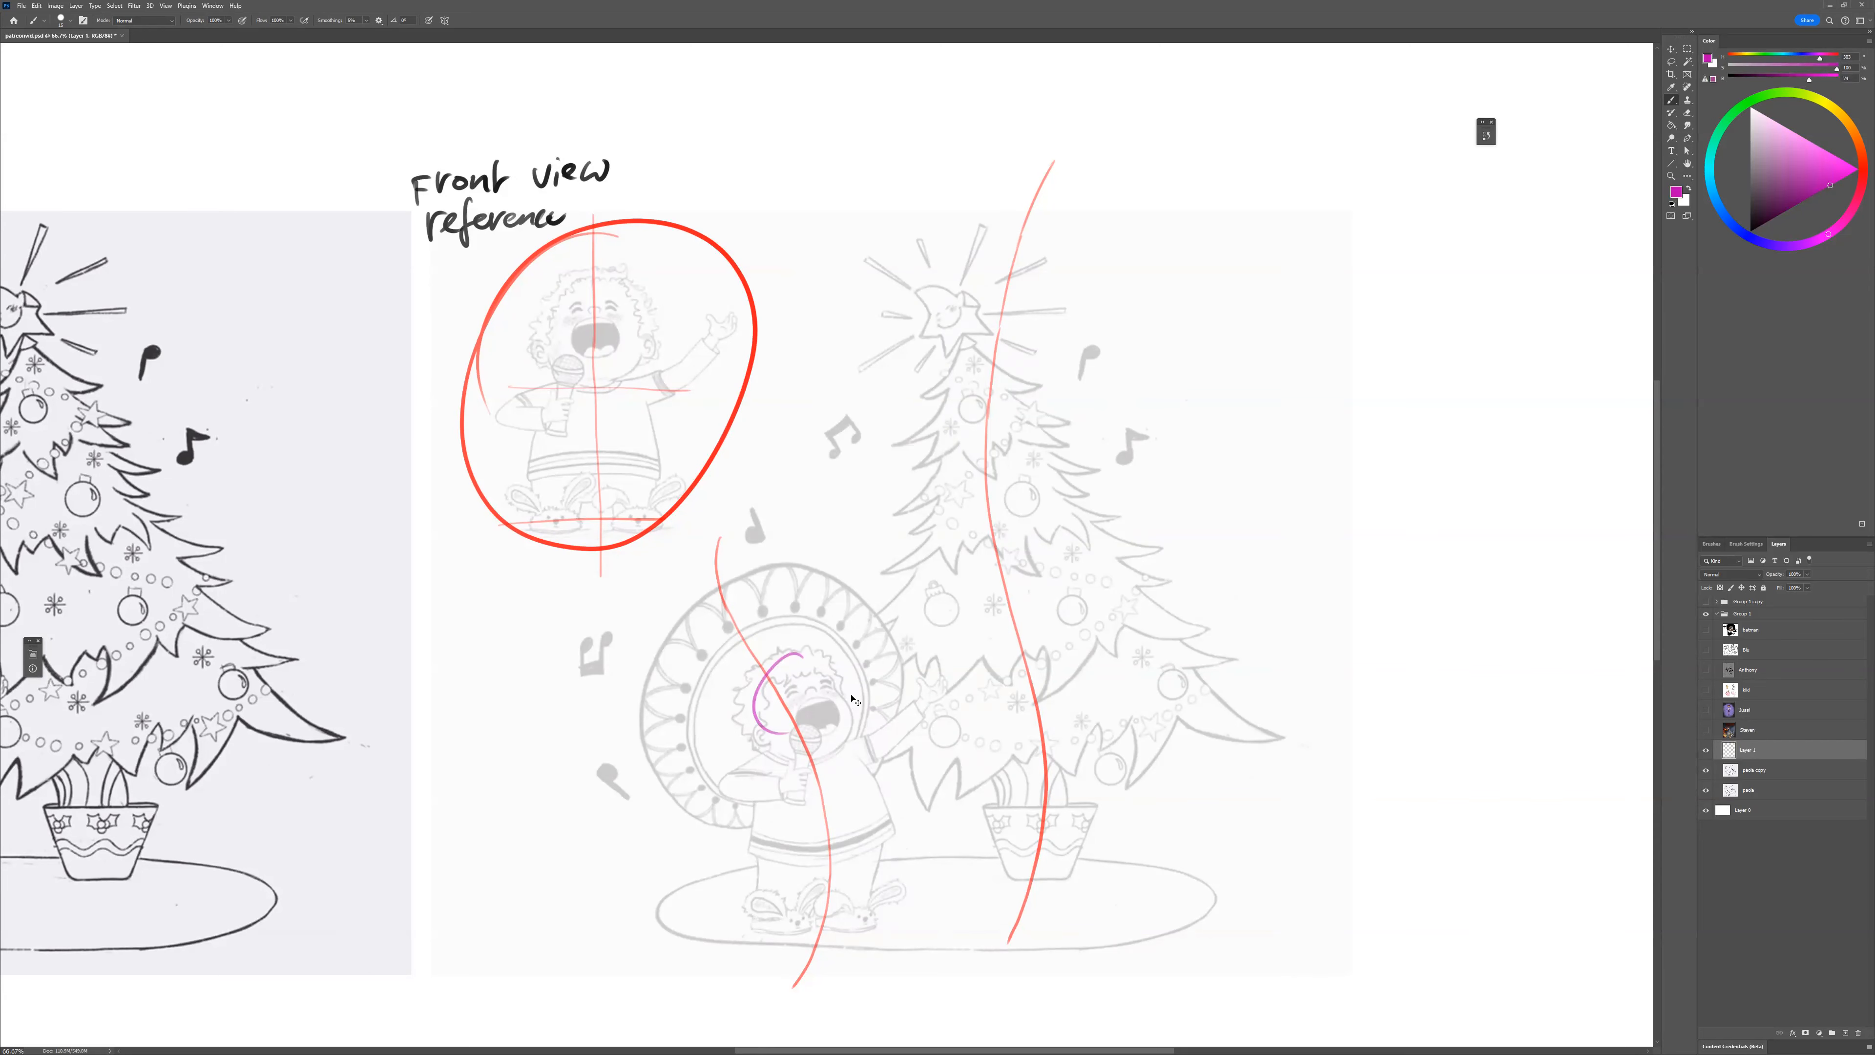
drag(849, 614, 890, 603)
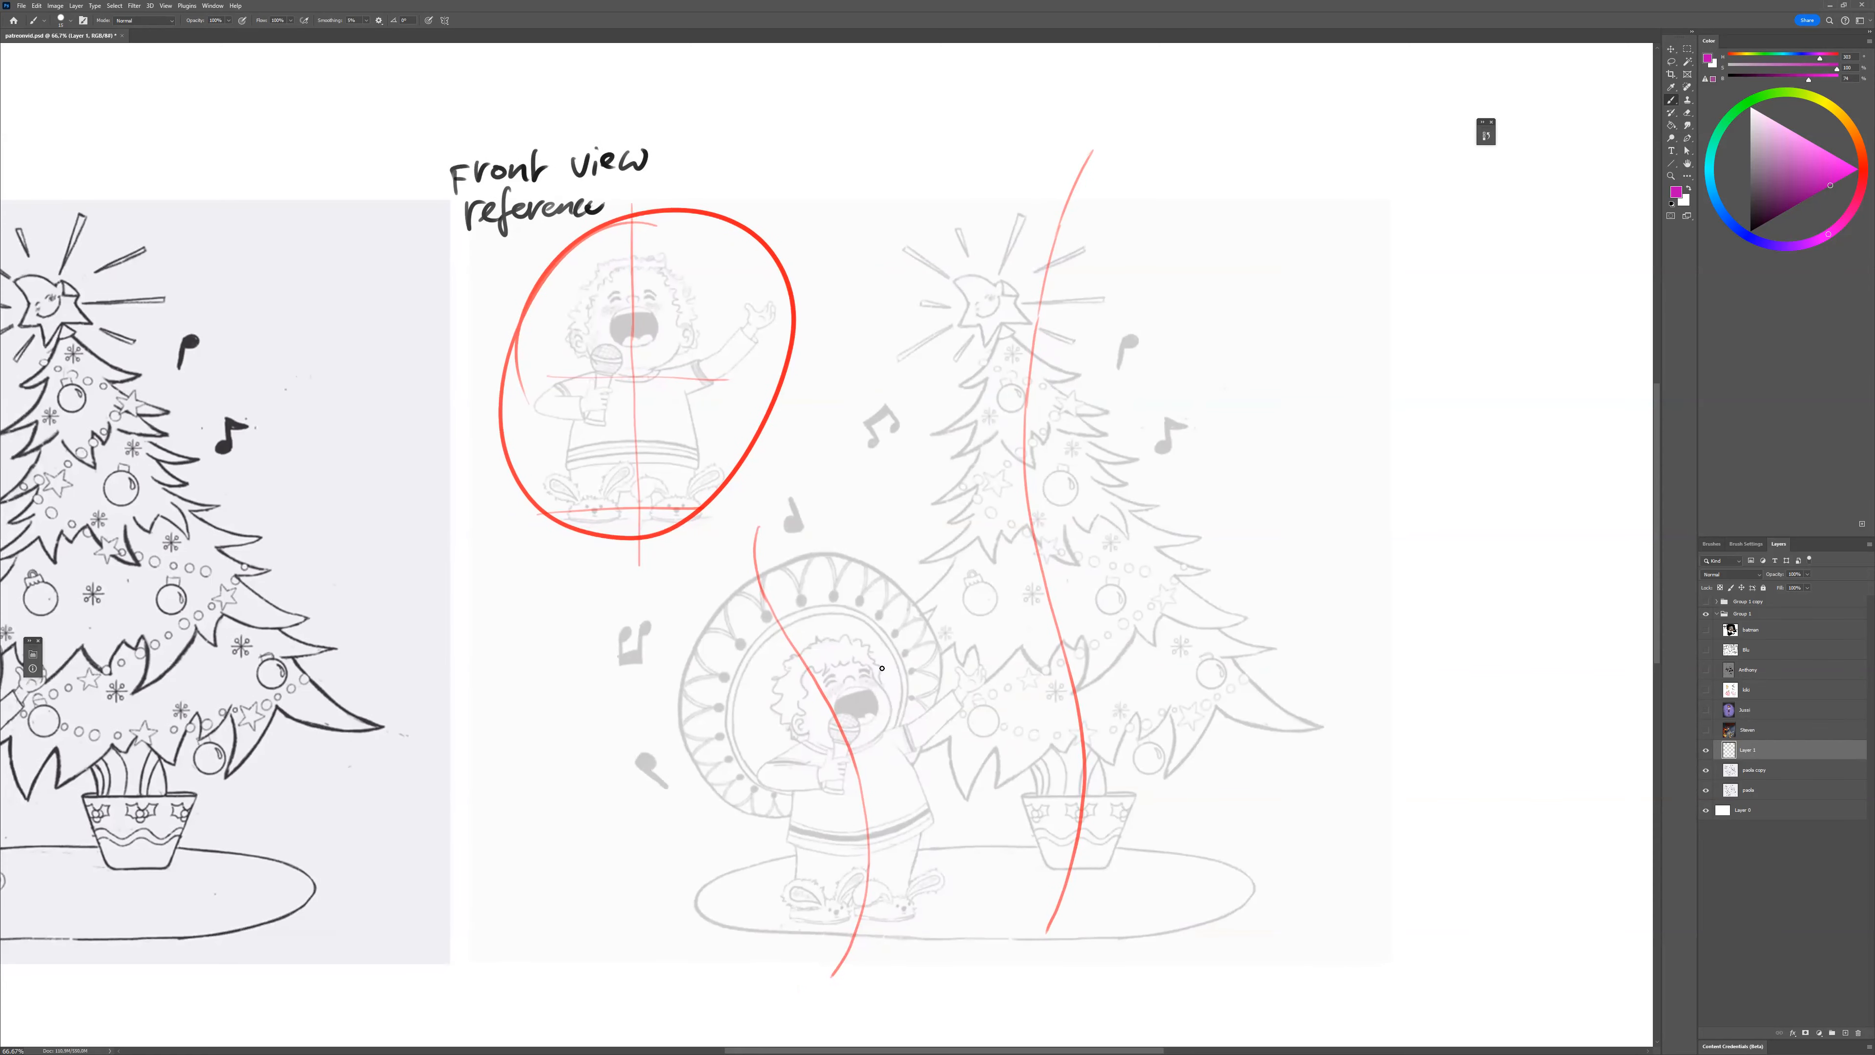
drag(883, 711, 886, 725)
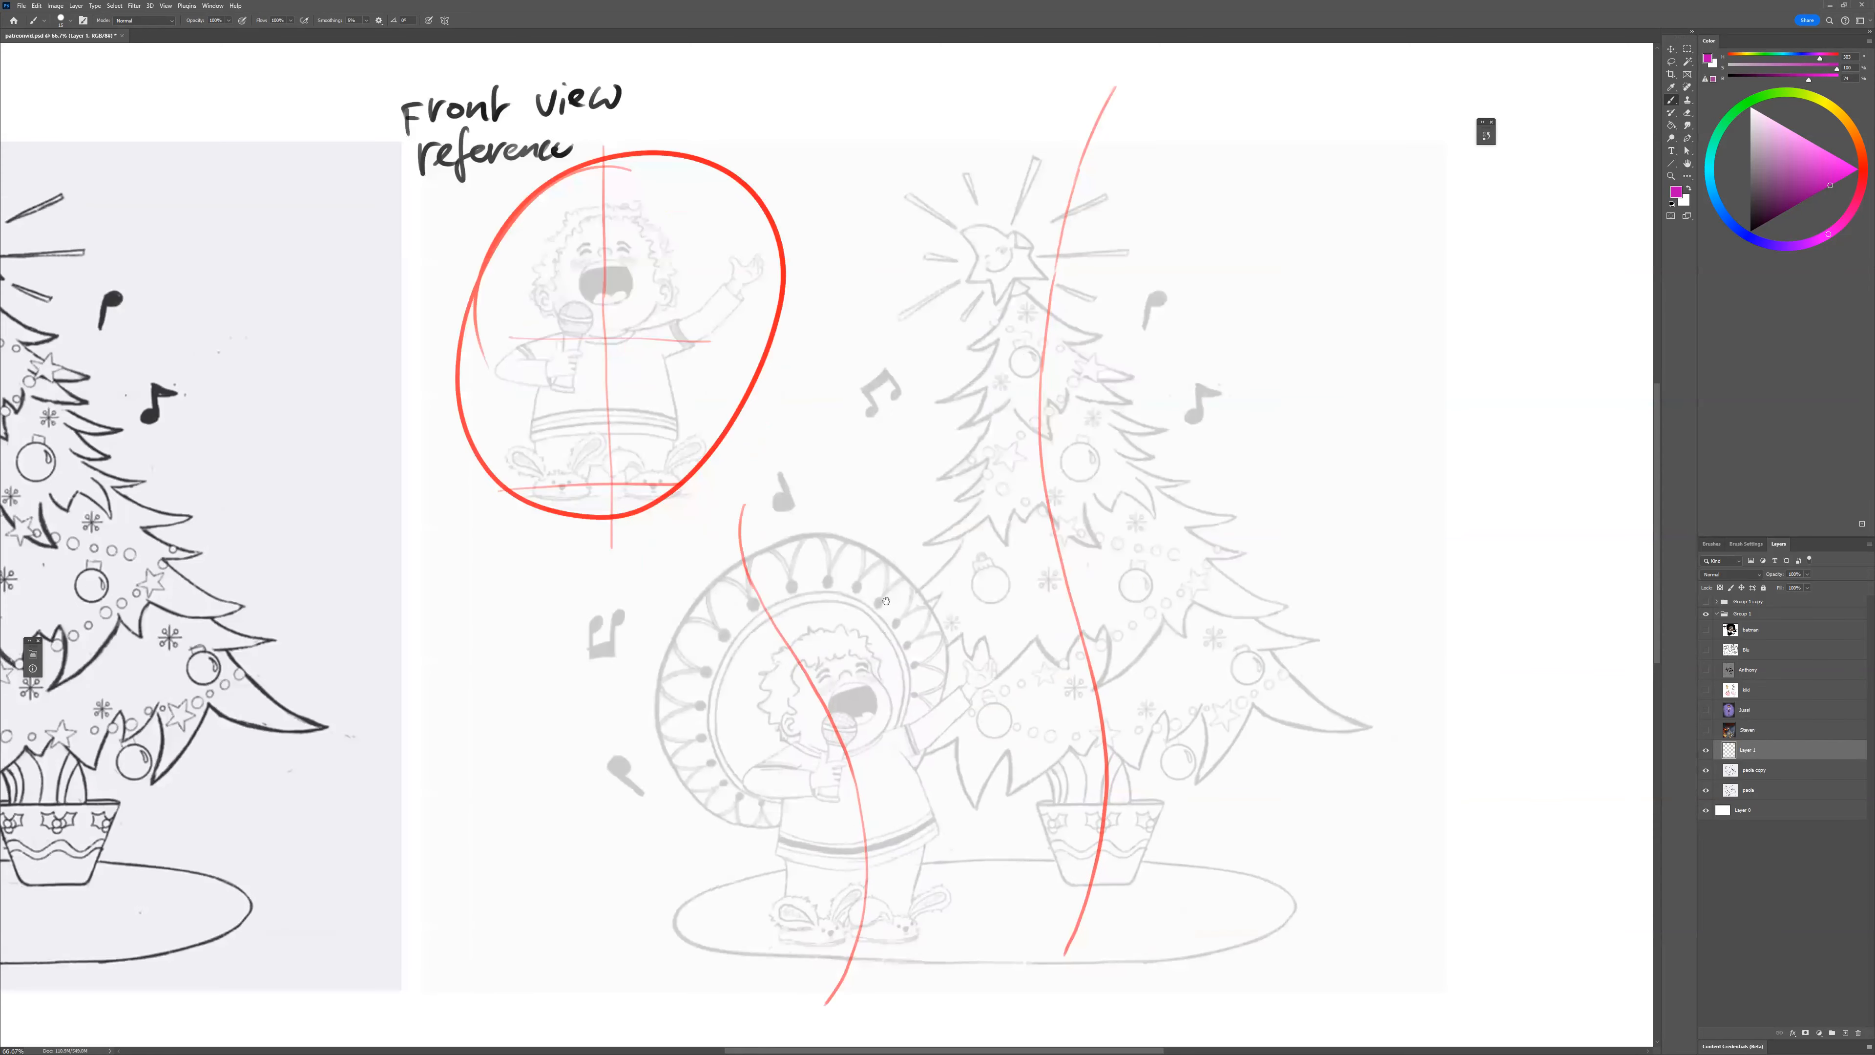
drag(886, 601, 861, 561)
key(bracketright)
key(bracketright)
key(bracketleft)
key(bracketleft)
key(ctrl+s)
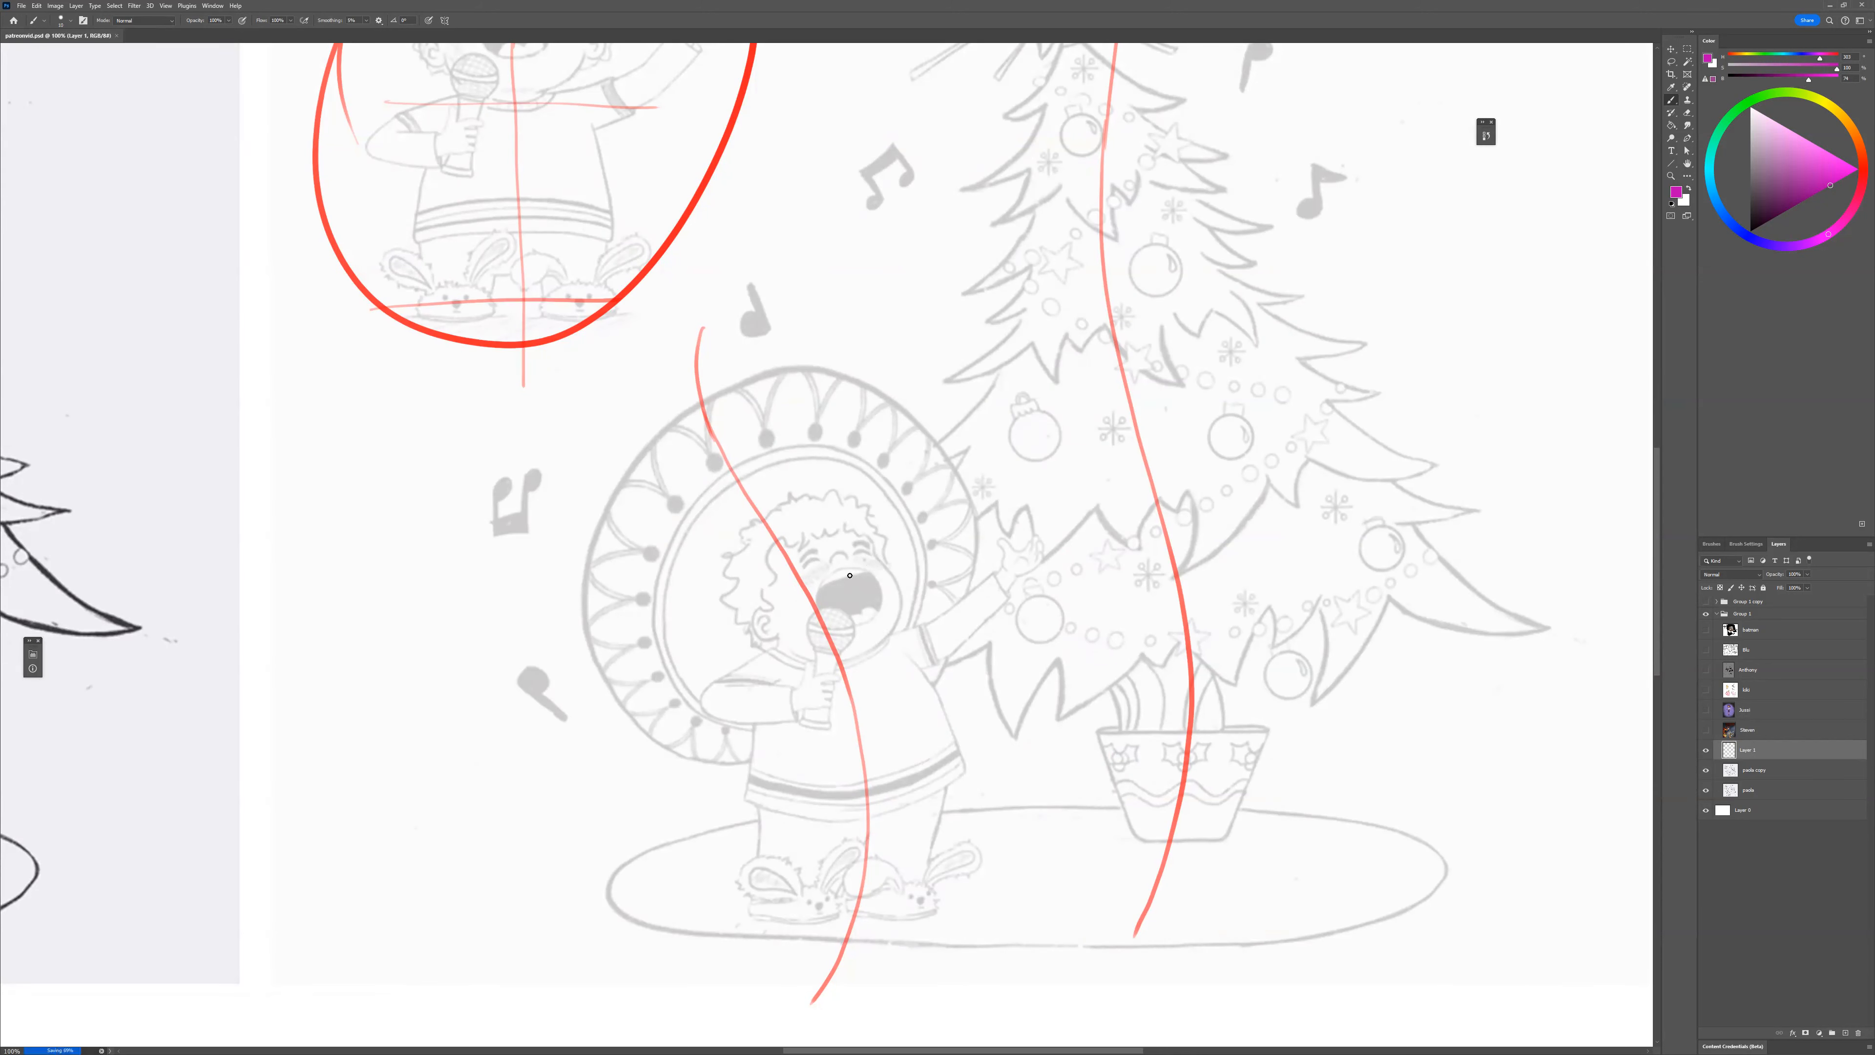
Sketch the large singer's head as overlapping circles with a jaw shape and curved facial guidelines in magenta.
mouse_move(876, 565)
mouse_down()
mouse_move(766, 532)
mouse_move(744, 615)
mouse_move(825, 646)
mouse_move(877, 589)
mouse_move(861, 527)
mouse_move(778, 521)
mouse_move(787, 637)
mouse_up()
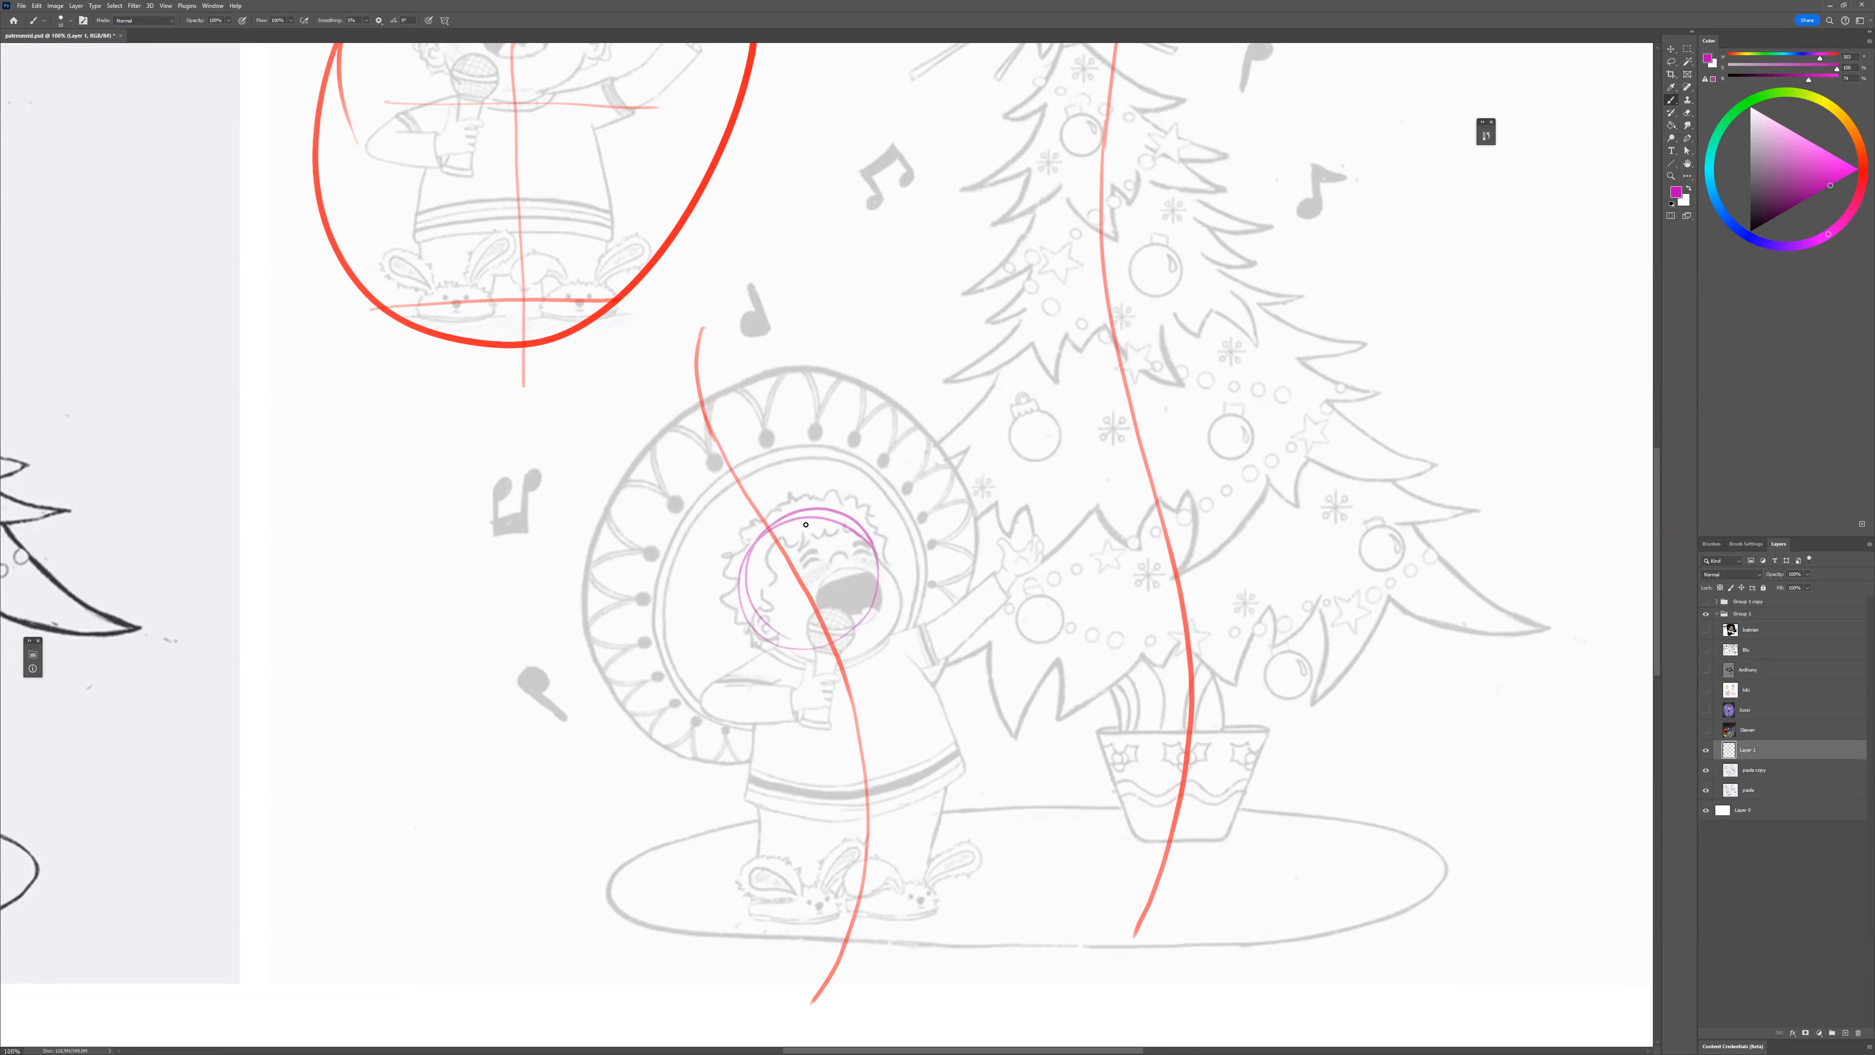
mouse_move(795, 514)
mouse_down()
mouse_move(826, 532)
mouse_move(849, 595)
mouse_move(827, 641)
mouse_move(799, 642)
mouse_up()
mouse_move(851, 636)
mouse_down()
mouse_move(844, 545)
mouse_move(808, 502)
mouse_move(770, 533)
mouse_move(790, 506)
mouse_move(753, 619)
mouse_move(836, 542)
mouse_move(770, 566)
mouse_move(874, 536)
mouse_move(902, 548)
mouse_move(913, 603)
mouse_move(858, 652)
mouse_up()
mouse_move(759, 611)
mouse_down()
mouse_move(803, 652)
mouse_move(876, 643)
mouse_move(880, 586)
mouse_move(851, 549)
mouse_move(821, 572)
mouse_move(870, 565)
mouse_move(880, 596)
mouse_move(850, 628)
mouse_move(880, 616)
mouse_up()
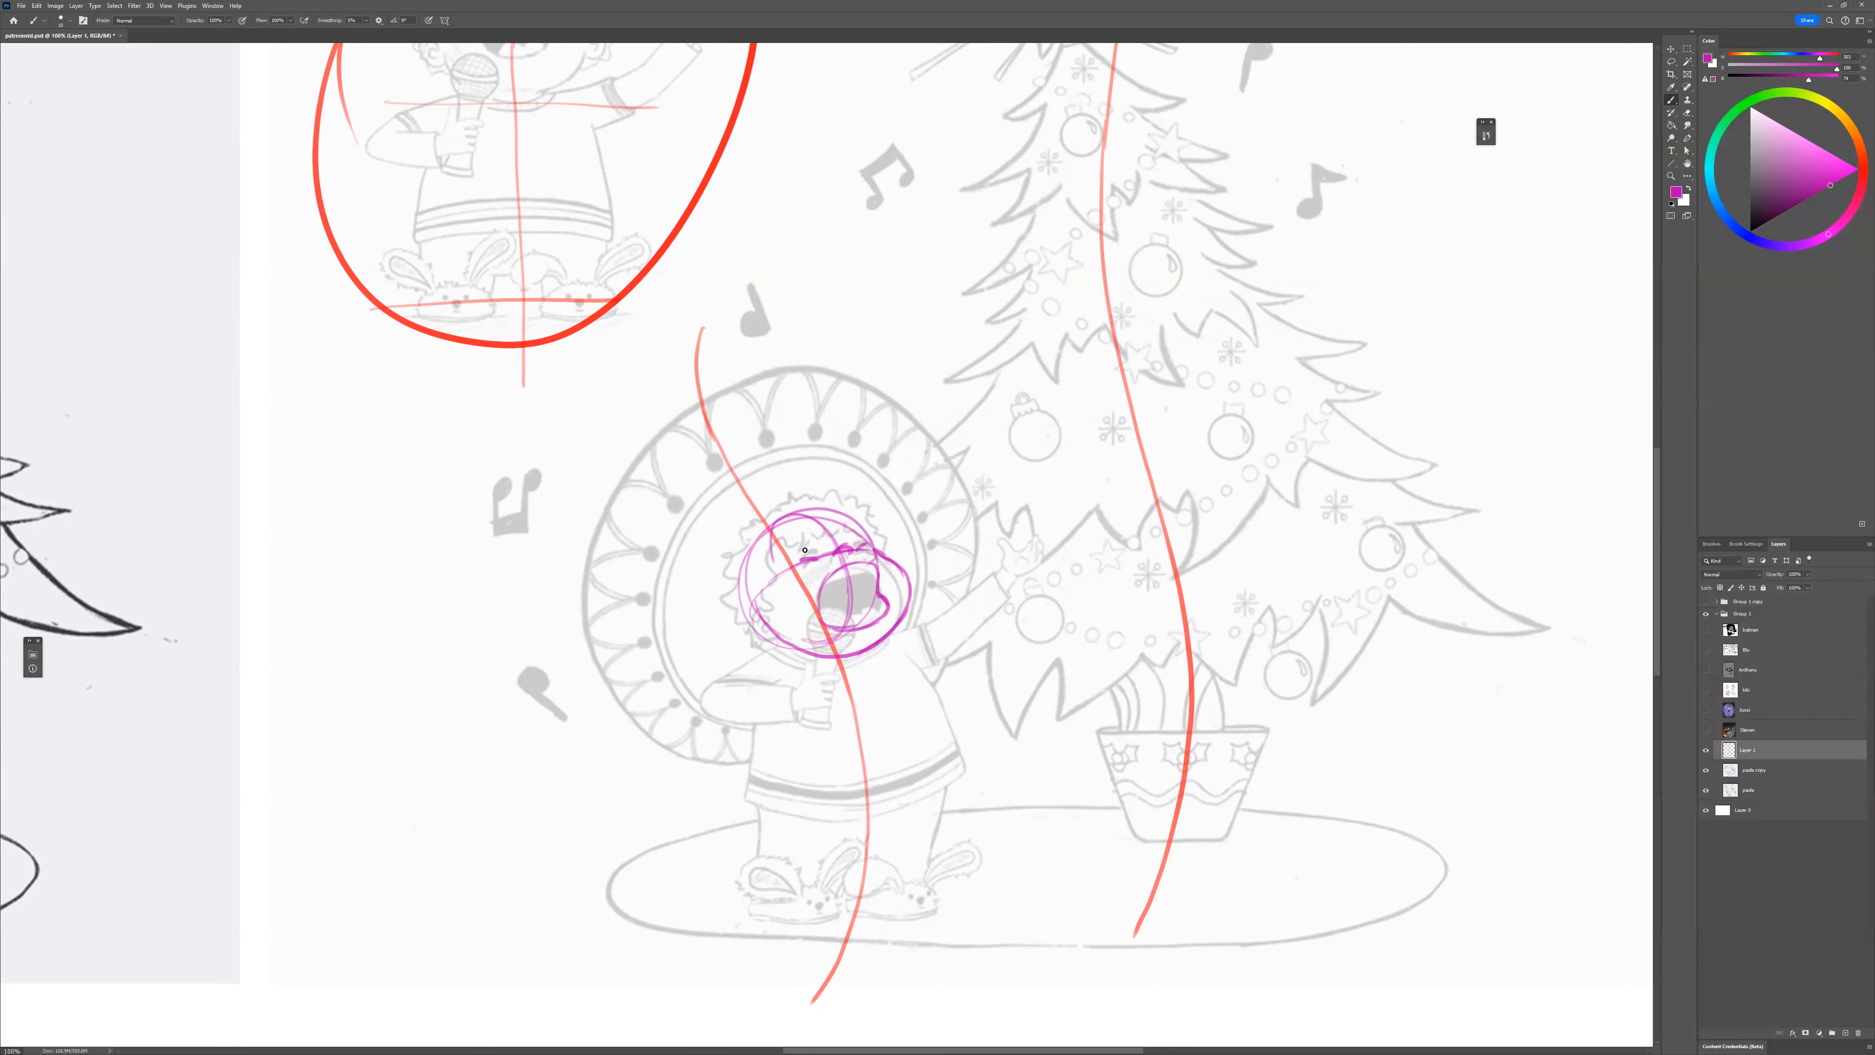
Sketch the closed eyes and nose, strengthen the jaw and detail the wide-open mouth on the tilted head.
drag(798, 548, 861, 524)
drag(908, 588, 864, 640)
drag(823, 578, 826, 591)
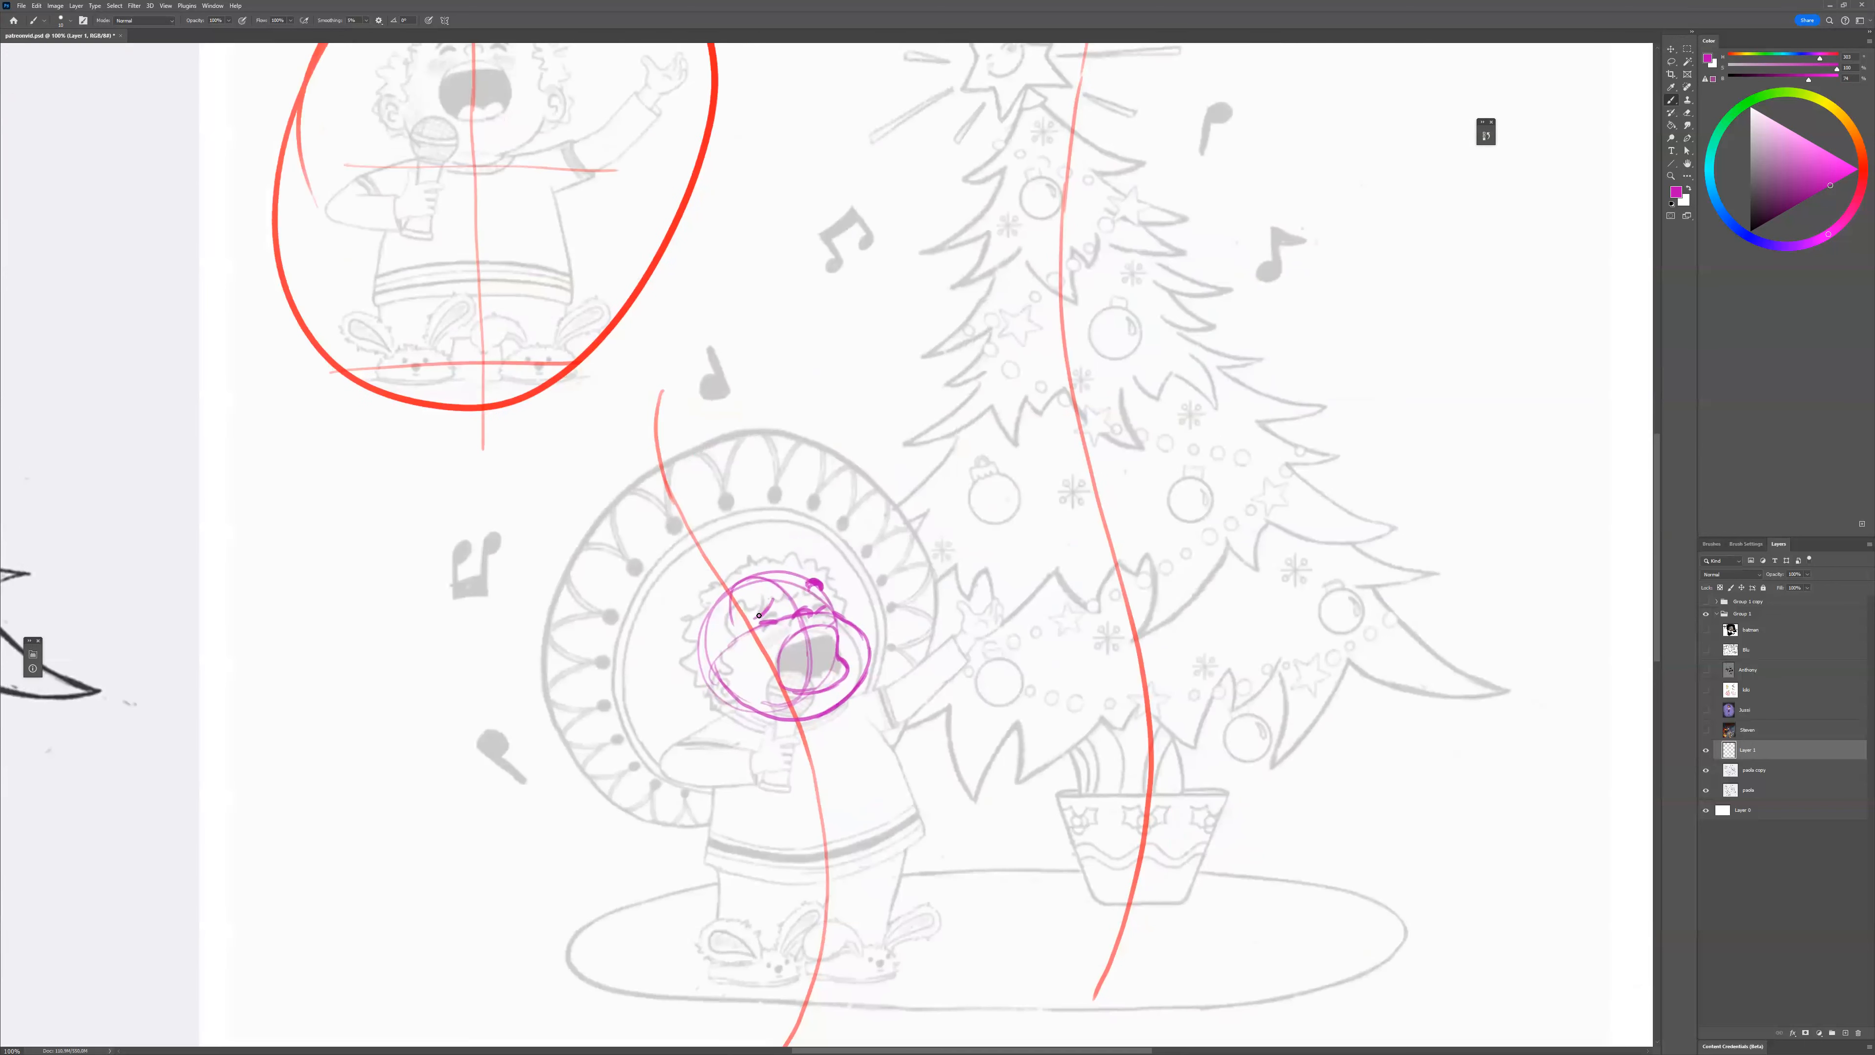
scroll(812, 624, down, 2)
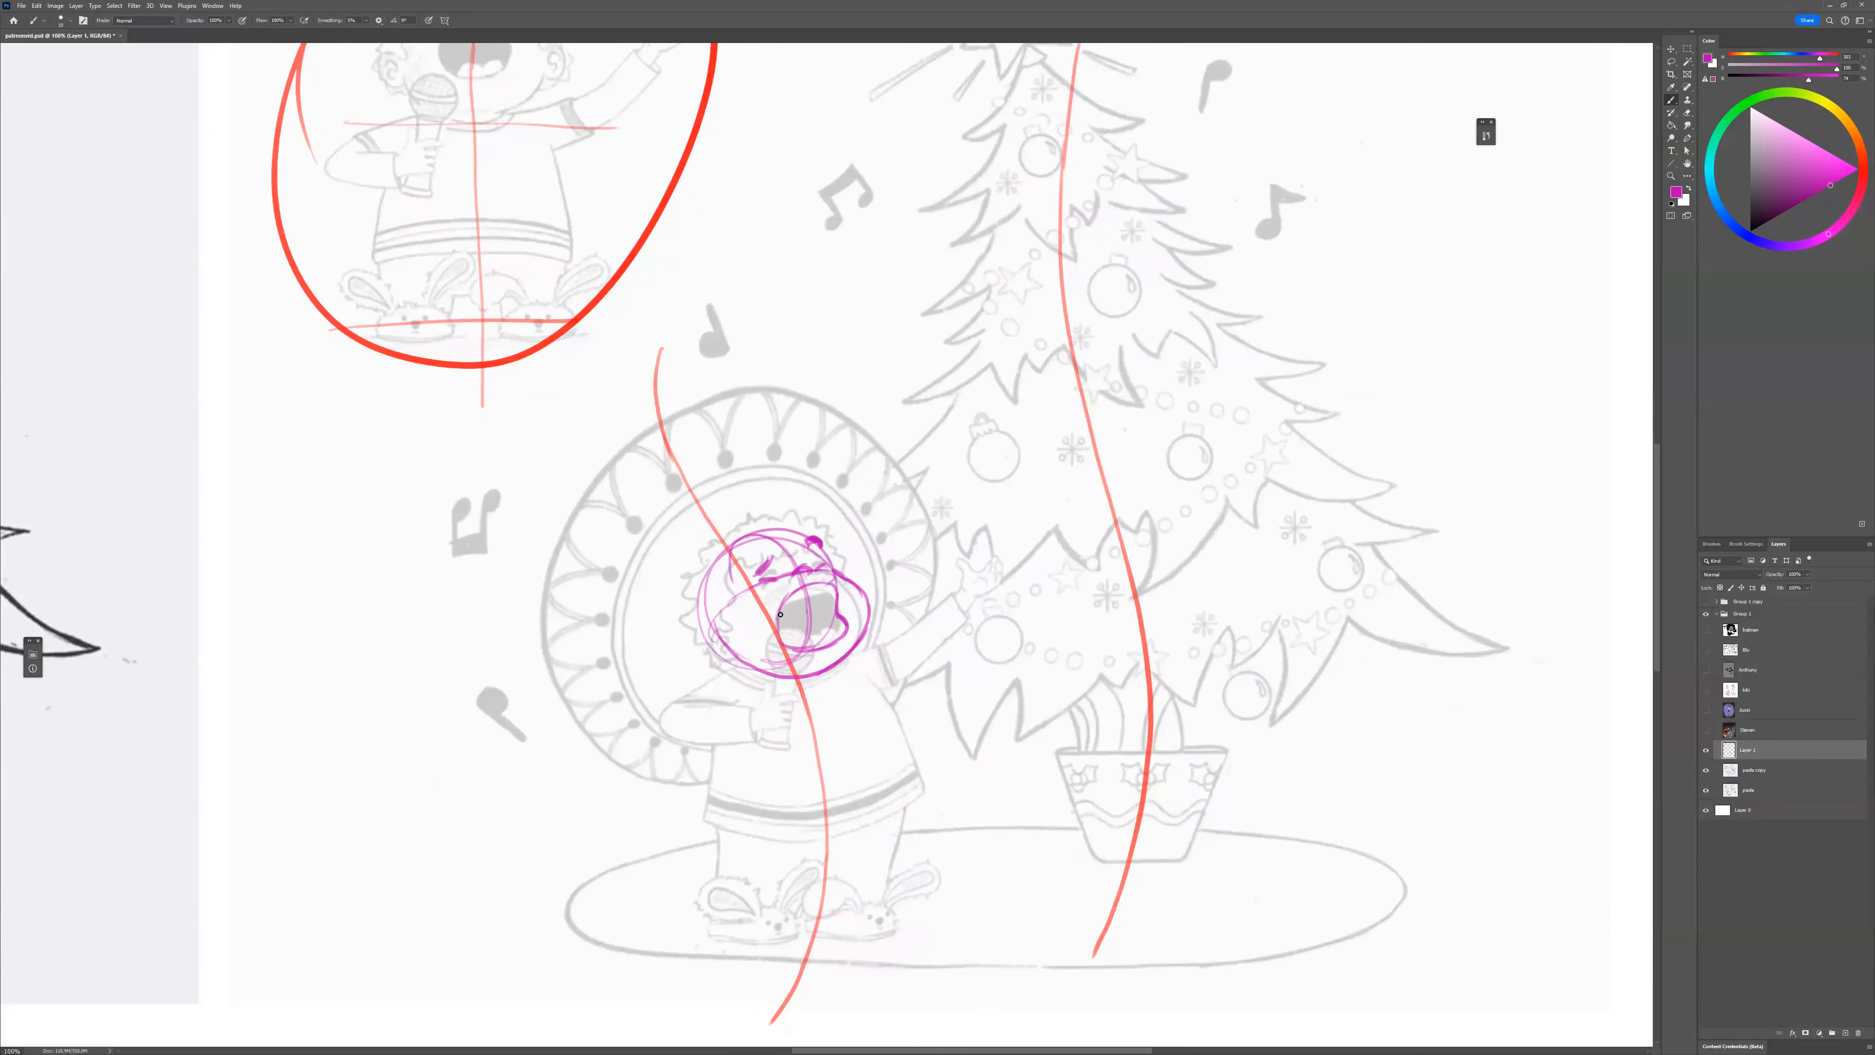
drag(786, 608, 829, 596)
drag(784, 638, 838, 627)
scroll(814, 752, left, 2)
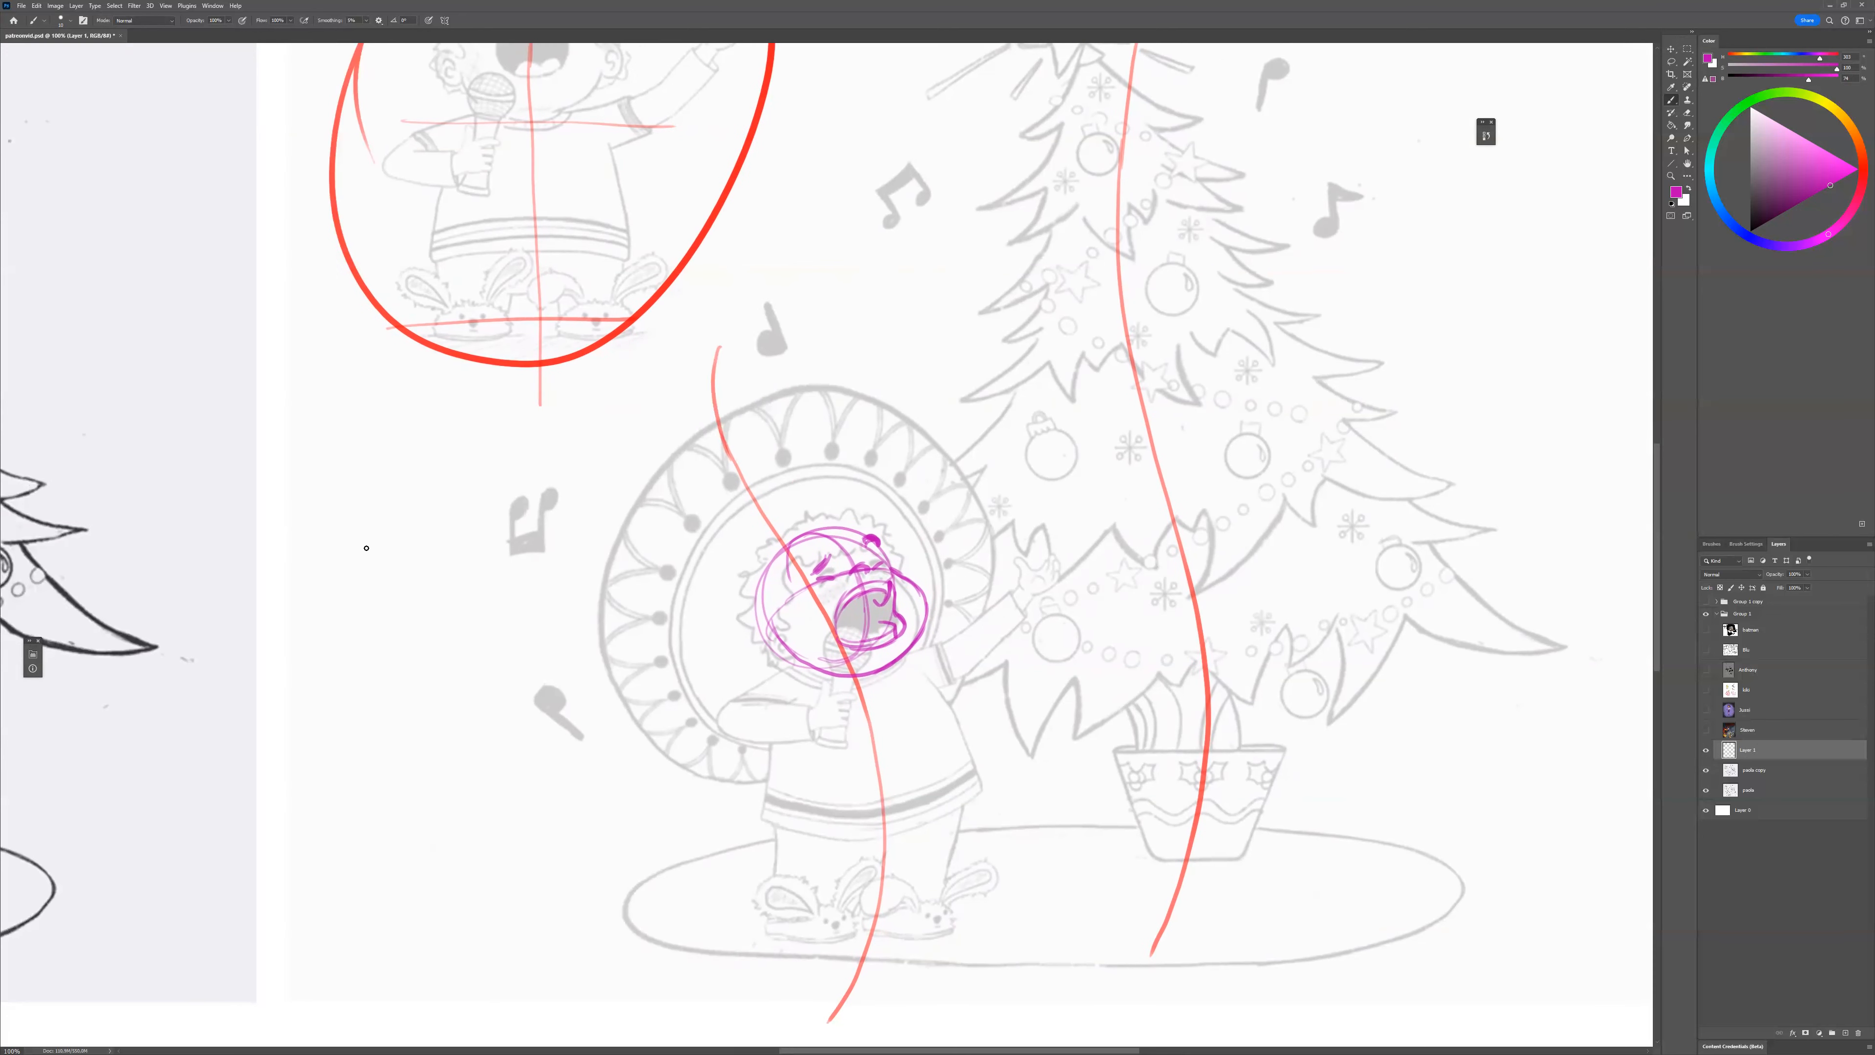
Sketch a diagram of slanted brow and eye strokes around a vertical centre line, with an arrow to one brow.
mouse_move(344, 540)
mouse_down()
mouse_move(372, 537)
mouse_move(379, 576)
mouse_move(379, 554)
mouse_move(466, 547)
mouse_move(373, 507)
mouse_move(476, 492)
mouse_up()
key(ctrl+z)
key(ctrl+z)
drag(412, 427, 418, 602)
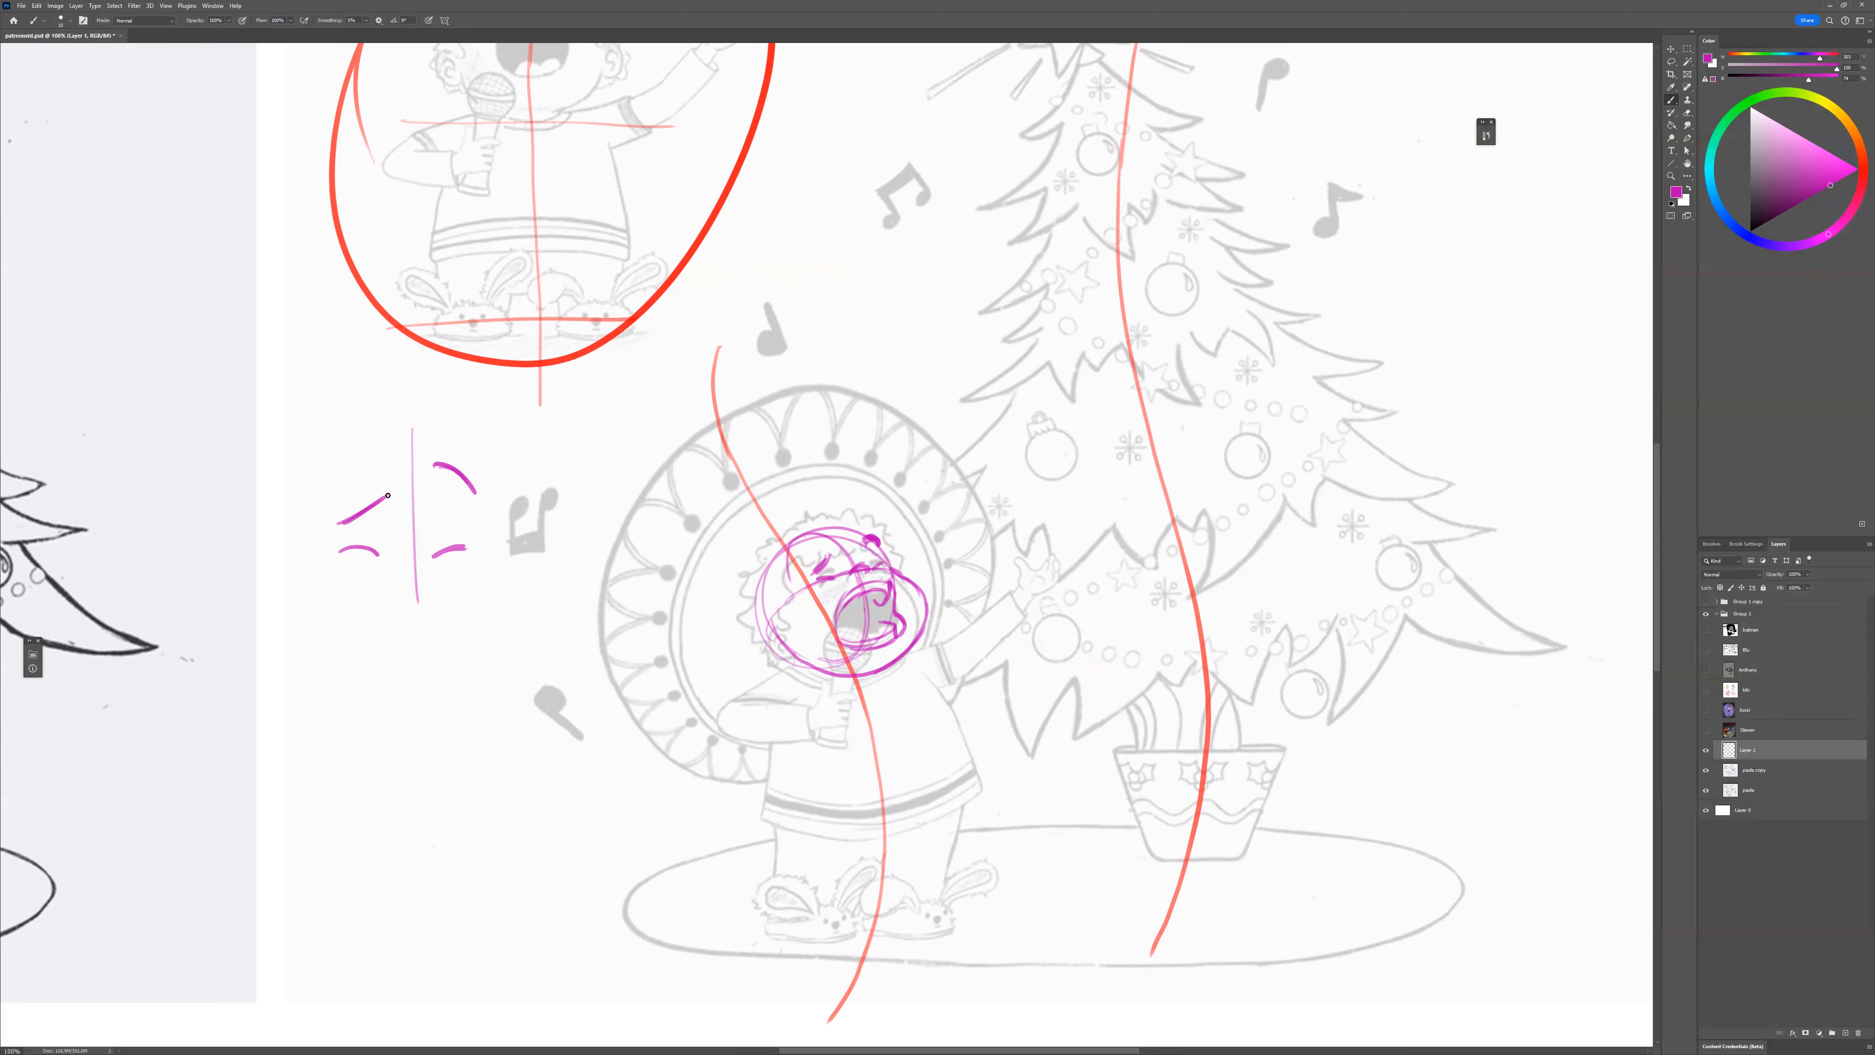
drag(585, 639, 450, 635)
mouse_move(306, 471)
mouse_down()
mouse_move(273, 549)
mouse_move(323, 456)
mouse_move(363, 450)
mouse_up()
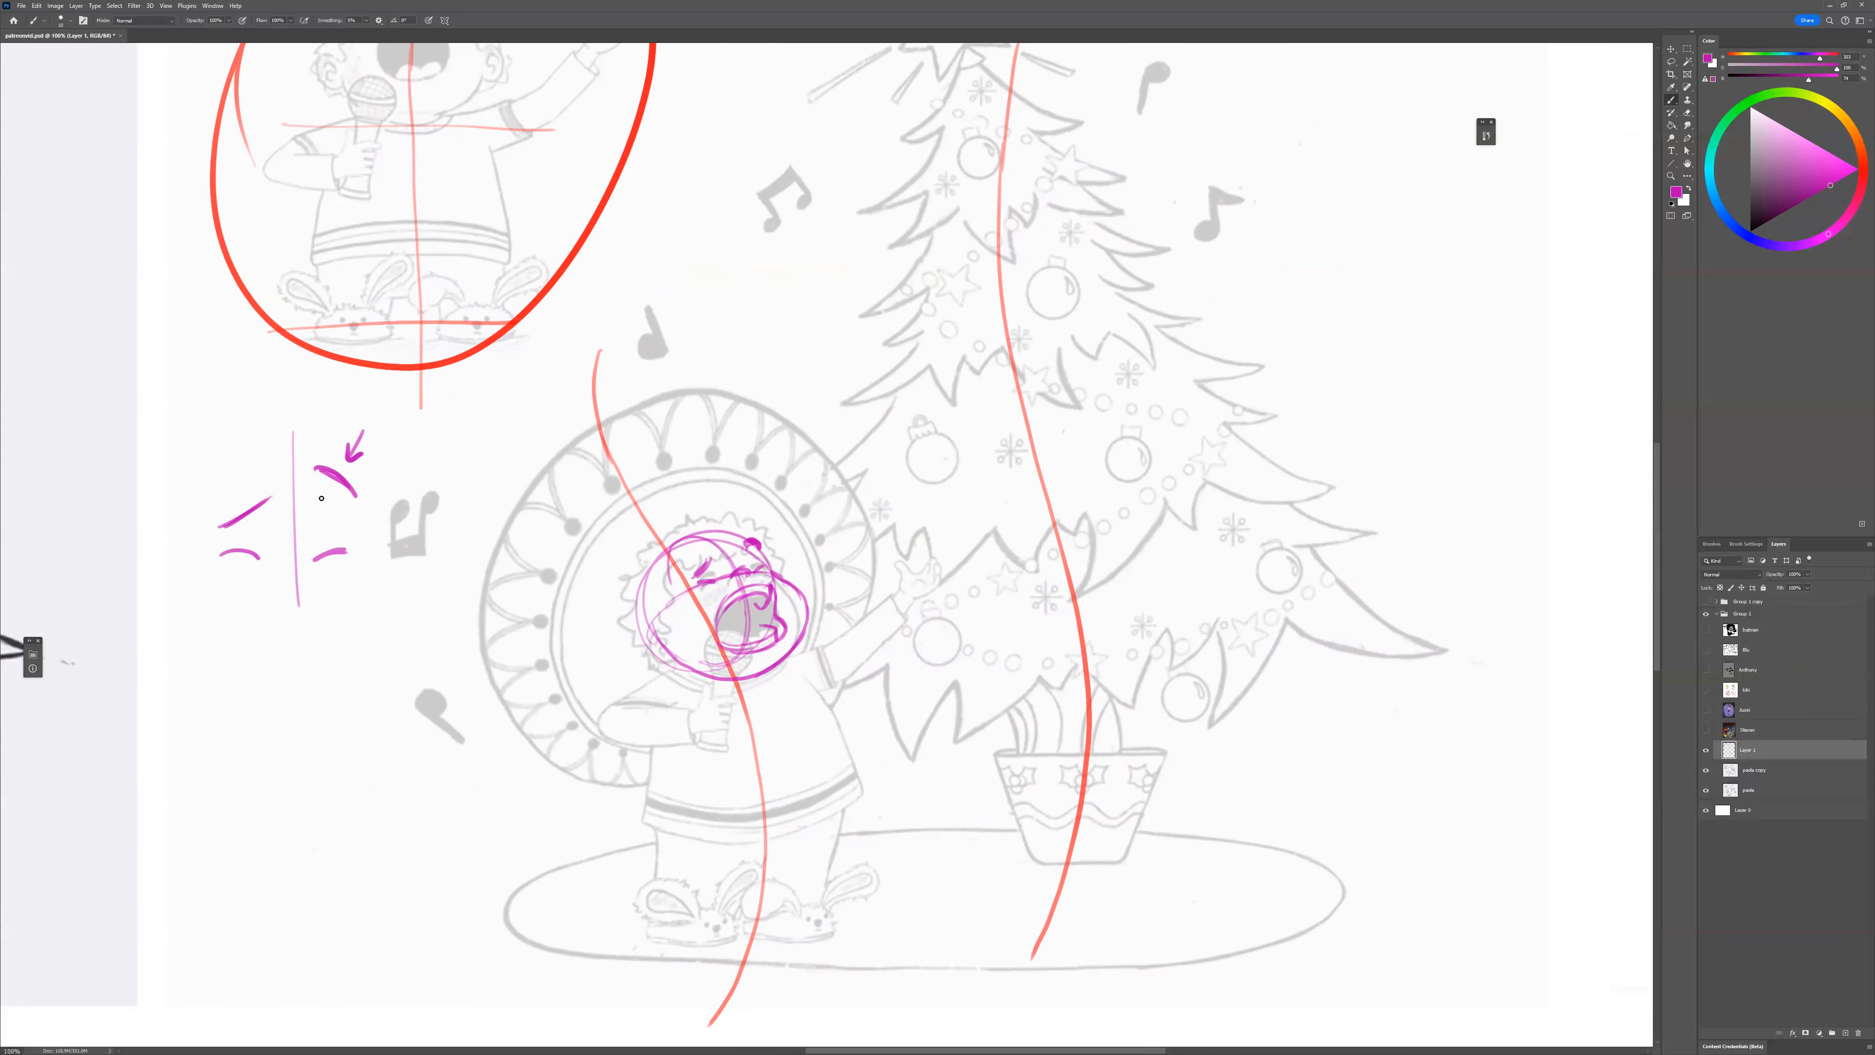
drag(870, 723, 886, 715)
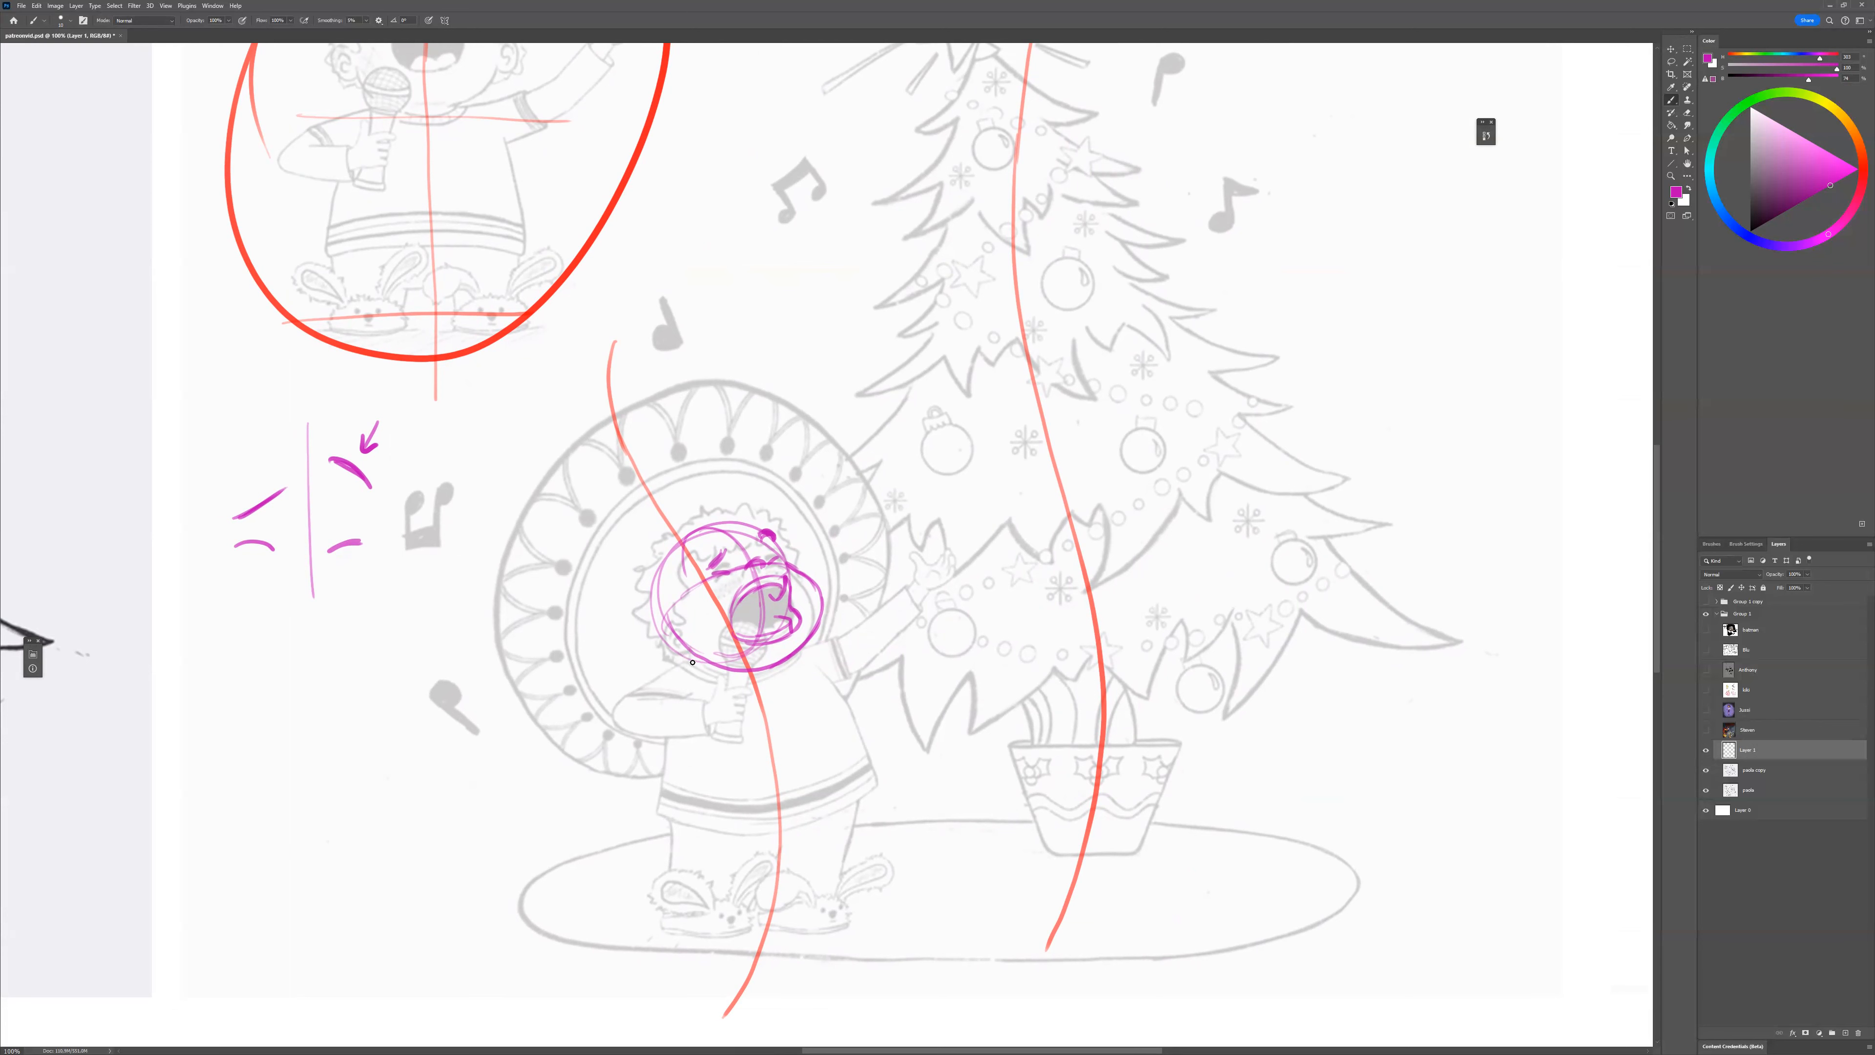
Sketch the singer's bent microphone arm and draw a slanted cylinder diagram in the empty area beside him.
mouse_move(682, 663)
mouse_down()
mouse_move(661, 745)
mouse_move(715, 727)
mouse_move(736, 689)
mouse_up()
mouse_move(339, 651)
mouse_down()
mouse_move(226, 747)
mouse_move(246, 765)
mouse_move(217, 759)
mouse_move(262, 762)
mouse_move(273, 796)
mouse_move(374, 661)
mouse_move(324, 665)
mouse_move(366, 707)
mouse_up()
mouse_move(195, 639)
mouse_down()
mouse_move(200, 675)
mouse_move(216, 636)
mouse_up()
drag(198, 657, 237, 639)
key(ctrl+z)
key(ctrl+z)
key(ctrl+z)
key(ctrl+z)
Handwrite the label "foreshortening" in black above the cylinder diagram.
key(d)
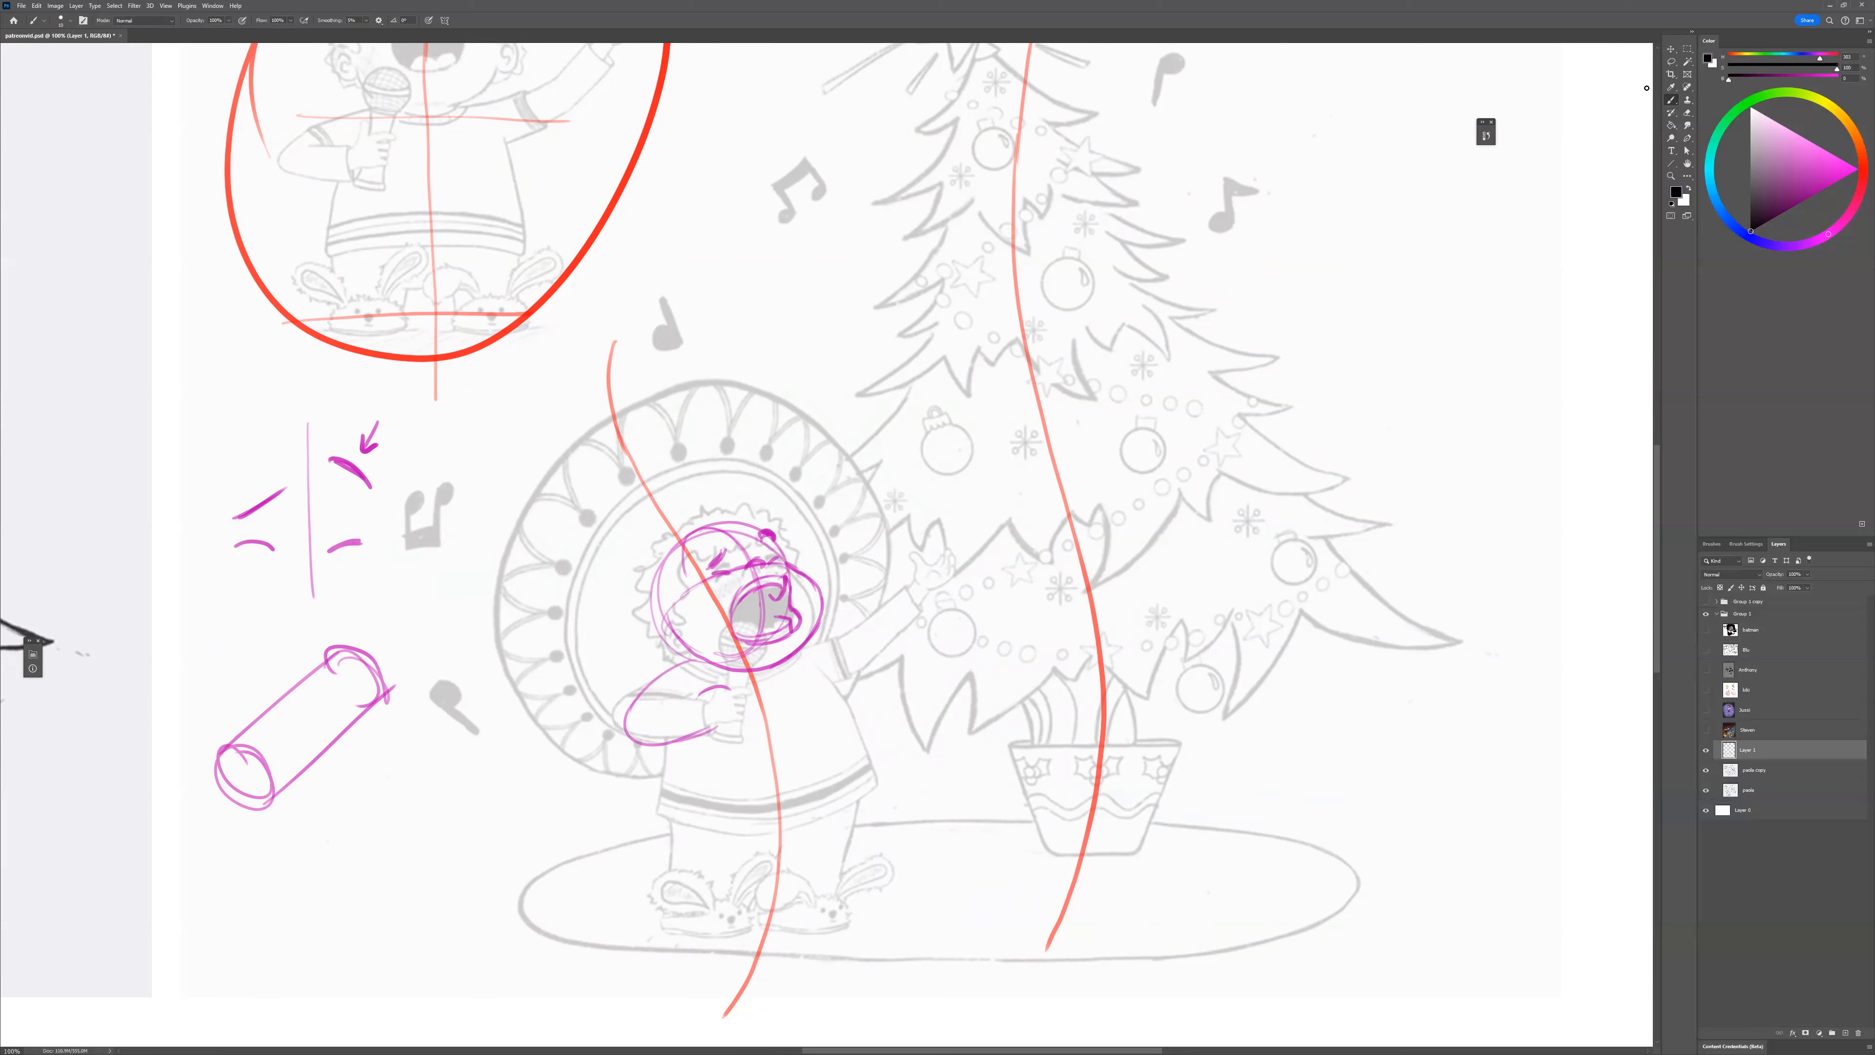
mouse_move(182, 602)
mouse_down()
mouse_move(172, 641)
mouse_move(187, 618)
mouse_up()
drag(199, 611, 235, 613)
drag(240, 602, 239, 619)
mouse_move(256, 582)
mouse_down()
mouse_move(271, 616)
mouse_move(309, 600)
mouse_up()
mouse_move(310, 570)
mouse_down()
mouse_move(314, 612)
mouse_move(360, 613)
mouse_up()
click(341, 605)
drag(363, 602, 397, 624)
drag(852, 744, 840, 746)
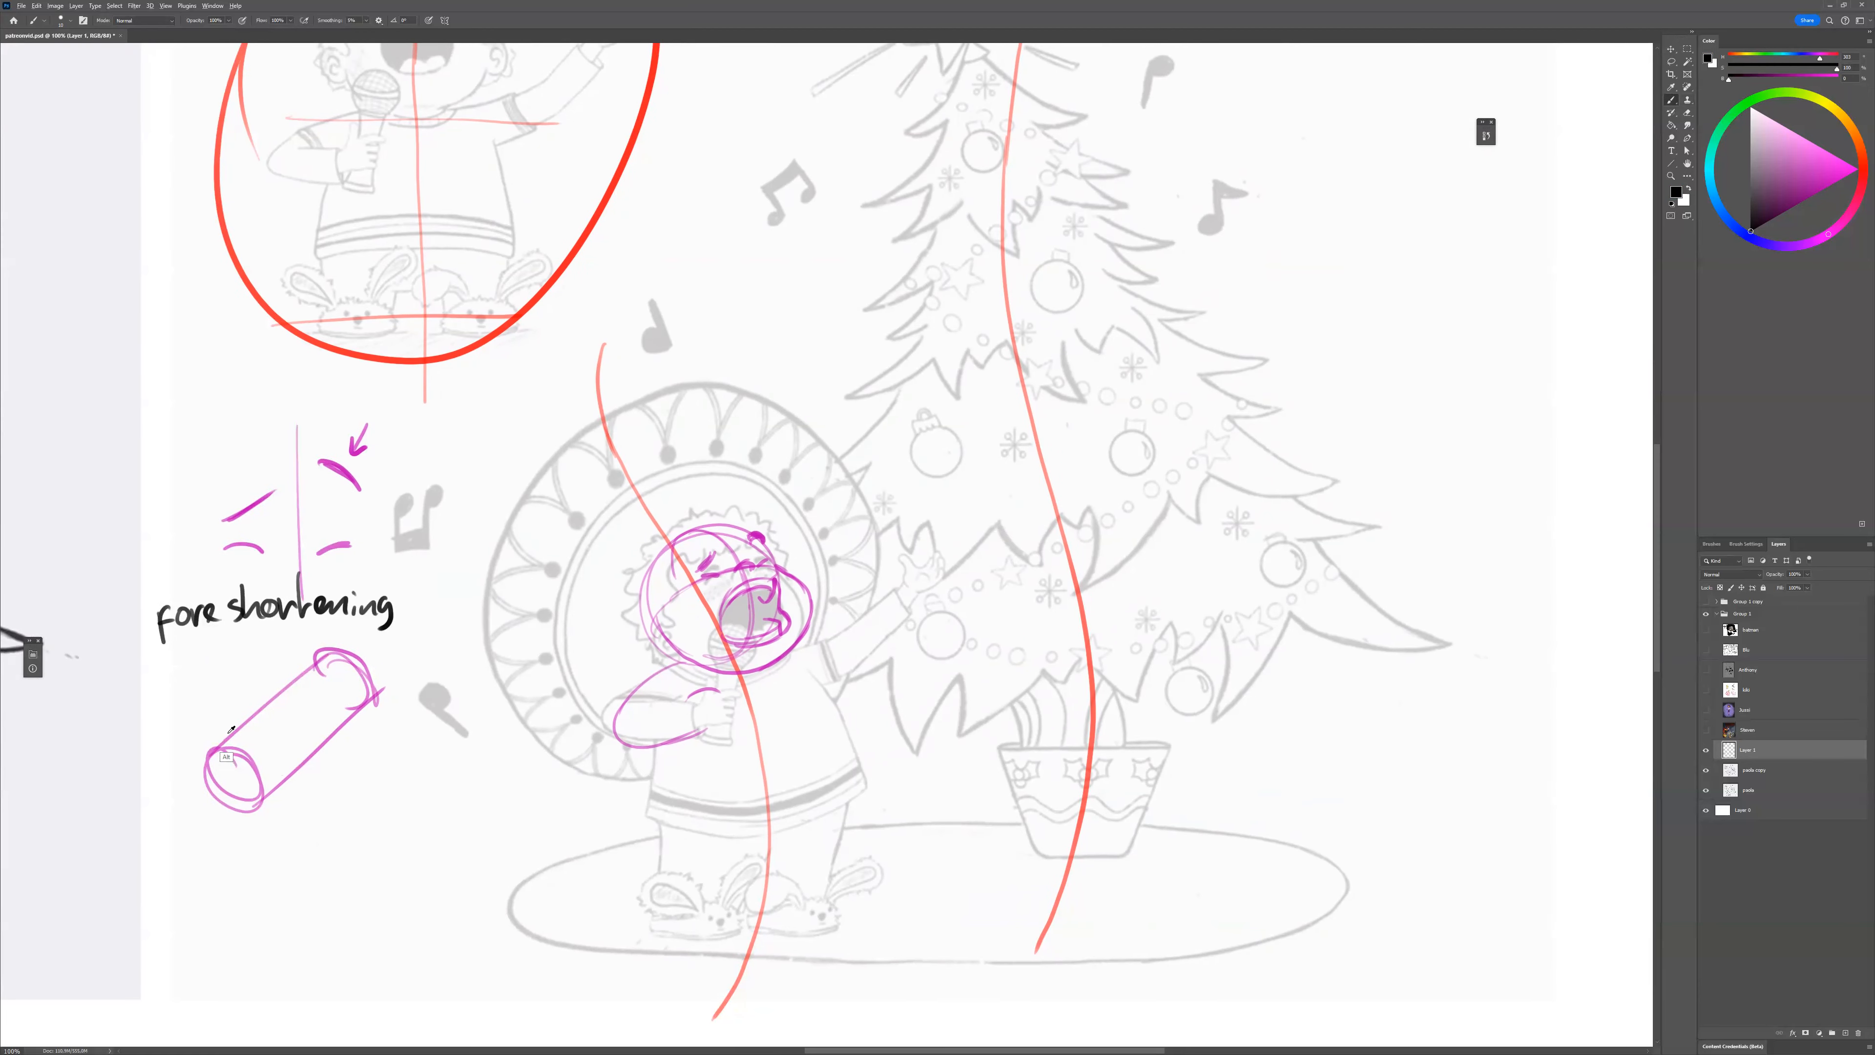
Redraw the cylinder in a sampled light magenta with a larger near end and tapering sides to show foreshortening.
alt+click(227, 754)
drag(325, 655, 196, 733)
drag(352, 721, 274, 818)
drag(349, 728, 268, 836)
mouse_move(266, 766)
mouse_down()
mouse_move(283, 821)
mouse_move(203, 748)
mouse_up()
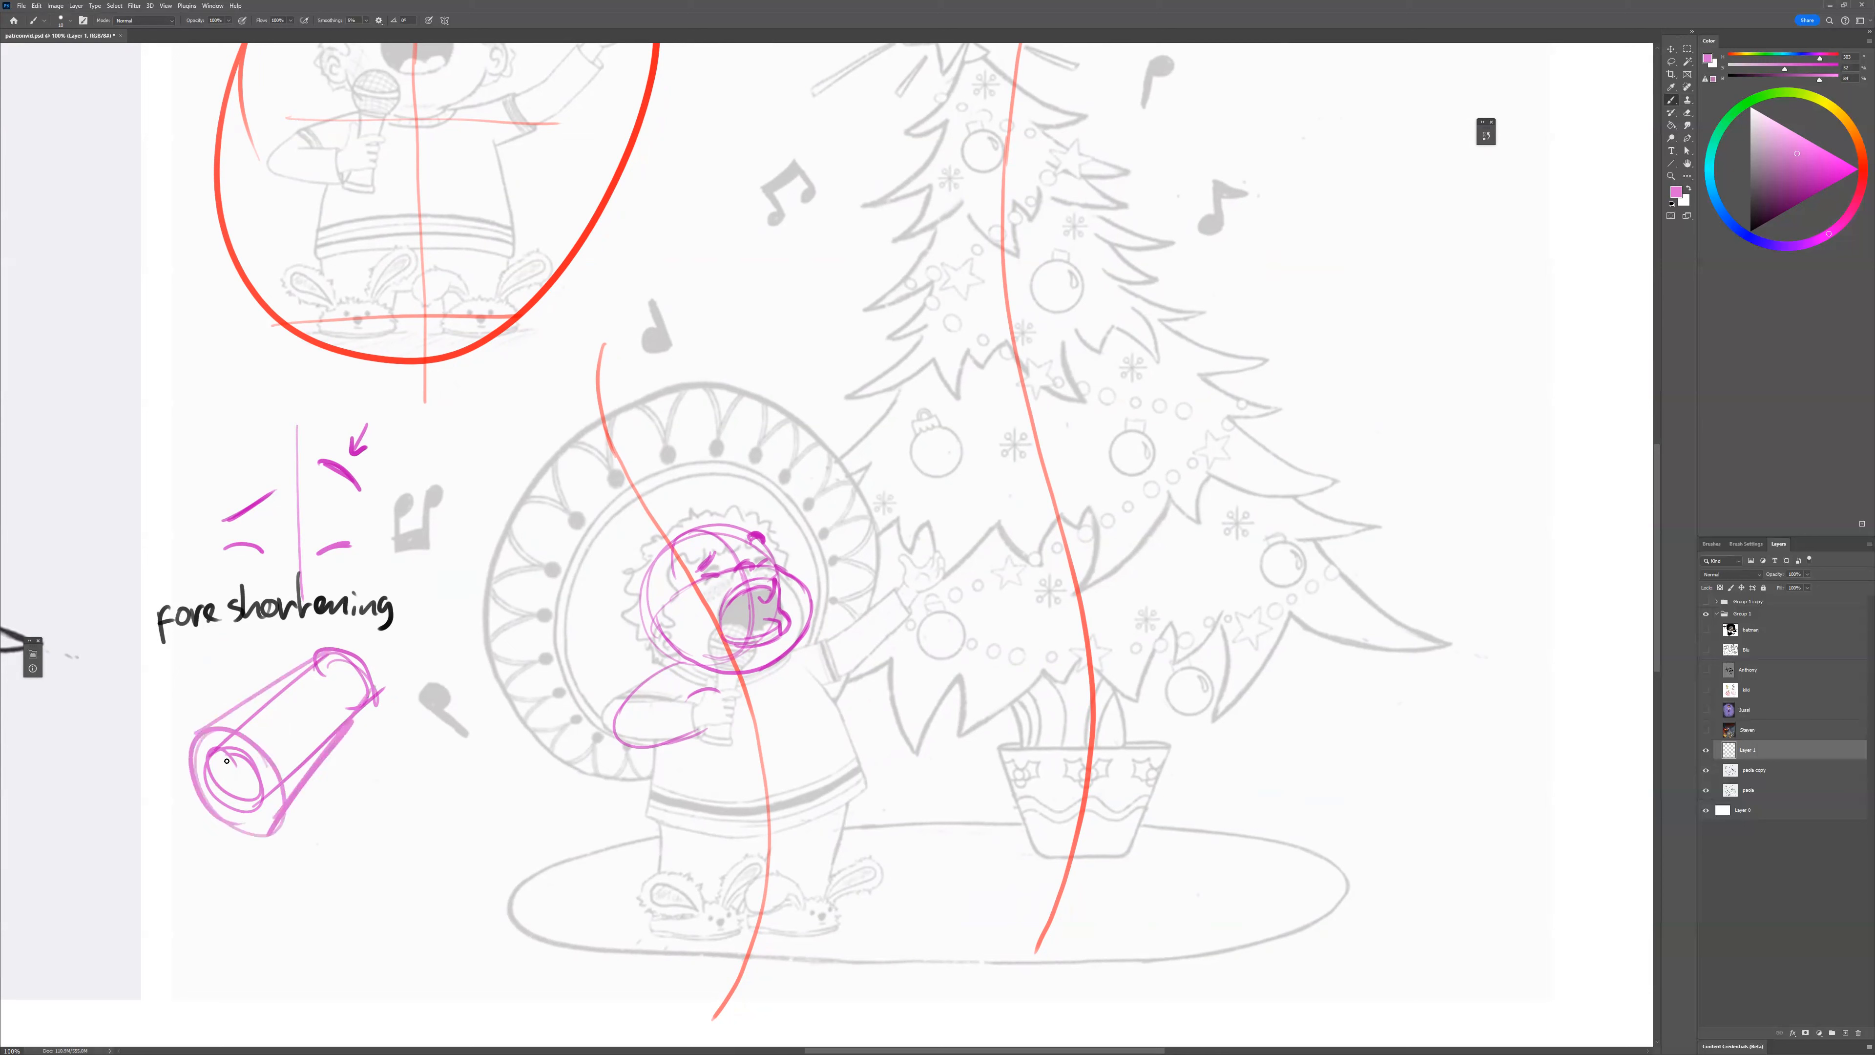
Draw a flat rectangle marked with a cross beside the cylinder and a check mark above the cylinder.
mouse_move(384, 749)
mouse_down()
mouse_move(390, 809)
mouse_move(422, 752)
mouse_up()
mouse_move(422, 746)
mouse_down()
mouse_move(426, 809)
mouse_move(436, 718)
mouse_up()
drag(414, 724, 433, 733)
drag(252, 670, 272, 648)
scroll(820, 649, right, 2)
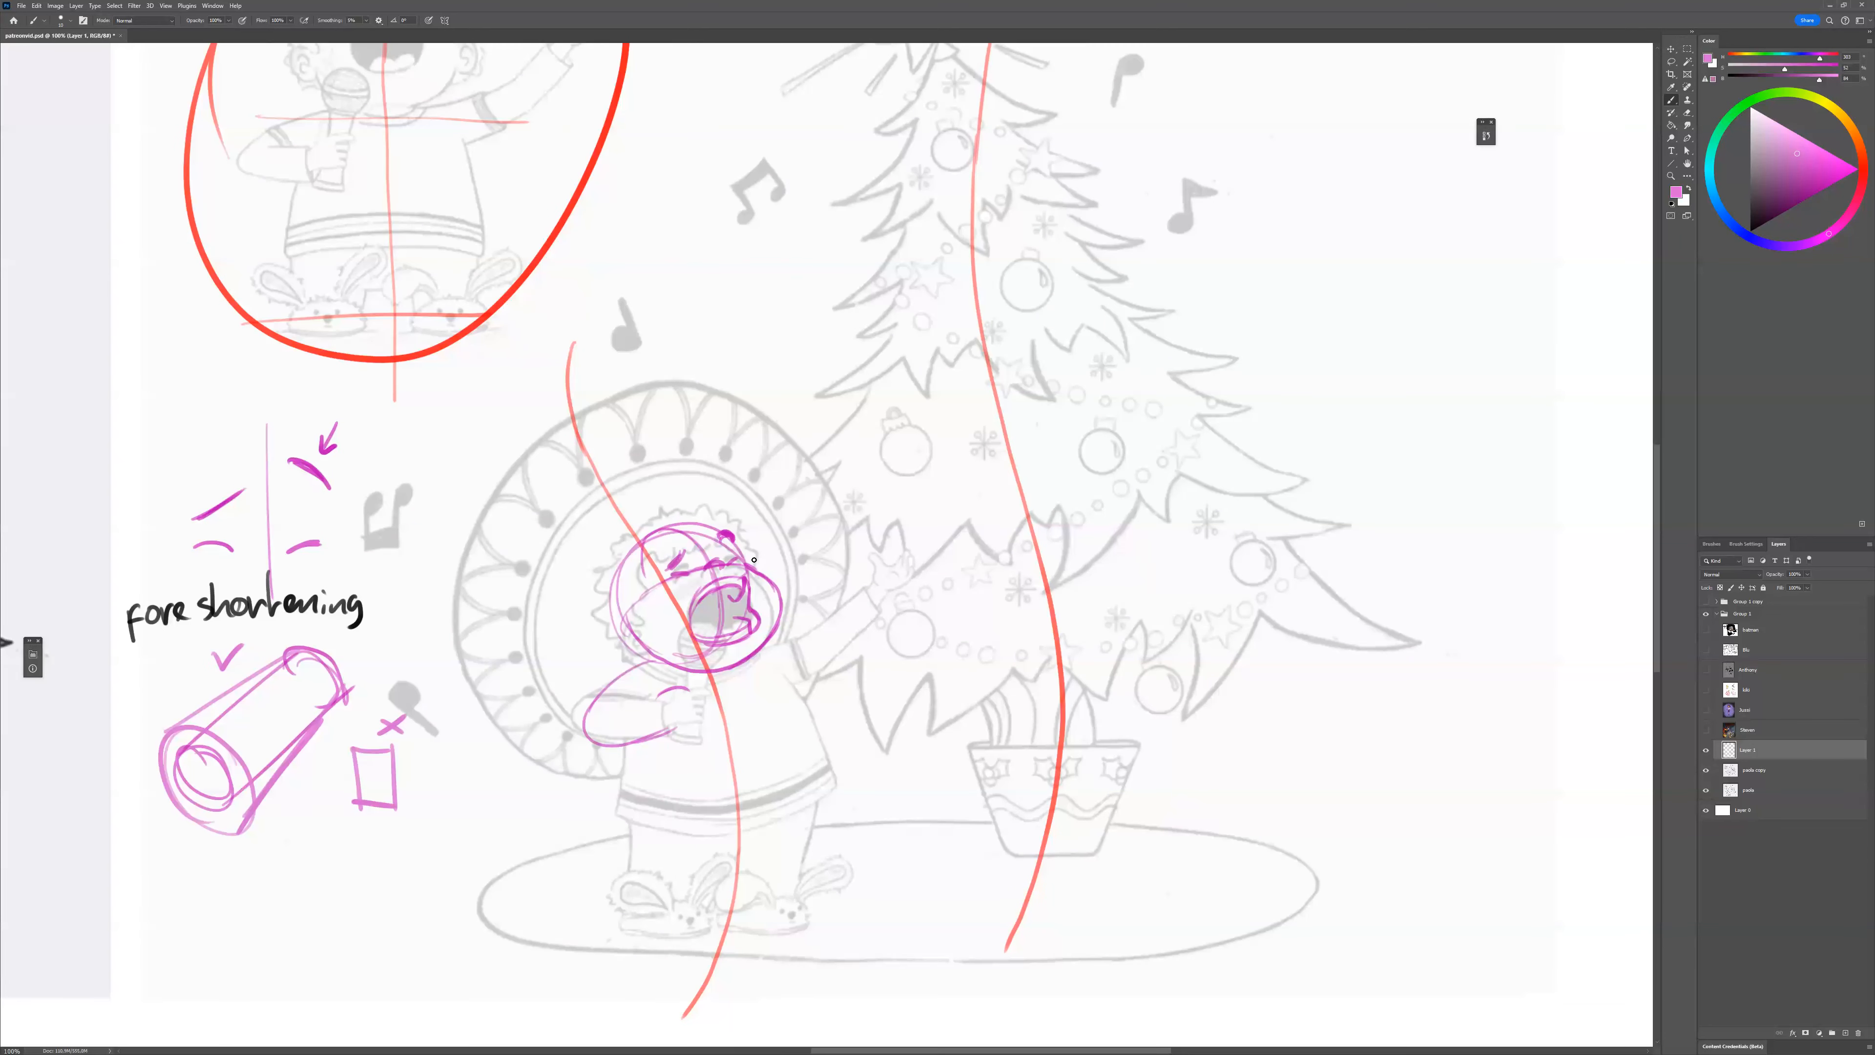
Sketch the microphone and gripping hand below the mouth in the darker magenta and reinforce the bent arm's outline.
alt+click(730, 530)
mouse_move(719, 622)
mouse_down()
mouse_move(675, 650)
mouse_move(727, 657)
mouse_move(698, 640)
mouse_move(654, 697)
mouse_move(679, 721)
mouse_move(682, 665)
mouse_move(666, 668)
mouse_move(704, 689)
mouse_move(661, 689)
mouse_up()
key(e)
key(b)
mouse_move(660, 688)
mouse_down()
mouse_move(685, 700)
mouse_move(704, 668)
mouse_up()
mouse_move(672, 659)
mouse_down()
mouse_move(656, 694)
mouse_move(707, 667)
mouse_move(597, 697)
mouse_move(596, 748)
mouse_up()
mouse_move(652, 725)
mouse_down()
mouse_move(630, 737)
mouse_move(626, 666)
mouse_move(580, 713)
mouse_up()
drag(657, 655, 581, 718)
Sketch the singer's other arm stretched up toward the tree, ending in an open hand.
mouse_move(768, 637)
mouse_down()
mouse_move(676, 655)
mouse_move(888, 534)
mouse_up()
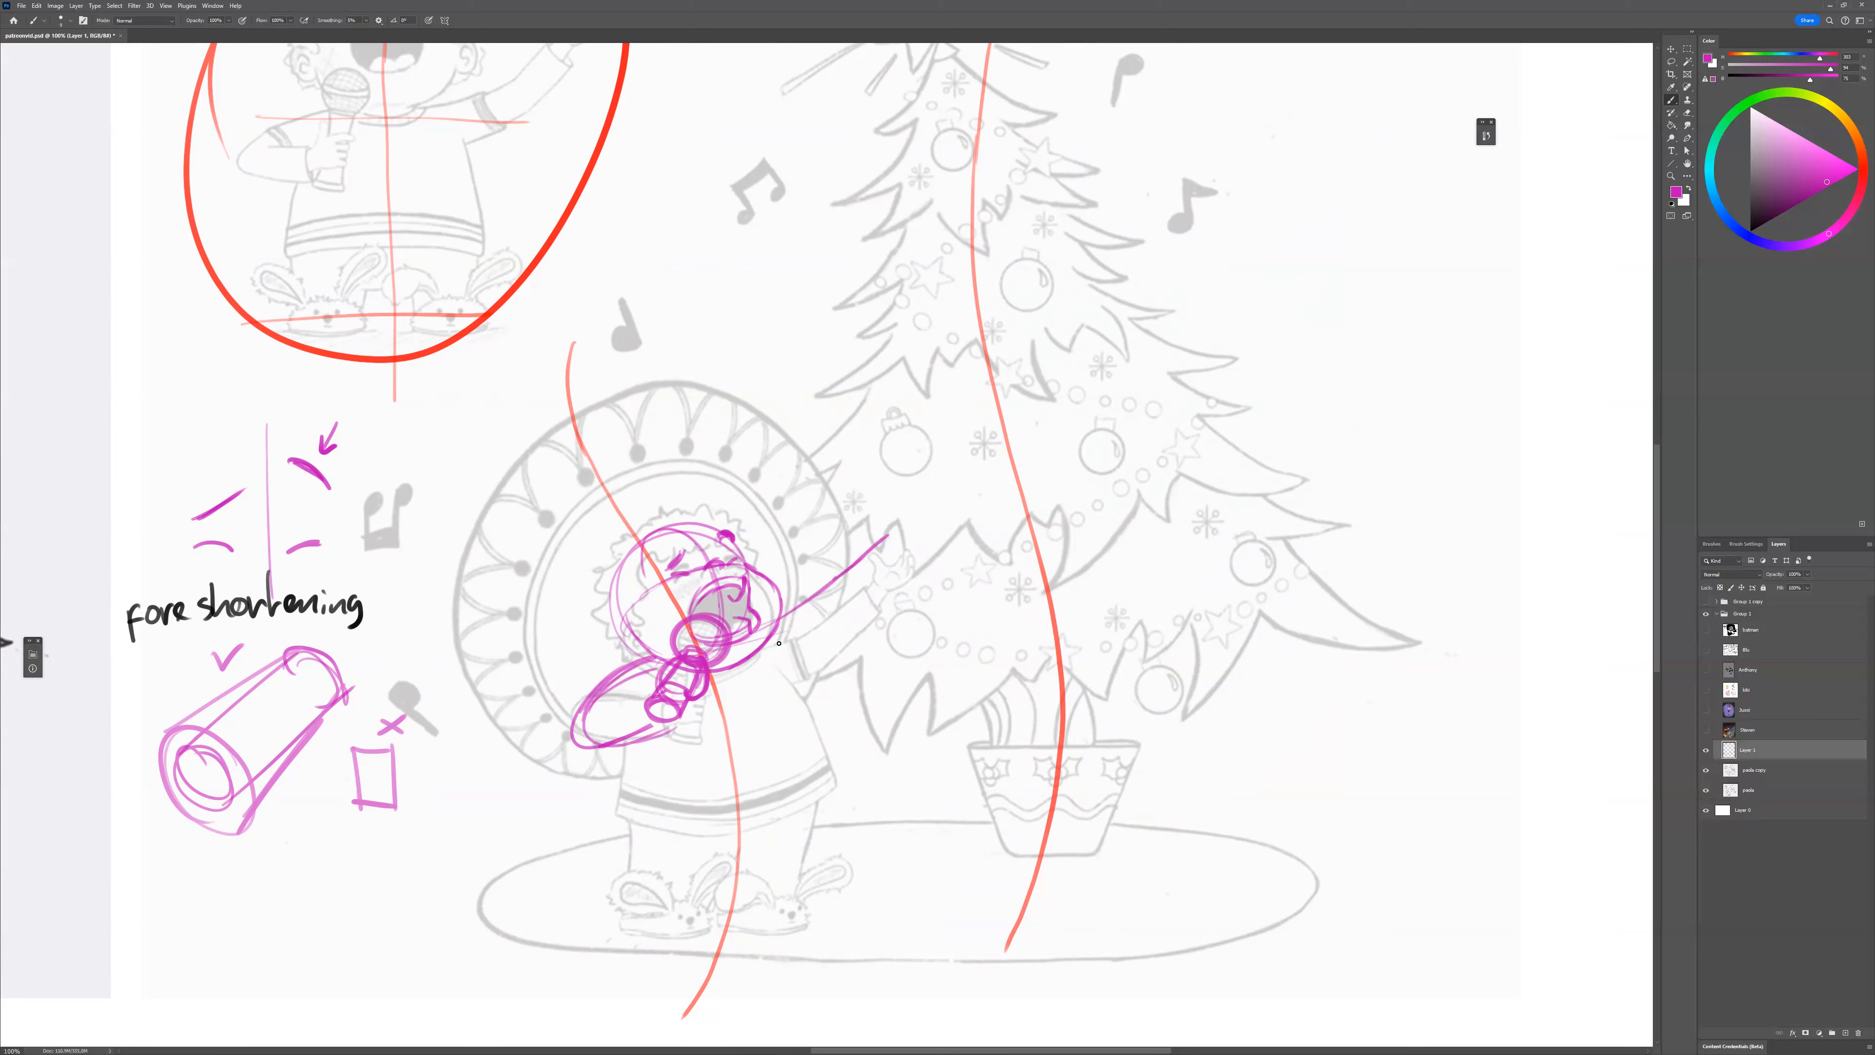
mouse_move(752, 674)
mouse_down()
mouse_move(882, 537)
mouse_move(857, 589)
mouse_move(886, 545)
mouse_move(858, 524)
mouse_move(944, 537)
mouse_move(857, 594)
mouse_up()
key(ctrl+z)
mouse_move(901, 524)
mouse_down()
mouse_move(910, 563)
mouse_move(936, 523)
mouse_move(940, 538)
mouse_up()
Draw a hand construction diagram below the cylinder, with a rounded palm, mitten-shaped finger block and thumb.
mouse_move(318, 898)
mouse_down()
mouse_move(337, 935)
mouse_move(259, 855)
mouse_move(271, 843)
mouse_up()
drag(267, 854, 350, 891)
mouse_move(351, 892)
mouse_down()
mouse_move(293, 934)
mouse_move(392, 847)
mouse_move(354, 910)
mouse_move(387, 866)
mouse_move(254, 902)
mouse_up()
mouse_move(300, 844)
mouse_down()
mouse_move(320, 881)
mouse_move(303, 898)
mouse_move(287, 876)
mouse_up()
drag(257, 865, 287, 900)
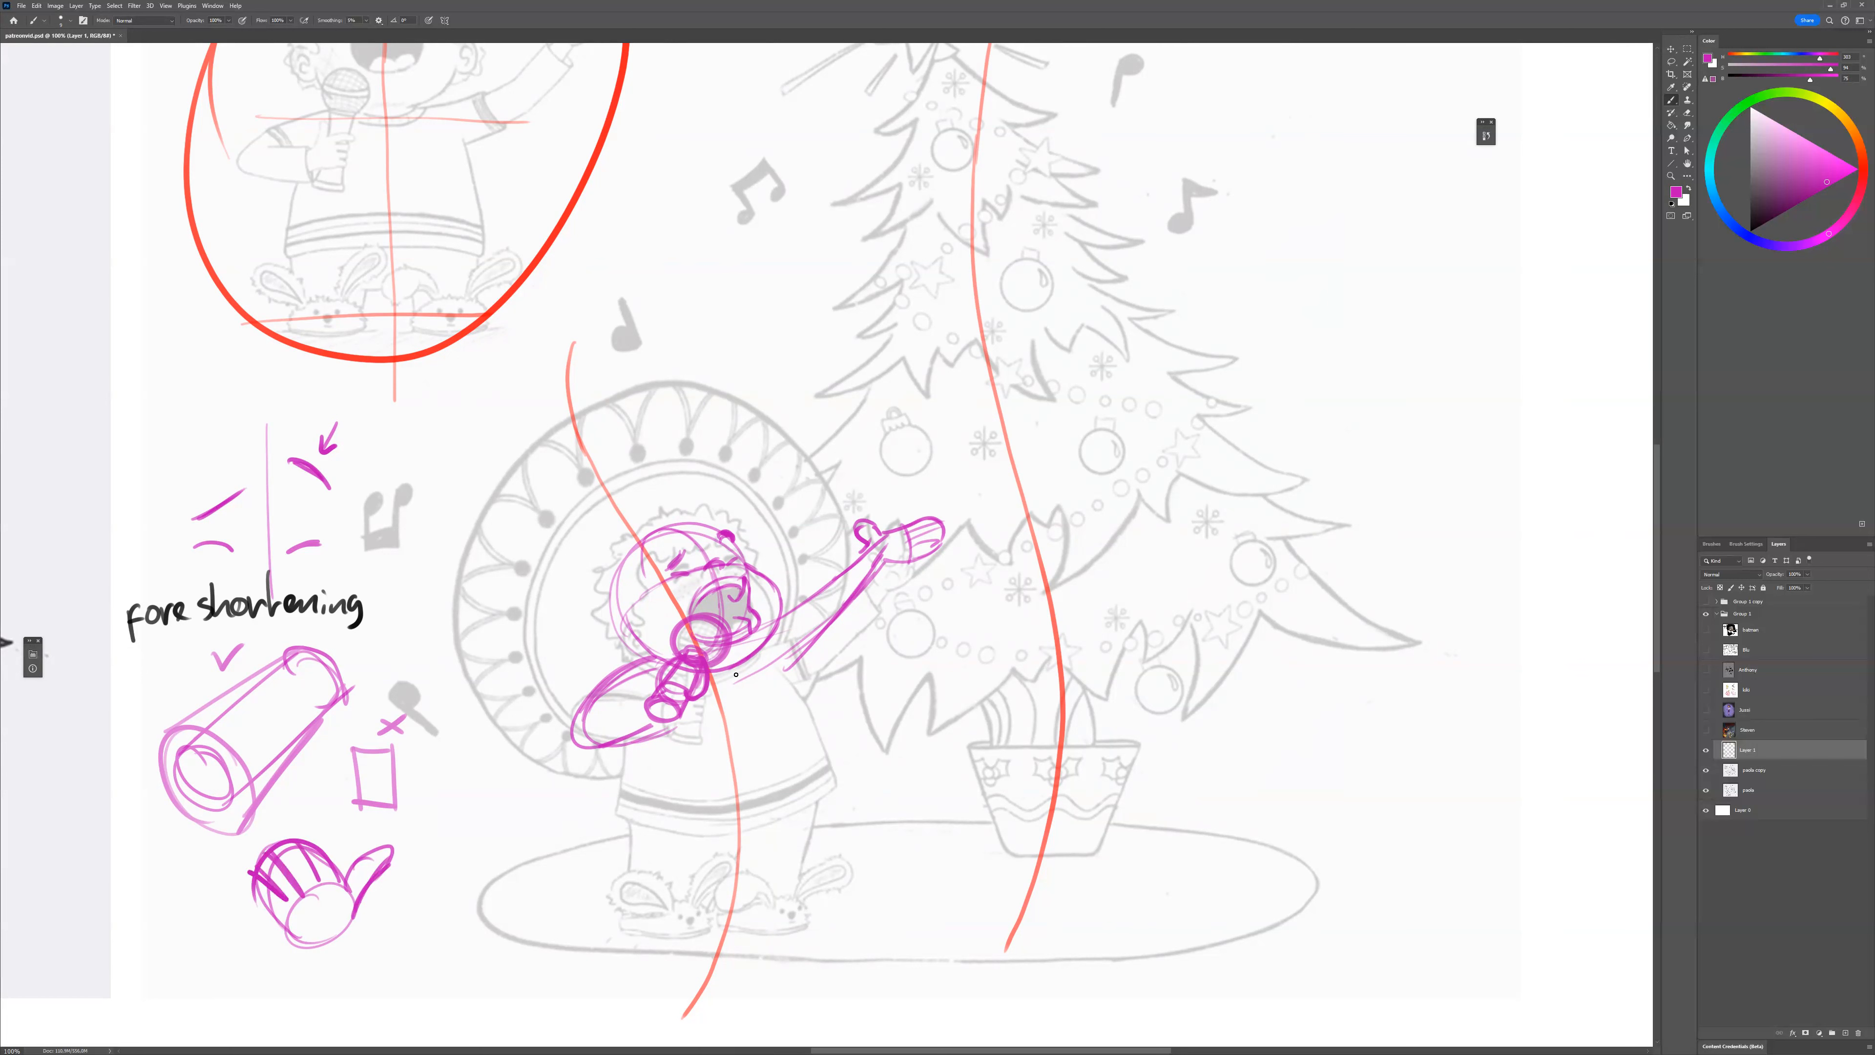
drag(270, 919, 341, 862)
Refine the finger lines of the raised hand and add the sleeve and its cuff to the outstretched arm.
drag(903, 529, 908, 558)
drag(875, 775, 875, 768)
mouse_move(842, 569)
mouse_down()
mouse_move(859, 600)
mouse_move(840, 576)
mouse_move(836, 627)
mouse_move(850, 595)
mouse_move(790, 635)
mouse_move(820, 658)
mouse_up()
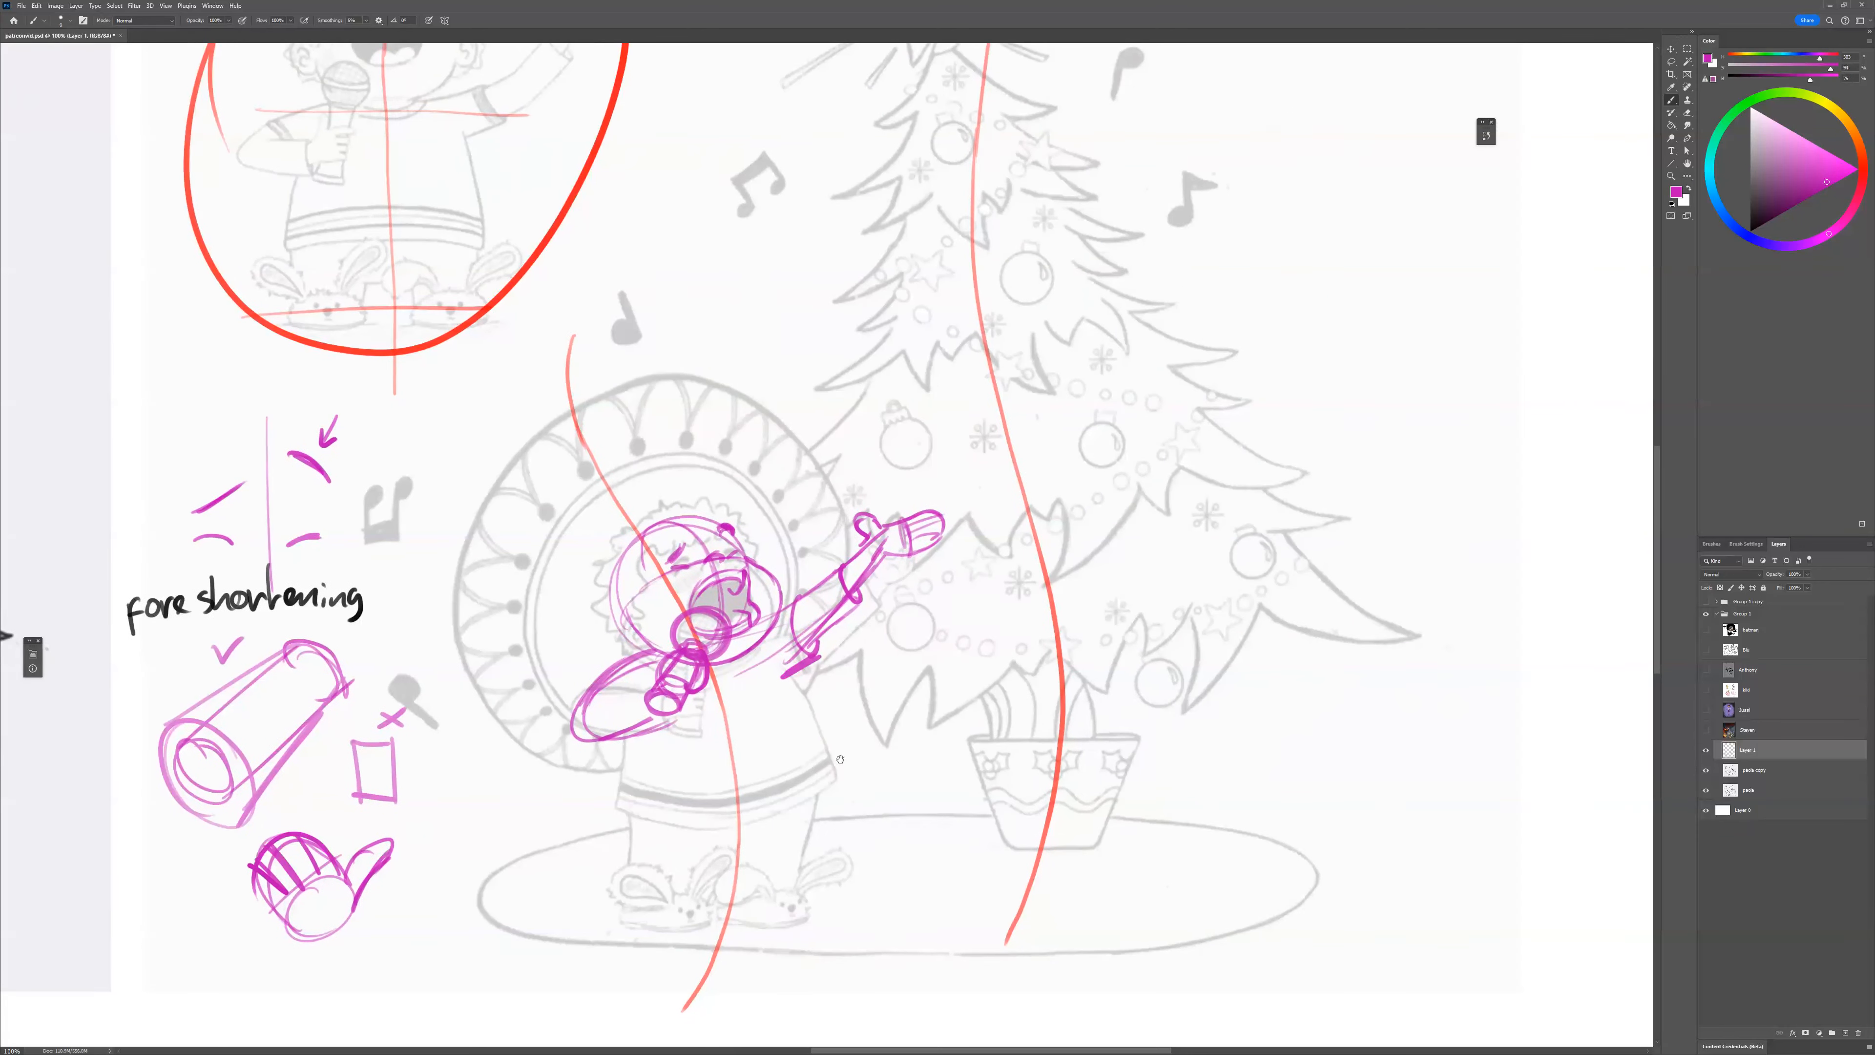
Draw a sleeve diagram below the hand study, using parallel arm lines, a wrapping curve and direction arrows.
drag(827, 766, 1032, 716)
mouse_move(579, 935)
mouse_down()
mouse_move(692, 923)
mouse_move(561, 952)
mouse_up()
mouse_move(626, 982)
mouse_down()
mouse_move(743, 885)
mouse_move(656, 915)
mouse_move(687, 935)
mouse_up()
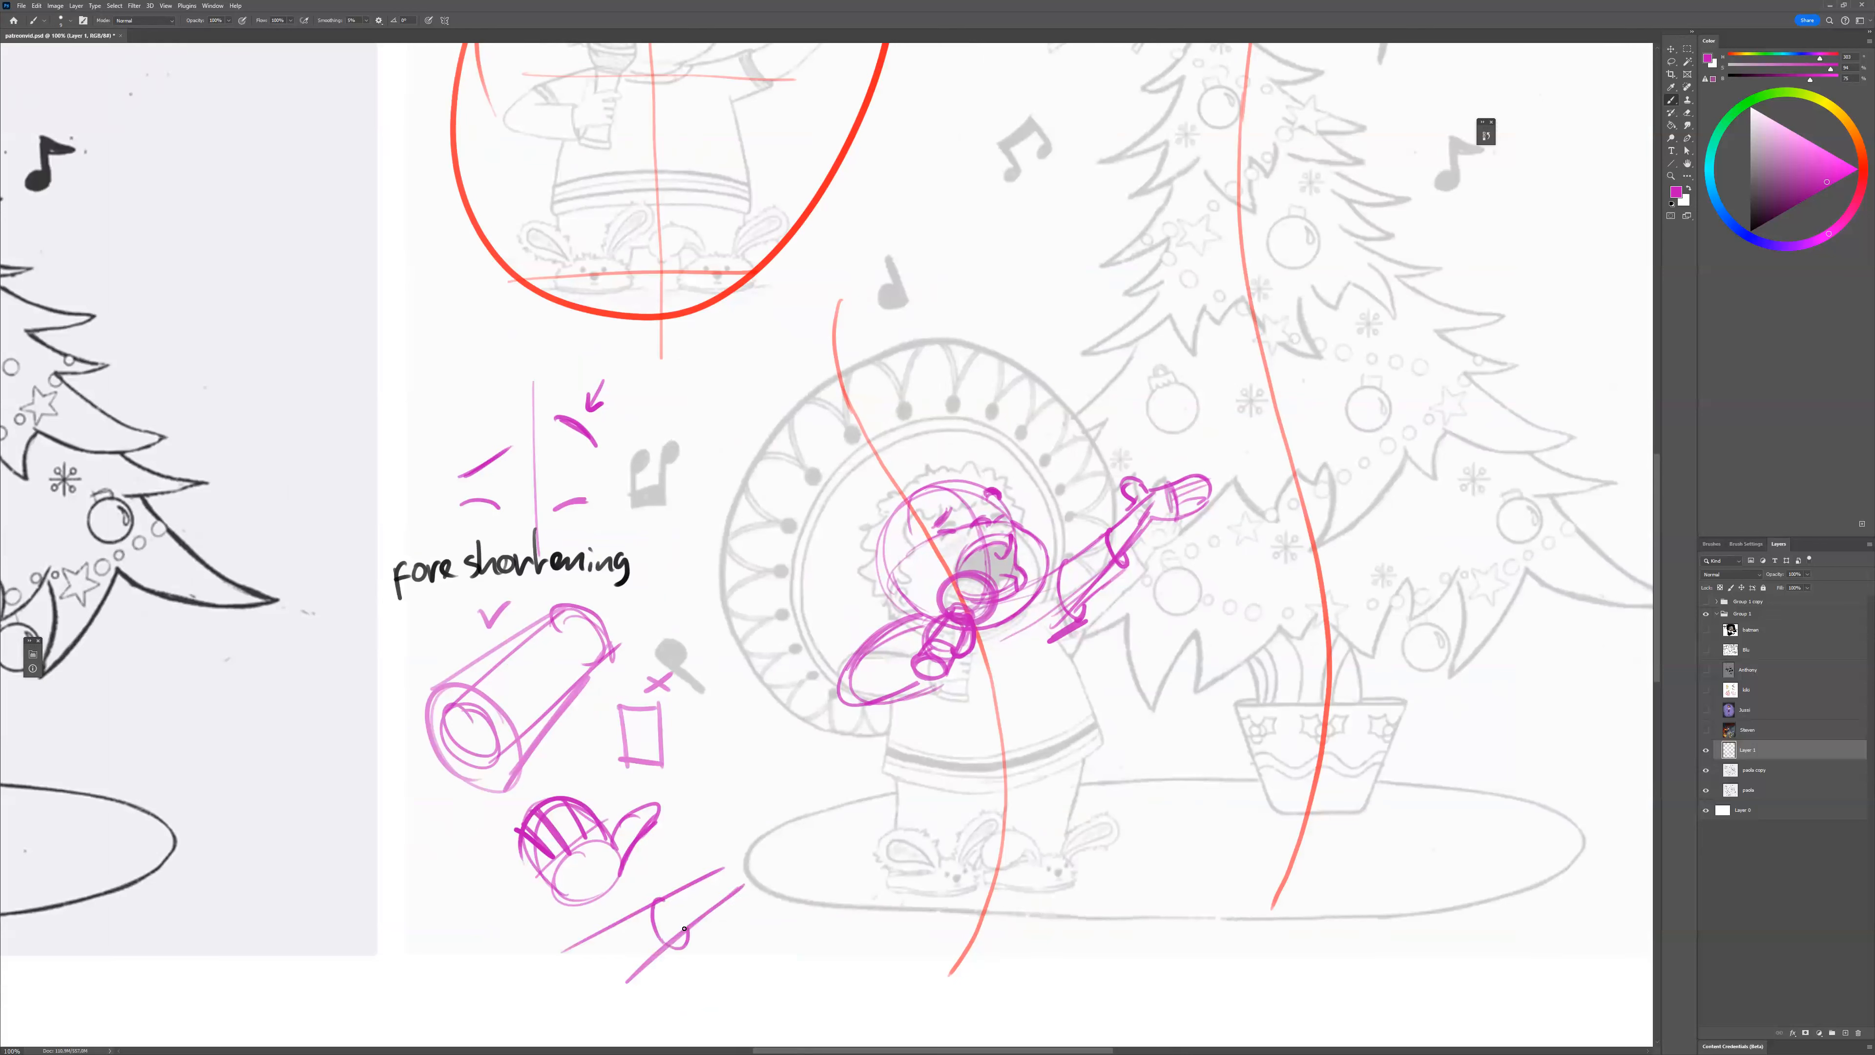
mouse_move(670, 847)
mouse_down()
mouse_move(632, 948)
mouse_move(638, 929)
mouse_up()
drag(1010, 743, 854, 771)
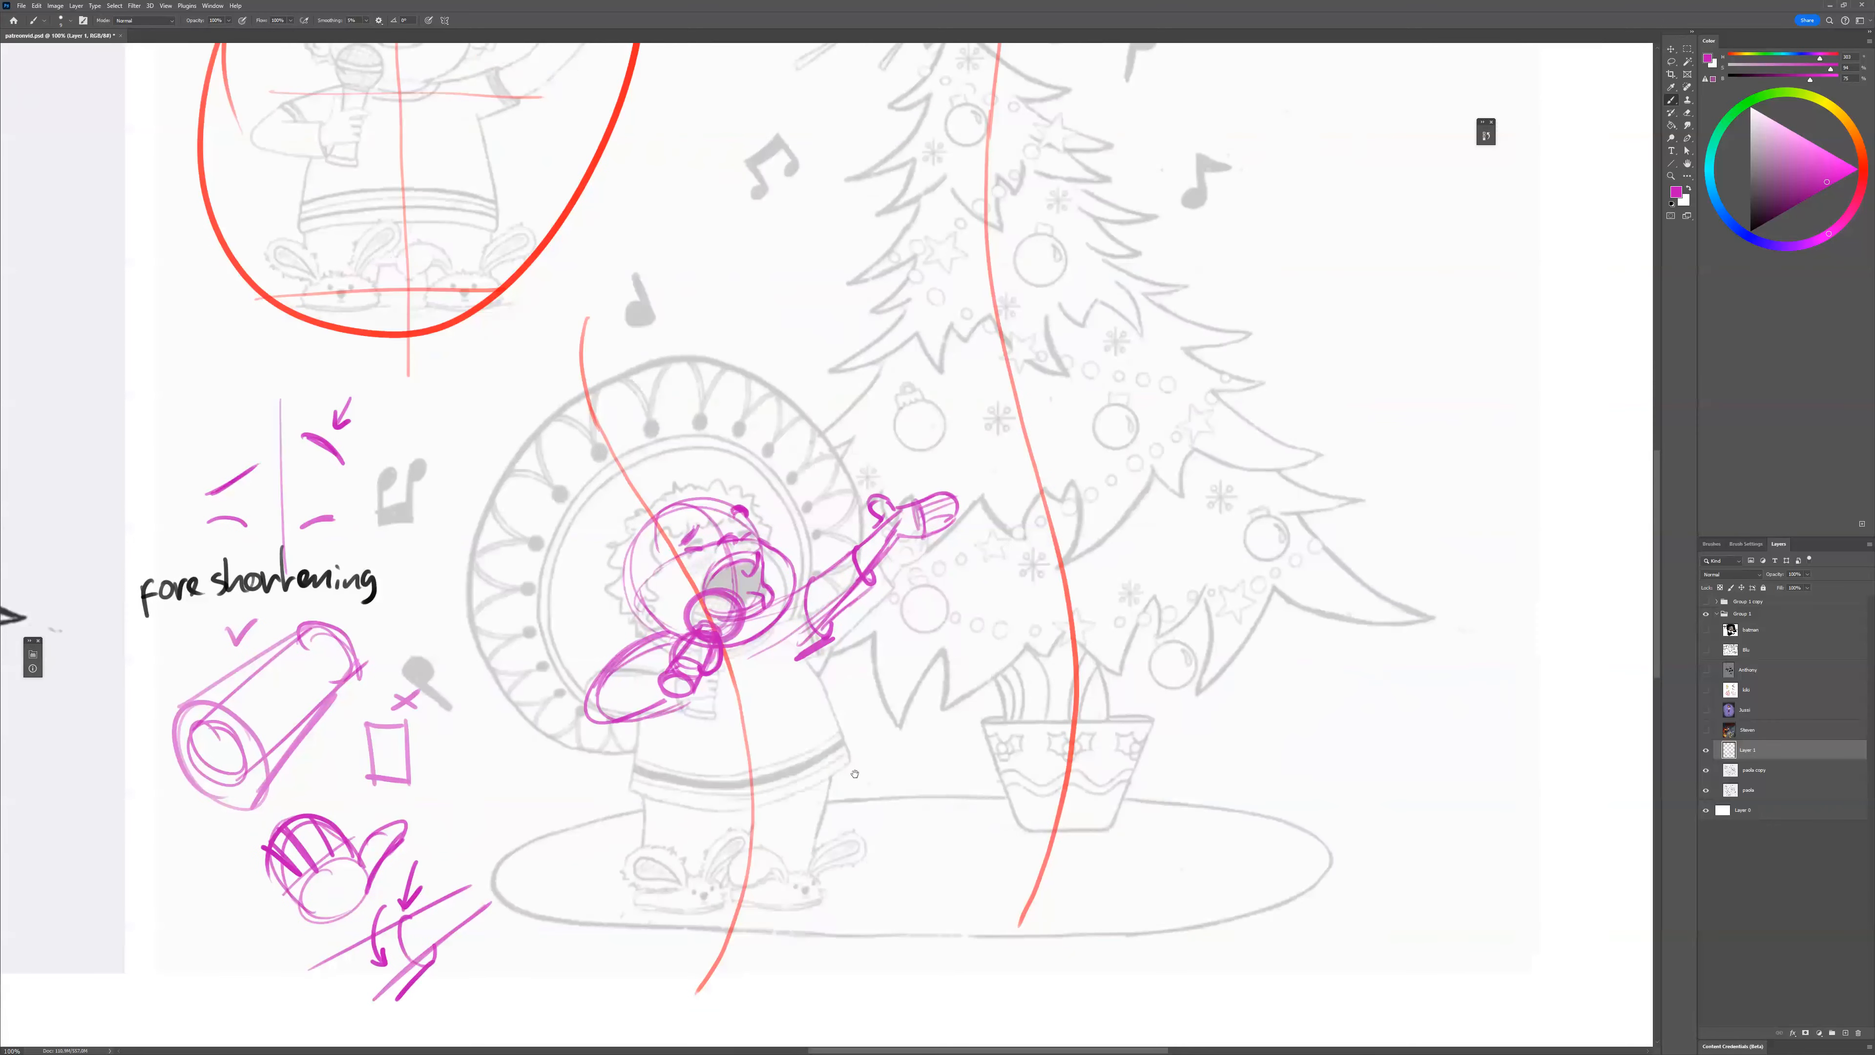
drag(744, 551, 747, 554)
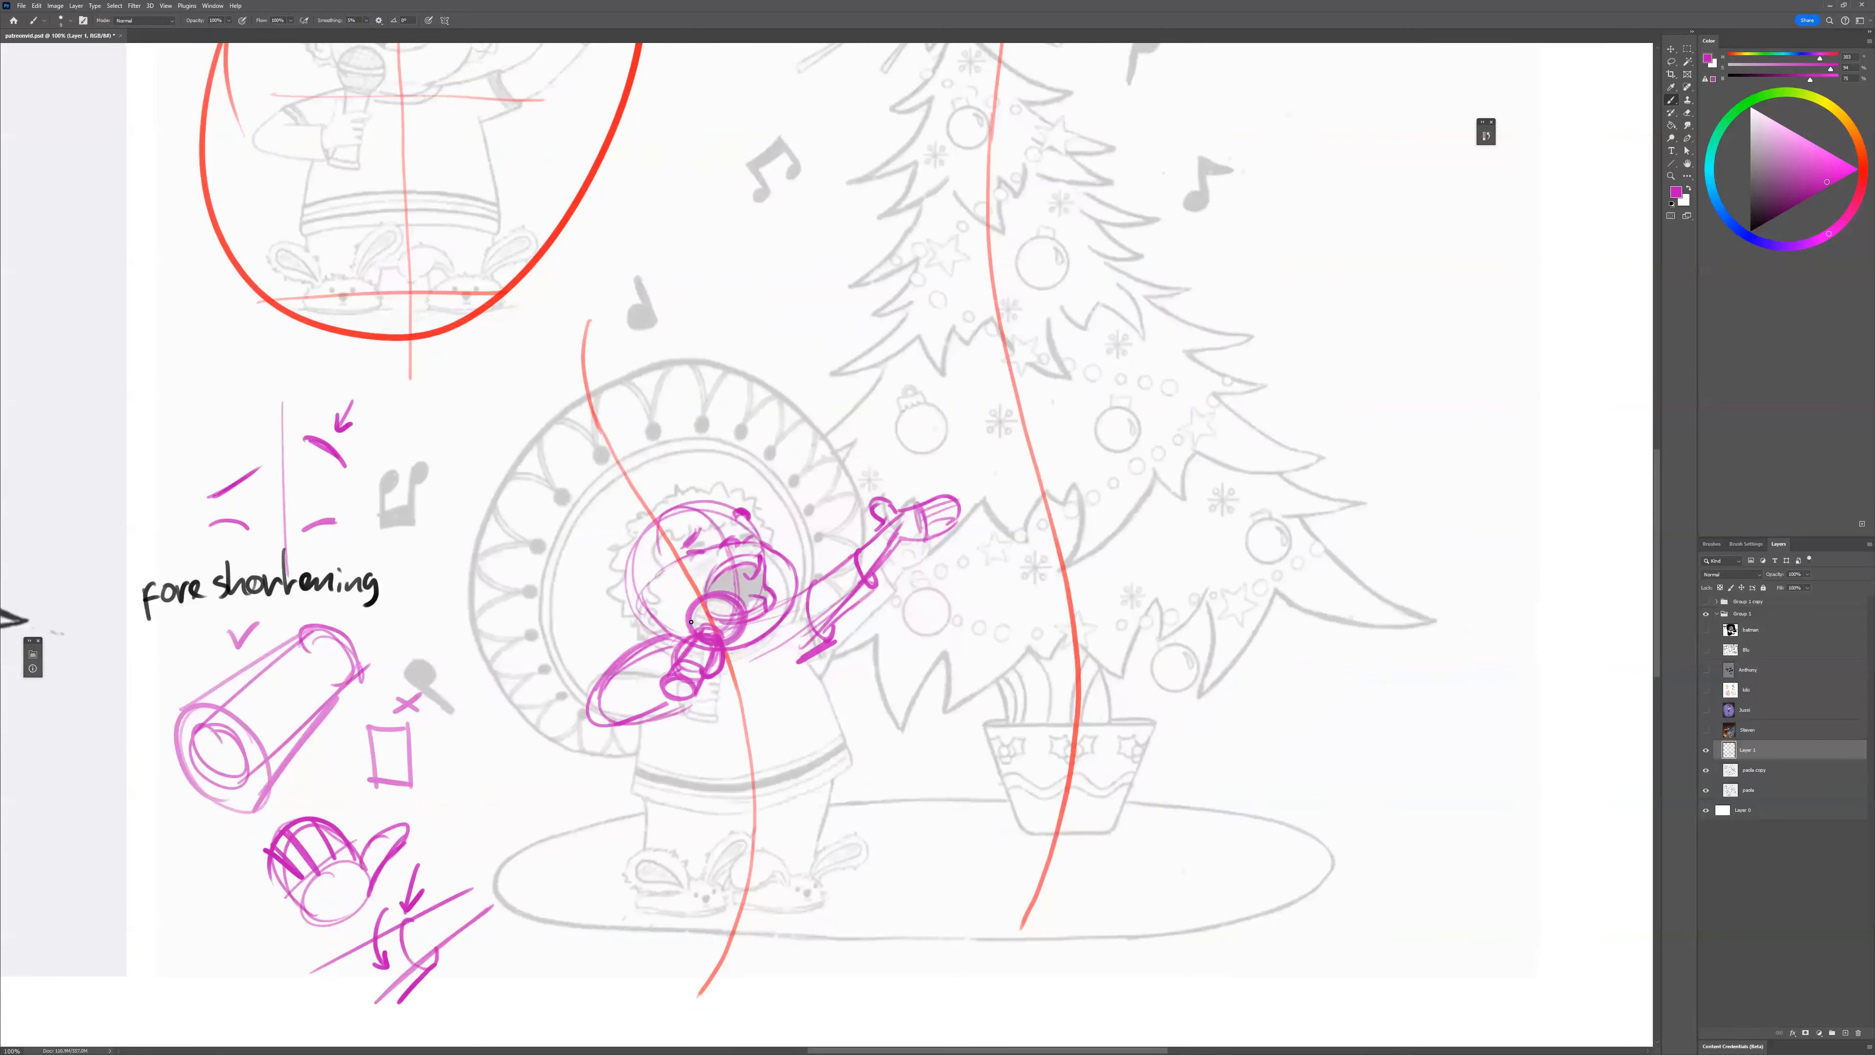
Sketch the torso's sides and curved shirt hem, and handwrite "push" beside the torso.
drag(649, 701, 662, 793)
drag(548, 770, 569, 777)
drag(568, 767, 584, 764)
drag(606, 755, 589, 780)
drag(610, 742, 628, 768)
mouse_move(790, 634)
mouse_down()
mouse_move(841, 704)
mouse_move(853, 783)
mouse_move(698, 810)
mouse_move(668, 787)
mouse_up()
mouse_move(773, 809)
mouse_down()
mouse_move(846, 766)
mouse_move(814, 794)
mouse_move(773, 757)
mouse_up()
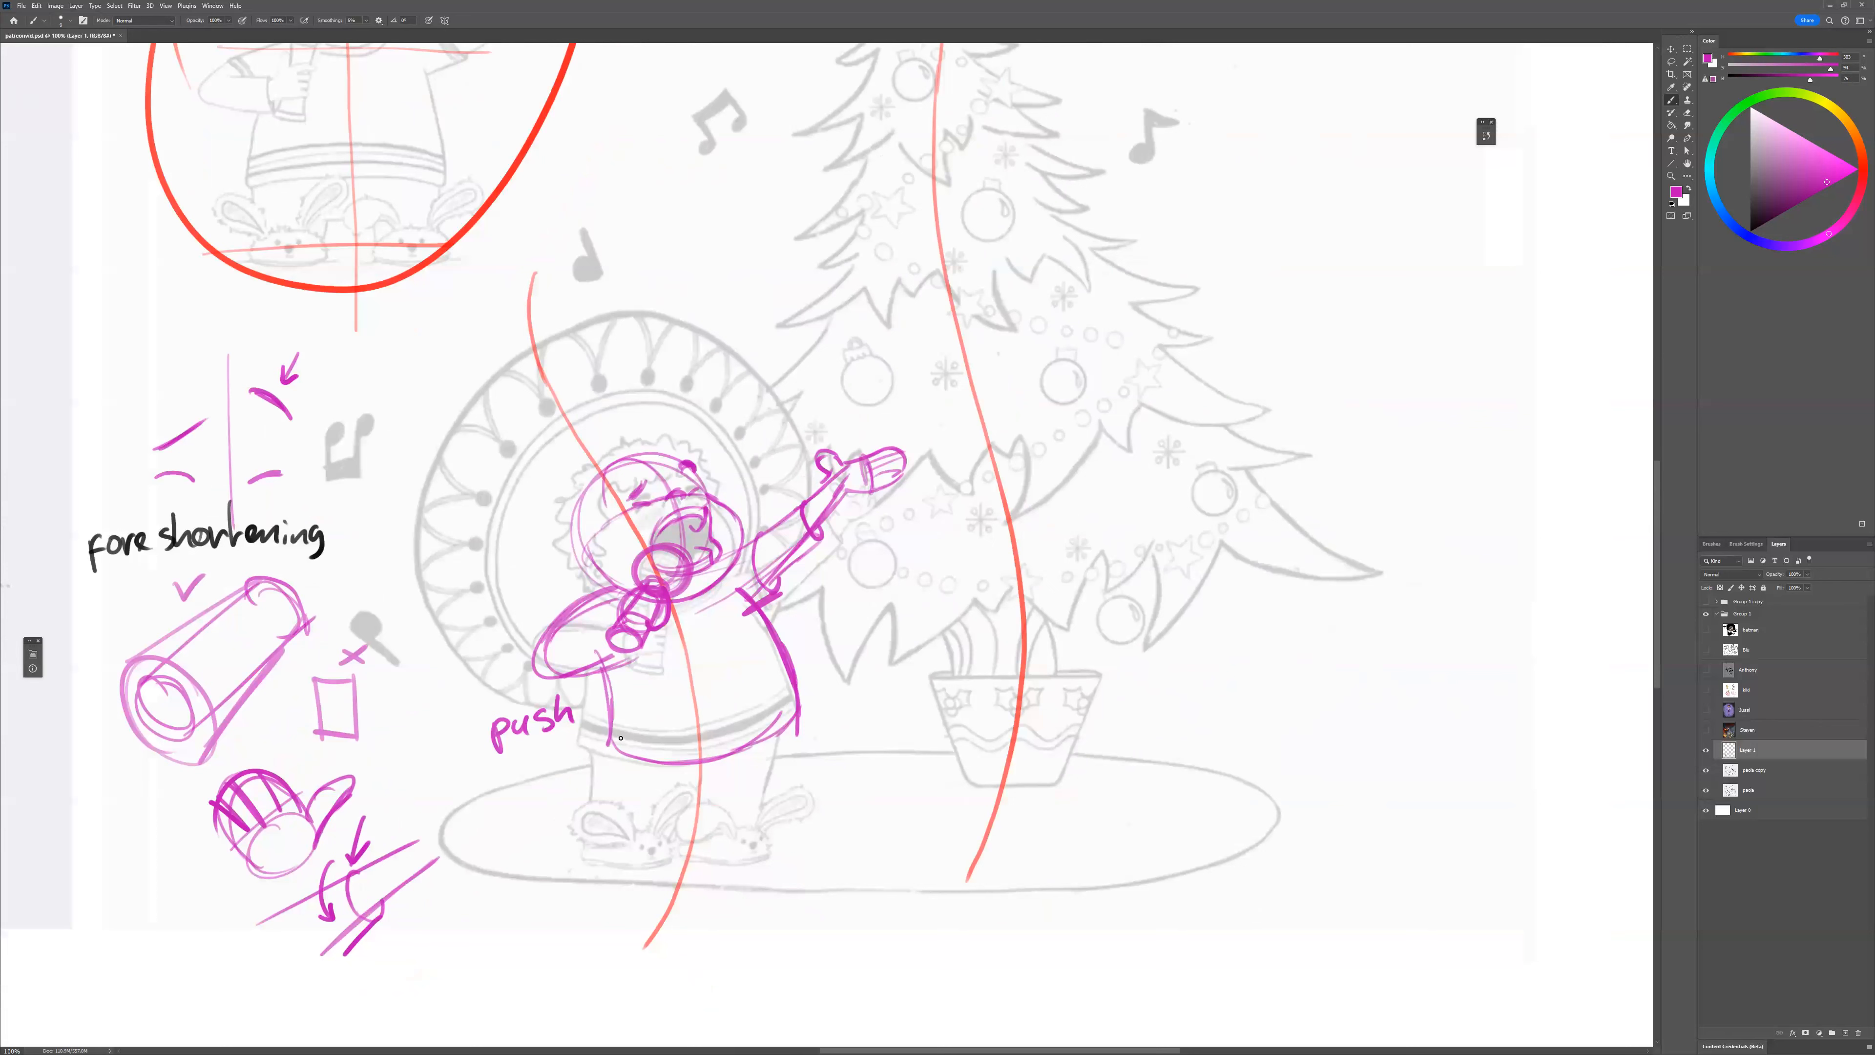
Sketch the singer's front leg raised and bent forward from the shirt hem.
drag(618, 737, 553, 828)
key(ctrl+z)
mouse_move(747, 712)
mouse_down()
mouse_move(794, 690)
mouse_move(855, 717)
mouse_up()
mouse_move(706, 790)
mouse_down()
mouse_move(782, 765)
mouse_move(803, 782)
mouse_up()
mouse_move(839, 694)
mouse_down()
mouse_move(858, 742)
mouse_move(884, 747)
mouse_up()
drag(793, 787, 909, 746)
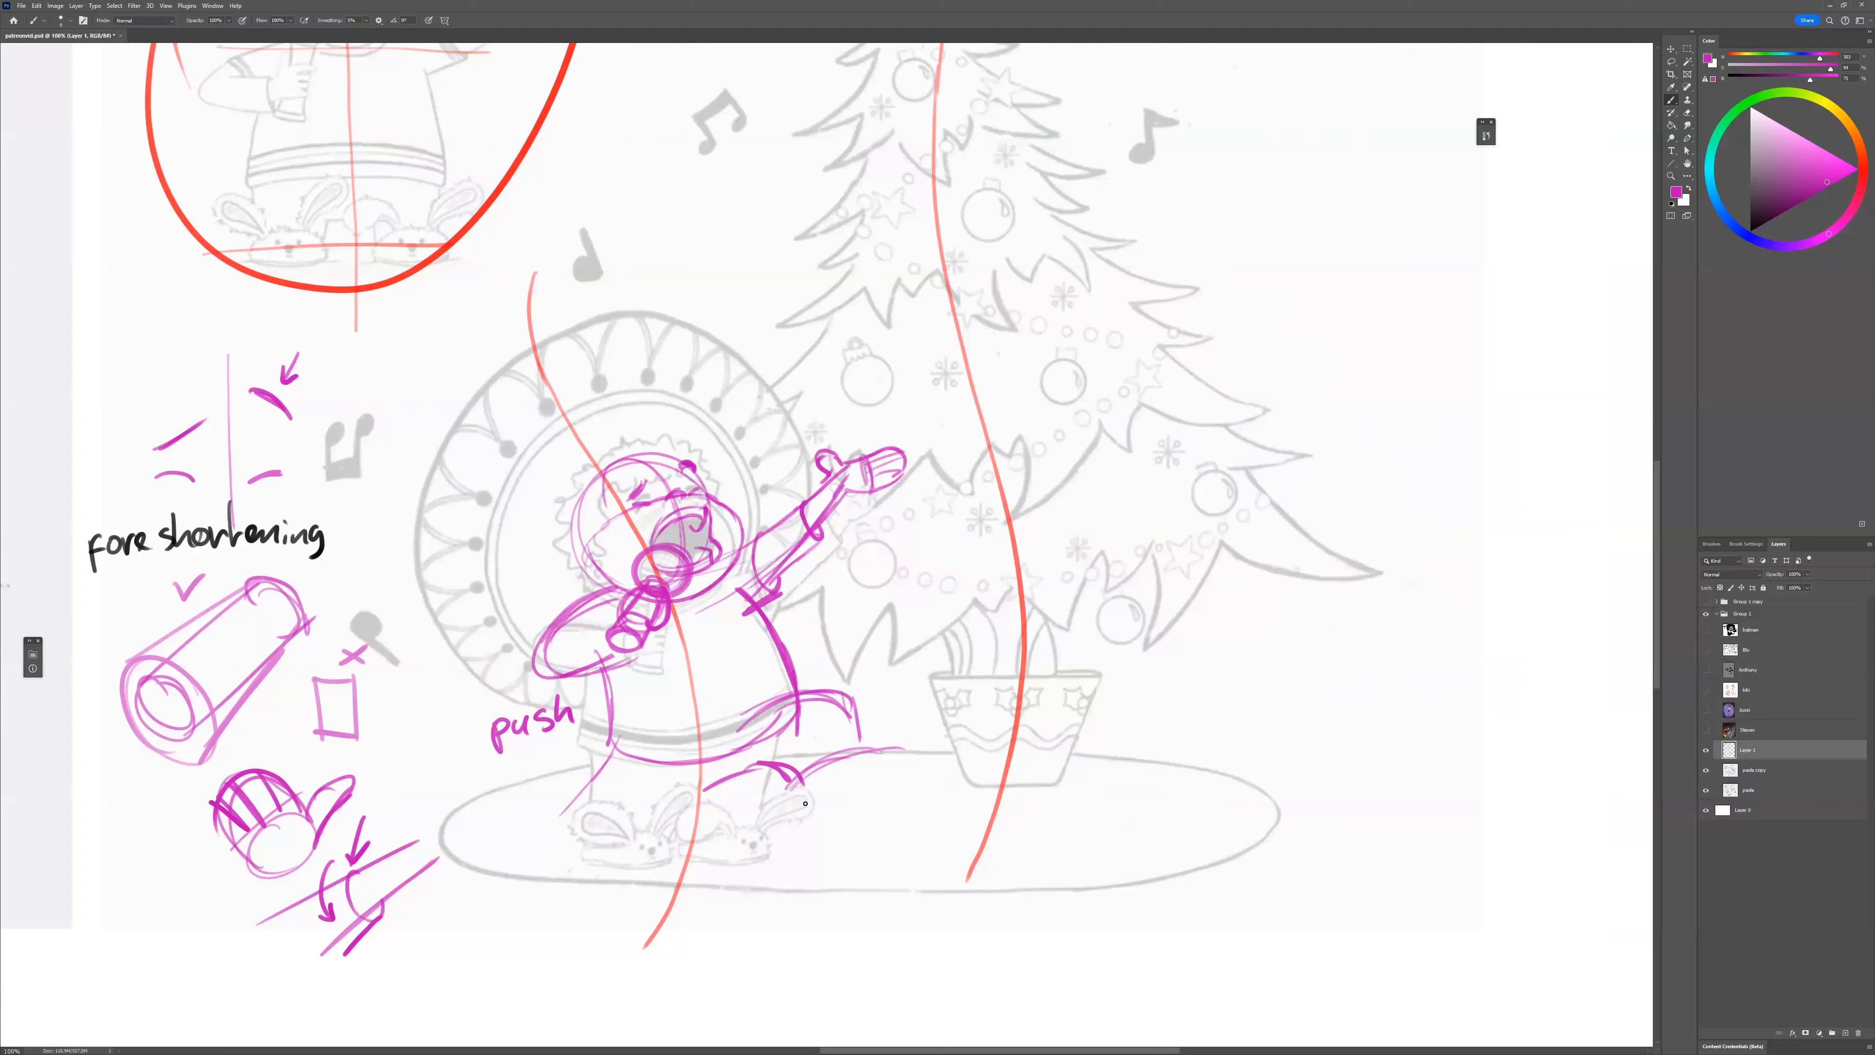
Draw a box in perspective under the raised foot.
mouse_move(787, 804)
mouse_down()
mouse_move(850, 812)
mouse_move(773, 802)
mouse_move(919, 771)
mouse_up()
mouse_move(934, 781)
mouse_down()
mouse_move(784, 850)
mouse_move(789, 875)
mouse_move(865, 819)
mouse_up()
drag(787, 864, 862, 877)
drag(938, 772, 930, 847)
drag(932, 844, 867, 881)
Sketch a bunny slipper with ears on the raised foot resting on the box.
mouse_move(812, 784)
mouse_down()
mouse_move(863, 758)
mouse_move(863, 799)
mouse_move(888, 785)
mouse_move(810, 768)
mouse_up()
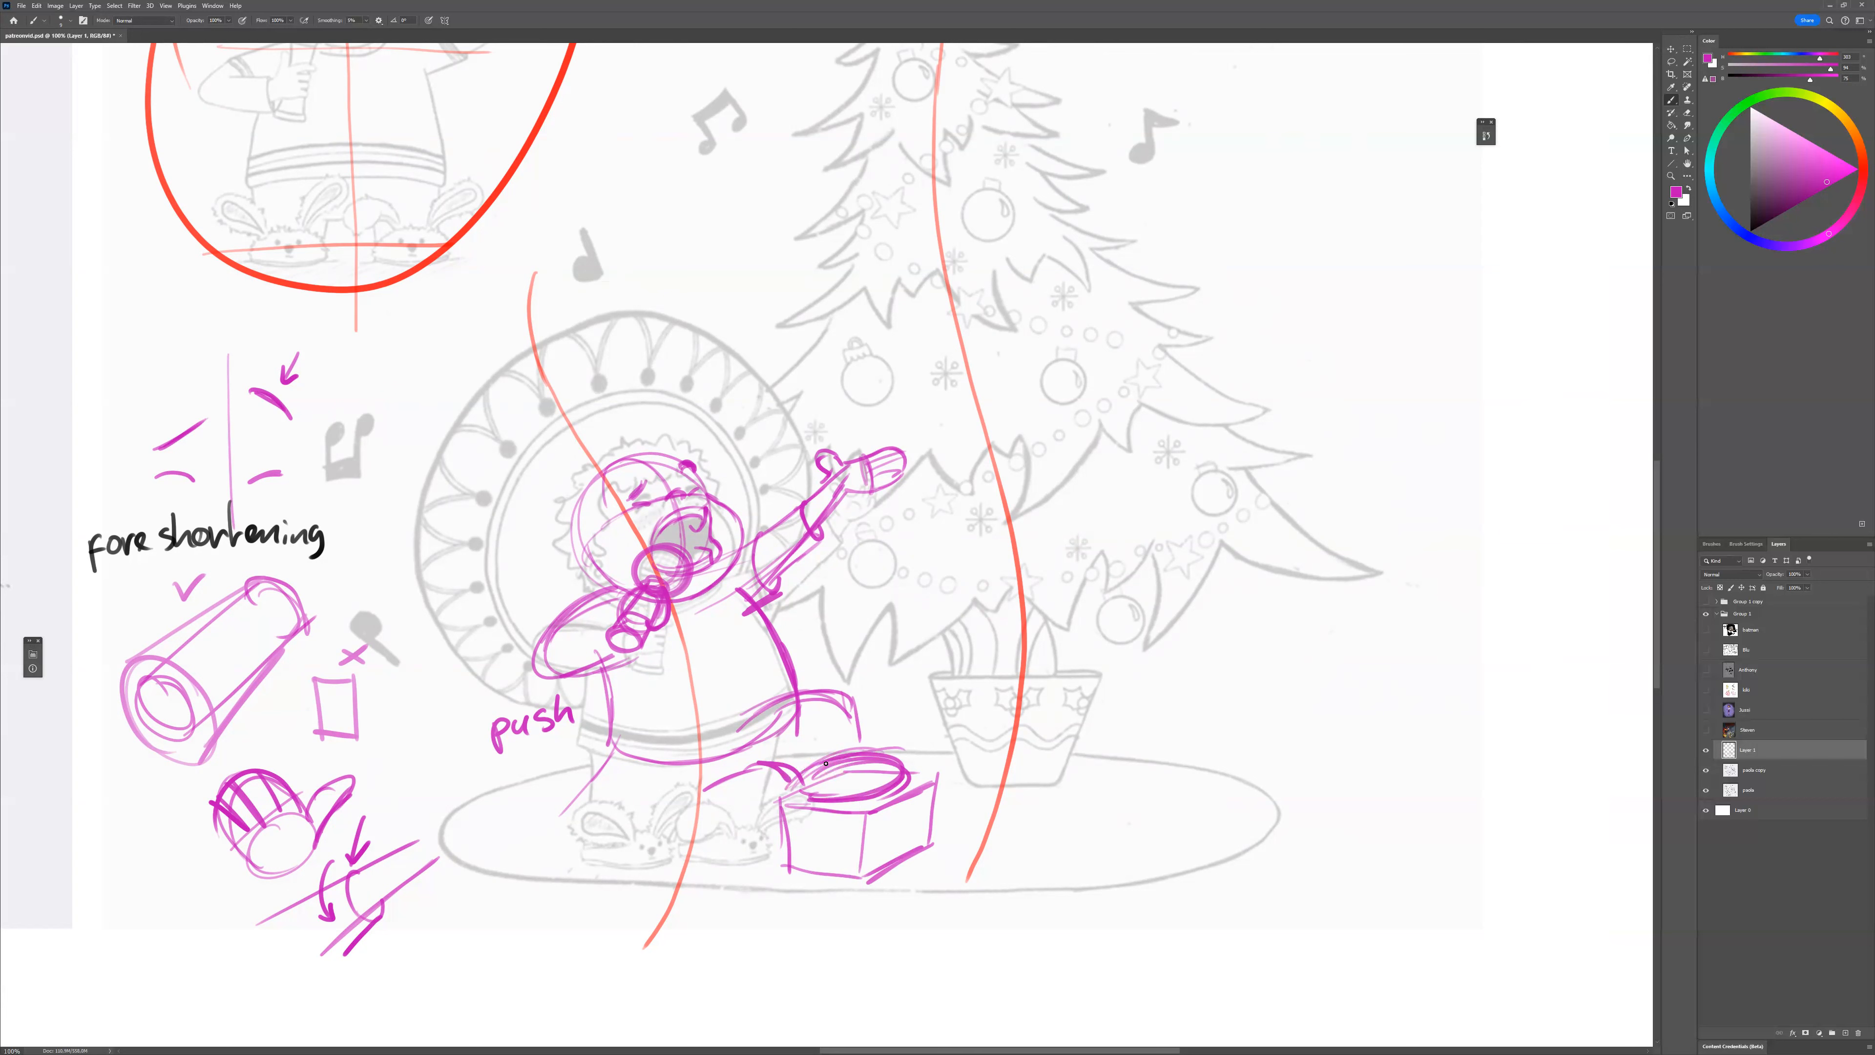
mouse_move(819, 767)
mouse_down()
mouse_move(812, 731)
mouse_move(803, 754)
mouse_move(851, 758)
mouse_move(878, 713)
mouse_move(866, 784)
mouse_move(895, 764)
mouse_move(850, 772)
mouse_up()
drag(853, 771, 857, 768)
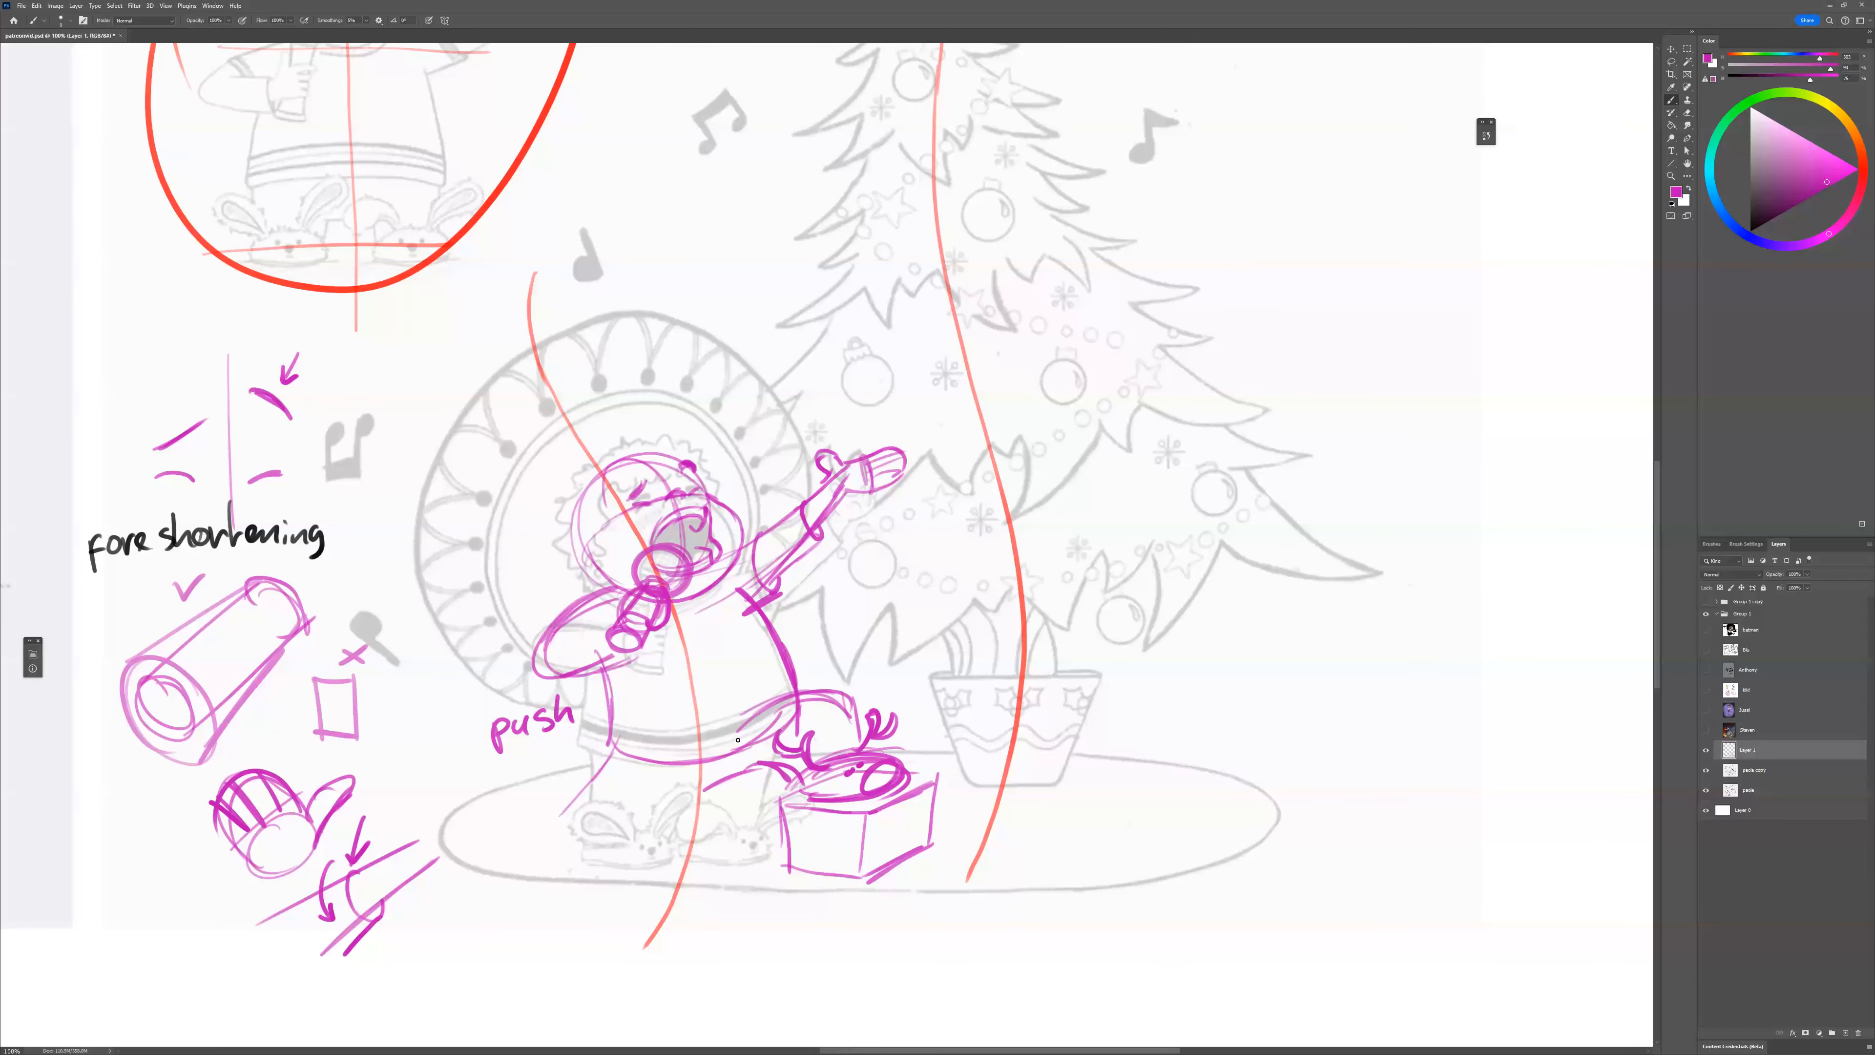
Redraw the shirt hem as a slanted curve with fold lines pulling toward the raised leg.
key(ctrl+z)
drag(699, 759, 783, 698)
mouse_move(750, 697)
mouse_down()
mouse_move(667, 742)
mouse_move(772, 686)
mouse_move(718, 700)
mouse_up()
drag(1037, 804, 1098, 778)
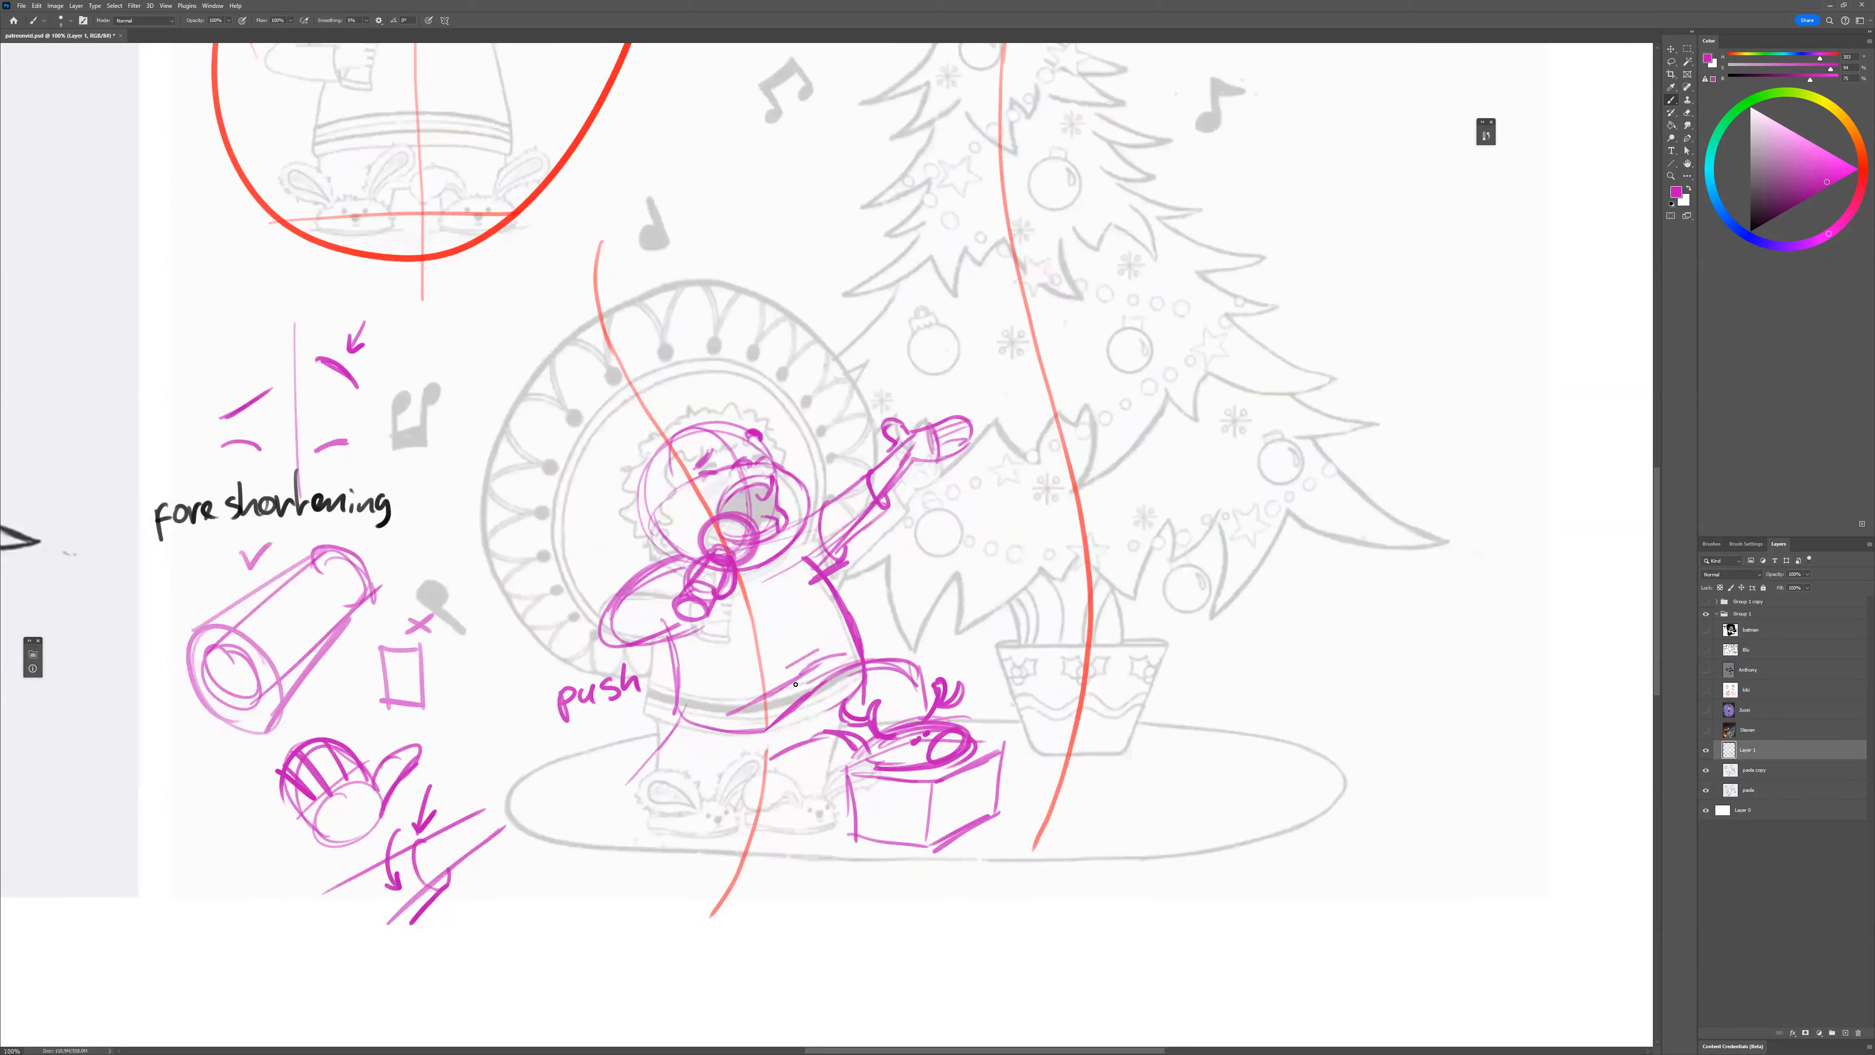
Sketch the standing leg and its slipper below the shirt.
mouse_move(769, 743)
mouse_down()
mouse_move(760, 812)
mouse_move(729, 821)
mouse_move(680, 810)
mouse_up()
mouse_move(691, 725)
mouse_down()
mouse_move(676, 787)
mouse_move(673, 754)
mouse_move(643, 819)
mouse_up()
mouse_move(649, 830)
mouse_down()
mouse_move(723, 819)
mouse_move(668, 832)
mouse_up()
Draw perspective lines fanning across the floor past the feet and box, and mark their vanishing point with a dot.
drag(566, 728, 928, 911)
drag(858, 815, 1057, 864)
drag(591, 739, 1142, 806)
mouse_move(563, 733)
mouse_down()
mouse_move(903, 951)
mouse_move(669, 853)
mouse_move(785, 964)
mouse_up()
drag(765, 817, 626, 820)
click(417, 735)
Draw a diagonal arrow away from the vanishing point and handwrite "perspective" below it.
mouse_move(411, 772)
mouse_down()
mouse_move(512, 902)
mouse_move(512, 878)
mouse_up()
mouse_move(428, 954)
mouse_down()
mouse_move(431, 923)
mouse_move(452, 948)
mouse_up()
drag(456, 932, 488, 955)
drag(486, 932, 518, 943)
drag(528, 907, 532, 944)
mouse_move(521, 923)
mouse_down()
mouse_move(542, 921)
mouse_move(546, 944)
mouse_move(563, 928)
mouse_up()
drag(566, 933, 578, 939)
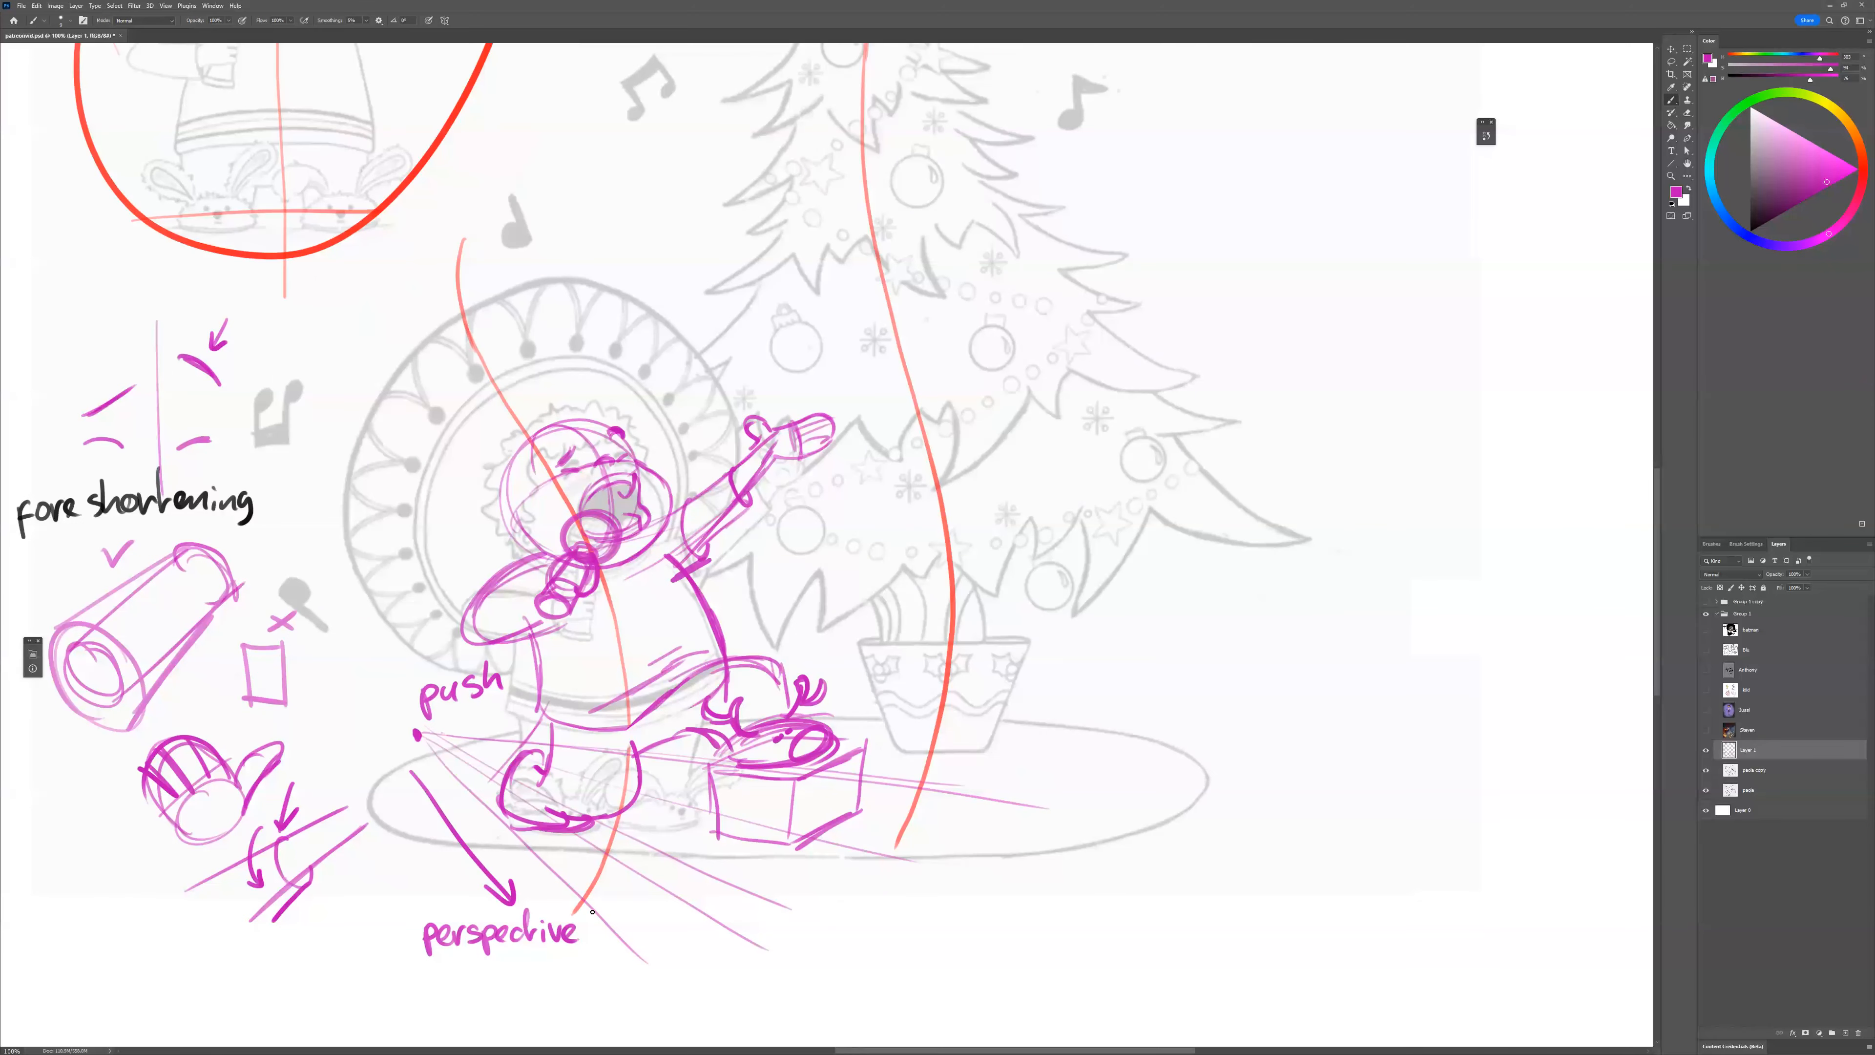
Add crossing lines to complete the floor's perspective grid and shade the lower corner of the box.
drag(421, 742, 491, 770)
drag(832, 757, 652, 989)
drag(885, 795, 755, 1022)
drag(849, 817, 808, 858)
drag(541, 783, 588, 801)
mouse_move(868, 811)
mouse_down()
mouse_move(916, 848)
mouse_move(980, 829)
mouse_up()
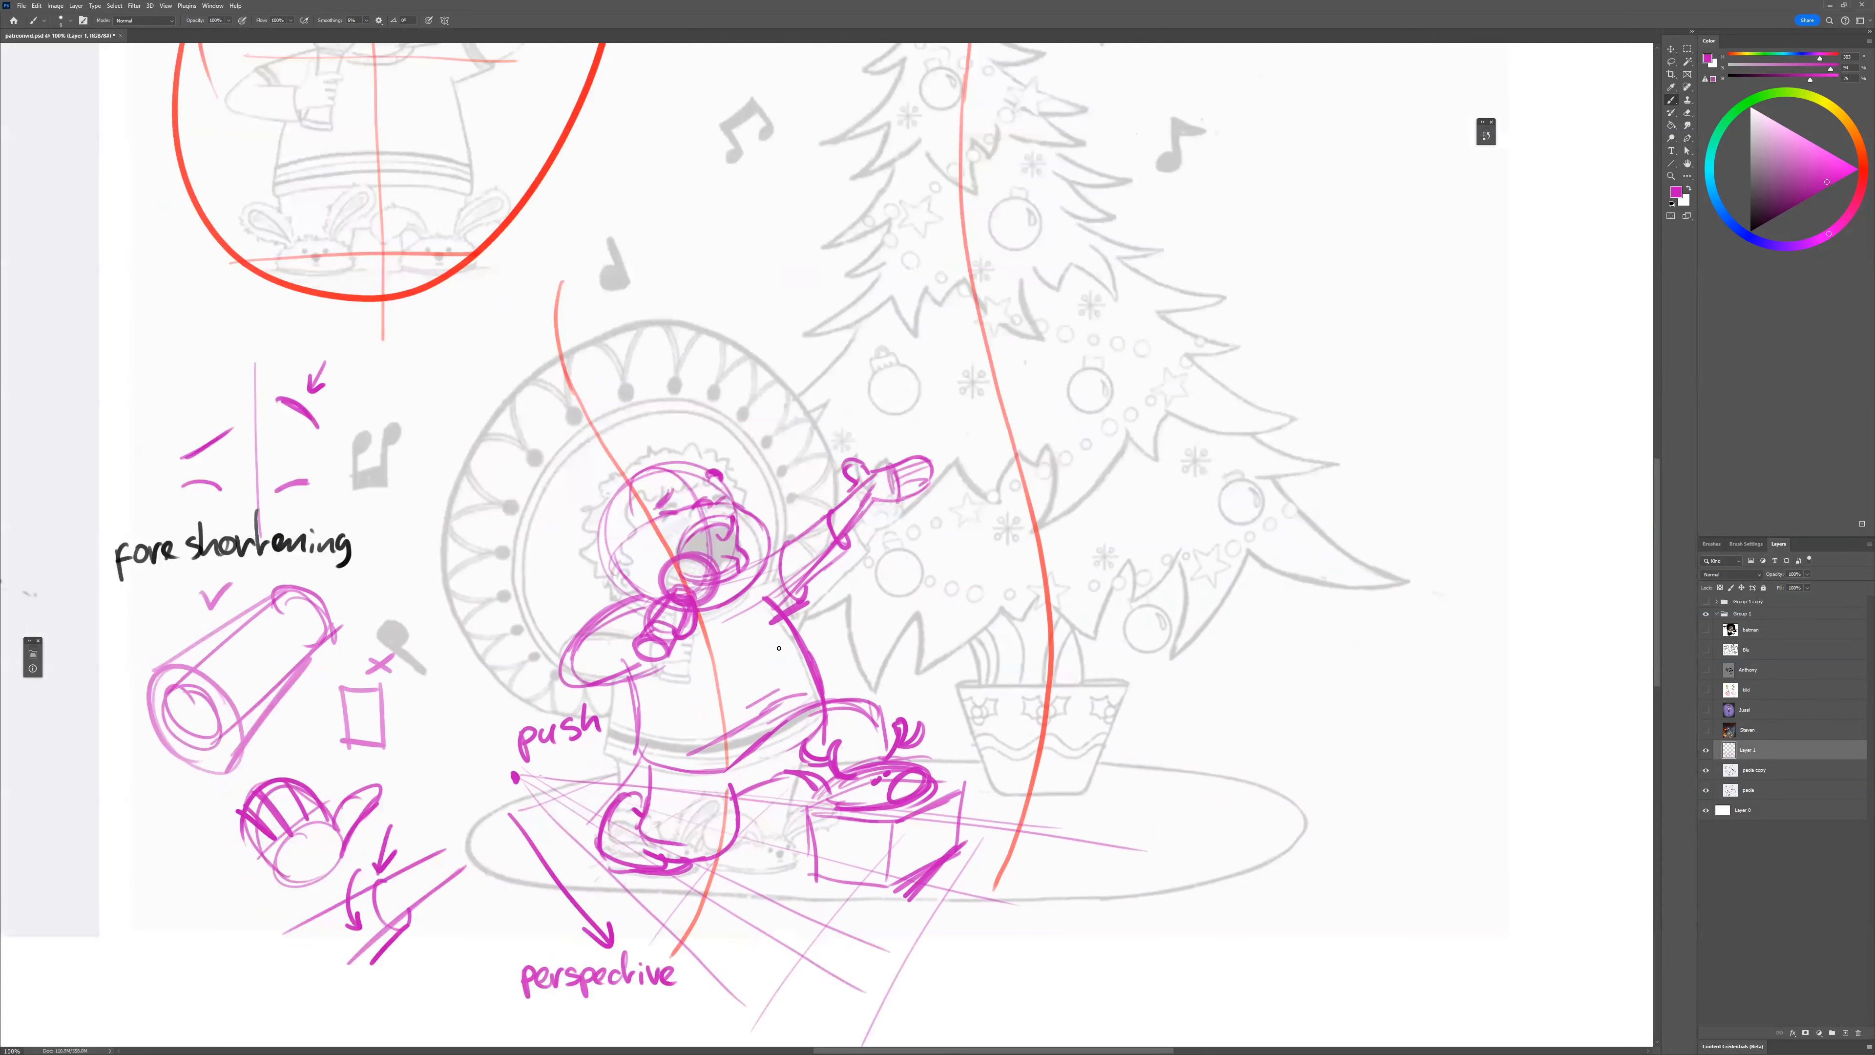
Sketch the outline of curly hair around the top and side of the singer's head.
mouse_move(611, 489)
mouse_down()
mouse_move(713, 441)
mouse_move(734, 488)
mouse_up()
mouse_move(609, 499)
mouse_down()
mouse_move(612, 600)
mouse_move(642, 595)
mouse_up()
drag(851, 788, 819, 812)
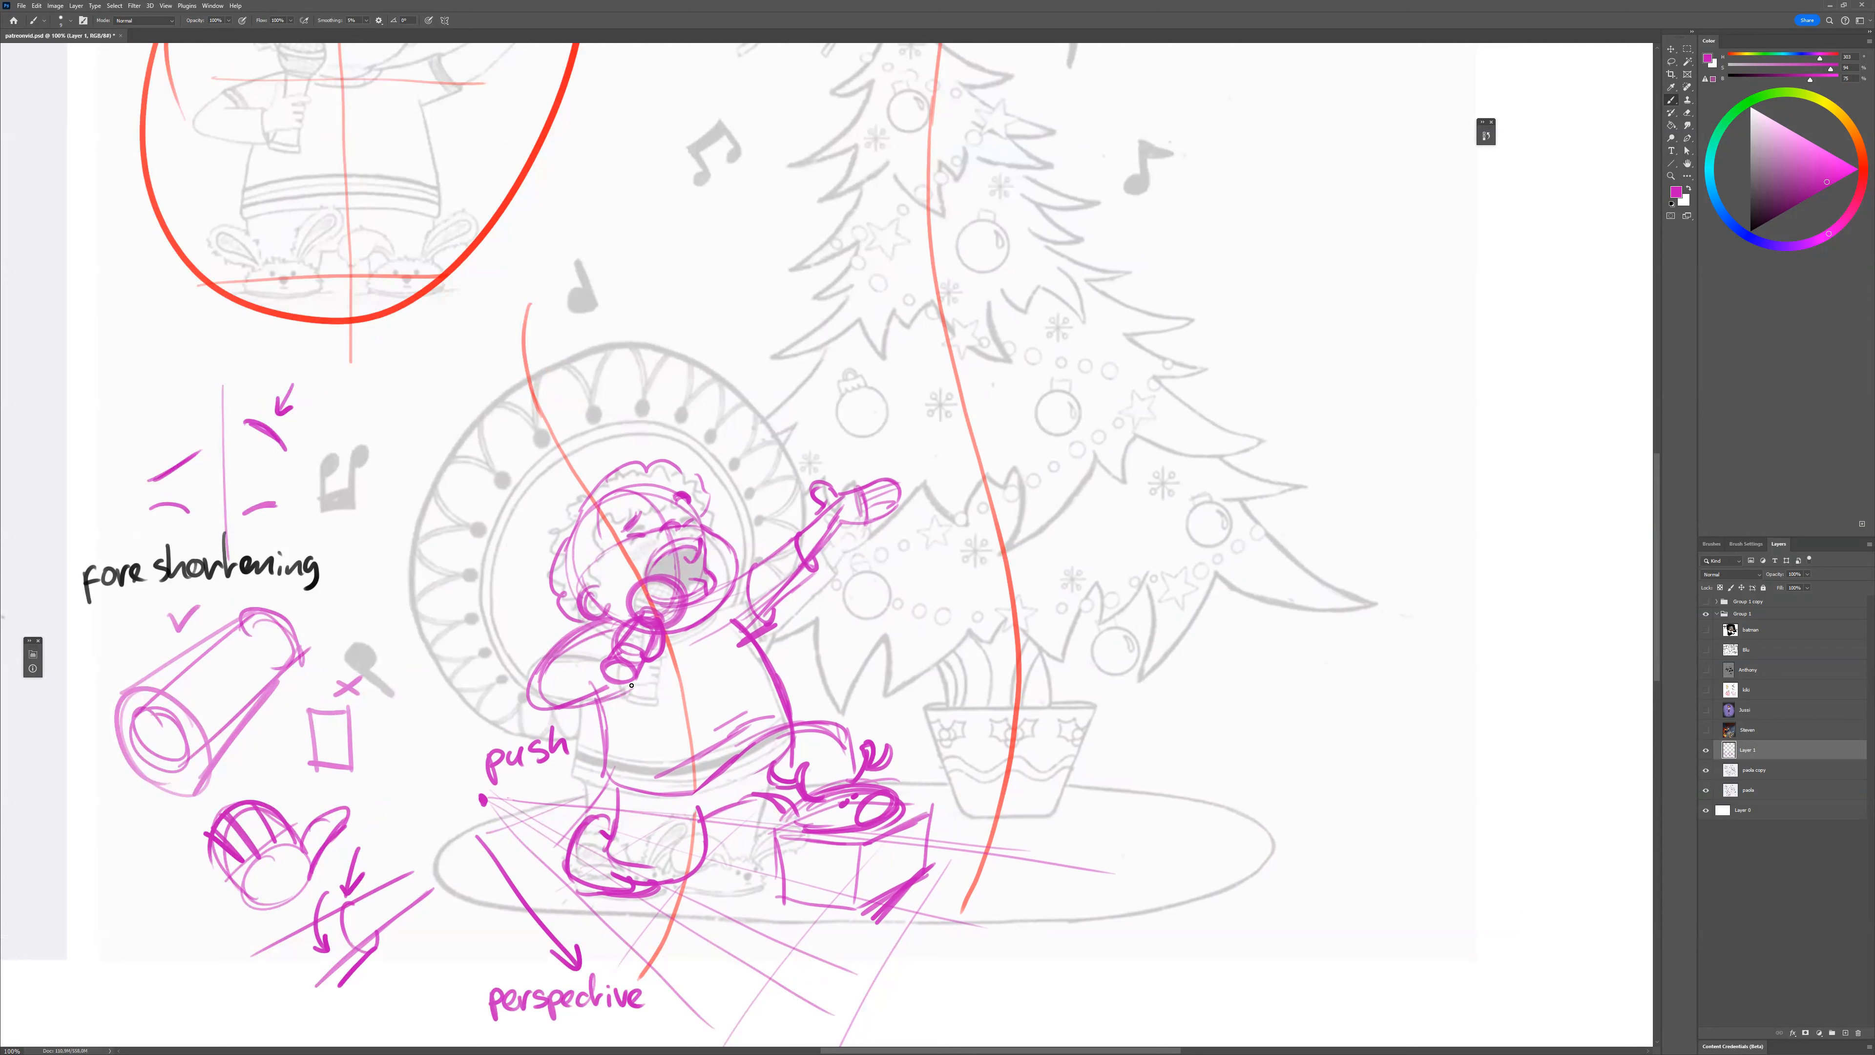
Sketch a large tilted oval hat brim behind the singer's head, over the faded round hat outline.
drag(473, 690, 590, 399)
mouse_move(698, 350)
mouse_down()
mouse_move(780, 517)
mouse_move(774, 451)
mouse_move(492, 535)
mouse_move(472, 668)
mouse_move(598, 735)
mouse_up()
drag(517, 660, 471, 754)
drag(606, 405, 558, 581)
drag(598, 505, 560, 589)
Erase the magenta hair curls above the forehead and patch the red line of action there, resampling magenta at the end.
key(e)
mouse_move(640, 477)
mouse_down()
mouse_move(570, 552)
mouse_move(627, 469)
mouse_move(653, 465)
mouse_up()
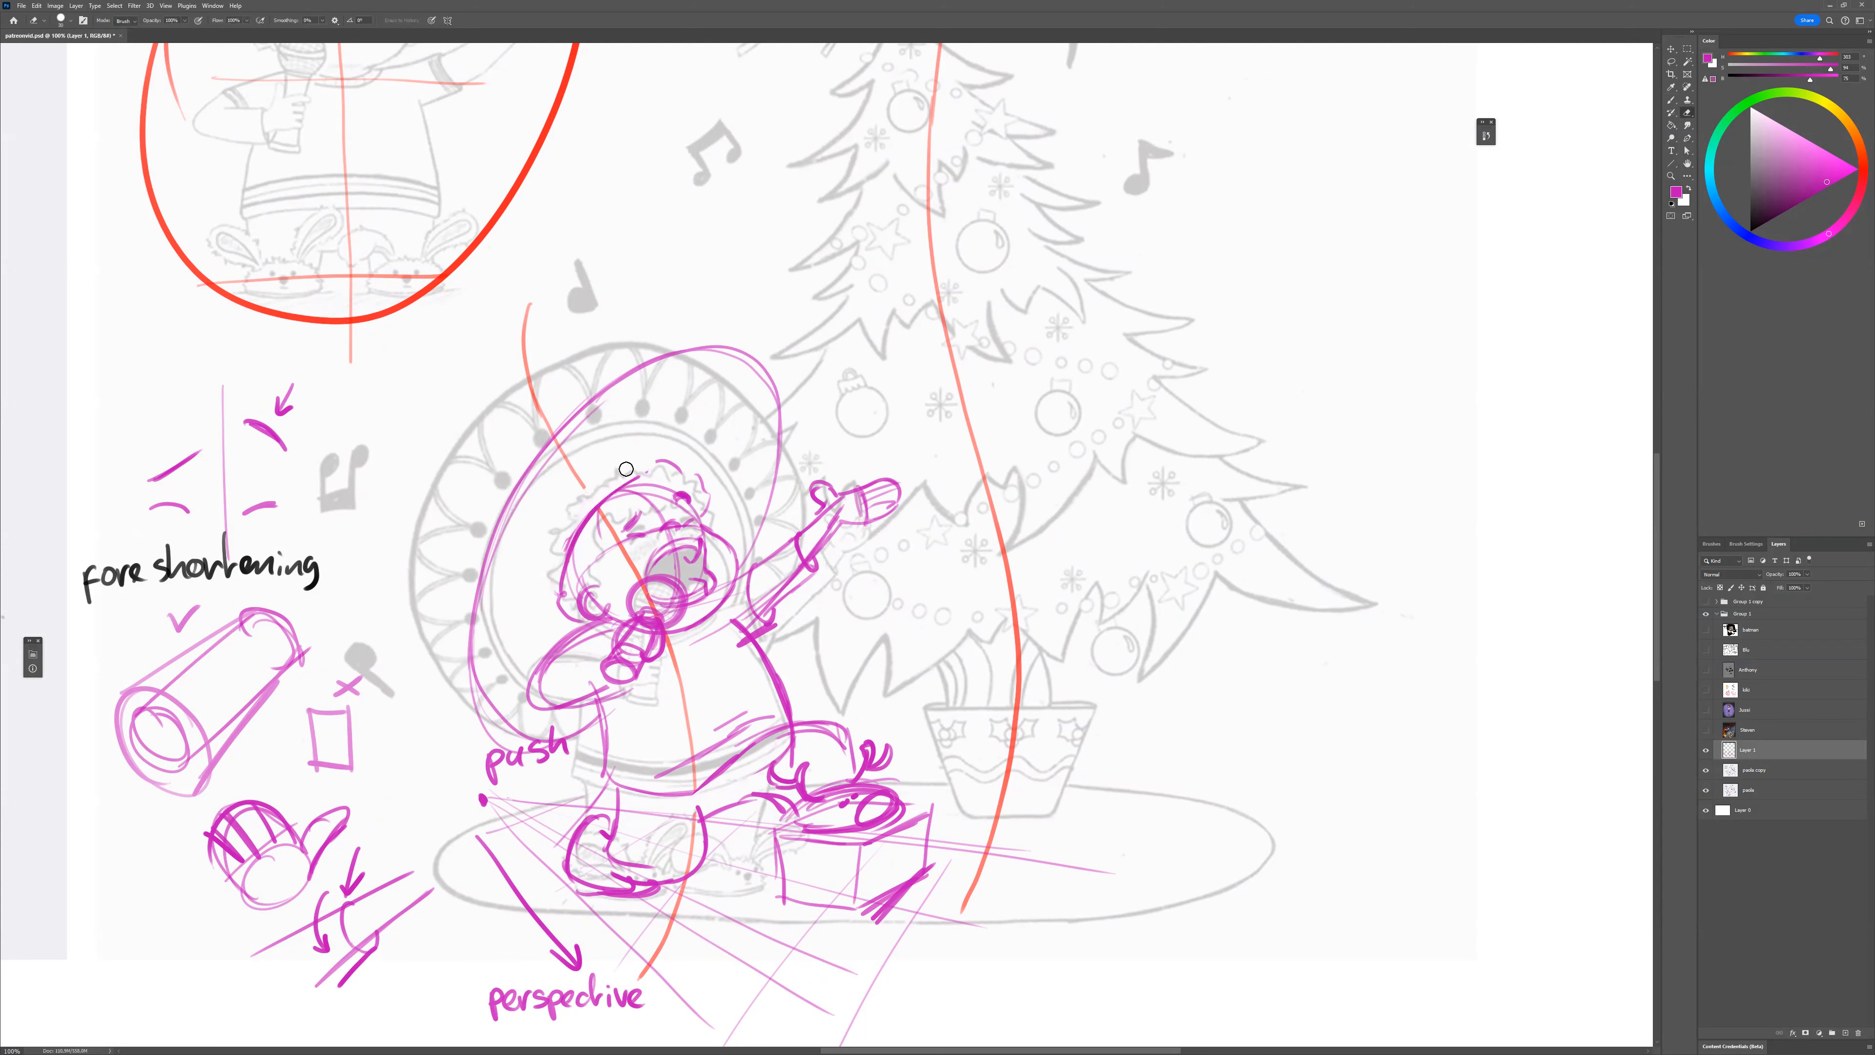
key(b)
alt+click(585, 488)
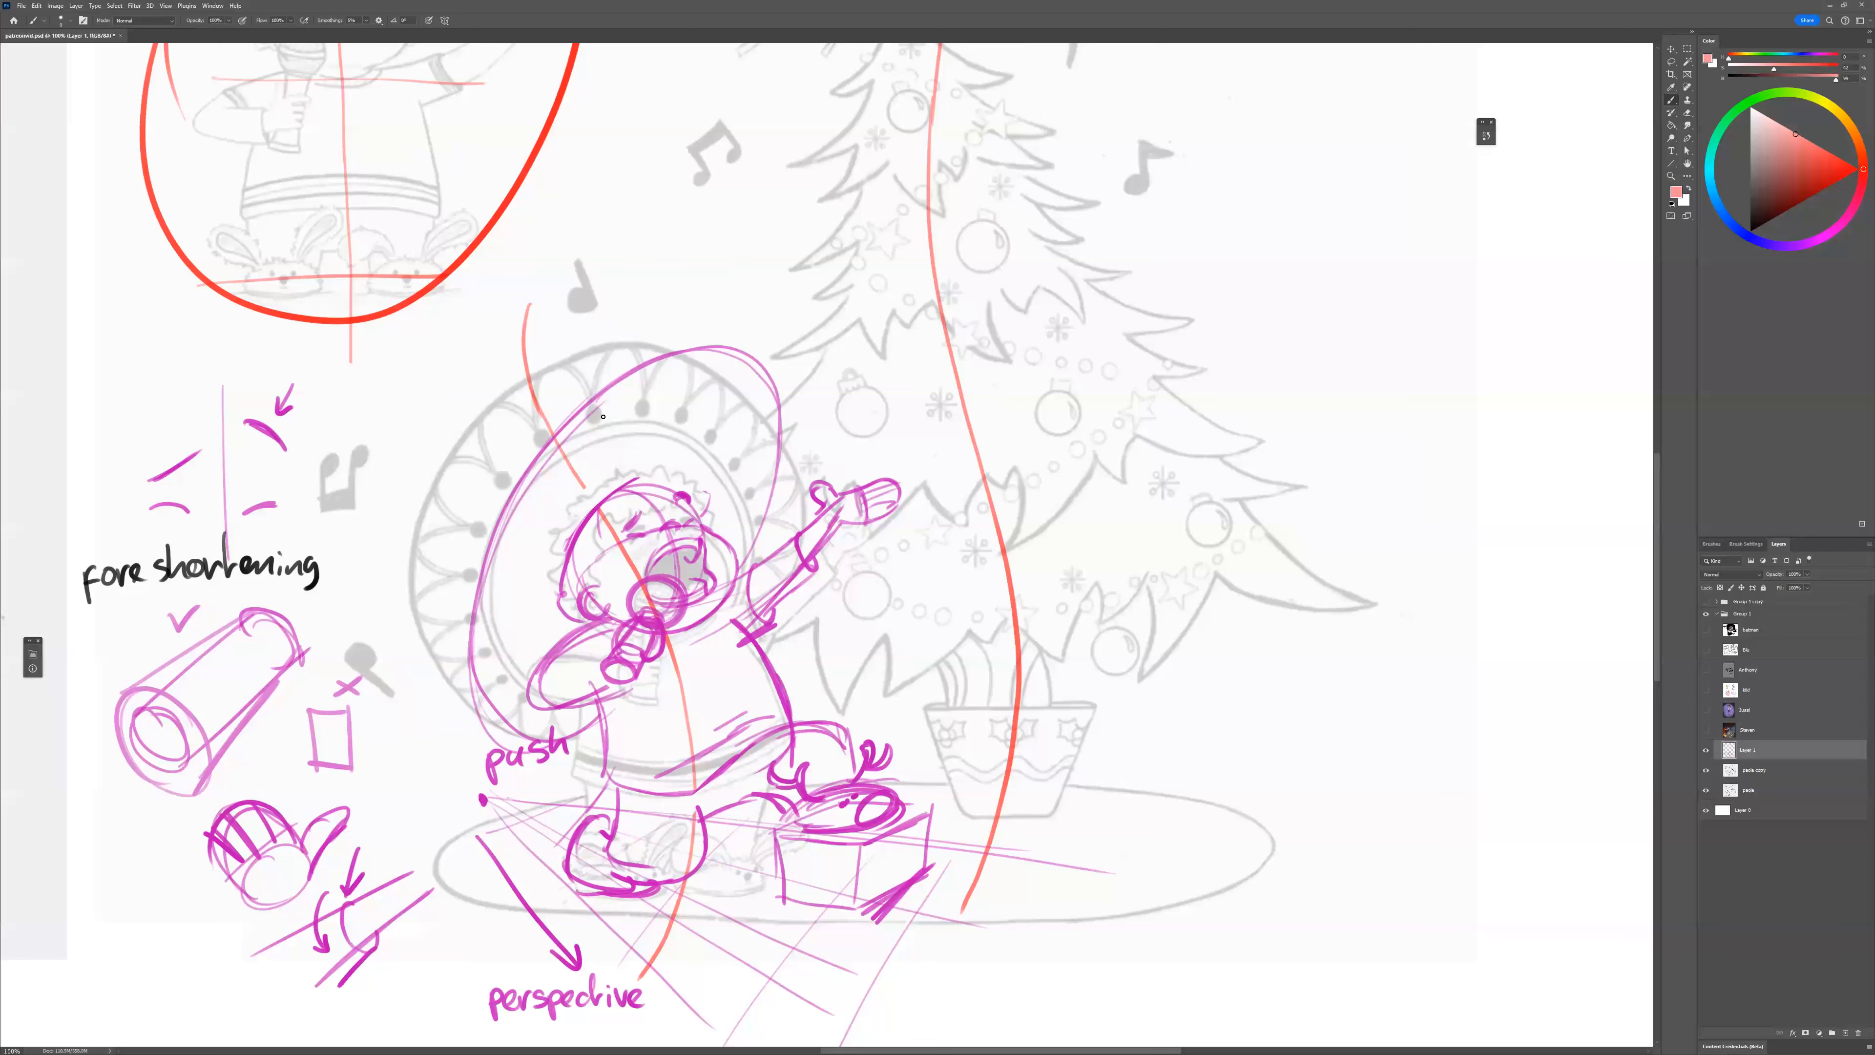
alt+click(586, 519)
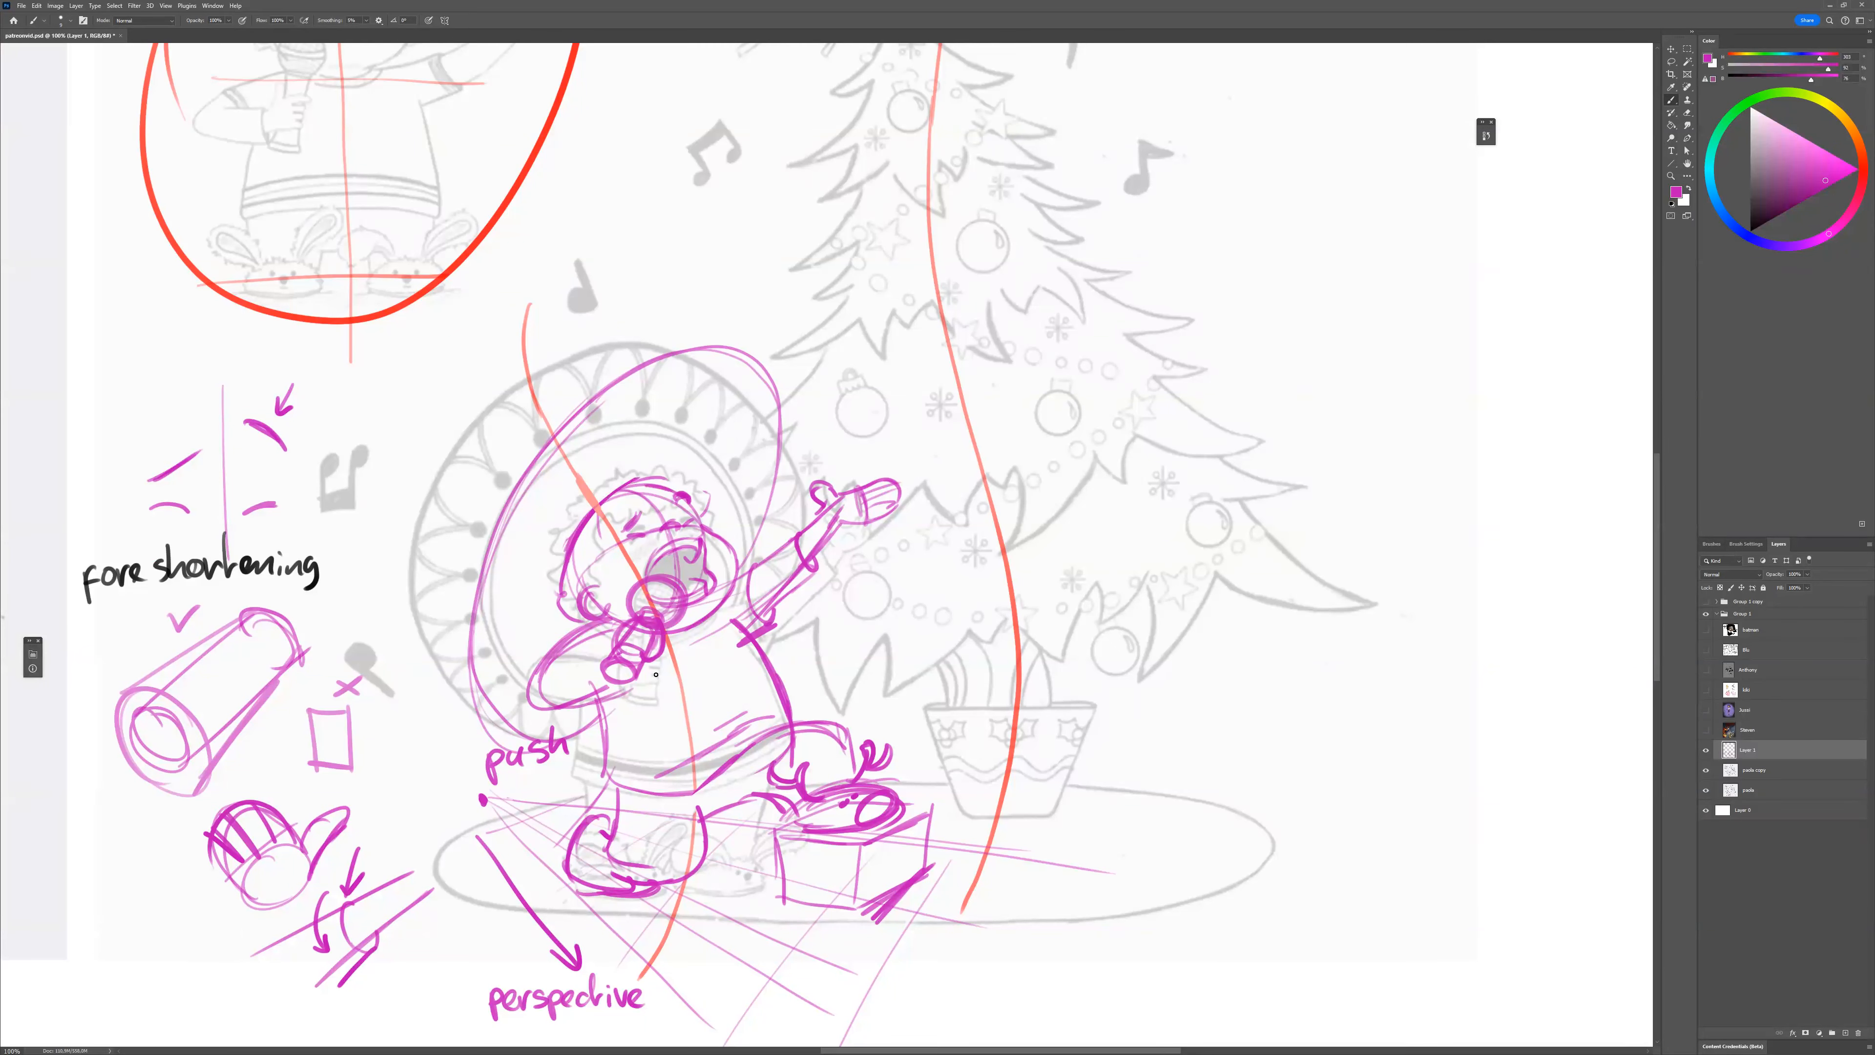
Sketch a large flat circle and a tilted foreshortened disc in the blank area beside the tree as a comparison.
drag(650, 769, 365, 747)
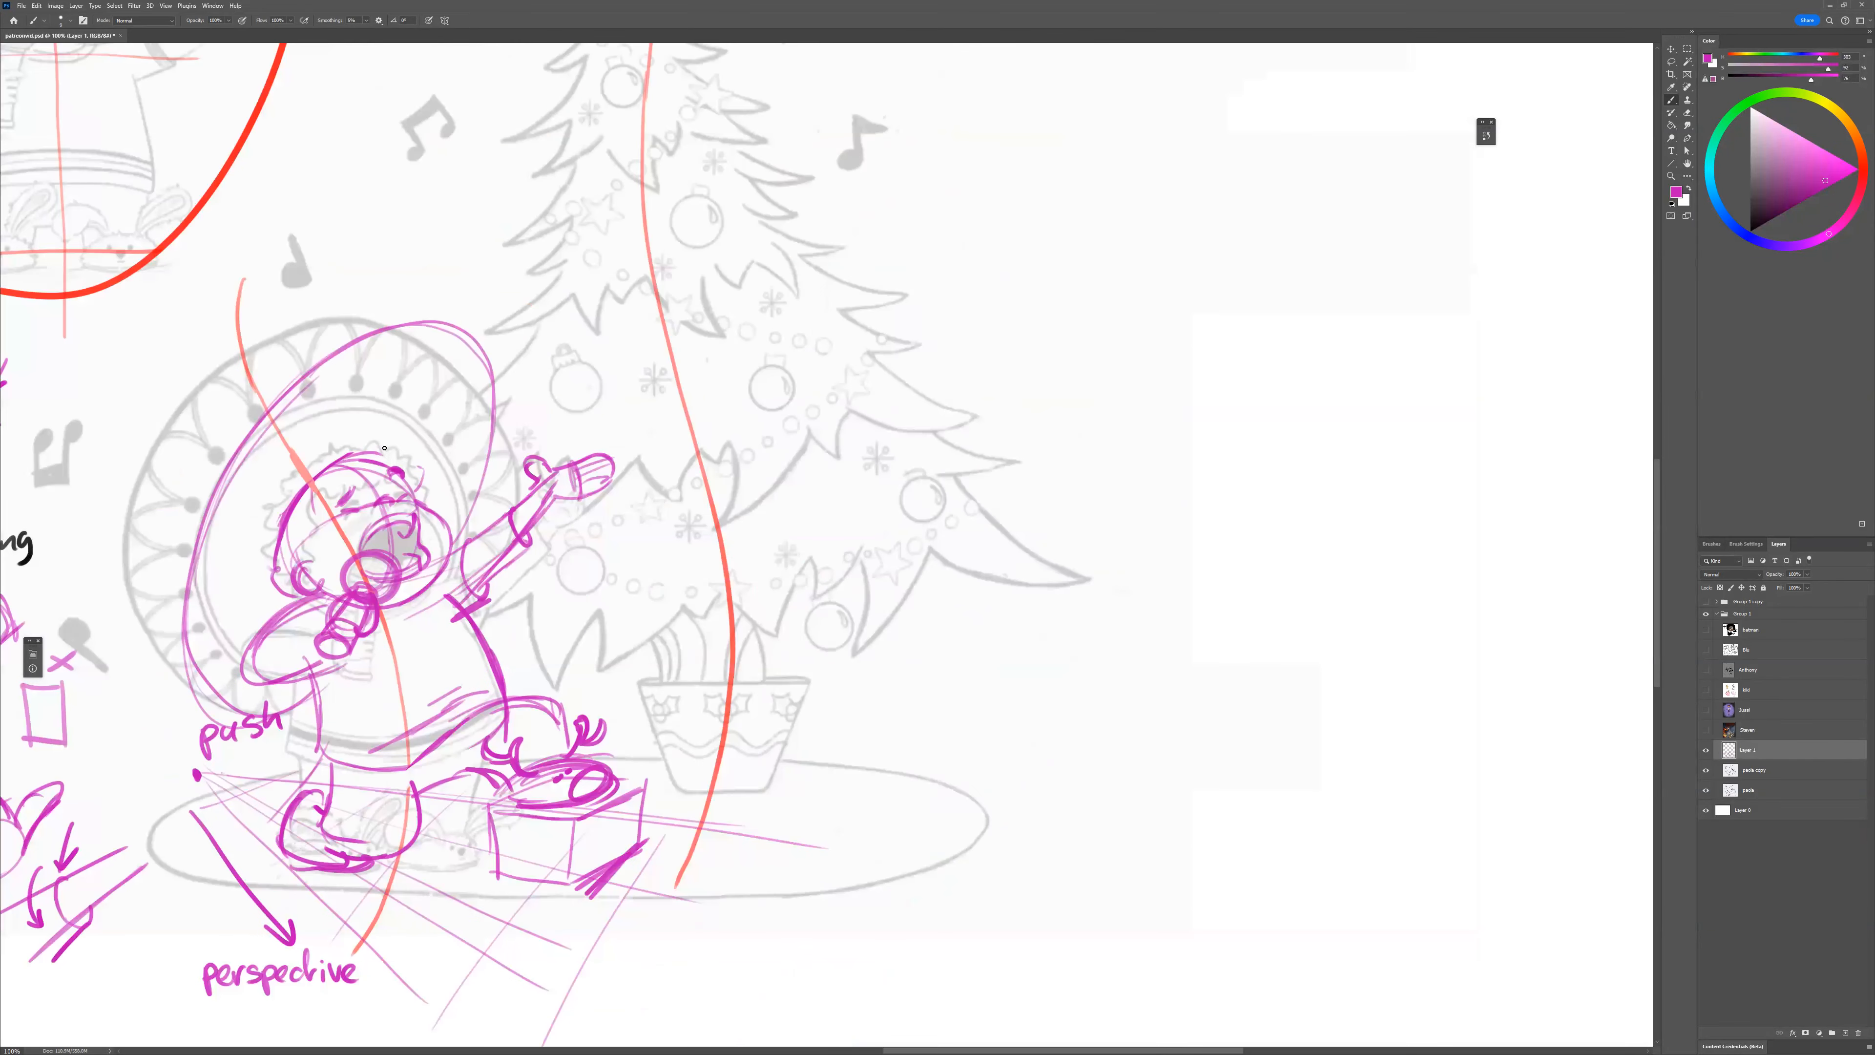
mouse_move(1141, 650)
mouse_down()
mouse_move(1285, 763)
mouse_move(975, 864)
mouse_move(1129, 937)
mouse_up()
mouse_move(1460, 439)
mouse_down()
mouse_move(1236, 593)
mouse_move(1243, 557)
mouse_move(1444, 444)
mouse_move(1557, 425)
mouse_up()
mouse_move(1376, 526)
mouse_down()
mouse_move(1364, 545)
mouse_move(1415, 519)
mouse_up()
key(ctrl+z)
drag(1222, 594, 1500, 448)
drag(1355, 492, 1396, 592)
Add centre lines and an inner circle to the flat circle, and mark it with an X and the tilted disc with a check.
drag(1123, 660, 1117, 953)
drag(958, 808, 1295, 808)
mouse_move(1054, 787)
mouse_down()
mouse_move(1067, 845)
mouse_move(1144, 761)
mouse_up()
drag(1069, 613, 1344, 620)
drag(1316, 624, 1337, 632)
drag(1556, 457, 1536, 480)
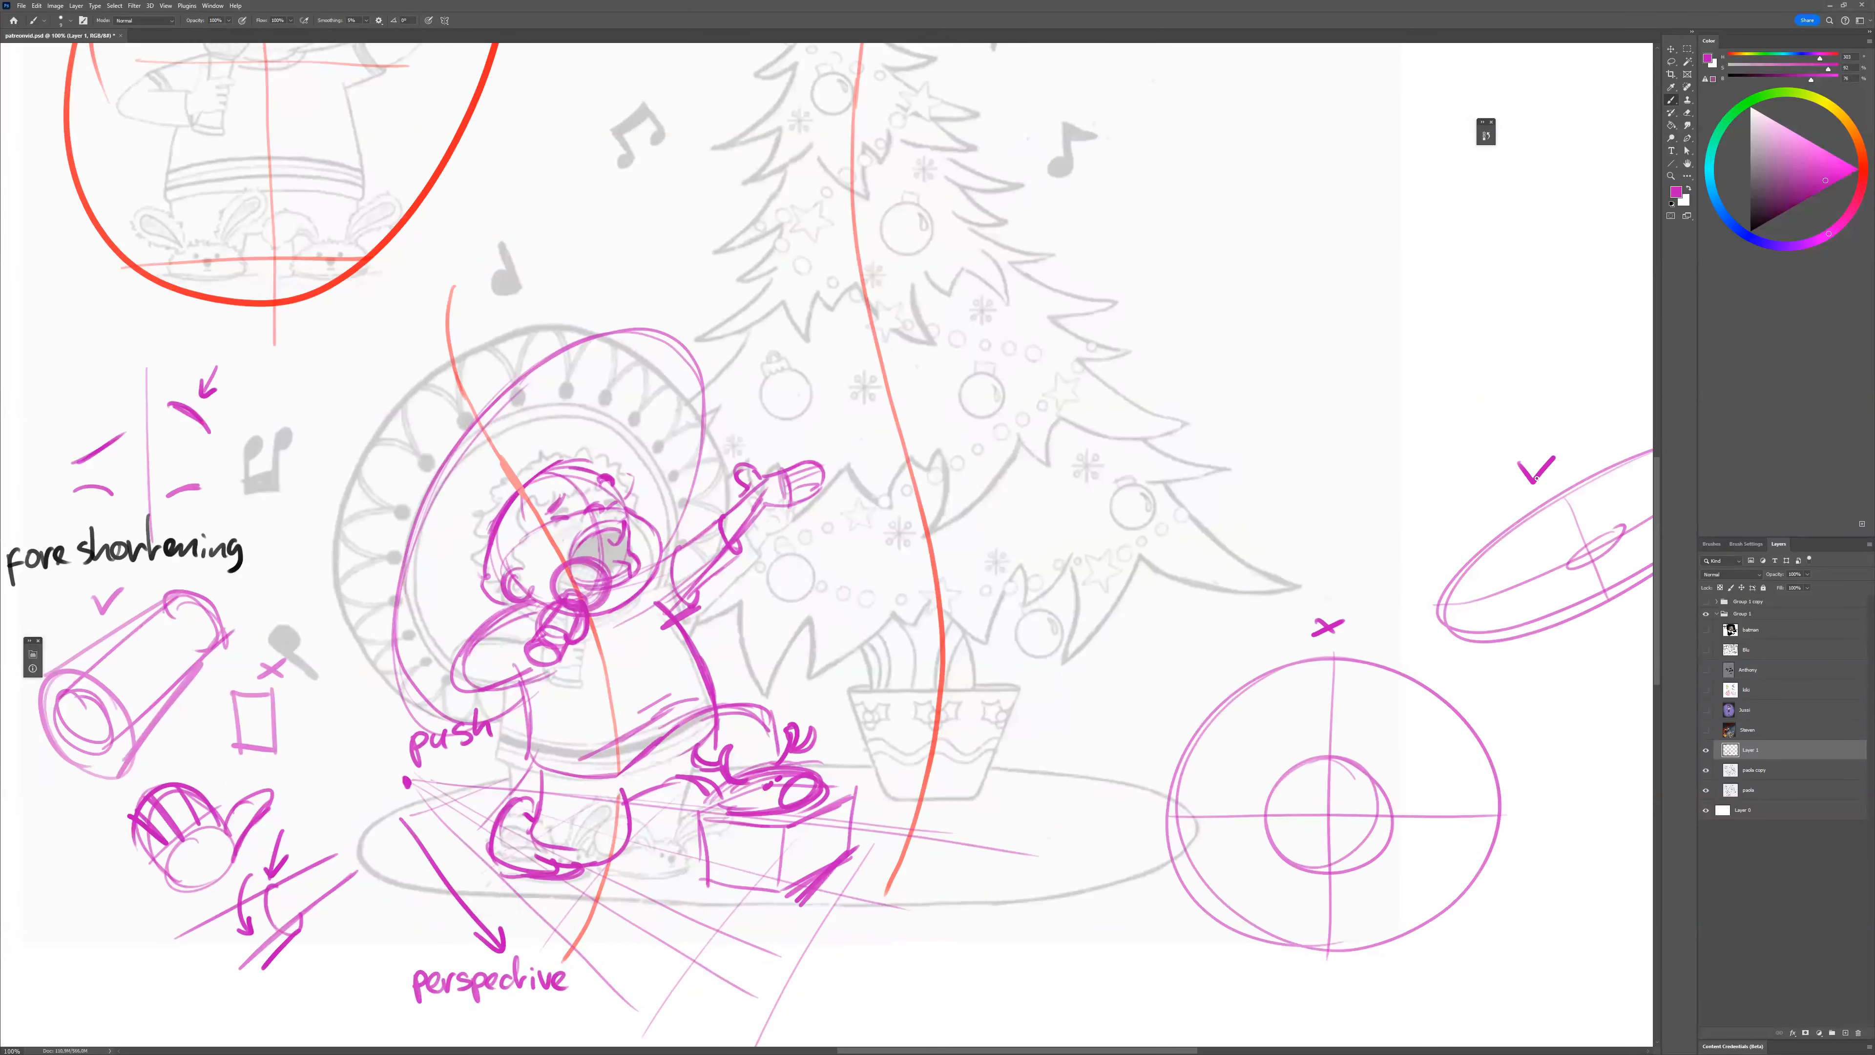
Draw curved contour lines across the singer's hat brim and strengthen its outer edge.
mouse_move(800, 832)
mouse_down()
mouse_move(854, 820)
mouse_move(861, 798)
mouse_up()
drag(708, 322, 696, 426)
drag(591, 614, 551, 659)
drag(587, 363, 614, 484)
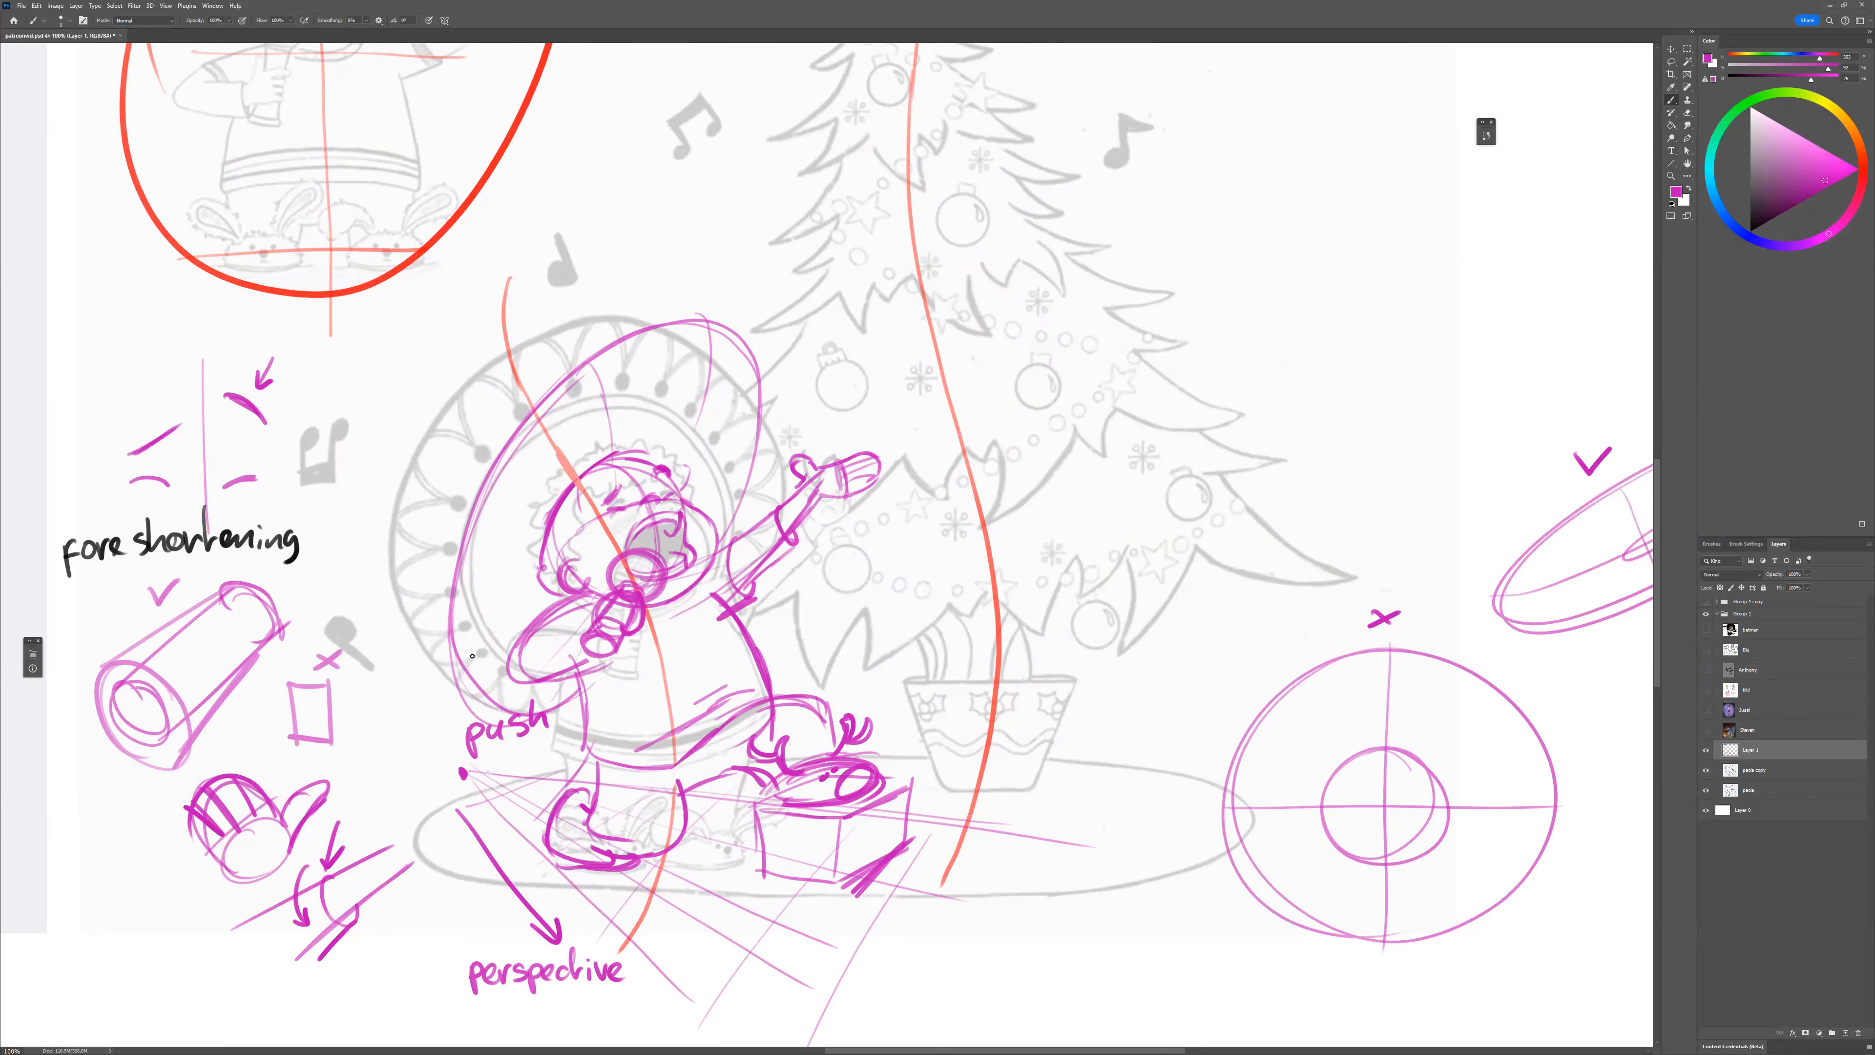
mouse_move(510, 706)
mouse_down()
mouse_move(476, 503)
mouse_move(565, 326)
mouse_up()
mouse_move(504, 533)
mouse_down()
mouse_move(591, 311)
mouse_move(726, 378)
mouse_move(737, 517)
mouse_move(670, 307)
mouse_move(463, 645)
mouse_move(485, 687)
mouse_up()
Erase the brim's upper and outer edge and redraw it as a narrower, more upright oval with contour lines.
key(e)
drag(711, 325, 757, 432)
drag(742, 339, 755, 395)
drag(659, 326, 606, 343)
key(b)
mouse_move(560, 409)
mouse_down()
mouse_move(613, 346)
mouse_move(649, 403)
mouse_move(618, 429)
mouse_move(616, 364)
mouse_up()
drag(625, 460, 600, 309)
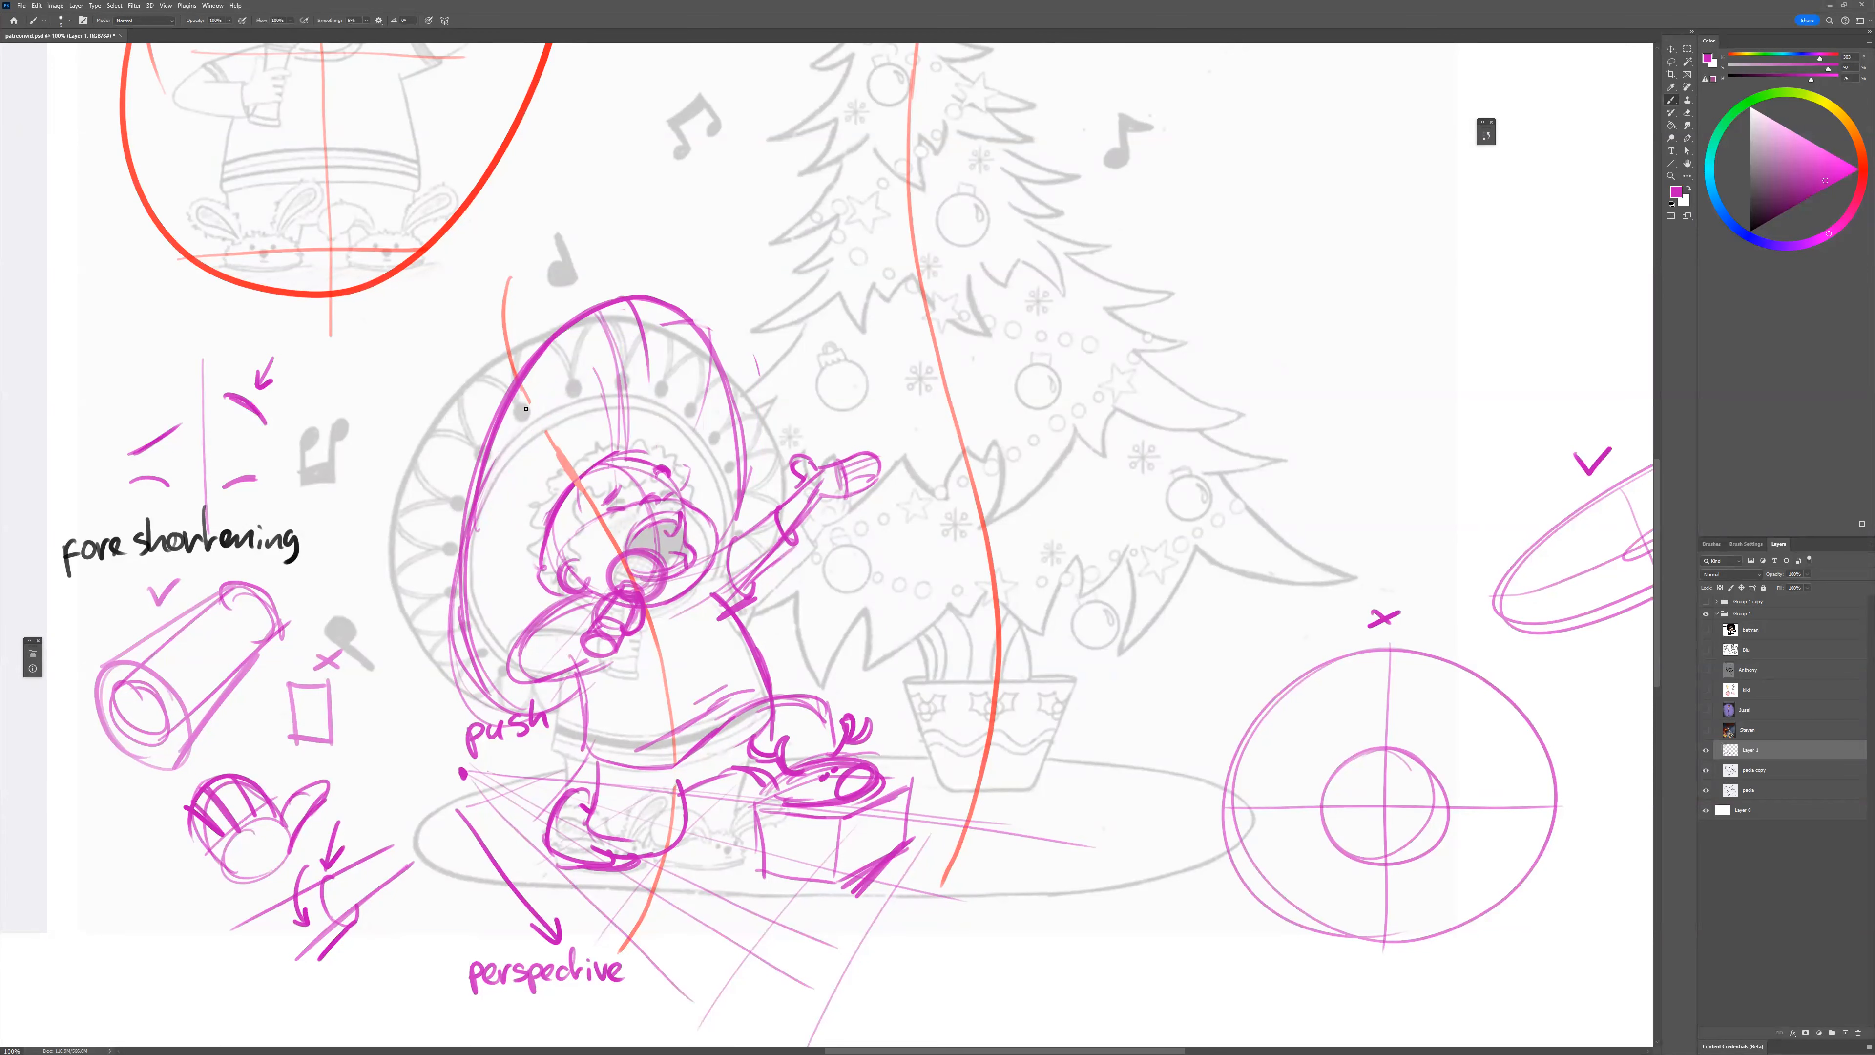
Repaint the broken part of the red line of action inside the brim with its sampled colour and resample magenta.
alt+click(548, 434)
drag(557, 451, 527, 395)
drag(781, 728, 874, 769)
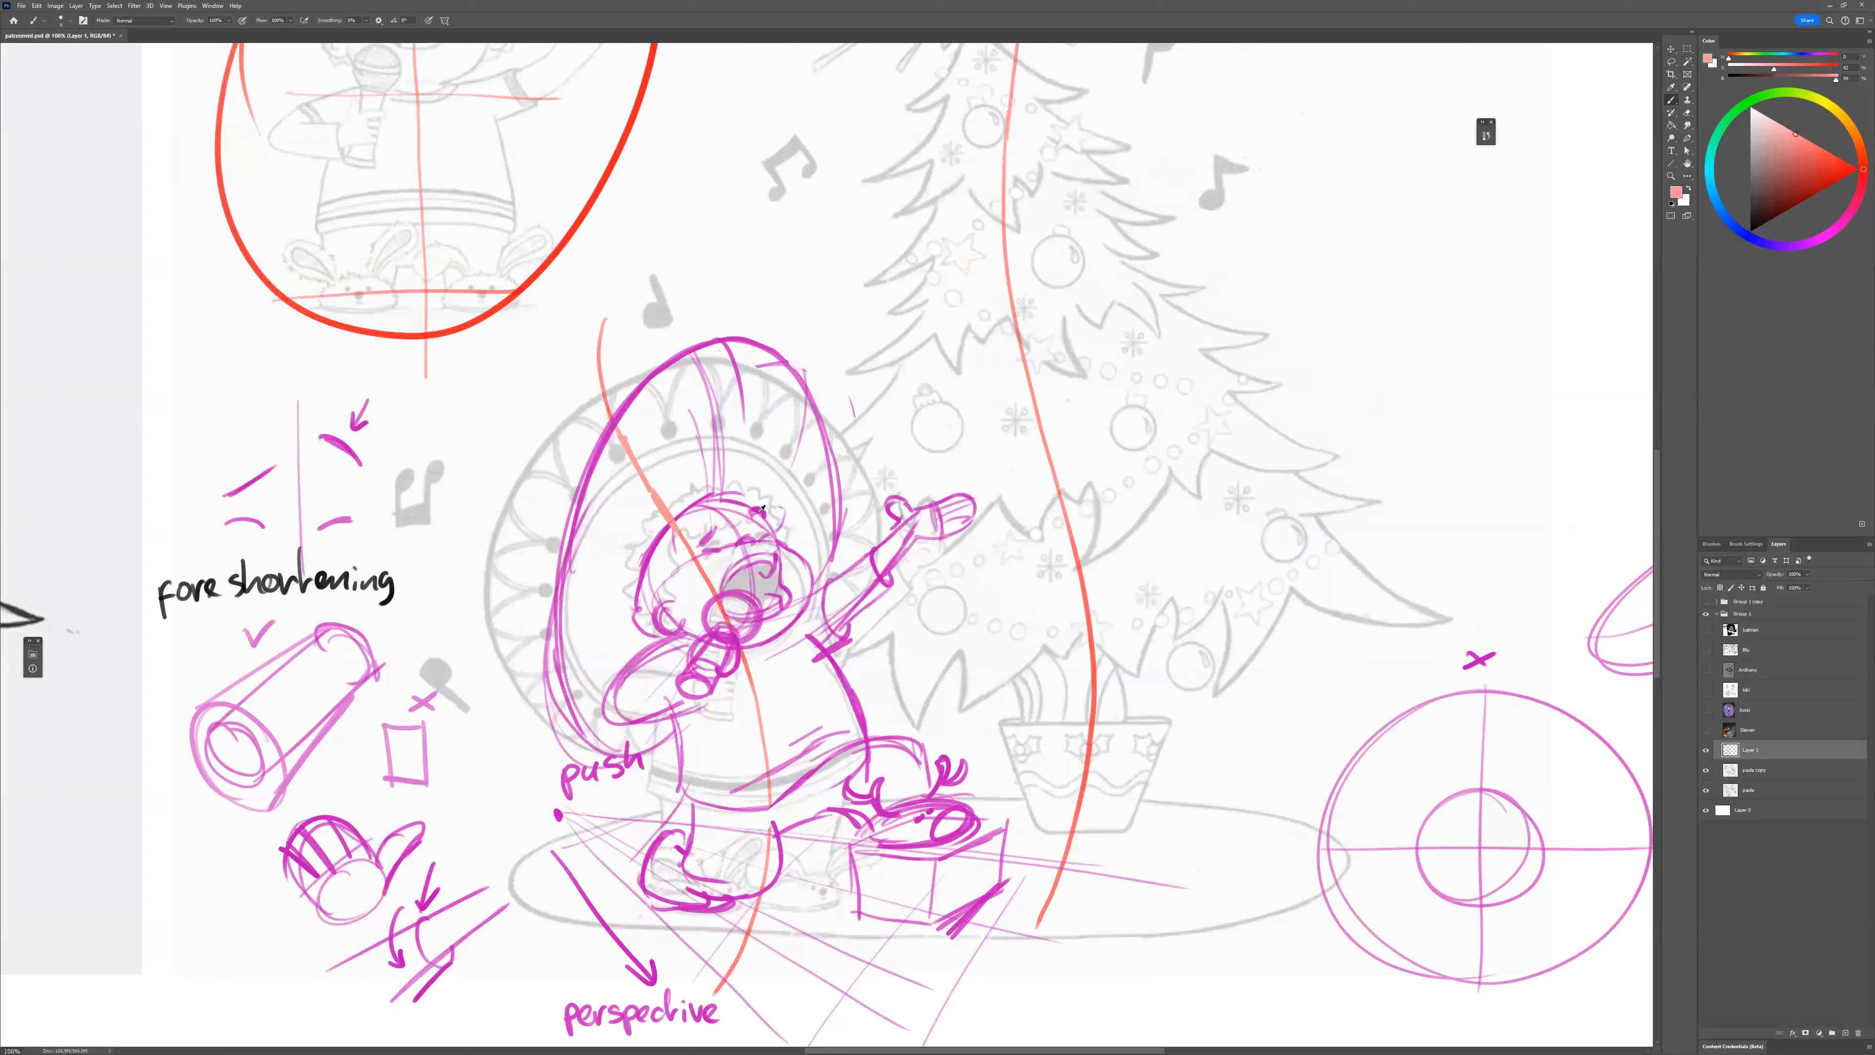
alt+click(810, 718)
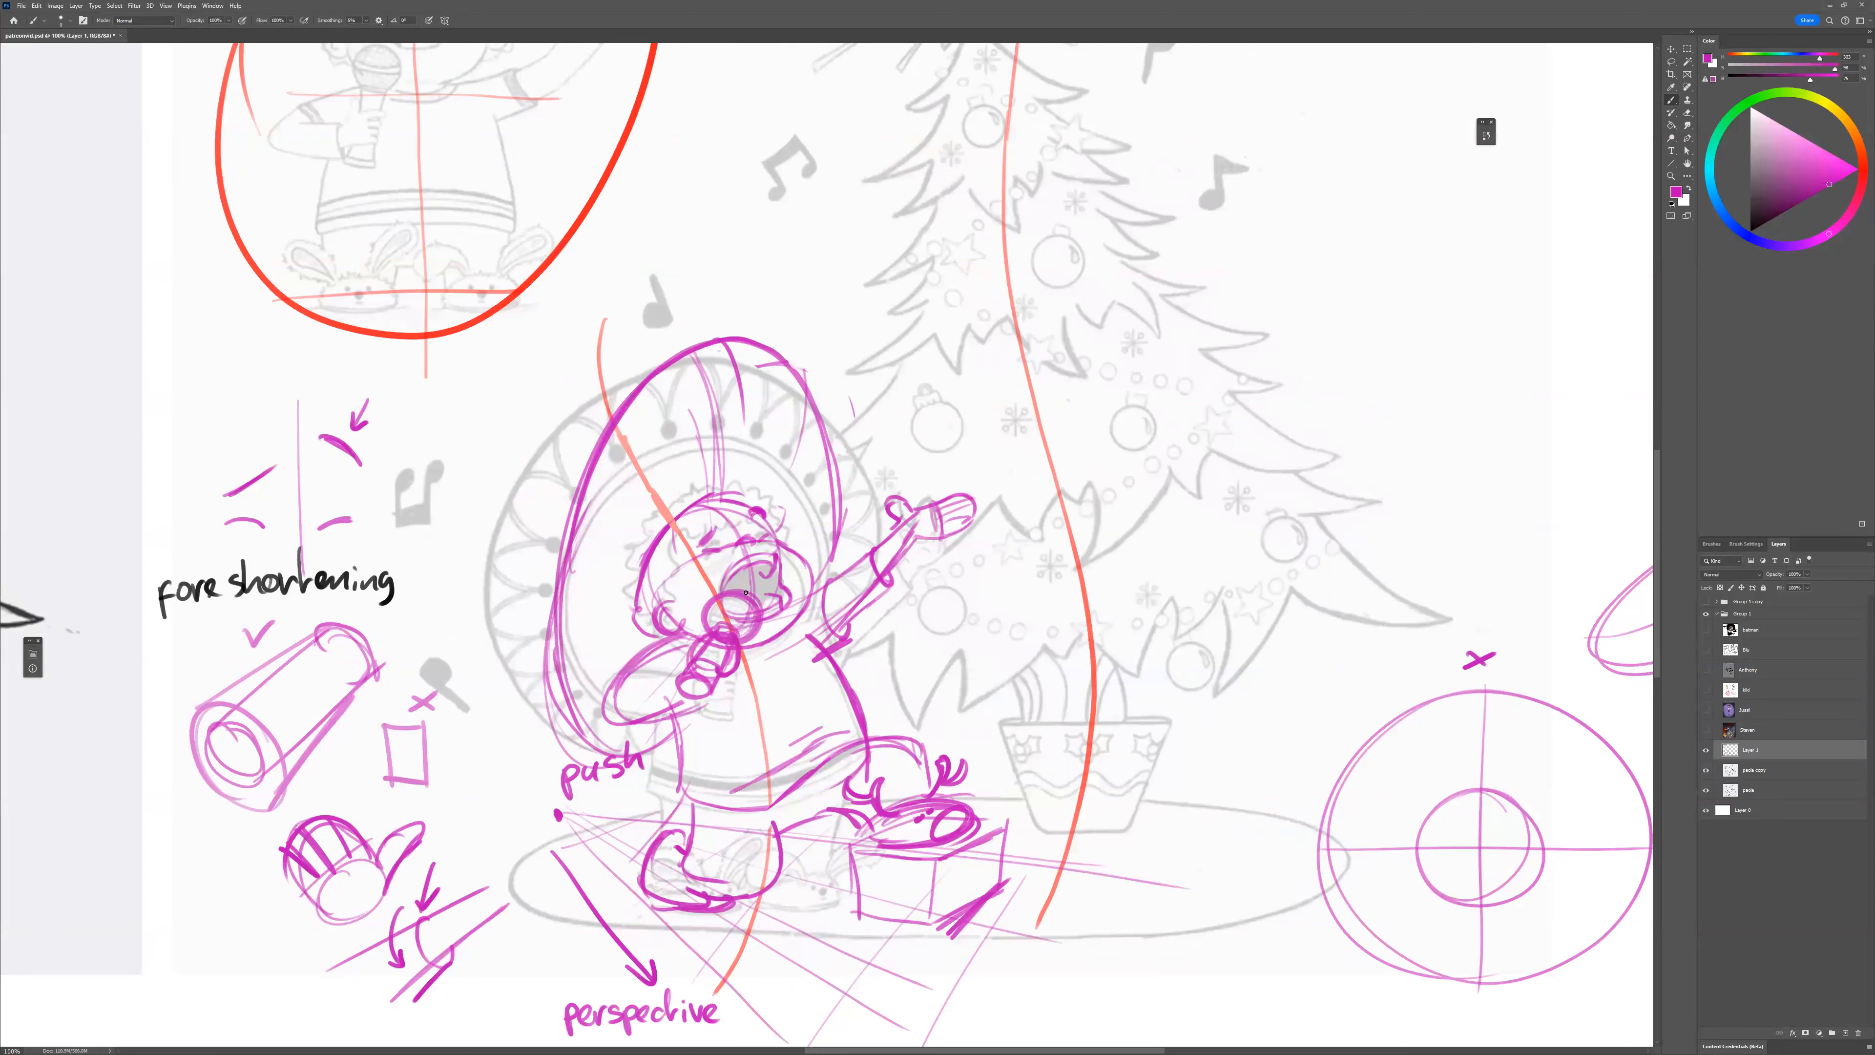
Sketch the hat's crown projecting behind the brim, undo the bold strokes, and redraw it with construction lines through the brim.
mouse_move(509, 527)
mouse_down()
mouse_move(575, 507)
mouse_move(440, 574)
mouse_move(558, 610)
mouse_move(527, 600)
mouse_move(531, 520)
mouse_move(577, 502)
mouse_move(457, 569)
mouse_up()
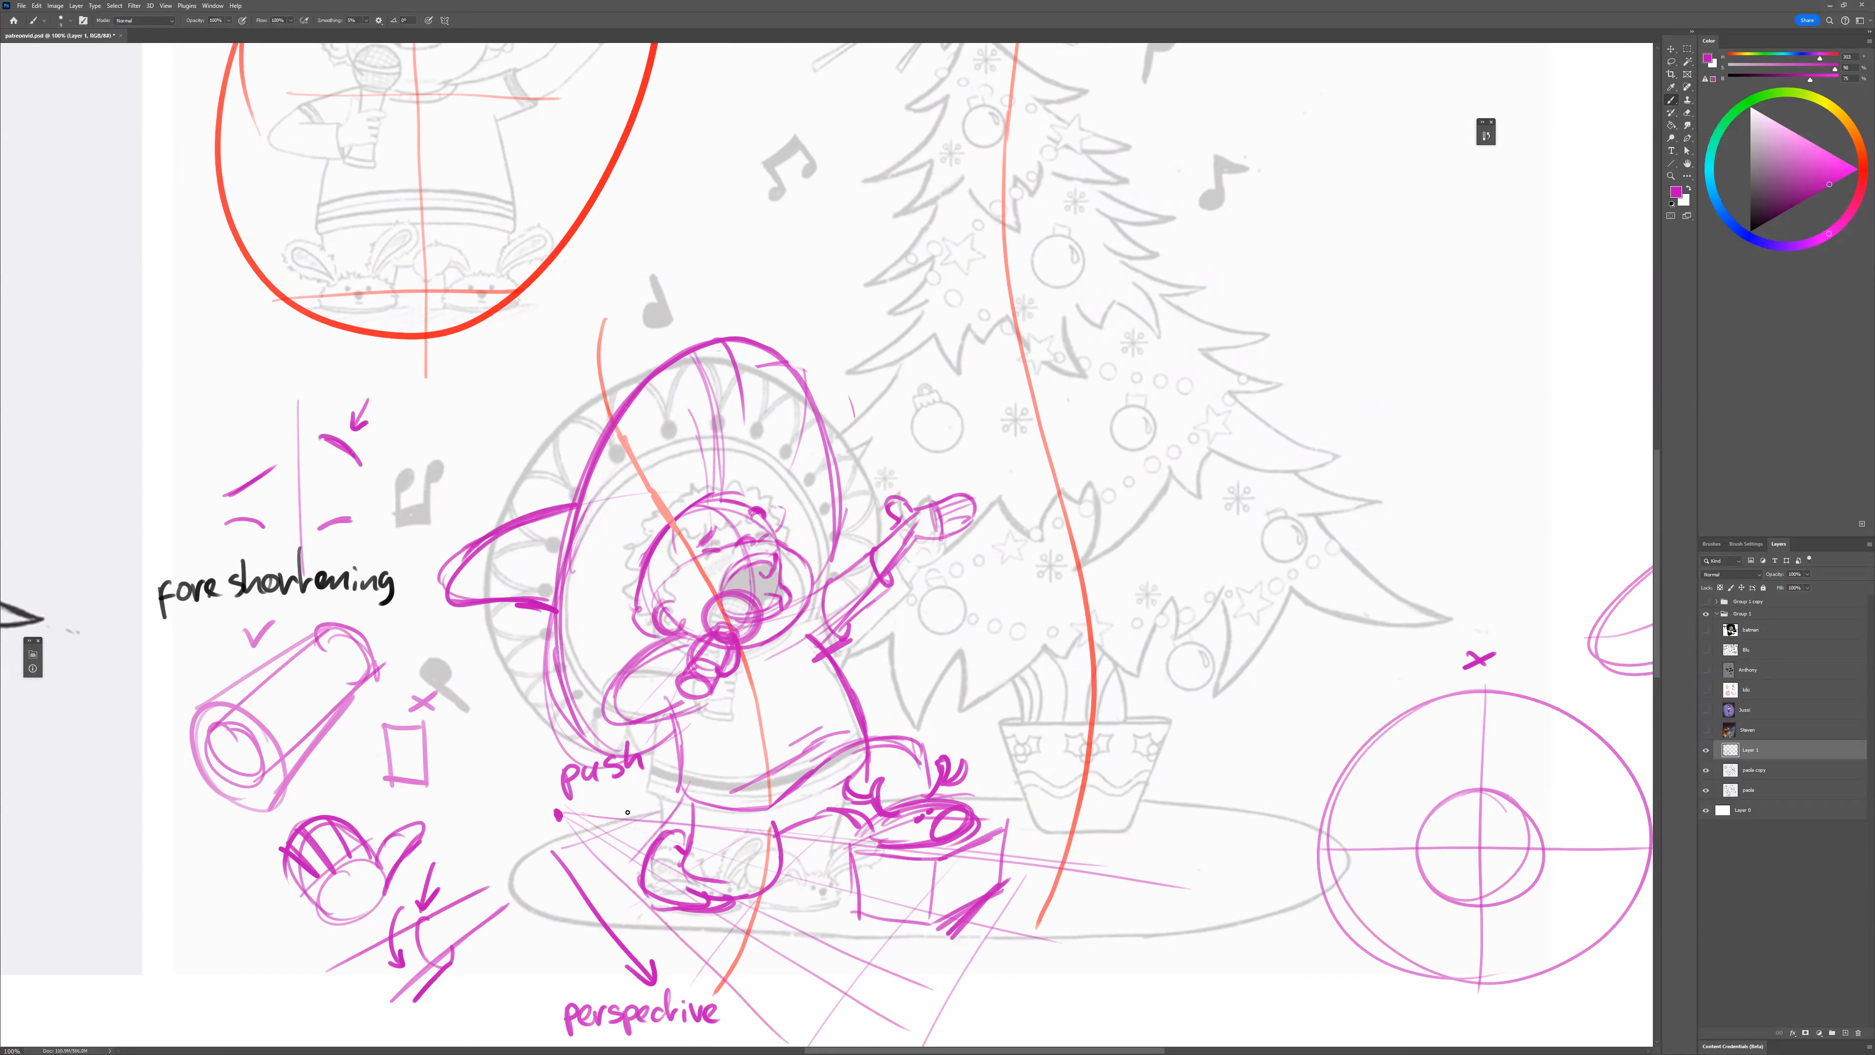
key(ctrl+z)
key(ctrl+z)
key(ctrl+z)
key(ctrl+z)
key(ctrl+z)
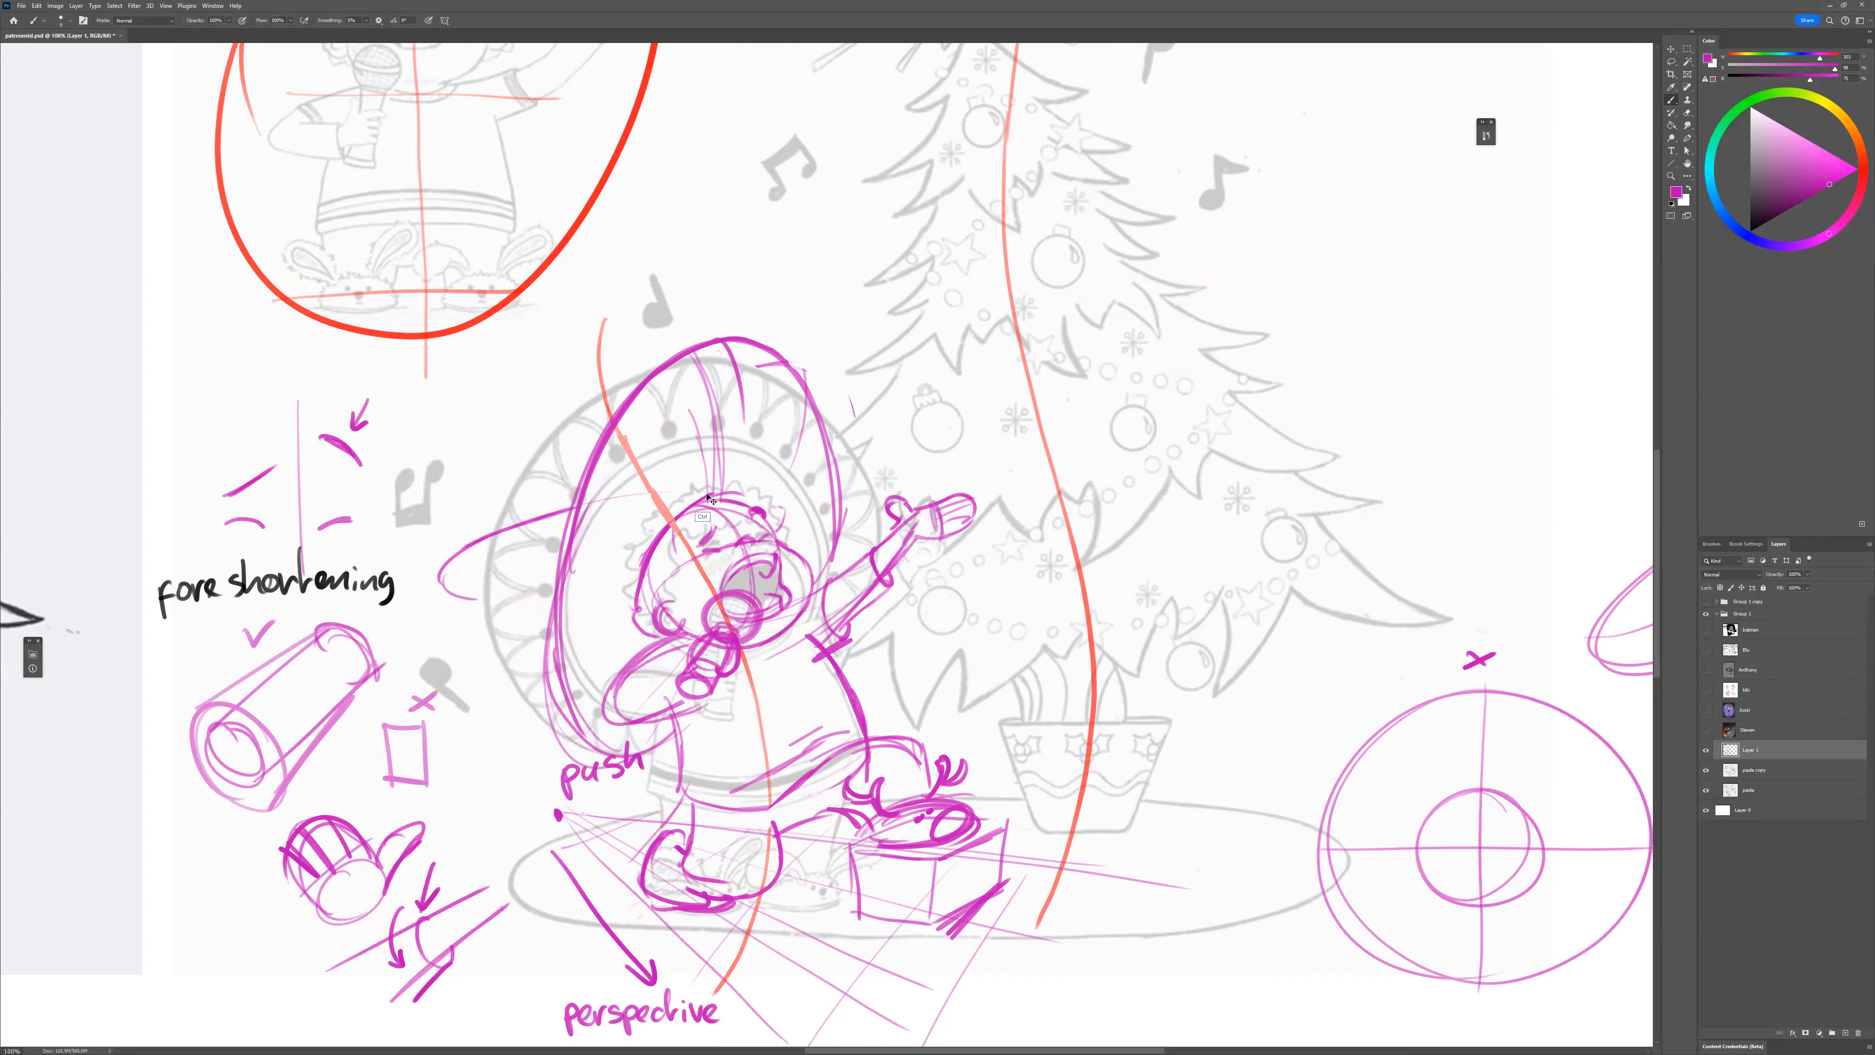
mouse_move(700, 480)
mouse_down()
mouse_move(518, 489)
mouse_move(472, 588)
mouse_move(629, 609)
mouse_move(502, 600)
mouse_move(583, 480)
mouse_move(454, 546)
mouse_move(536, 600)
mouse_up()
drag(812, 866, 723, 827)
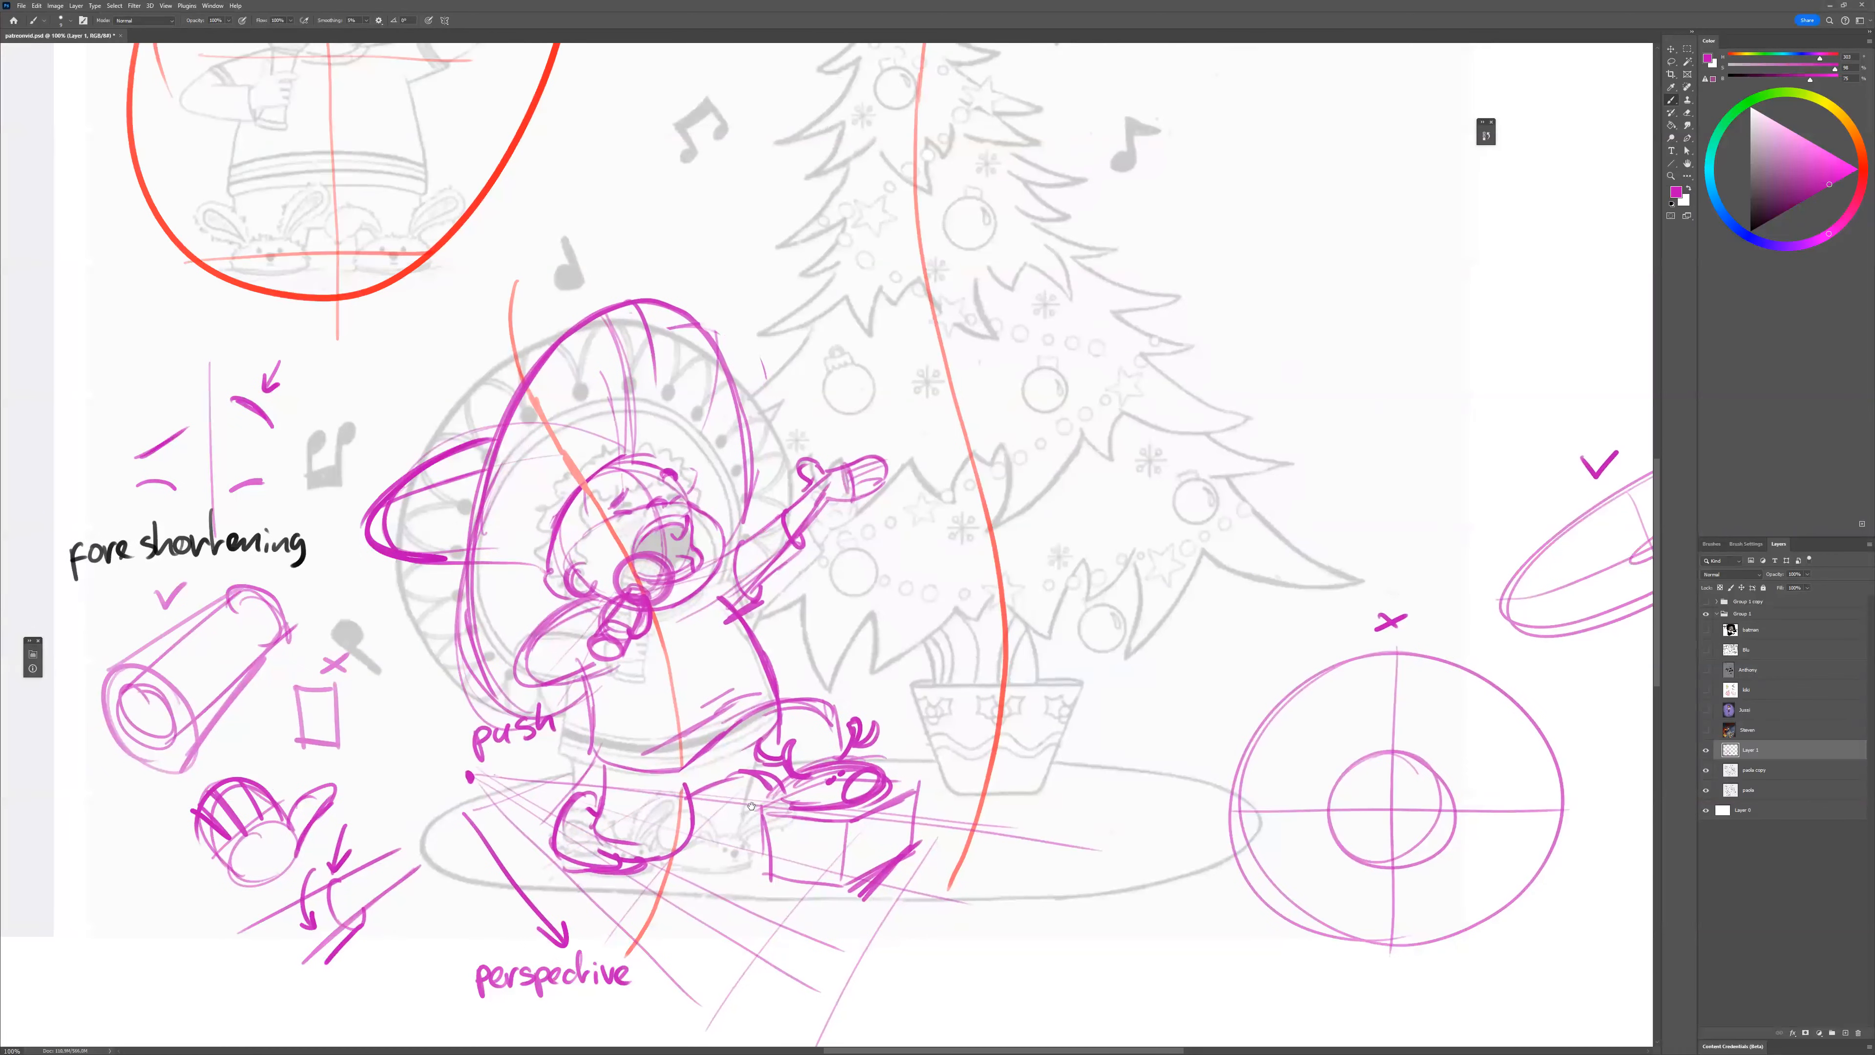
Handwrite "Draw trough" in black beside the hat and recolour the "perspective" lettering black.
scroll(830, 832, down, 1)
key(d)
mouse_move(484, 523)
mouse_down()
mouse_move(488, 540)
mouse_move(510, 521)
mouse_up()
mouse_move(519, 520)
mouse_down()
mouse_move(538, 510)
mouse_move(508, 554)
mouse_up()
click(531, 526)
mouse_move(513, 540)
mouse_down()
mouse_move(552, 539)
mouse_move(548, 563)
mouse_move(570, 545)
mouse_up()
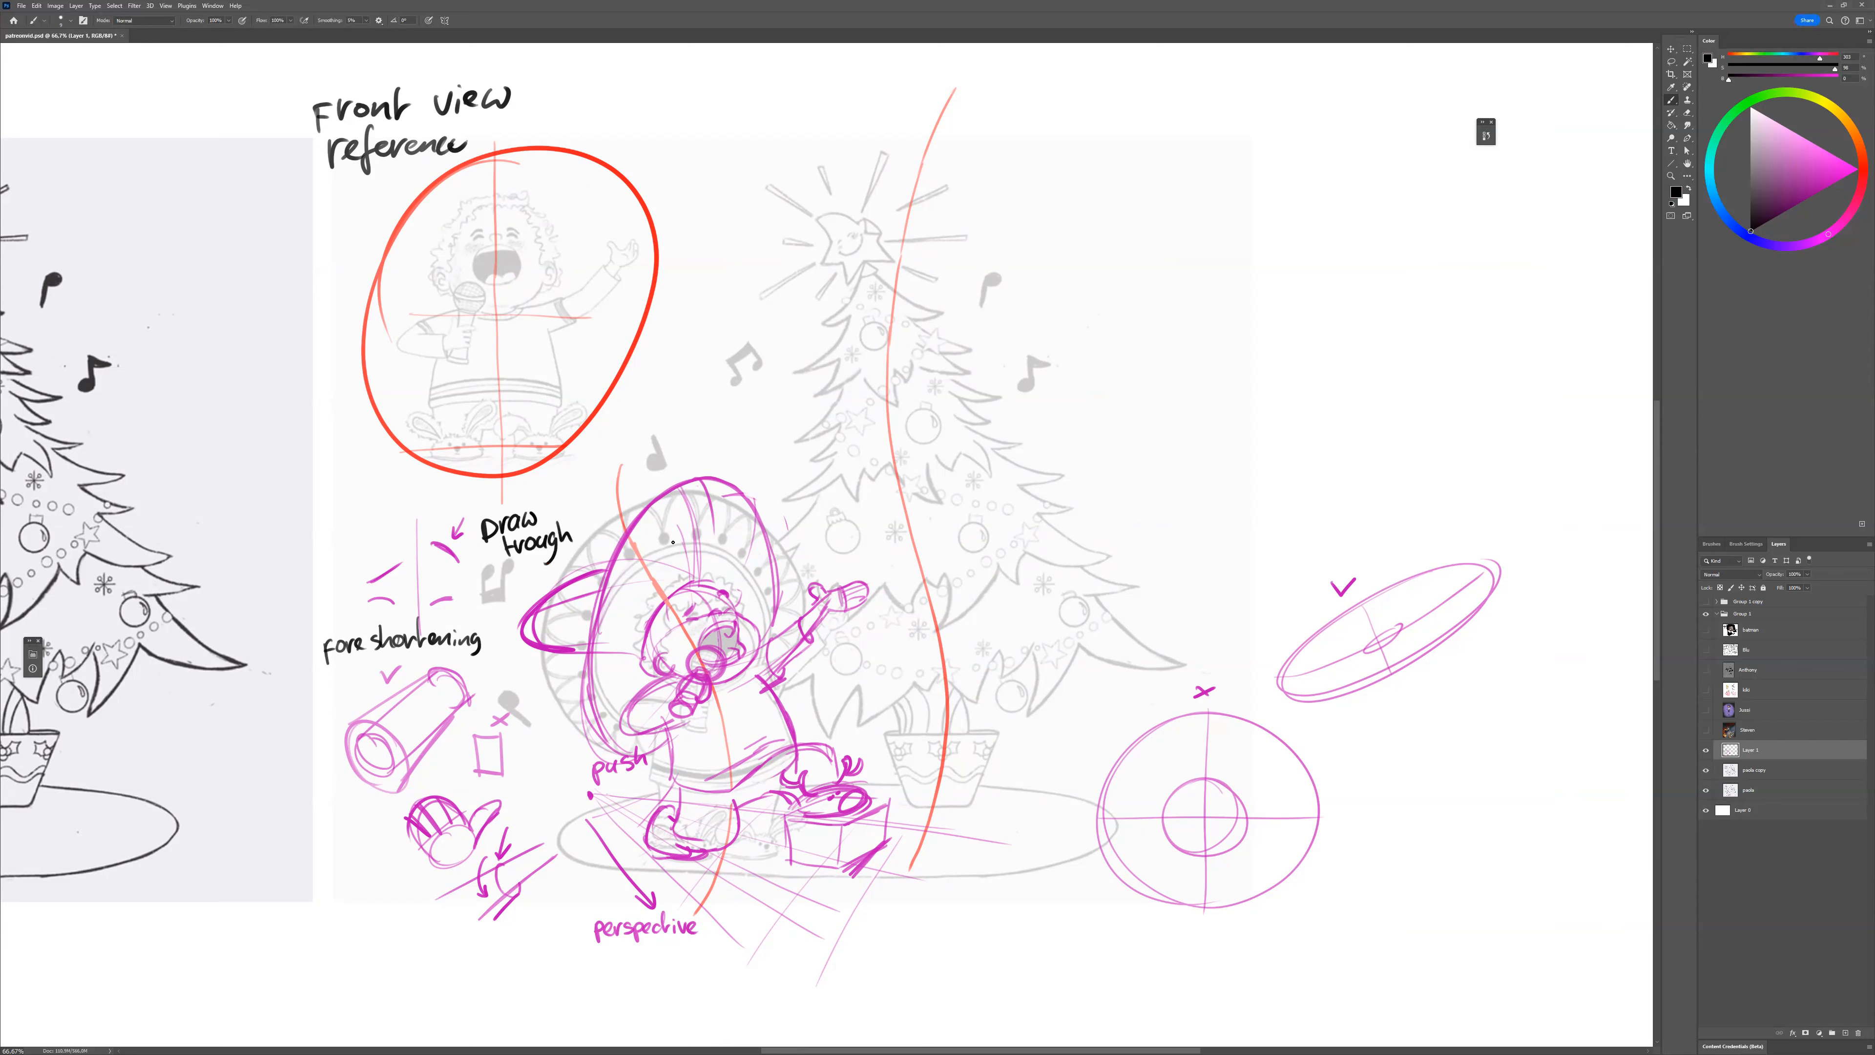
mouse_move(635, 930)
mouse_down()
mouse_move(591, 939)
mouse_move(683, 936)
mouse_up()
Choose a darker magenta, unlock the layer's transparent pixels, and sketch a separate tilted hat with crown and brim above the disc example.
alt+click(621, 548)
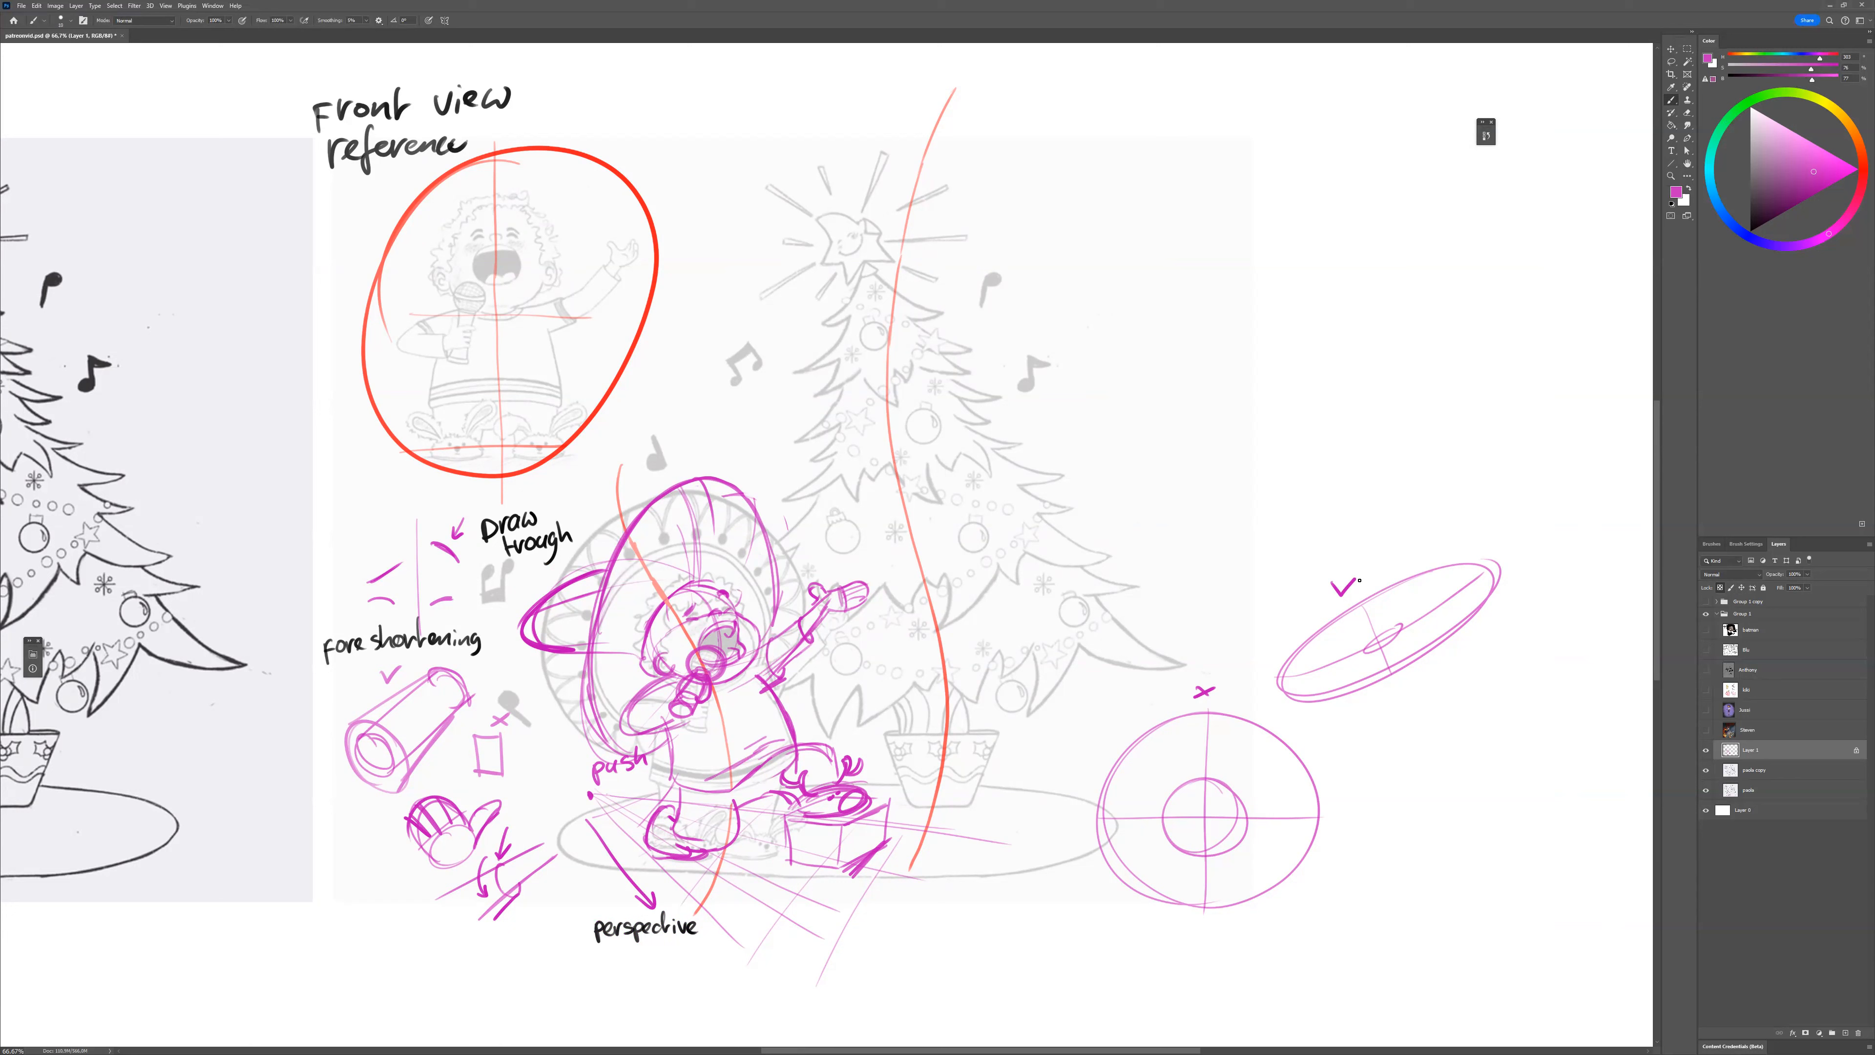
click(1761, 76)
click(1718, 585)
click(1777, 78)
mouse_move(1315, 401)
mouse_down()
mouse_move(1181, 578)
mouse_move(1304, 565)
mouse_move(1391, 459)
mouse_move(1378, 375)
mouse_move(1281, 459)
mouse_move(1247, 524)
mouse_move(1305, 491)
mouse_move(1258, 544)
mouse_move(1314, 505)
mouse_move(1273, 537)
mouse_up()
mouse_move(1329, 477)
mouse_down()
mouse_move(1282, 519)
mouse_move(1247, 504)
mouse_move(1195, 397)
mouse_up()
mouse_move(1298, 438)
mouse_down()
mouse_move(1205, 394)
mouse_move(1255, 432)
mouse_move(1168, 399)
mouse_move(1181, 442)
mouse_up()
mouse_move(1248, 507)
mouse_down()
mouse_move(1207, 536)
mouse_move(1193, 604)
mouse_move(1266, 590)
mouse_move(1375, 487)
mouse_move(1395, 386)
mouse_move(1331, 392)
mouse_move(1235, 516)
mouse_move(1311, 450)
mouse_move(1318, 489)
mouse_move(1260, 534)
mouse_up()
mouse_move(1238, 405)
mouse_down()
mouse_move(1339, 477)
mouse_move(1260, 555)
mouse_move(1312, 474)
mouse_move(1323, 502)
mouse_move(1270, 546)
mouse_up()
Clean up the example hat's overlapping lines with the eraser and draw a two-headed arrow along its crown.
key(e)
mouse_move(1321, 487)
mouse_down()
mouse_move(1286, 537)
mouse_move(1316, 490)
mouse_up()
drag(1316, 490, 1280, 533)
mouse_move(1320, 452)
mouse_down()
mouse_move(1307, 438)
mouse_move(1330, 458)
mouse_up()
key(b)
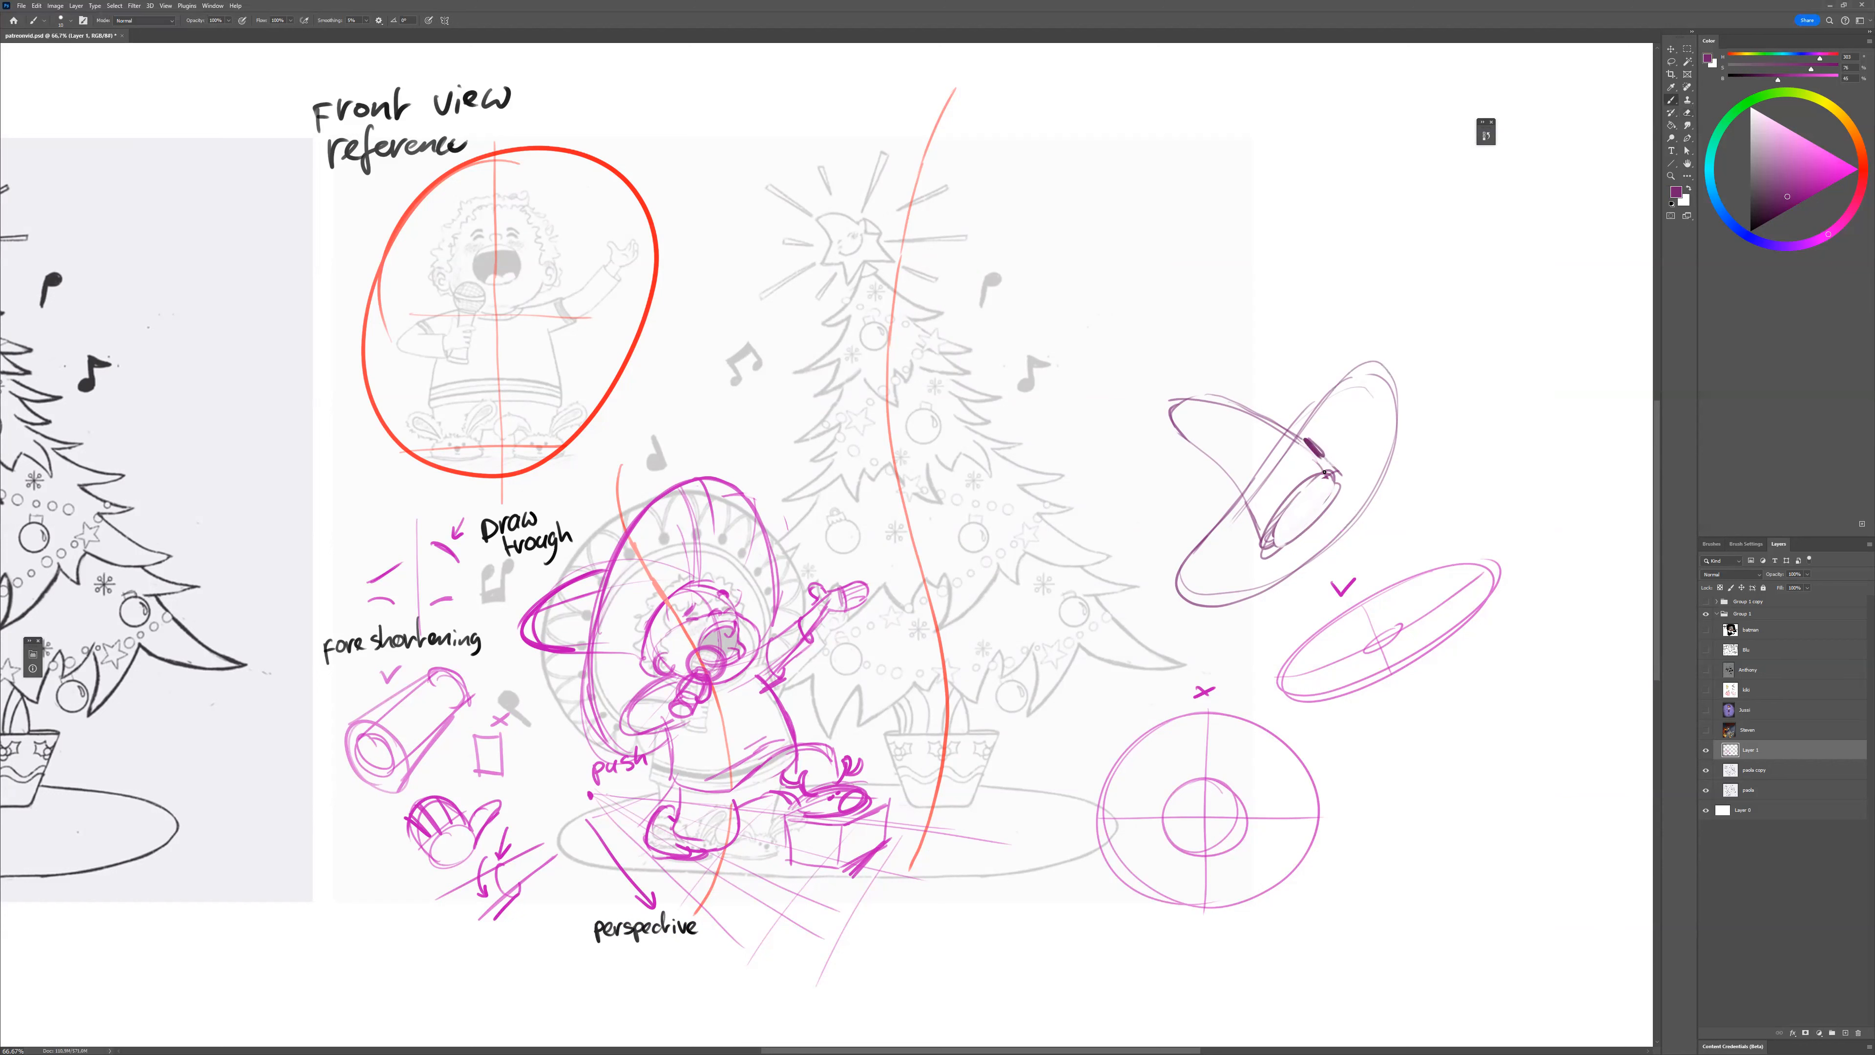
drag(1331, 468, 1307, 445)
drag(1234, 384, 1336, 451)
Lasso the "Draw trough" lettering and move it above the example hat's arrow.
key(l)
mouse_move(536, 503)
mouse_down()
mouse_move(477, 540)
mouse_move(544, 583)
mouse_move(587, 540)
mouse_move(548, 515)
mouse_move(584, 539)
mouse_move(1033, 422)
mouse_move(1306, 380)
mouse_move(1320, 352)
mouse_move(1382, 359)
mouse_up()
key(v)
key(l)
key(b)
key(ctrl+z)
key(ctrl+z)
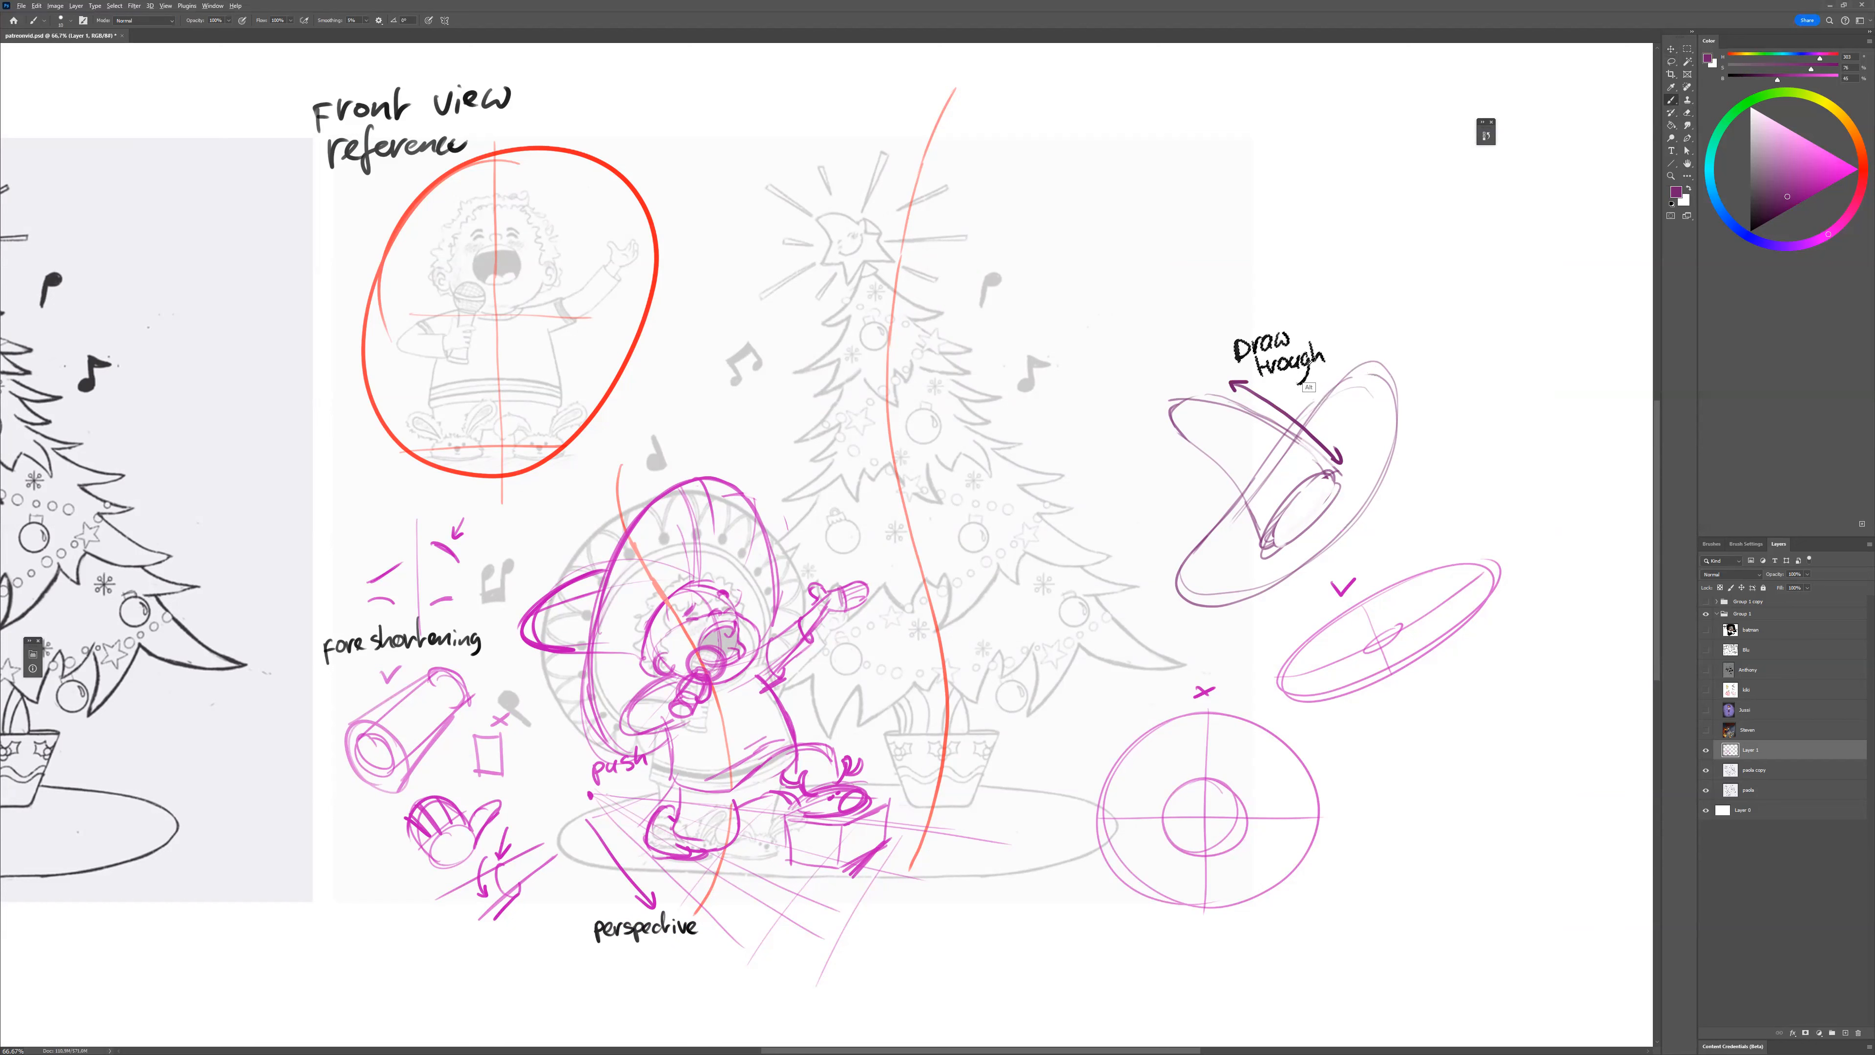
Sample the lettering's black and handwrite "shapes" after "Draw trough".
alt+click(1308, 366)
key(l)
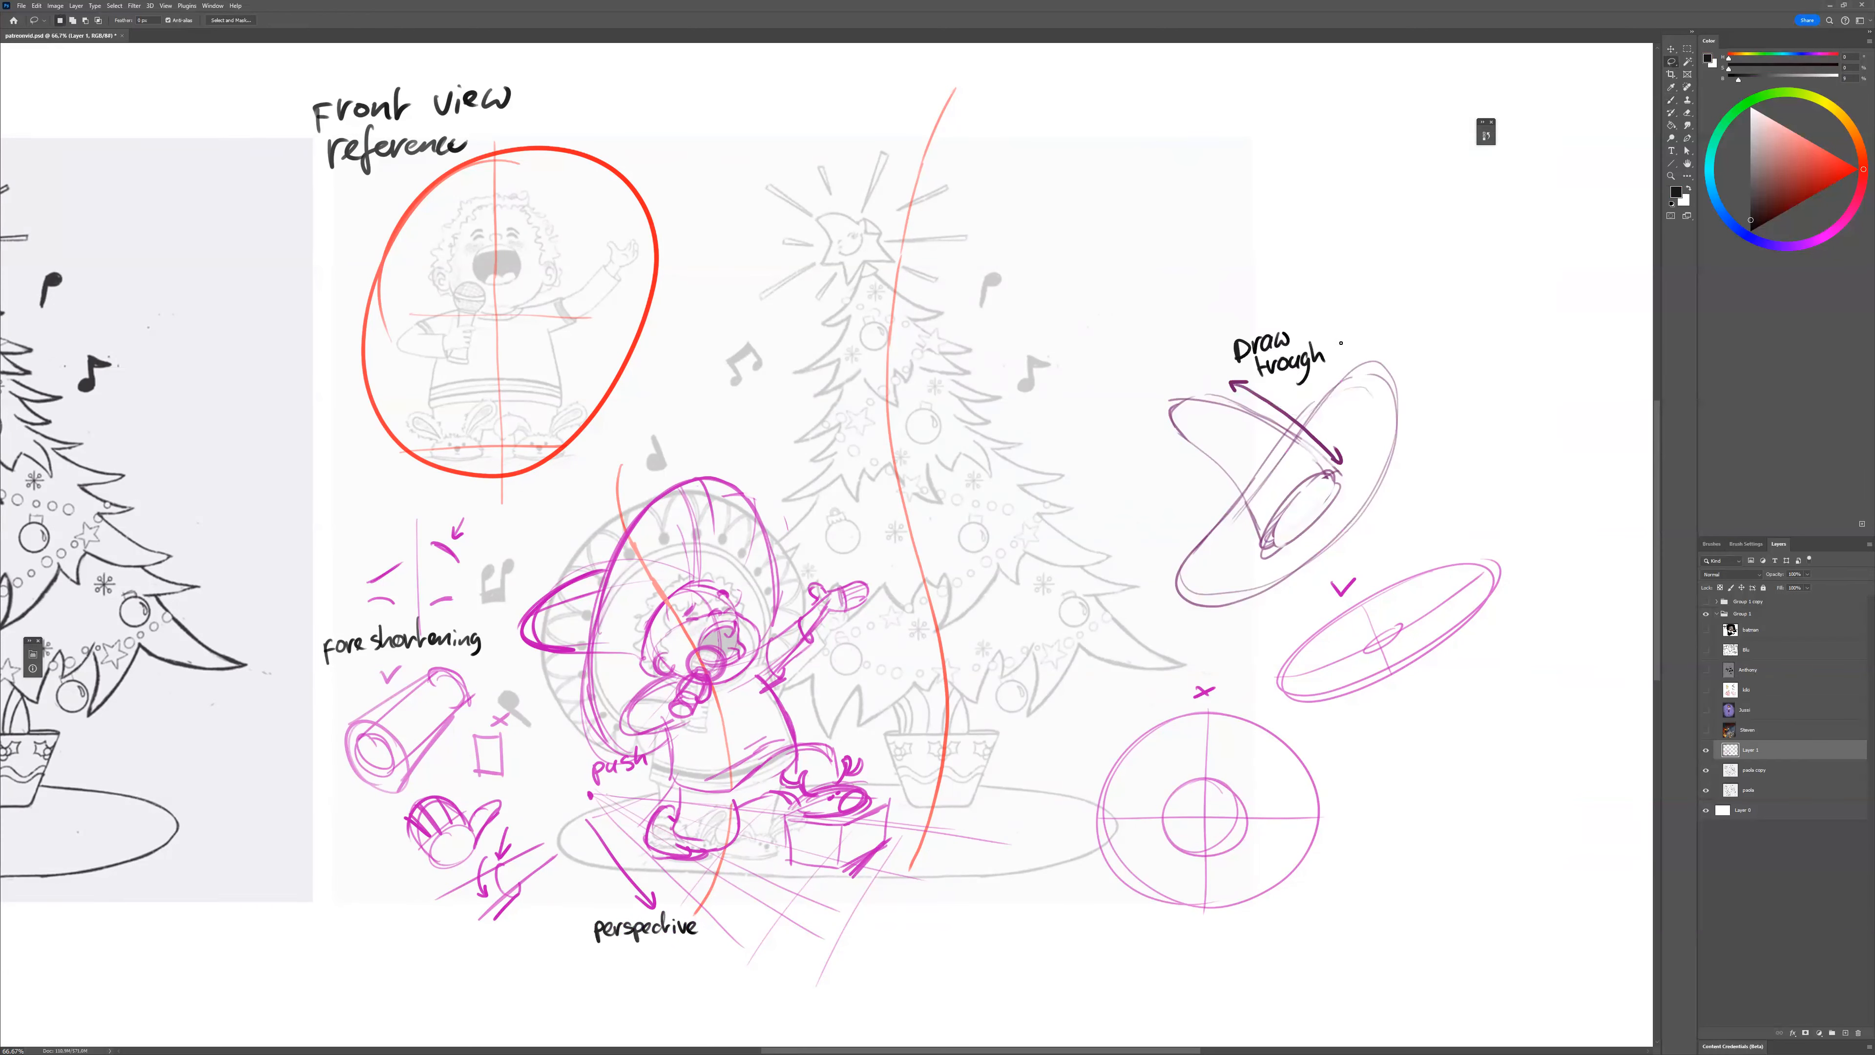
key(b)
drag(1353, 342, 1422, 350)
Sample magenta, extend the floor's perspective lines past the box, and sketch the tree's pot with elliptical rim and base.
scroll(919, 847, left, 1)
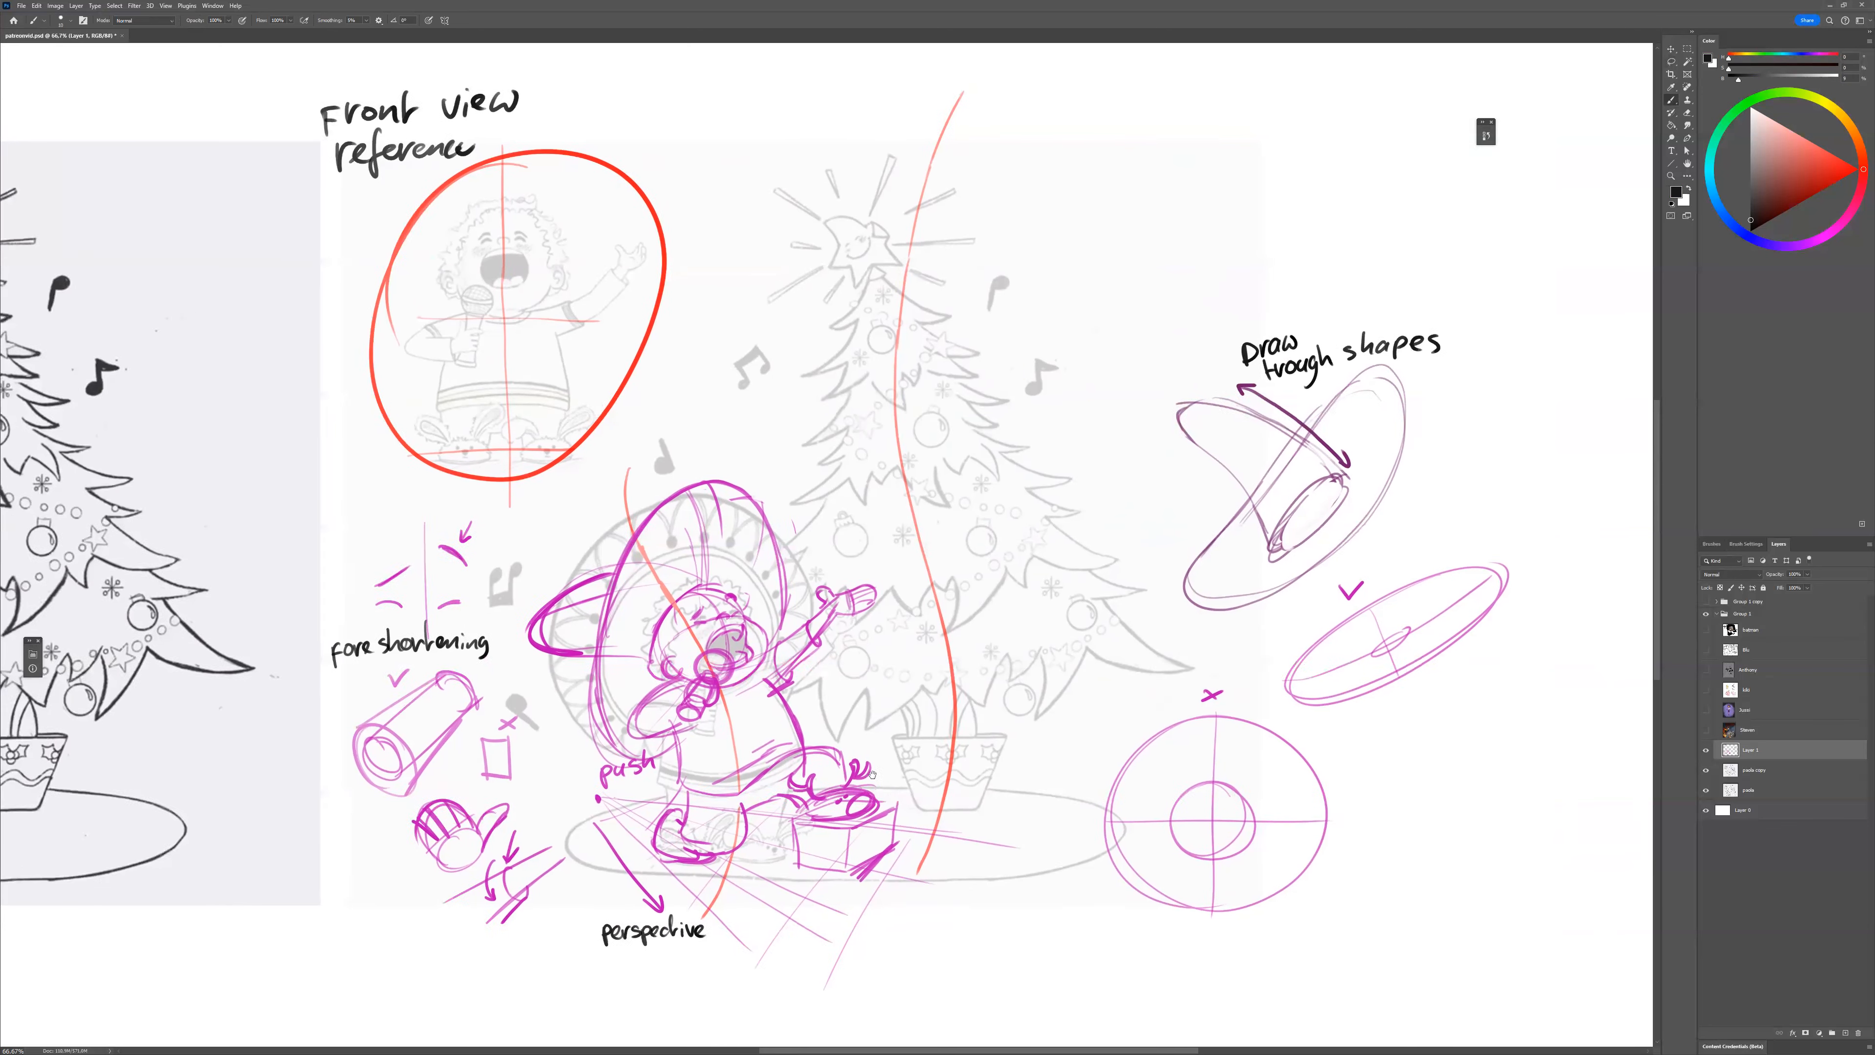
drag(945, 772, 819, 785)
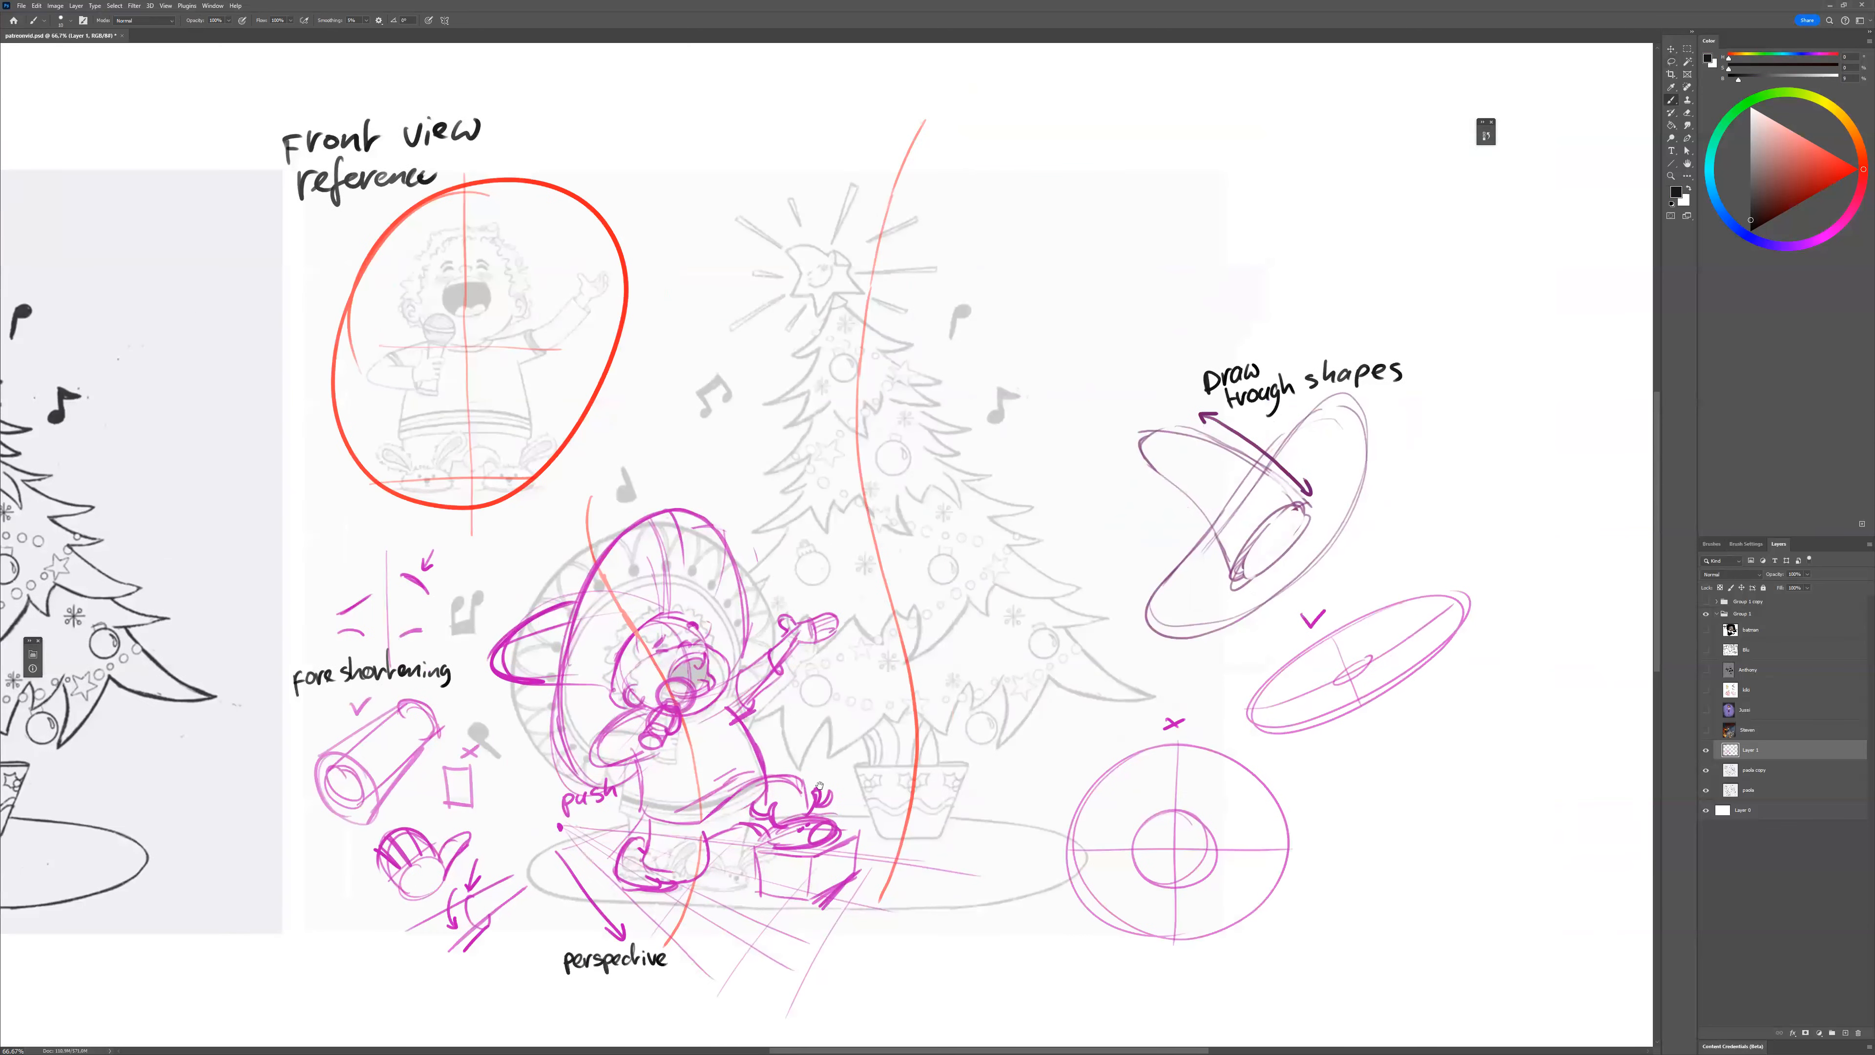
alt+click(689, 764)
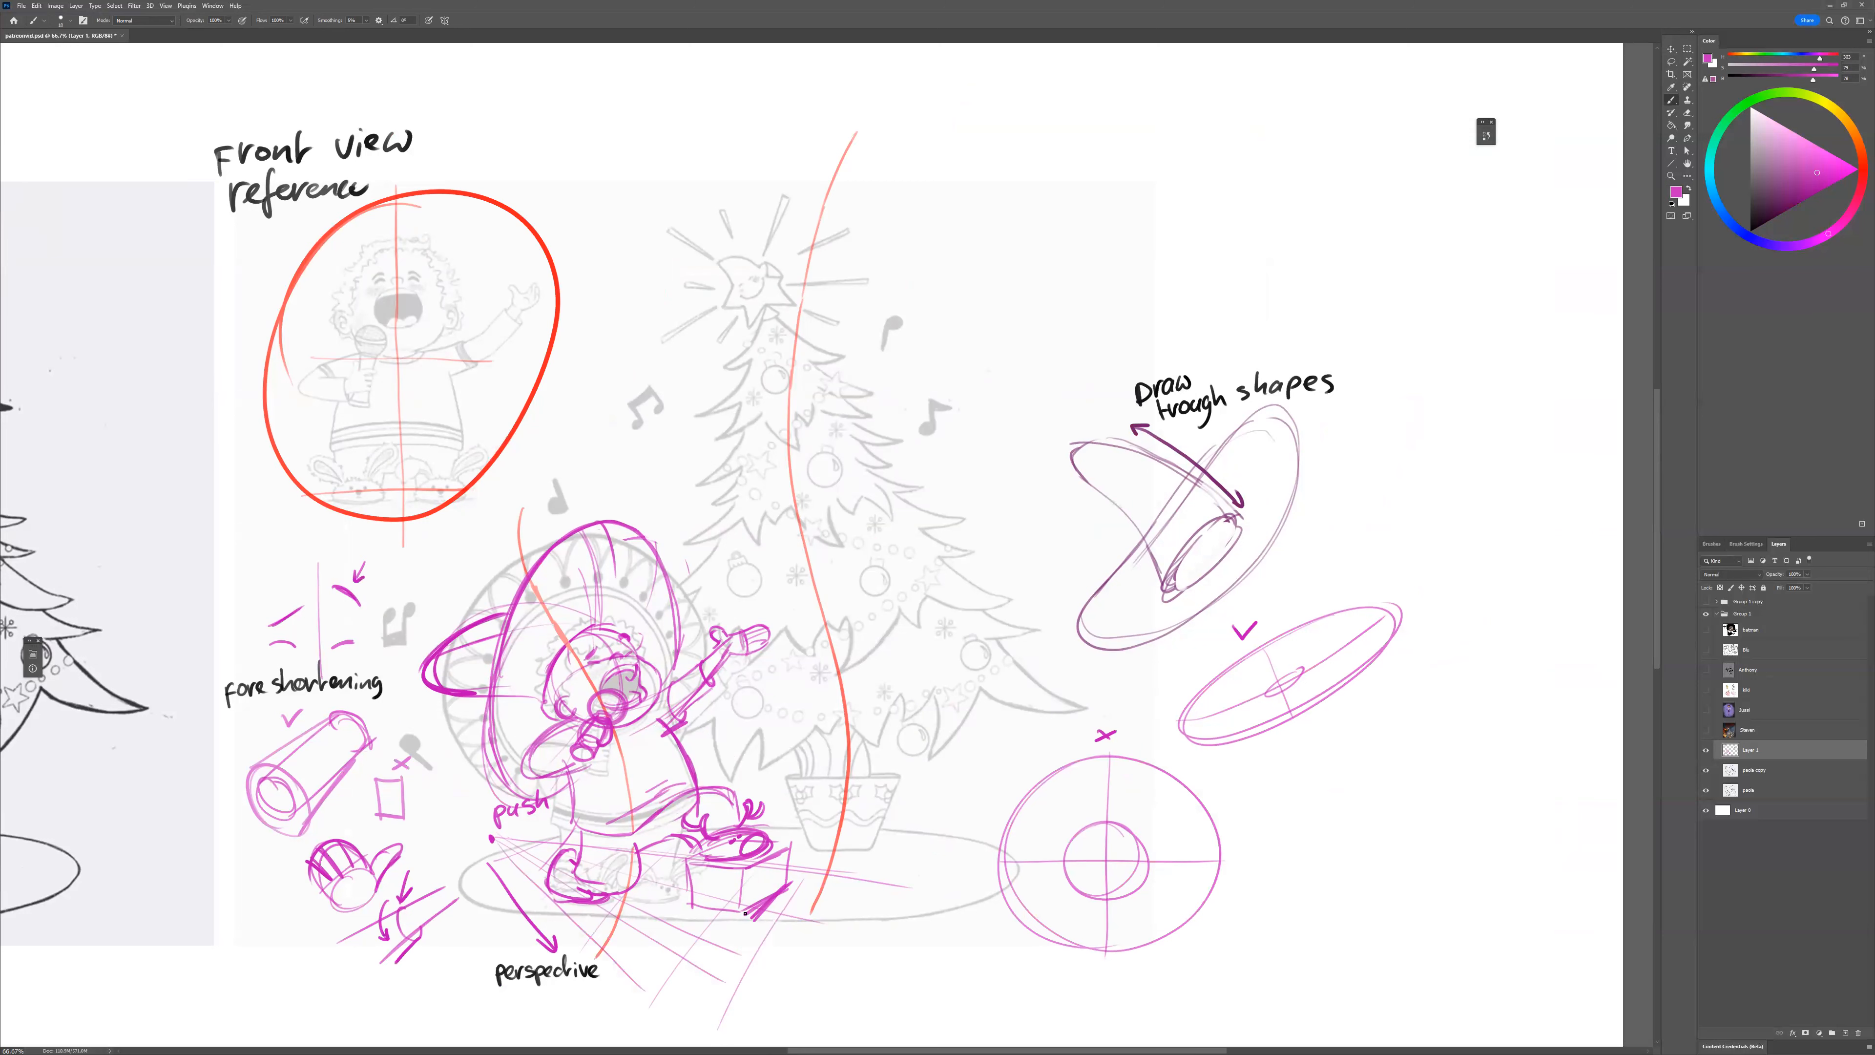
drag(755, 909, 867, 839)
drag(775, 999, 966, 778)
mouse_move(841, 833)
mouse_down()
mouse_move(799, 847)
mouse_move(853, 833)
mouse_move(873, 853)
mouse_move(877, 791)
mouse_move(775, 779)
mouse_move(902, 775)
mouse_move(804, 799)
mouse_move(804, 857)
mouse_up()
mouse_move(903, 781)
mouse_down()
mouse_move(886, 822)
mouse_move(891, 804)
mouse_move(796, 809)
mouse_move(855, 827)
mouse_up()
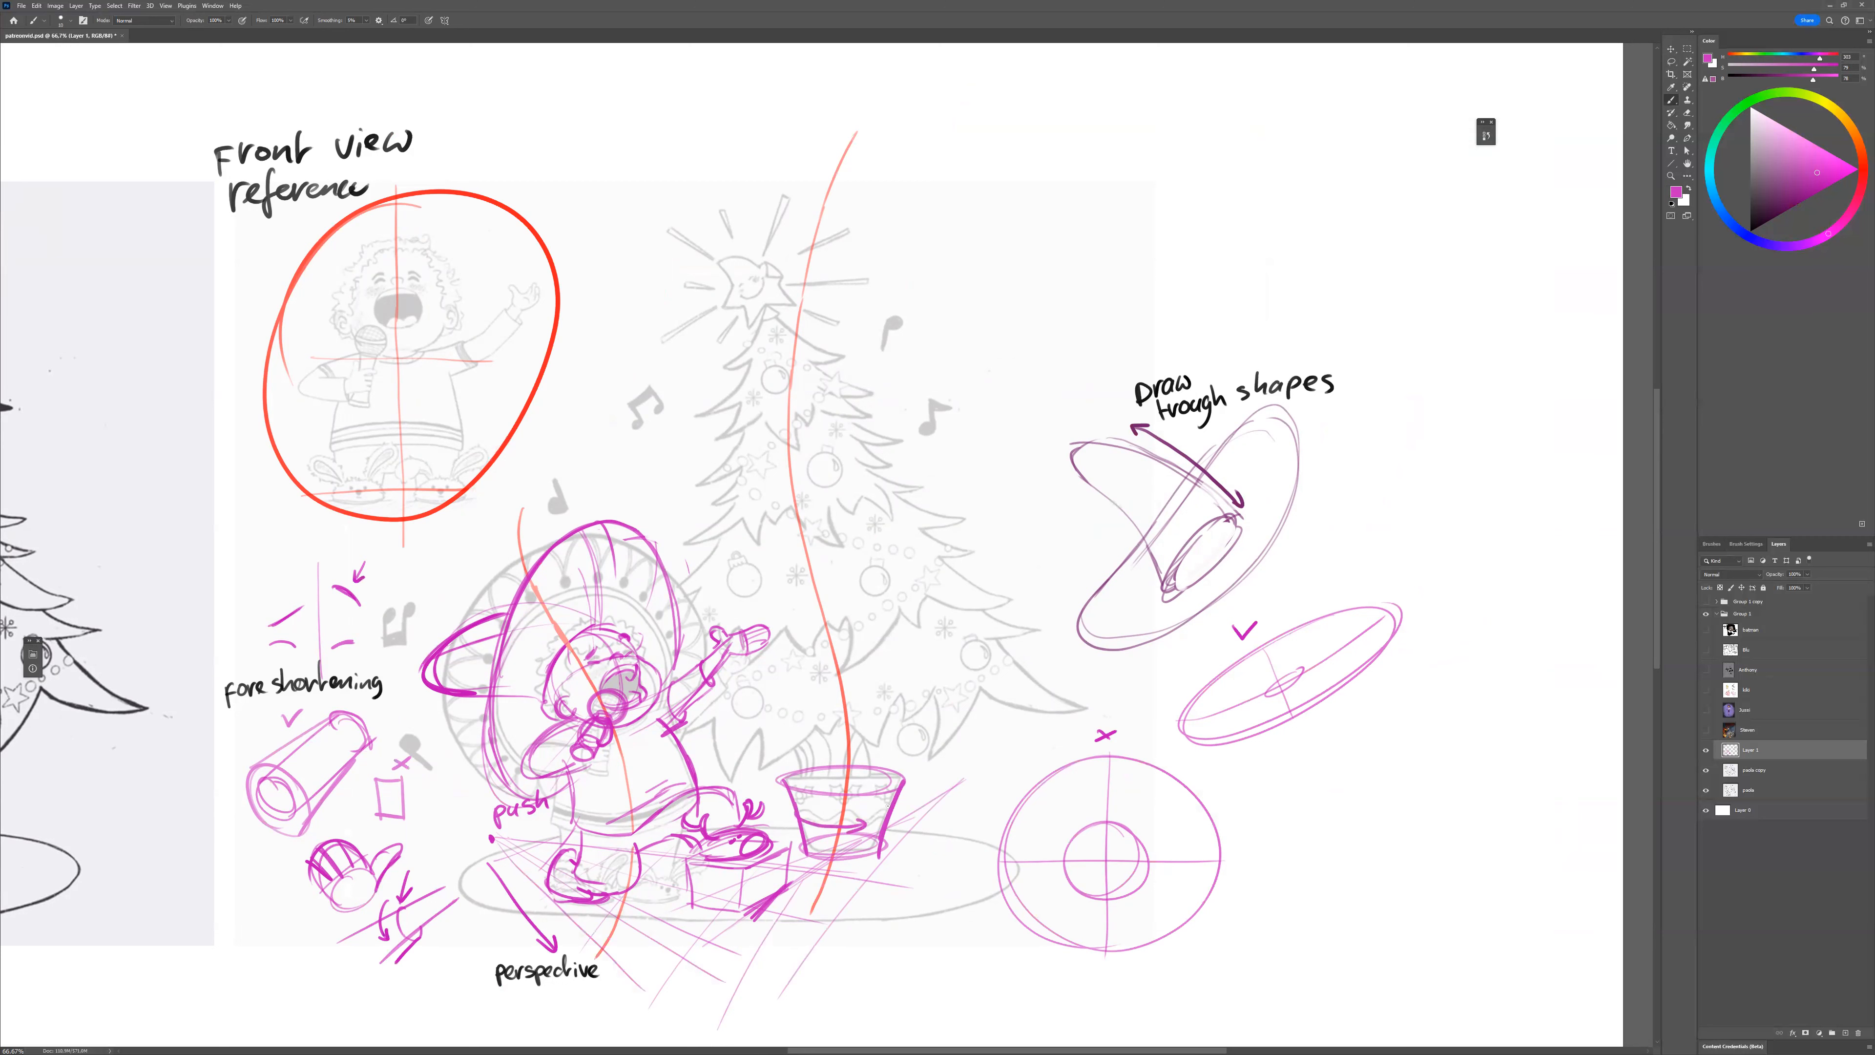
Sketch a separate example pot with an arrow curling around it and handwrite "wrap around shapes" beside it in black.
mouse_move(1137, 190)
mouse_down()
mouse_move(1082, 251)
mouse_move(1082, 192)
mouse_move(1039, 244)
mouse_move(1073, 318)
mouse_move(1162, 266)
mouse_move(1152, 317)
mouse_move(1074, 328)
mouse_move(1151, 299)
mouse_move(1120, 327)
mouse_up()
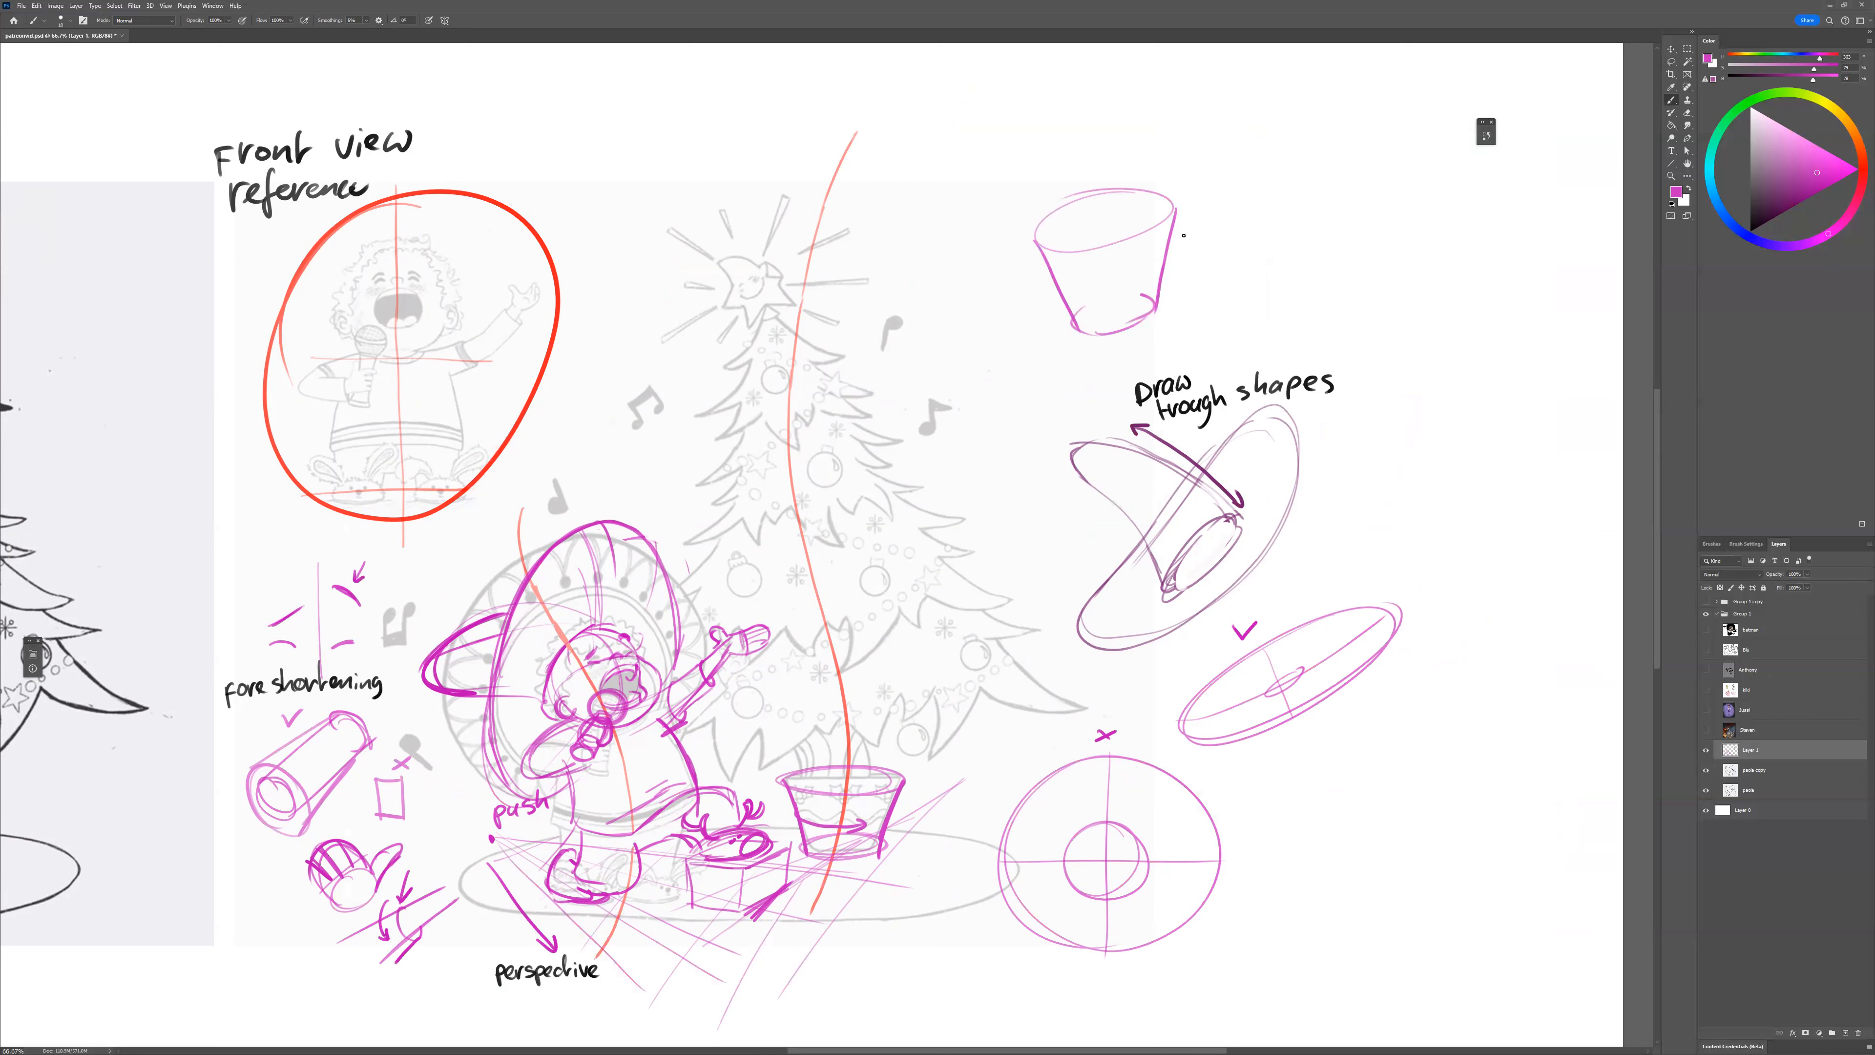
mouse_move(1200, 233)
mouse_down()
mouse_move(1116, 277)
mouse_move(1281, 266)
mouse_up()
alt+click(1188, 387)
key(d)
drag(1283, 266, 1371, 238)
mouse_move(1210, 292)
mouse_down()
mouse_move(1200, 318)
mouse_move(1264, 331)
mouse_move(1294, 310)
mouse_up()
drag(1323, 288, 1304, 312)
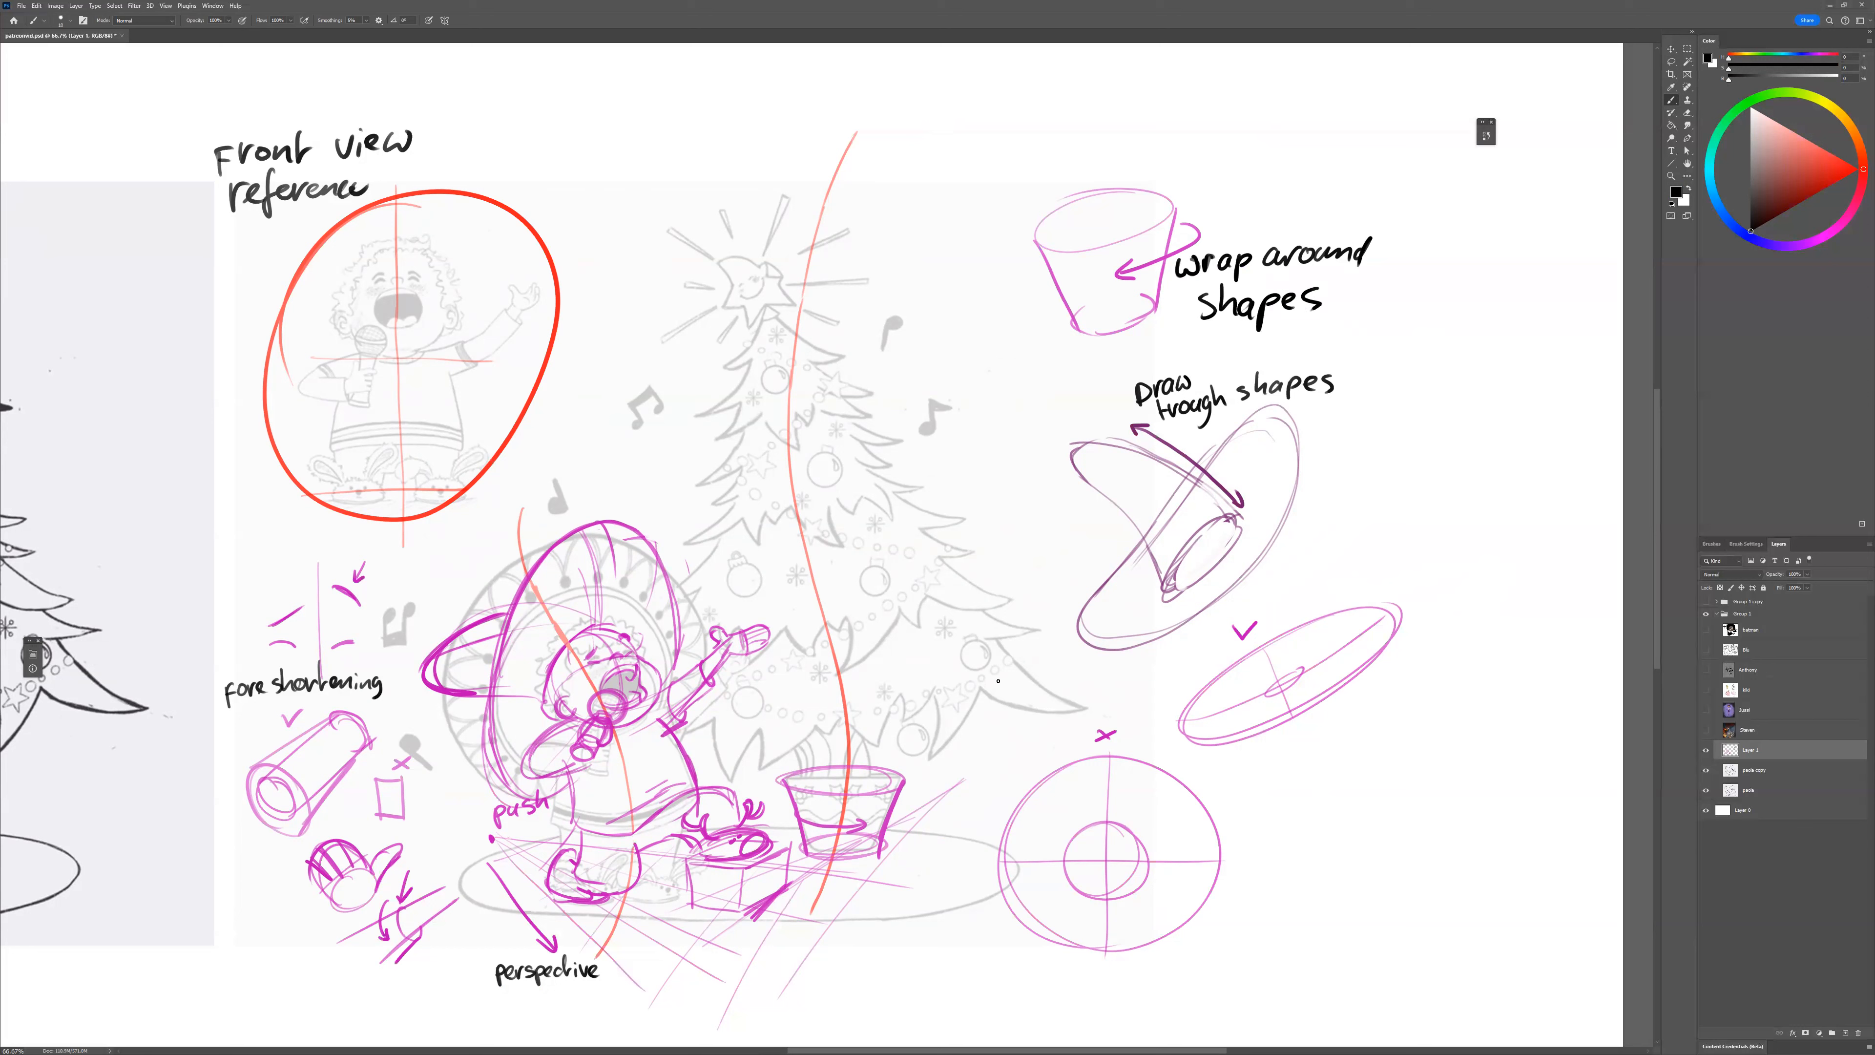
Draw the tree as a magenta cone with a wide tilted ellipse at its base and sides curving up to a tip.
alt+click(890, 798)
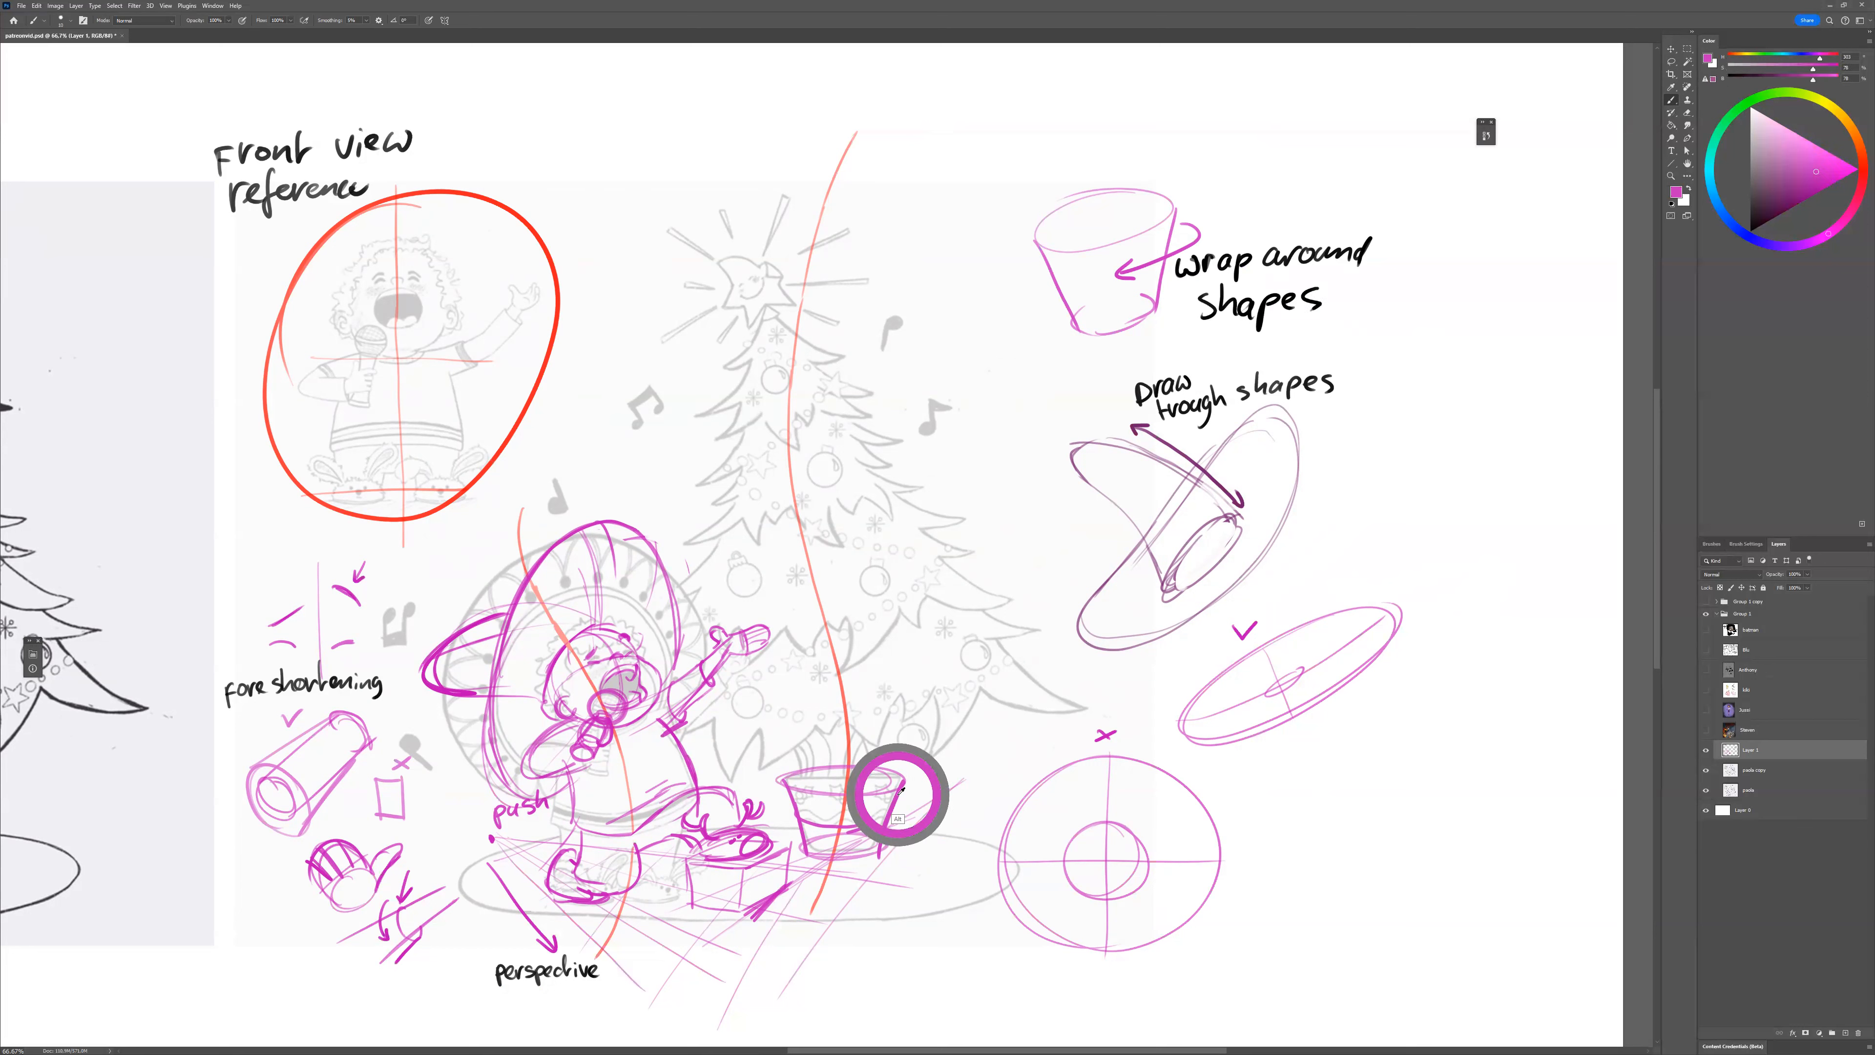
mouse_move(740, 757)
mouse_down()
mouse_move(834, 755)
mouse_move(998, 709)
mouse_move(1005, 651)
mouse_move(753, 692)
mouse_move(873, 753)
mouse_move(1026, 646)
mouse_move(1033, 661)
mouse_move(754, 773)
mouse_up()
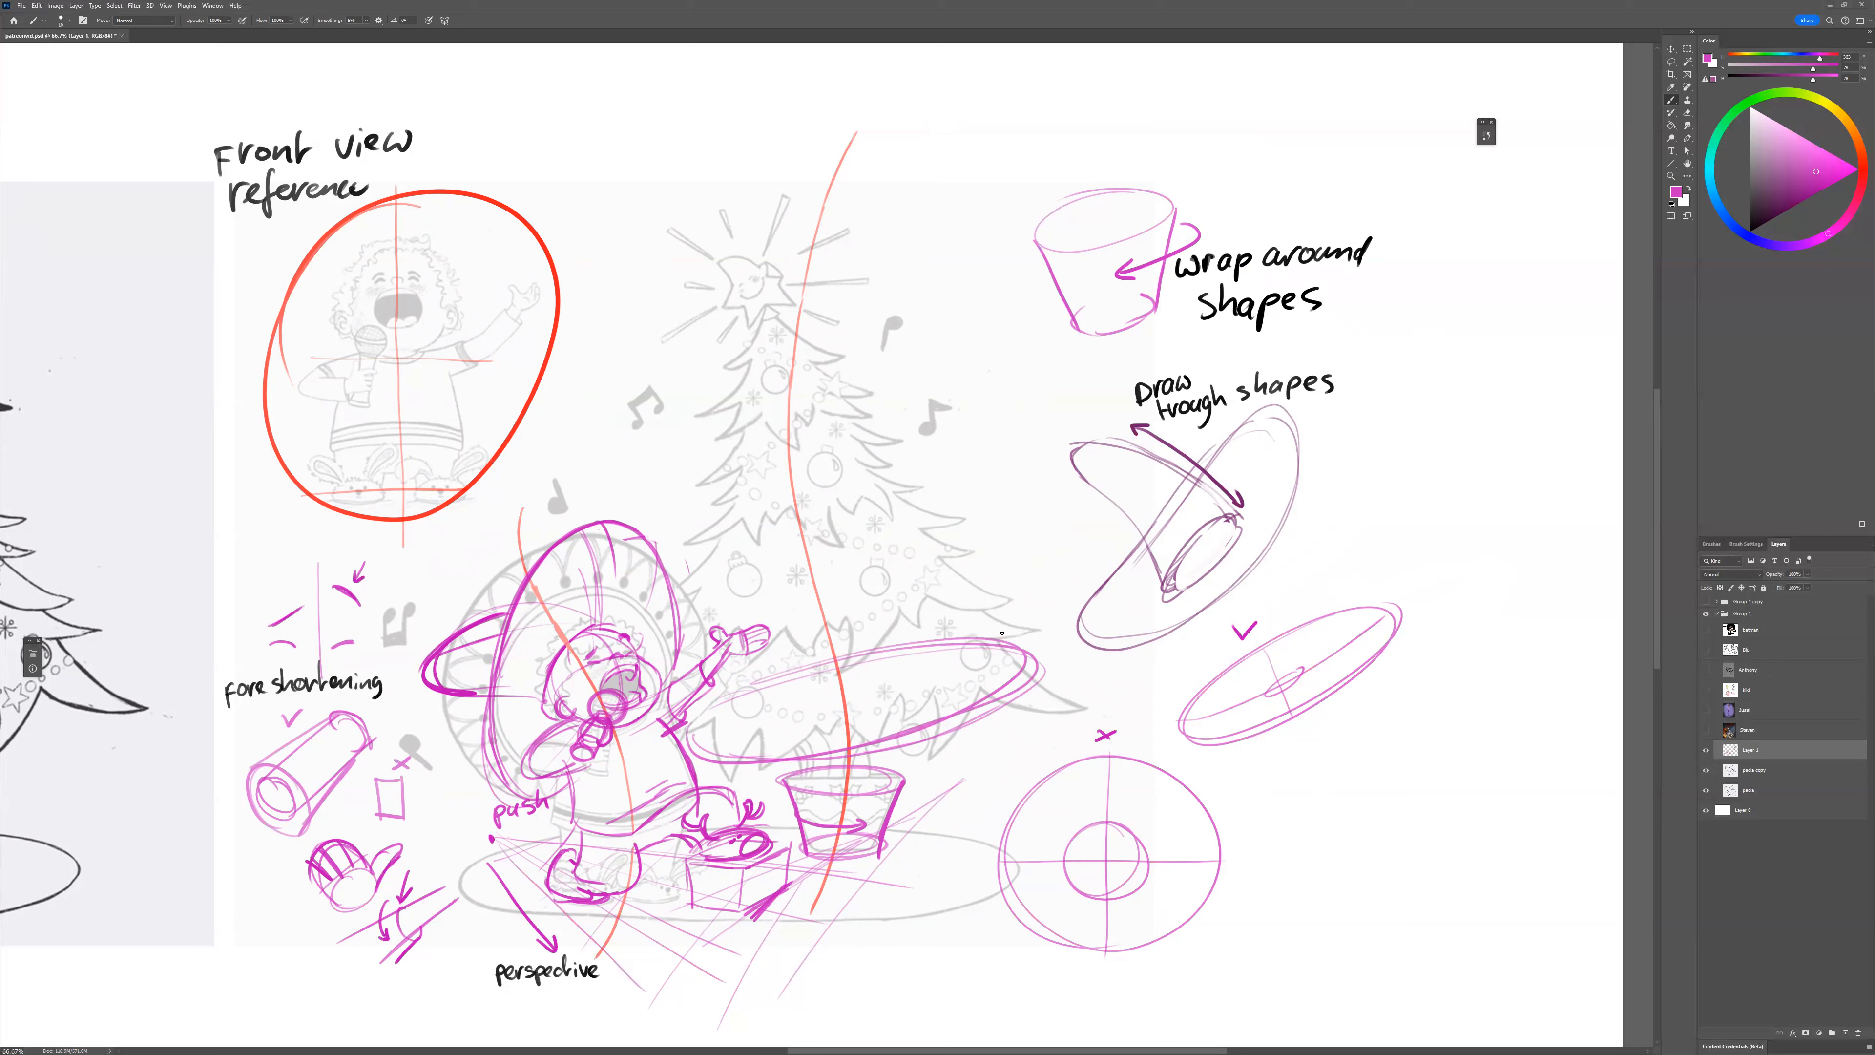
mouse_move(1014, 625)
mouse_down()
mouse_move(898, 466)
mouse_move(824, 226)
mouse_move(829, 177)
mouse_move(746, 327)
mouse_up()
mouse_move(721, 405)
mouse_down()
mouse_move(682, 605)
mouse_move(702, 759)
mouse_up()
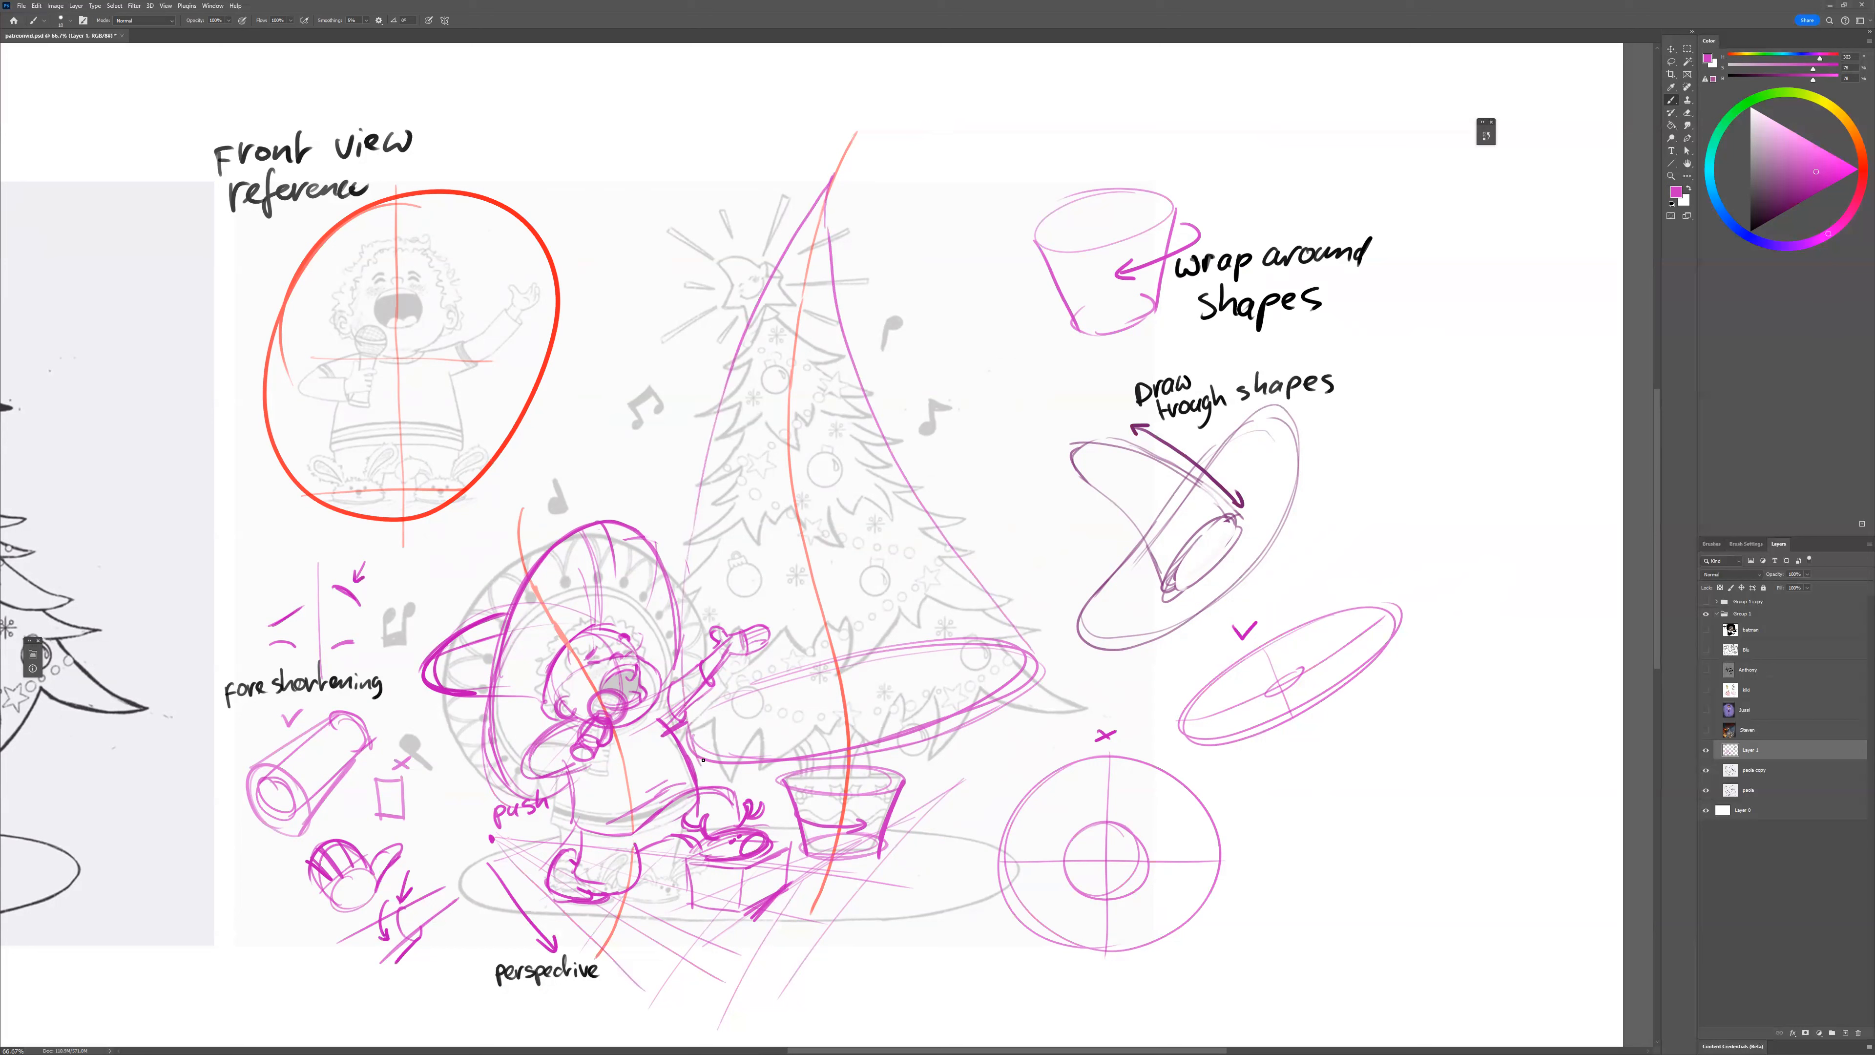
Add ellipses wrapping around the cone at several heights up to its tip.
mouse_move(794, 566)
mouse_down()
mouse_move(983, 600)
mouse_move(766, 577)
mouse_move(847, 641)
mouse_move(960, 565)
mouse_up()
mouse_move(900, 474)
mouse_down()
mouse_move(775, 455)
mouse_move(919, 476)
mouse_move(808, 456)
mouse_up()
mouse_move(852, 368)
mouse_down()
mouse_move(744, 404)
mouse_move(808, 364)
mouse_move(804, 414)
mouse_up()
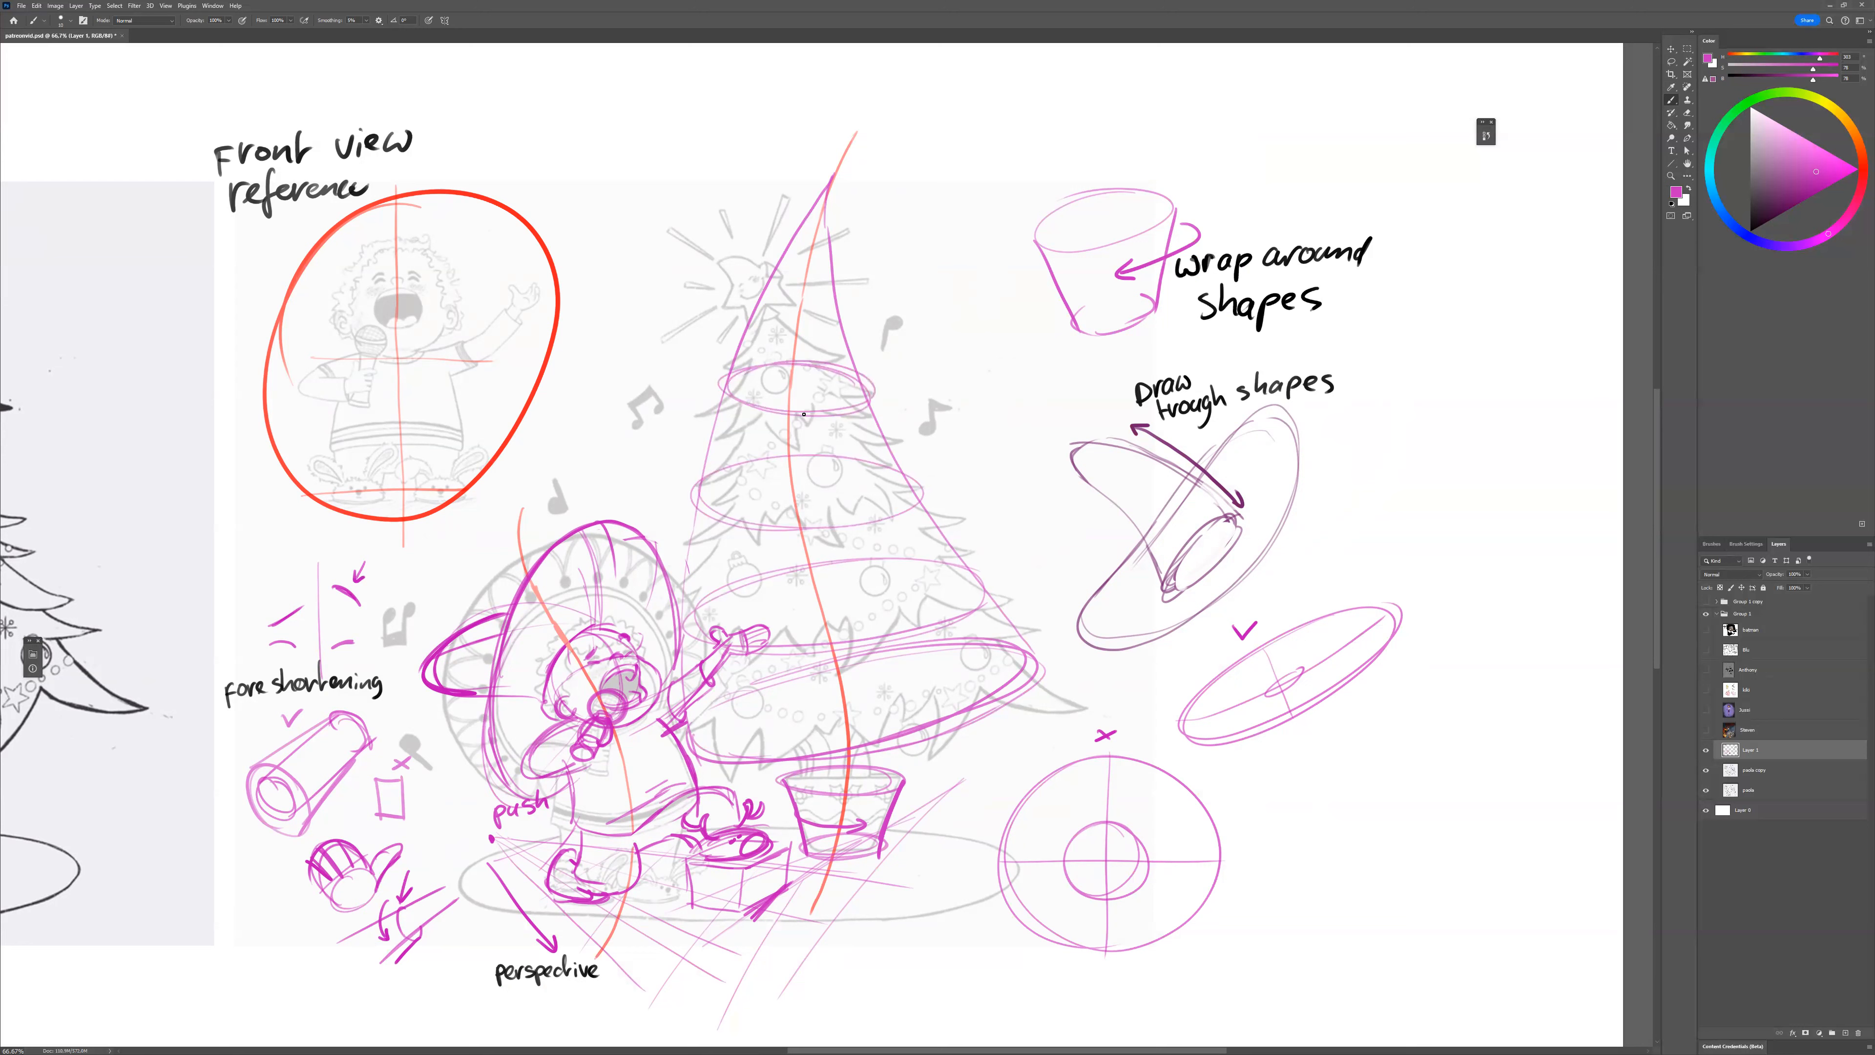
mouse_move(824, 279)
mouse_down()
mouse_move(772, 279)
mouse_move(838, 272)
mouse_up()
Erase the cone's tip and redraw the tree's sides with stronger lines.
mouse_move(822, 186)
mouse_down()
mouse_move(795, 308)
mouse_move(804, 355)
mouse_move(849, 366)
mouse_move(894, 472)
mouse_up()
key(e)
key(b)
drag(702, 613, 800, 352)
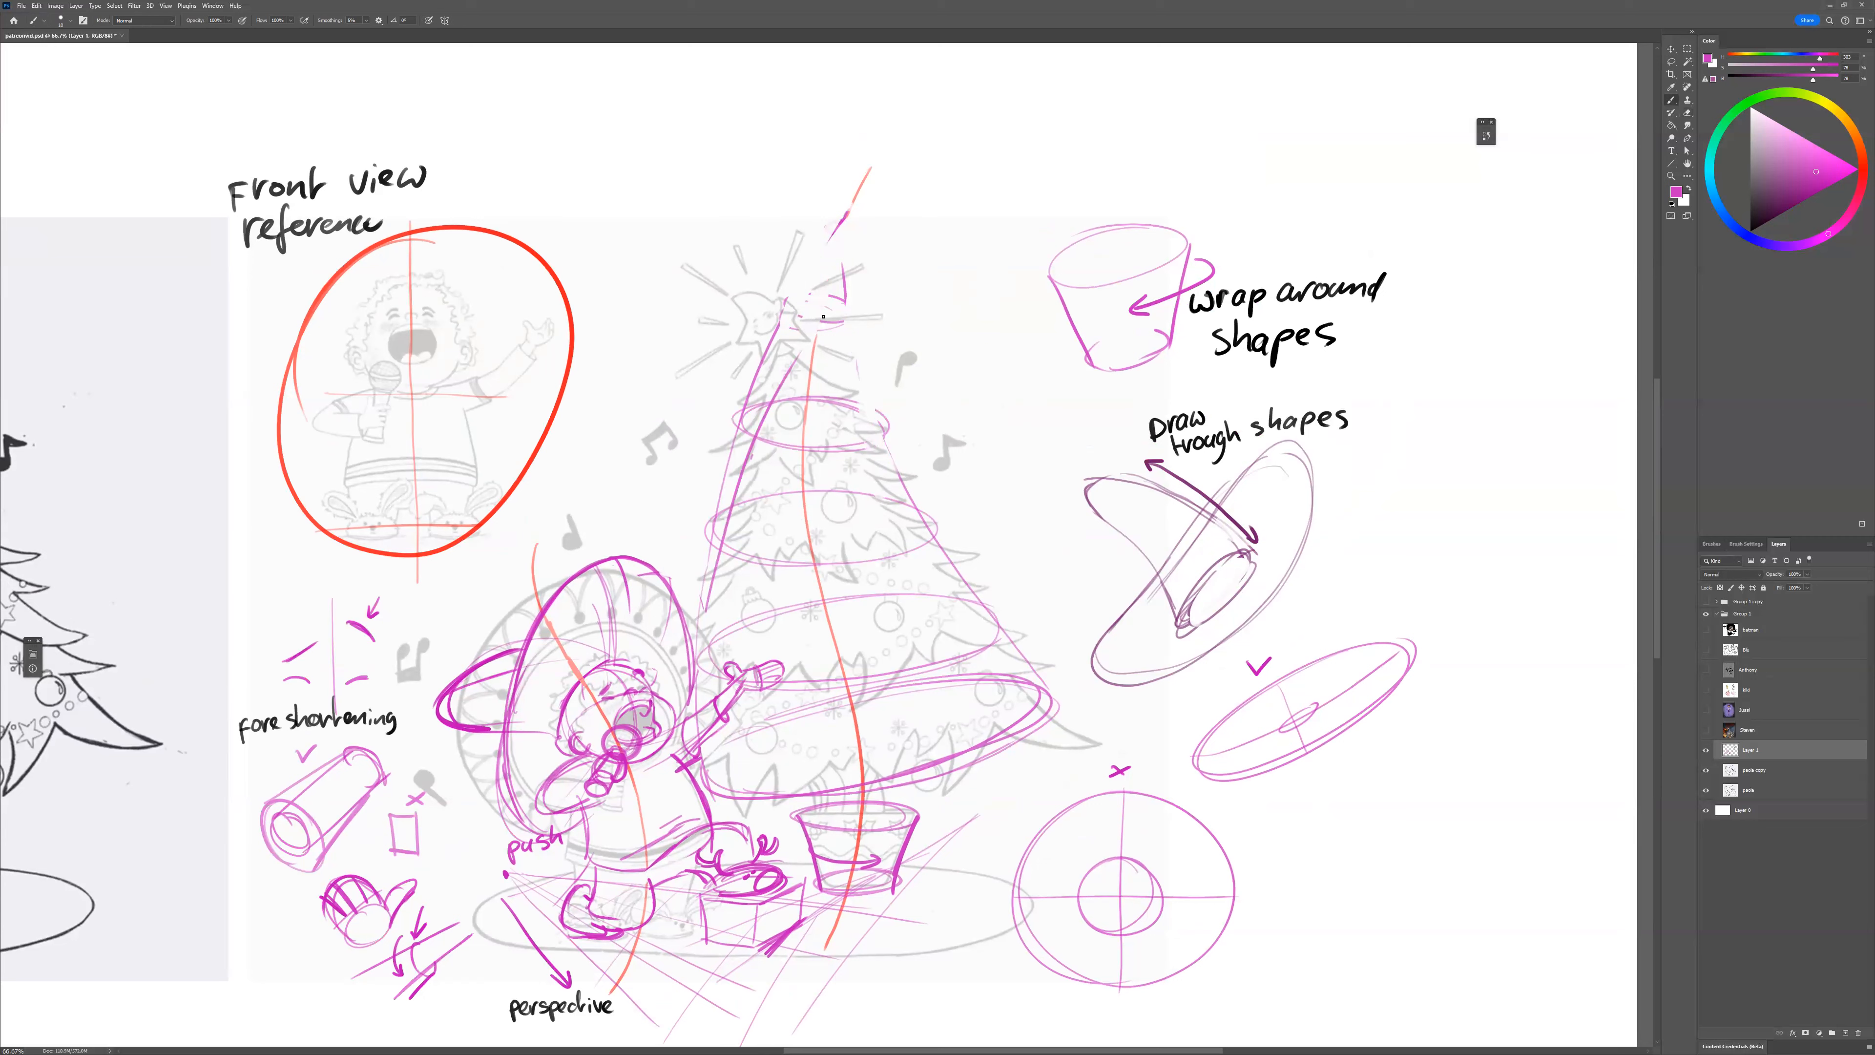
drag(750, 453, 882, 464)
Draw a star on top of the tree with an arrow running down from it towards the singer.
mouse_move(834, 343)
mouse_down()
mouse_move(973, 596)
mouse_move(833, 347)
mouse_move(812, 361)
mouse_move(830, 310)
mouse_up()
mouse_move(834, 360)
mouse_down()
mouse_move(806, 270)
mouse_move(860, 340)
mouse_move(851, 300)
mouse_move(871, 302)
mouse_move(847, 296)
mouse_move(870, 300)
mouse_move(836, 260)
mouse_move(846, 285)
mouse_move(678, 436)
mouse_up()
key(ctrl+z)
mouse_move(834, 297)
mouse_down()
mouse_move(694, 479)
mouse_move(710, 471)
mouse_up()
drag(836, 312, 854, 333)
mouse_move(799, 508)
mouse_down()
mouse_move(865, 222)
mouse_move(834, 224)
mouse_up()
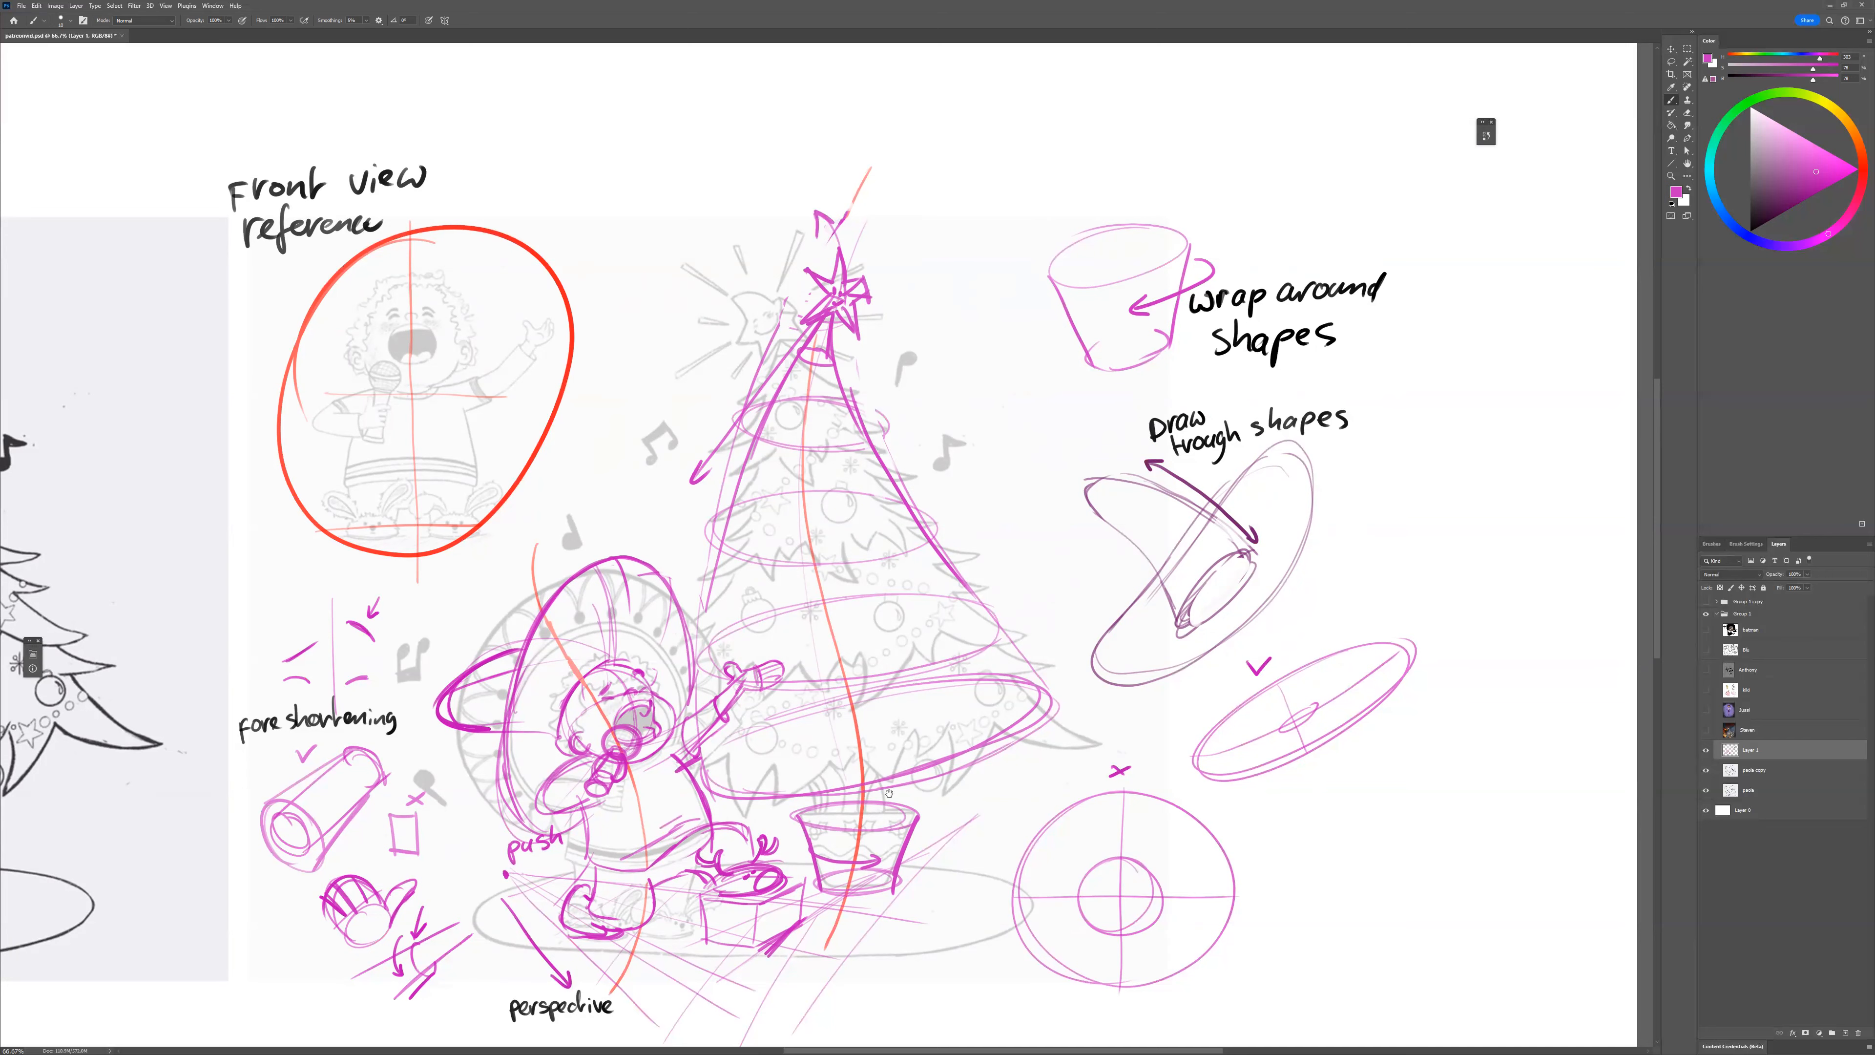
Draw a long curved black arrow rising alongside the tree and handwrite "gesture" and "solid" next to it.
scroll(971, 579, down, 1)
scroll(987, 546, right, 1)
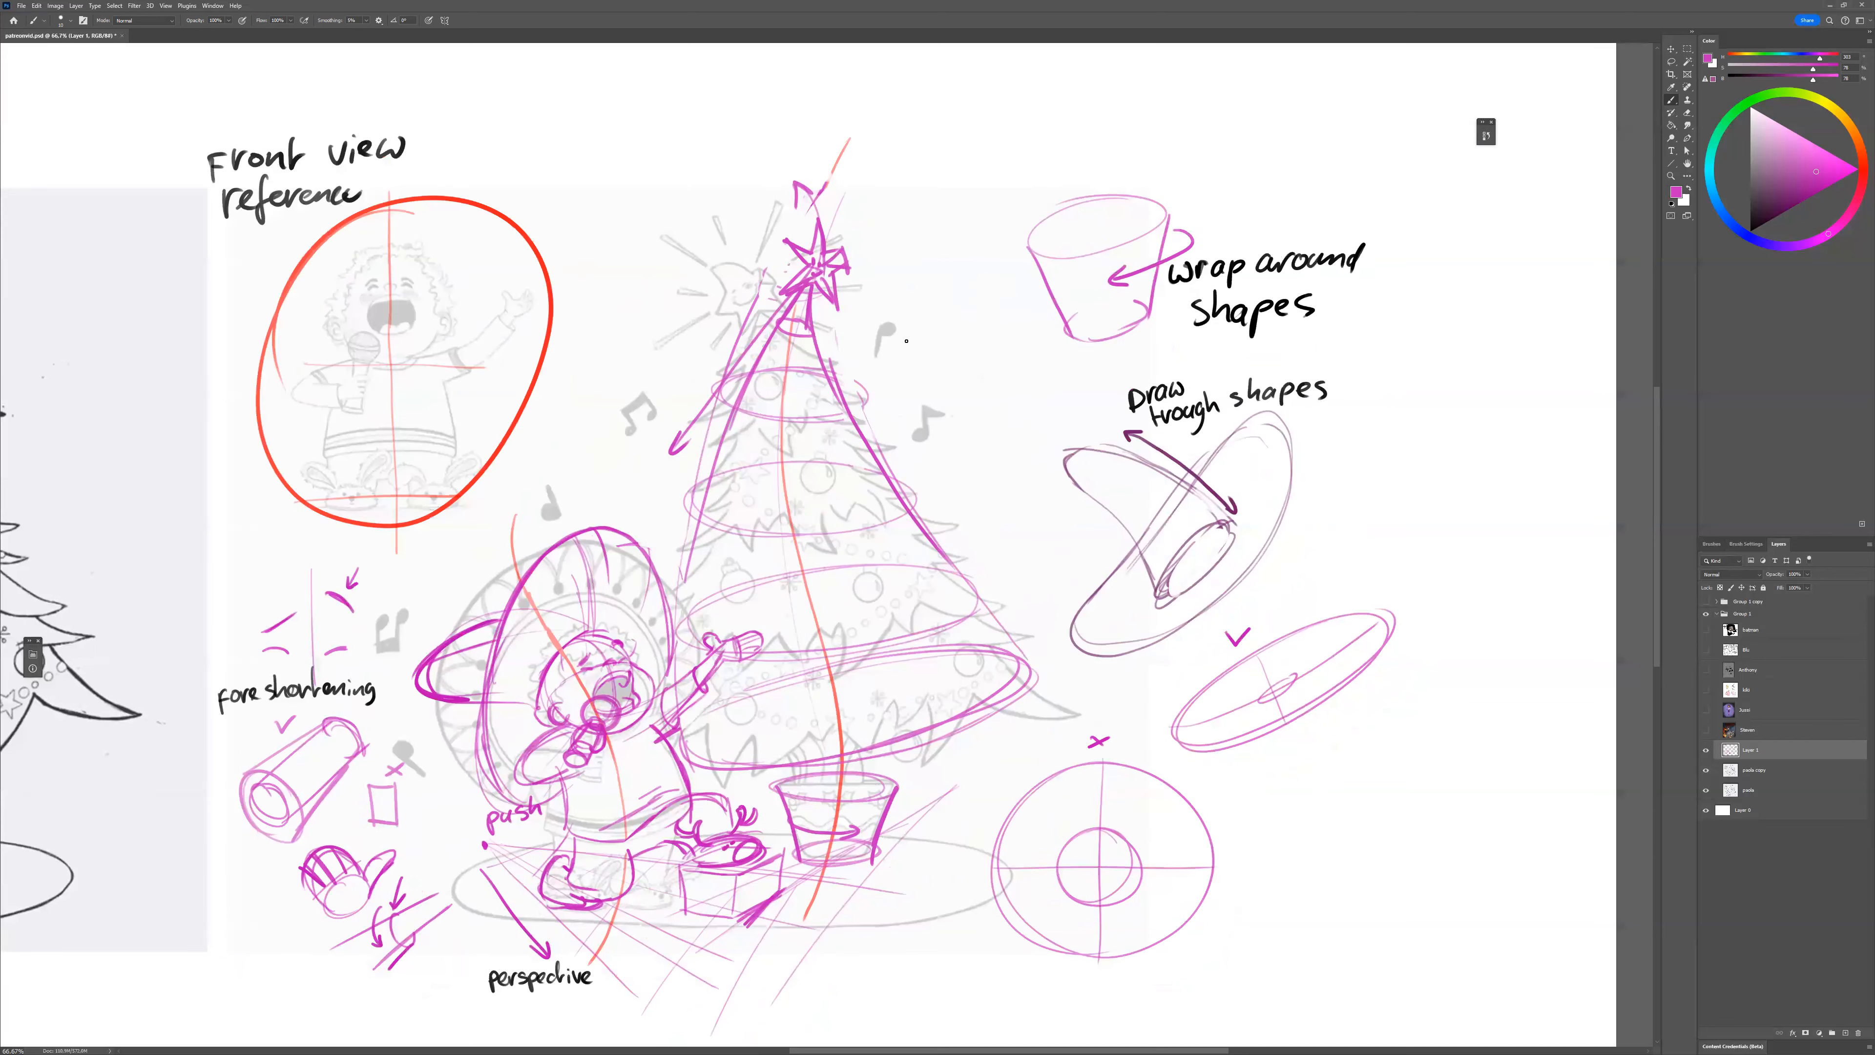
click(1729, 75)
mouse_move(1032, 596)
mouse_down()
mouse_move(908, 244)
mouse_move(915, 260)
mouse_up()
drag(952, 320, 942, 347)
mouse_move(964, 319)
mouse_down()
mouse_move(1036, 319)
mouse_move(960, 383)
mouse_up()
drag(986, 370, 1016, 369)
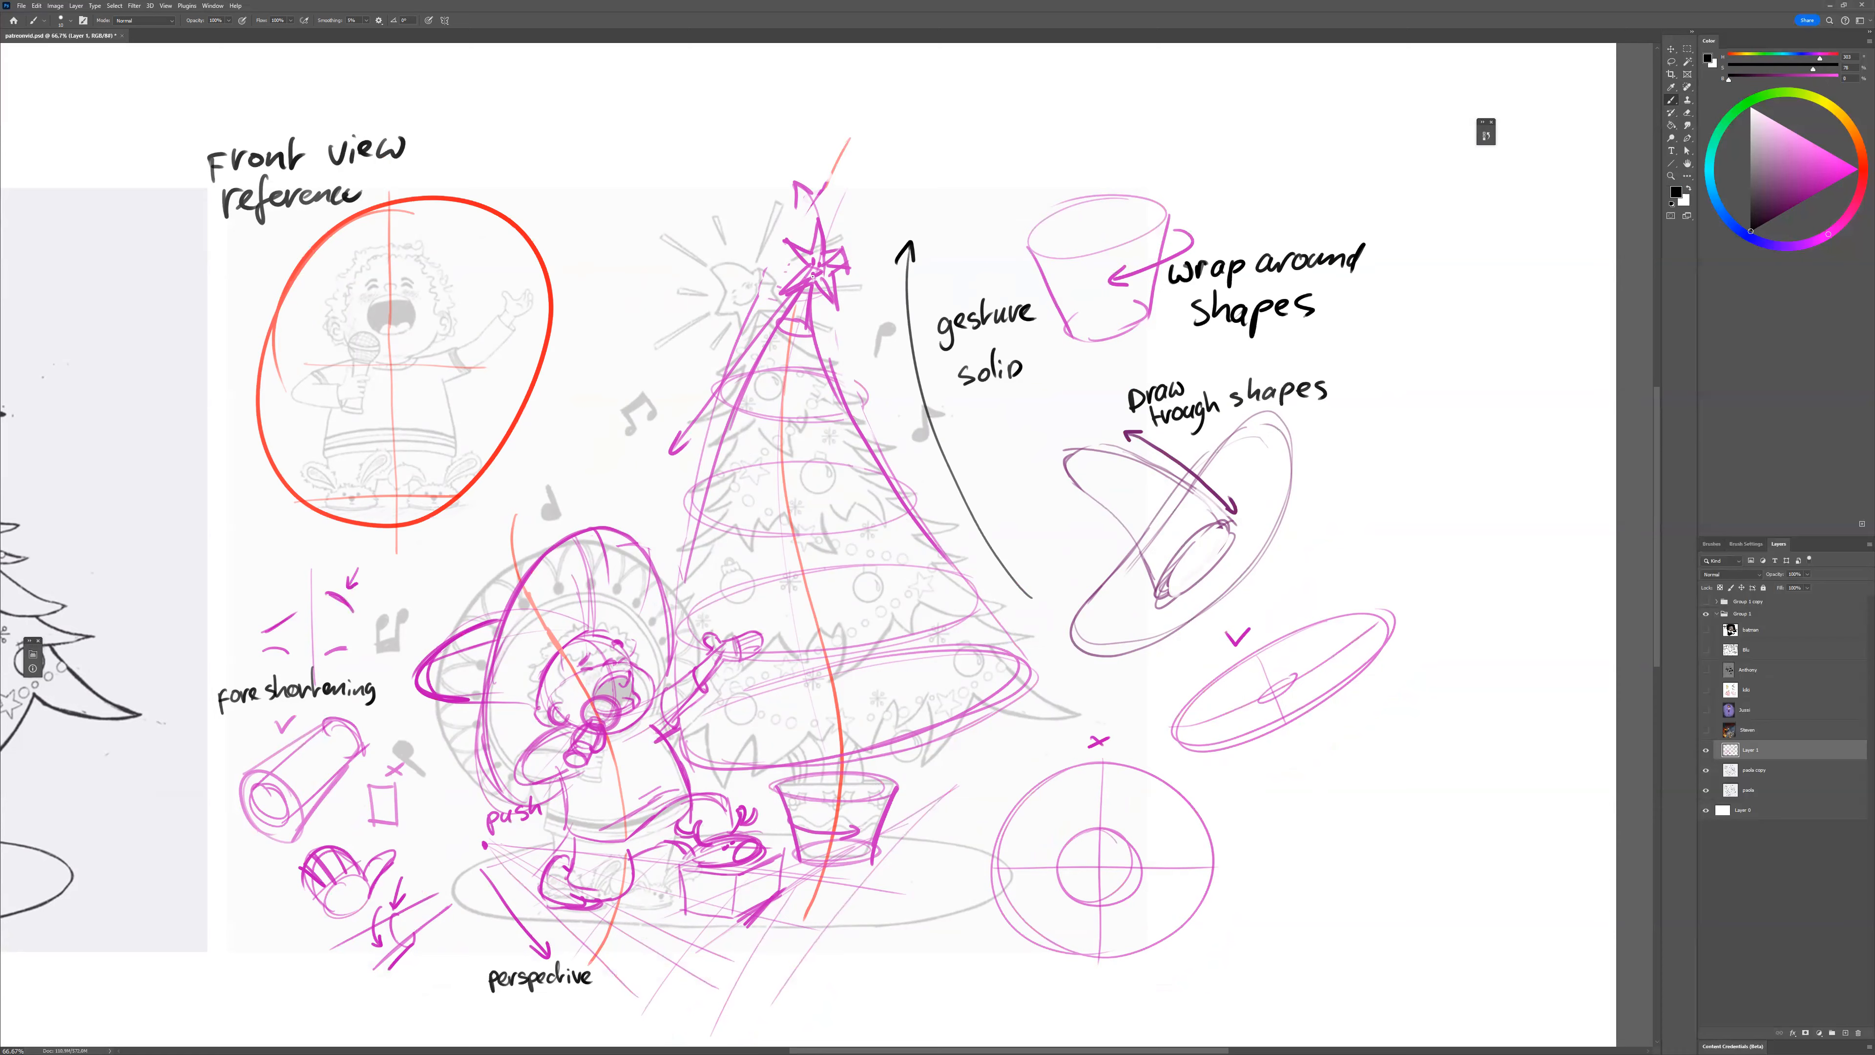
Draw the tree's top foliage tier in black with a scalloped edge, plus the near side of the second tier.
drag(1215, 645, 1249, 647)
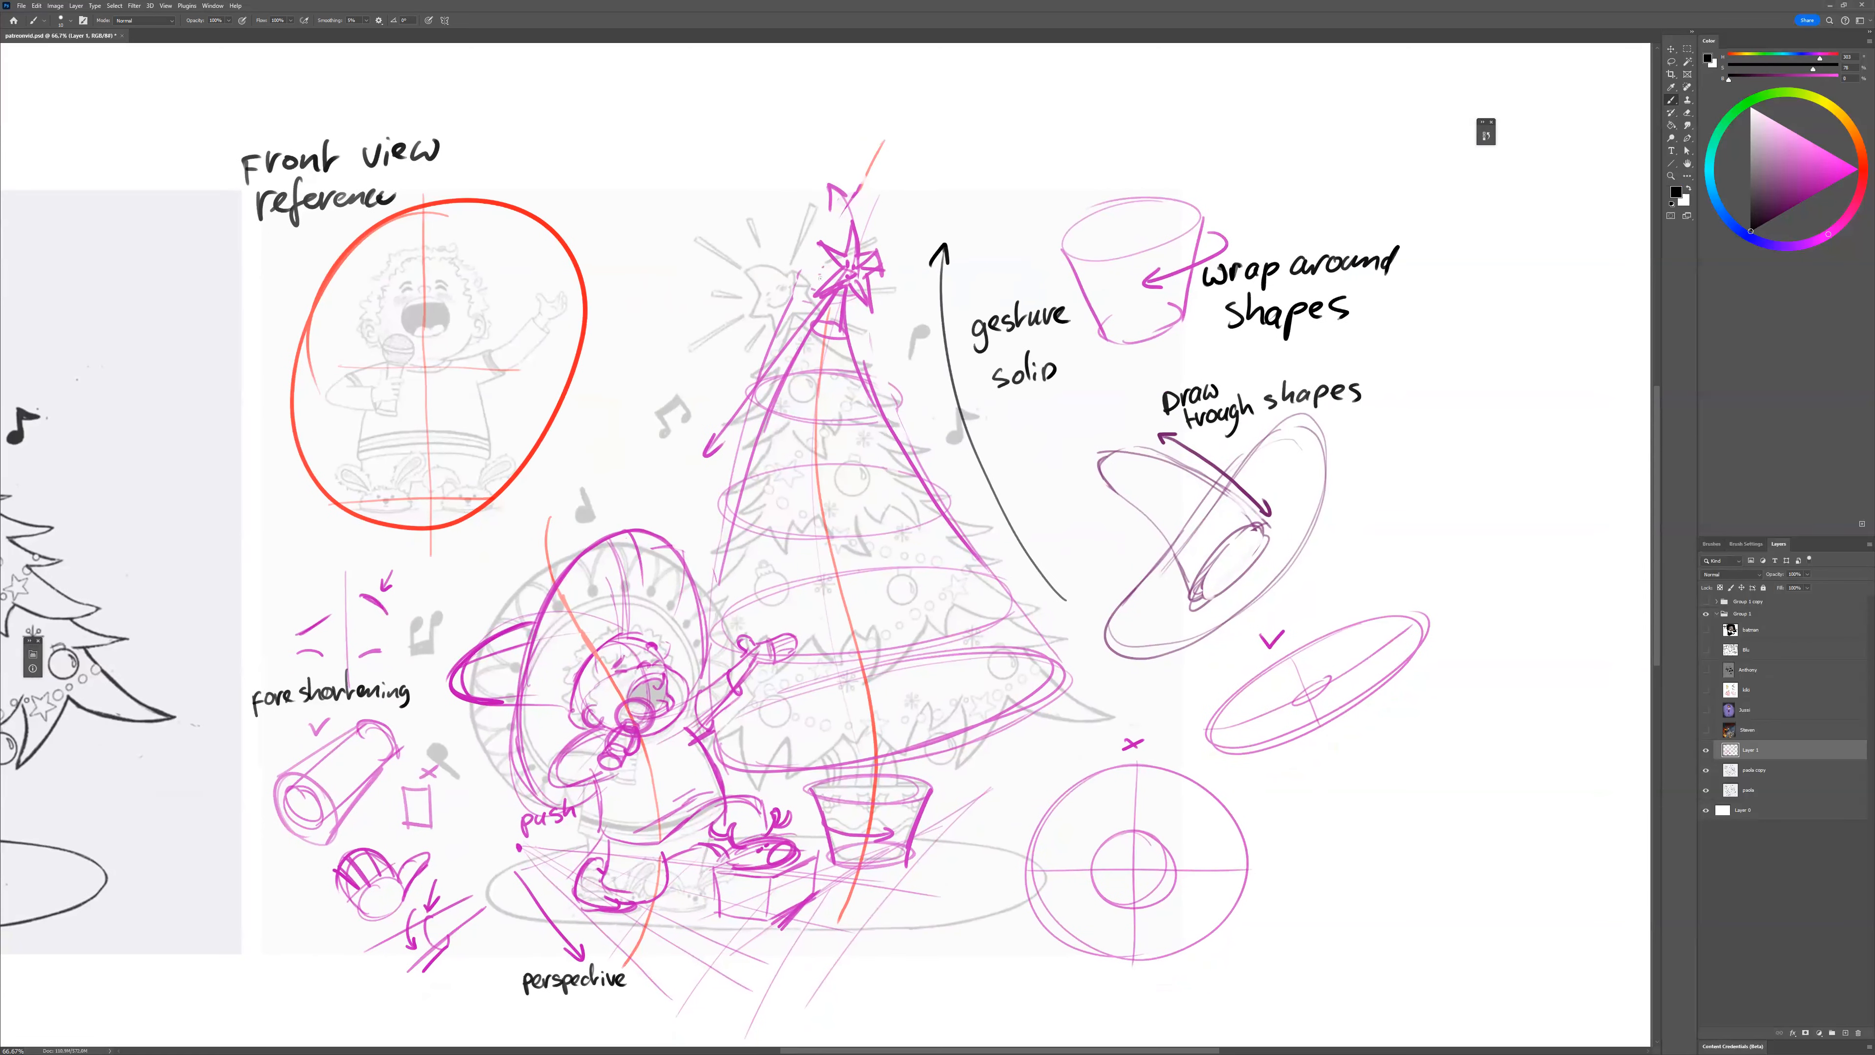
mouse_move(829, 308)
mouse_down()
mouse_move(741, 405)
mouse_move(894, 434)
mouse_move(919, 414)
mouse_move(848, 328)
mouse_move(919, 415)
mouse_up()
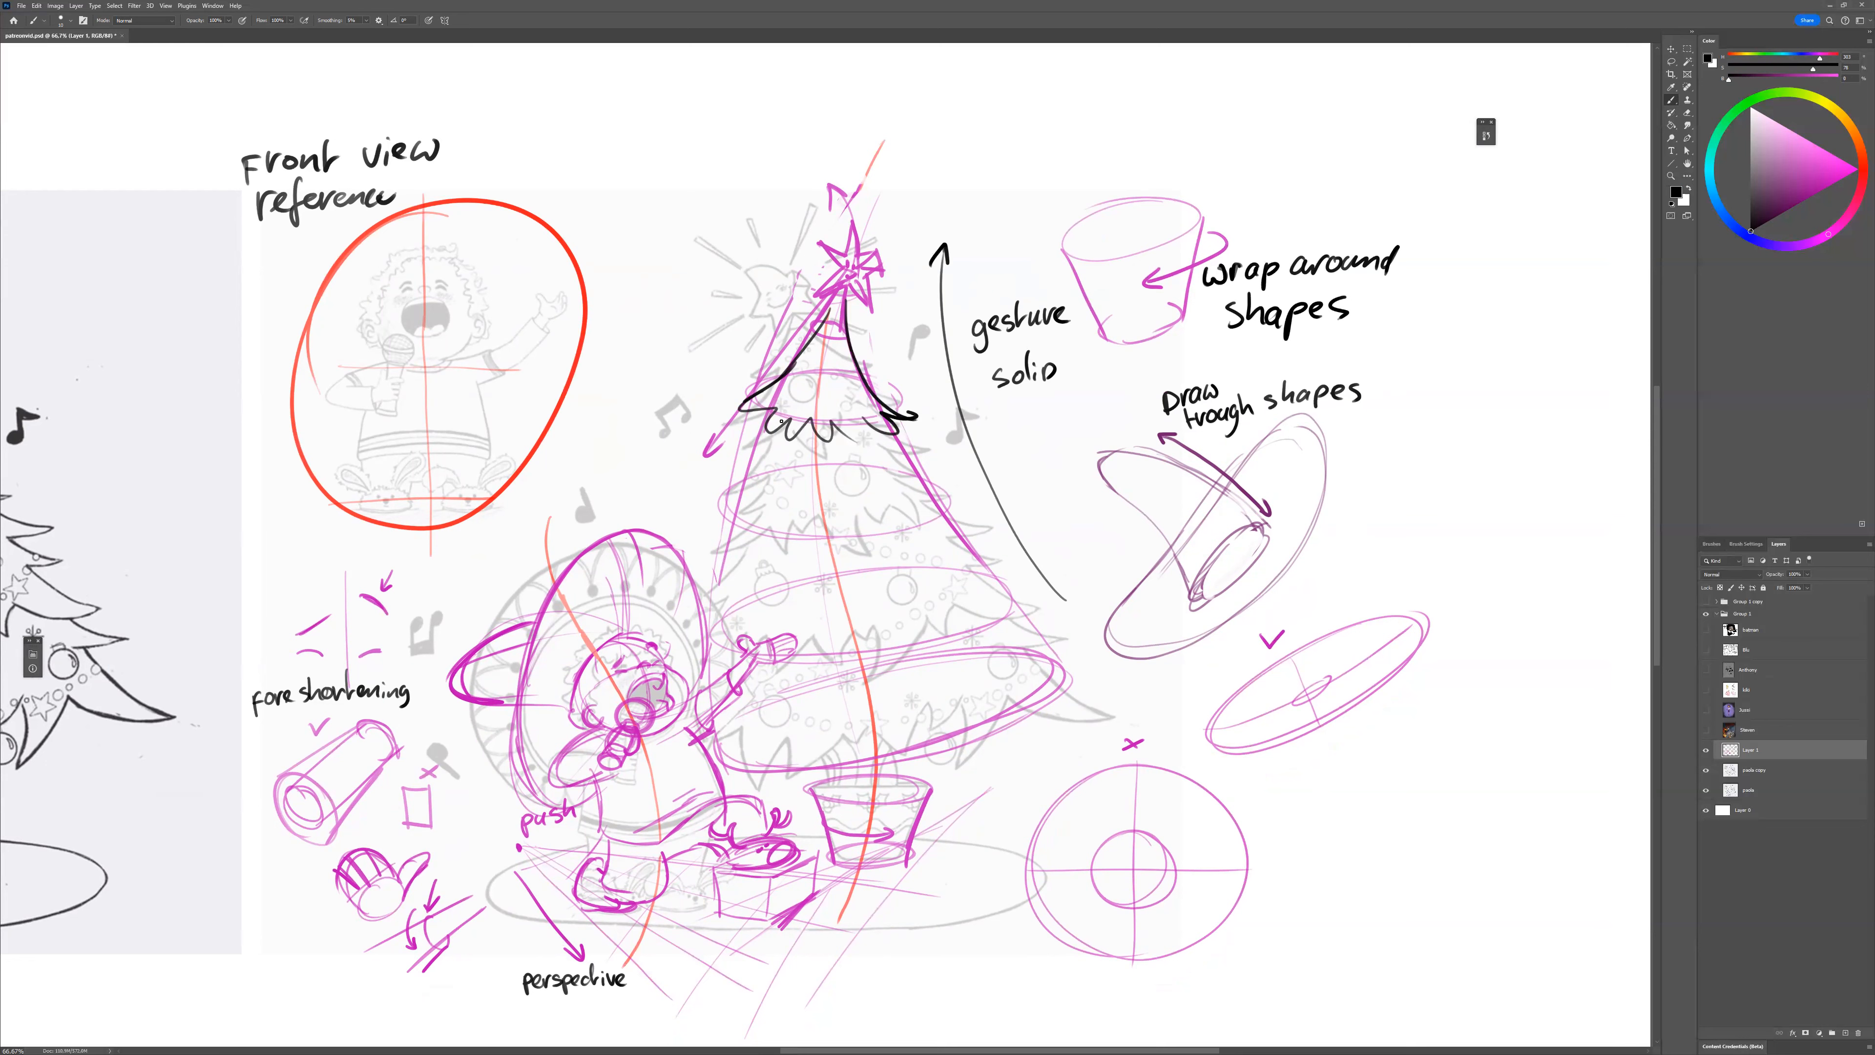
mouse_move(782, 429)
mouse_down()
mouse_move(706, 510)
mouse_move(782, 547)
mouse_move(807, 527)
mouse_up()
Select the stray outline around the tree's lower outer branches, delete it and clear the selection.
key(w)
click(954, 619)
key(l)
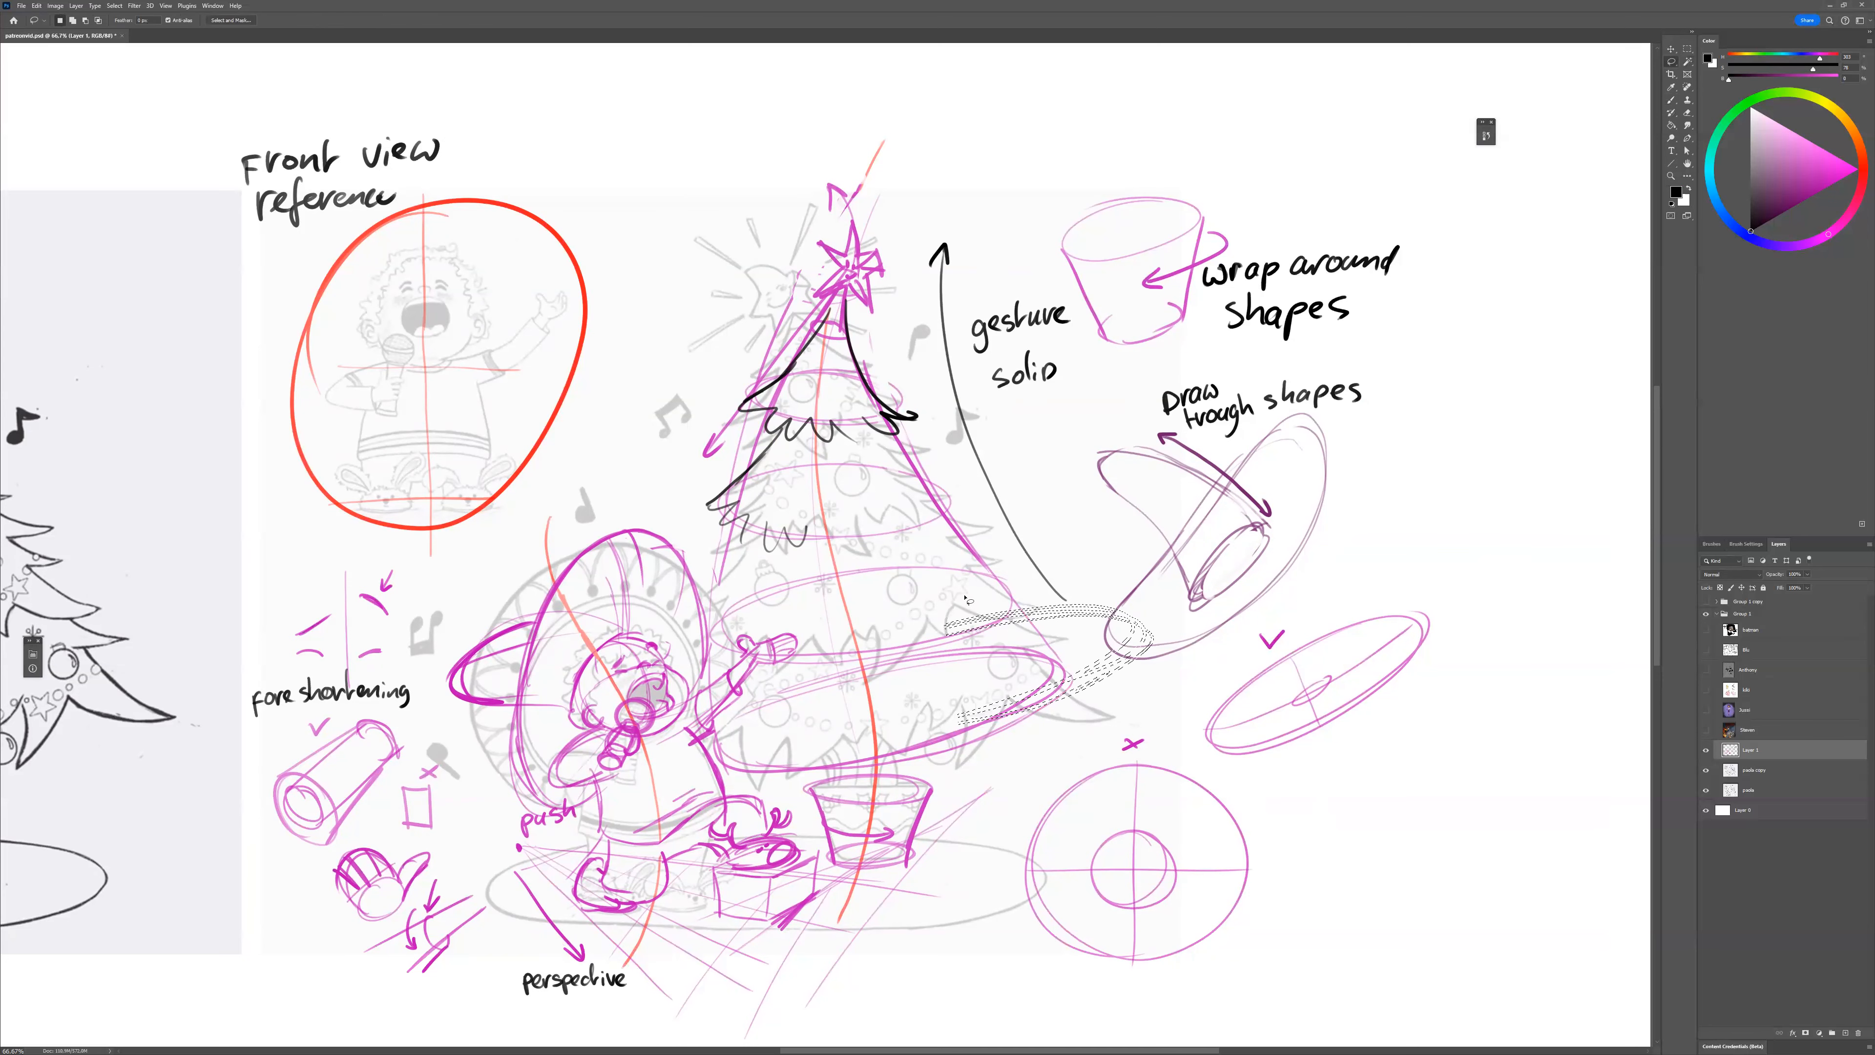
key(Delete)
key(ctrl+d)
Draw the lower foliage tiers in black with zigzag edges wrapping around the cone, and an arrow pointing at the outer branch tip.
key(b)
mouse_move(738, 667)
mouse_down()
mouse_move(1037, 561)
mouse_move(1022, 604)
mouse_up()
mouse_move(709, 775)
mouse_down()
mouse_move(1096, 659)
mouse_move(1011, 724)
mouse_move(941, 742)
mouse_up()
mouse_move(936, 507)
mouse_down()
mouse_move(1015, 563)
mouse_move(902, 631)
mouse_up()
mouse_move(1044, 566)
mouse_down()
mouse_move(1018, 603)
mouse_move(1076, 652)
mouse_move(1076, 575)
mouse_move(1114, 669)
mouse_move(833, 746)
mouse_move(749, 746)
mouse_up()
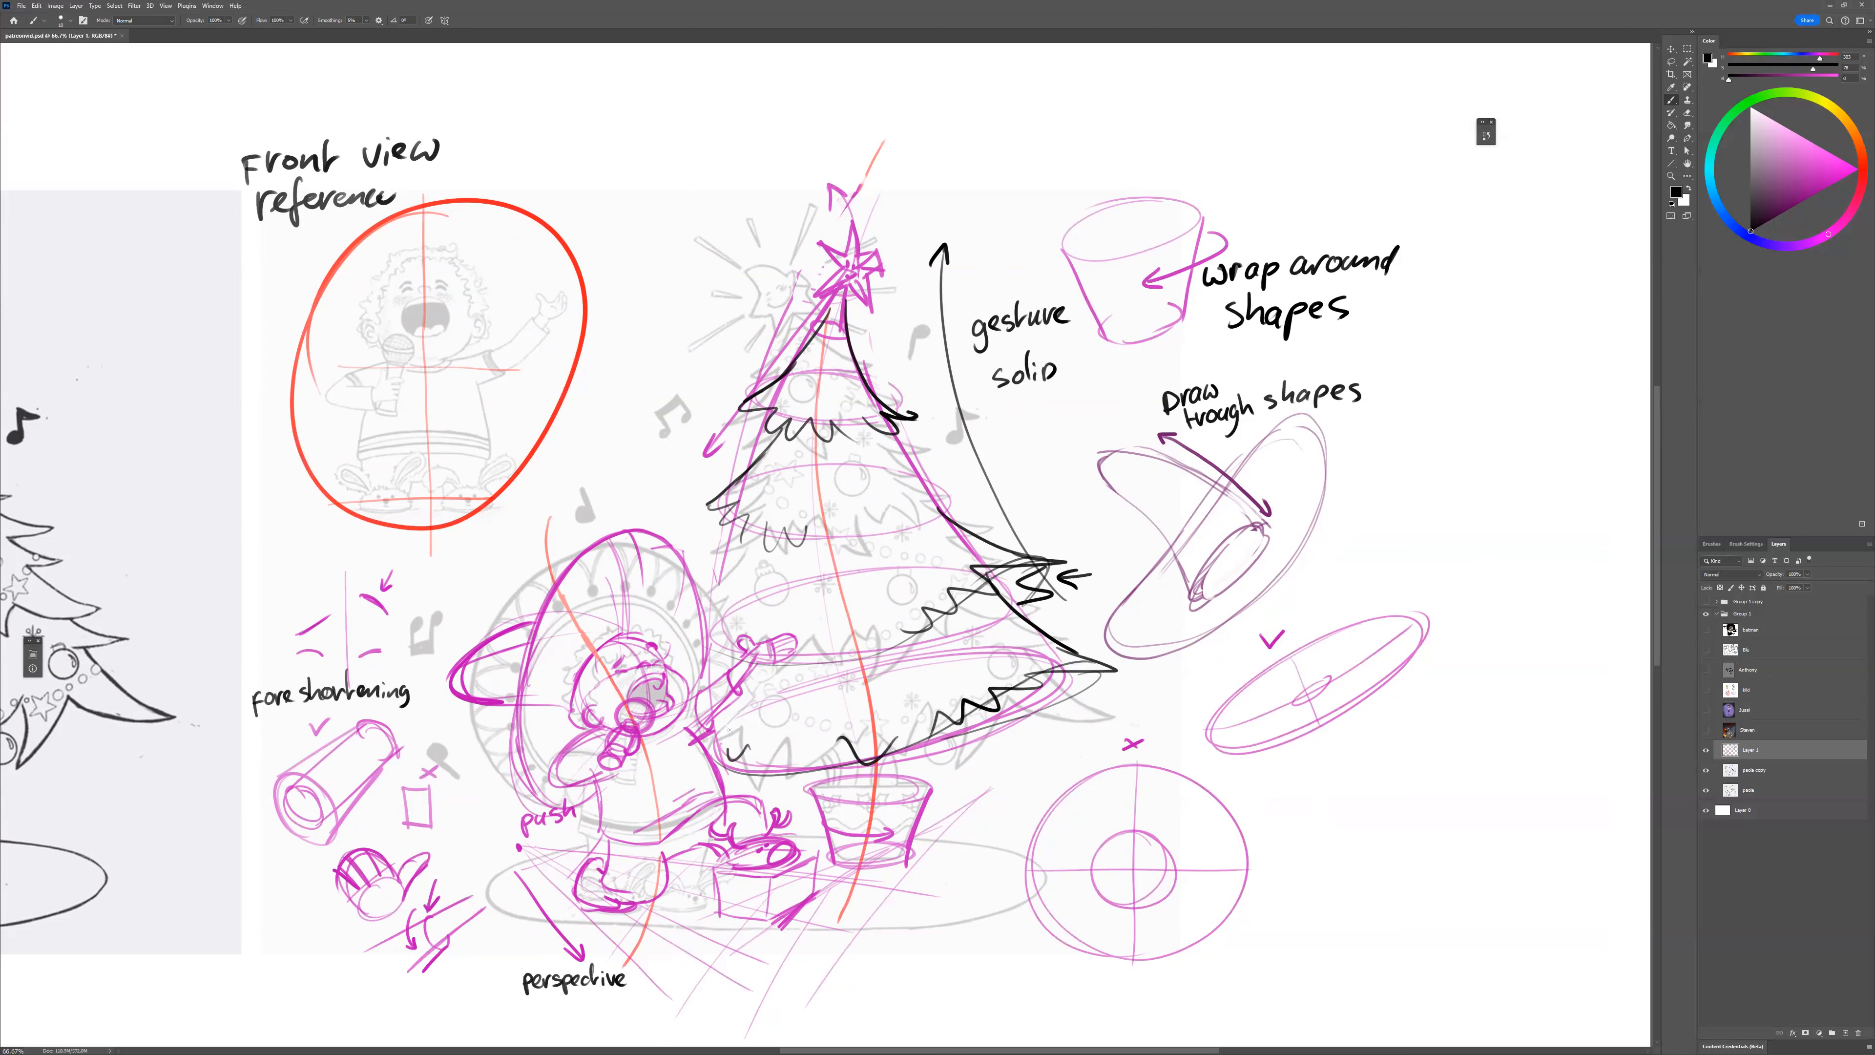
Draw a black arrow wrapping around the tree and a broken guide line arcing past the music notes, with "dis" handwritten beside it.
mouse_move(754, 545)
mouse_down()
mouse_move(689, 593)
mouse_move(769, 569)
mouse_move(844, 599)
mouse_move(962, 506)
mouse_move(986, 511)
mouse_move(741, 488)
mouse_move(684, 438)
mouse_up()
drag(914, 886, 950, 875)
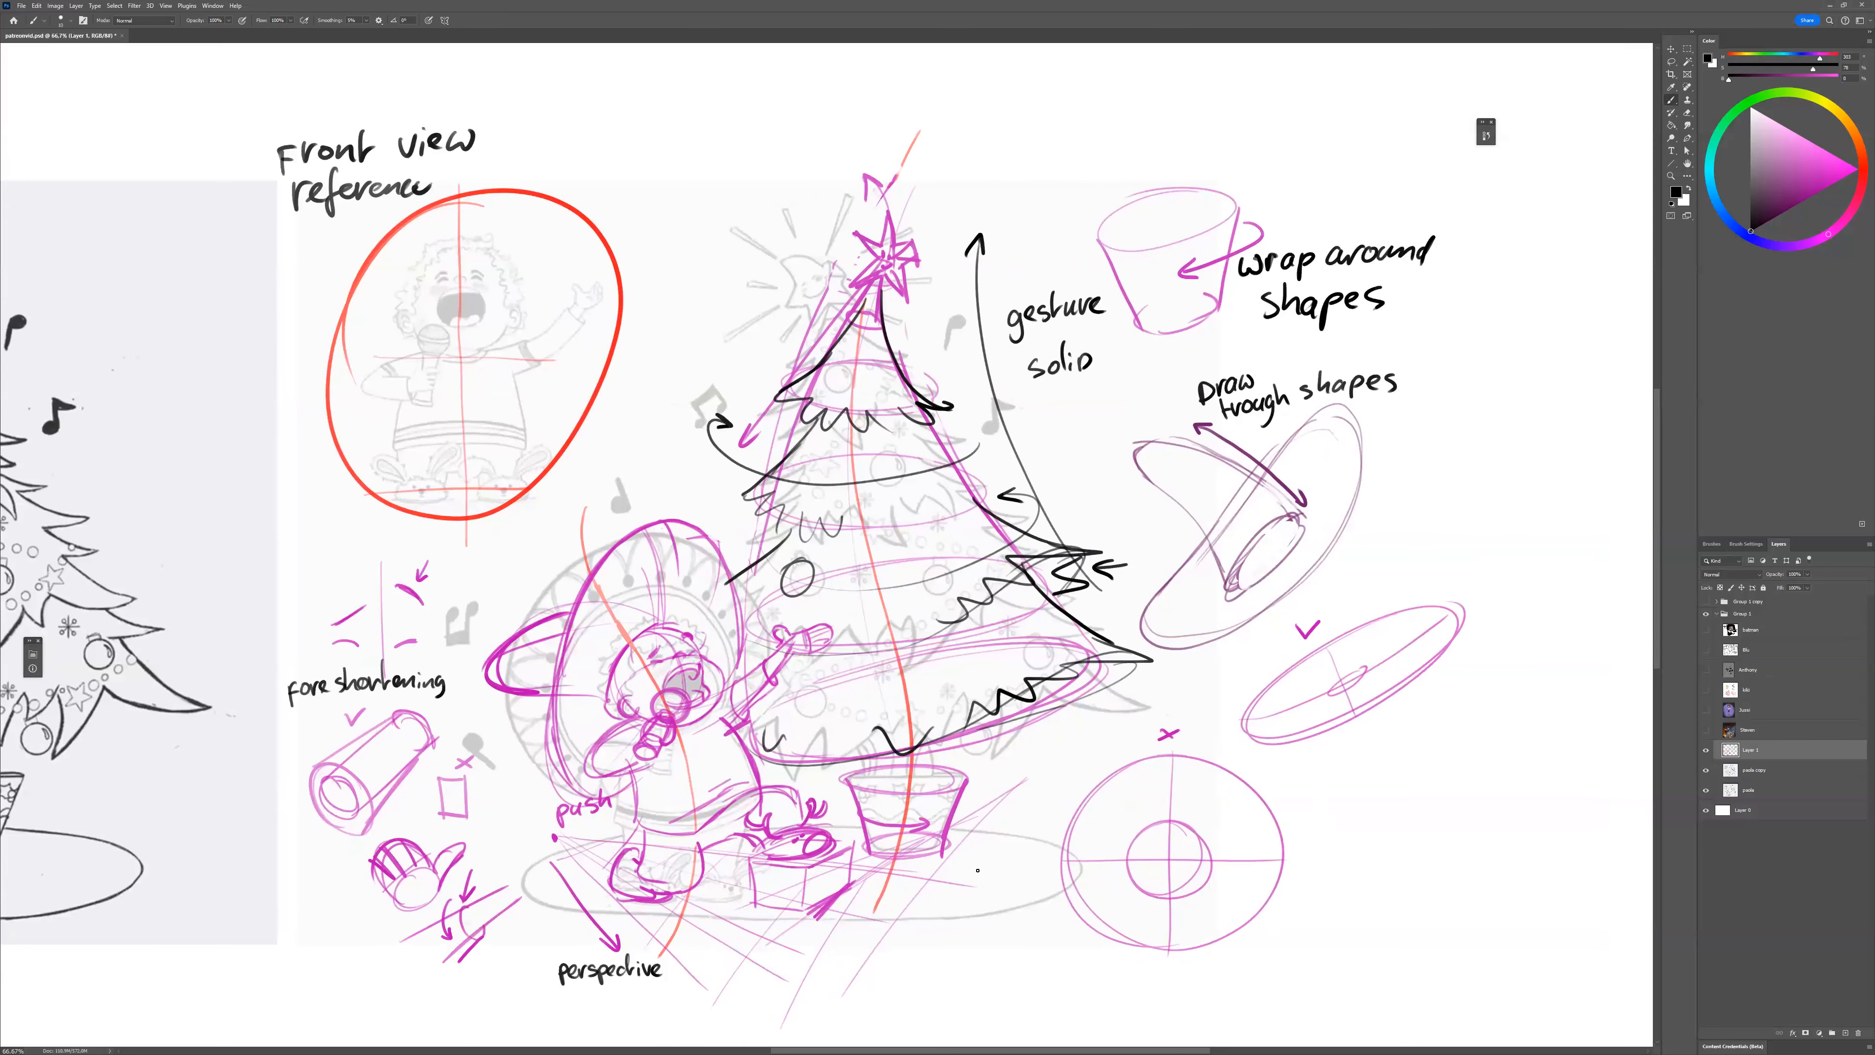
mouse_move(666, 448)
mouse_down()
mouse_move(501, 595)
mouse_move(473, 725)
mouse_up()
drag(577, 528, 497, 599)
drag(621, 444, 624, 456)
click(629, 434)
drag(627, 440, 632, 455)
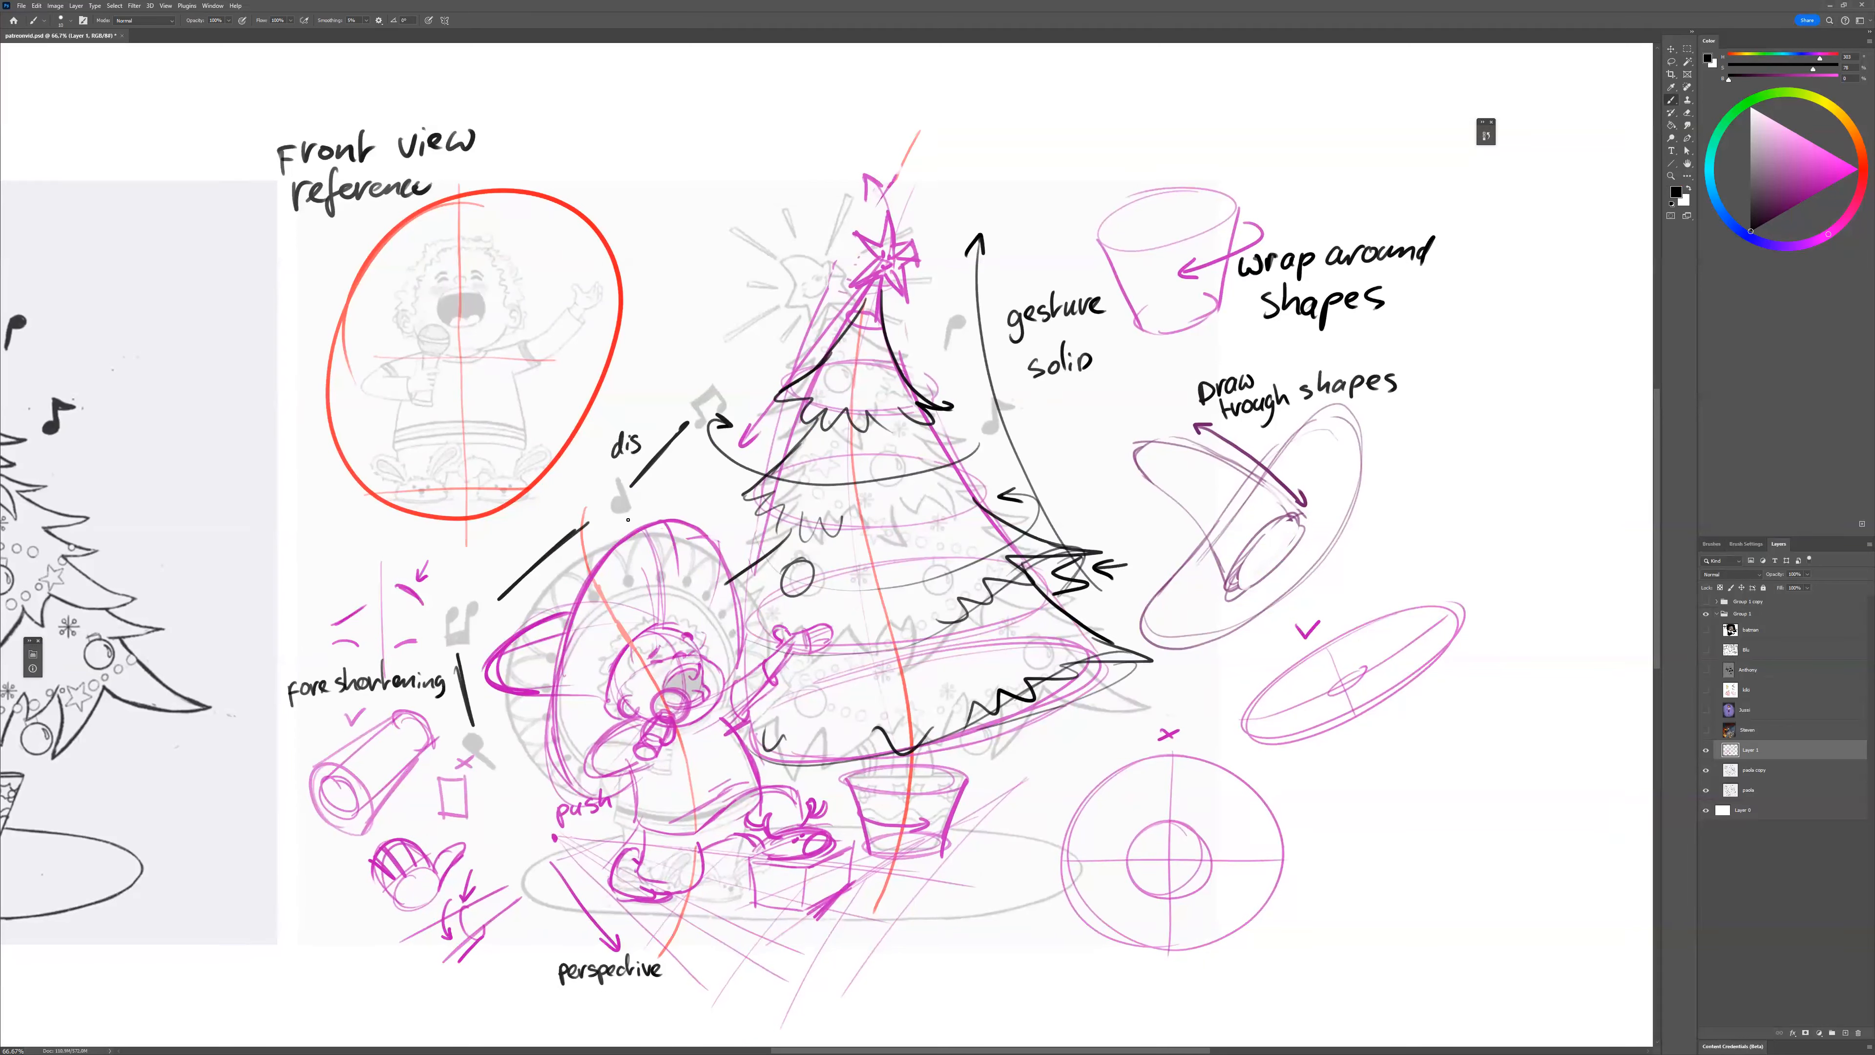
Draw small black music notes along the guide line curving around the singer's hat.
drag(671, 463, 678, 478)
mouse_move(685, 459)
mouse_down()
mouse_move(690, 482)
mouse_move(687, 461)
mouse_up()
drag(677, 477, 643, 505)
drag(453, 618, 453, 648)
mouse_move(471, 608)
mouse_down()
mouse_move(474, 643)
mouse_move(453, 616)
mouse_up()
drag(475, 739, 495, 769)
drag(483, 627, 484, 634)
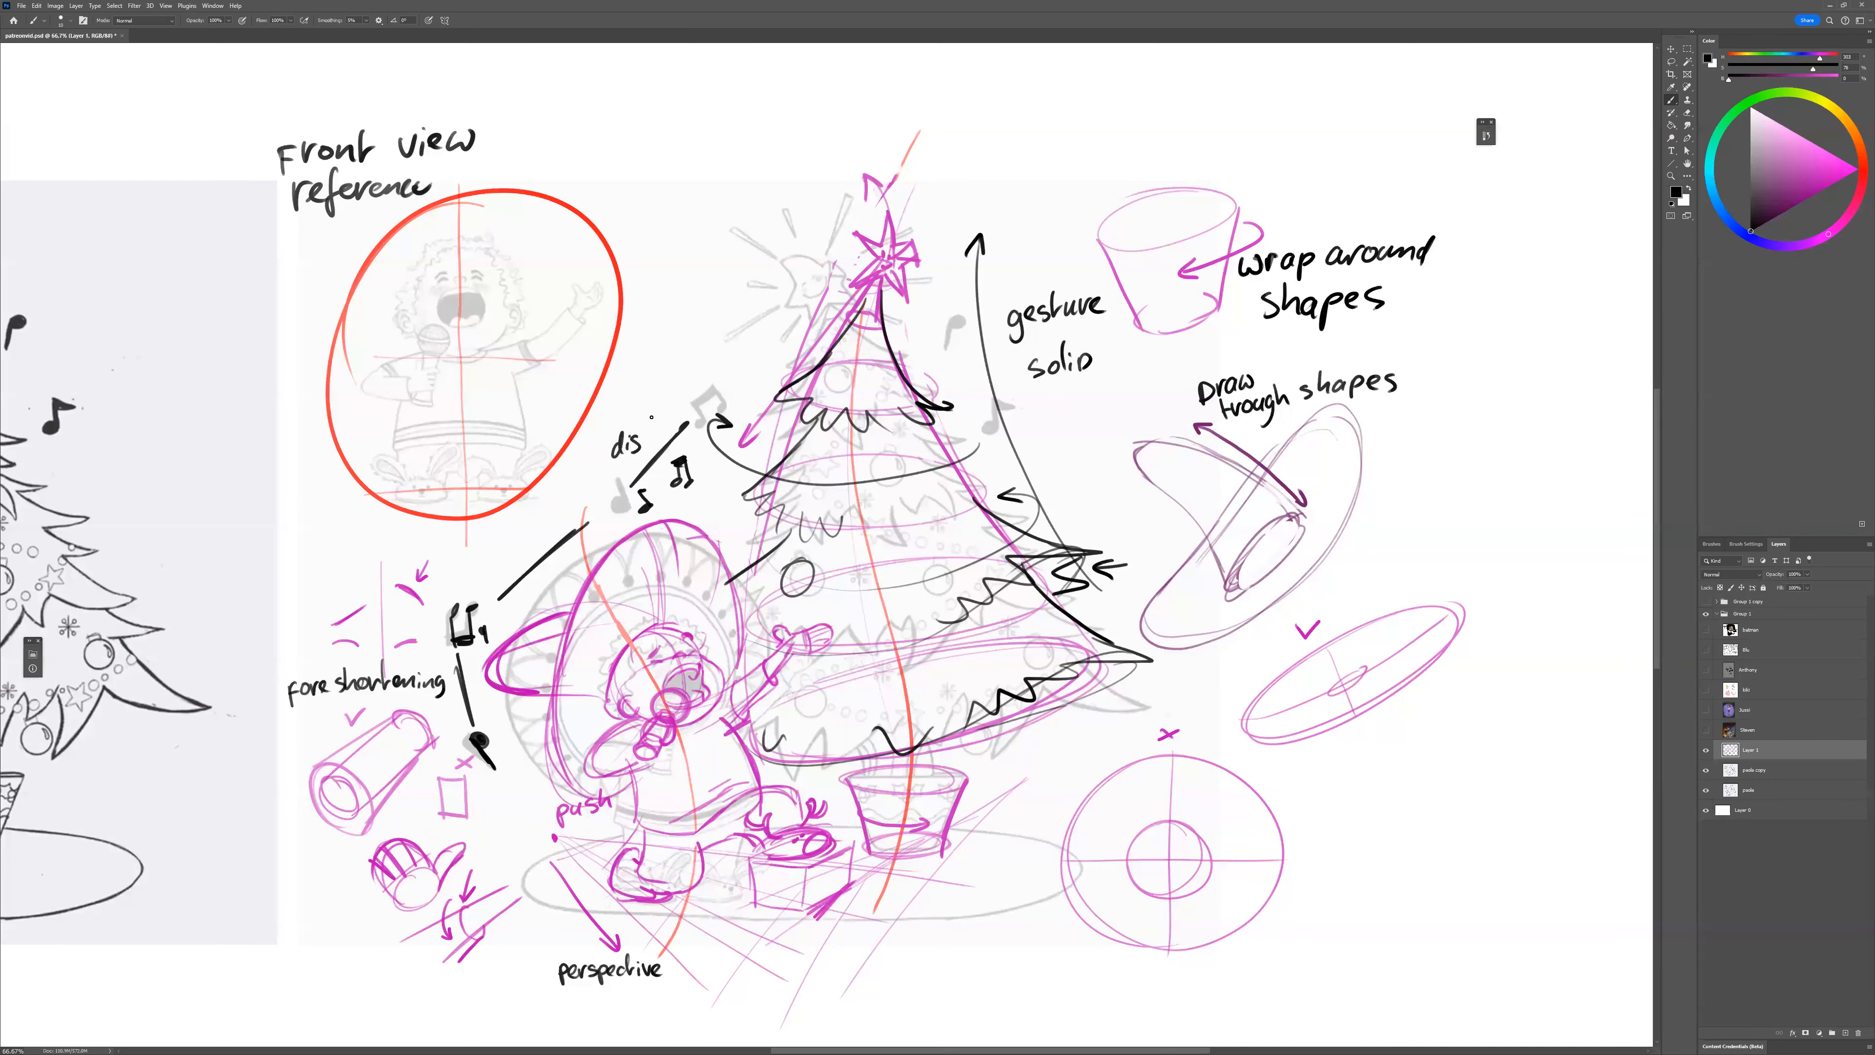
Draw a larger black beamed music note above the small ones and handwrite "RAndom" over it.
drag(651, 423, 647, 371)
drag(654, 378, 706, 387)
mouse_move(701, 389)
mouse_down()
mouse_move(654, 379)
mouse_move(679, 440)
mouse_up()
drag(669, 389, 655, 436)
drag(644, 416, 645, 422)
drag(639, 318, 639, 347)
mouse_move(639, 321)
mouse_down()
mouse_move(653, 343)
mouse_move(667, 333)
mouse_up()
drag(672, 345, 692, 342)
mouse_move(702, 310)
mouse_down()
mouse_move(704, 344)
mouse_move(714, 325)
mouse_move(746, 341)
mouse_up()
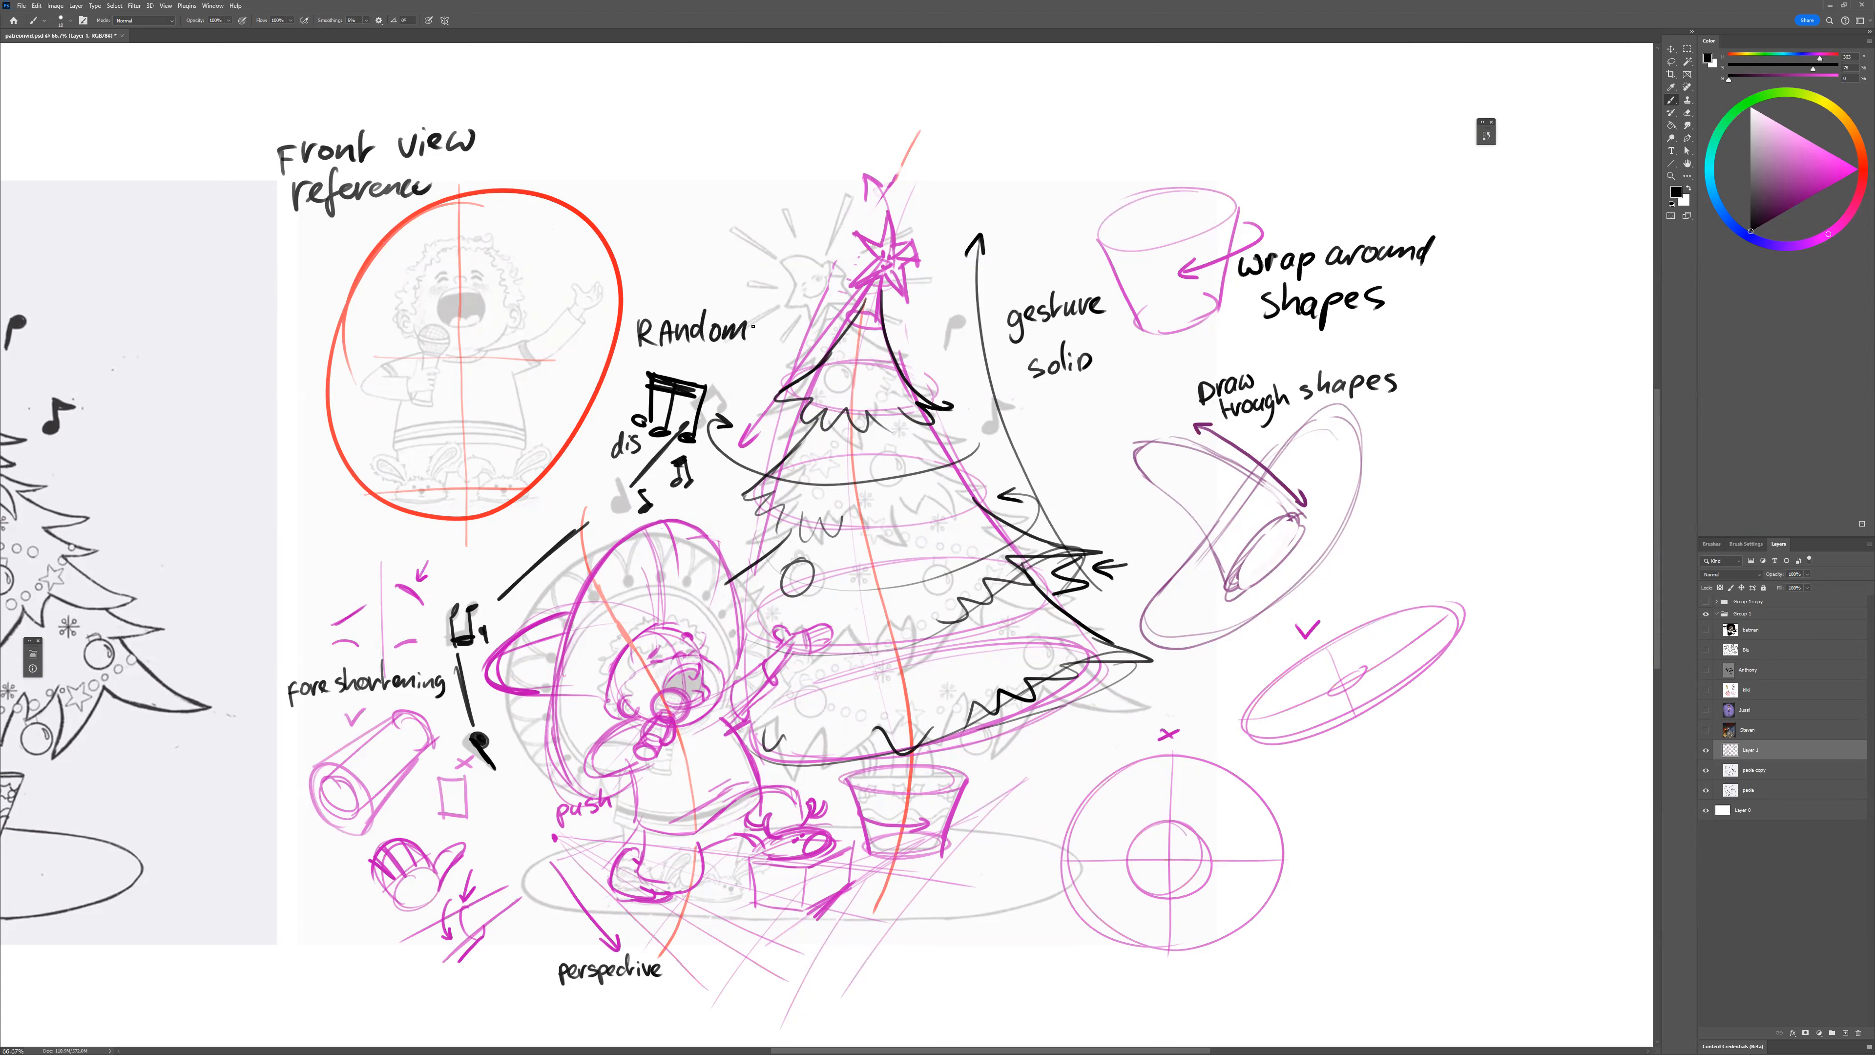
Group and hide the Christmas sketch layers, and show the dragon illustration in a group of its own.
drag(1162, 704, 1198, 707)
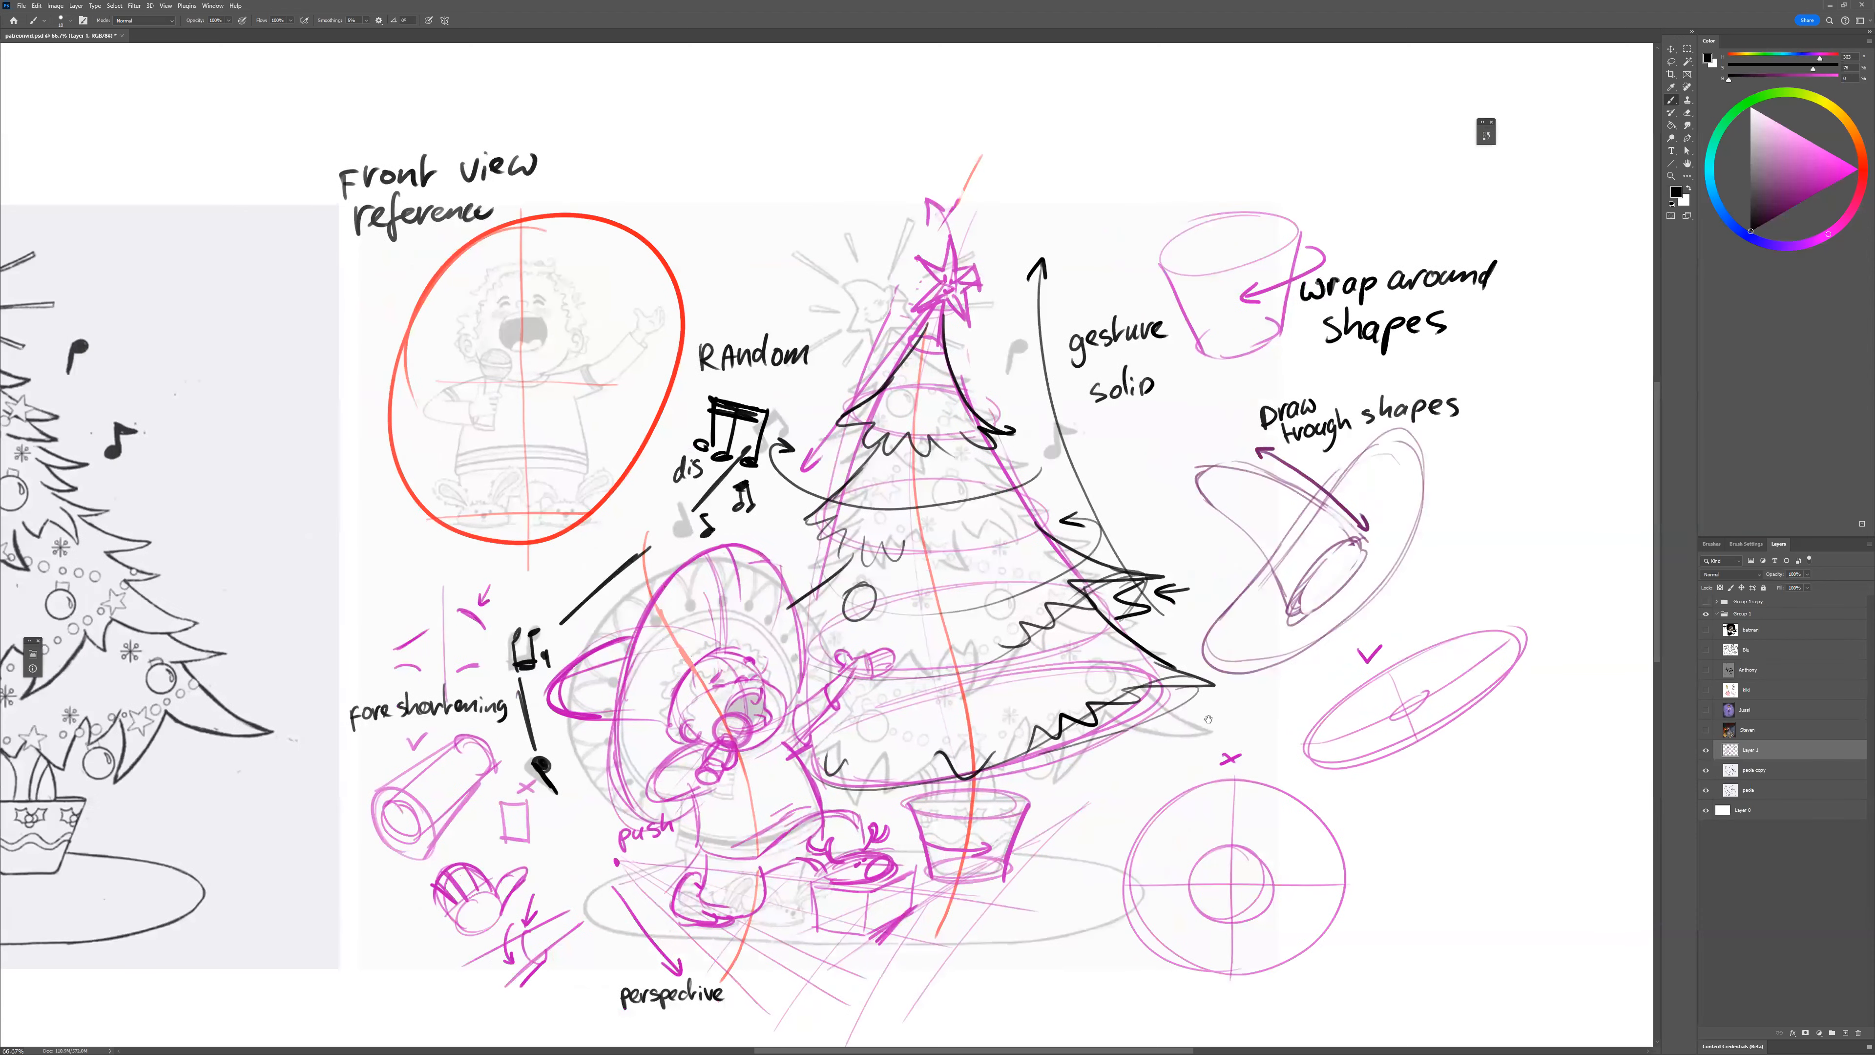
key(ctrl+minus)
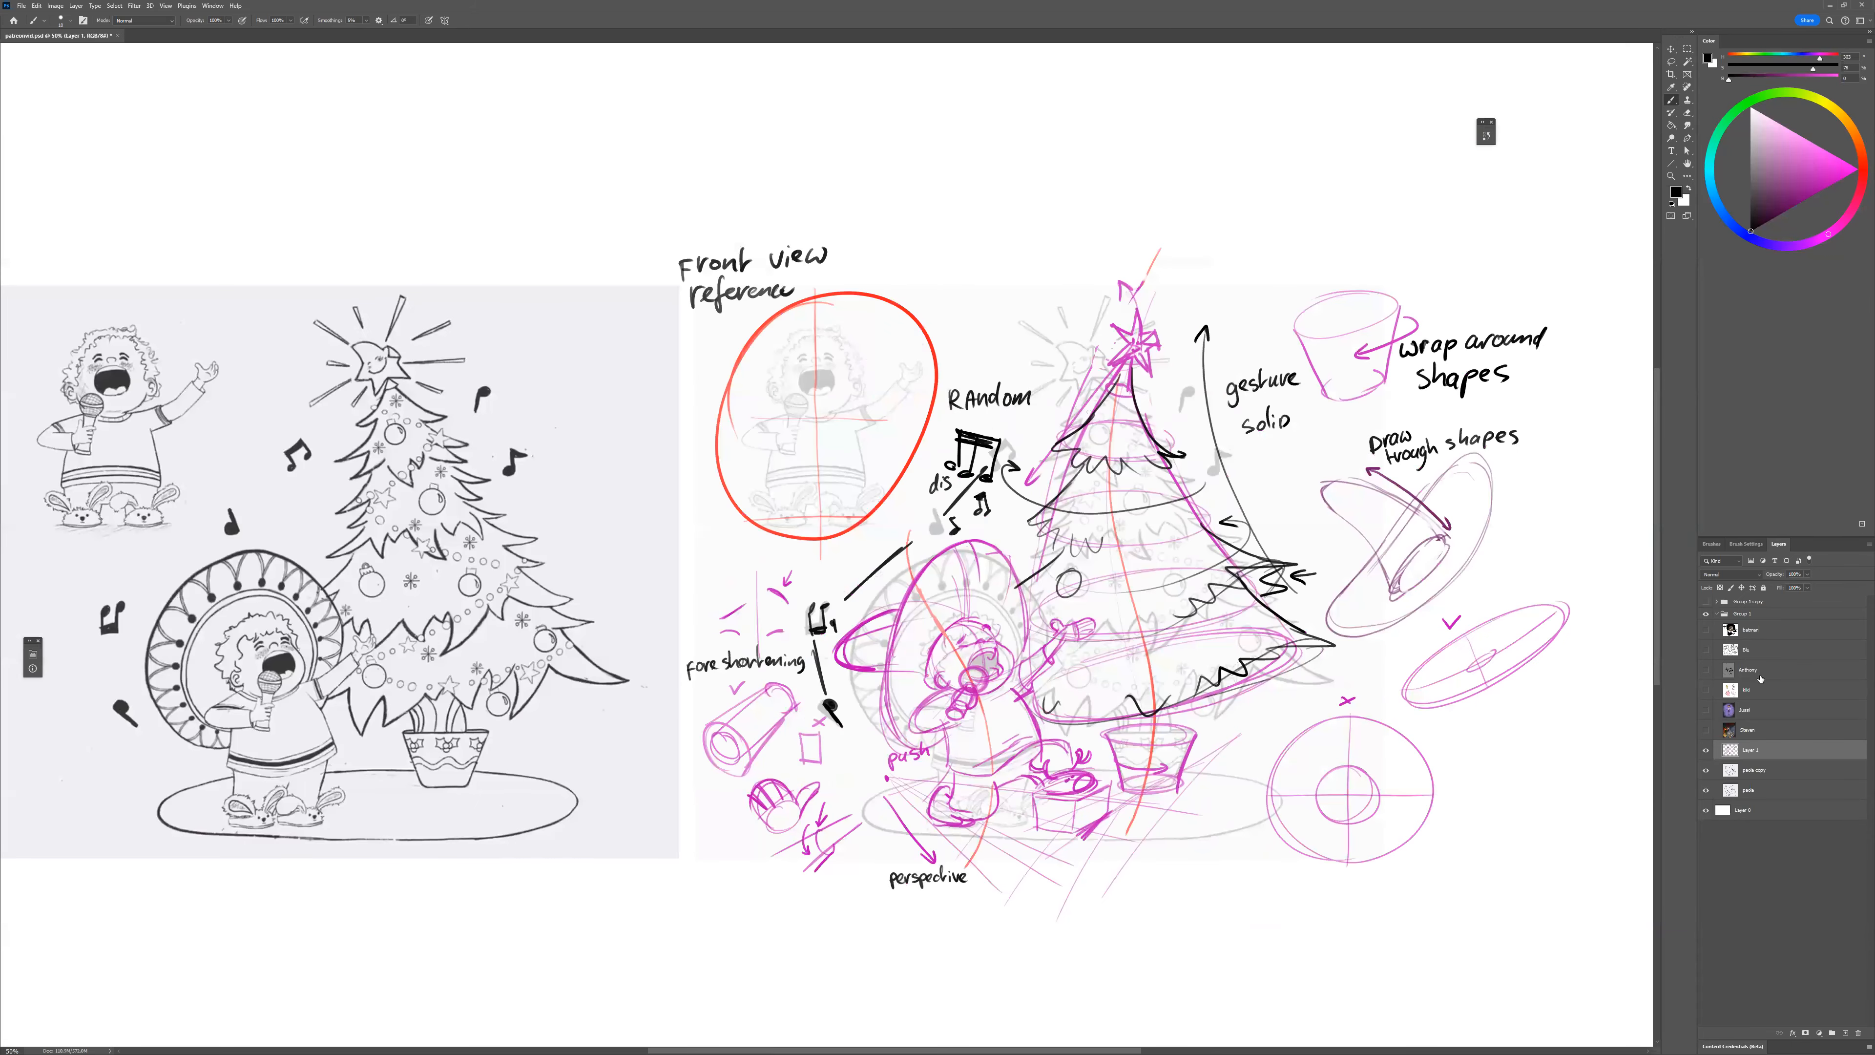
key(ctrl+g)
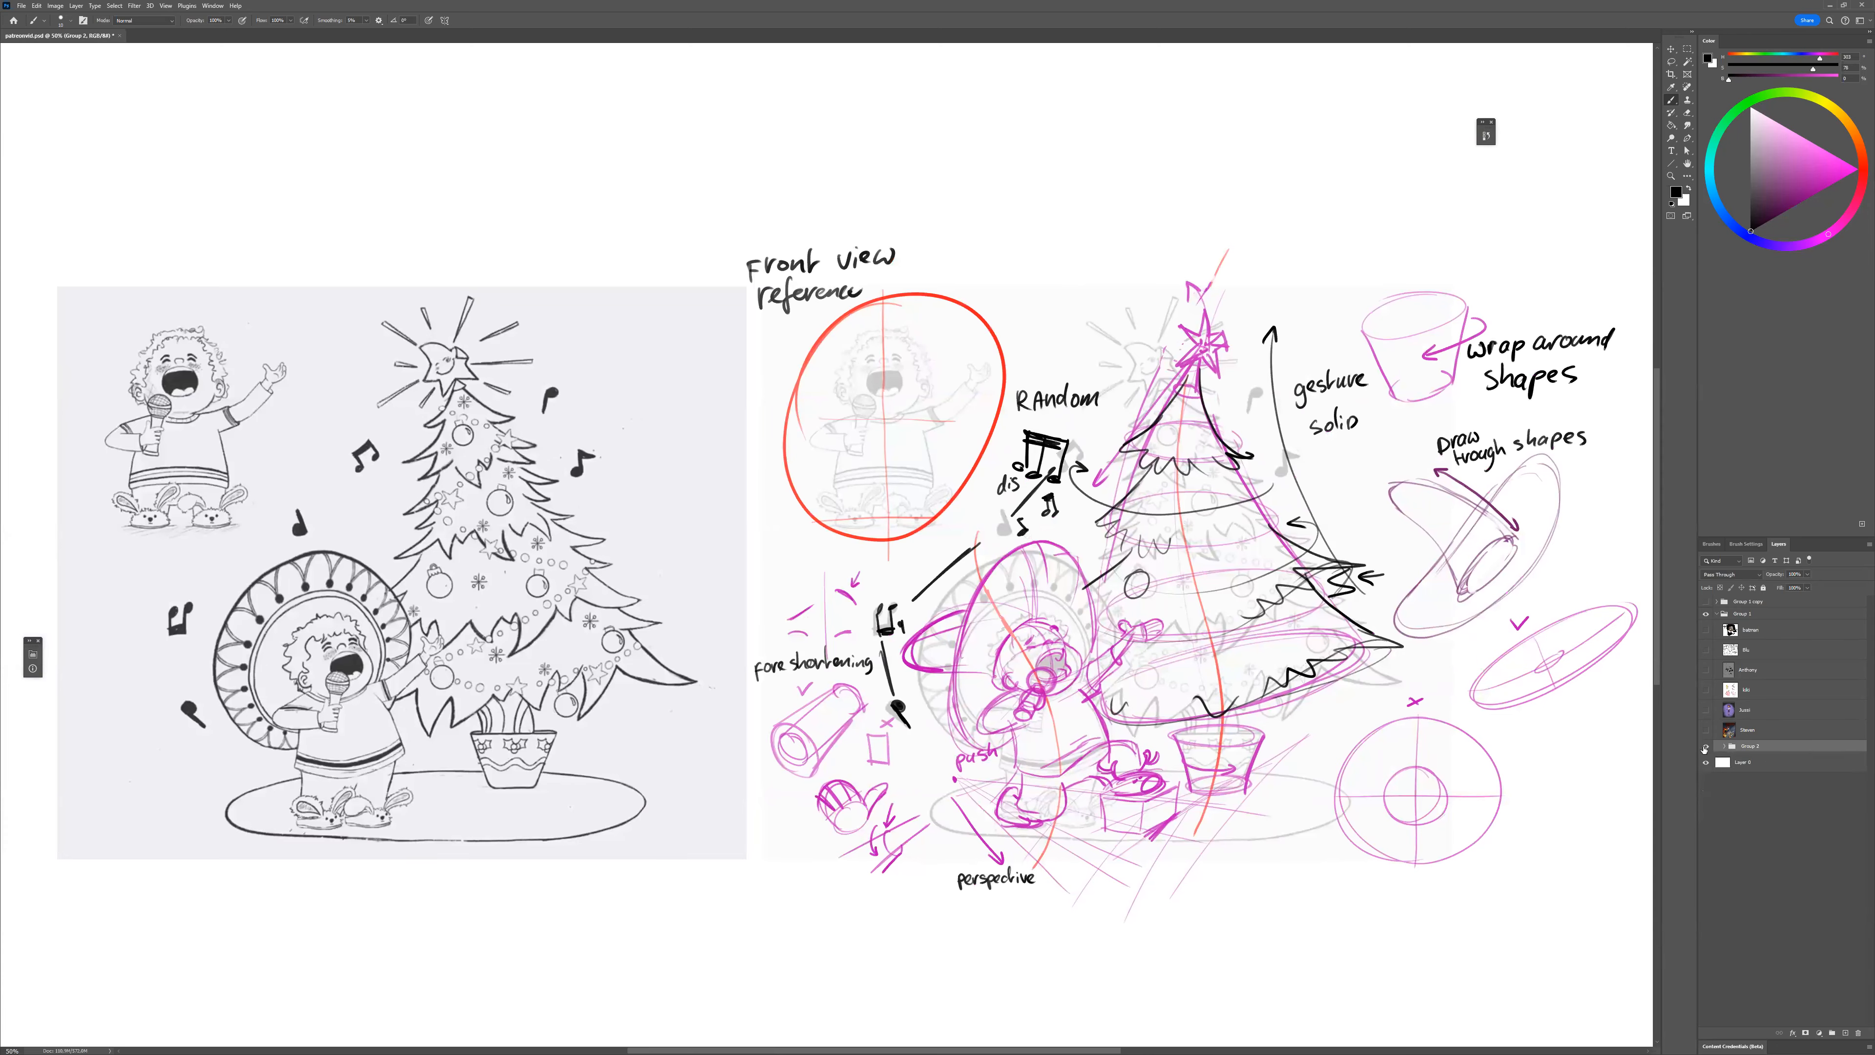
click(1705, 747)
click(1706, 730)
click(1751, 730)
key(ctrl+g)
Duplicate the dragon illustration and place the copy beside the original with a gap between them.
key(v)
drag(1239, 770, 942, 785)
drag(1308, 770, 1329, 772)
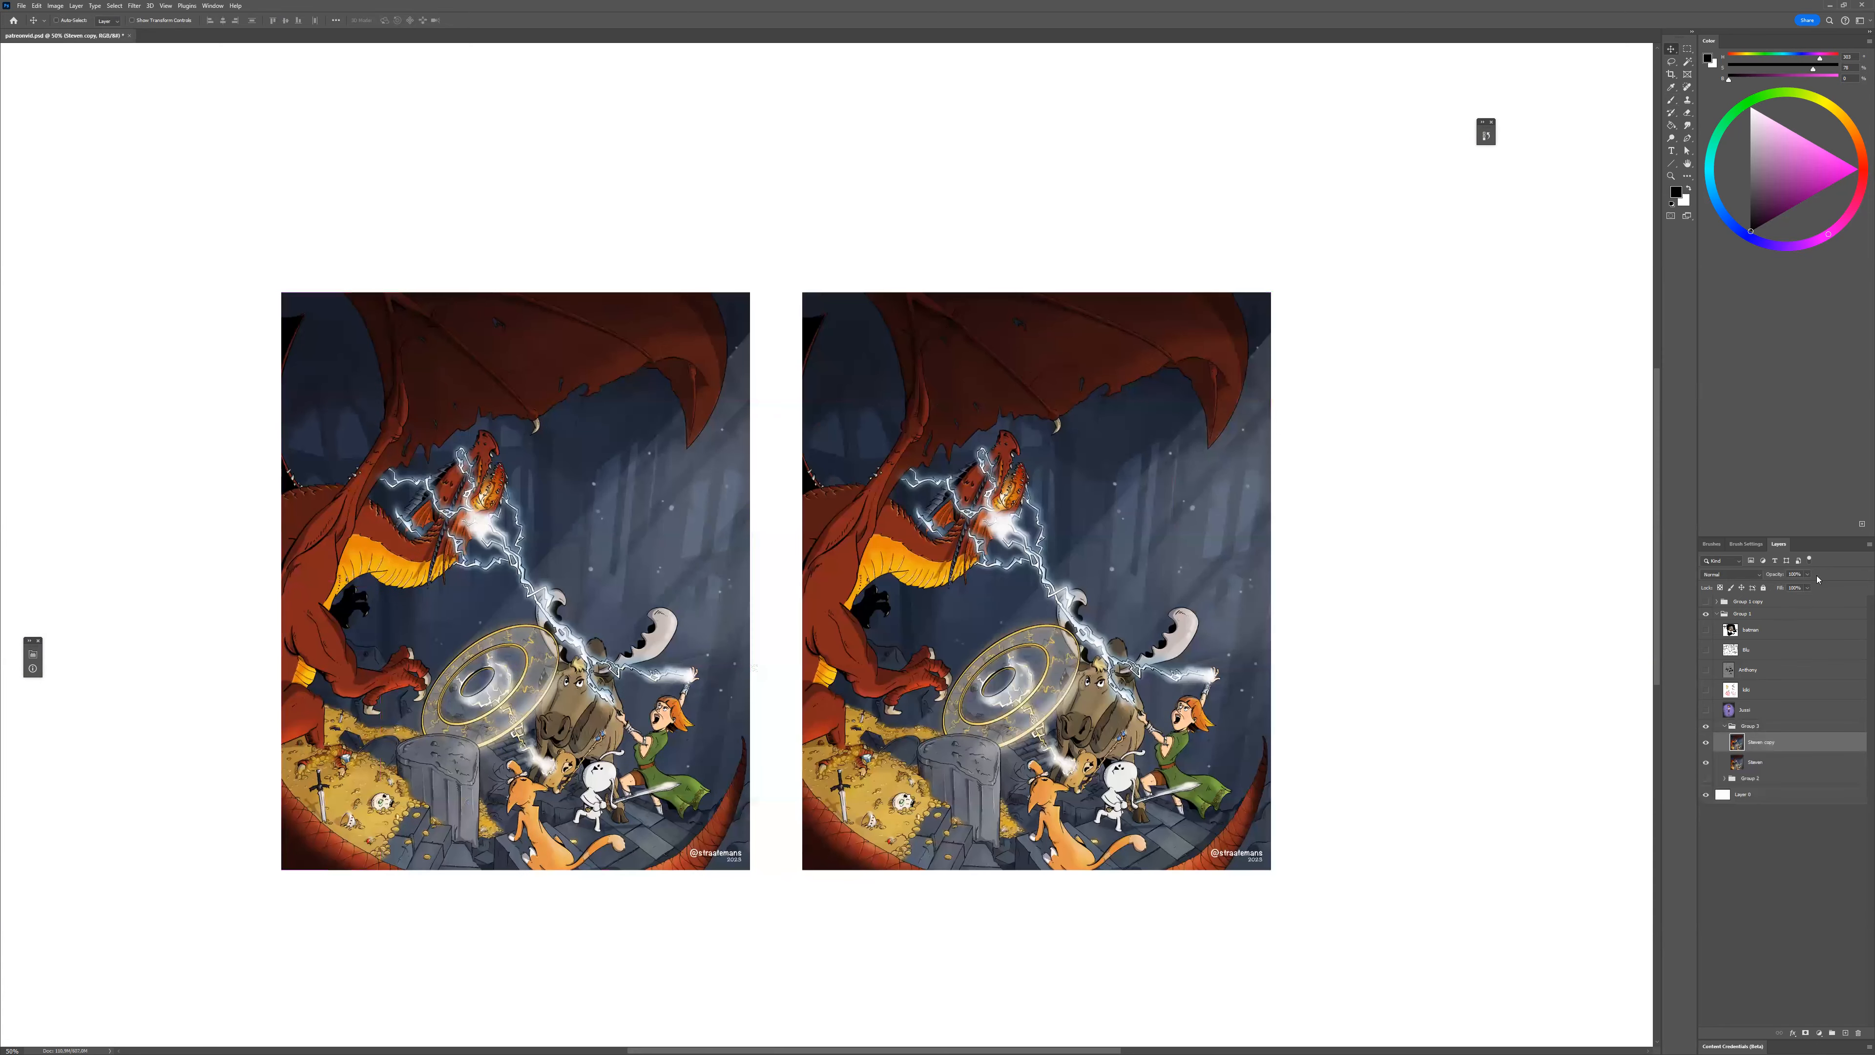
Fade the dragon illustration copy by lowering its opacity and add an empty layer above it for sketching.
drag(1807, 574, 1780, 585)
click(1833, 1032)
ctrl+click(1064, 710)
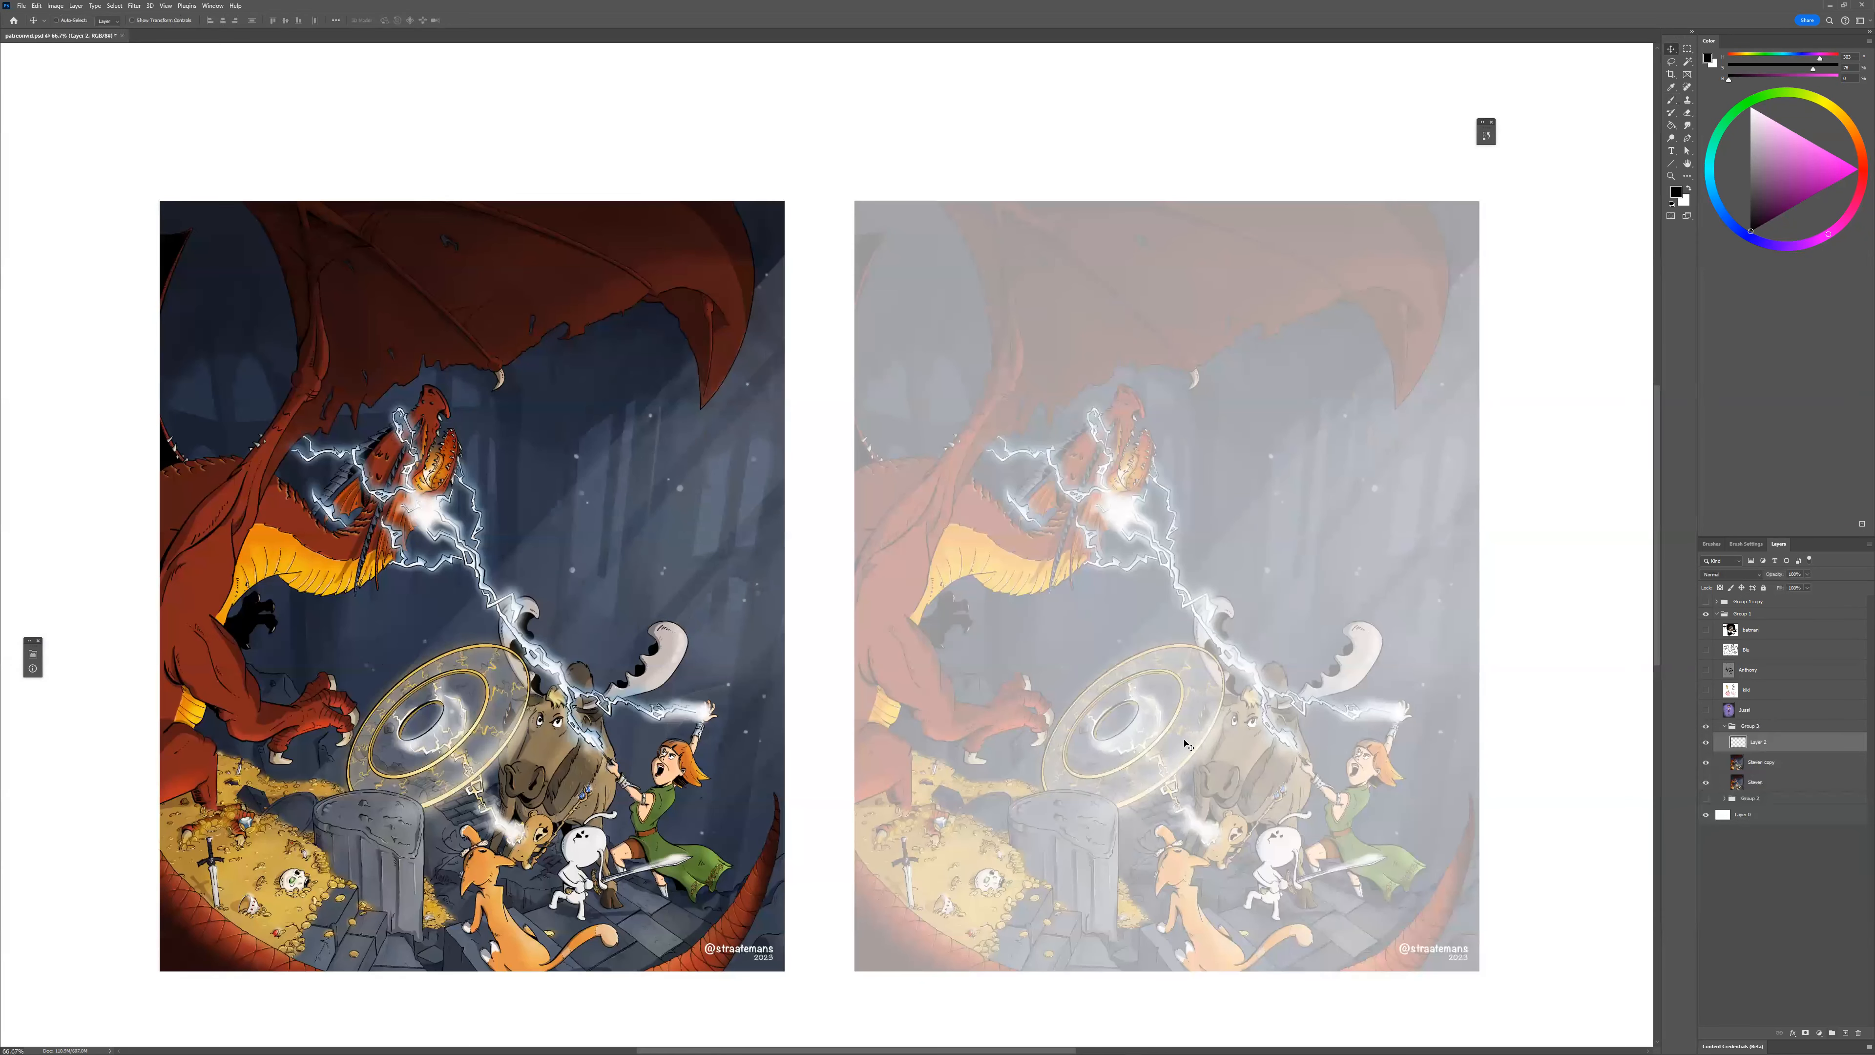
drag(1203, 736, 1183, 742)
key(b)
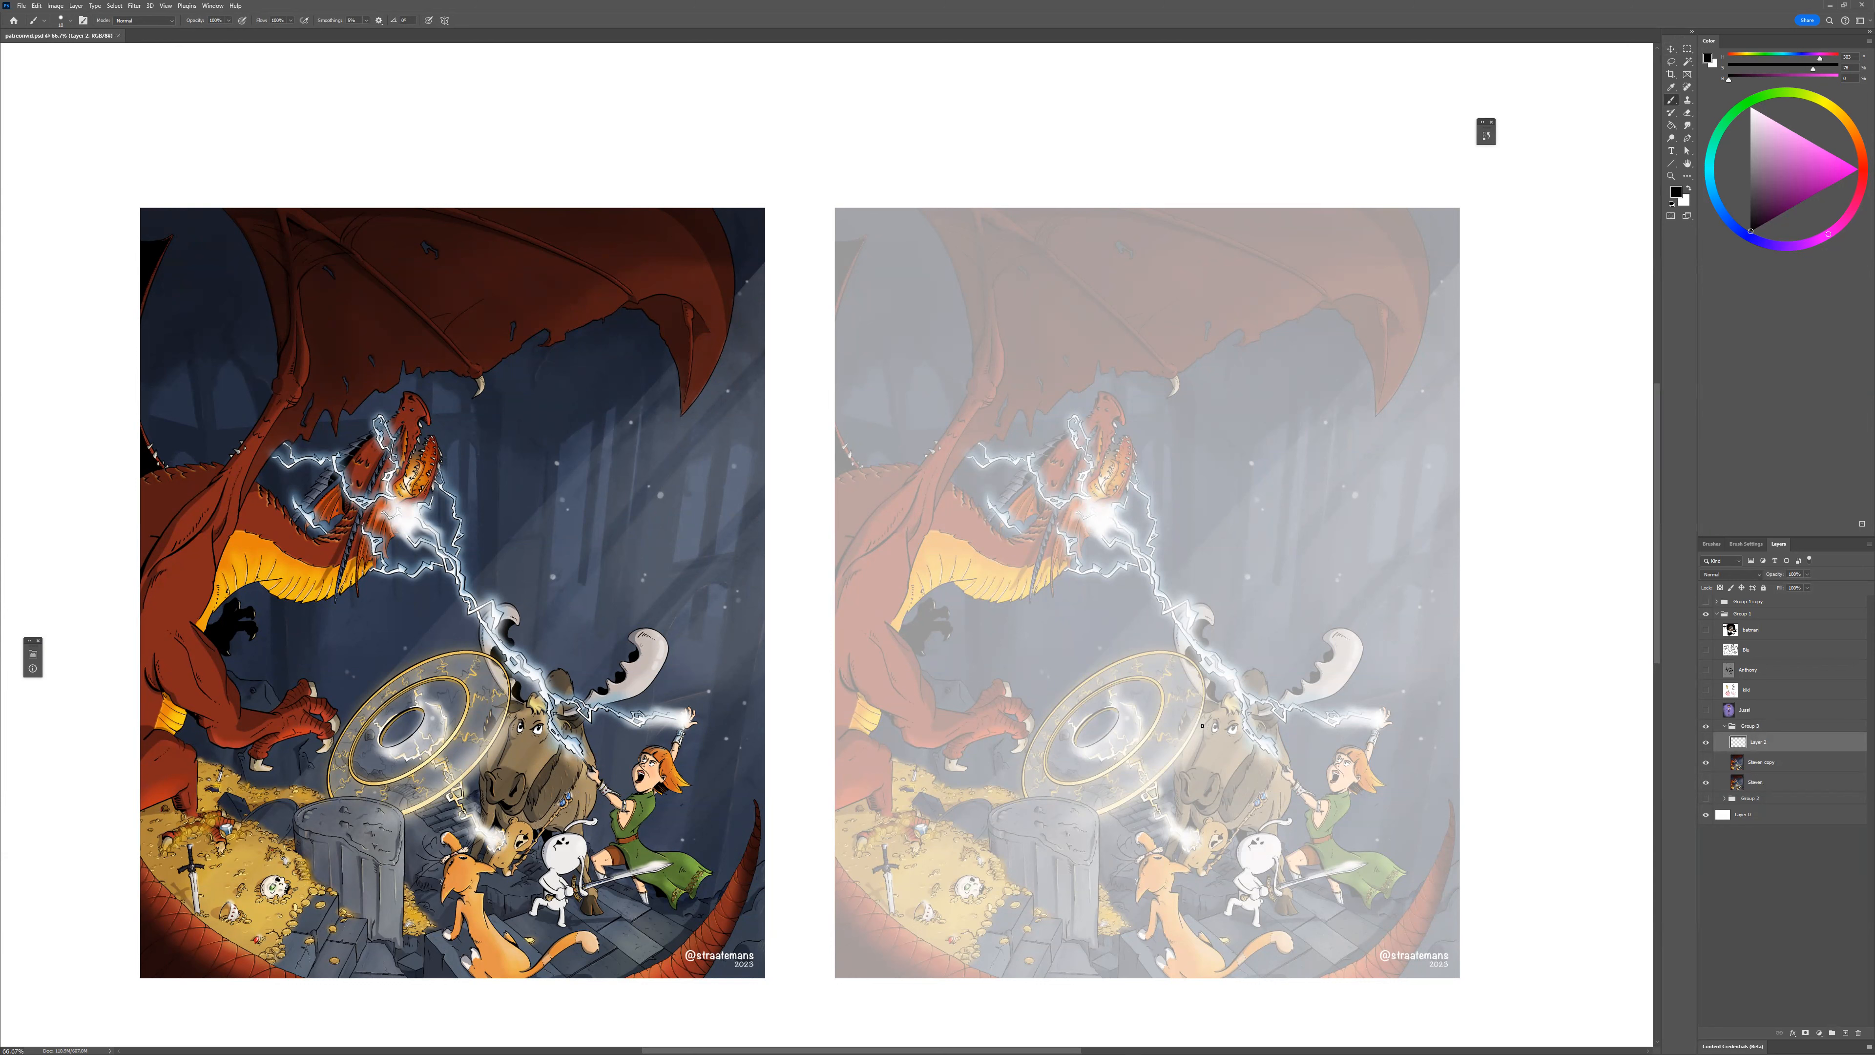
Sketch the dragon's S-curved neck and open-jawed head in black over the faded copy, and scale the head larger.
mouse_move(1108, 391)
mouse_down()
mouse_move(987, 521)
mouse_move(1031, 560)
mouse_move(1127, 426)
mouse_move(1067, 568)
mouse_move(1047, 591)
mouse_move(953, 579)
mouse_up()
mouse_move(1043, 506)
mouse_down()
mouse_move(892, 461)
mouse_move(864, 473)
mouse_up()
drag(963, 584, 906, 611)
key(ctrl+t)
mouse_move(1134, 390)
mouse_down()
mouse_move(1222, 301)
mouse_move(1301, 310)
mouse_up()
mouse_move(1146, 314)
mouse_down()
mouse_move(1186, 432)
mouse_move(1181, 380)
mouse_up()
drag(1165, 475, 1174, 491)
key(Return)
Select the sketched dragon head, rotate it steeper so the snout points upward, reposition it and clear the selection.
key(l)
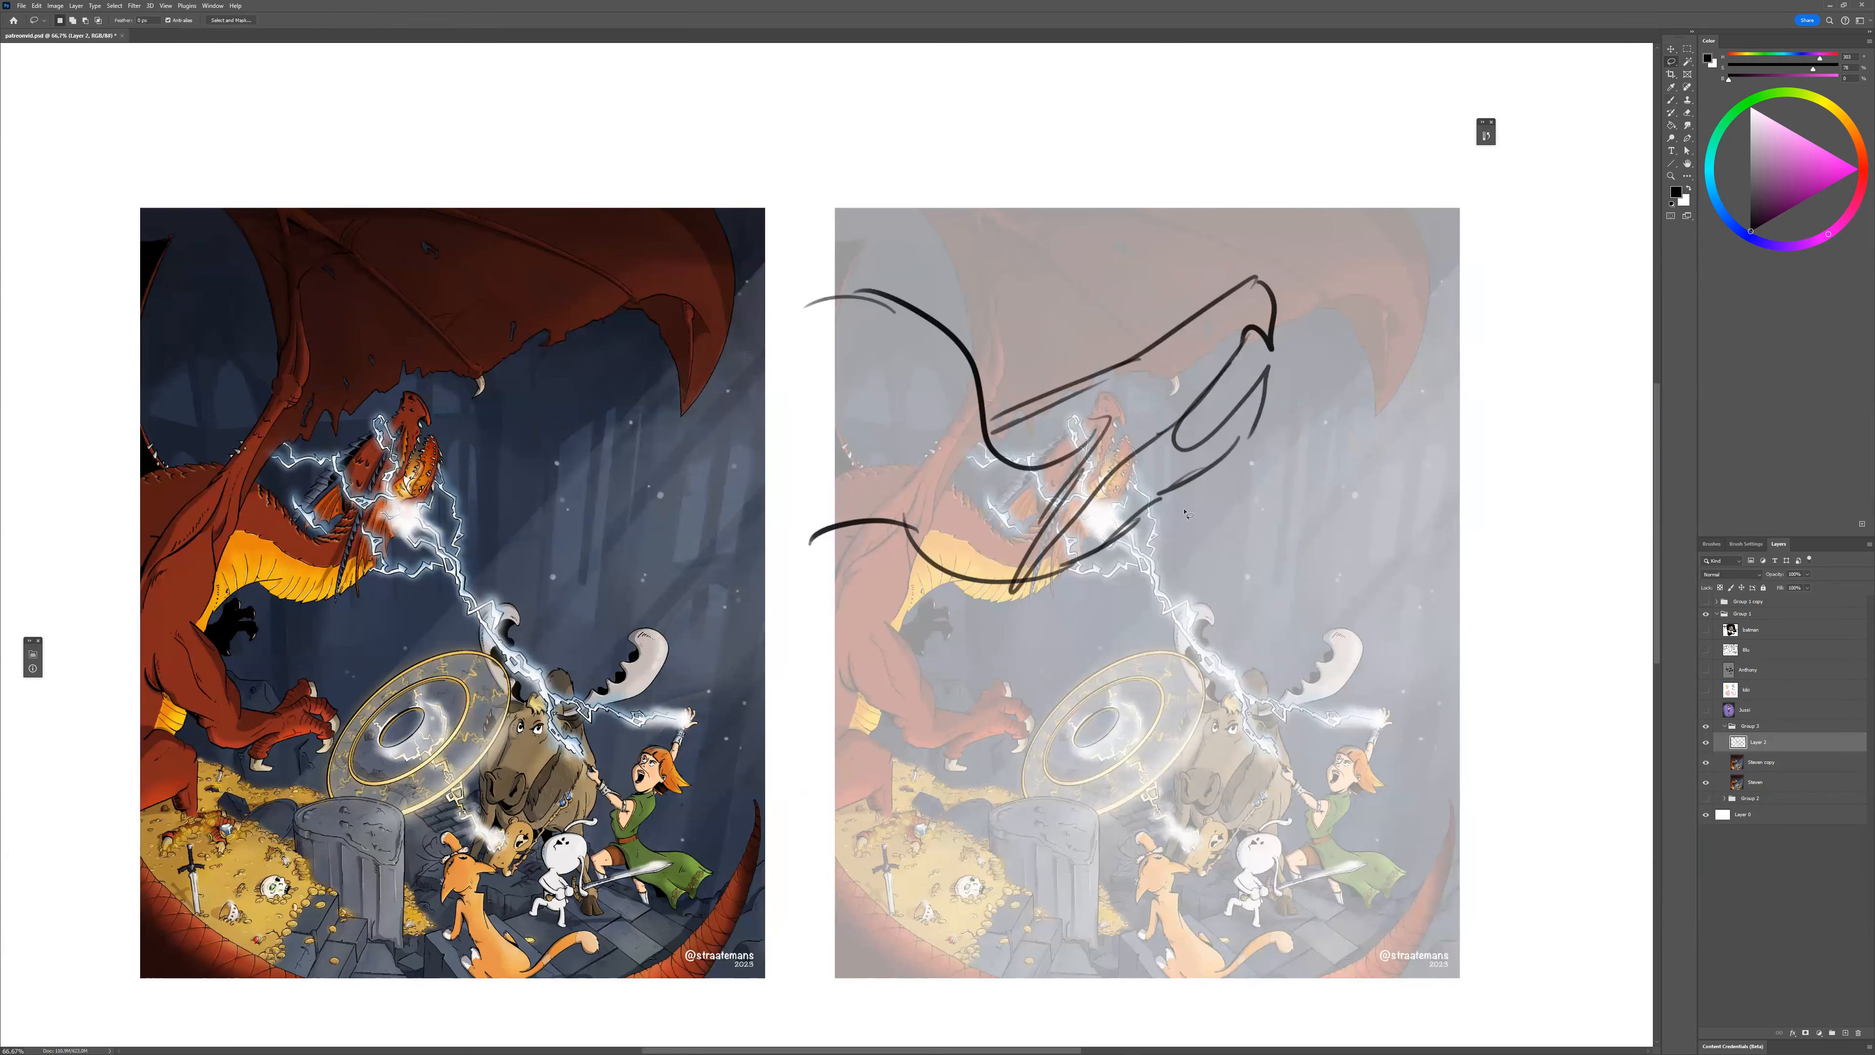
key(b)
key(l)
key(ctrl+t)
mouse_move(1333, 234)
mouse_down()
mouse_move(1276, 184)
mouse_move(1189, 195)
mouse_up()
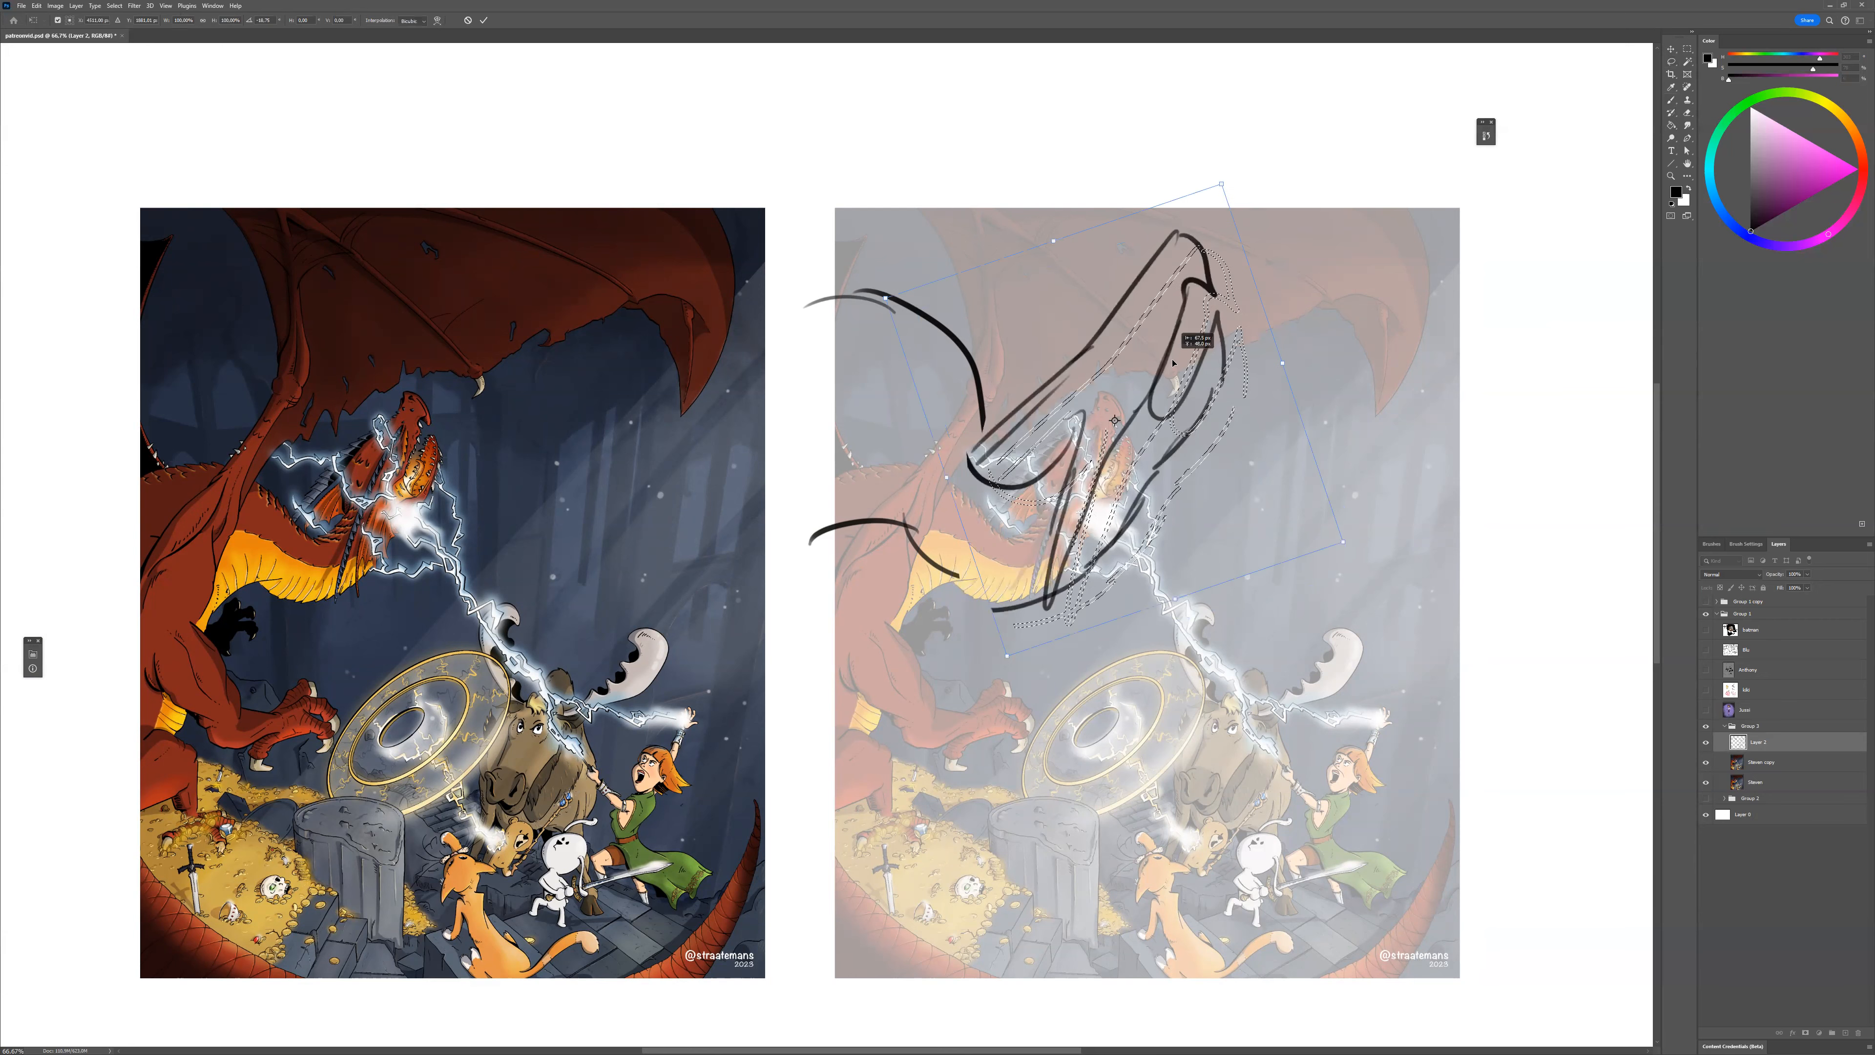
key(Return)
drag(1155, 449, 1027, 443)
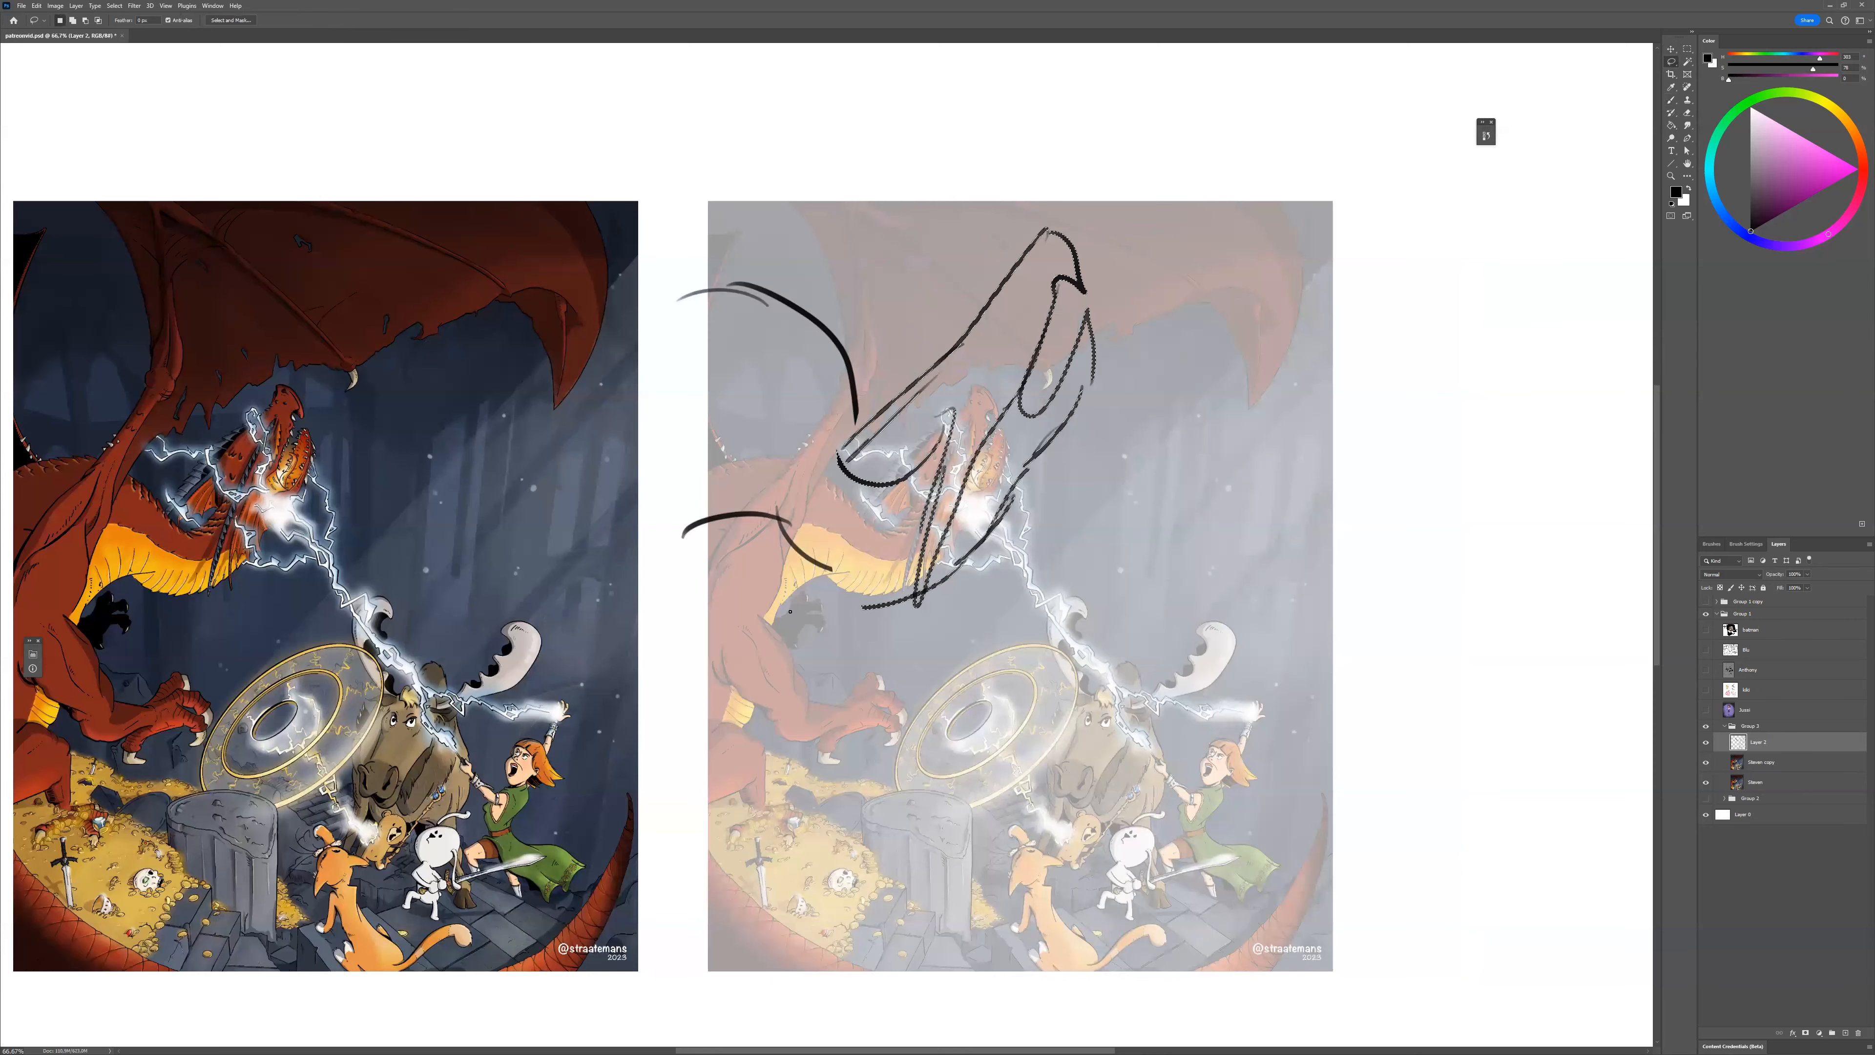
key(ctrl+d)
Outline the dragon's foreleg, clawed hand and rear leg in black below the neck.
key(b)
drag(790, 611, 711, 619)
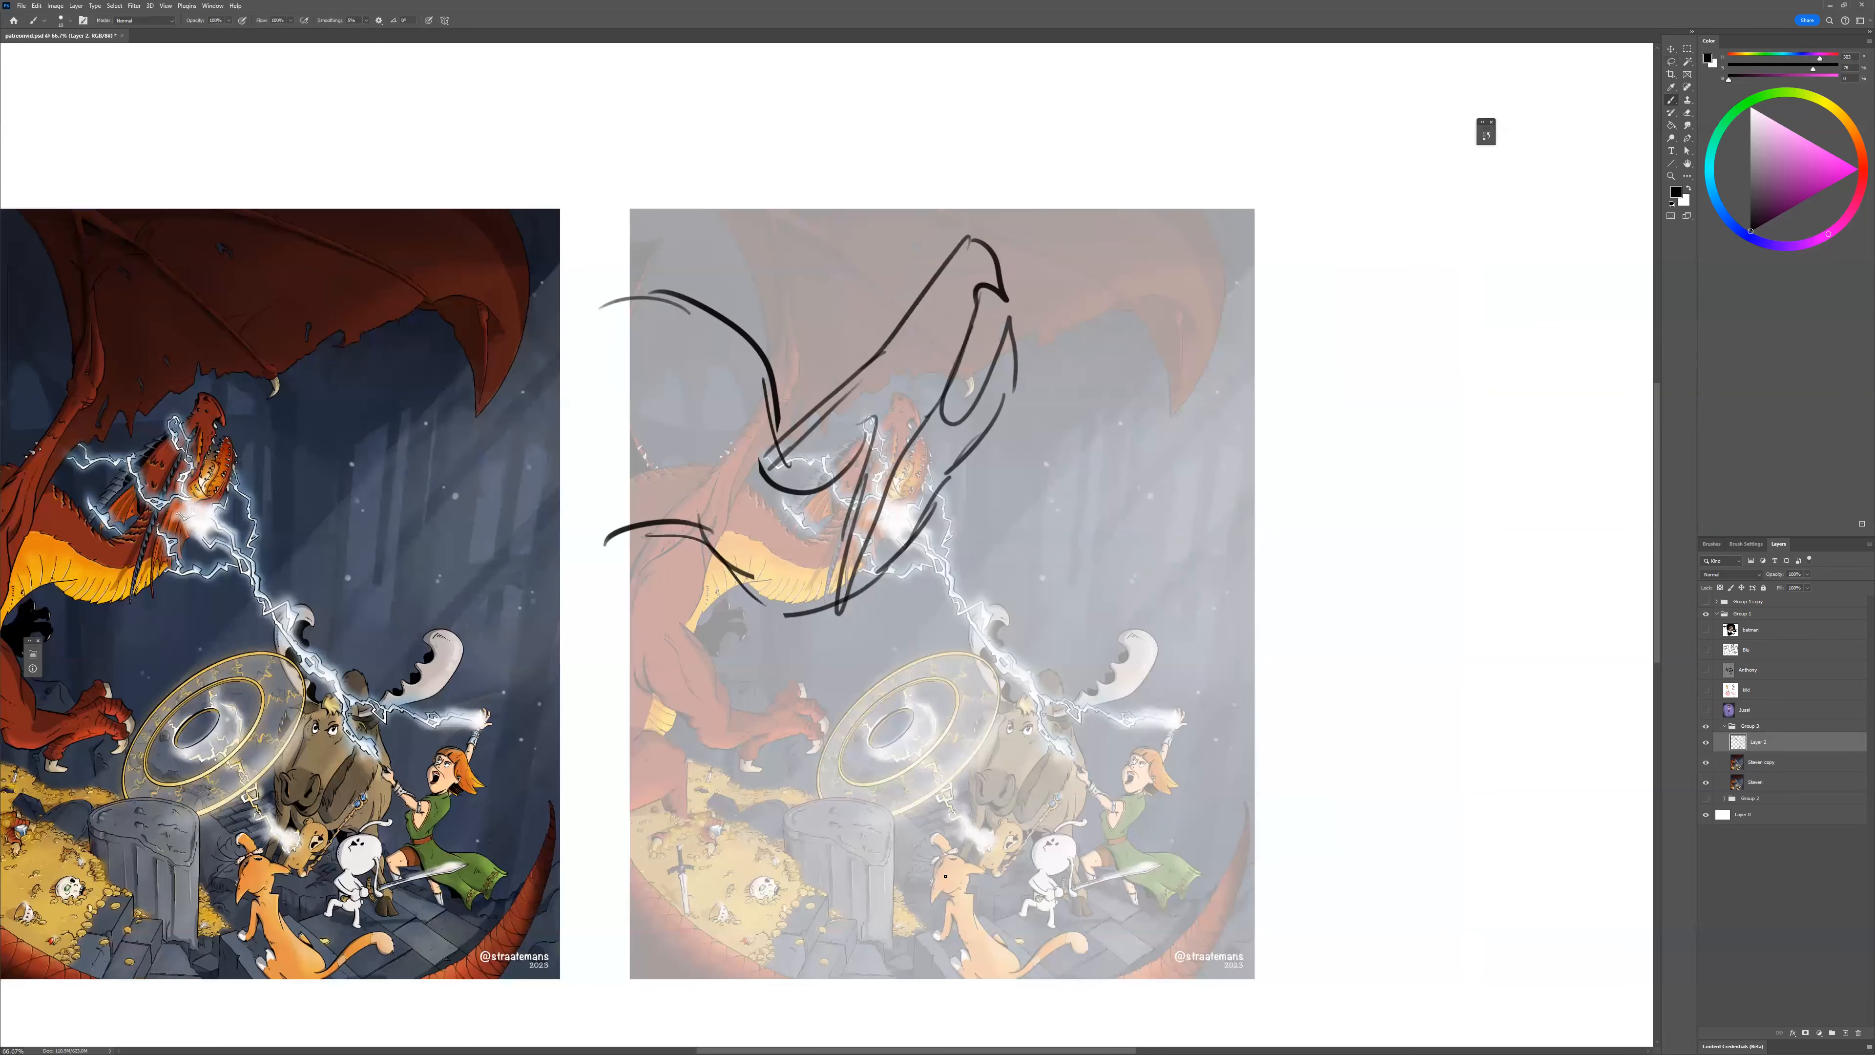
mouse_move(629, 615)
mouse_down()
mouse_move(683, 629)
mouse_move(704, 689)
mouse_up()
drag(629, 681, 737, 739)
drag(708, 668, 822, 692)
mouse_move(796, 721)
mouse_down()
mouse_move(830, 718)
mouse_move(737, 755)
mouse_move(760, 777)
mouse_up()
drag(751, 761, 784, 740)
drag(642, 750, 680, 819)
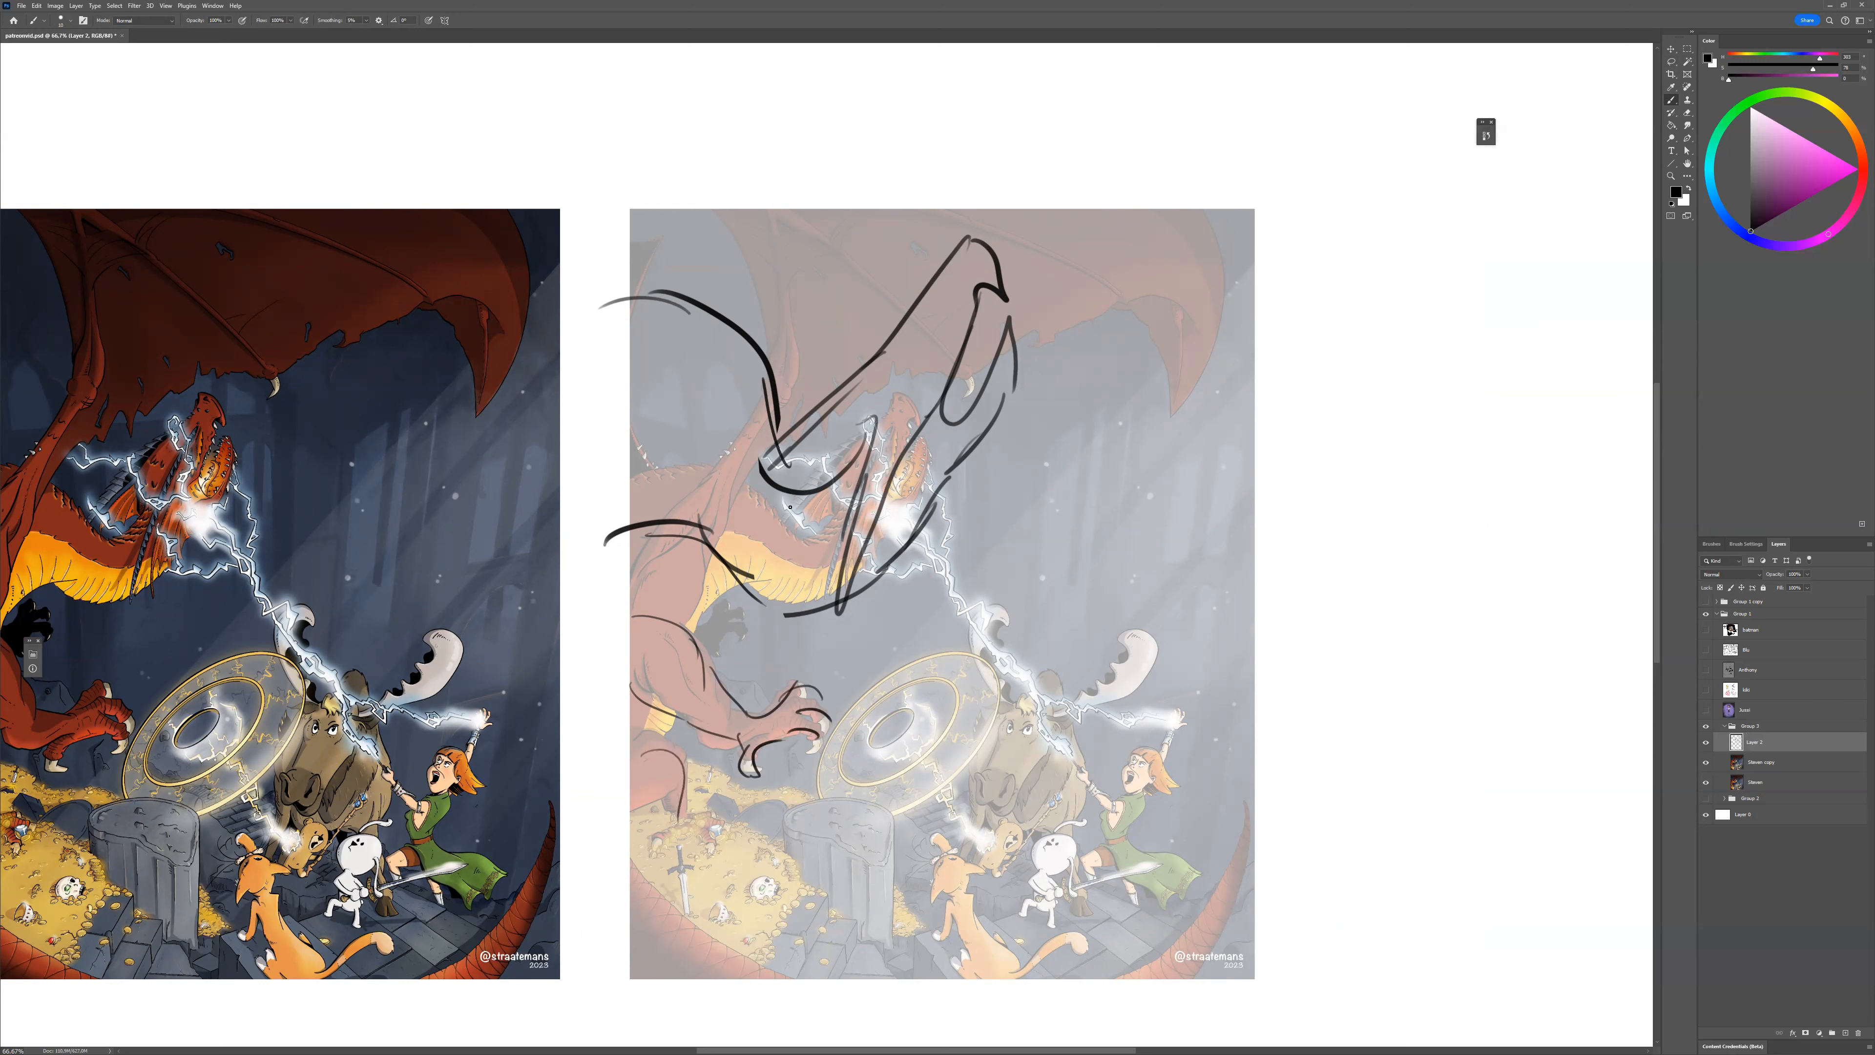
Redraw the upper edge of the dragon's neck in black and erase part of the old neck line.
drag(765, 427, 620, 355)
key(e)
mouse_move(750, 390)
mouse_down()
mouse_move(623, 347)
mouse_move(644, 295)
mouse_move(706, 302)
mouse_up()
Draw the dragon's wing in black, arching over the head to a pointed tip, with arrows sweeping down toward the characters.
key(b)
mouse_move(631, 447)
mouse_down()
mouse_move(856, 261)
mouse_move(953, 217)
mouse_move(1152, 279)
mouse_move(1146, 211)
mouse_move(1146, 272)
mouse_up()
mouse_move(1165, 284)
mouse_down()
mouse_move(1181, 440)
mouse_move(1275, 381)
mouse_up()
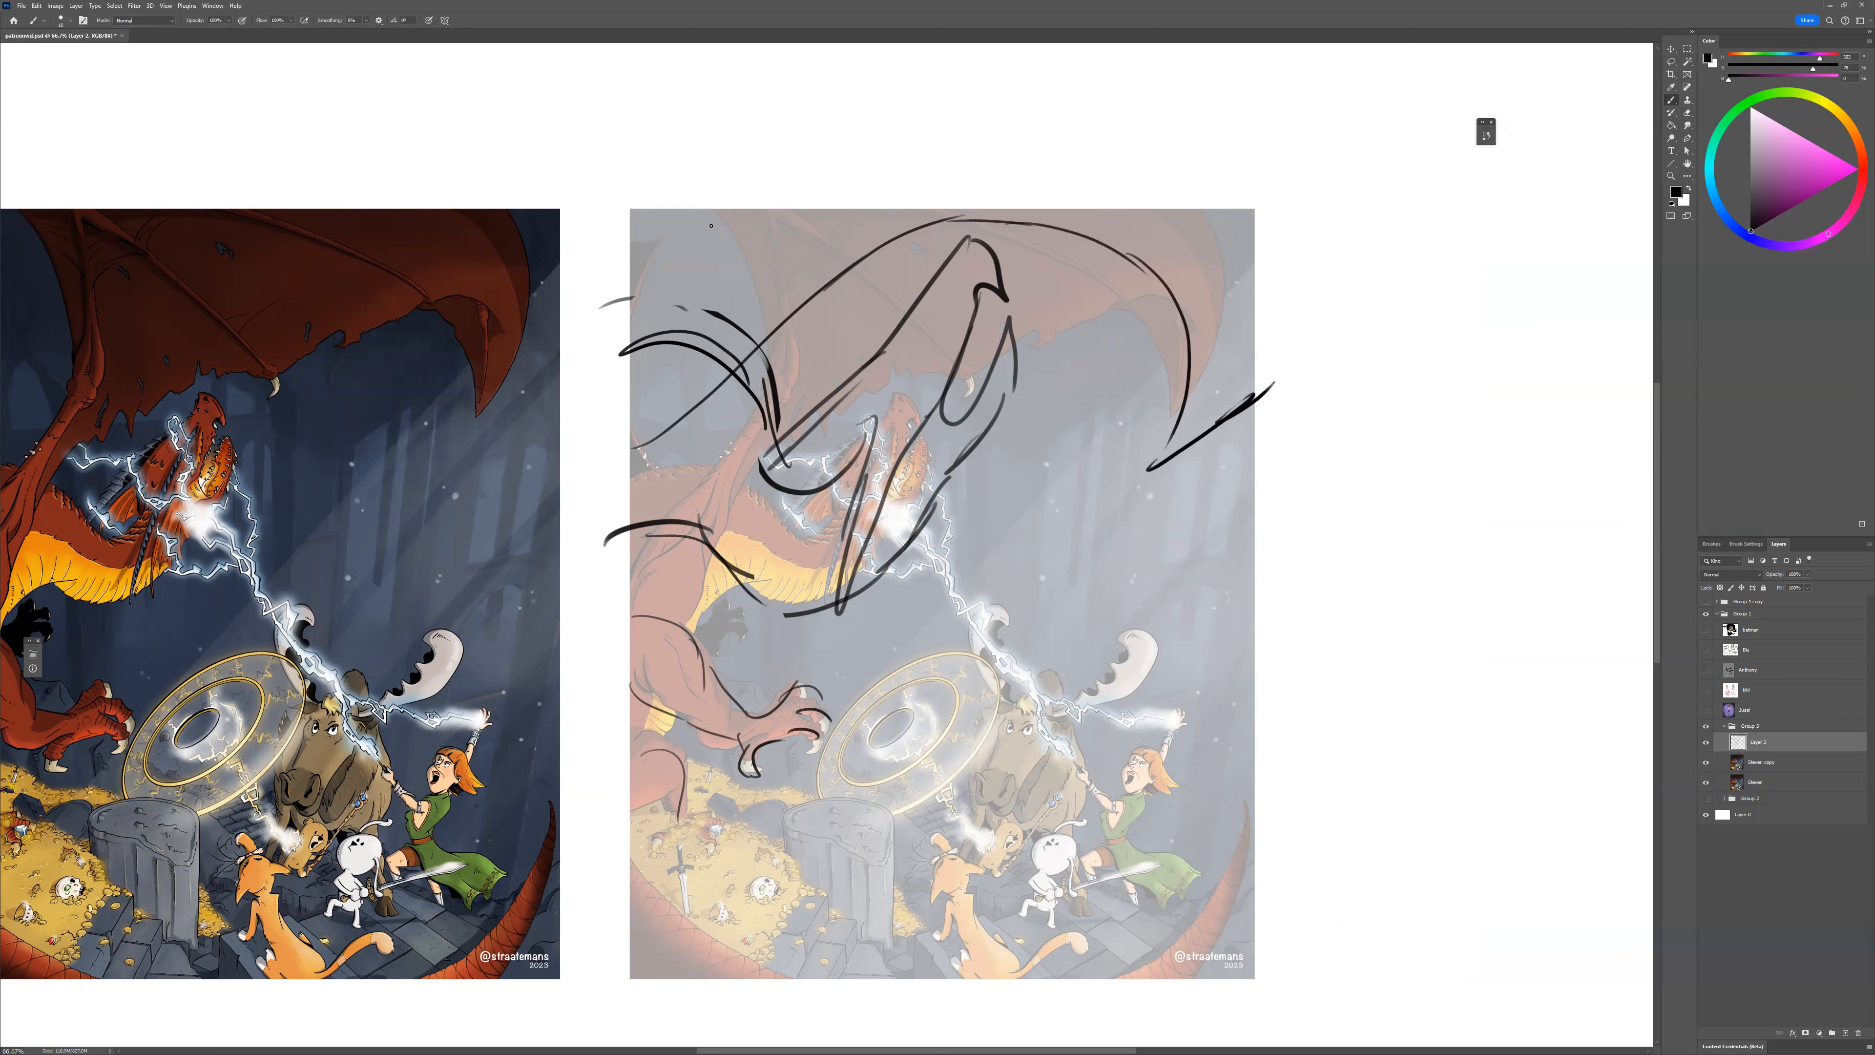
drag(678, 207, 620, 424)
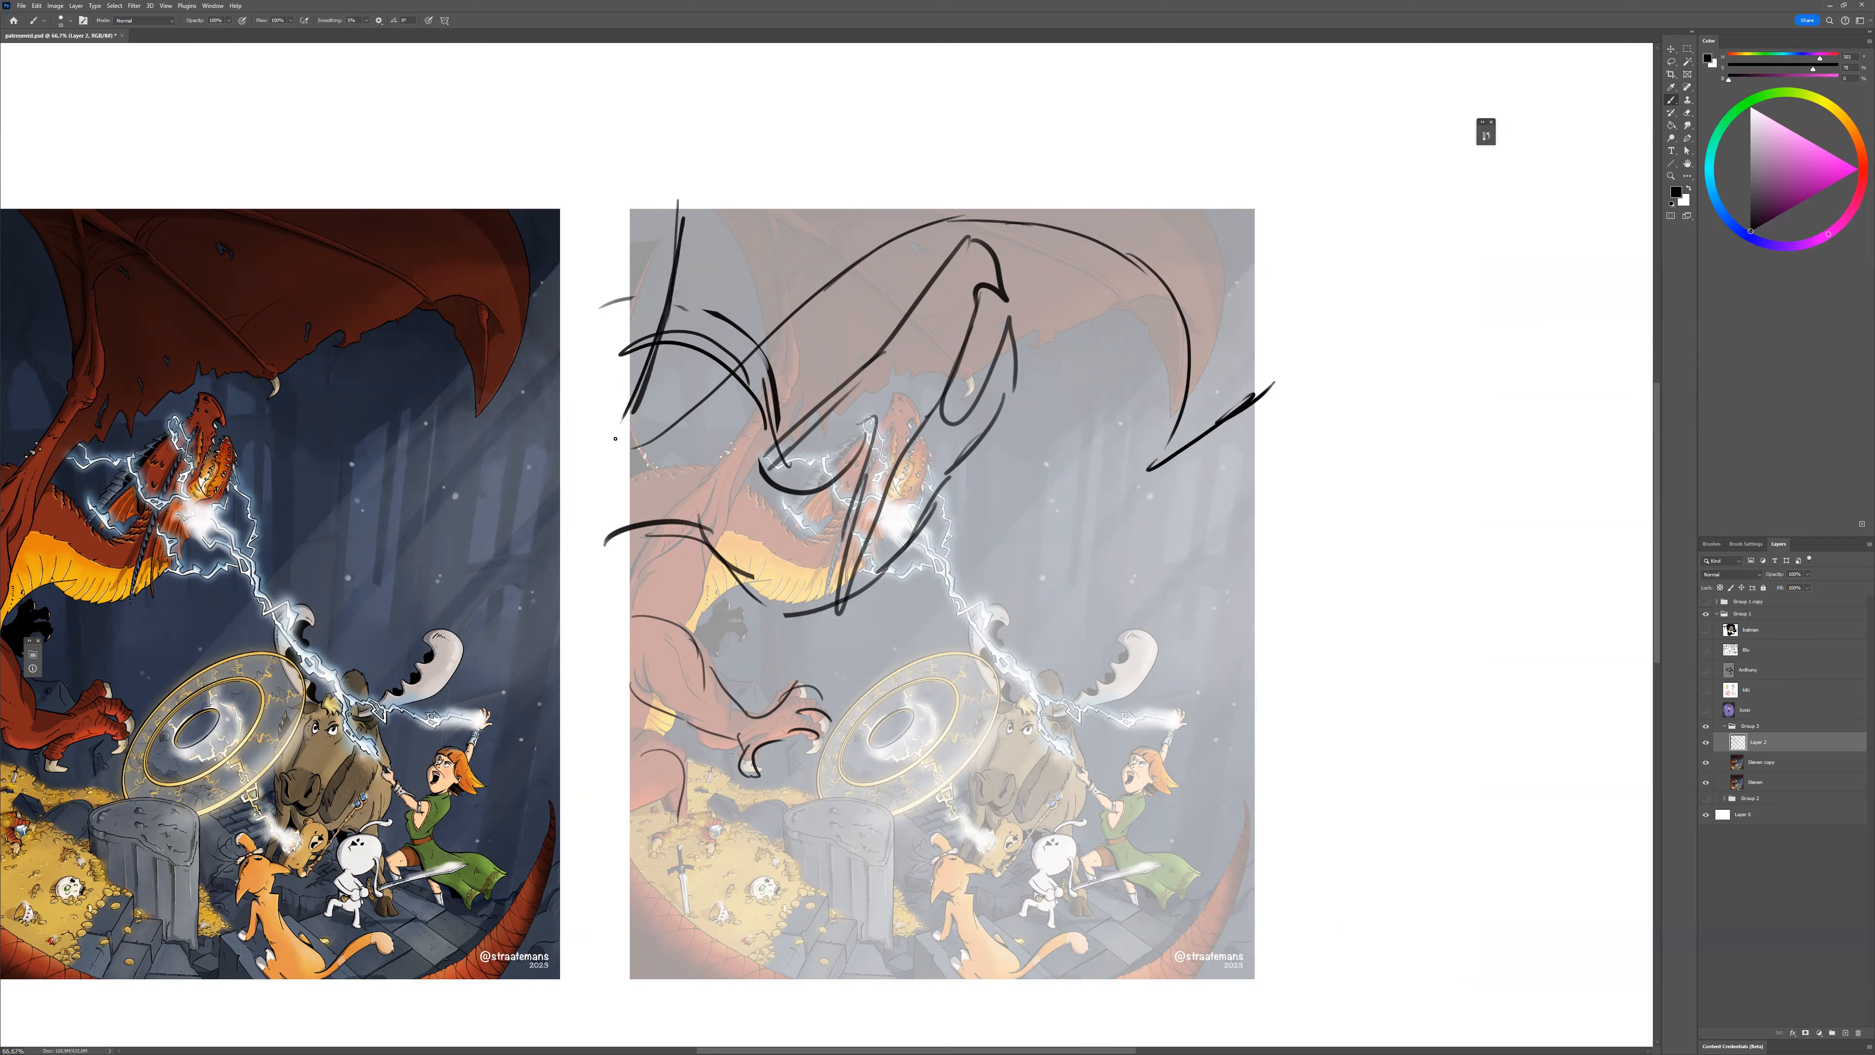
mouse_move(1197, 382)
mouse_down()
mouse_move(1130, 497)
mouse_move(1149, 479)
mouse_up()
drag(1071, 262, 1111, 507)
mouse_move(1232, 443)
mouse_down()
mouse_move(1130, 582)
mouse_move(1177, 569)
mouse_up()
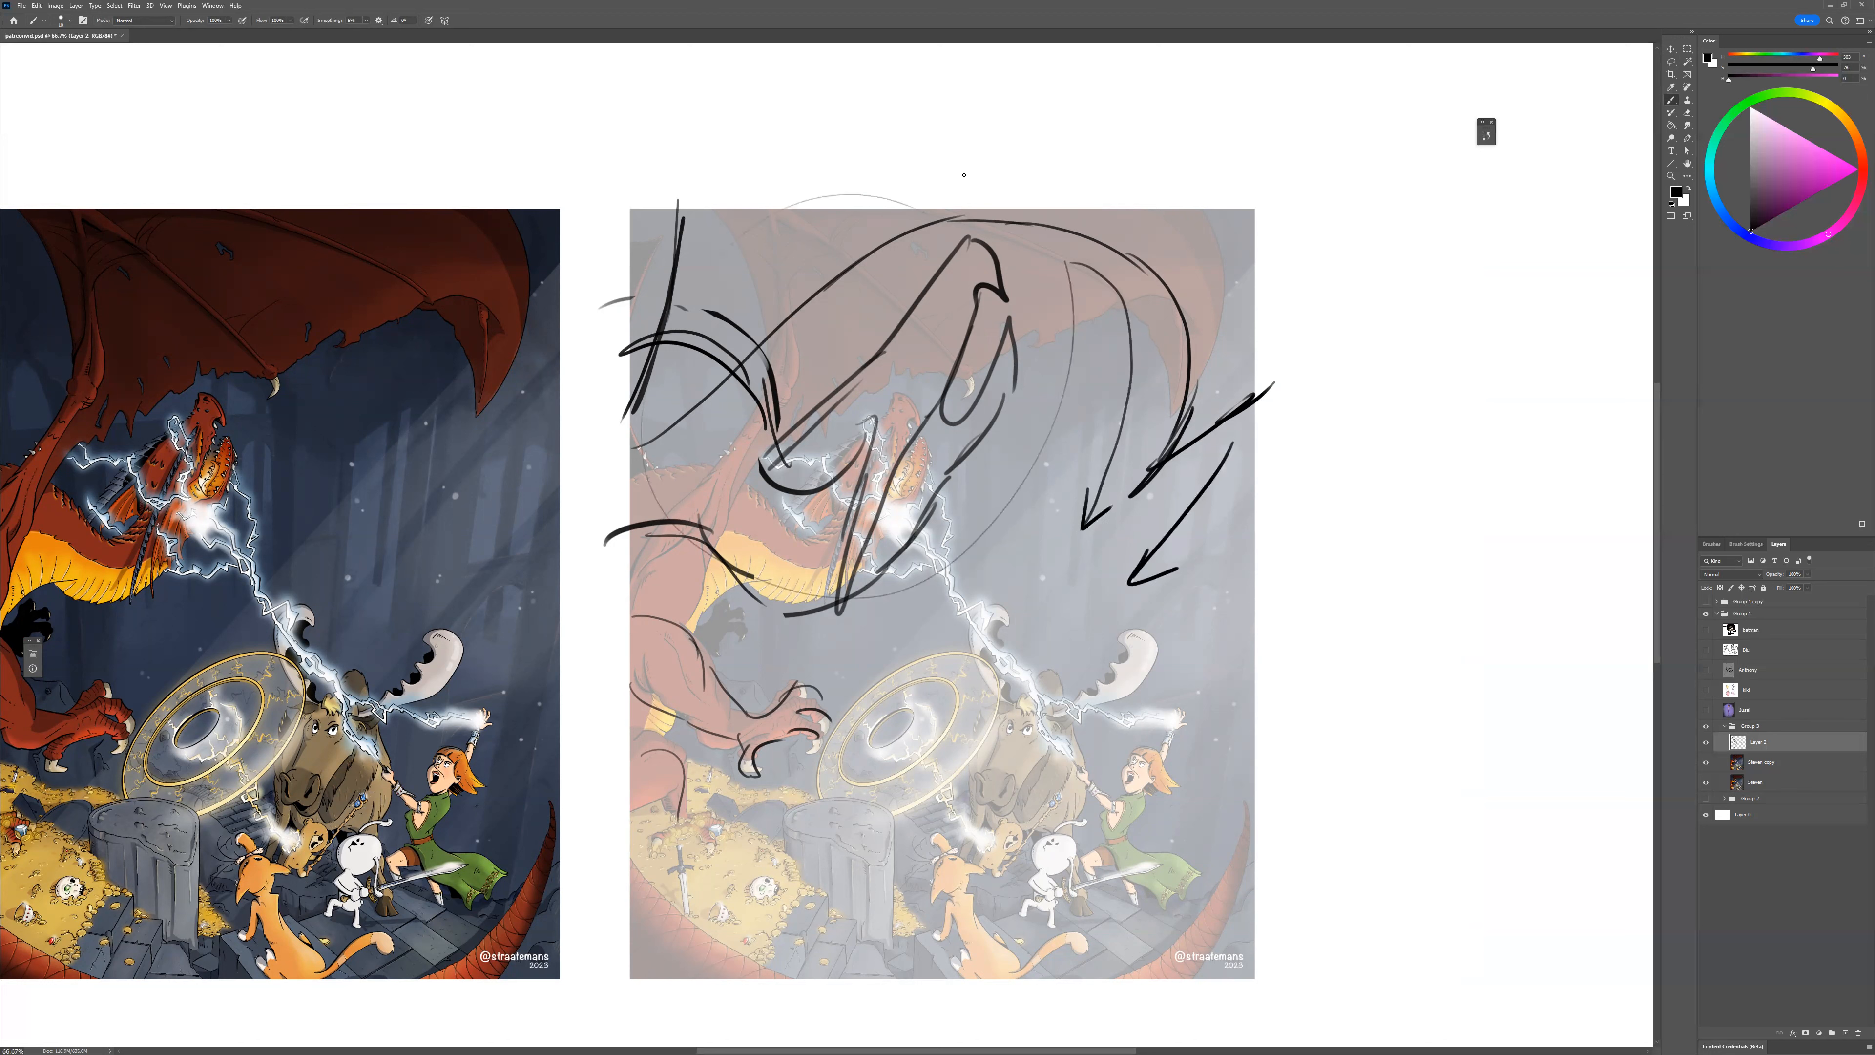
Switch to magenta, circle the dragon's head and neck with a large ellipse and handwrite "push" beside it.
click(1815, 79)
drag(1813, 69, 1853, 68)
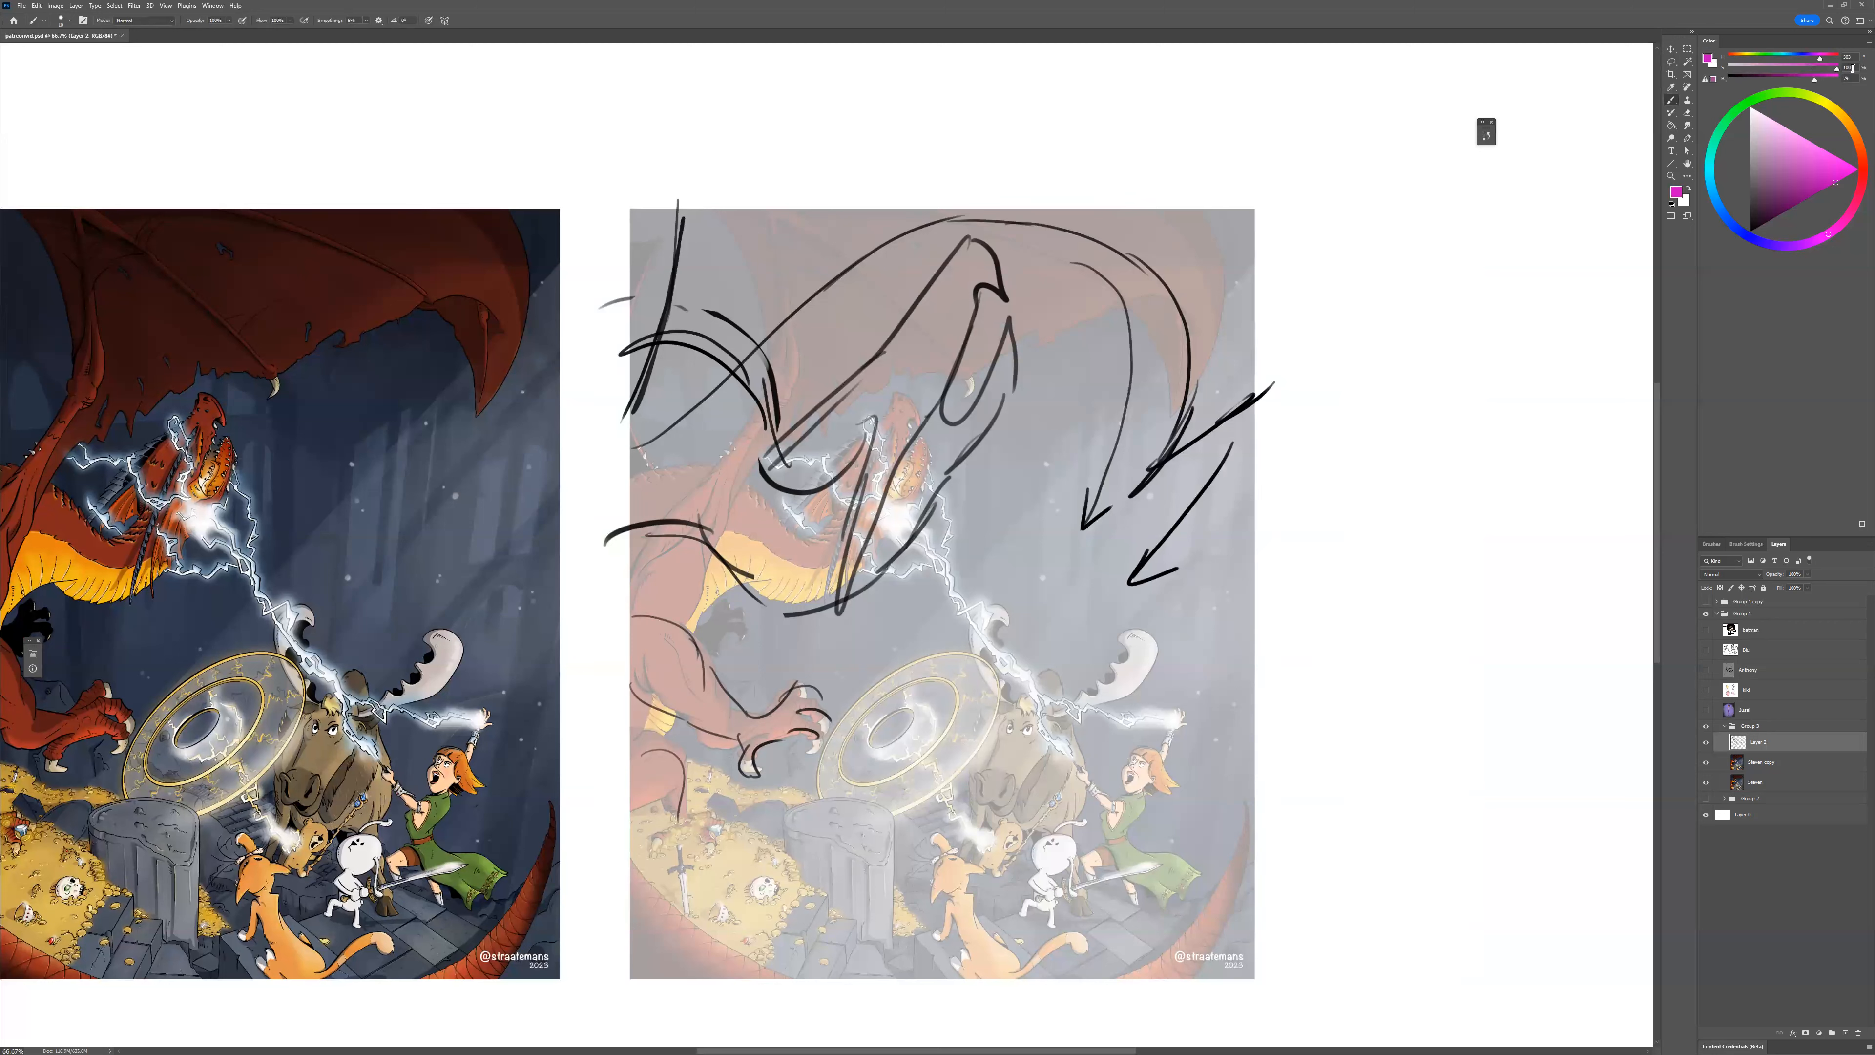
drag(931, 147, 915, 153)
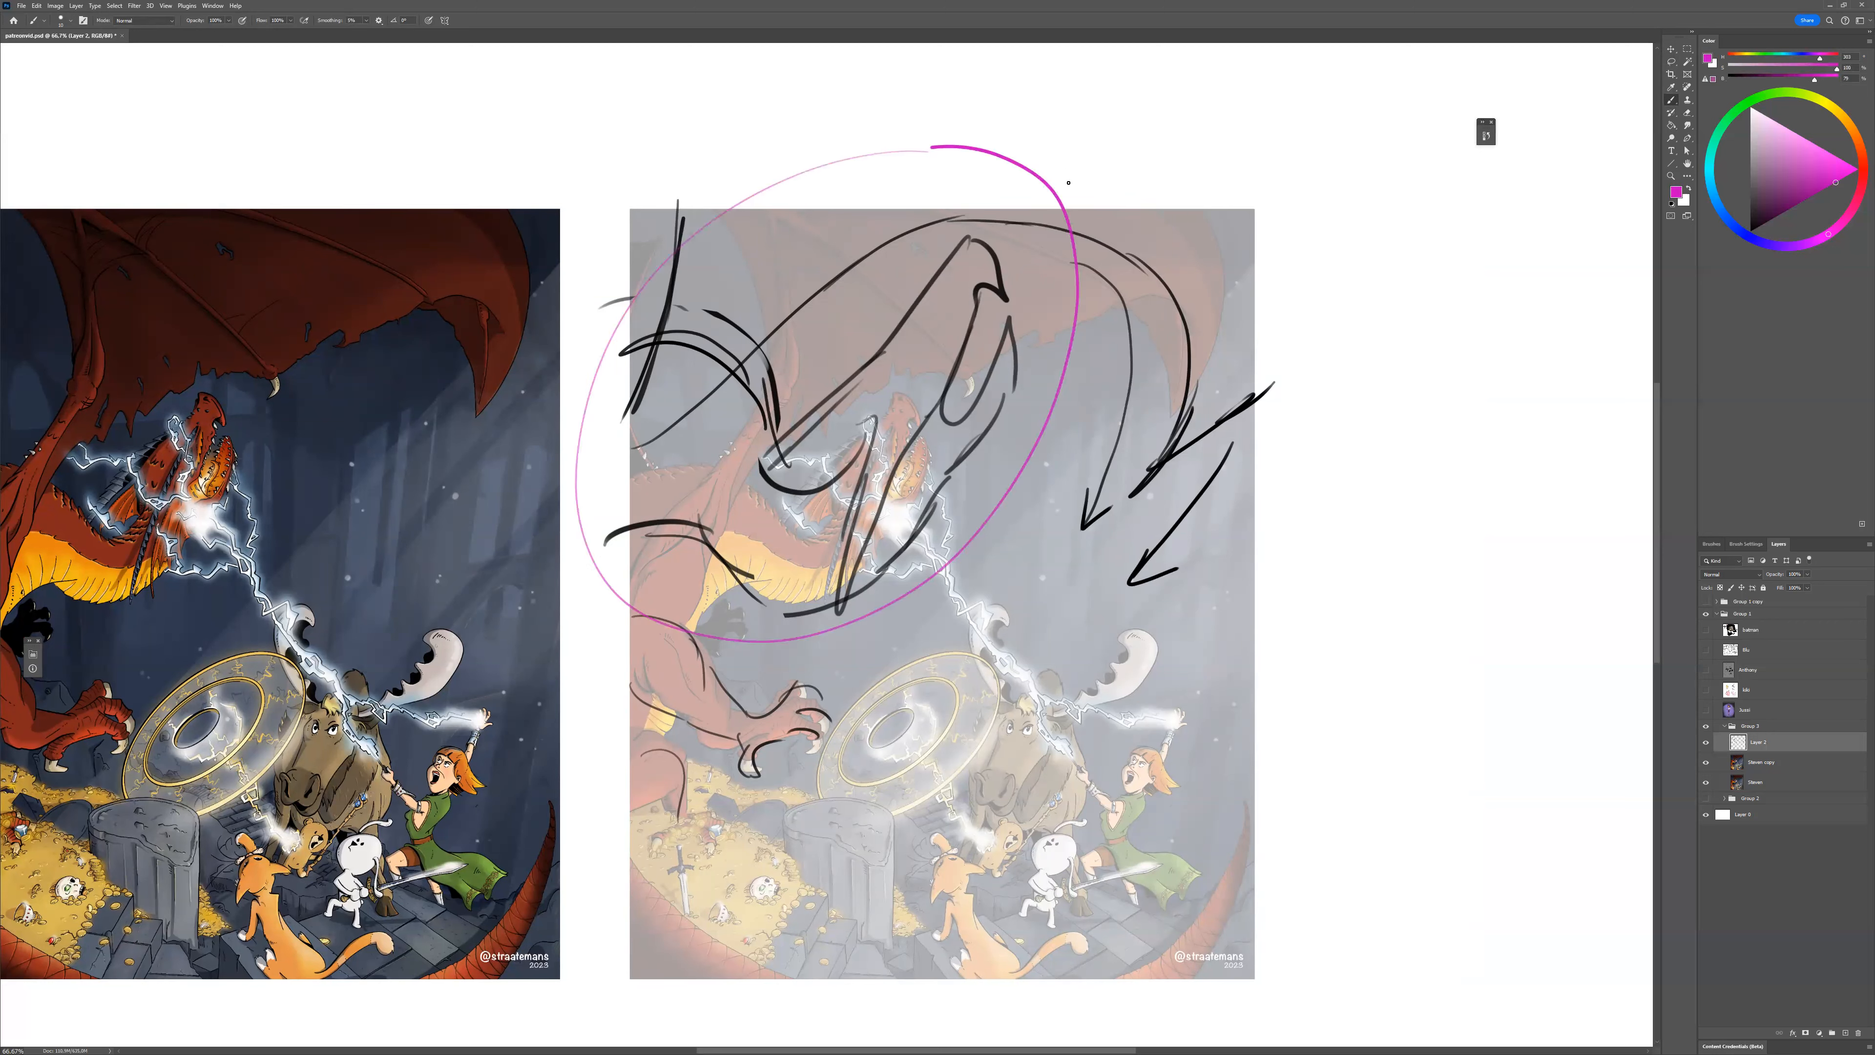
drag(1065, 146, 1080, 159)
drag(1089, 147, 1104, 158)
drag(1120, 145, 1108, 161)
drag(1132, 128, 1143, 163)
Draw magenta diagonal perspective lines across the floor and sketch the green-dressed girl in a wide lunging pose with a flowing cape.
drag(1179, 771, 1144, 764)
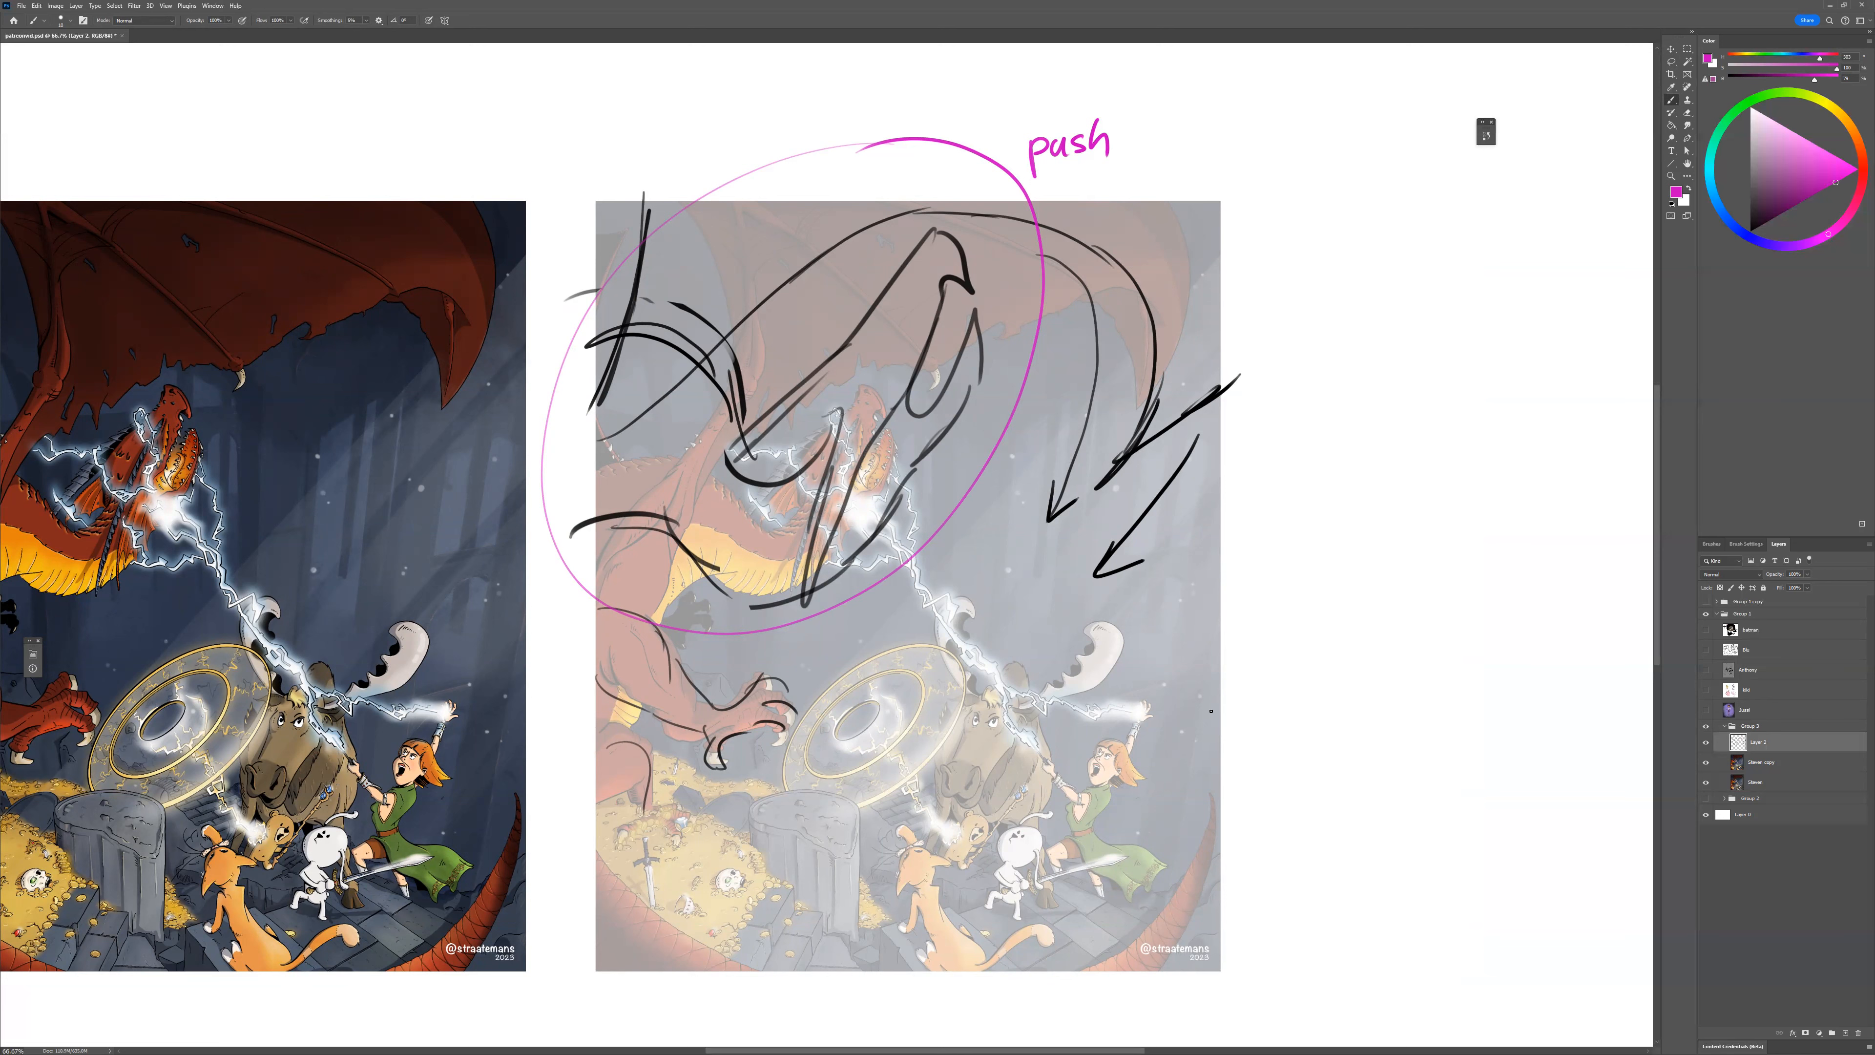
mouse_move(1008, 900)
mouse_down()
mouse_move(1041, 836)
mouse_move(804, 945)
mouse_up()
key(ctrl+z)
drag(1127, 867, 926, 963)
drag(1181, 879, 989, 1027)
drag(1227, 893, 1111, 1036)
mouse_move(1101, 812)
mouse_down()
mouse_move(1084, 851)
mouse_move(1051, 837)
mouse_move(1052, 860)
mouse_move(1071, 883)
mouse_move(1115, 872)
mouse_move(1132, 898)
mouse_move(1121, 851)
mouse_move(1173, 847)
mouse_move(1114, 833)
mouse_move(1171, 803)
mouse_move(1181, 856)
mouse_move(1130, 856)
mouse_up()
drag(1112, 744, 1133, 780)
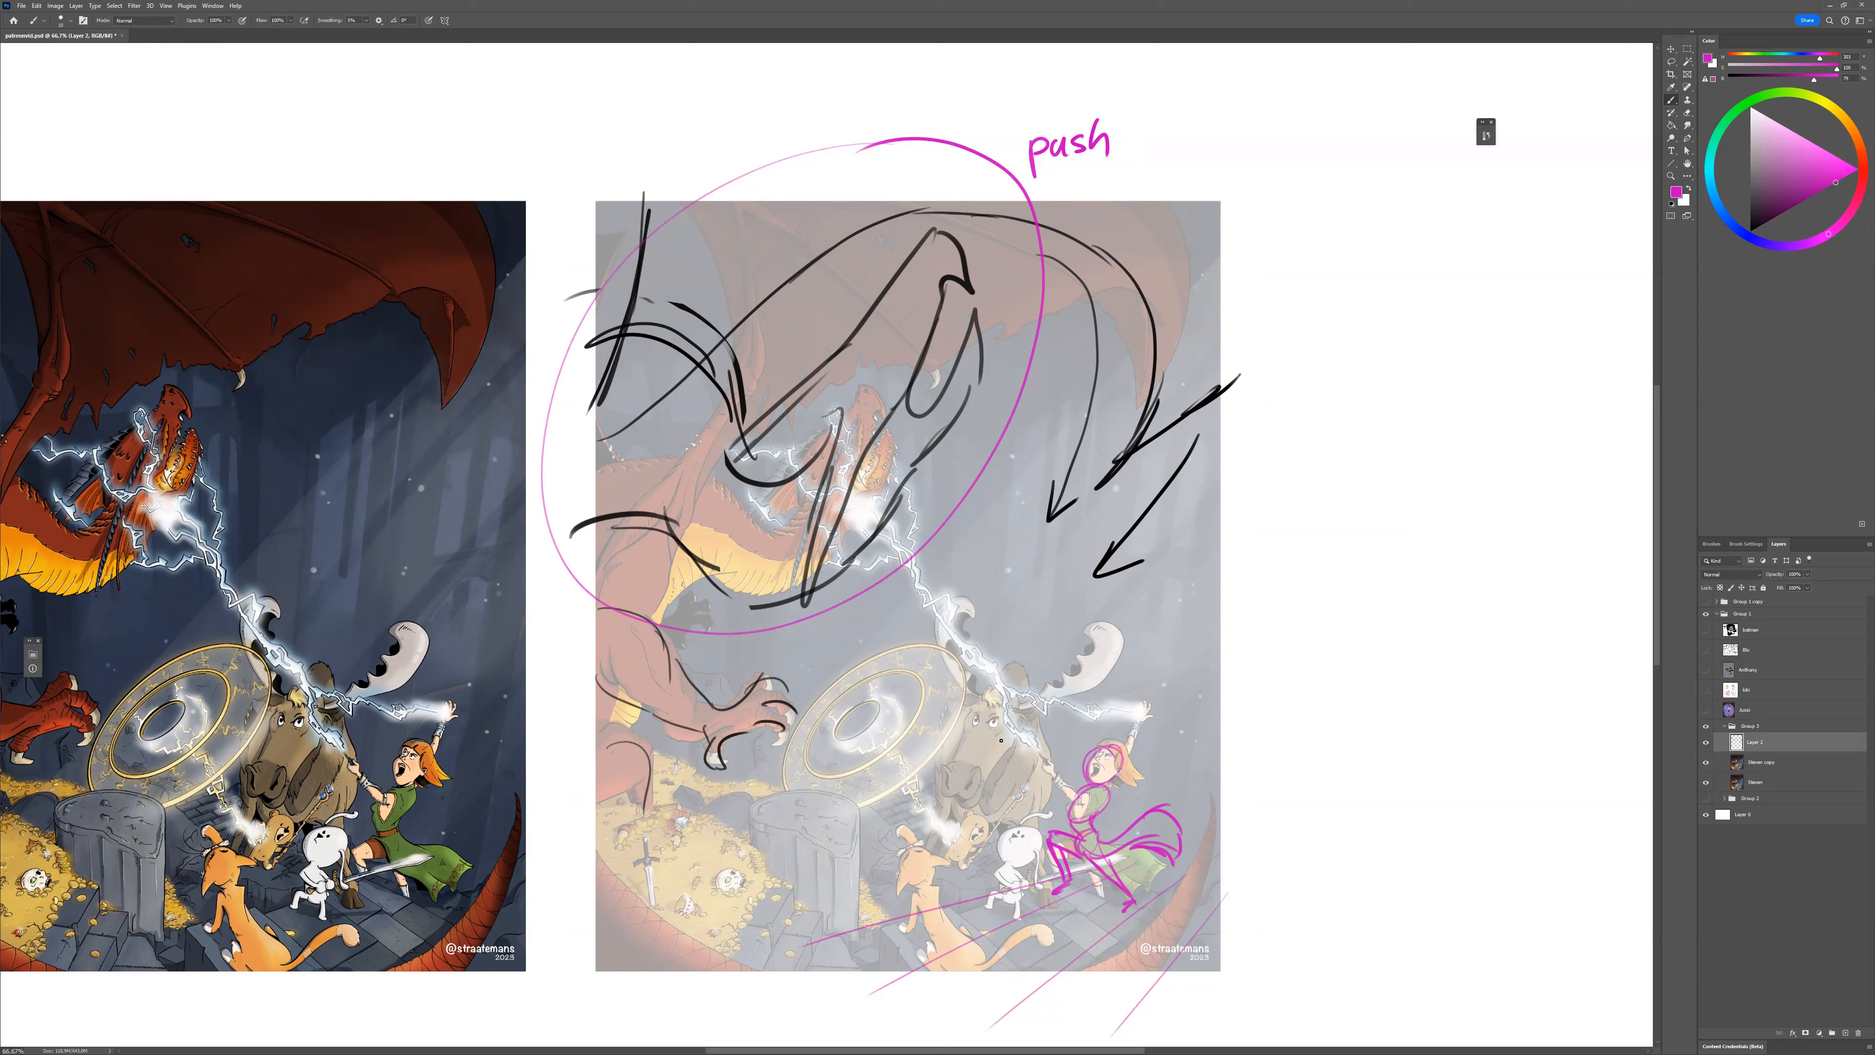
Sketch the horned warrior in magenta with large curved horns, a frowning face, a nose ring and a narrow body.
mouse_move(1023, 697)
mouse_down()
mouse_move(1063, 686)
mouse_move(1047, 649)
mouse_move(1099, 680)
mouse_move(1090, 696)
mouse_up()
mouse_move(1085, 699)
mouse_down()
mouse_move(1021, 712)
mouse_move(1067, 637)
mouse_up()
mouse_move(993, 694)
mouse_down()
mouse_move(942, 599)
mouse_move(932, 669)
mouse_move(960, 769)
mouse_move(970, 712)
mouse_up()
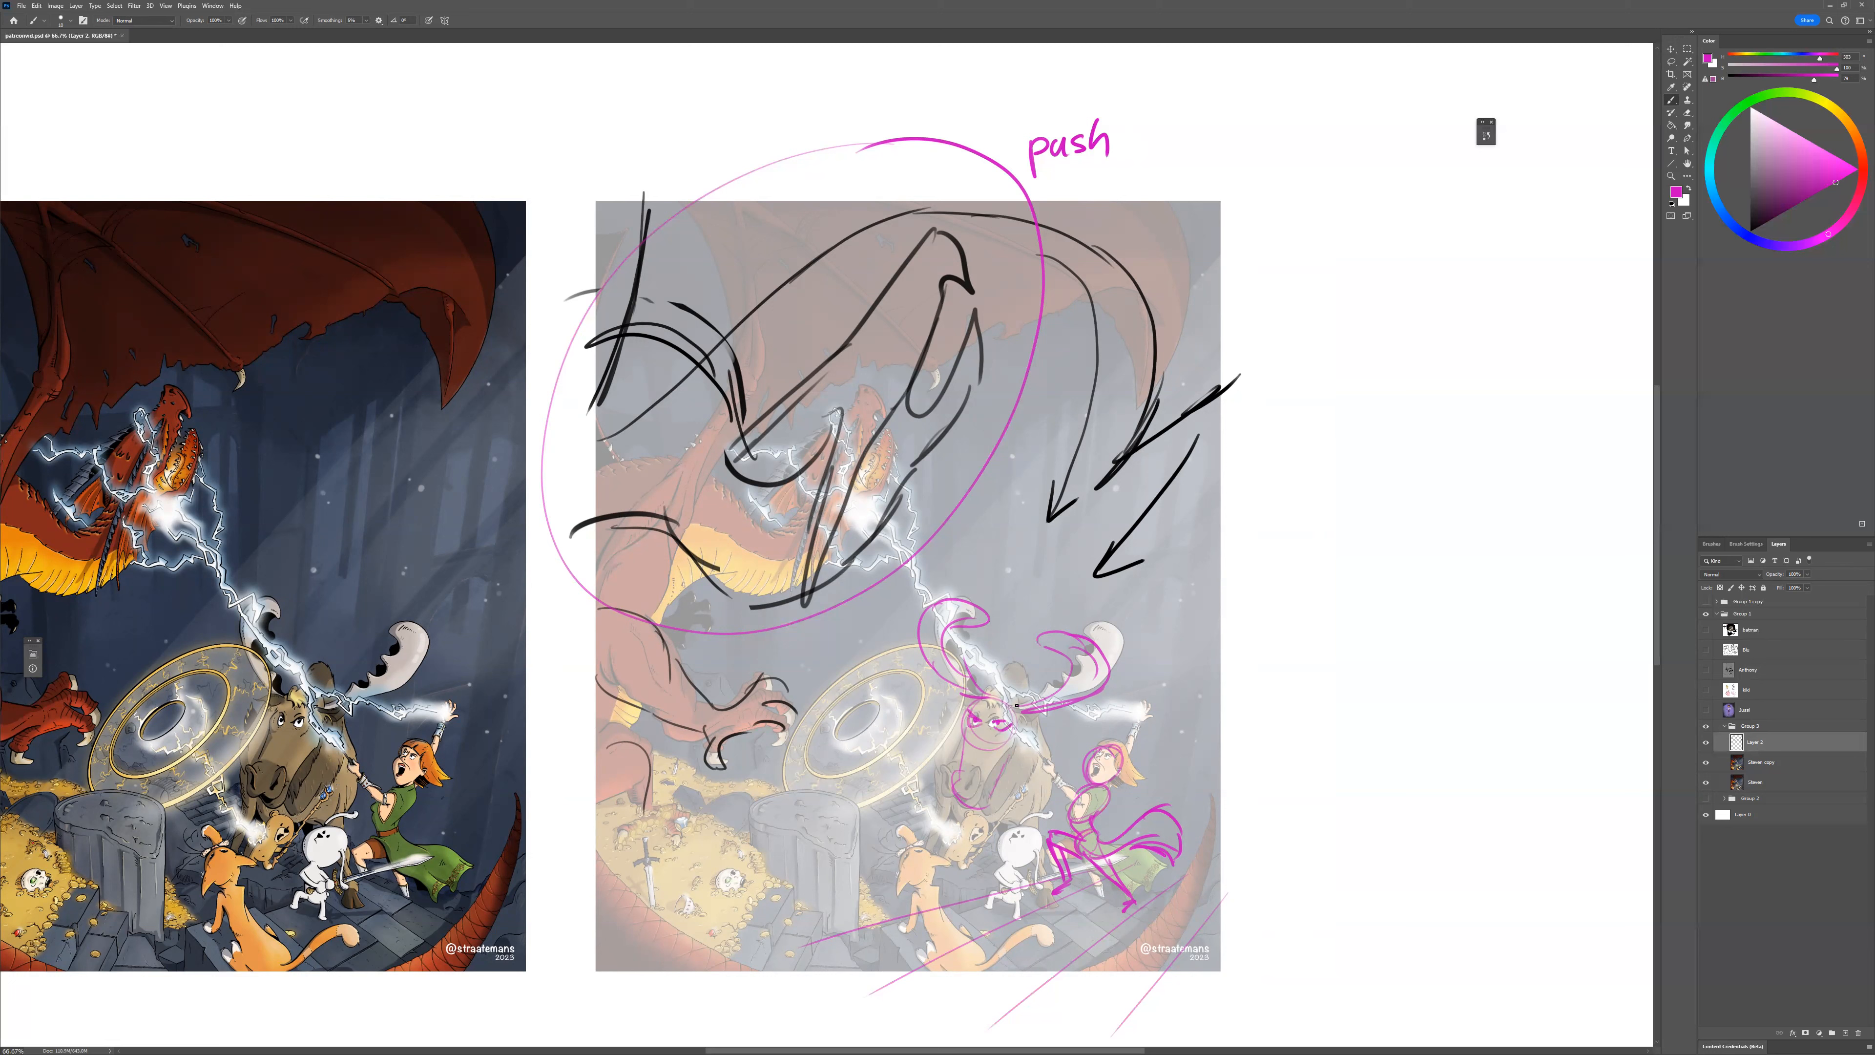
drag(1013, 661, 1032, 707)
drag(946, 828, 952, 843)
drag(998, 827, 980, 767)
drag(994, 827, 952, 866)
Draw a large foreshortened magenta sword for the white figure, and arrows pointing up toward the dragon.
drag(1102, 895, 1082, 887)
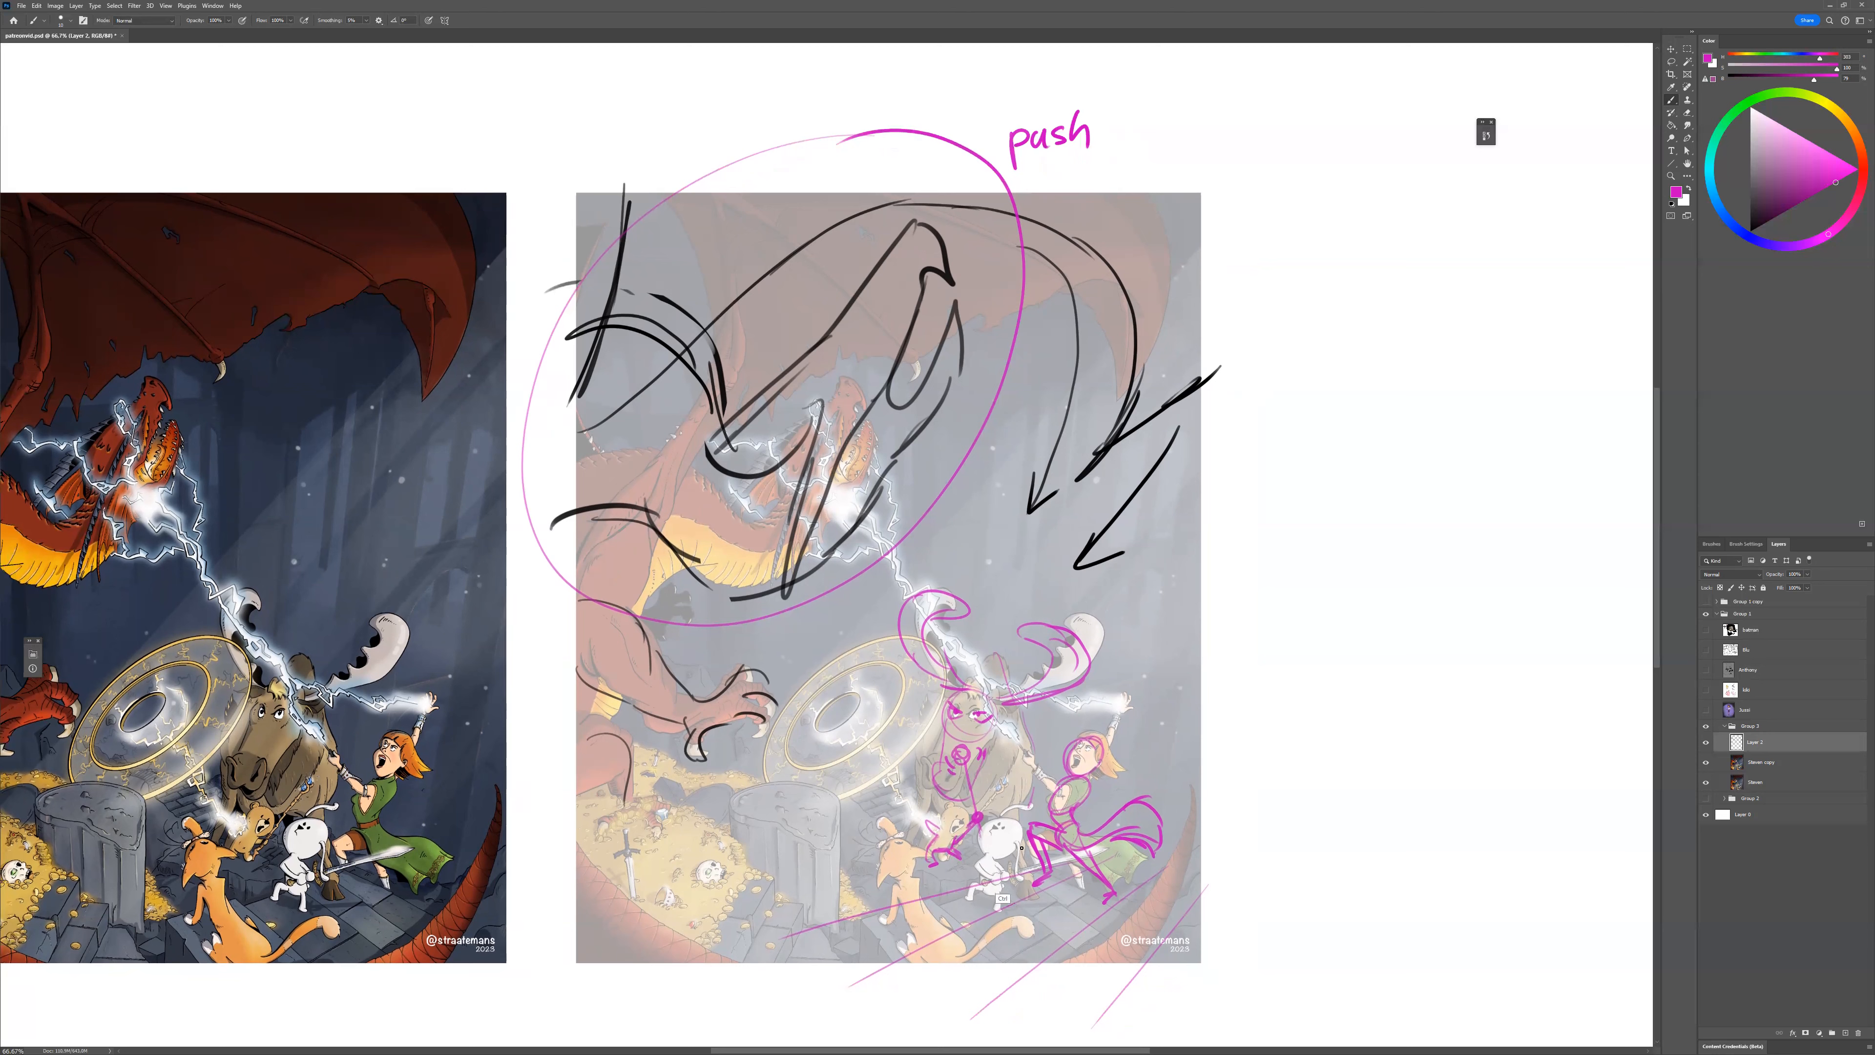
drag(994, 874, 1138, 930)
drag(1008, 875, 1122, 915)
drag(1011, 884, 1131, 930)
drag(920, 837, 763, 653)
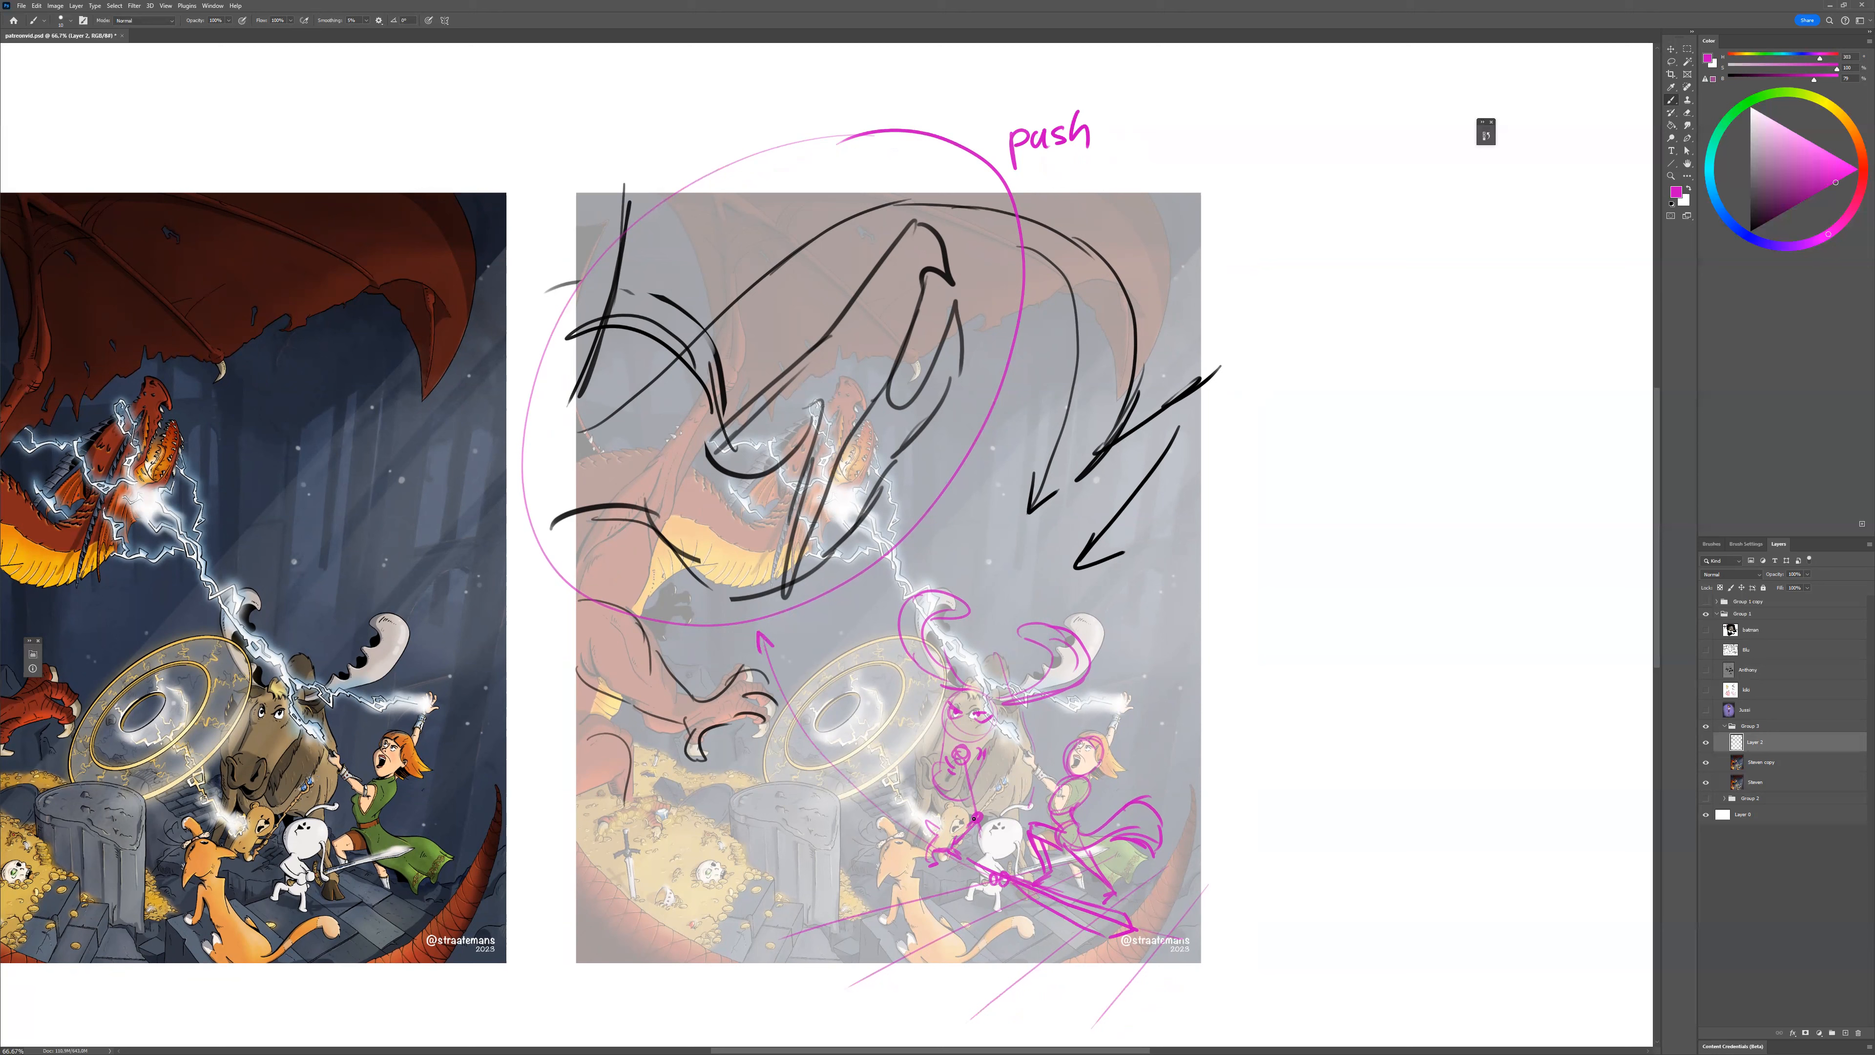
drag(896, 563, 881, 530)
Widen the horned warrior's horns with extra magenta curves and outline the round shield as a tilted ellipse.
drag(951, 690, 923, 605)
mouse_move(1048, 657)
mouse_down()
mouse_move(1008, 626)
mouse_move(1037, 600)
mouse_move(1075, 663)
mouse_up()
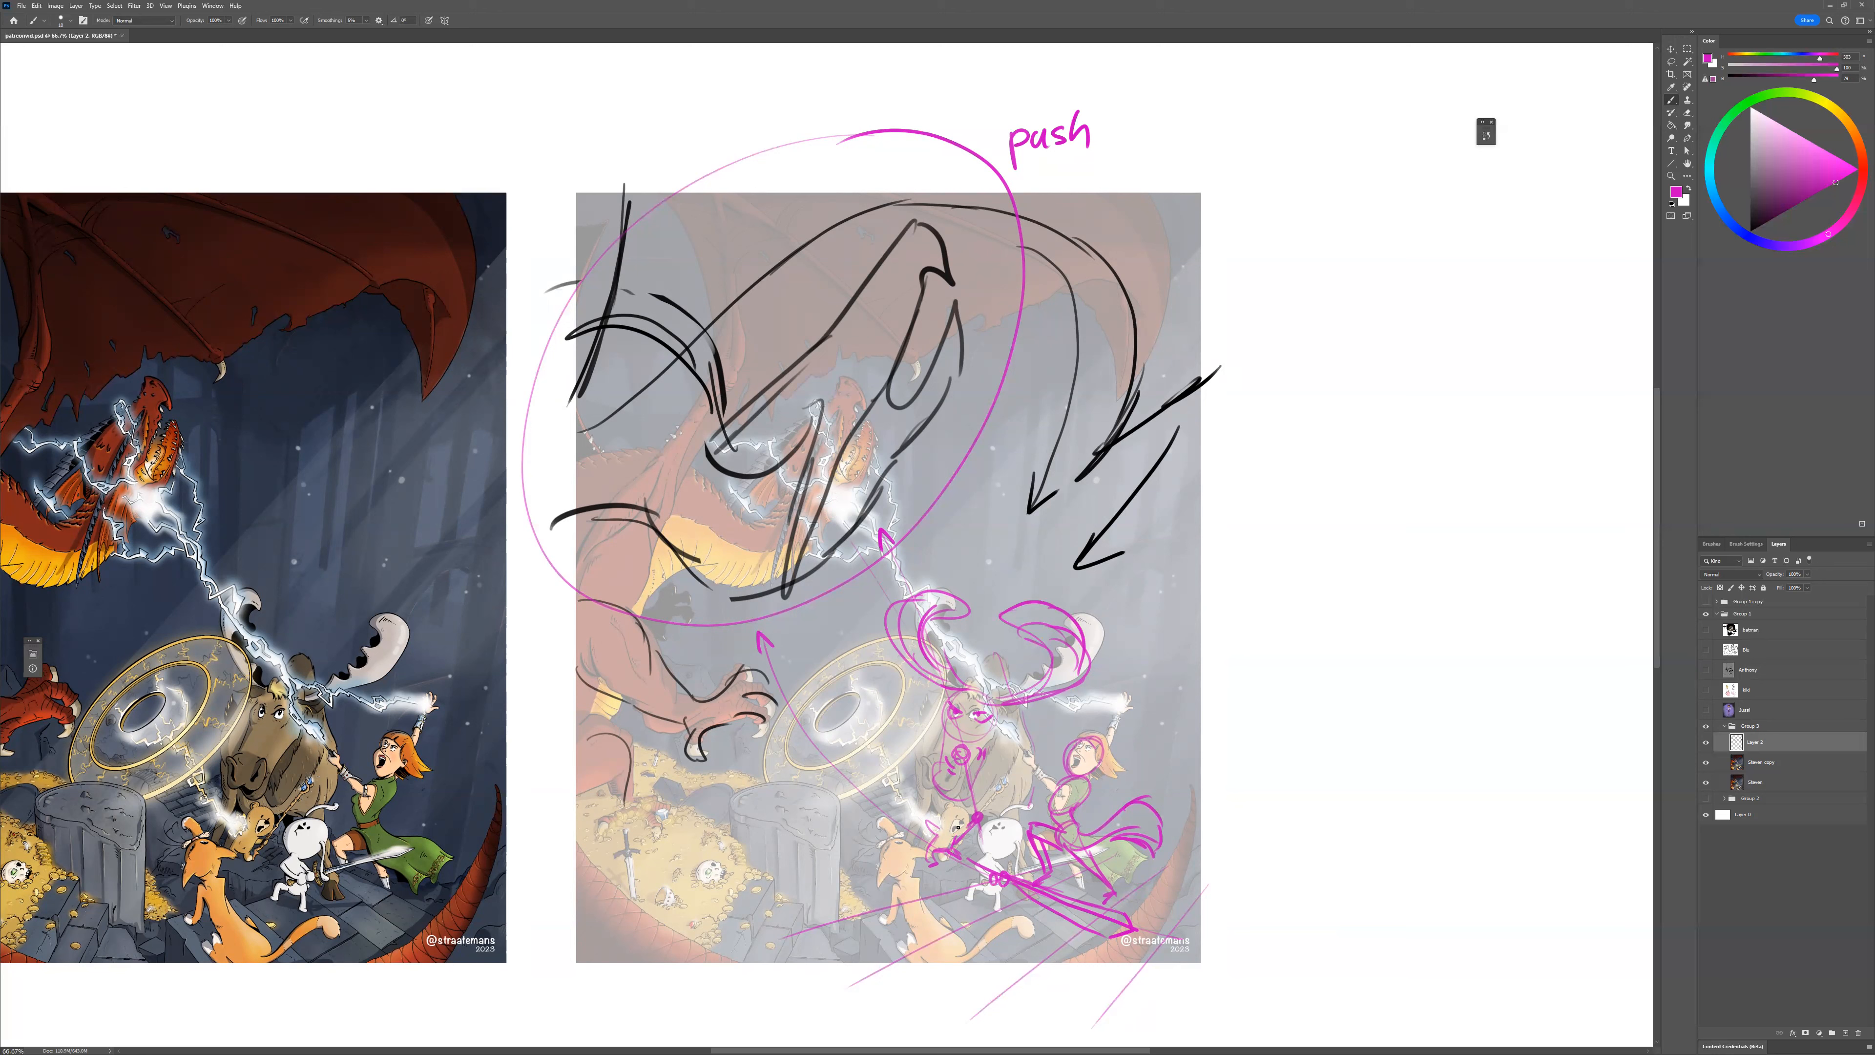
drag(934, 812, 862, 739)
drag(804, 810, 819, 681)
Try to outline the orange cat's seated body in magenta, and undo the strokes.
mouse_move(890, 833)
mouse_down()
mouse_move(890, 904)
mouse_move(897, 831)
mouse_up()
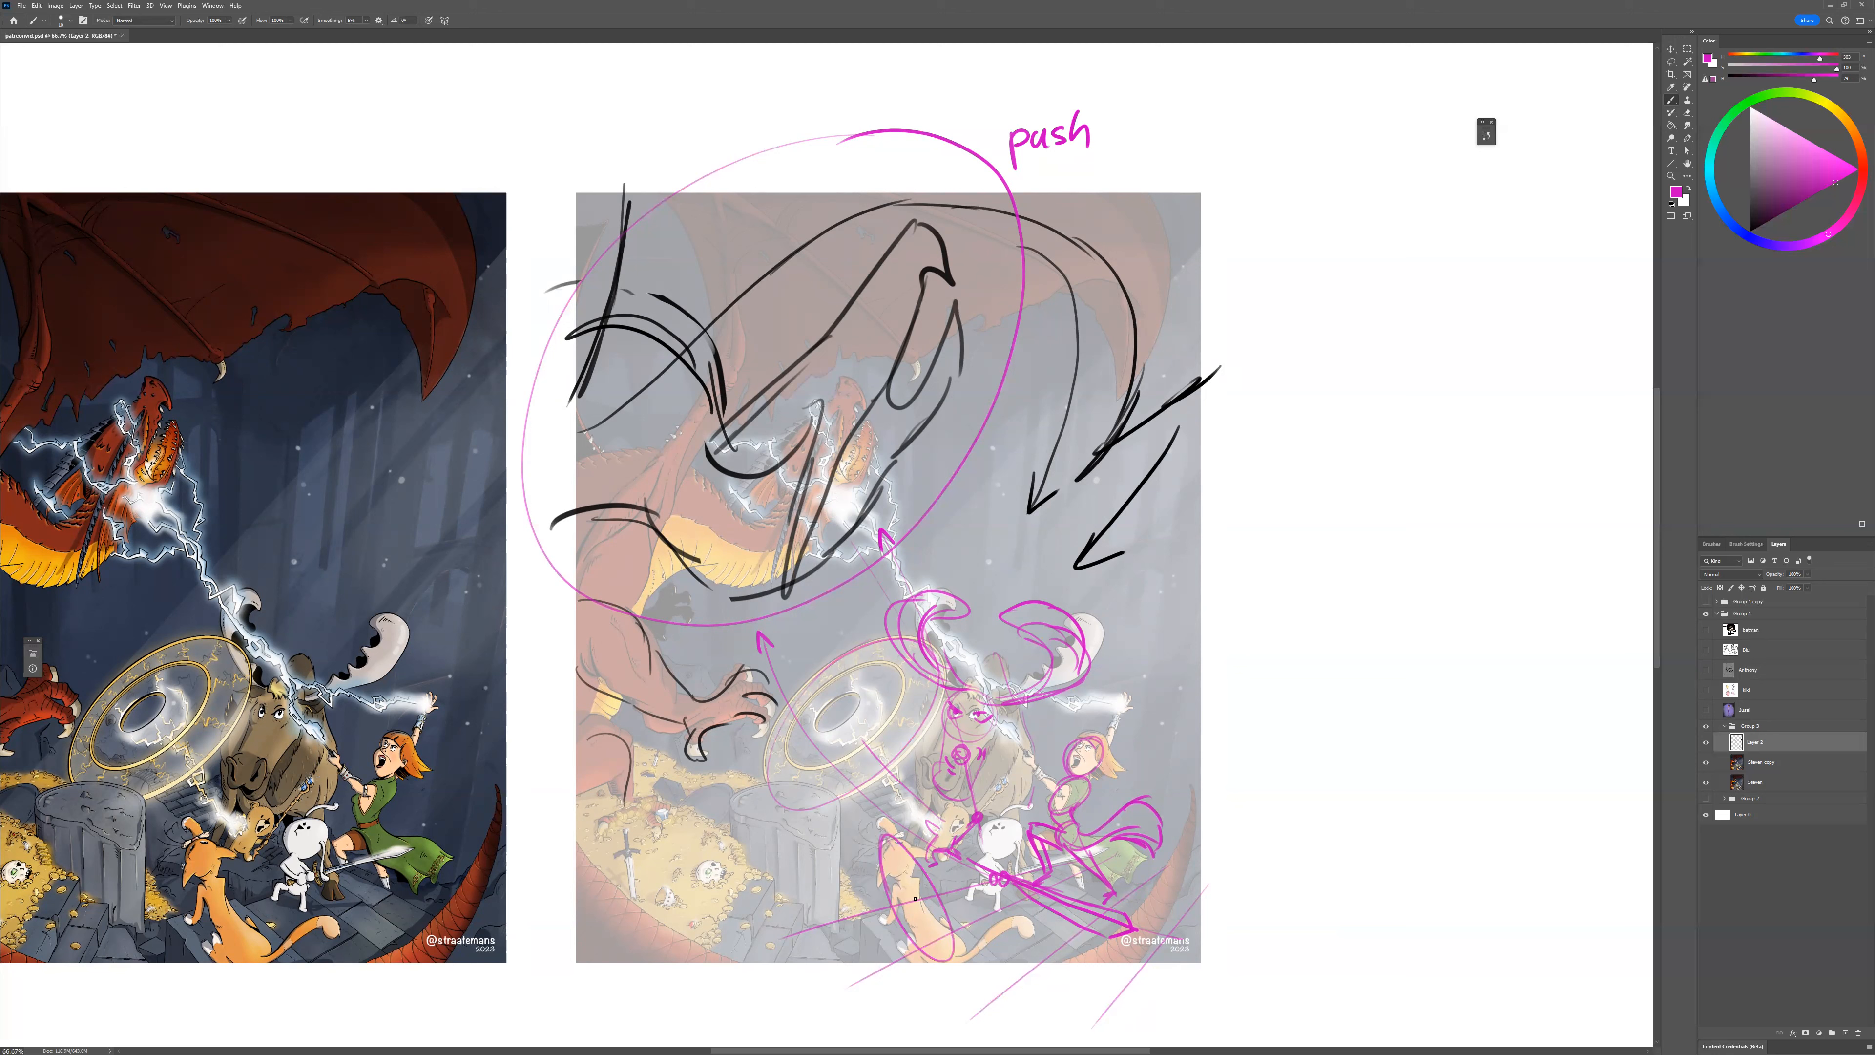
key(ctrl+z)
drag(901, 838, 919, 871)
key(ctrl+z)
Sketch a leaping figure in magenta, stretched diagonally in the air toward the dragon's mouth.
drag(922, 504, 1179, 636)
mouse_move(972, 507)
mouse_down()
mouse_move(990, 533)
mouse_move(950, 461)
mouse_move(923, 467)
mouse_move(998, 511)
mouse_up()
mouse_move(968, 467)
mouse_down()
mouse_move(995, 501)
mouse_move(985, 568)
mouse_move(1007, 557)
mouse_move(1004, 522)
mouse_move(1034, 540)
mouse_up()
mouse_move(1032, 540)
mouse_down()
mouse_move(1054, 555)
mouse_move(1028, 578)
mouse_move(1071, 602)
mouse_move(1100, 585)
mouse_move(1124, 617)
mouse_up()
mouse_move(1040, 552)
mouse_down()
mouse_move(1153, 529)
mouse_move(1054, 565)
mouse_up()
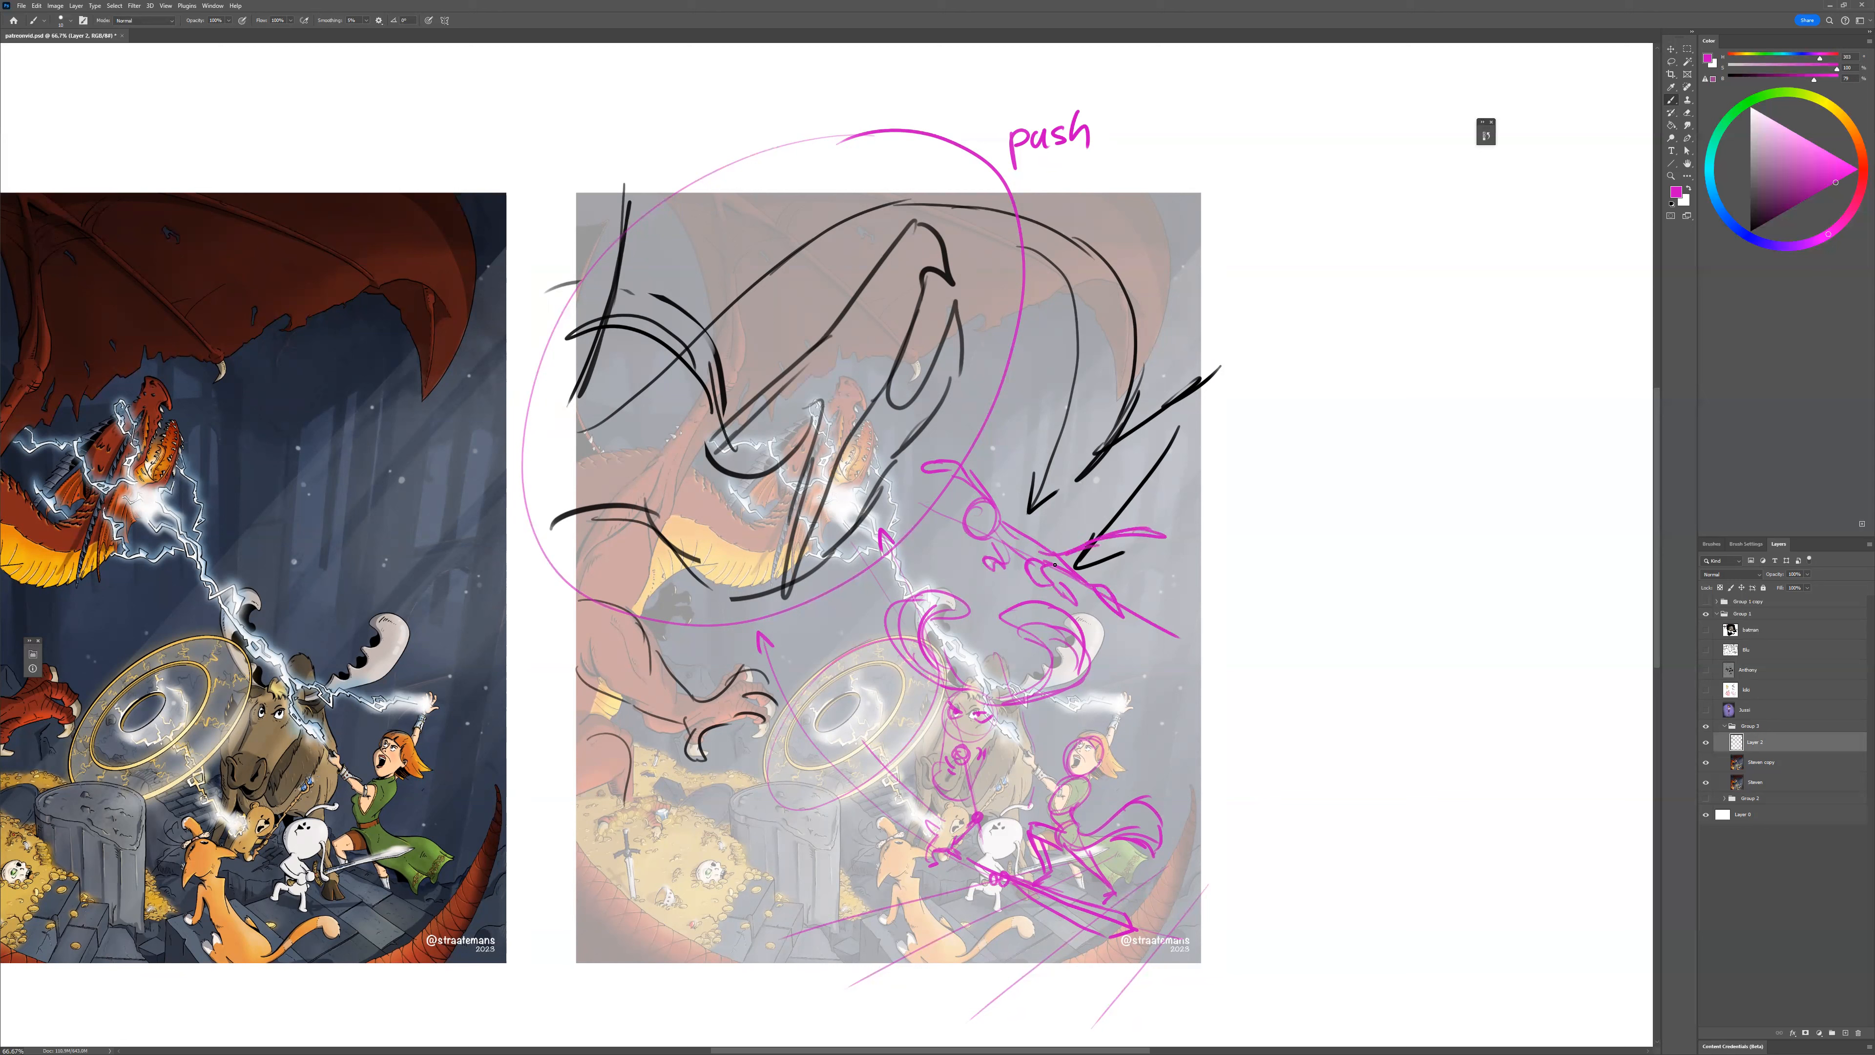
Switch to red and draw arrows from the orange cat up to the leaping figure and along its body toward the dragon.
mouse_move(1820, 56)
mouse_down()
mouse_move(1836, 56)
mouse_move(1806, 80)
mouse_up()
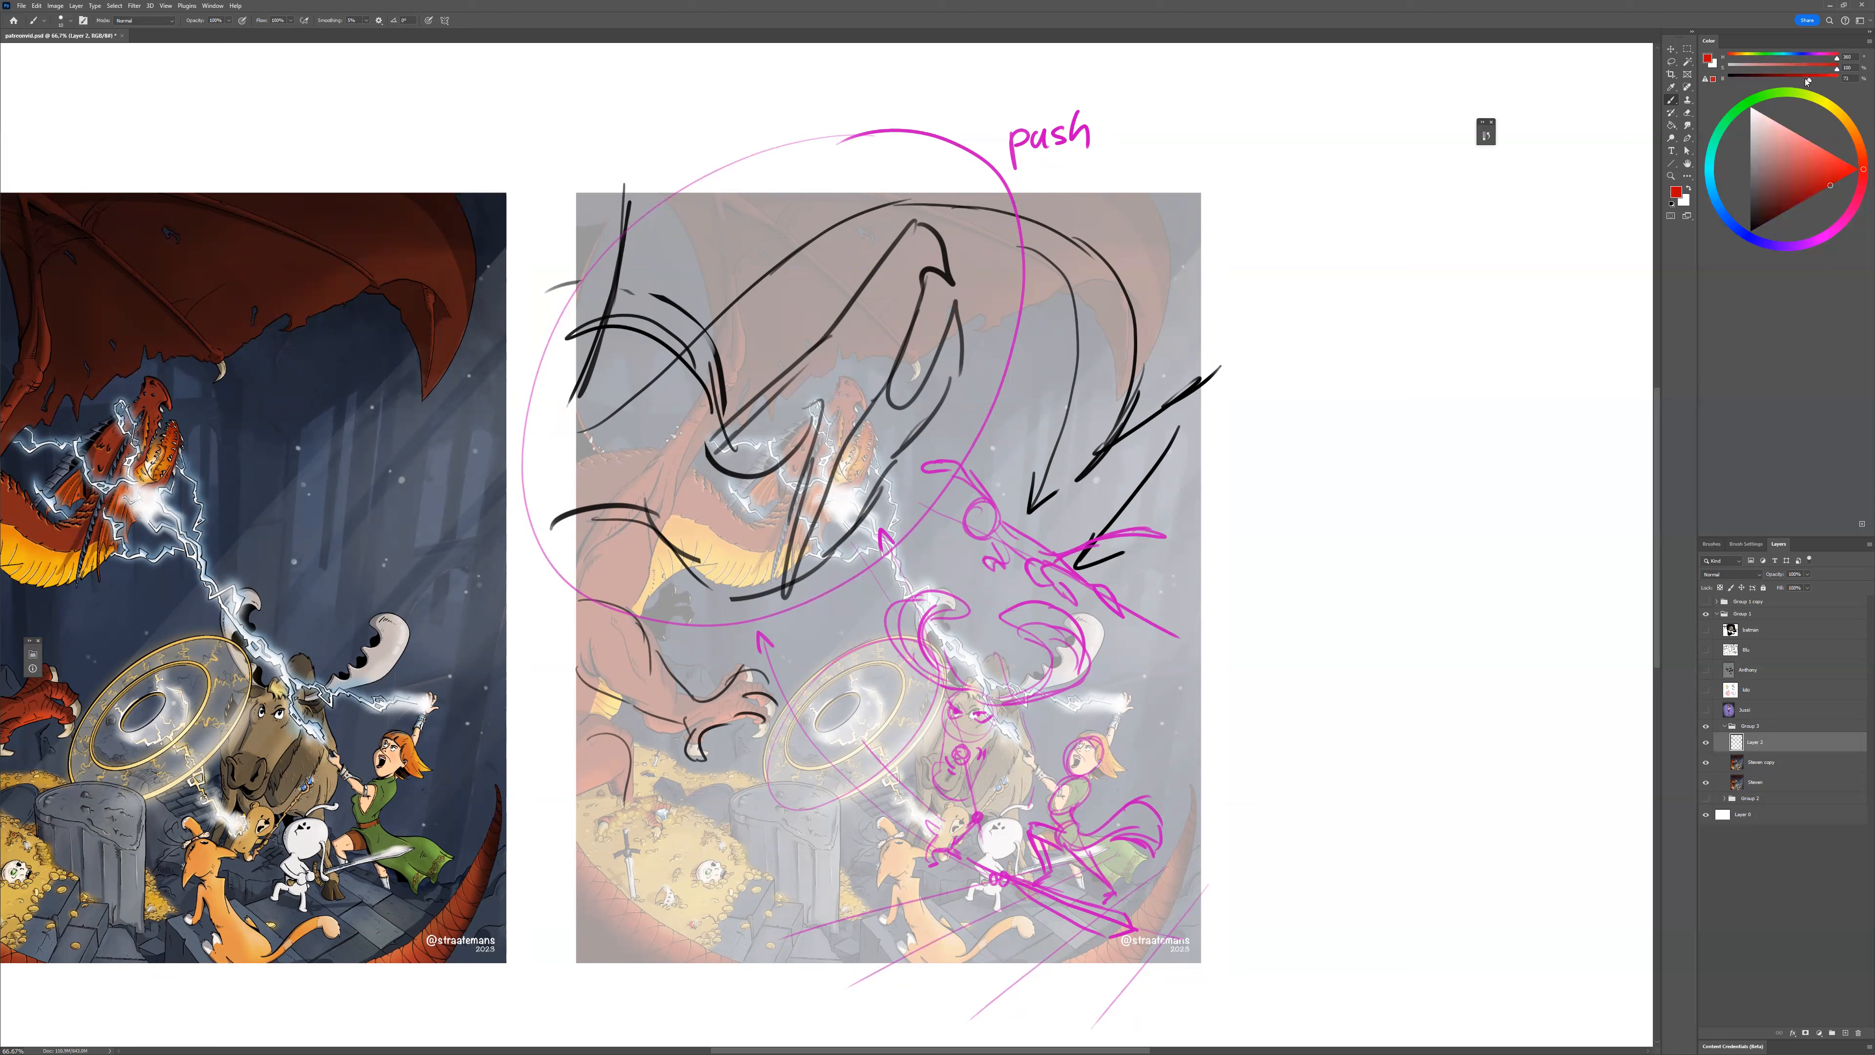
mouse_move(926, 910)
mouse_down()
mouse_move(996, 826)
mouse_move(1034, 650)
mouse_move(1026, 572)
mouse_up()
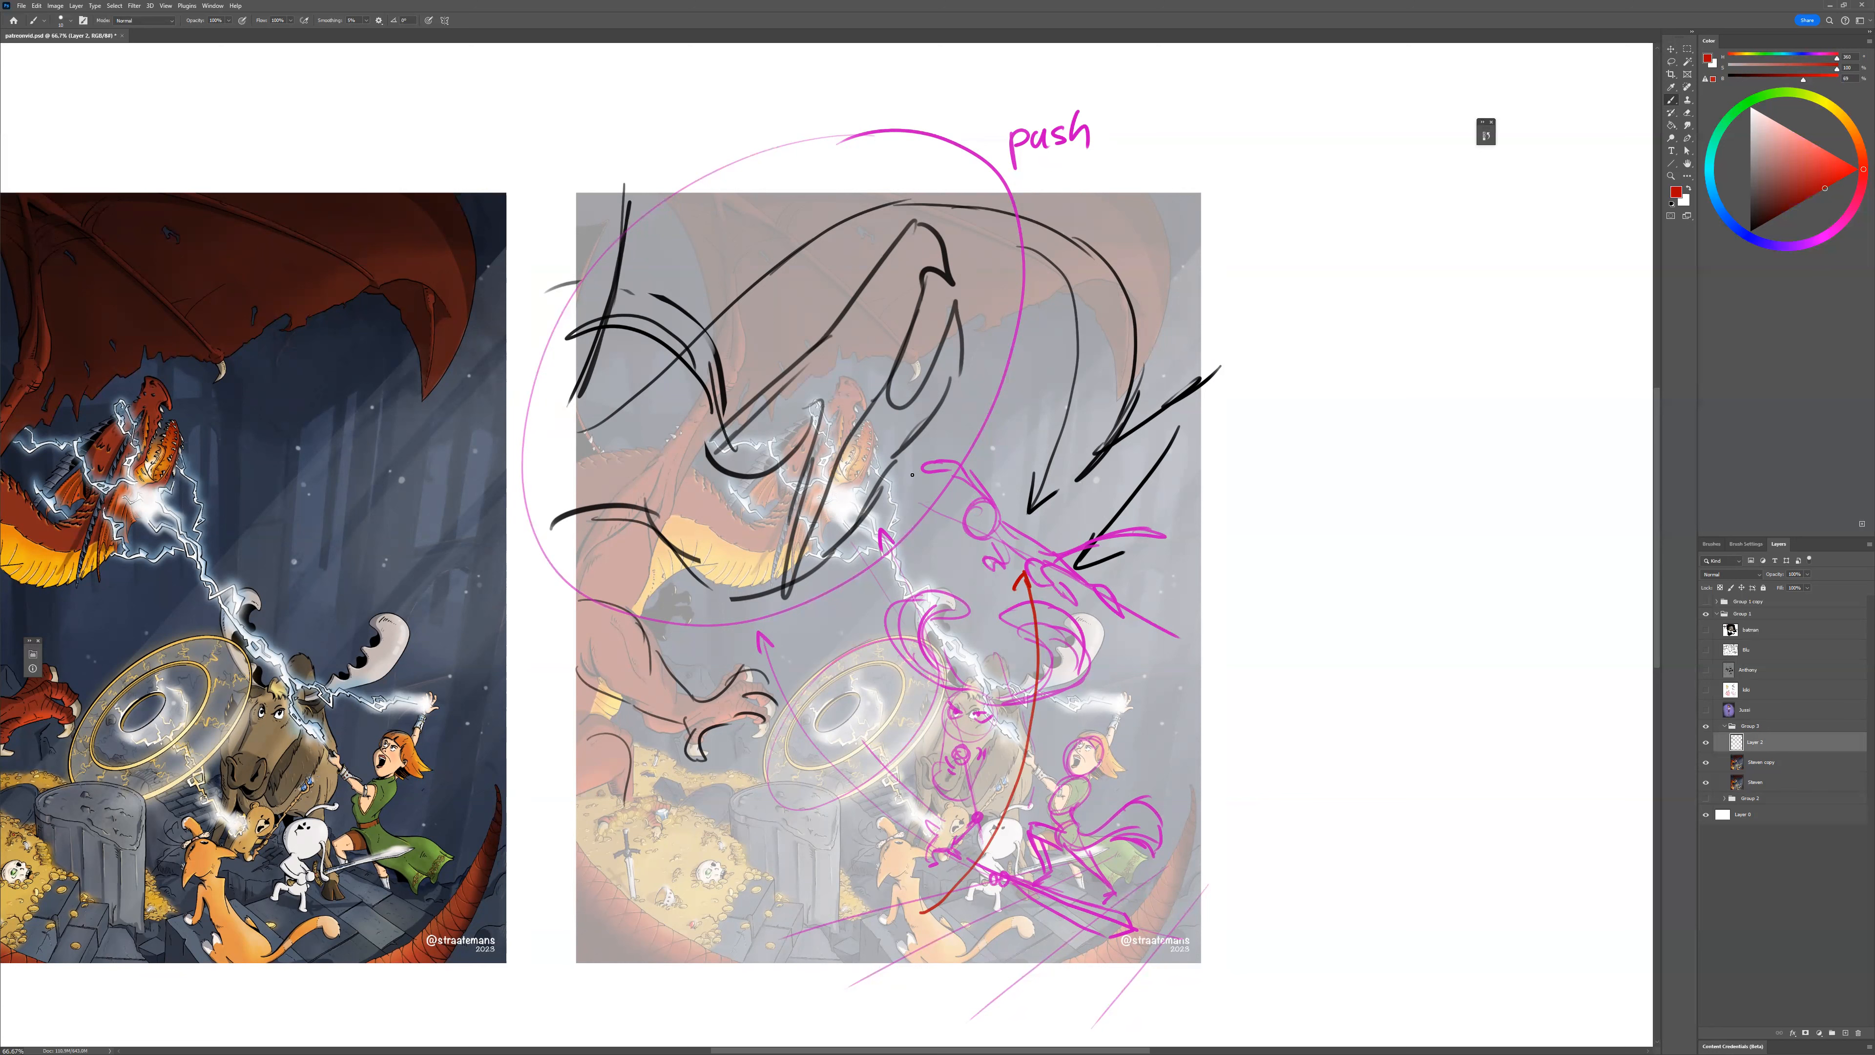
mouse_move(1058, 606)
mouse_down()
mouse_move(1153, 771)
mouse_move(1080, 628)
mouse_move(916, 474)
mouse_up()
drag(987, 527, 912, 459)
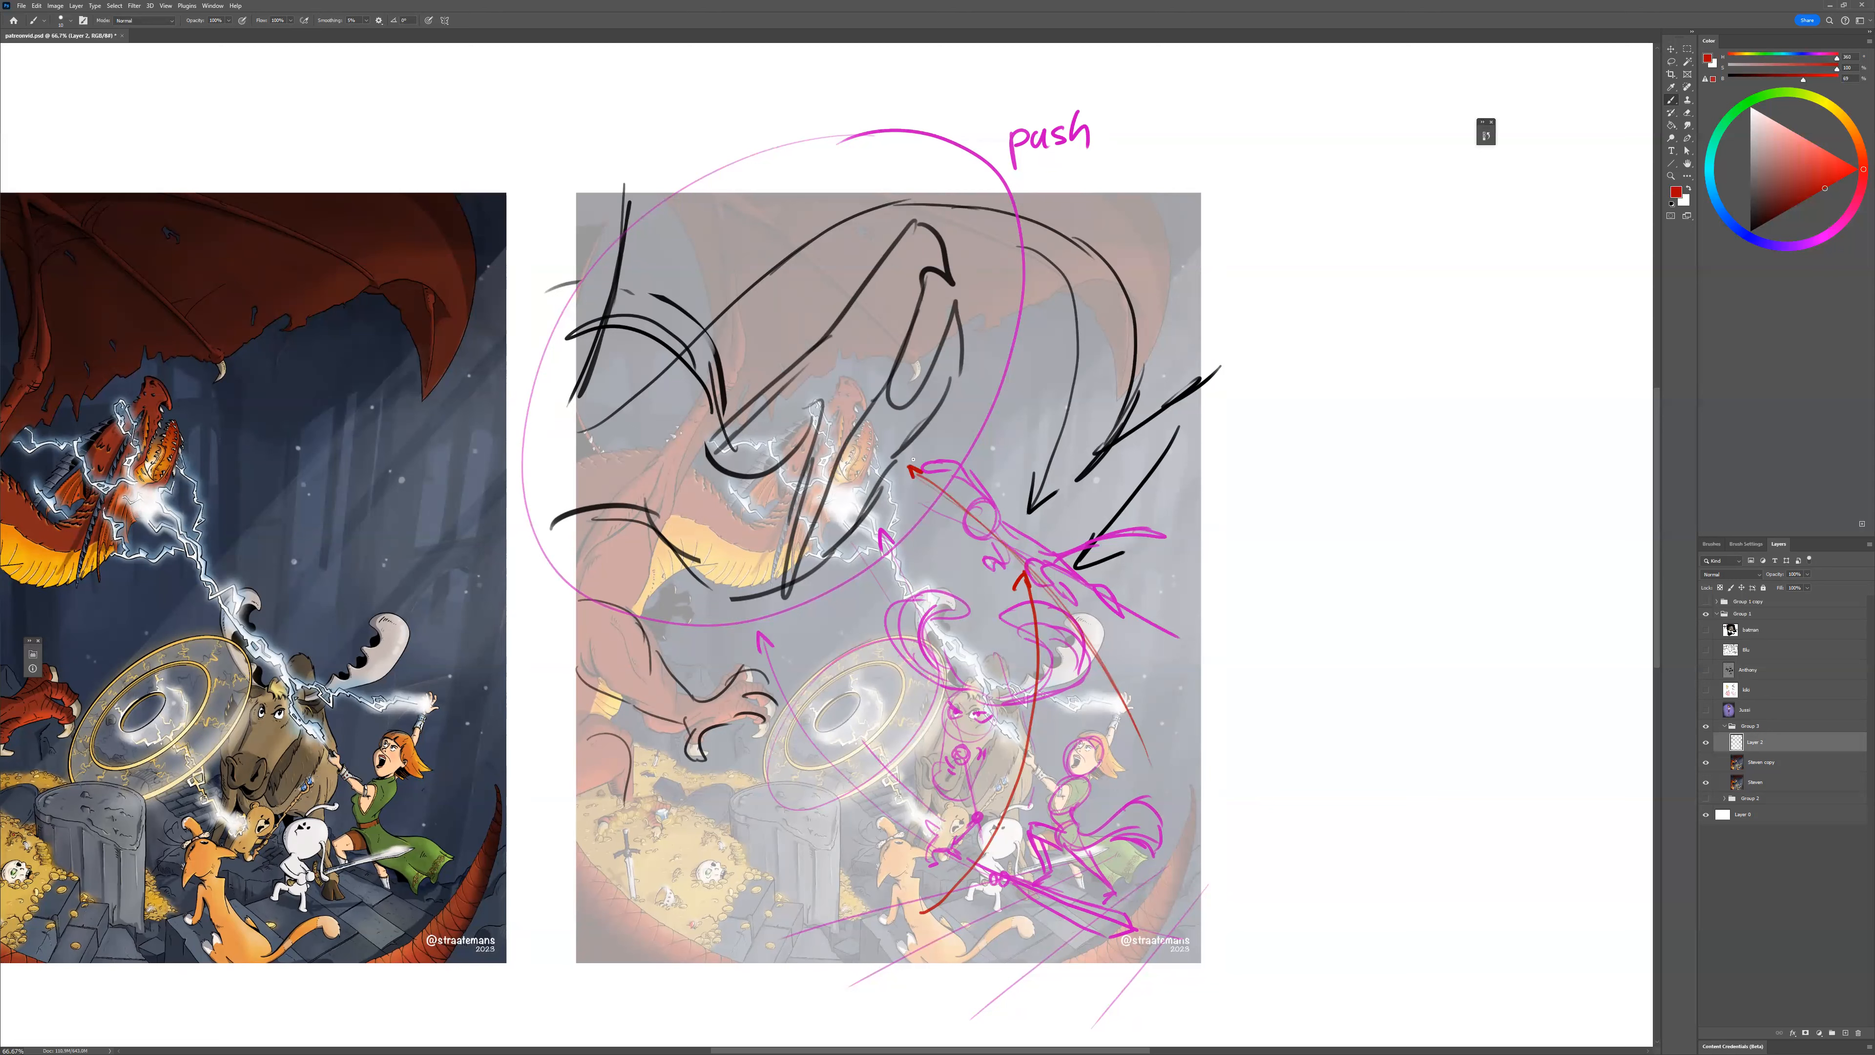
drag(1010, 534, 1095, 638)
drag(1010, 547, 970, 510)
scroll(1217, 668, left, 2)
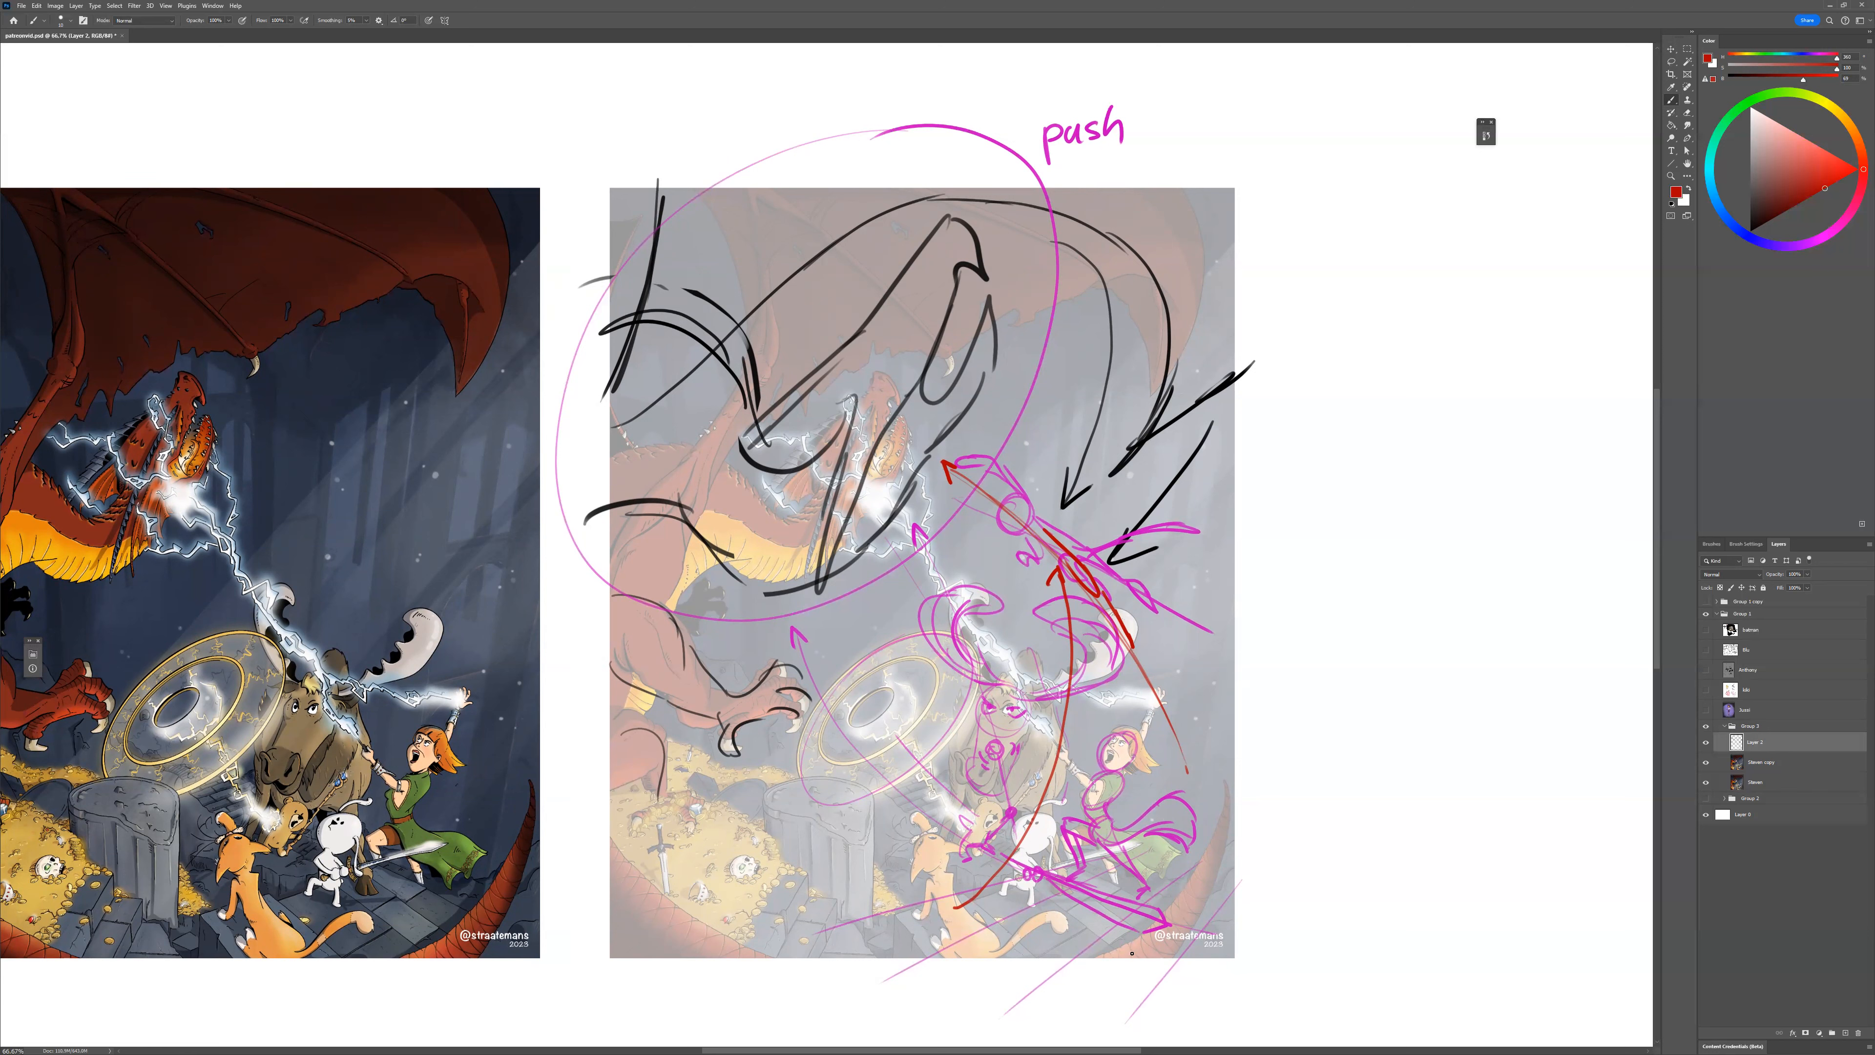
Reset the colour to black and draw the dragon's tail curving up past the illustration's edge to a pointed tip.
key(d)
mouse_move(1138, 954)
mouse_down()
mouse_move(1189, 899)
mouse_move(1204, 835)
mouse_up()
key(ctrl+z)
mouse_move(1105, 962)
mouse_down()
mouse_move(1197, 870)
mouse_move(1209, 849)
mouse_move(1190, 832)
mouse_up()
mouse_move(1163, 734)
mouse_down()
mouse_move(1191, 831)
mouse_move(1205, 826)
mouse_move(1203, 956)
mouse_move(1200, 827)
mouse_move(1160, 739)
mouse_move(1180, 709)
mouse_move(1168, 748)
mouse_up()
drag(1286, 741, 1271, 716)
Select the sketched dragon tail, shift its position beside the girl and clear the selection.
key(l)
mouse_move(1172, 659)
mouse_down()
mouse_move(1137, 834)
mouse_move(1108, 869)
mouse_move(1131, 889)
mouse_move(1070, 953)
mouse_move(1227, 914)
mouse_move(1211, 682)
mouse_move(1277, 601)
mouse_up()
key(ctrl+t)
drag(1227, 700, 1242, 712)
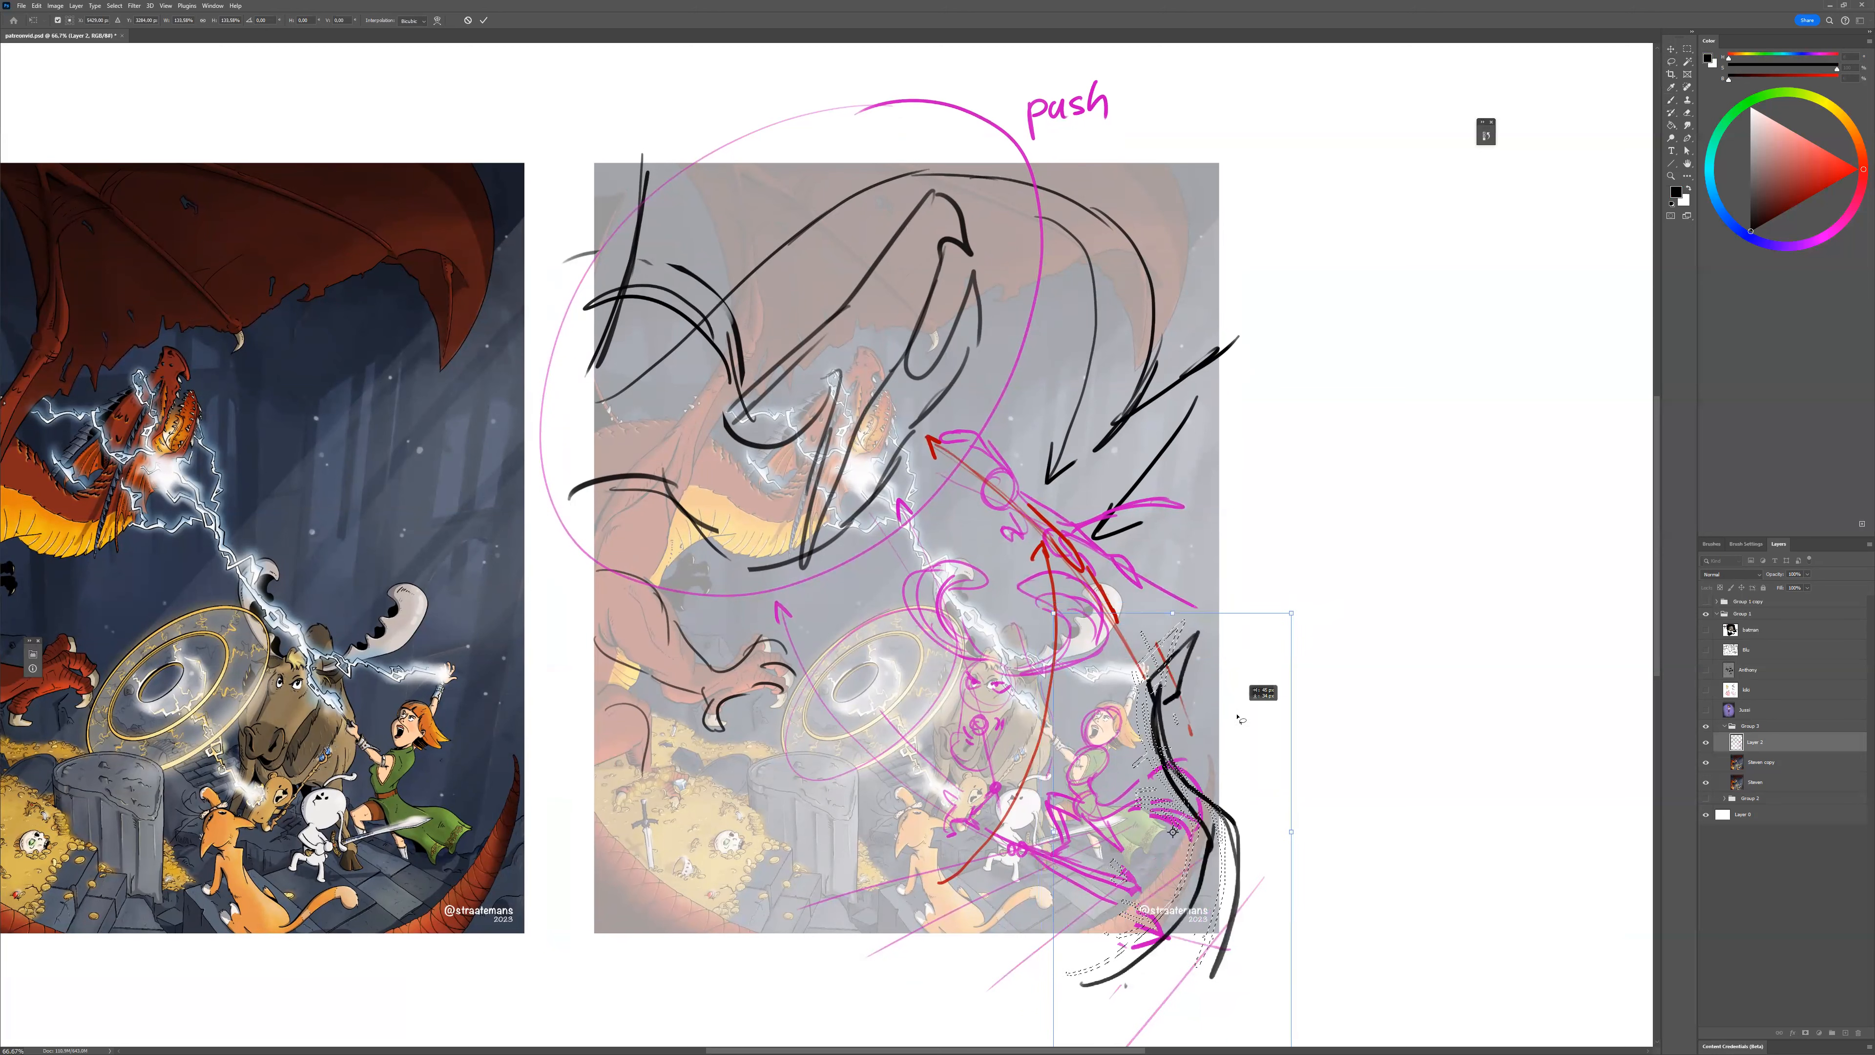
key(Return)
key(ctrl+d)
Thicken the inner curve of the dragon's tail with additional black brush strokes.
key(b)
drag(1200, 857, 1156, 921)
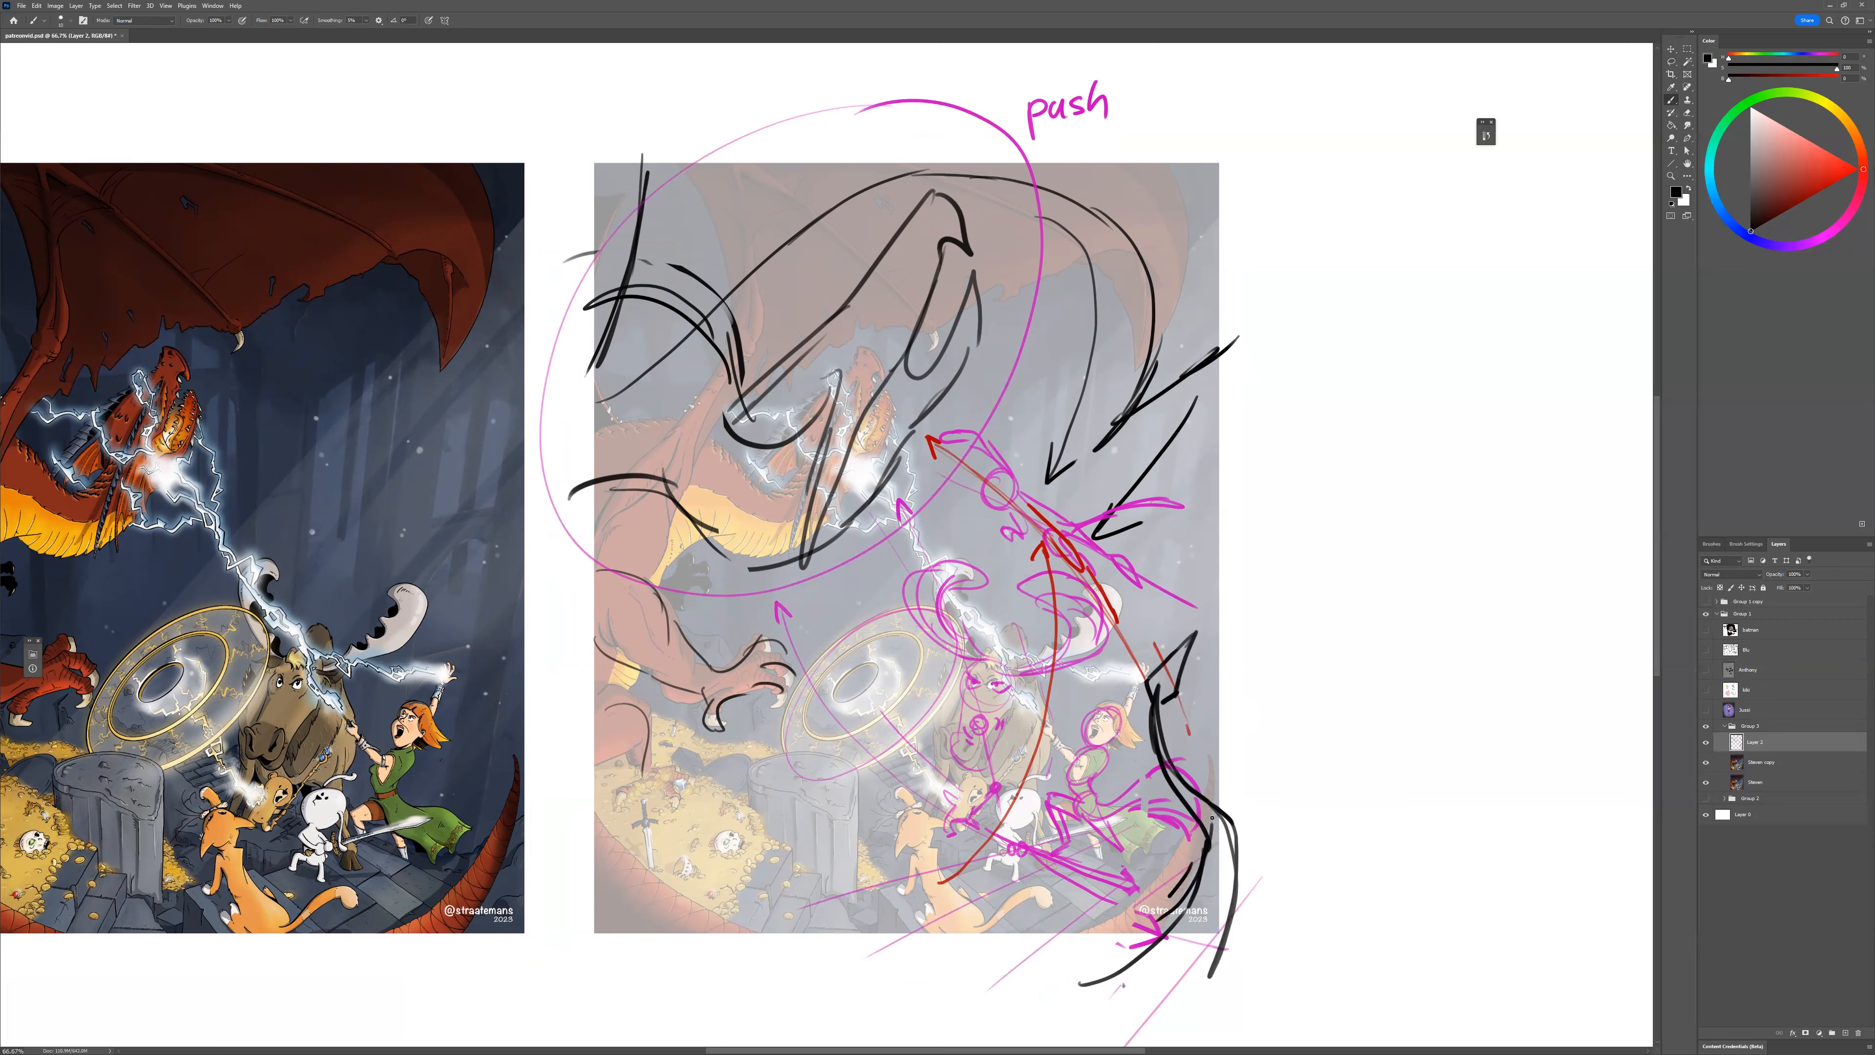
drag(1350, 718, 1367, 733)
drag(1303, 664, 1299, 669)
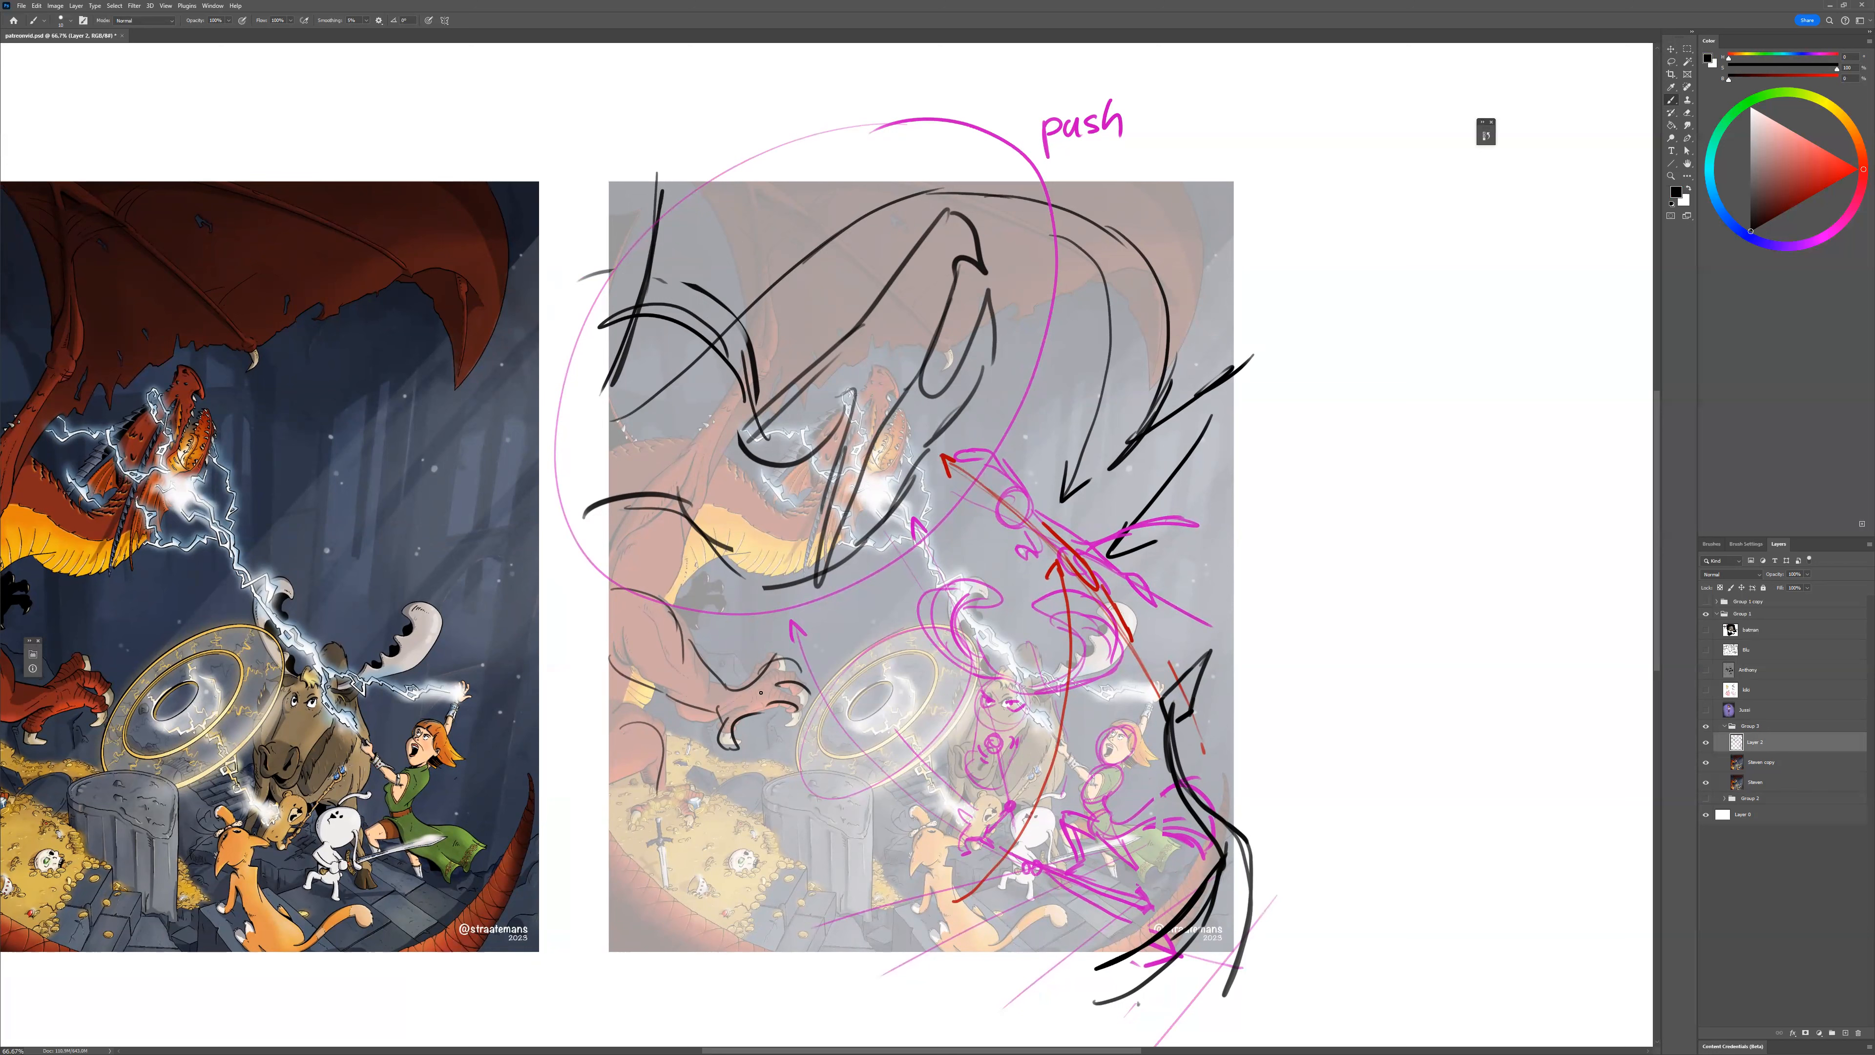
Sketch small flying debris around the dragon's lower claw and burst lines beneath it, and write "out" under the burst.
drag(751, 633, 750, 636)
drag(763, 640, 838, 628)
drag(765, 746, 766, 747)
mouse_move(661, 781)
mouse_down()
mouse_move(696, 750)
mouse_move(689, 793)
mouse_move(636, 798)
mouse_move(685, 818)
mouse_up()
drag(682, 739, 697, 723)
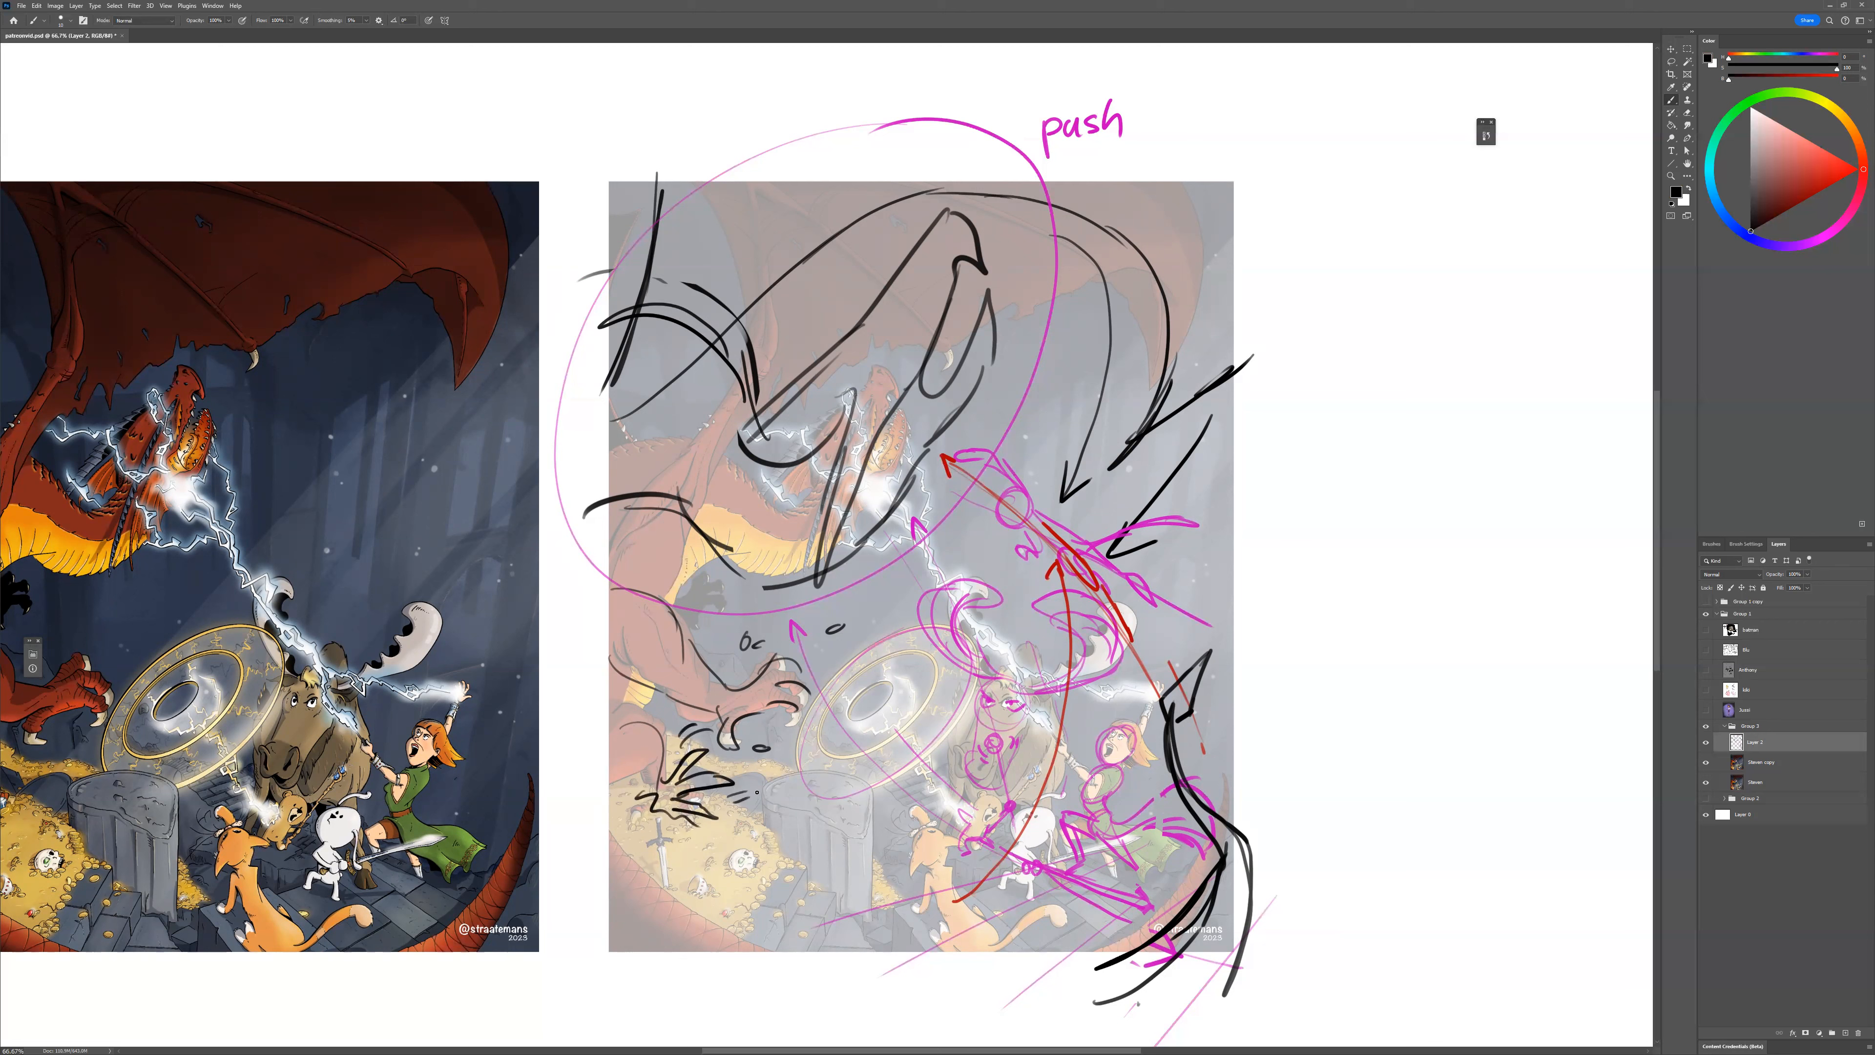
drag(679, 833, 719, 848)
mouse_move(1232, 715)
mouse_down()
mouse_move(1322, 726)
mouse_move(1313, 740)
mouse_up()
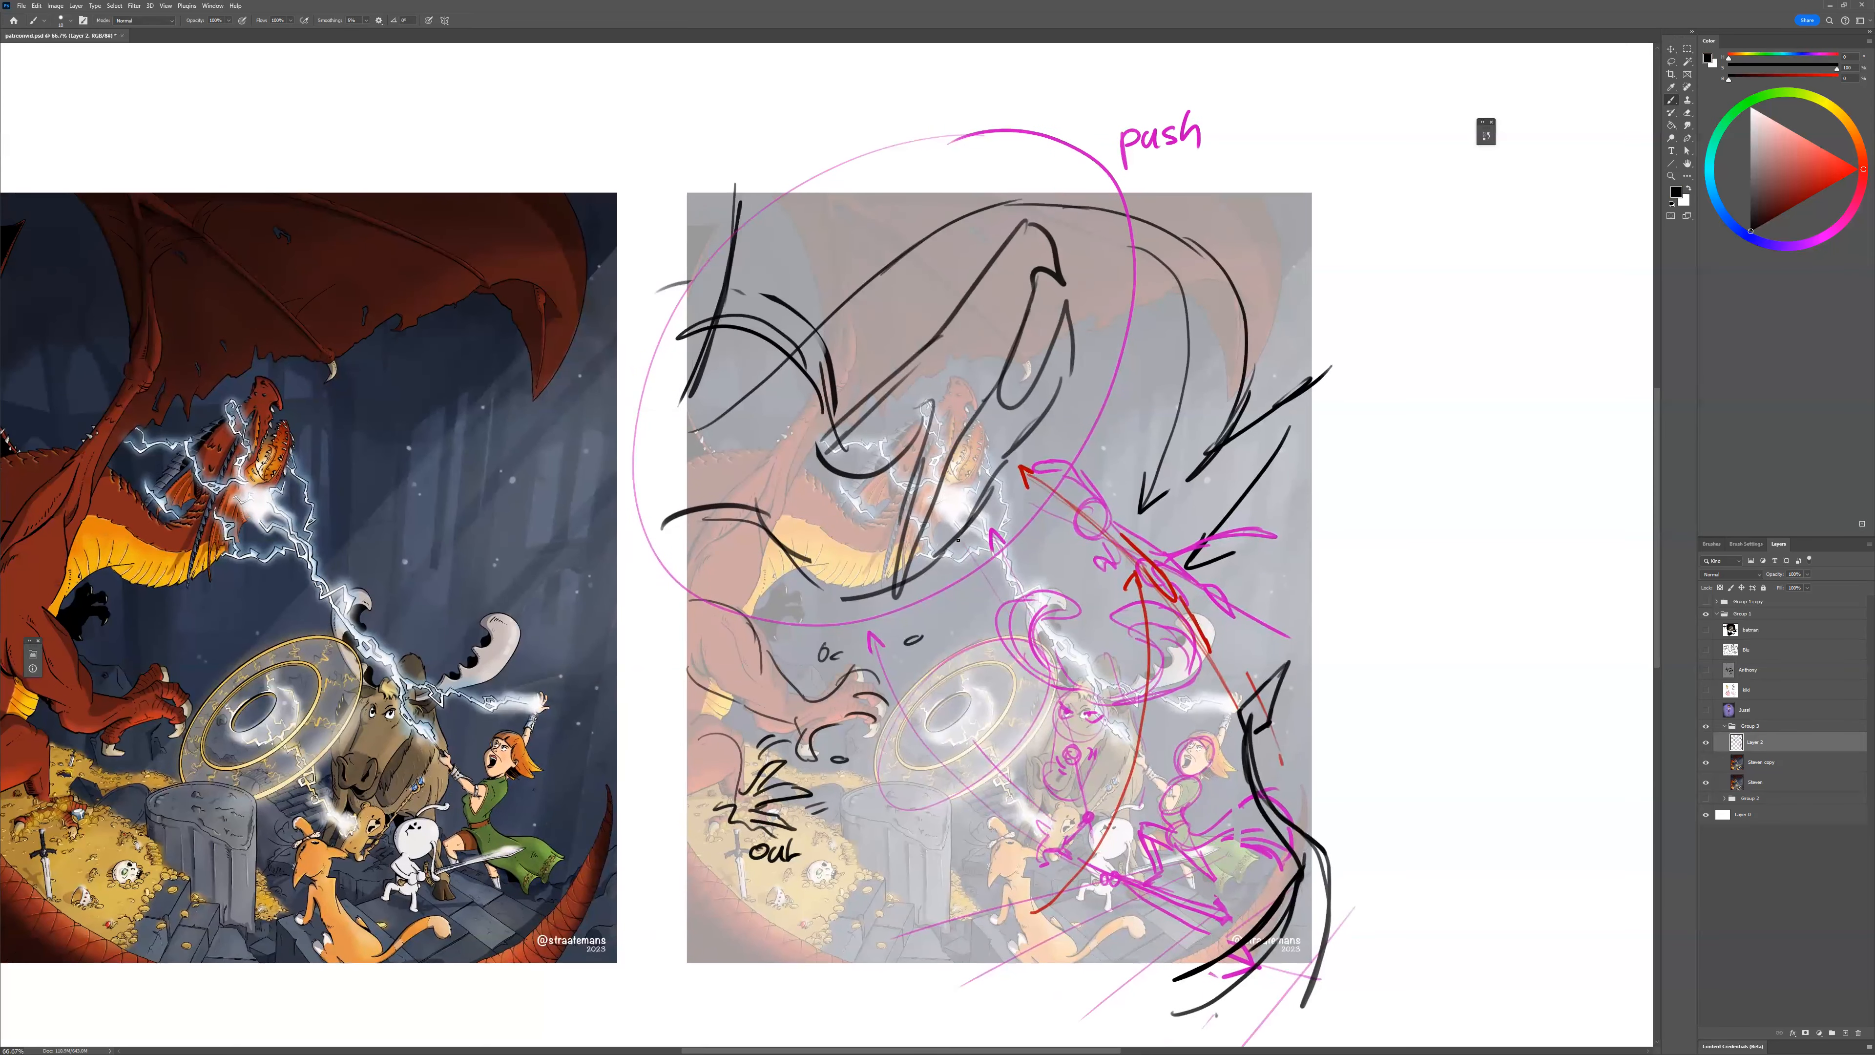
Draw an arrow pointing at the sketched dragon's jaw and write "light" beside it.
drag(1113, 398, 1042, 402)
drag(1123, 375, 1131, 401)
drag(1147, 391, 1137, 416)
drag(1166, 372, 1164, 401)
drag(1174, 375, 1180, 399)
Set the colour to orange and paint rim light along the underside of the dragon's head, chest and claws.
click(1741, 55)
click(1838, 77)
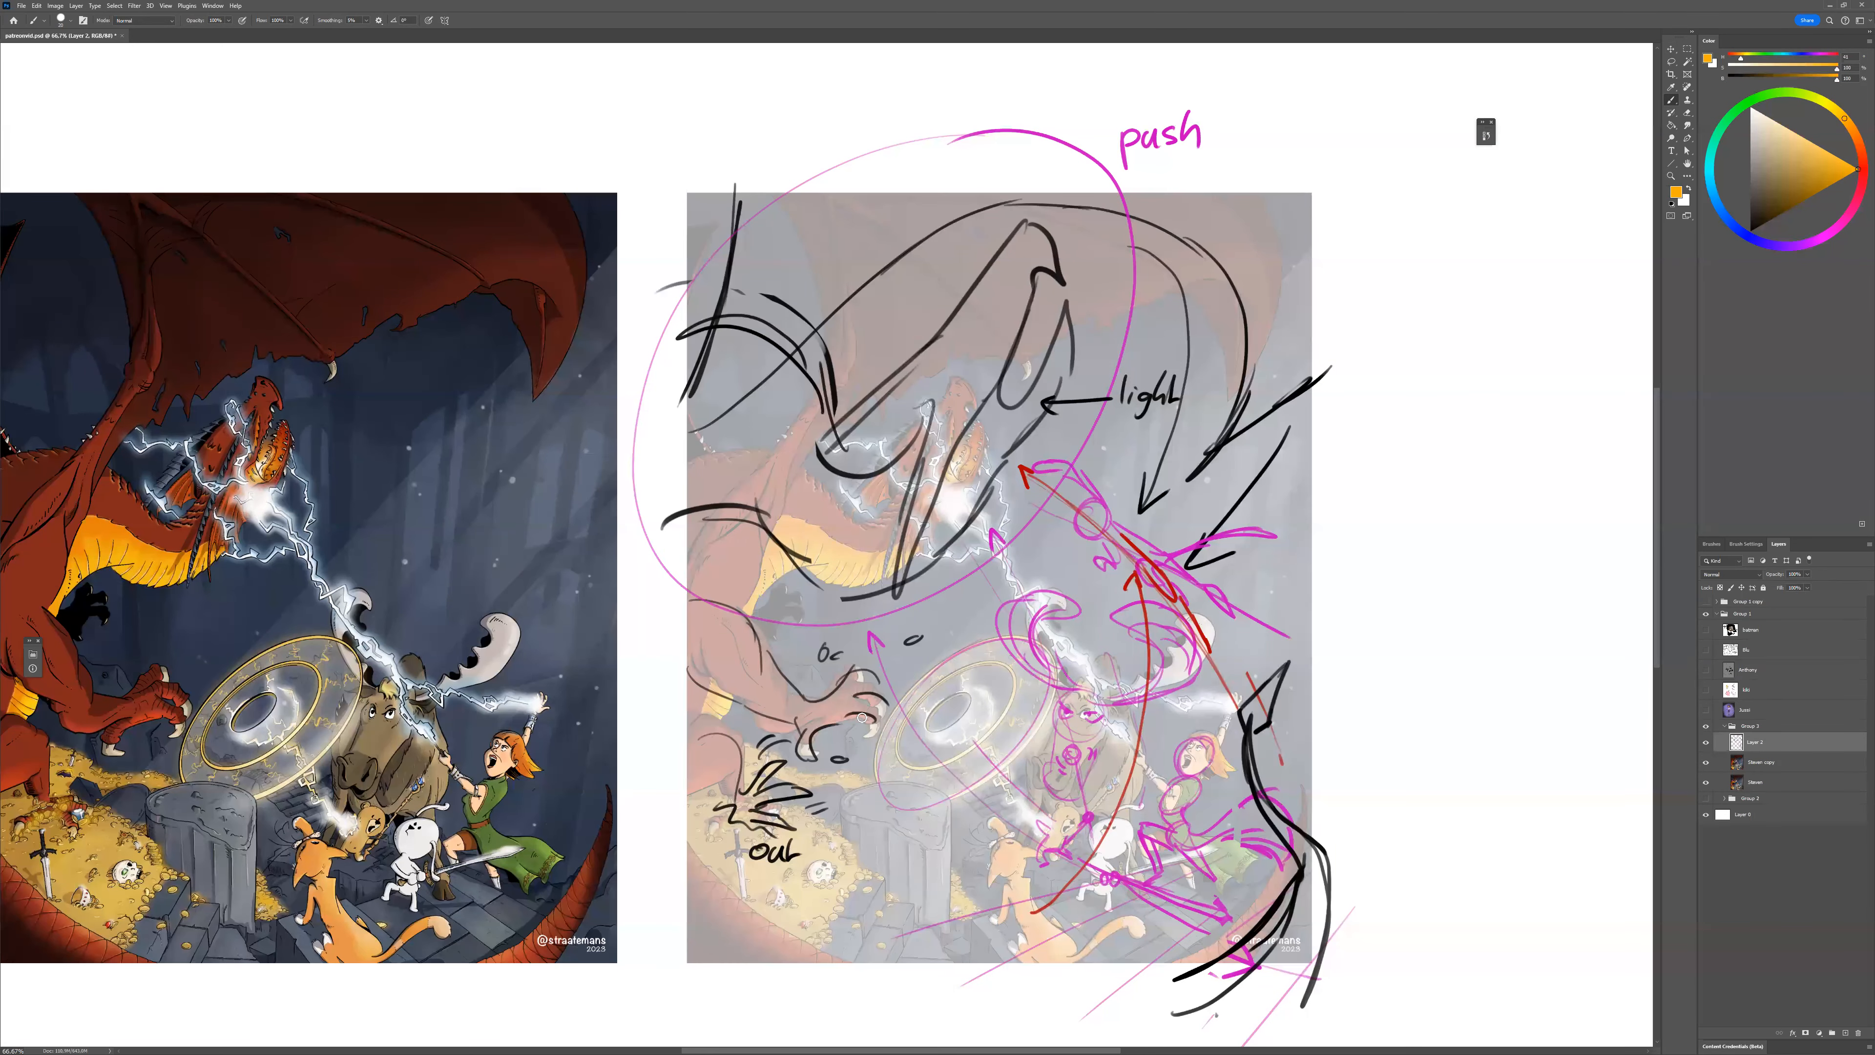
mouse_move(825, 584)
mouse_down()
mouse_move(982, 479)
mouse_move(790, 695)
mouse_move(871, 715)
mouse_up()
drag(739, 703, 742, 781)
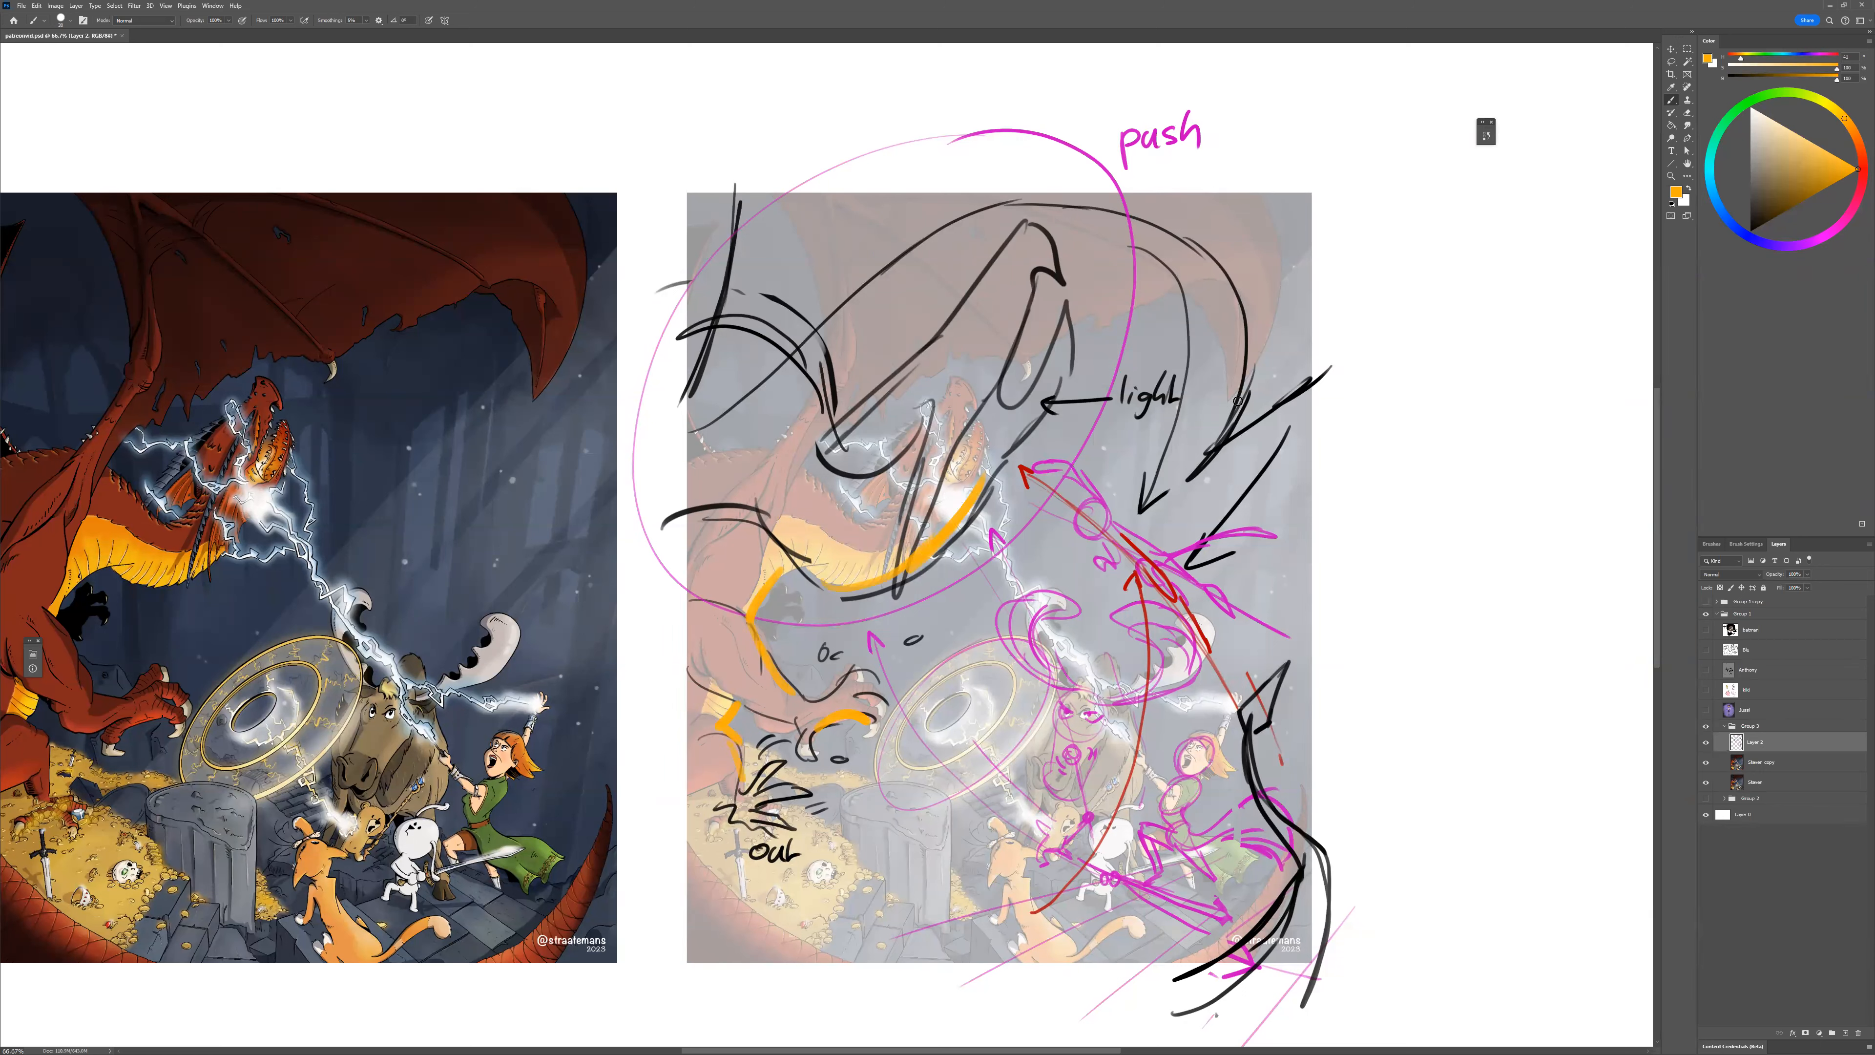
Paint white highlights along the dragon sketch's mouth and upper contours, and add short orange strokes above the shield.
alt+click(1009, 511)
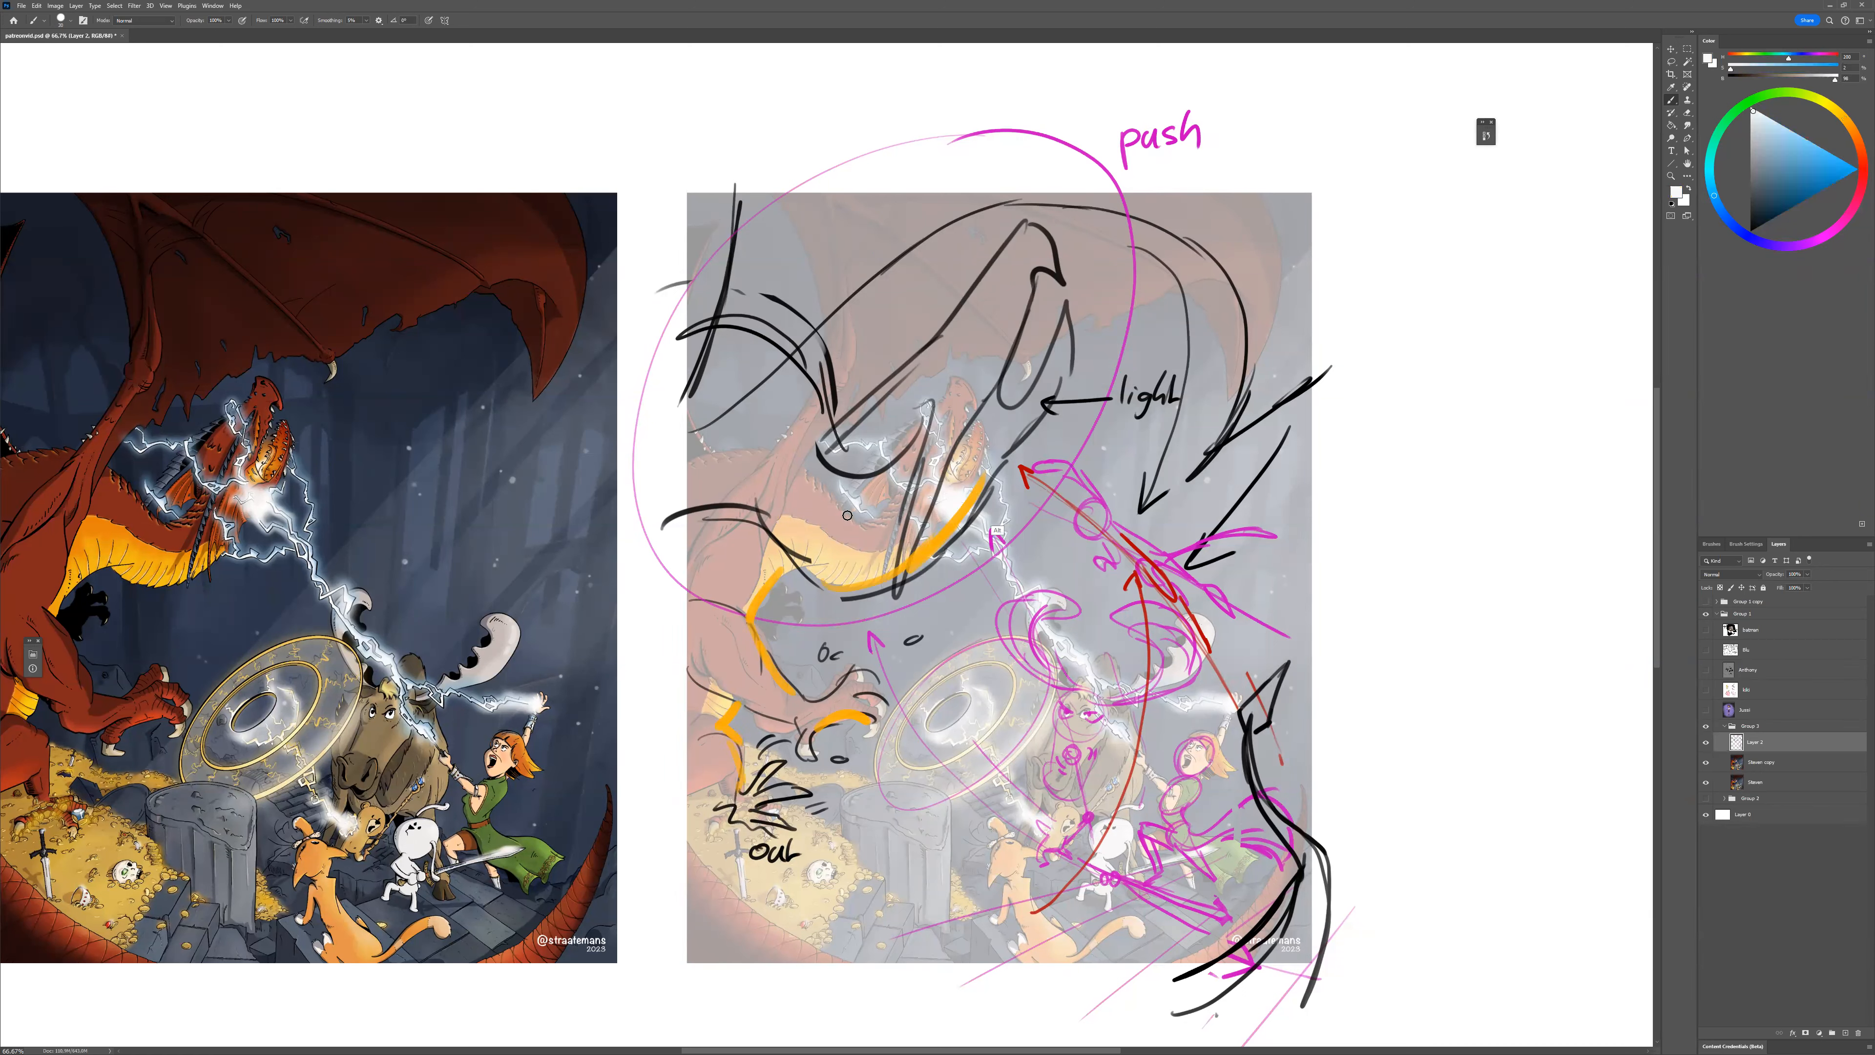
drag(800, 464, 862, 531)
drag(938, 471, 1024, 299)
mouse_move(863, 458)
mouse_down()
mouse_move(849, 469)
mouse_move(923, 411)
mouse_up()
drag(754, 392, 1021, 198)
mouse_move(1183, 238)
mouse_down()
mouse_move(1248, 353)
mouse_move(1204, 452)
mouse_up()
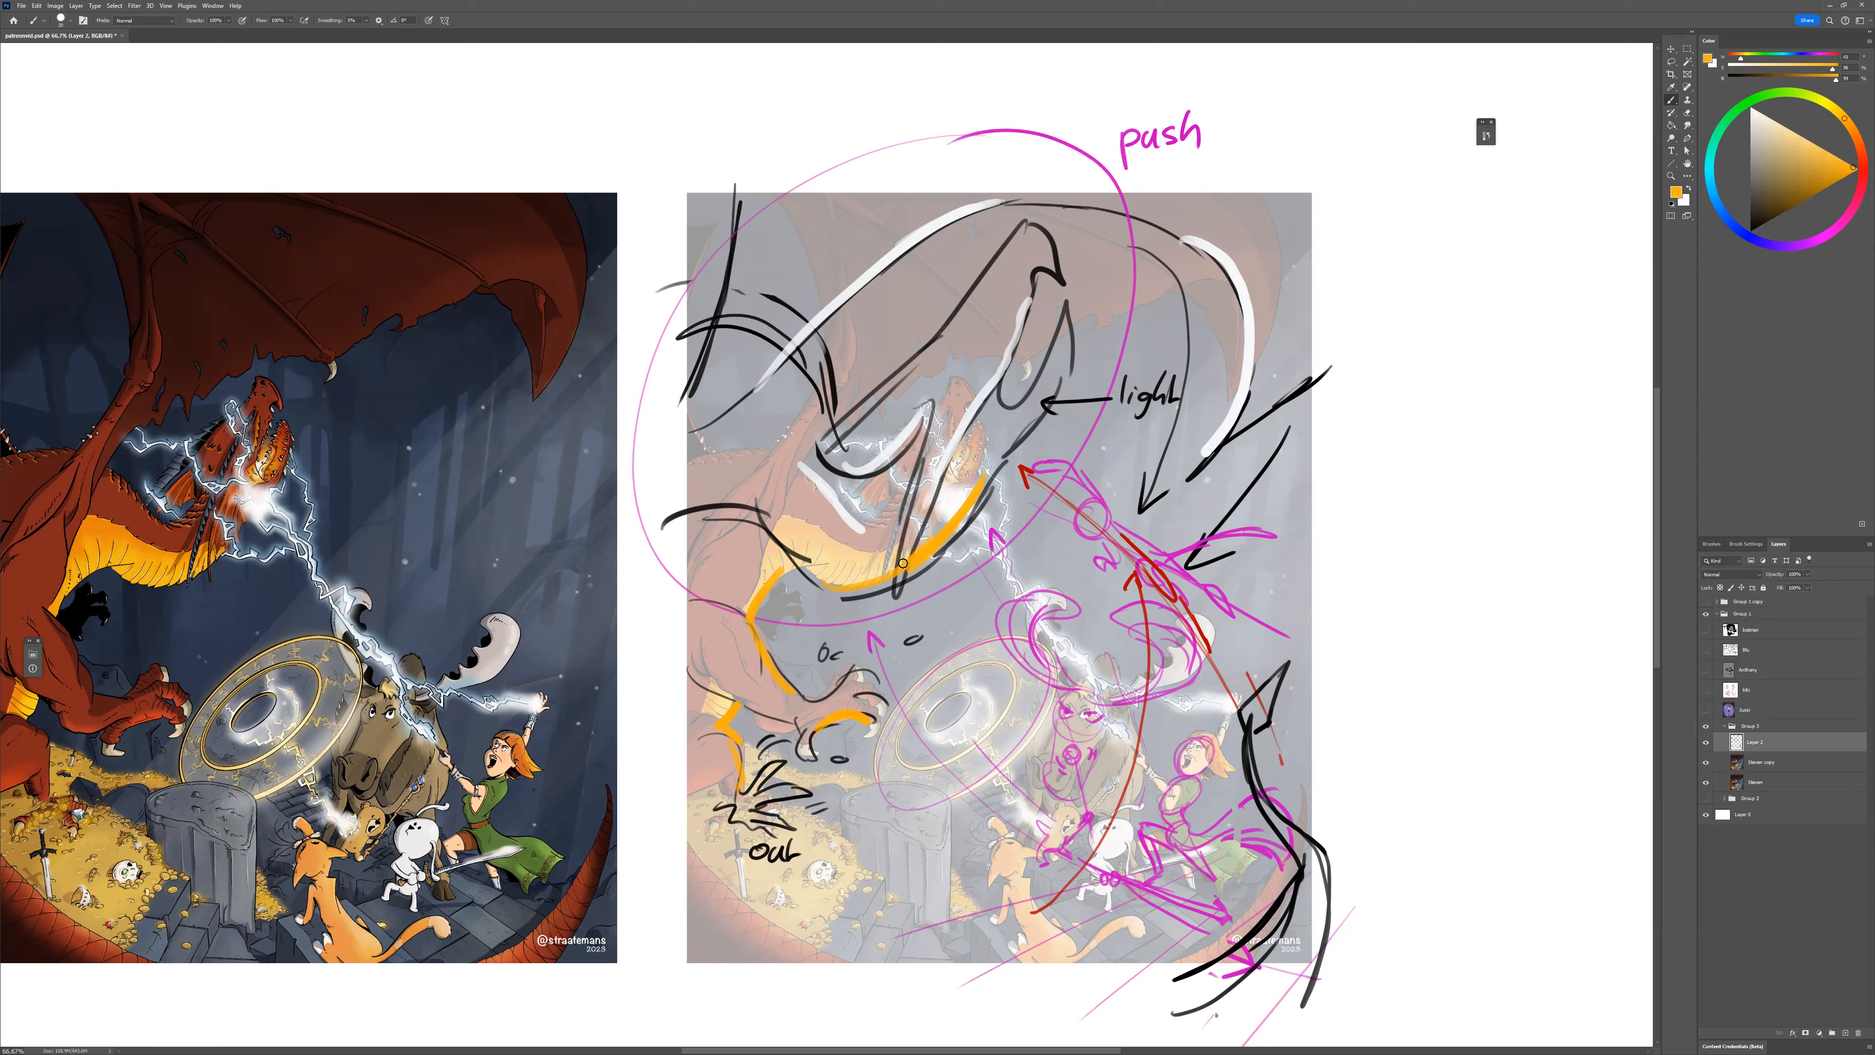
mouse_move(962, 640)
mouse_down()
mouse_move(901, 666)
mouse_move(960, 637)
mouse_move(936, 605)
mouse_up()
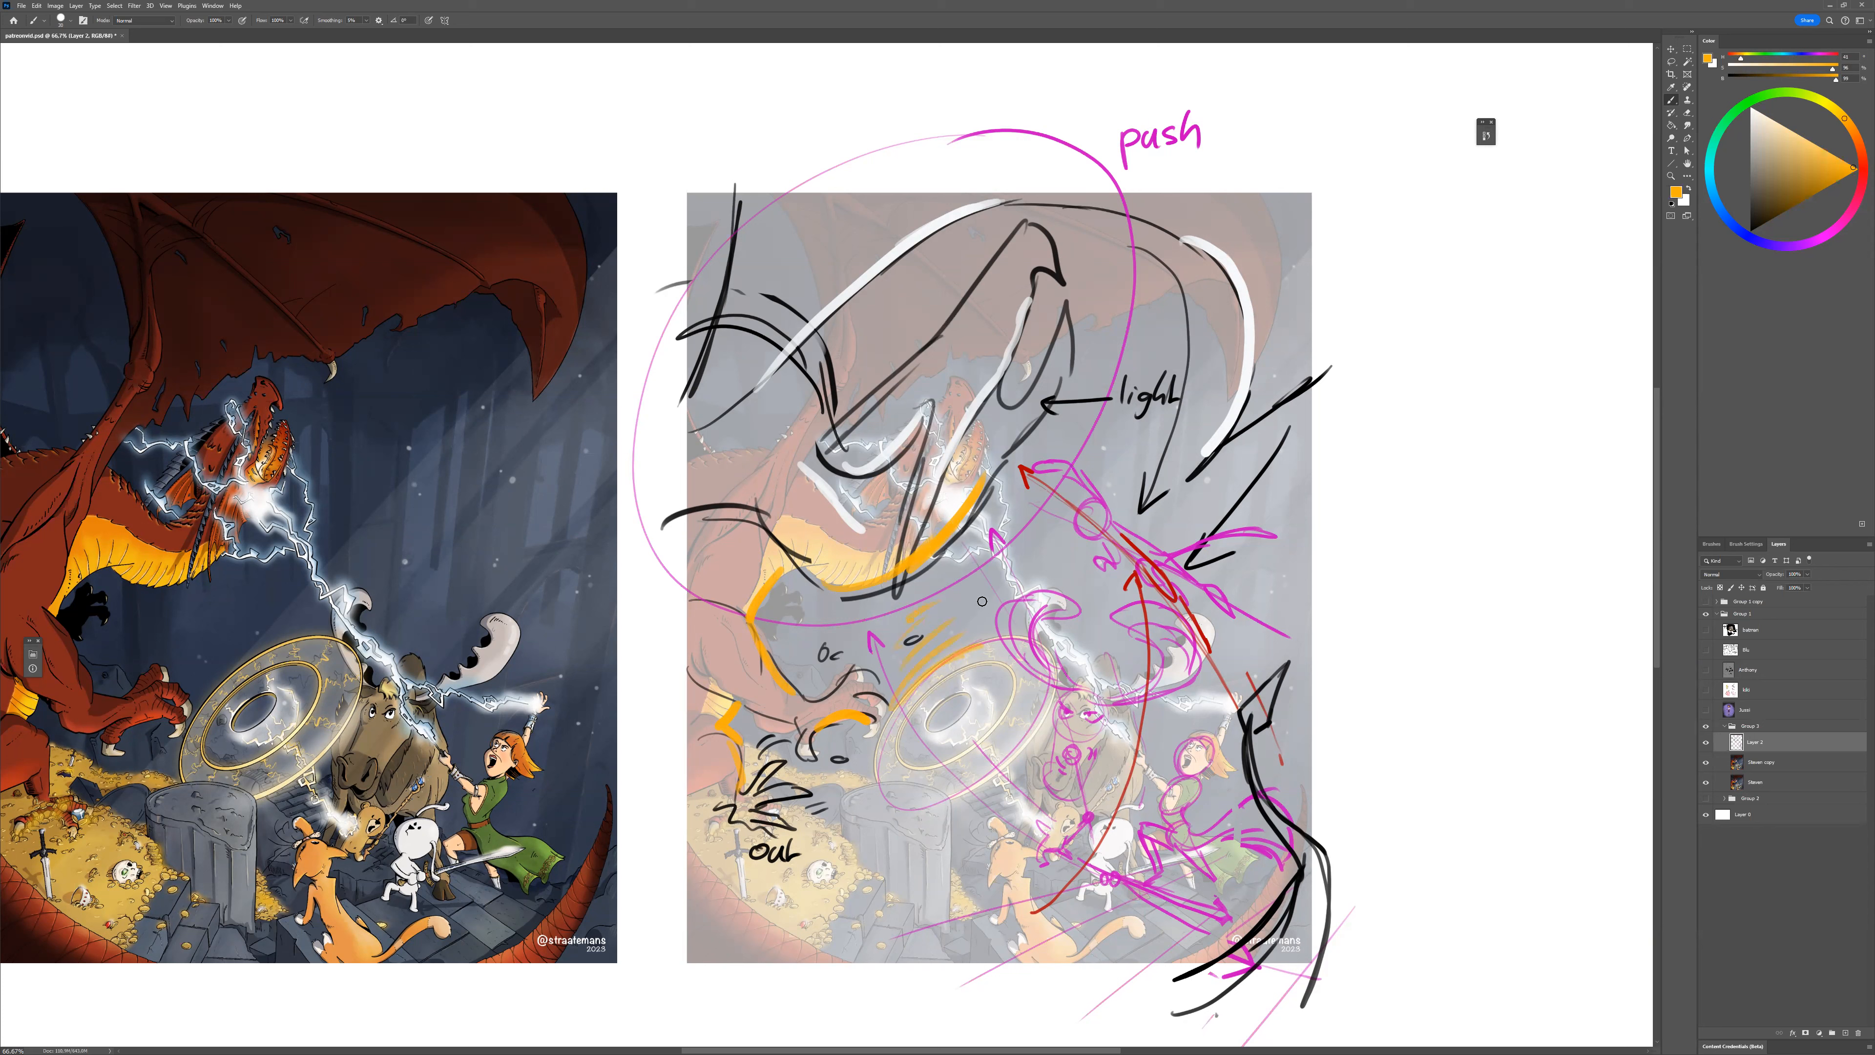
Set the colour to black and hatch dark shadow areas around the tail base, under the characters and along the foreground.
click(1730, 78)
mouse_move(1215, 873)
mouse_down()
mouse_move(1291, 871)
mouse_move(1325, 909)
mouse_move(1281, 903)
mouse_move(1318, 868)
mouse_up()
drag(1140, 901, 1264, 919)
drag(1124, 896, 1248, 983)
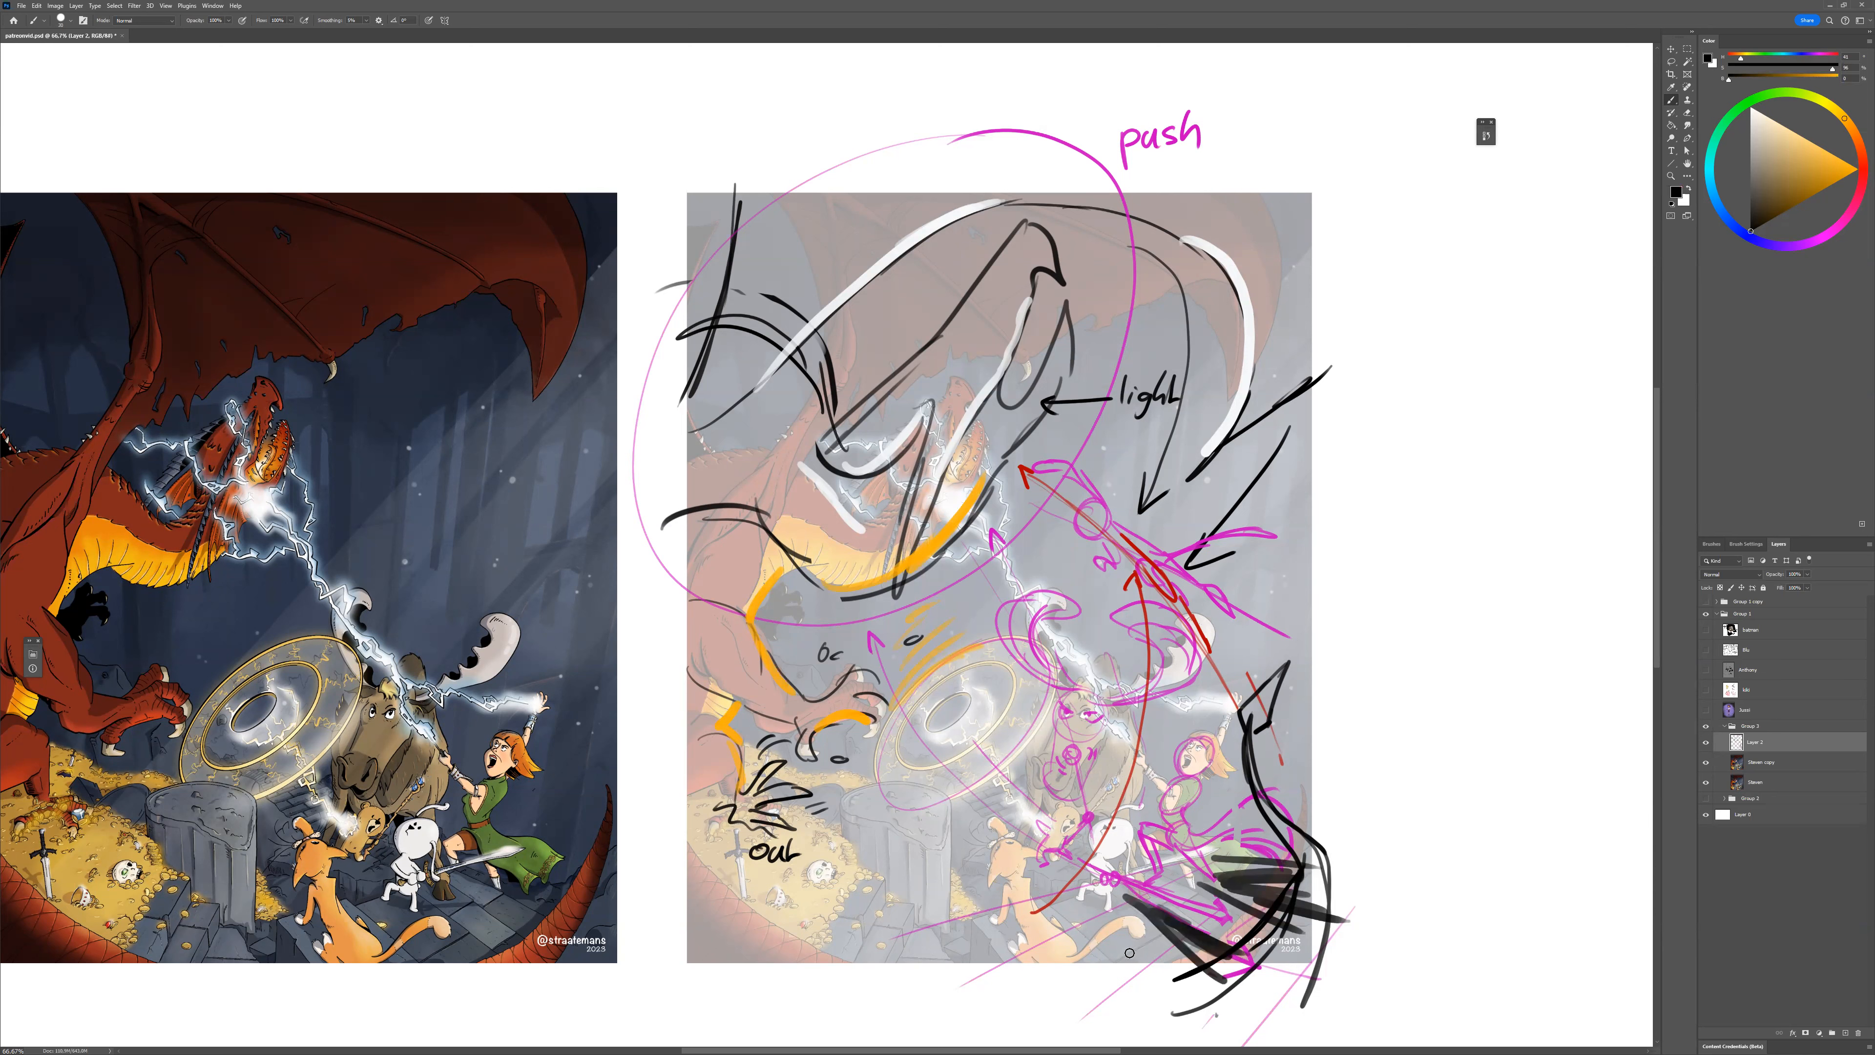
mouse_move(1106, 927)
mouse_down()
mouse_move(1100, 977)
mouse_move(1042, 960)
mouse_move(1023, 883)
mouse_move(992, 891)
mouse_up()
scroll(777, 873, right, 2)
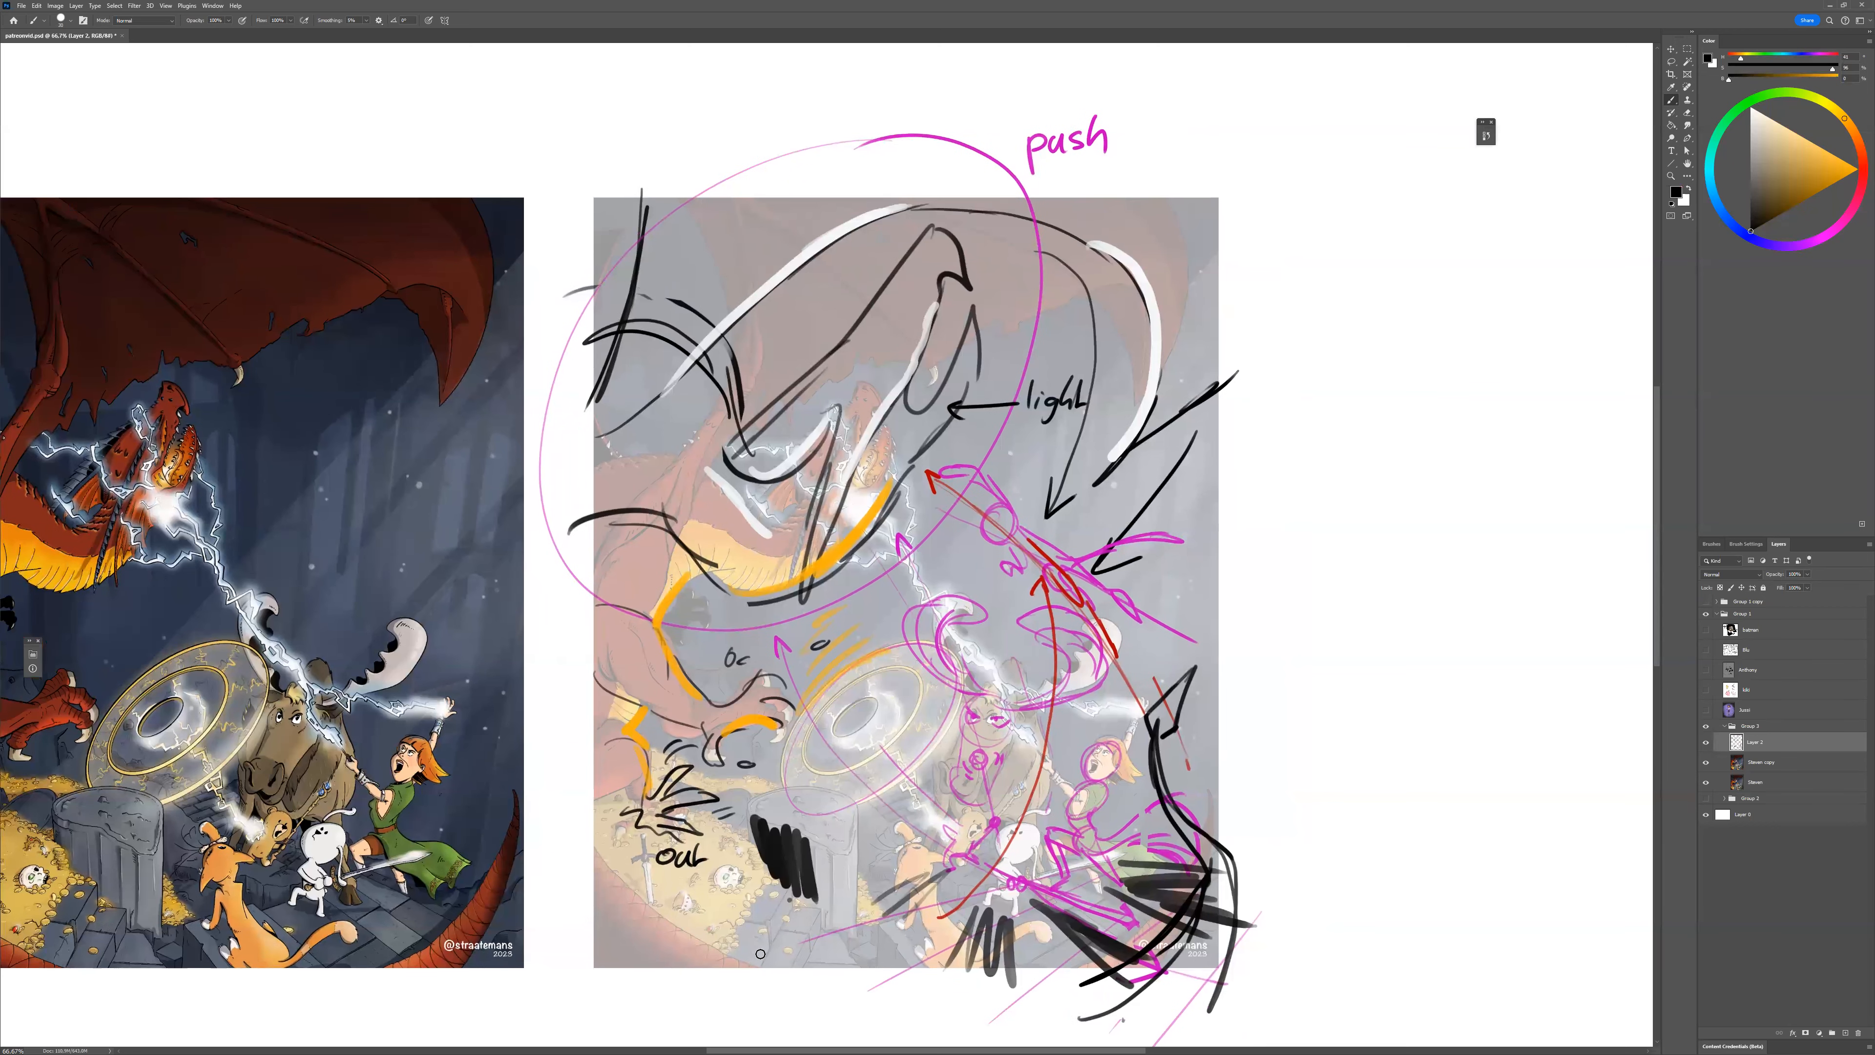
mouse_move(757, 951)
mouse_down()
mouse_move(790, 903)
mouse_move(749, 950)
mouse_move(767, 916)
mouse_move(812, 910)
mouse_move(849, 960)
mouse_up()
key(ctrl+z)
drag(1282, 723, 1303, 743)
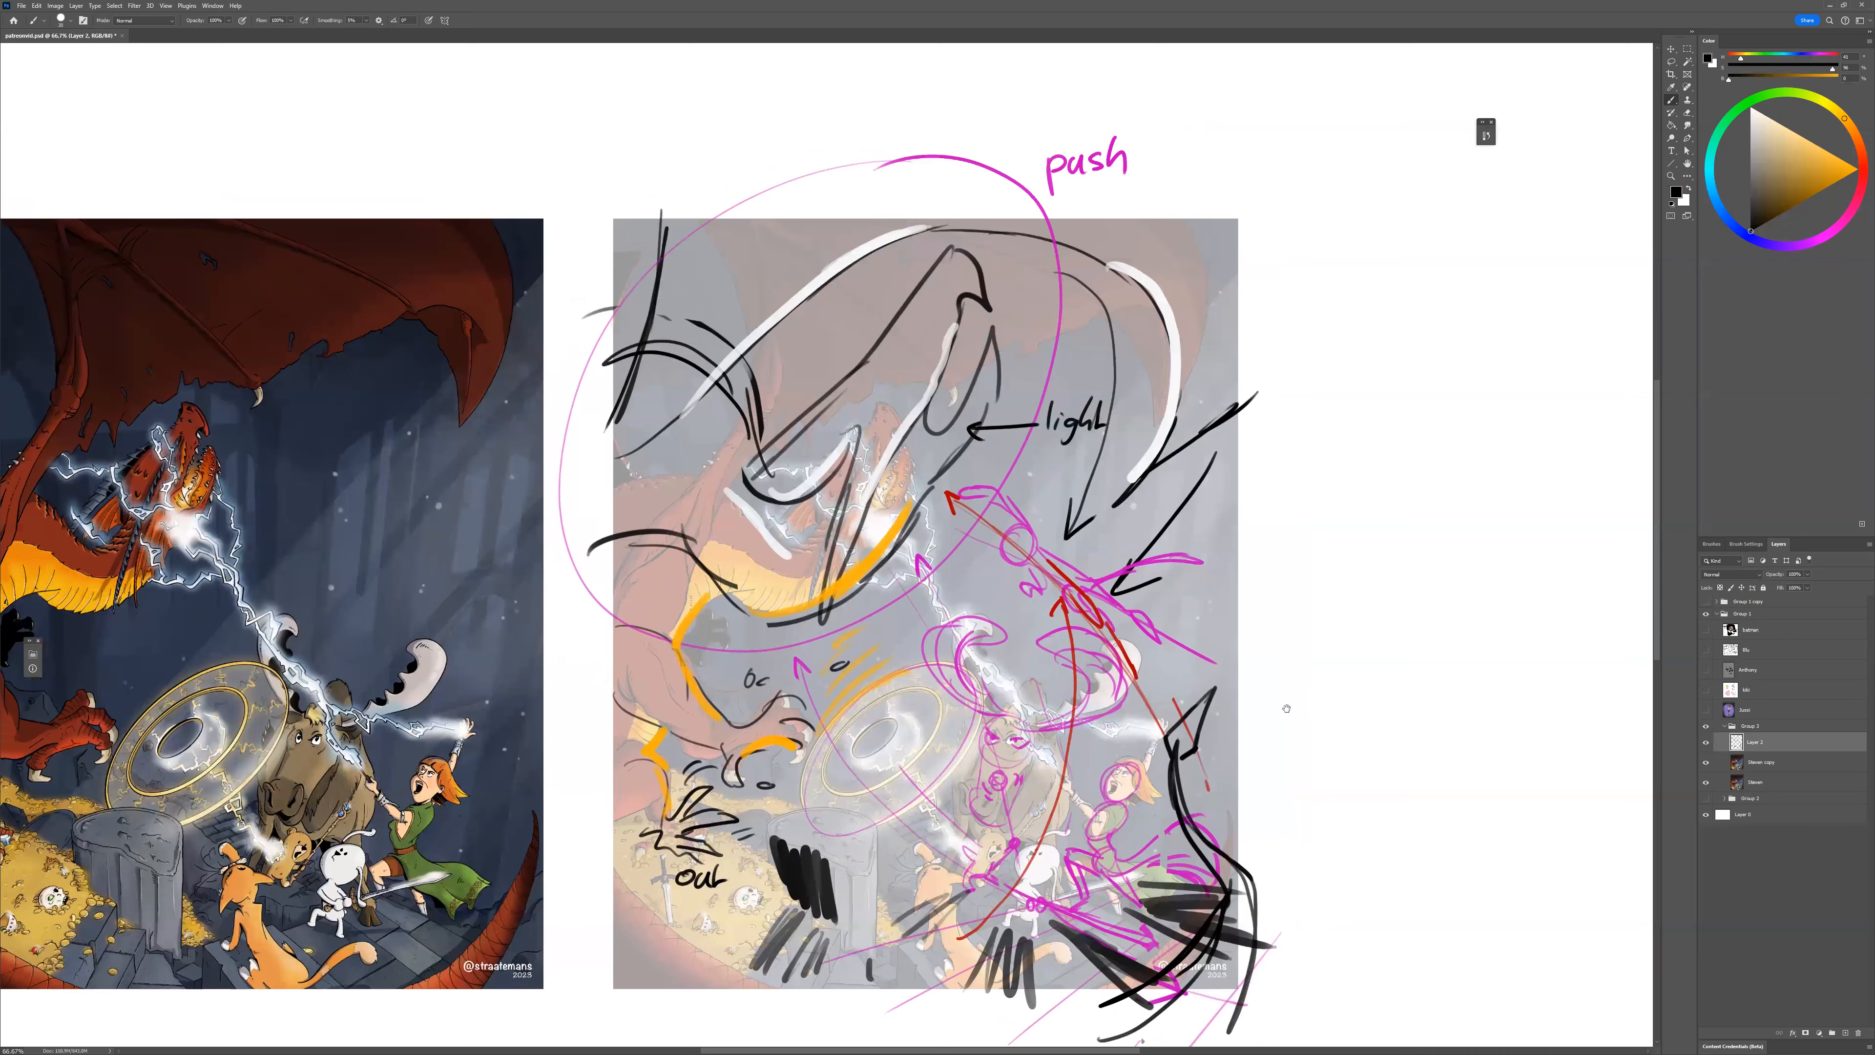
Write "shadow" below the faded dragon illustration, collapse its layer group and save the document.
drag(1256, 683, 1274, 677)
mouse_move(903, 1011)
mouse_down()
mouse_move(887, 1029)
mouse_move(957, 1021)
mouse_up()
key(ctrl+z)
key(ctrl+z)
mouse_move(965, 1006)
mouse_down()
mouse_move(970, 1021)
mouse_move(988, 999)
mouse_up()
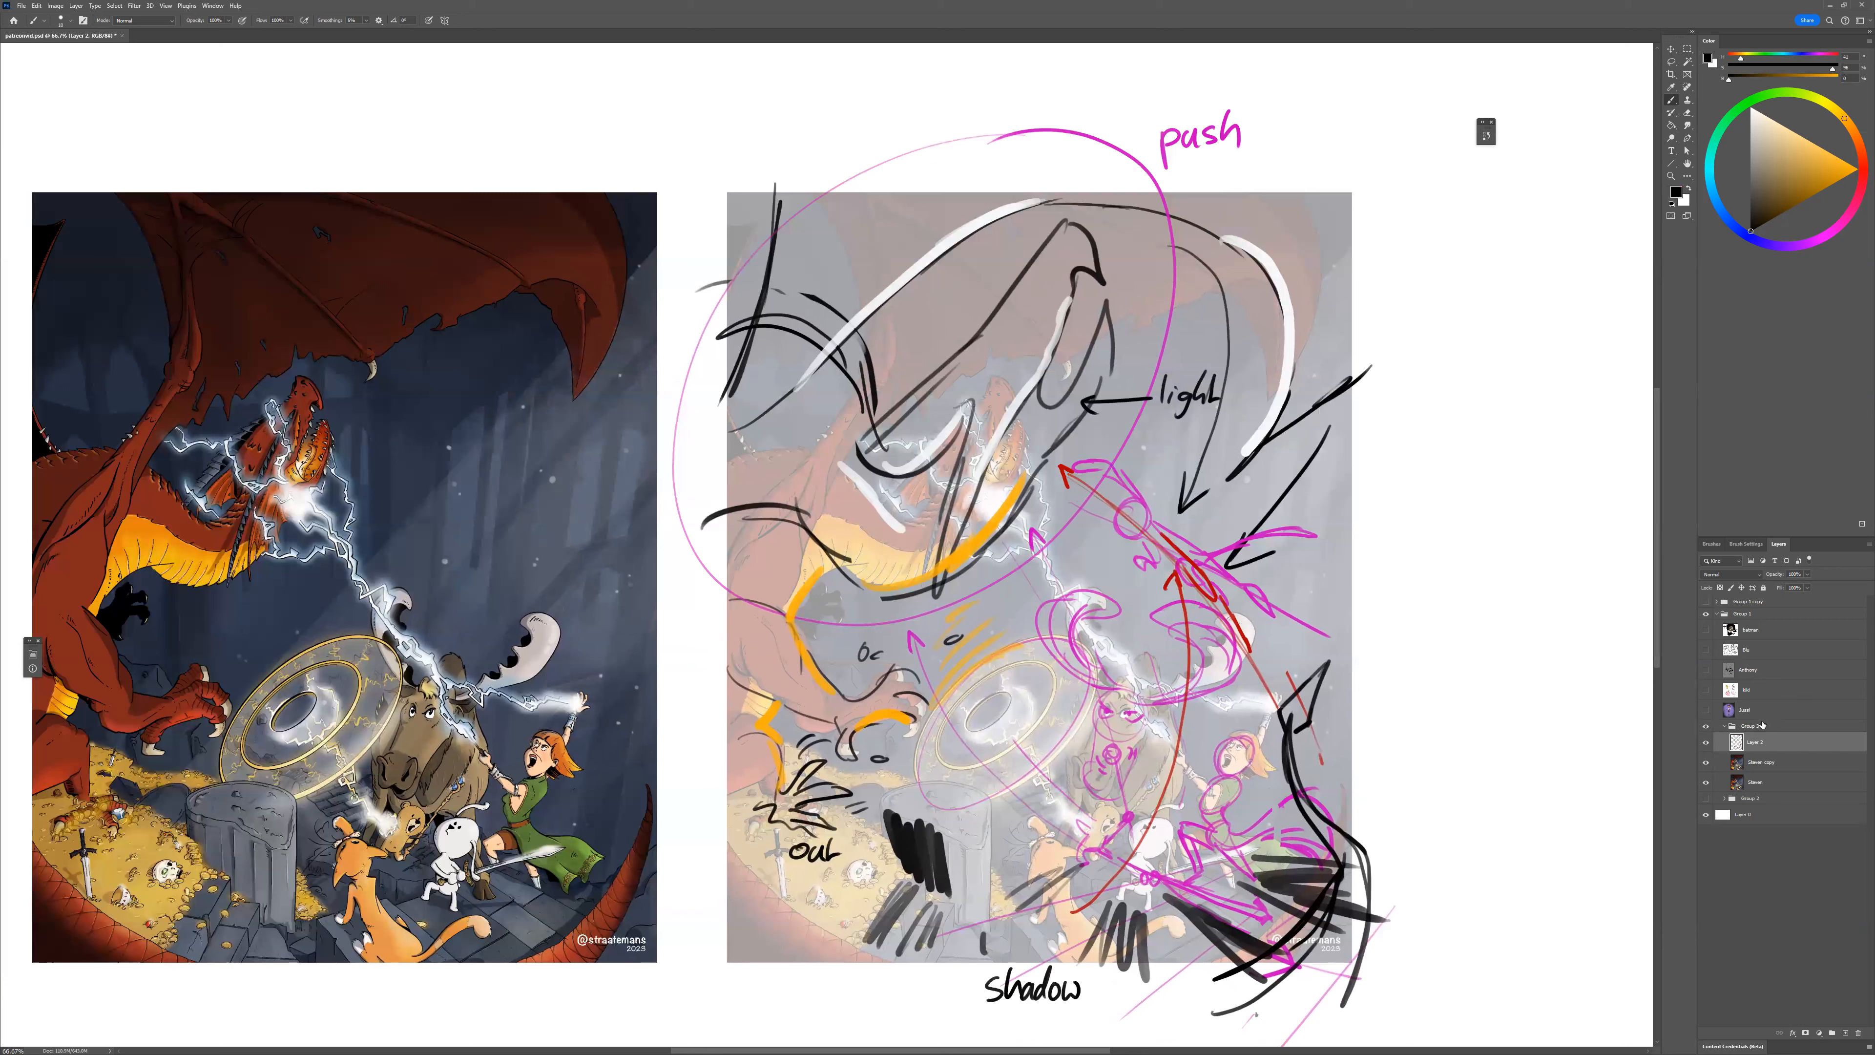
click(1725, 728)
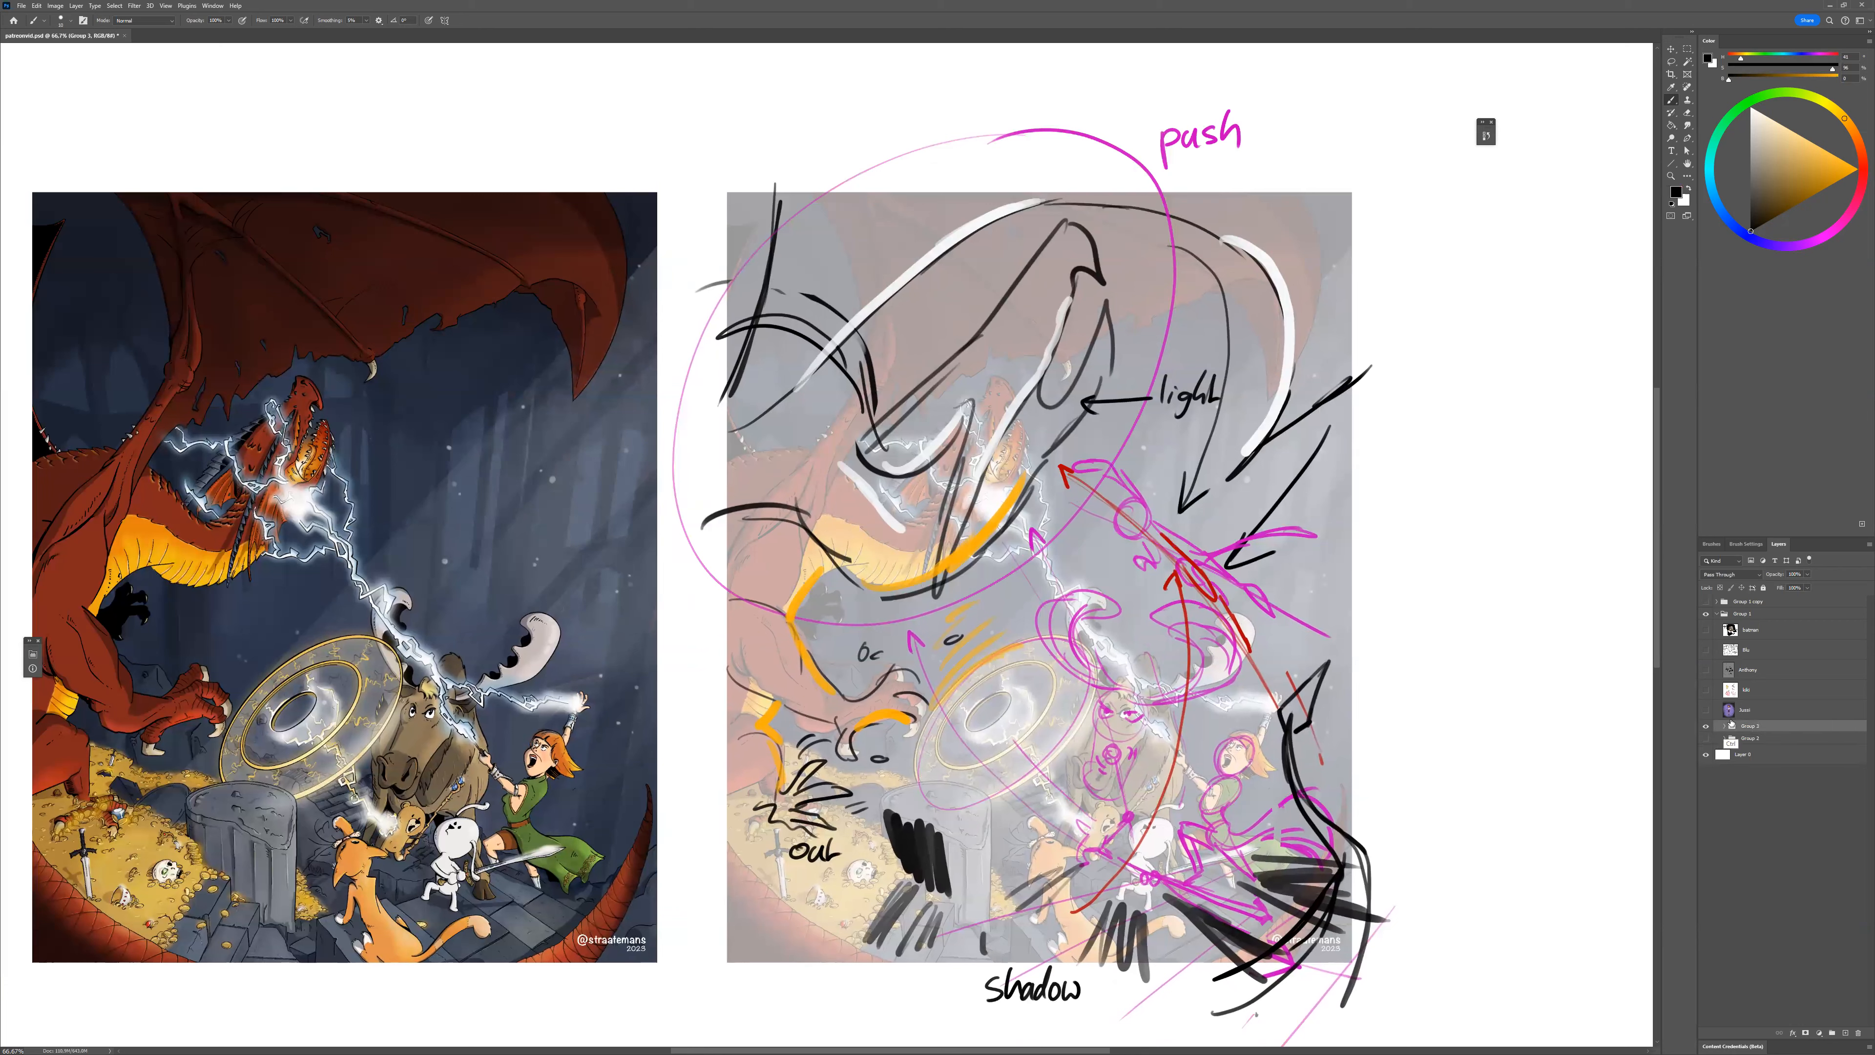
key(ctrl+s)
Reselect the dragon sketch layer and draw two black arrows and a long thin line toward the dragon.
ctrl+click(1277, 628)
drag(1239, 407, 1111, 449)
mouse_move(1148, 433)
mouse_down()
mouse_move(1110, 449)
mouse_move(1142, 453)
mouse_up()
drag(1340, 571, 1267, 575)
mouse_move(1305, 566)
mouse_down()
mouse_move(1268, 575)
mouse_move(1305, 585)
mouse_up()
drag(1358, 660, 976, 591)
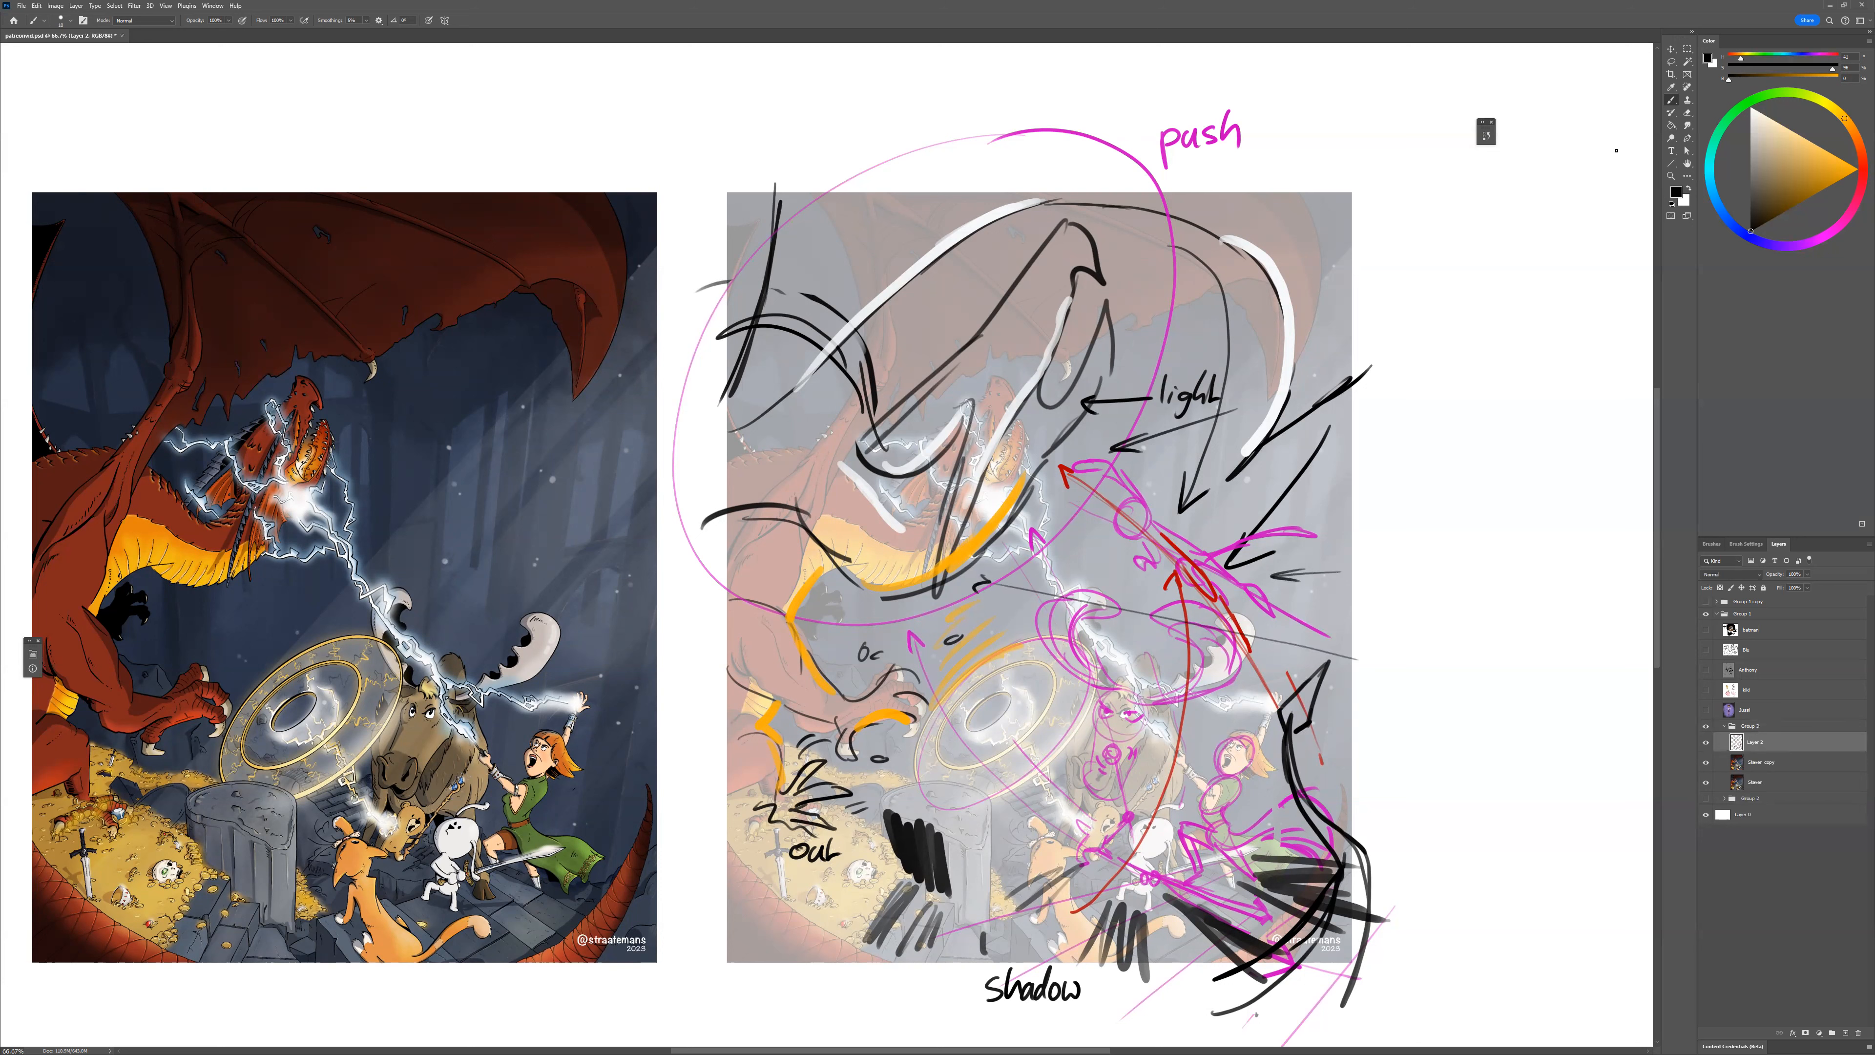
Set the colour to teal, circle the dragon's head area and add a leader line labelled "pov".
click(1830, 76)
mouse_move(972, 285)
mouse_down()
mouse_move(1026, 680)
mouse_move(858, 494)
mouse_up()
mouse_move(1185, 256)
mouse_down()
mouse_move(1266, 174)
mouse_move(1336, 148)
mouse_up()
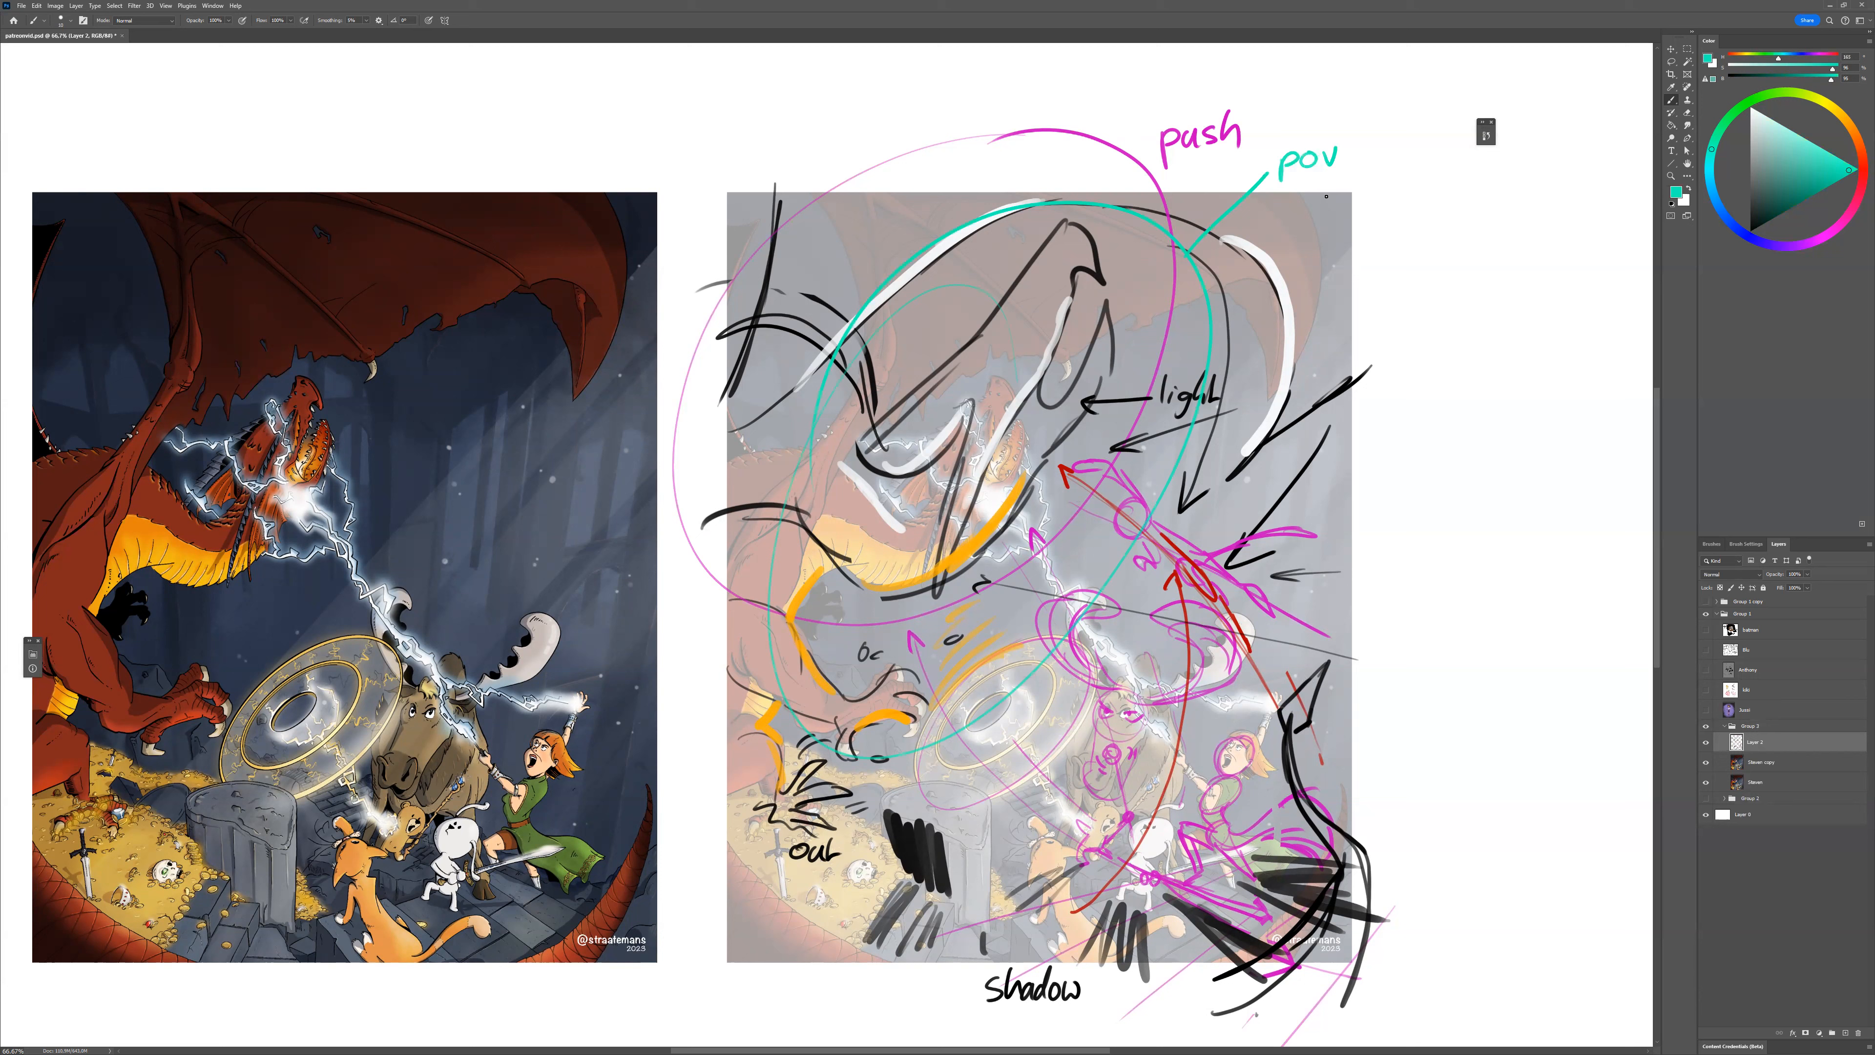
Erase part of the teal label and rewrite it as "point interest".
key(e)
mouse_move(1315, 145)
mouse_down()
mouse_move(1334, 168)
mouse_move(1342, 153)
mouse_move(1325, 184)
mouse_move(1385, 183)
mouse_up()
key(b)
drag(1419, 670, 1452, 650)
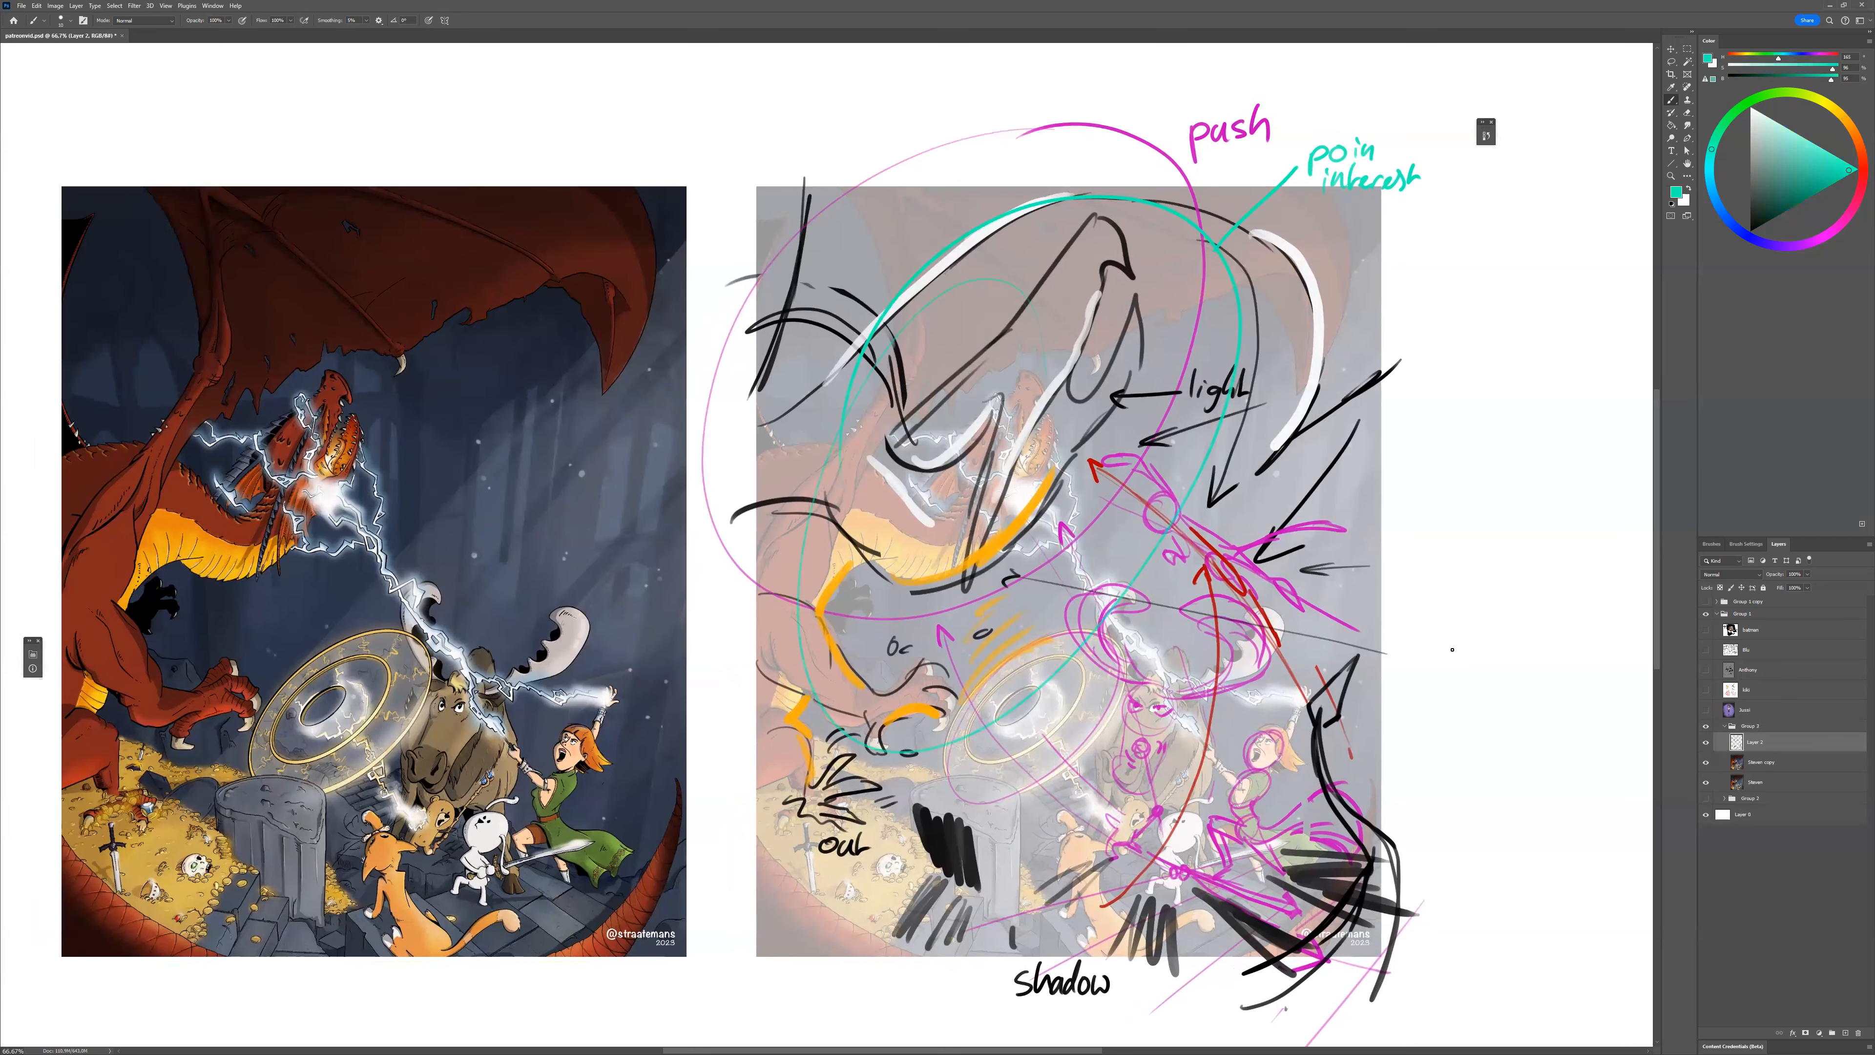
Collapse and hide the dragon layer group, and show and select the layer of the woman in the purple skirt.
click(1726, 727)
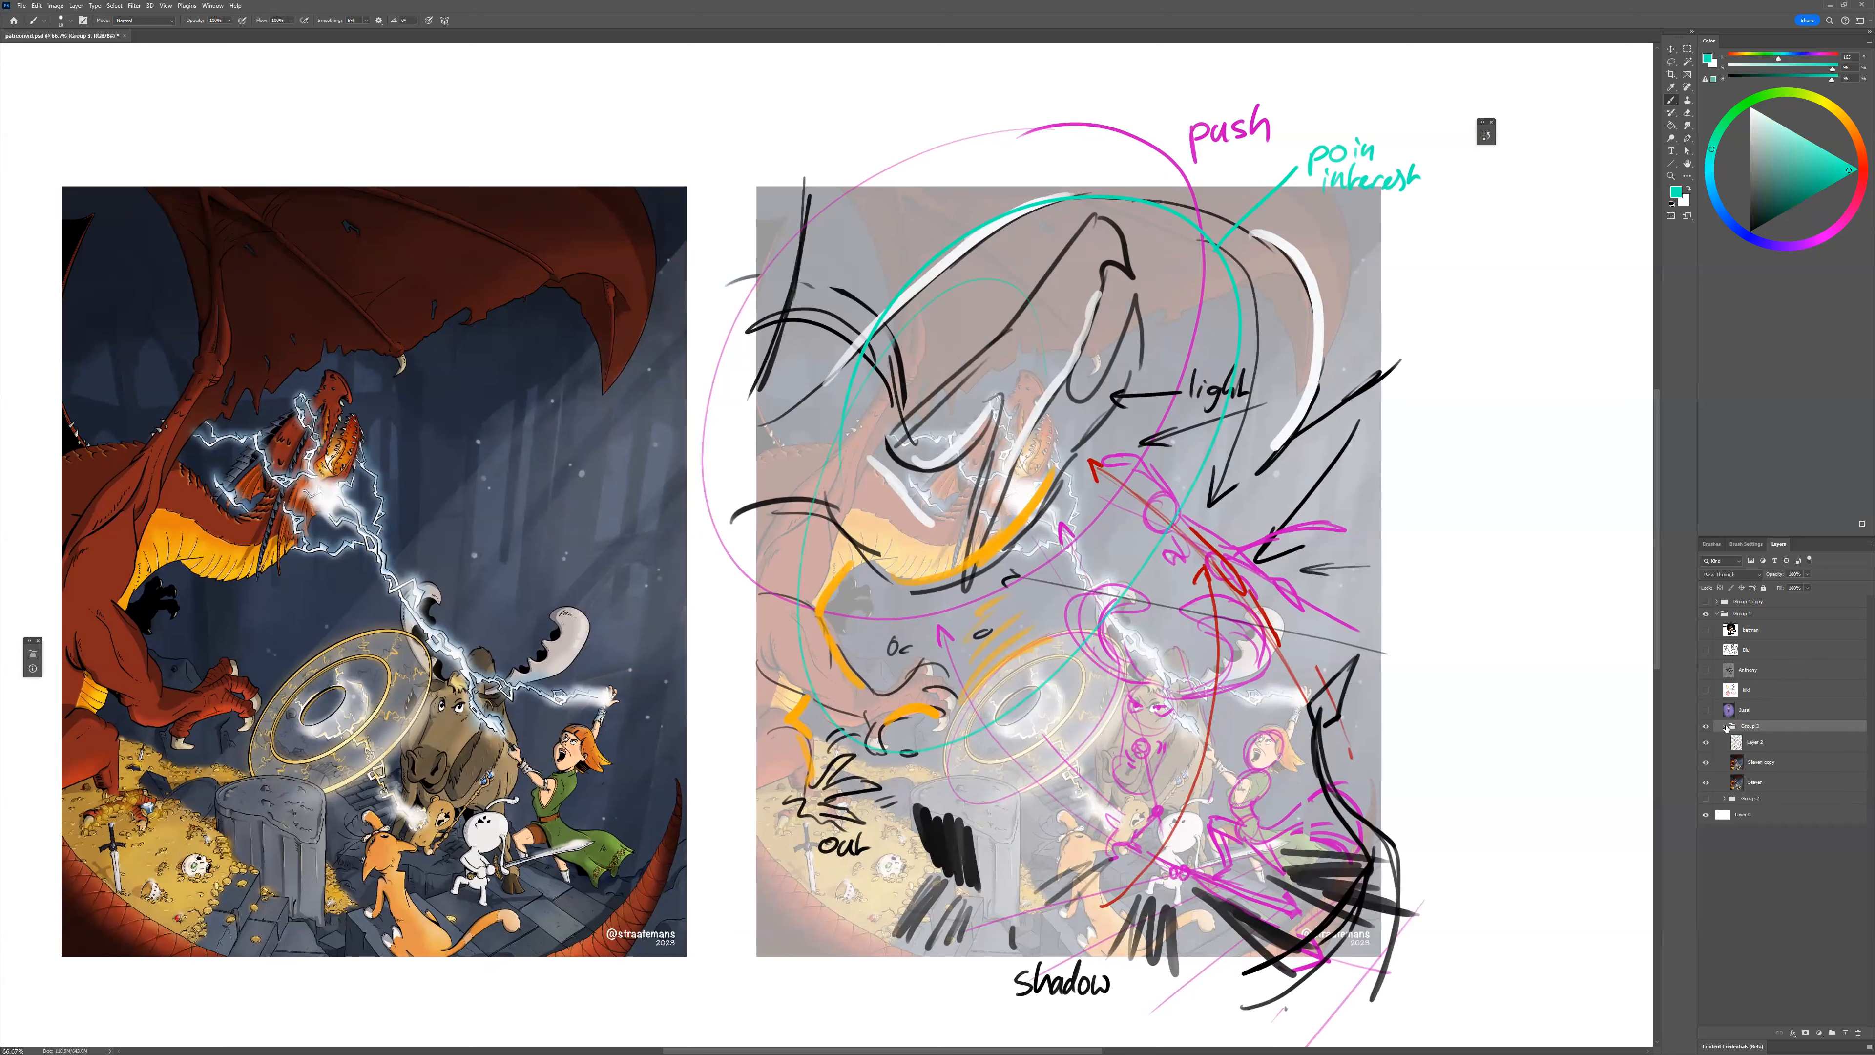
click(1724, 727)
click(1706, 727)
click(1706, 709)
click(1745, 709)
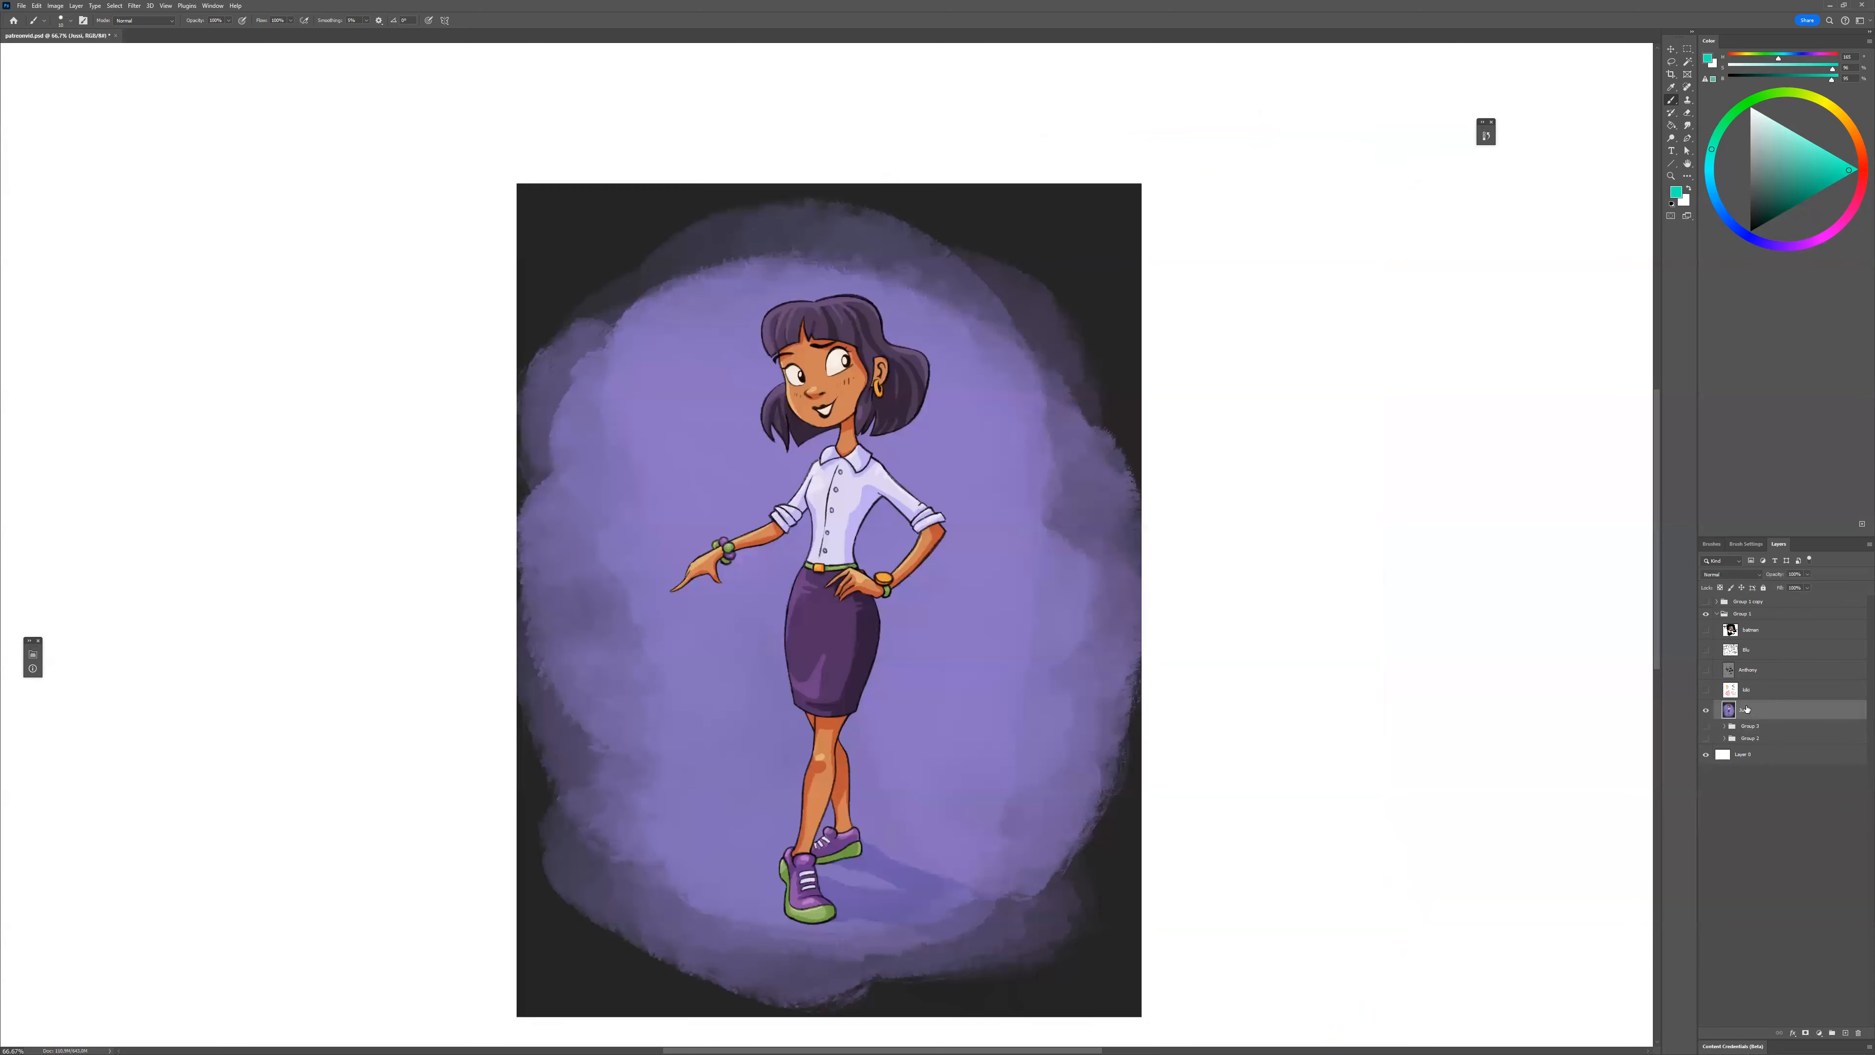
Put the woman's illustration layer in a new group, select the layer inside it and save the document.
key(ctrl+g)
click(1752, 724)
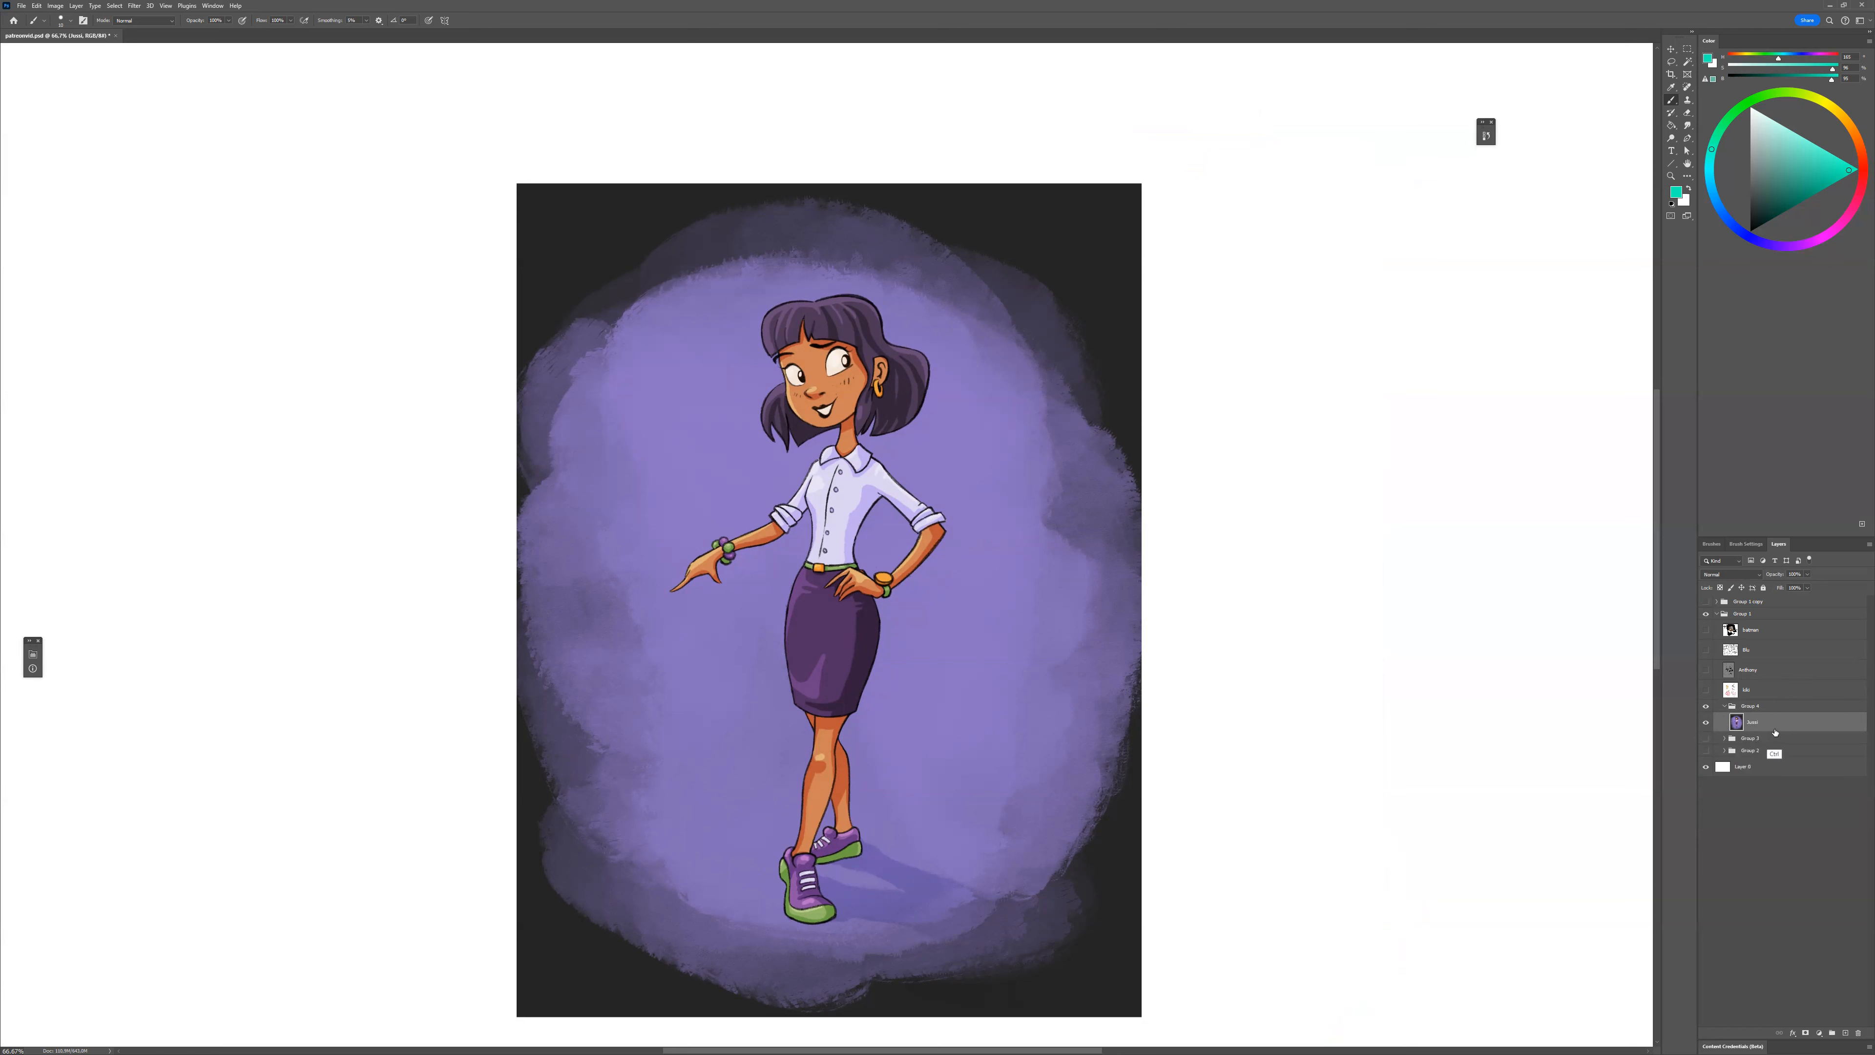
key(ctrl+s)
Place a duplicate of the woman's illustration beside the original and lower the copy's opacity to a faded level.
key(v)
mouse_move(1166, 721)
mouse_down()
mouse_move(1013, 796)
mouse_move(690, 787)
mouse_move(787, 804)
mouse_move(1209, 794)
mouse_move(1265, 763)
mouse_up()
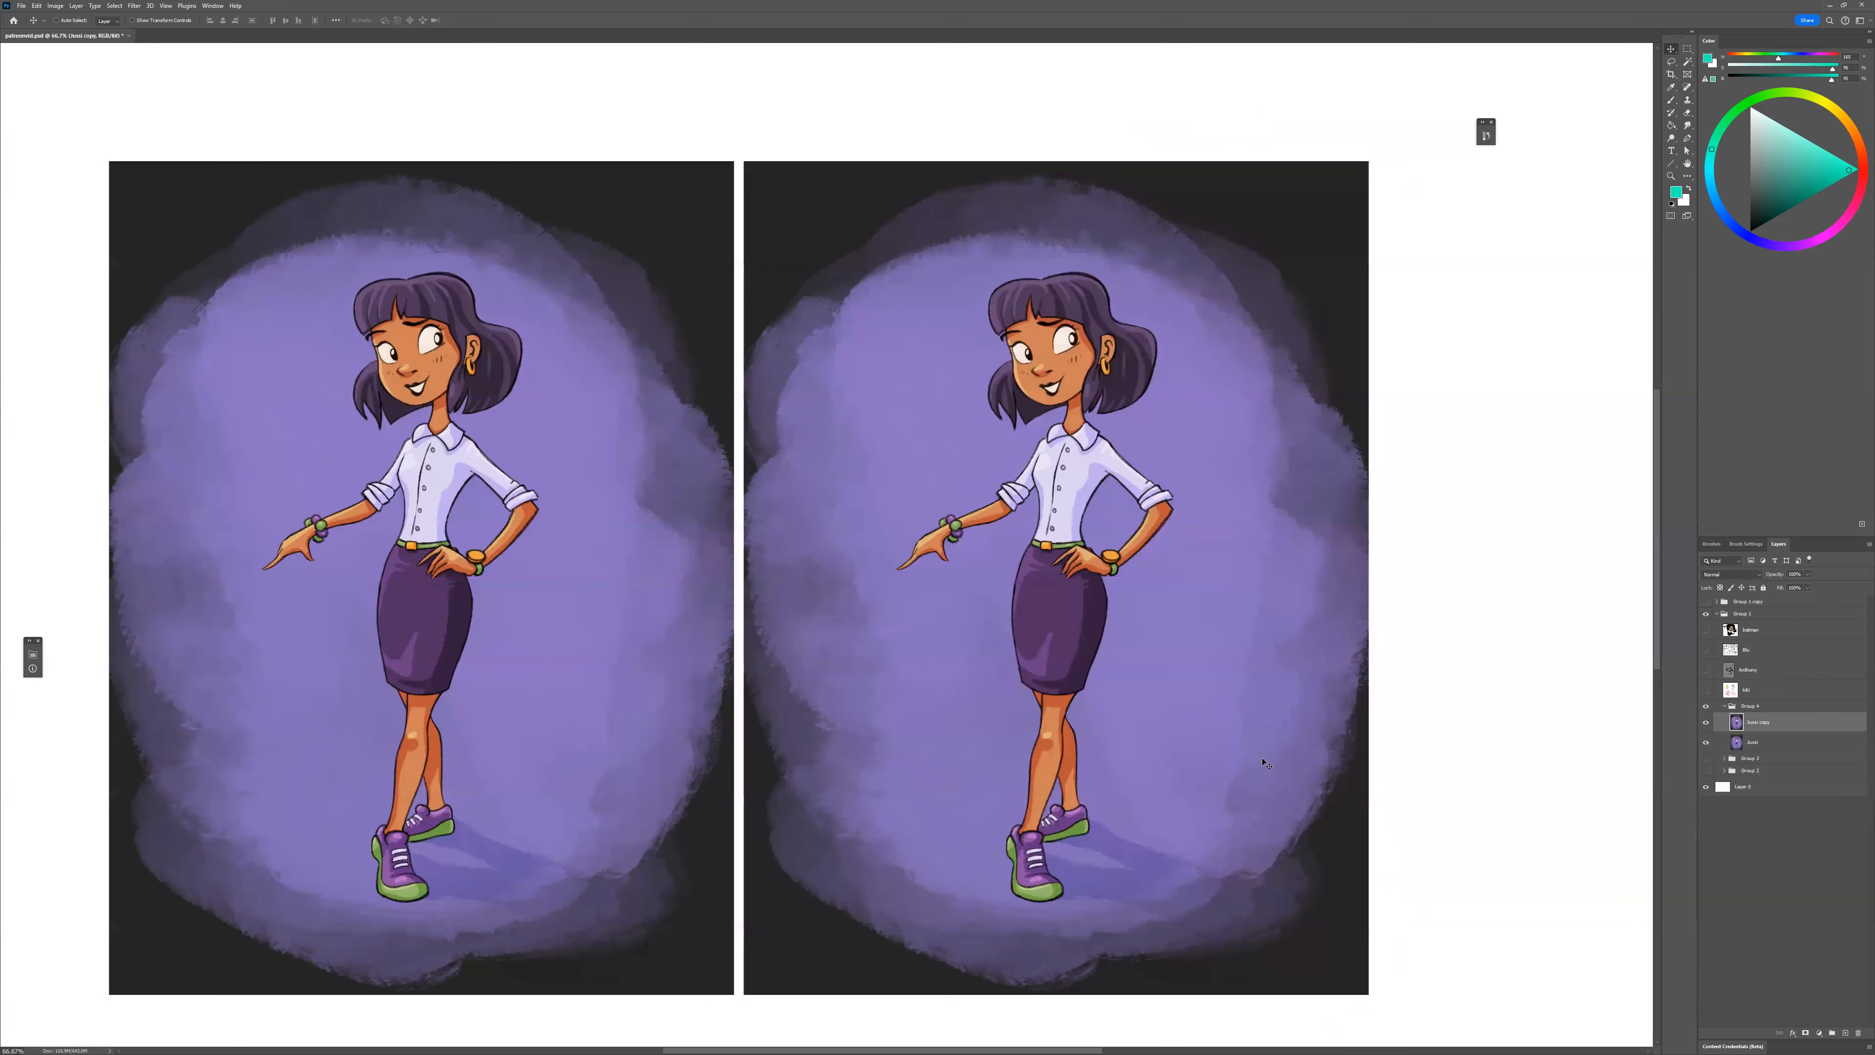
click(1807, 573)
drag(1810, 588, 1761, 587)
drag(1261, 625, 1180, 662)
Create a new layer and draw black tilt lines across the faded woman's shoulders and hips.
key(b)
key(d)
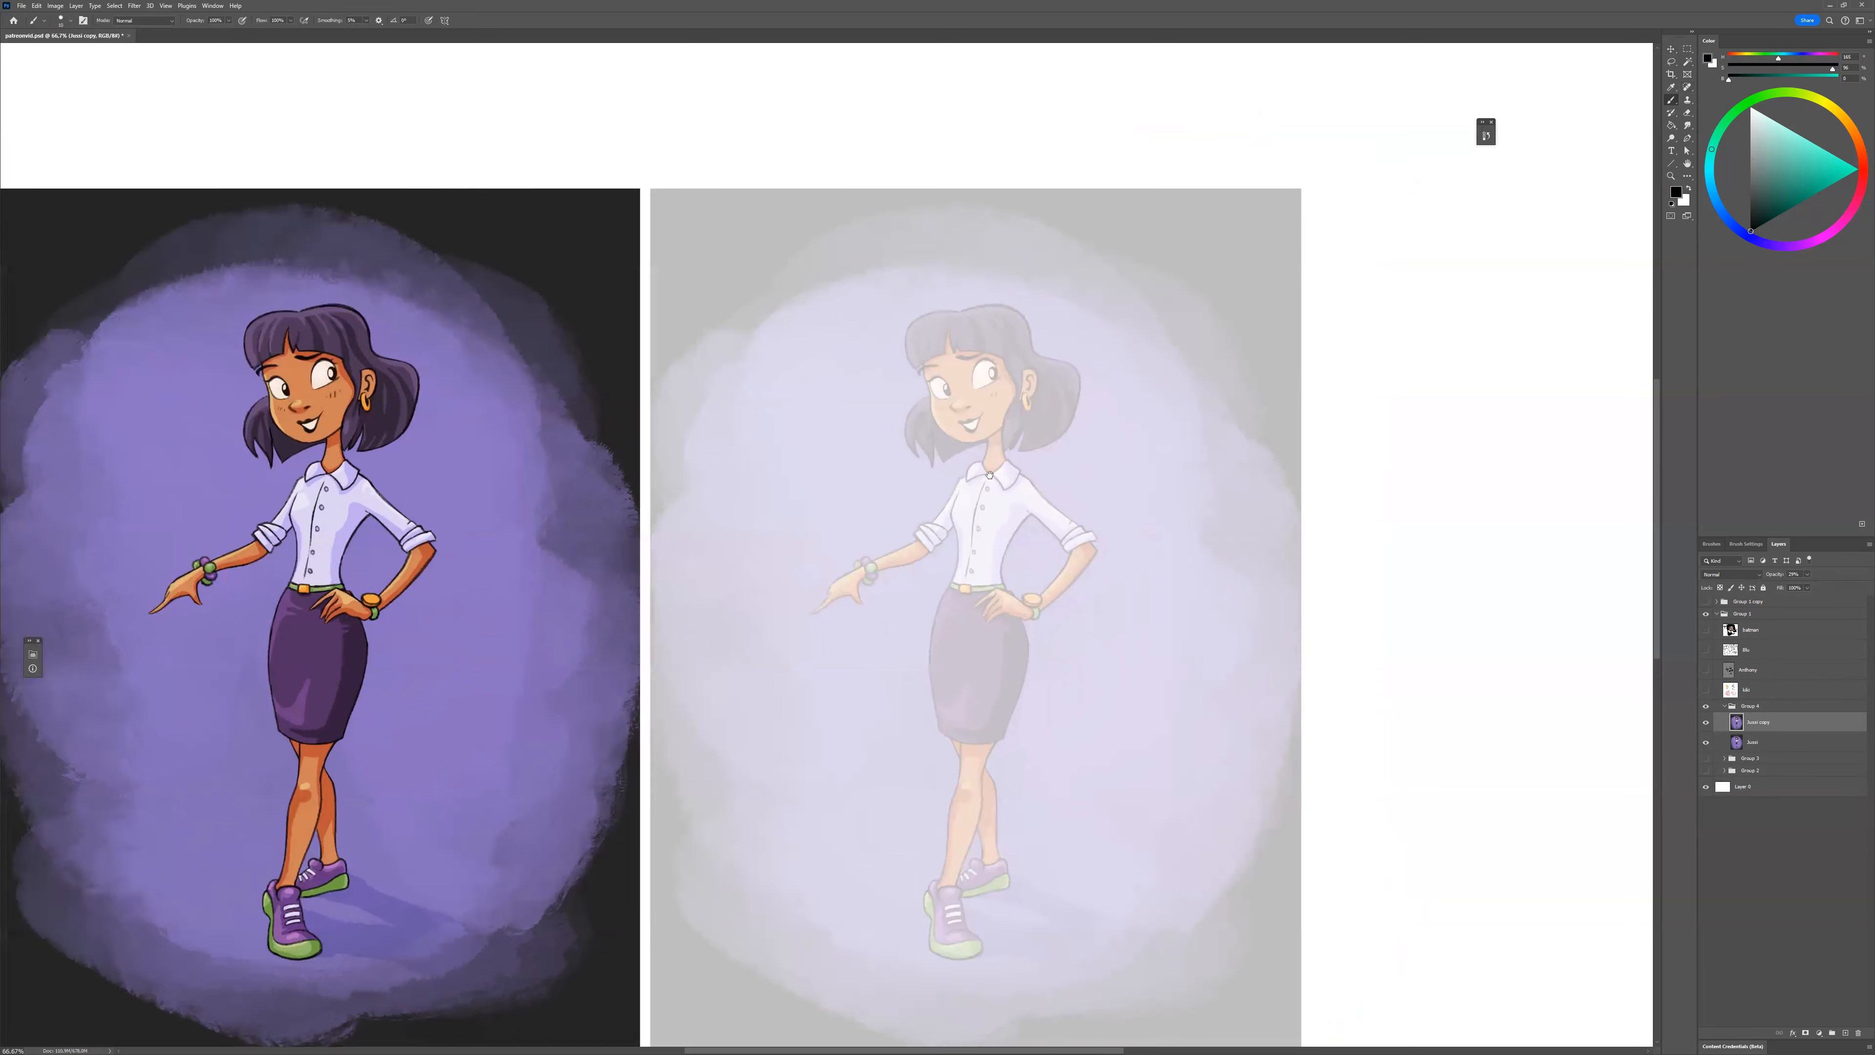
scroll(992, 338, up, 1)
drag(1001, 299, 1003, 328)
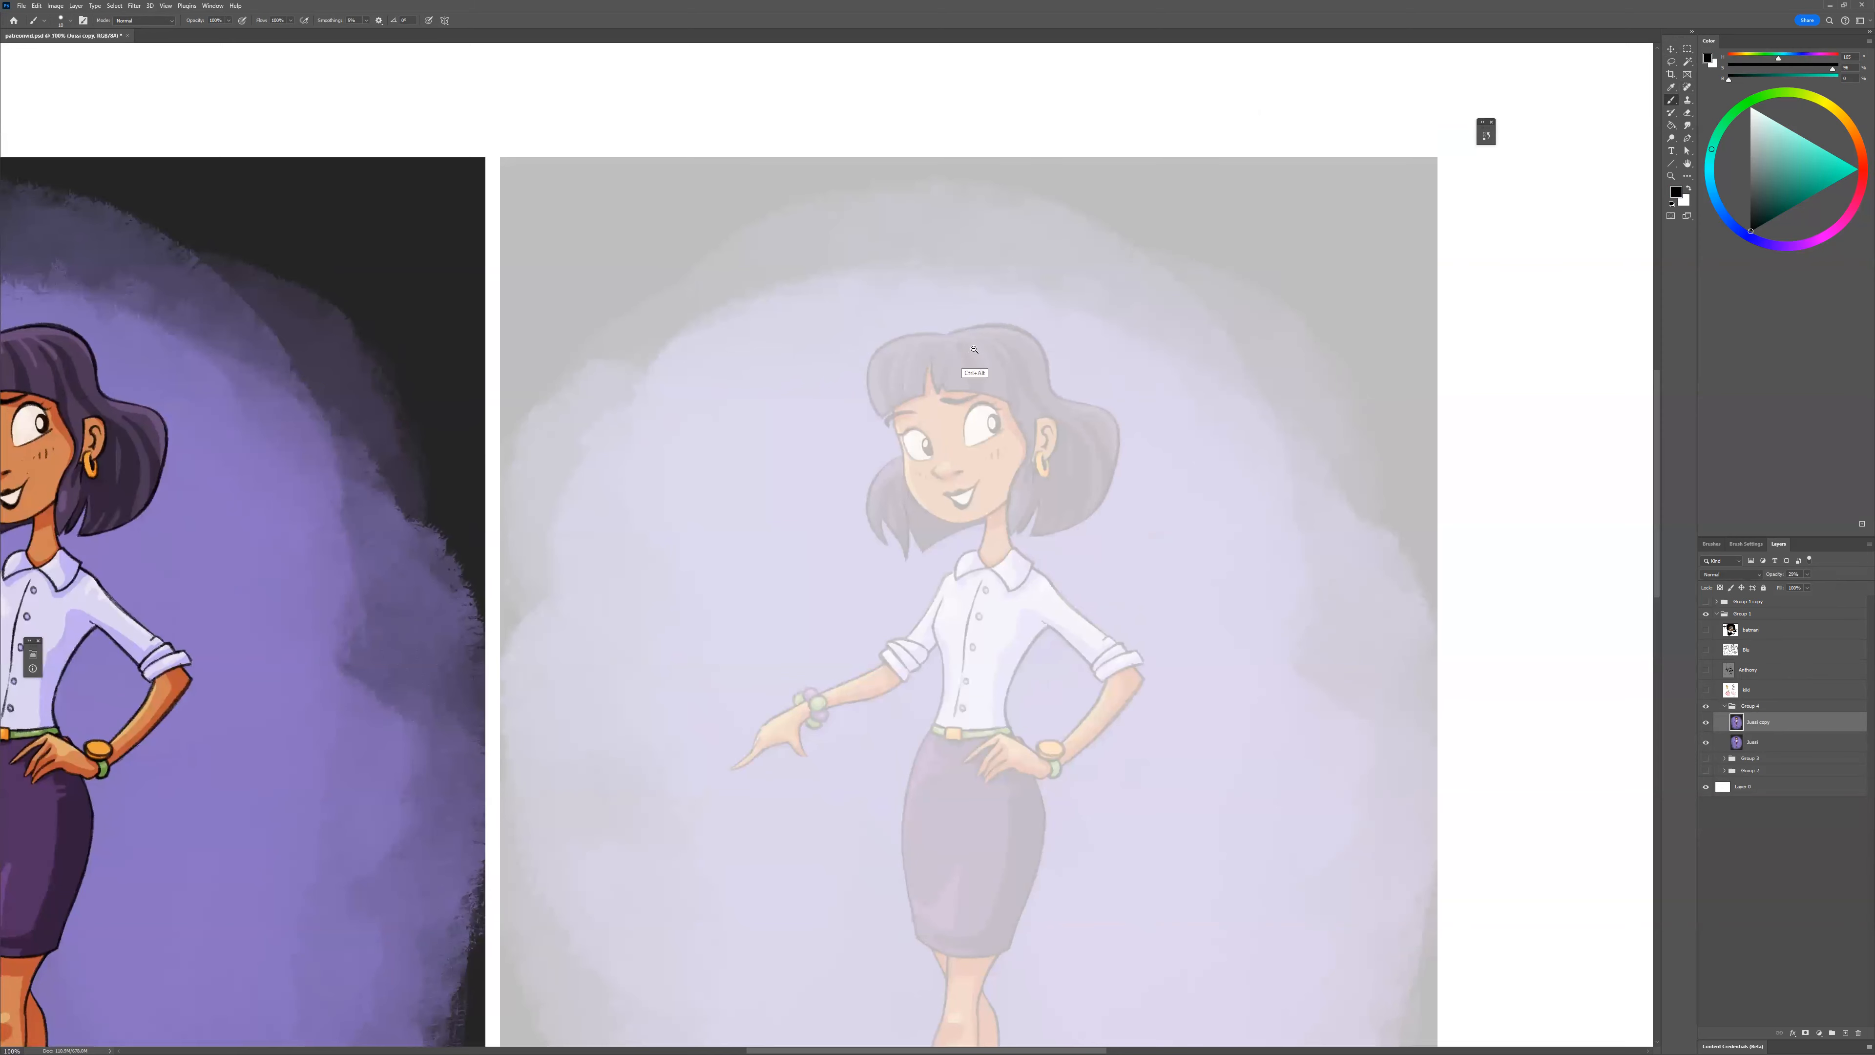
scroll(963, 309, down, 1)
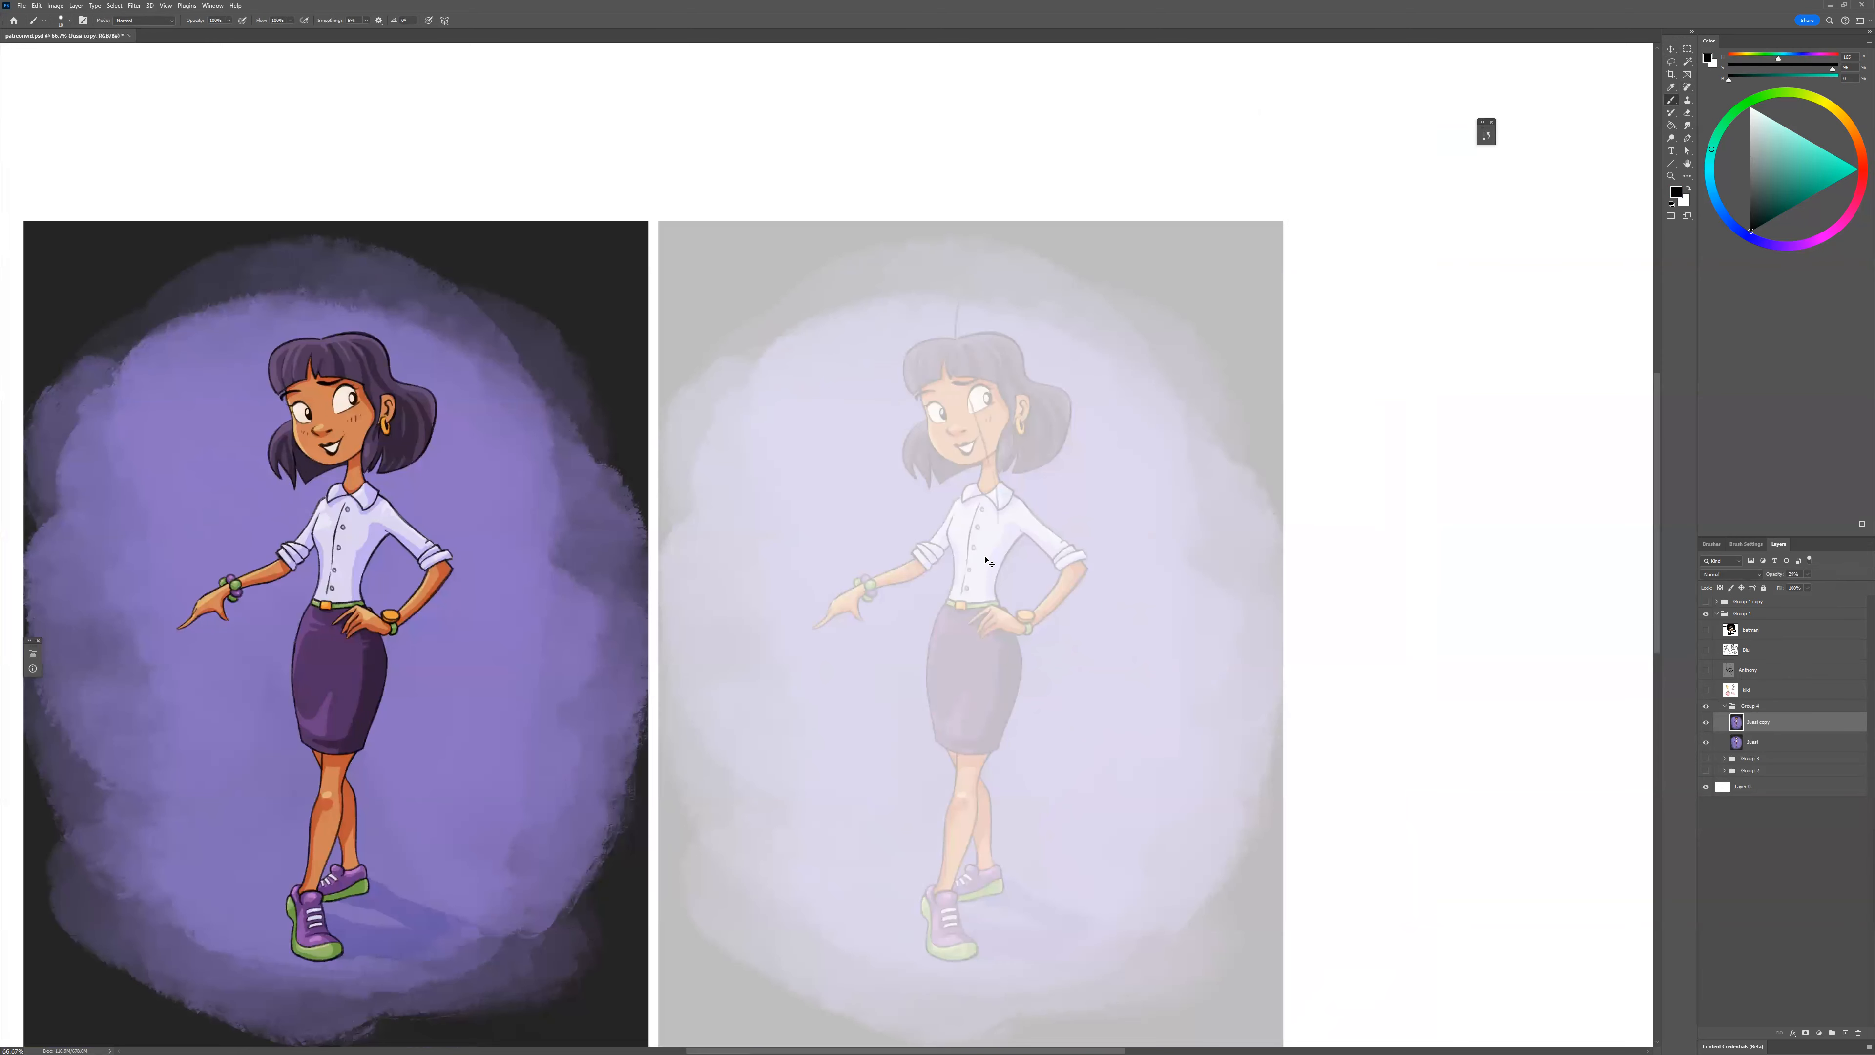
click(1845, 1033)
drag(912, 502, 1110, 493)
drag(904, 623, 1116, 672)
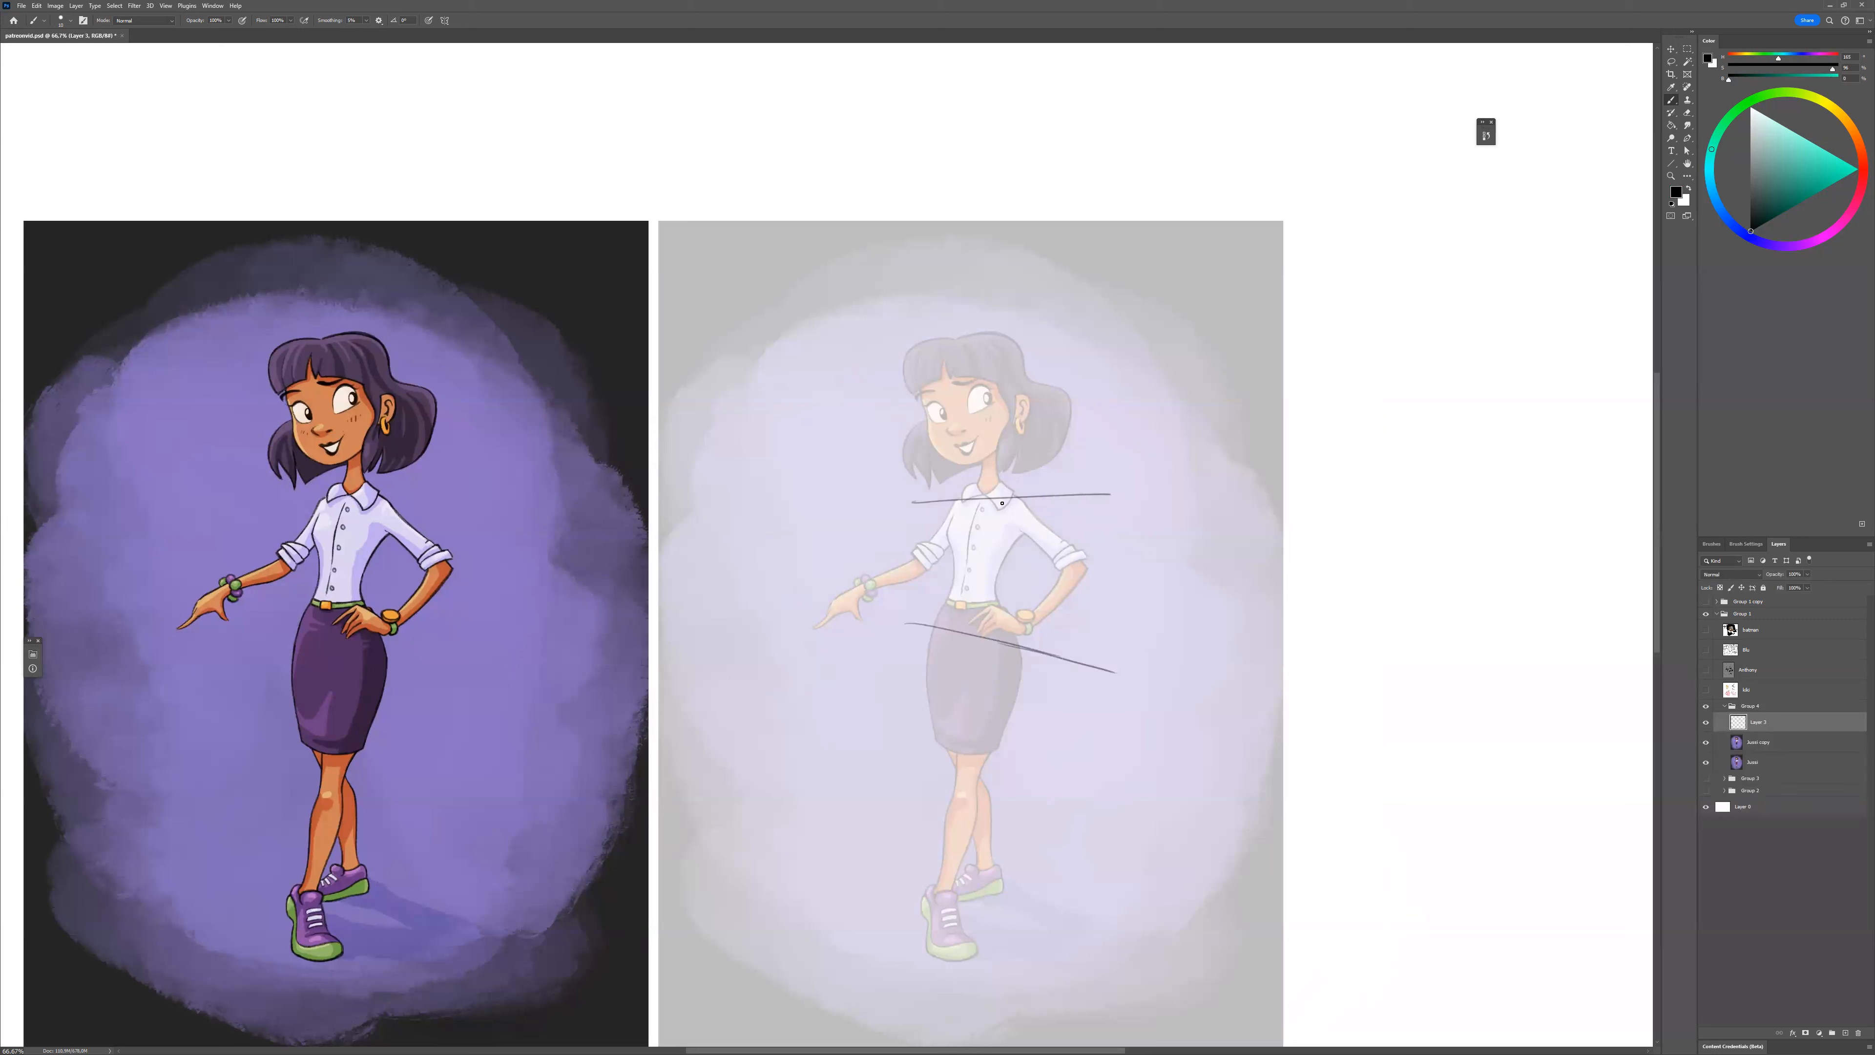
Trace the woman's arm and hand on the hip, the sides of her torso and the neckline in black.
mouse_move(1002, 503)
mouse_down()
mouse_move(1093, 560)
mouse_move(1032, 614)
mouse_move(1070, 596)
mouse_up()
mouse_move(1077, 568)
mouse_down()
mouse_move(1028, 621)
mouse_move(1017, 599)
mouse_move(978, 617)
mouse_move(1041, 621)
mouse_up()
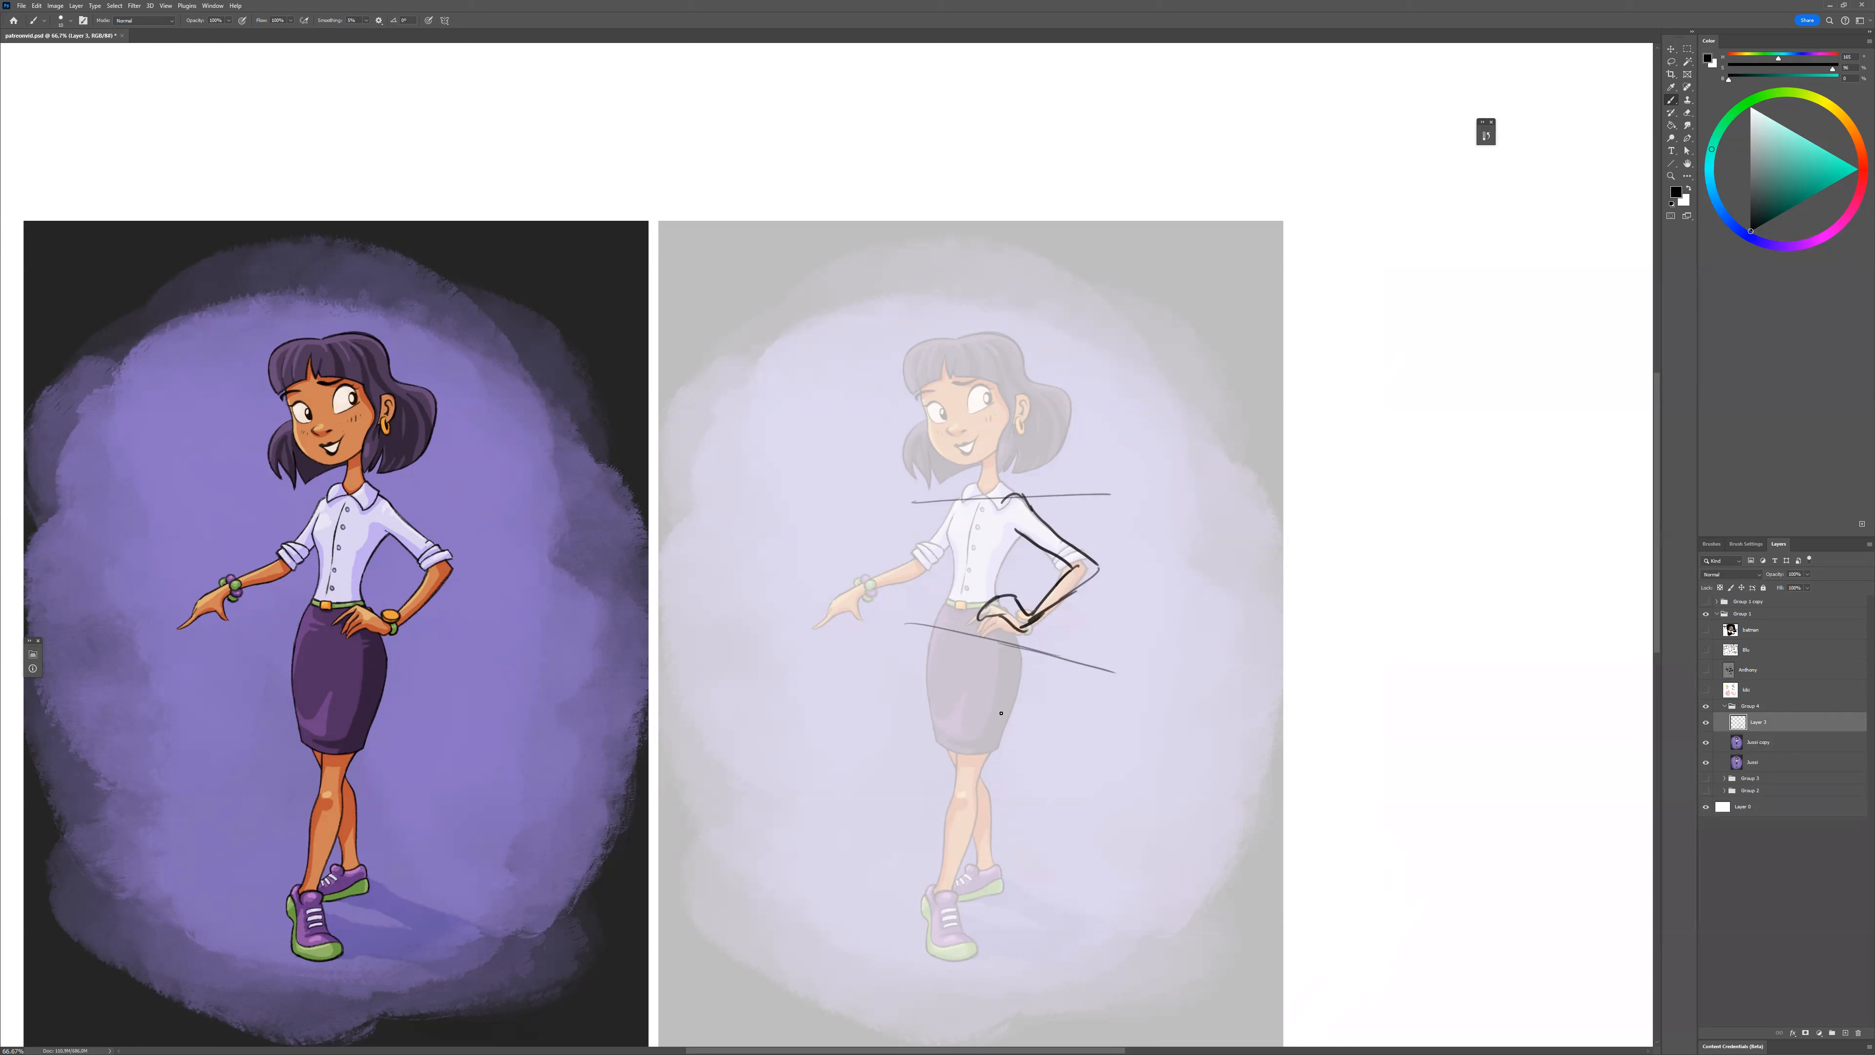
mouse_move(1021, 535)
mouse_down()
mouse_move(997, 566)
mouse_move(944, 542)
mouse_up()
key(e)
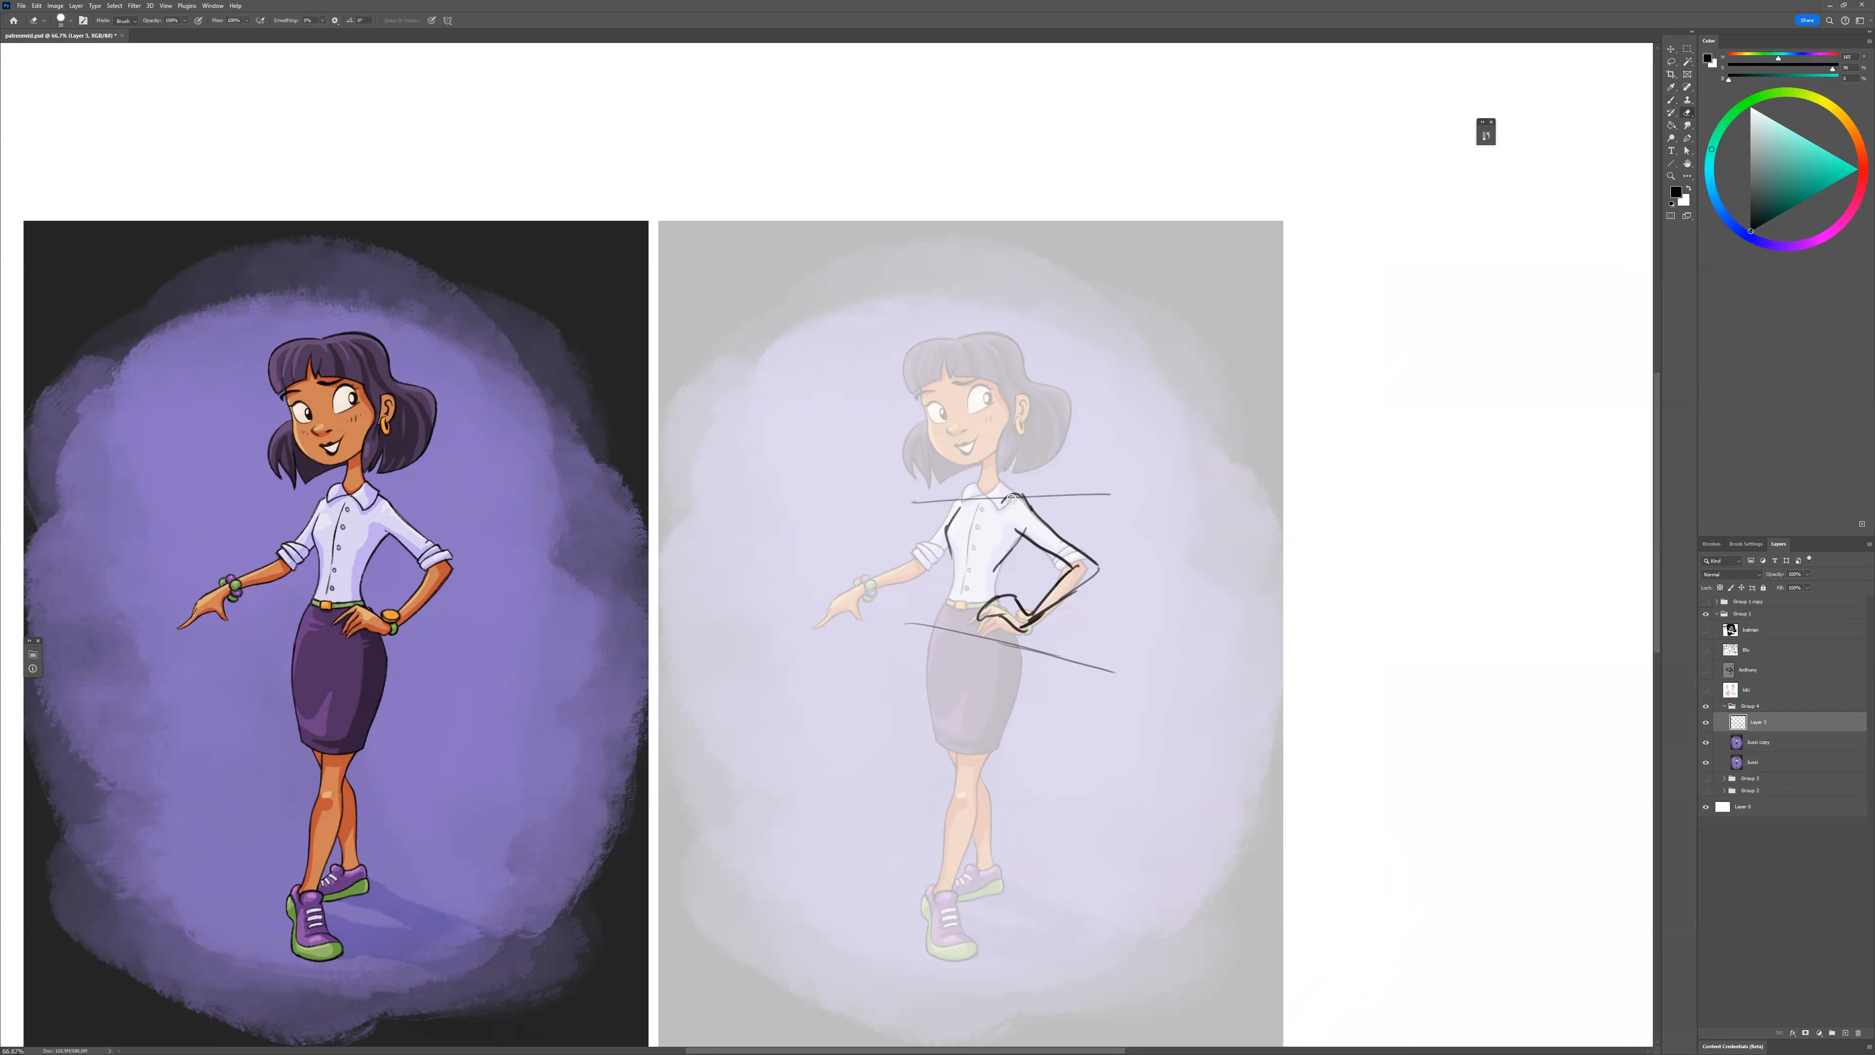
scroll(920, 545, up, 1)
key(b)
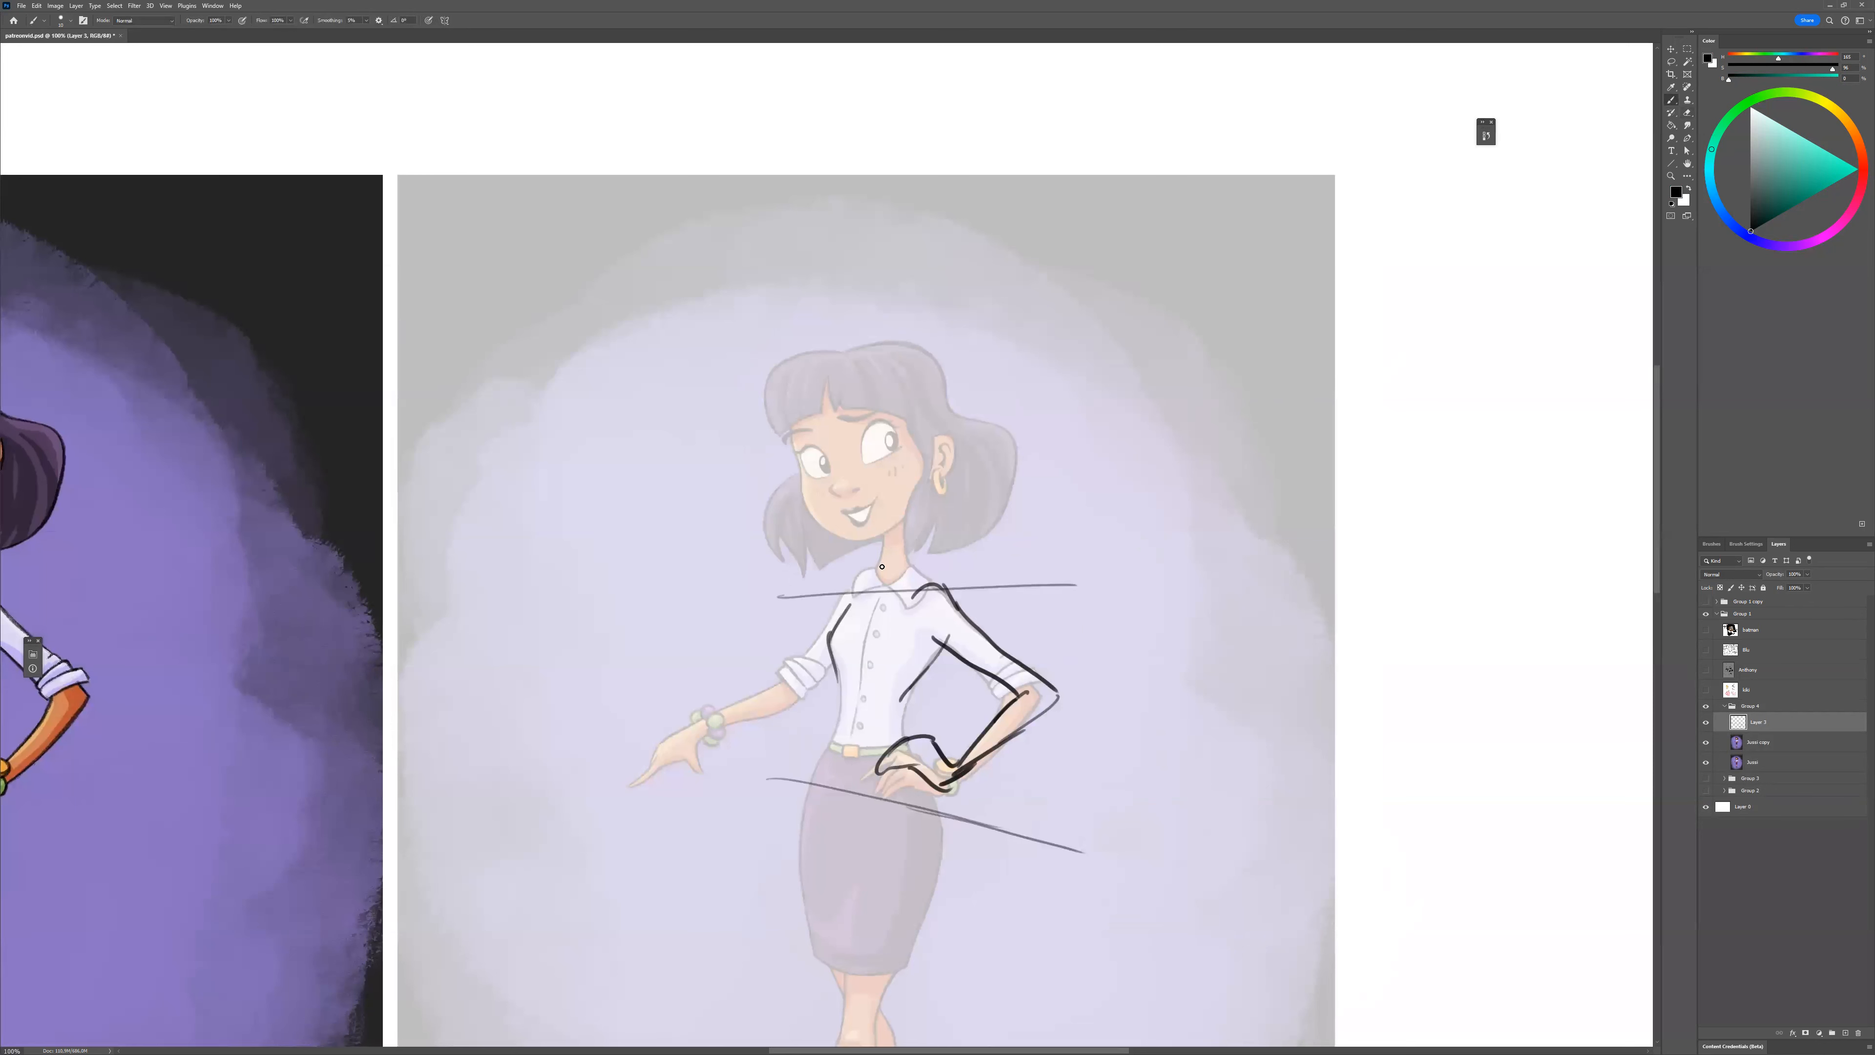
drag(884, 583, 917, 565)
Sketch a flat collar diagram beside the woman and label it "flat".
mouse_move(1181, 496)
mouse_down()
mouse_move(1204, 529)
mouse_move(1249, 491)
mouse_move(1239, 571)
mouse_up()
drag(1207, 528, 1160, 553)
drag(1179, 483, 1205, 529)
drag(1071, 720, 1008, 728)
mouse_move(1142, 436)
mouse_down()
mouse_move(1112, 492)
mouse_move(1206, 509)
mouse_move(1226, 478)
mouse_up()
drag(1209, 492, 1237, 496)
mouse_move(1252, 482)
mouse_down()
mouse_move(1269, 489)
mouse_move(1097, 408)
mouse_up()
Sketch a neck-like cylinder below the flat collar with a curved arrow around it, and label it "cyllinder".
mouse_move(1056, 532)
mouse_down()
mouse_move(996, 550)
mouse_move(976, 629)
mouse_move(1073, 655)
mouse_up()
mouse_move(990, 609)
mouse_down()
mouse_move(974, 641)
mouse_move(1077, 663)
mouse_move(1057, 644)
mouse_up()
drag(977, 674, 1076, 661)
drag(986, 614, 955, 655)
mouse_move(1086, 551)
mouse_down()
mouse_move(1023, 602)
mouse_move(1041, 613)
mouse_up()
mouse_move(1105, 493)
mouse_down()
mouse_move(1104, 514)
mouse_move(1120, 511)
mouse_up()
mouse_move(1137, 491)
mouse_down()
mouse_move(1120, 528)
mouse_move(1205, 509)
mouse_up()
mouse_move(1226, 493)
mouse_down()
mouse_move(1256, 517)
mouse_move(1282, 500)
mouse_up()
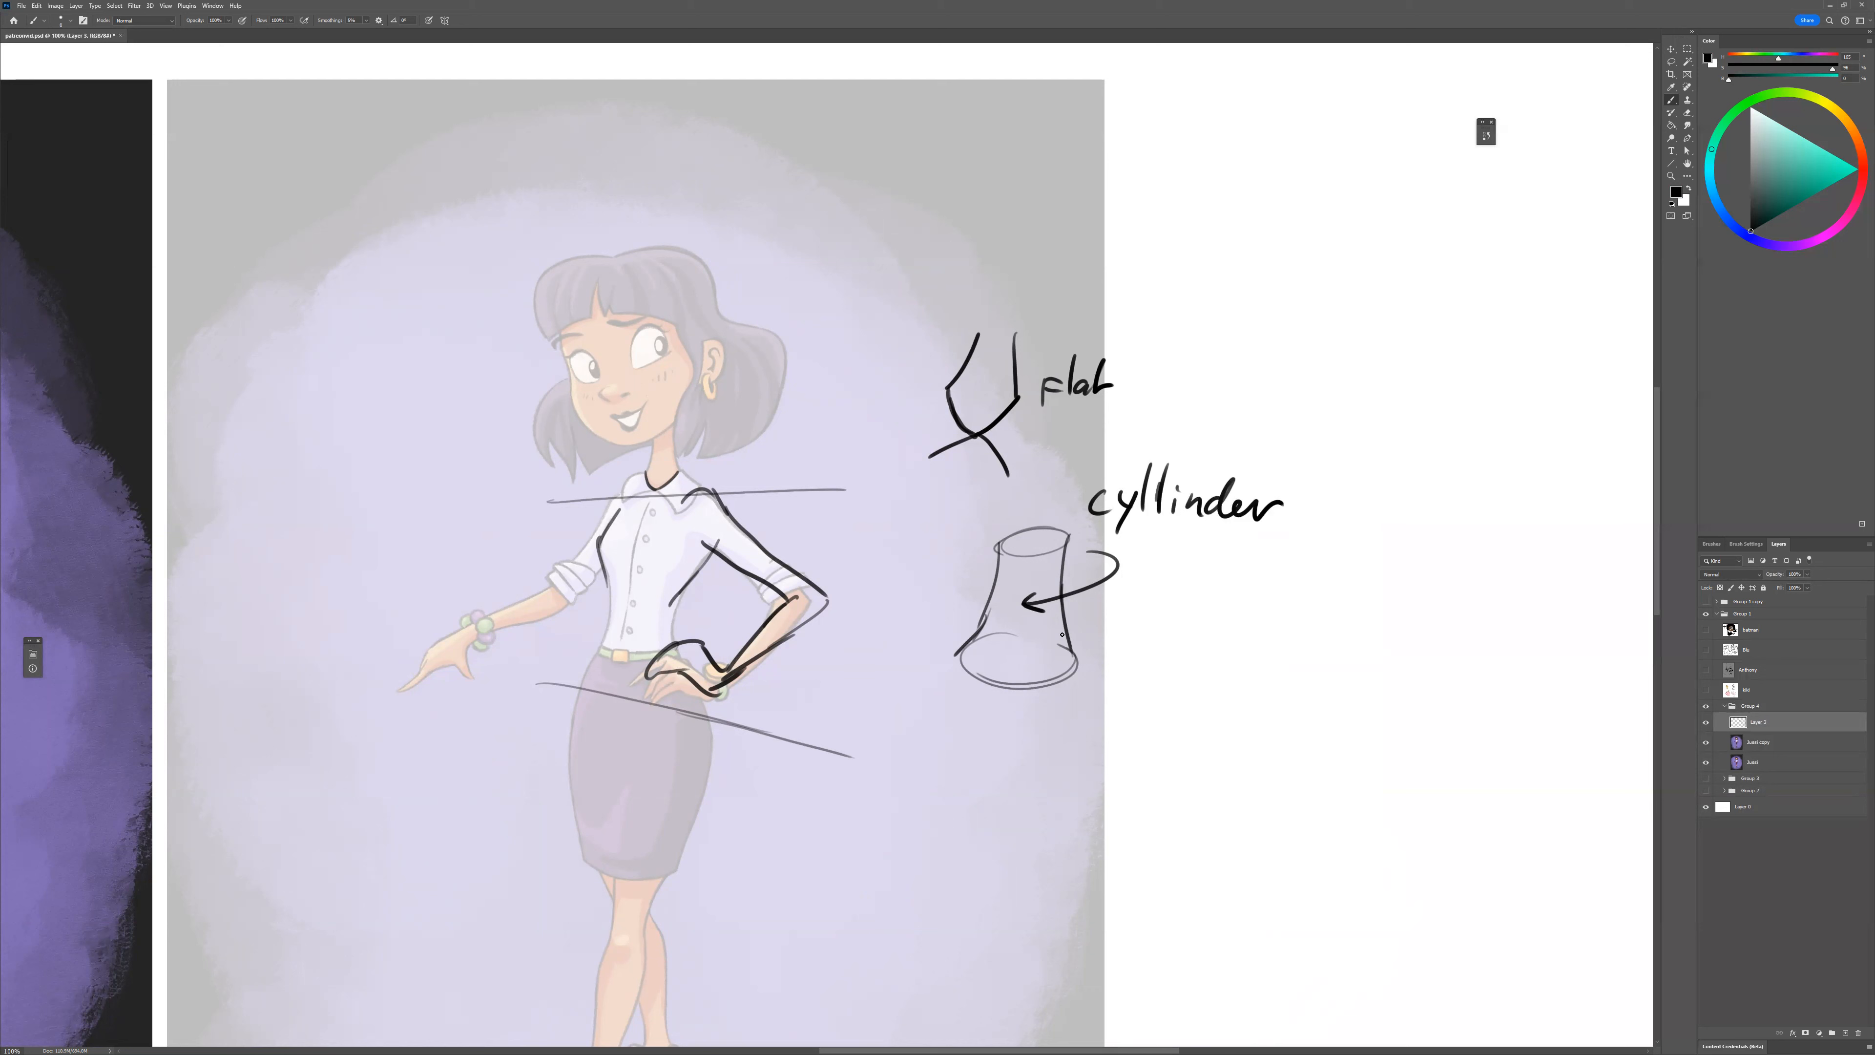
Draw collar flaps folding around the base of the cylinder, with curved arrows following their wrapping direction.
mouse_move(1067, 632)
mouse_down()
mouse_move(1055, 683)
mouse_move(970, 746)
mouse_up()
mouse_move(1091, 620)
mouse_down()
mouse_move(1130, 641)
mouse_move(1024, 740)
mouse_move(1041, 753)
mouse_up()
mouse_move(979, 621)
mouse_down()
mouse_move(948, 656)
mouse_move(963, 745)
mouse_up()
drag(948, 672, 944, 700)
mouse_move(959, 607)
mouse_down()
mouse_move(849, 691)
mouse_move(911, 783)
mouse_move(893, 776)
mouse_up()
mouse_move(994, 605)
mouse_down()
mouse_move(952, 616)
mouse_move(899, 705)
mouse_move(897, 753)
mouse_move(965, 745)
mouse_move(1022, 804)
mouse_move(1118, 709)
mouse_move(1067, 616)
mouse_move(971, 607)
mouse_up()
mouse_move(1115, 640)
mouse_down()
mouse_move(1004, 583)
mouse_move(929, 610)
mouse_move(953, 614)
mouse_up()
drag(1088, 878, 1127, 846)
Write "around" and "3D" beside the wrapped collar sketch.
mouse_move(1166, 559)
mouse_down()
mouse_move(1169, 576)
mouse_move(1183, 559)
mouse_up()
mouse_move(1200, 559)
mouse_down()
mouse_move(1198, 575)
mouse_move(1240, 577)
mouse_move(1264, 560)
mouse_up()
mouse_move(1146, 722)
mouse_down()
mouse_move(1165, 734)
mouse_move(1149, 762)
mouse_up()
mouse_move(1187, 716)
mouse_down()
mouse_move(1186, 762)
mouse_move(1241, 788)
mouse_up()
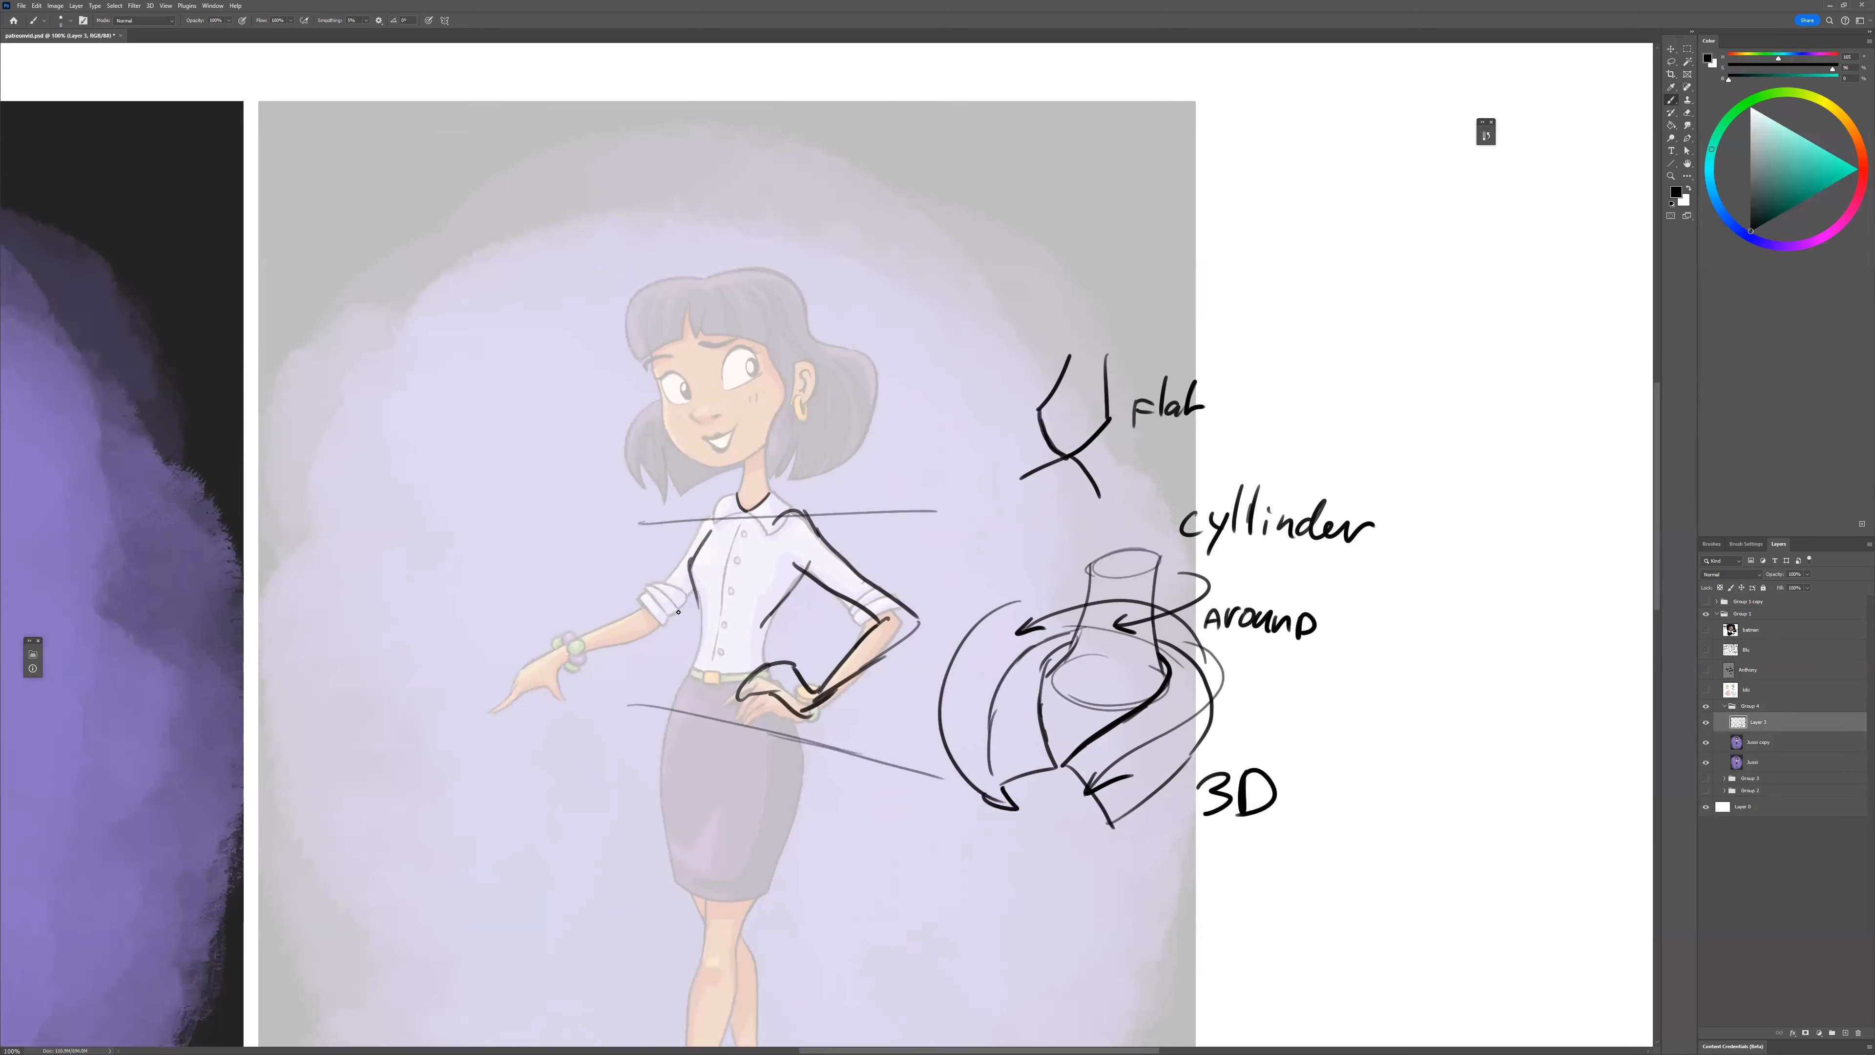
Outline the rolled-up sleeve cuffs on both of the woman's arms as rounded bands.
mouse_move(636, 605)
mouse_down()
mouse_move(664, 630)
mouse_move(639, 597)
mouse_move(673, 584)
mouse_move(685, 612)
mouse_move(662, 635)
mouse_up()
mouse_move(857, 624)
mouse_down()
mouse_move(858, 595)
mouse_move(904, 599)
mouse_up()
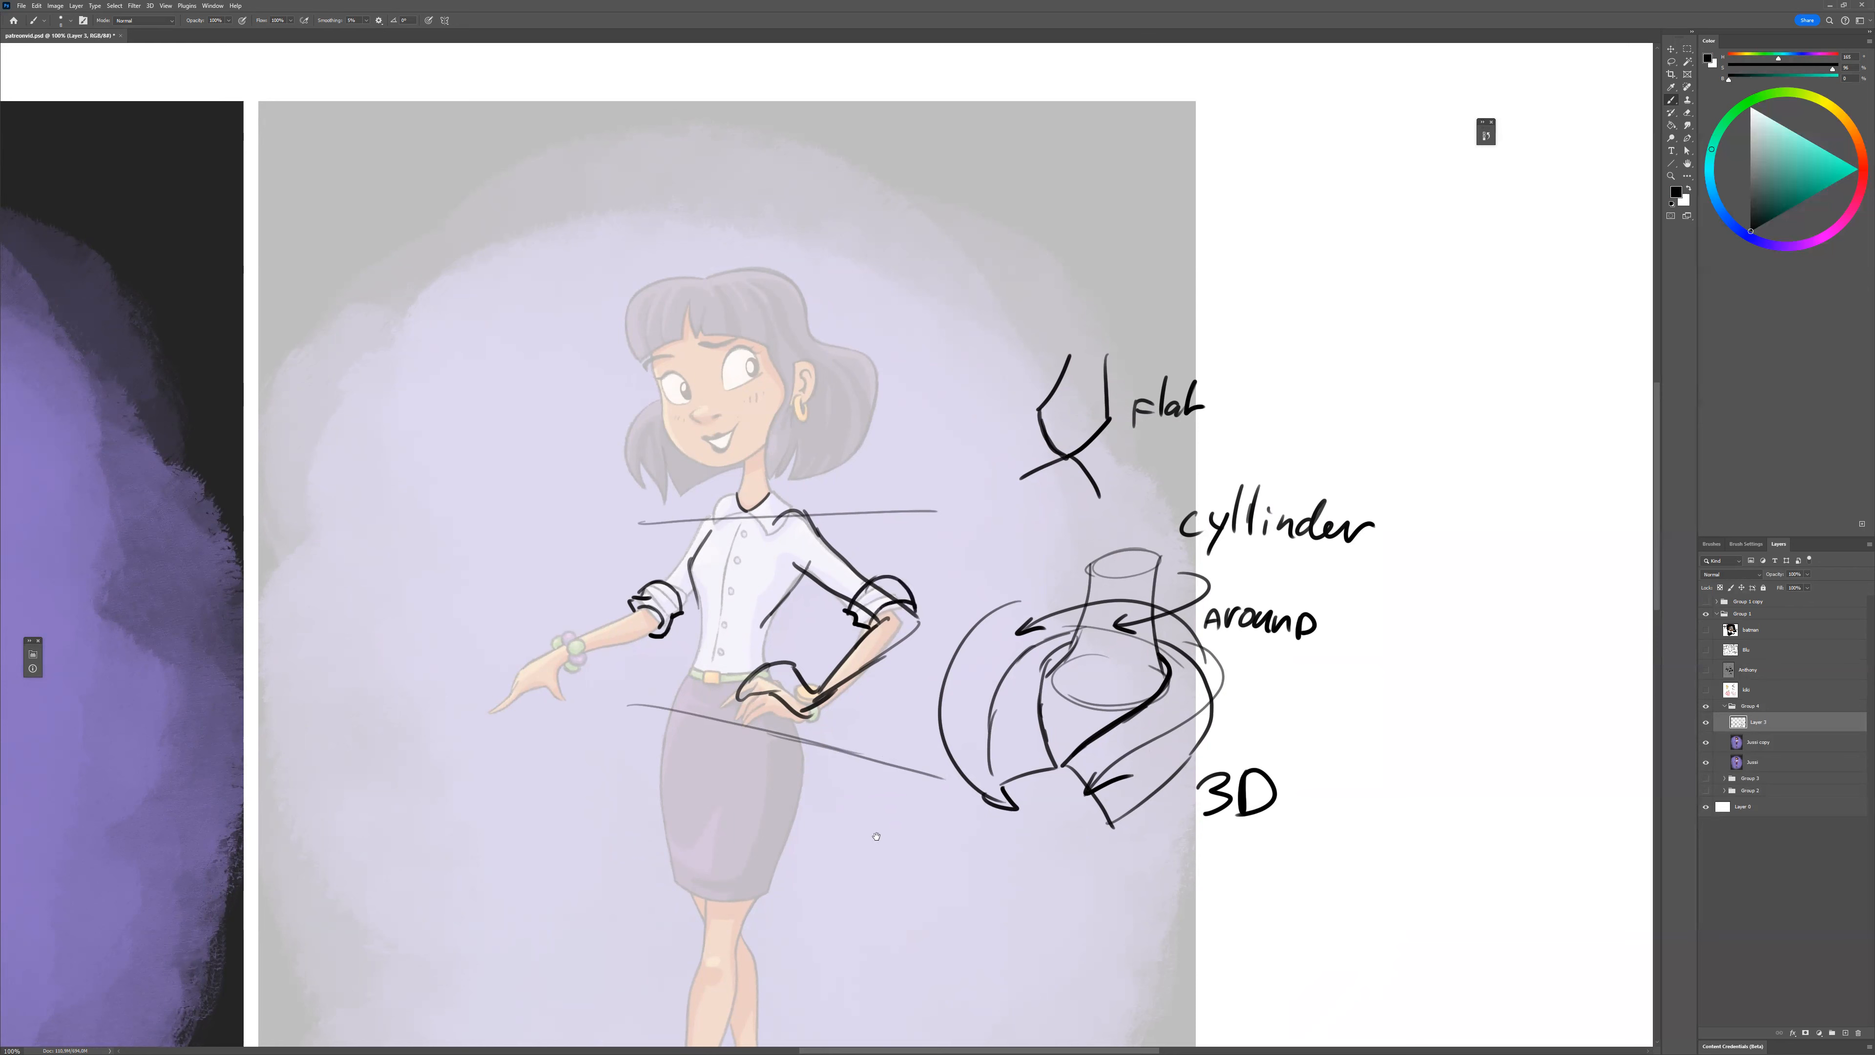
drag(876, 836, 918, 839)
Trace the woman's pointing forearm and hand, add curves above and below it, and point a small arrow at the forearm.
mouse_move(679, 614)
mouse_down()
mouse_move(564, 671)
mouse_move(523, 717)
mouse_move(586, 689)
mouse_move(618, 702)
mouse_move(598, 675)
mouse_move(701, 624)
mouse_up()
drag(690, 749, 735, 753)
drag(585, 663, 714, 606)
drag(671, 681, 748, 662)
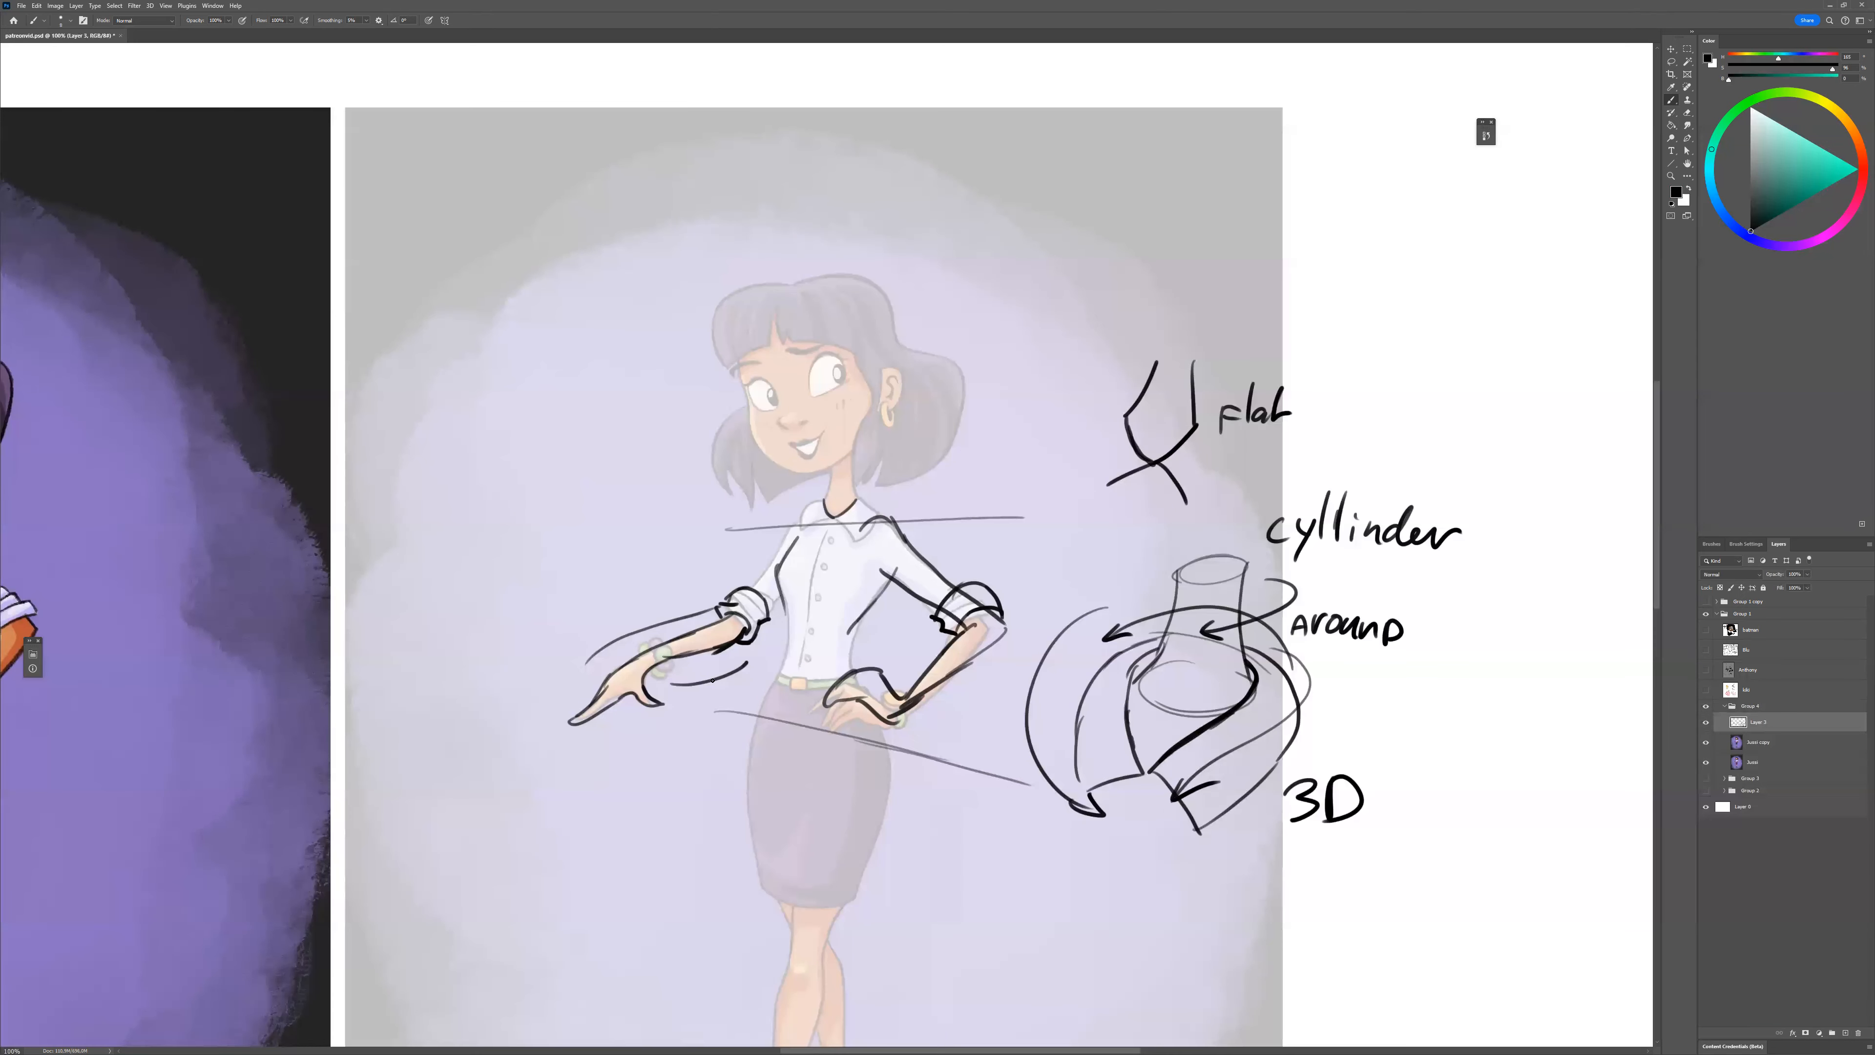
drag(742, 753, 792, 849)
drag(666, 654, 691, 696)
drag(689, 676, 698, 701)
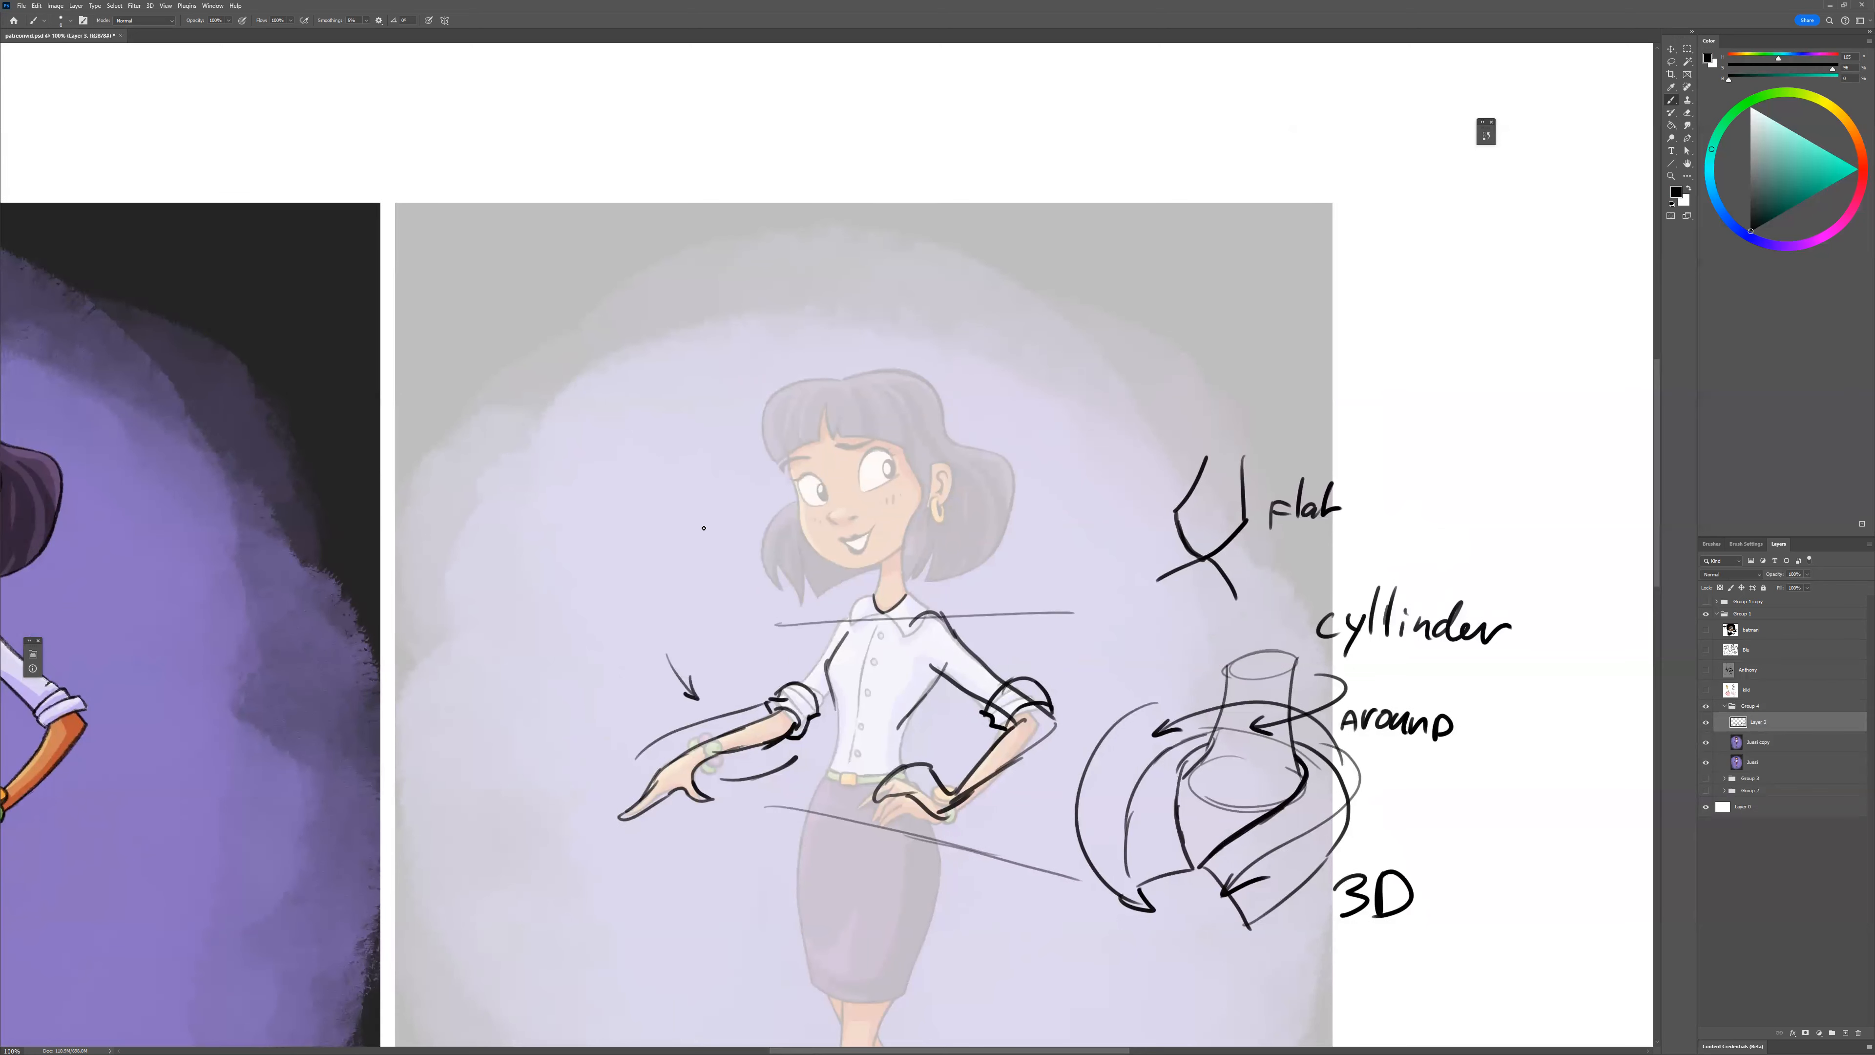
Sketch an enlarged pointing arm beside the woman, with a long arrow flowing along its upper edge.
mouse_move(701, 512)
mouse_down()
mouse_move(491, 641)
mouse_move(454, 712)
mouse_up()
mouse_move(685, 485)
mouse_down()
mouse_move(480, 630)
mouse_move(437, 724)
mouse_move(492, 686)
mouse_up()
drag(483, 692, 471, 711)
mouse_move(494, 676)
mouse_down()
mouse_move(563, 670)
mouse_move(550, 645)
mouse_up()
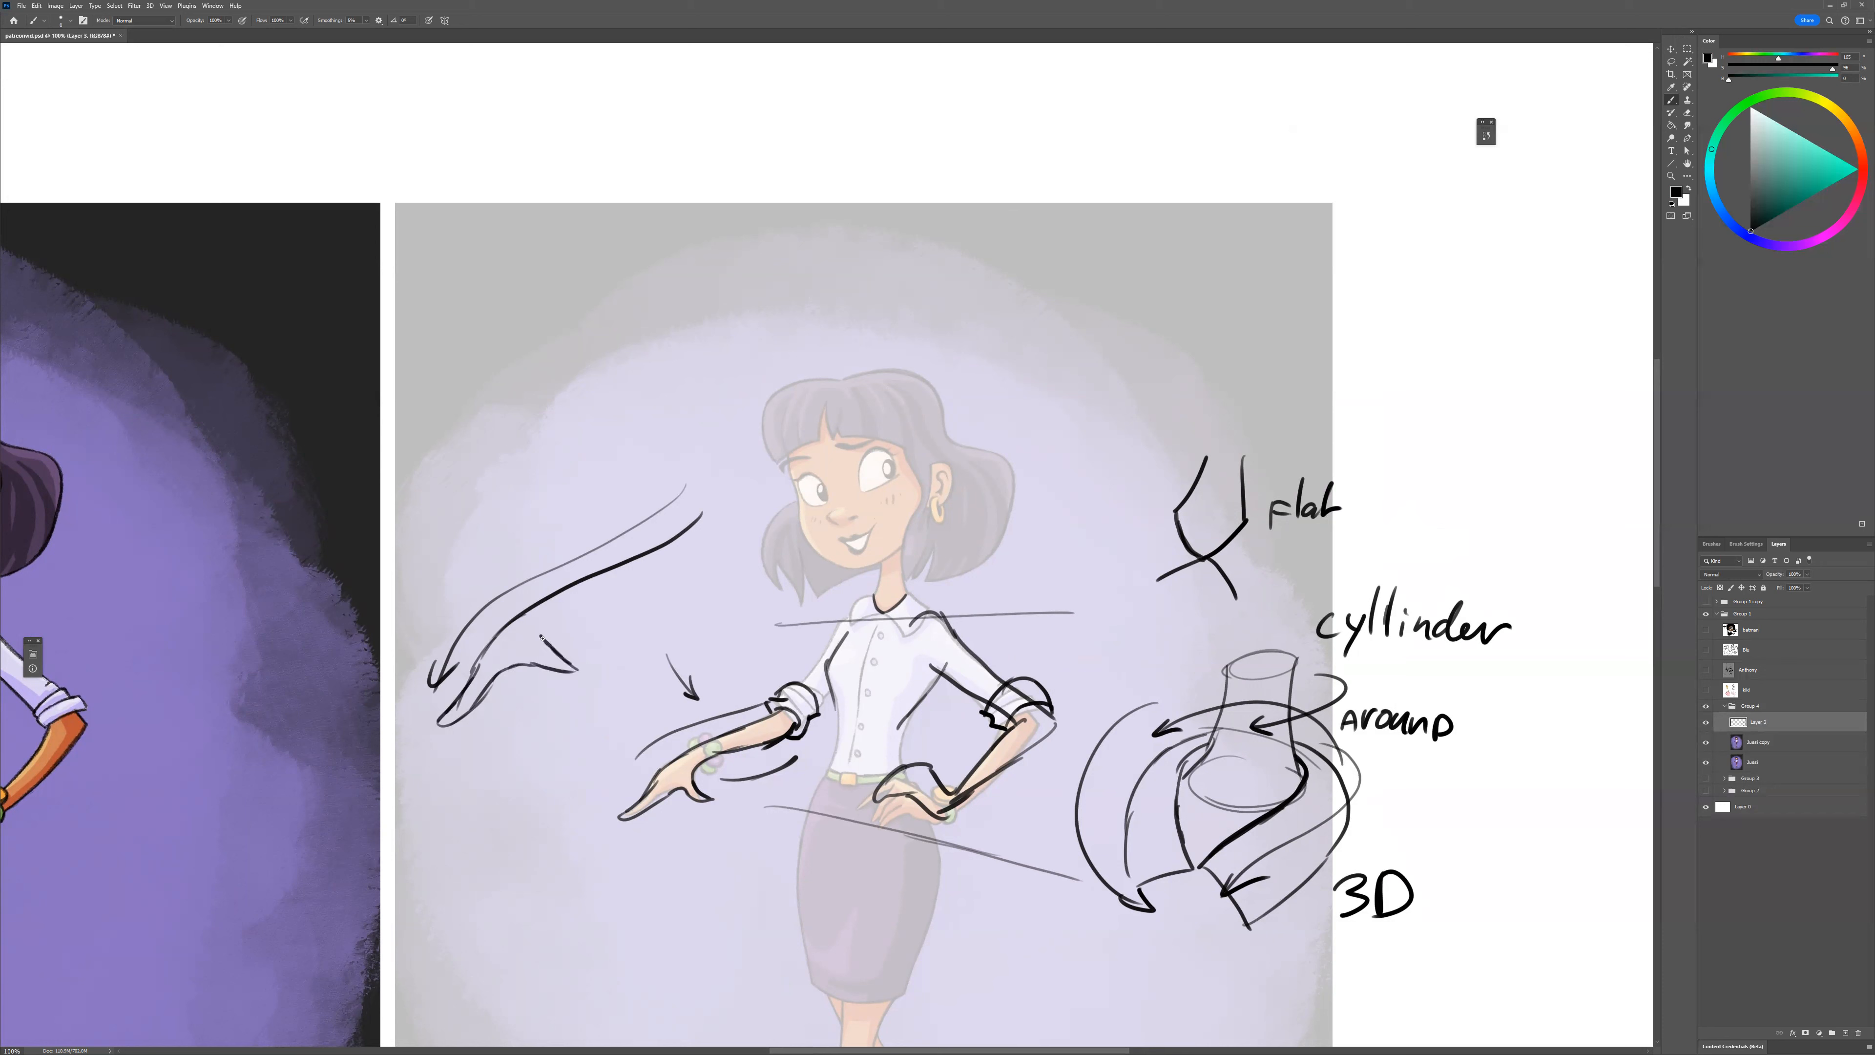
drag(545, 642, 603, 608)
key(ctrl+z)
key(ctrl+z)
mouse_move(562, 621)
mouse_down()
mouse_move(691, 582)
mouse_move(718, 546)
mouse_move(546, 631)
mouse_up()
Write "simple" above and "complex" below the enlarged arm sketch, and rework the contour of its underside.
drag(469, 552, 456, 572)
mouse_move(483, 548)
mouse_down()
mouse_move(481, 567)
mouse_move(521, 569)
mouse_up()
drag(519, 536, 535, 548)
drag(540, 536, 562, 535)
mouse_move(535, 697)
mouse_down()
mouse_move(527, 715)
mouse_move(551, 697)
mouse_up()
mouse_move(568, 690)
mouse_down()
mouse_move(567, 711)
mouse_move(601, 725)
mouse_up()
drag(620, 650, 645, 690)
drag(540, 637, 580, 665)
mouse_move(585, 659)
mouse_down()
mouse_move(575, 672)
mouse_move(556, 647)
mouse_up()
Draw a curved line down the button front of the woman's shirt.
drag(867, 857, 812, 799)
drag(825, 557, 800, 704)
drag(867, 846, 858, 811)
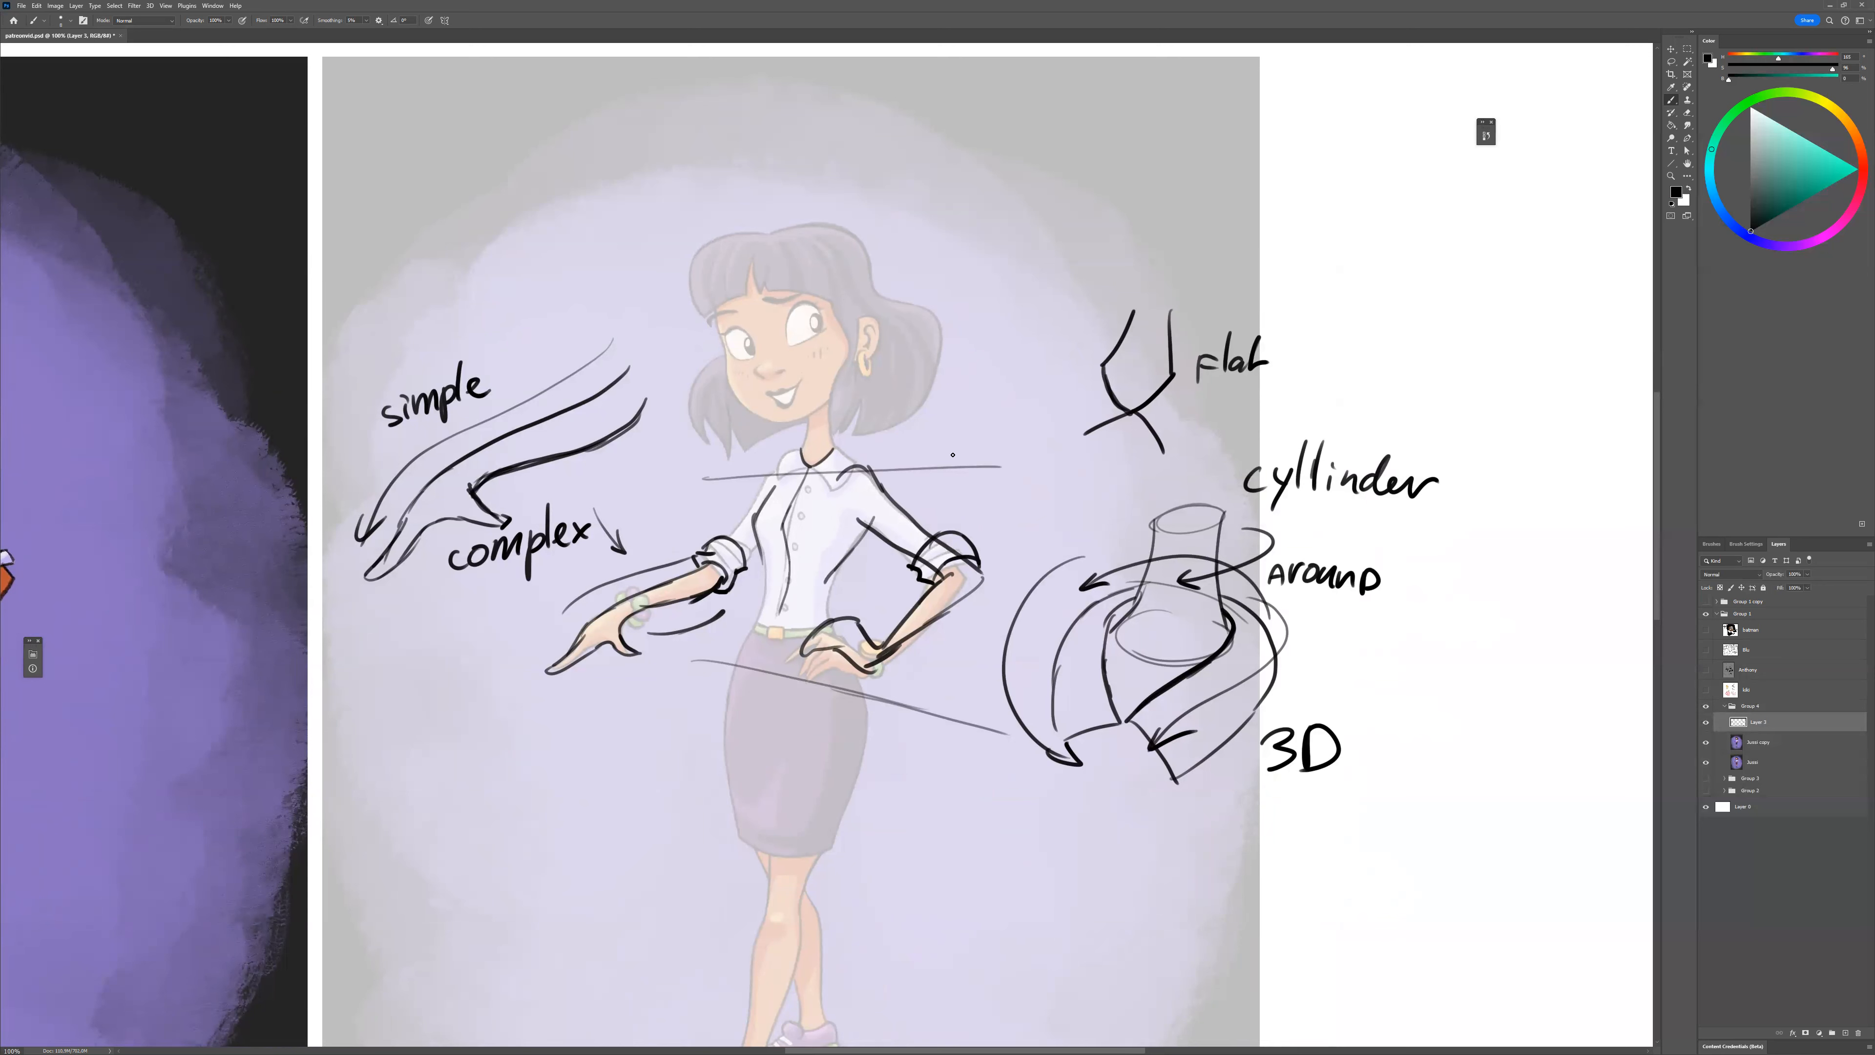
drag(895, 625, 848, 752)
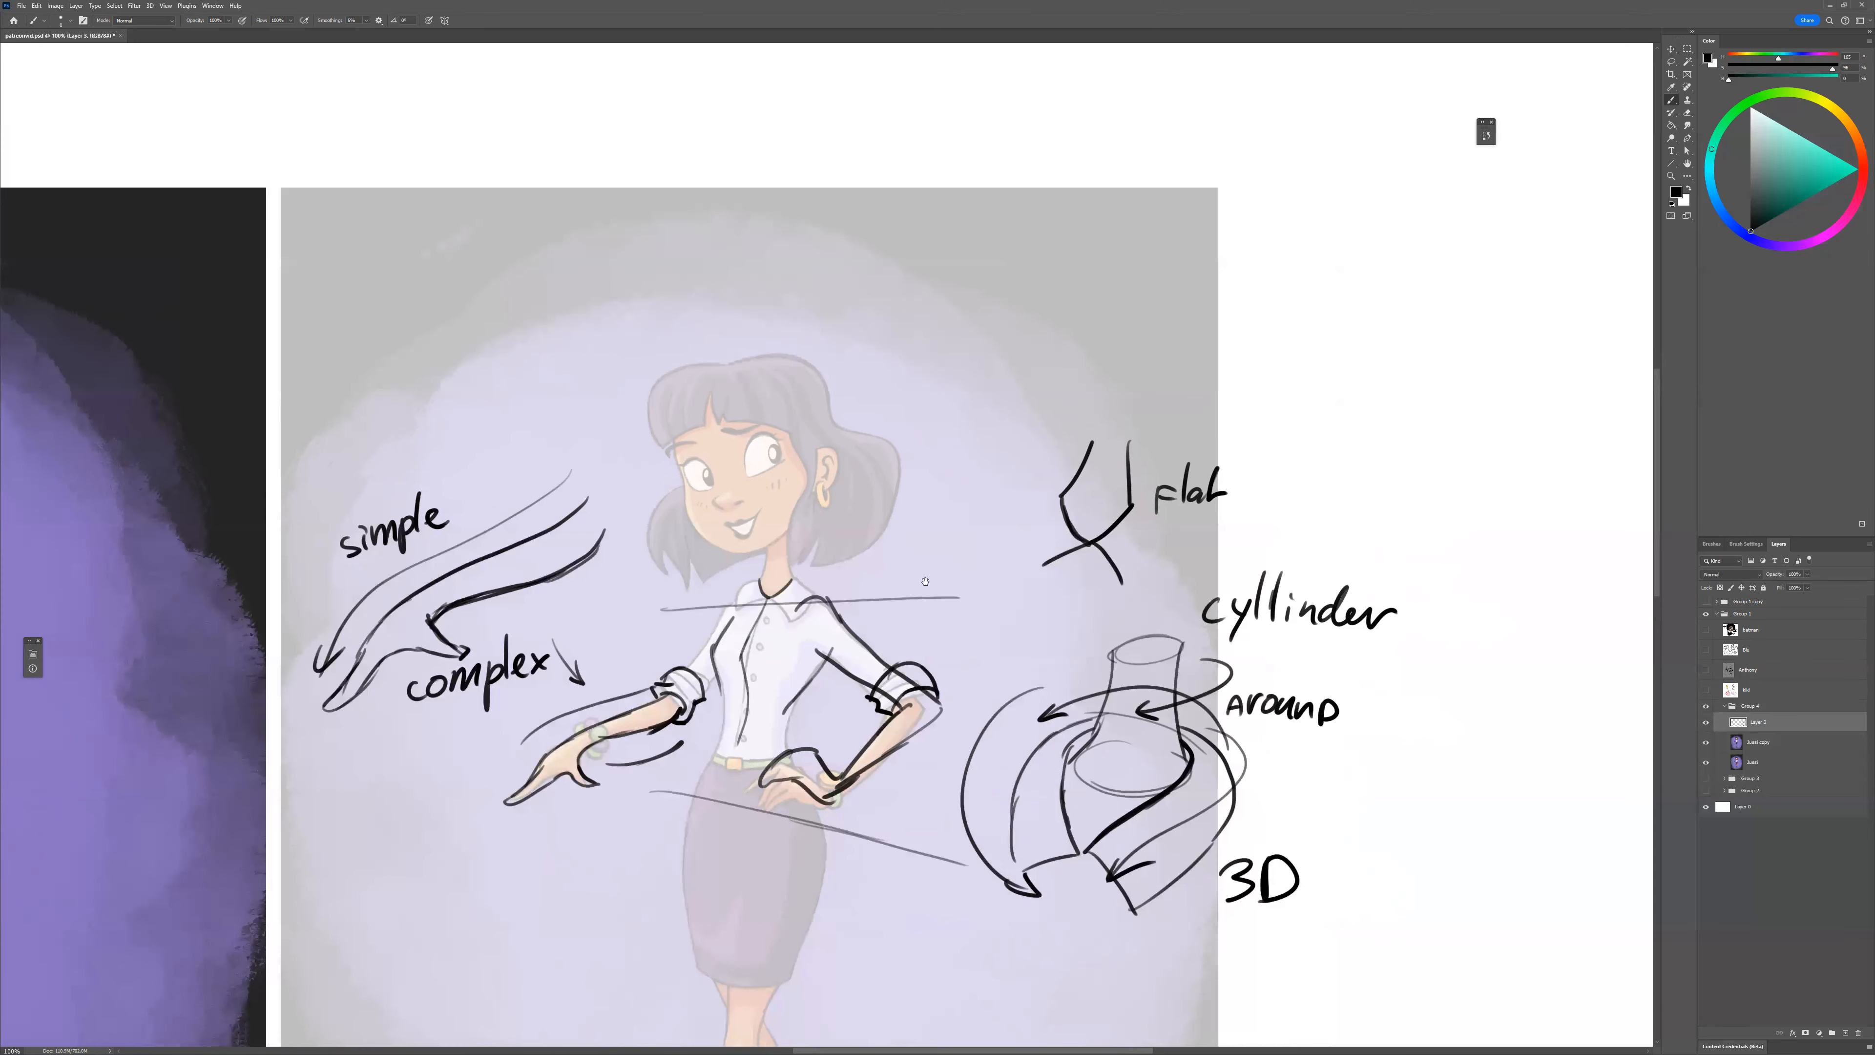
Sketch a tapered cylinder and a box in perspective above the collar diagrams.
mouse_move(984, 251)
mouse_down()
mouse_move(936, 292)
mouse_move(985, 373)
mouse_move(1023, 353)
mouse_up()
drag(1003, 342, 1024, 348)
mouse_move(1099, 241)
mouse_down()
mouse_move(1071, 299)
mouse_move(1079, 278)
mouse_move(1194, 267)
mouse_up()
drag(1072, 300, 1146, 313)
mouse_move(1188, 263)
mouse_down()
mouse_move(1115, 364)
mouse_move(1151, 359)
mouse_move(1177, 319)
mouse_up()
mouse_move(1184, 282)
mouse_down()
mouse_move(1149, 358)
mouse_move(1085, 334)
mouse_up()
mouse_move(1086, 335)
mouse_down()
mouse_move(1152, 360)
mouse_move(1115, 331)
mouse_up()
drag(1102, 241, 1095, 339)
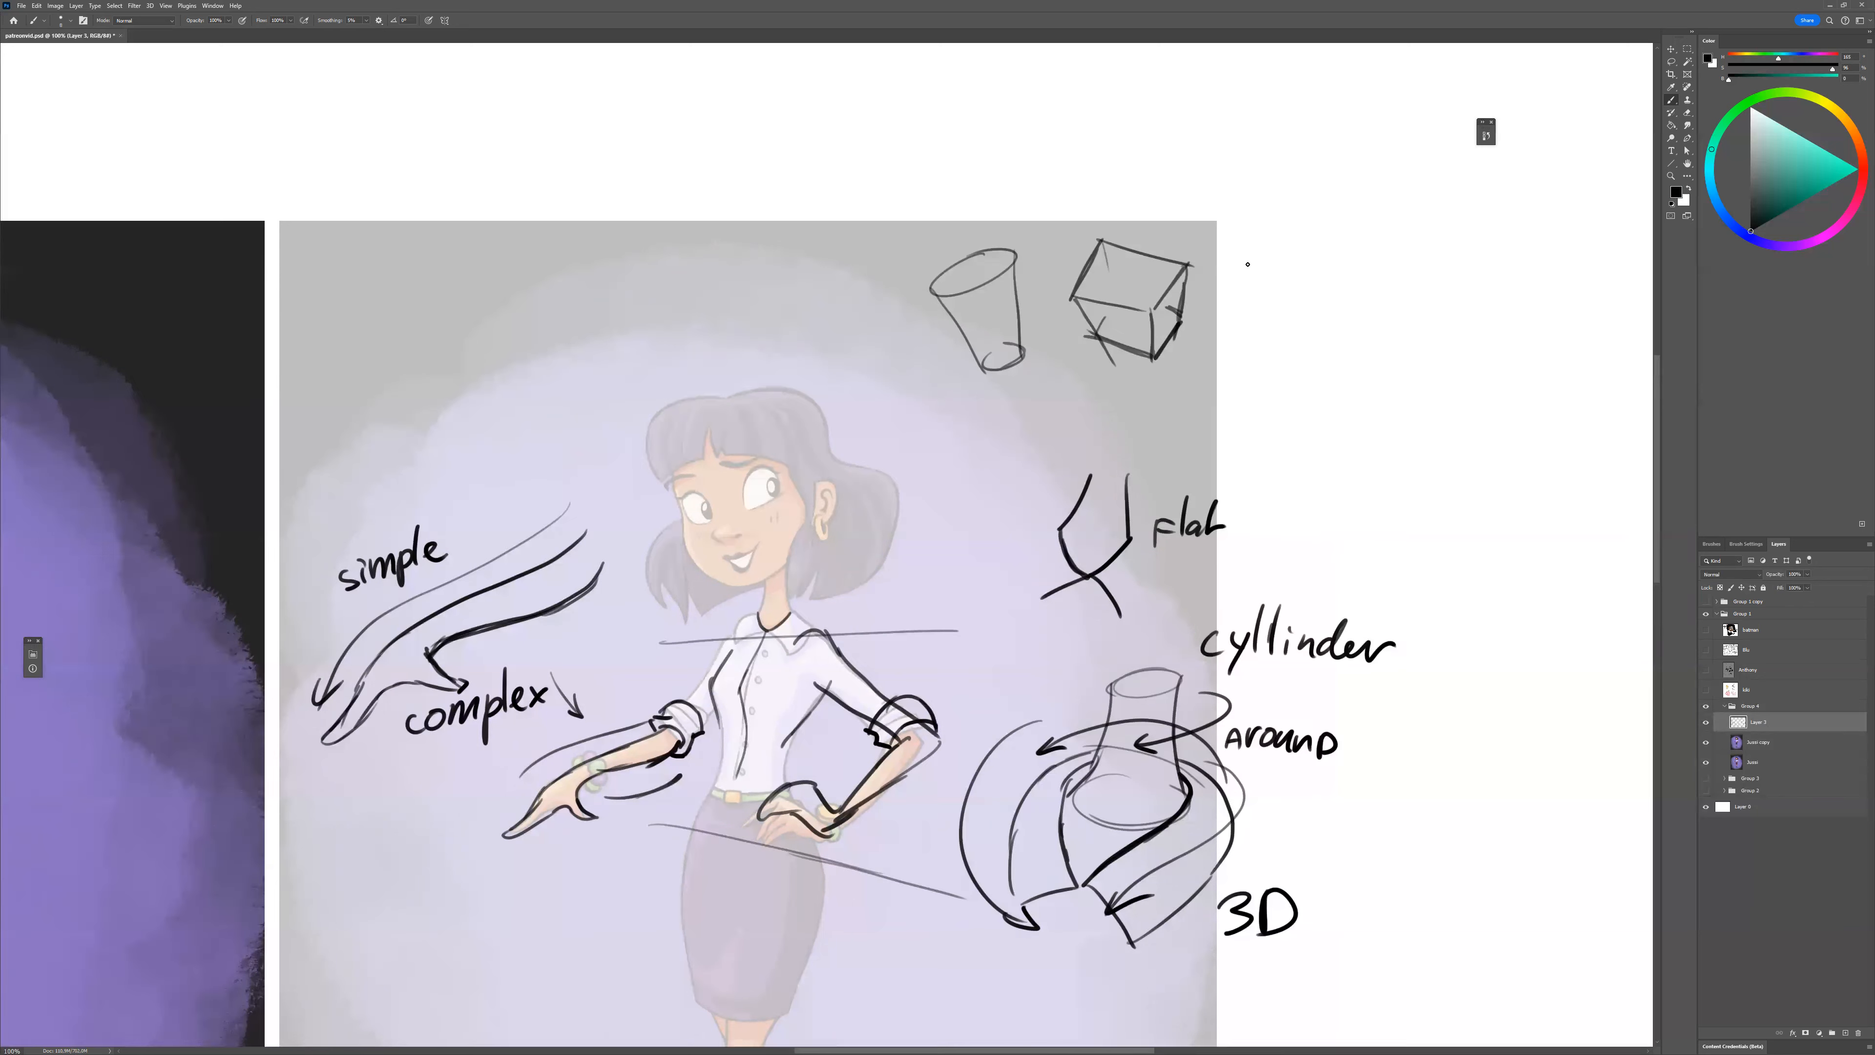
Sketch a sphere beside the box, loop and underline the three basic forms, and add a curved arrow around the cylinder.
mouse_move(1273, 256)
mouse_down()
mouse_move(1209, 331)
mouse_move(1322, 292)
mouse_move(1201, 323)
mouse_move(1305, 268)
mouse_move(1230, 341)
mouse_move(1275, 302)
mouse_move(1310, 330)
mouse_up()
drag(1290, 307, 1299, 324)
drag(1042, 631, 1066, 599)
mouse_move(1269, 335)
mouse_down()
mouse_move(1034, 362)
mouse_move(1283, 353)
mouse_up()
mouse_move(1353, 195)
mouse_down()
mouse_move(1034, 393)
mouse_move(1366, 303)
mouse_up()
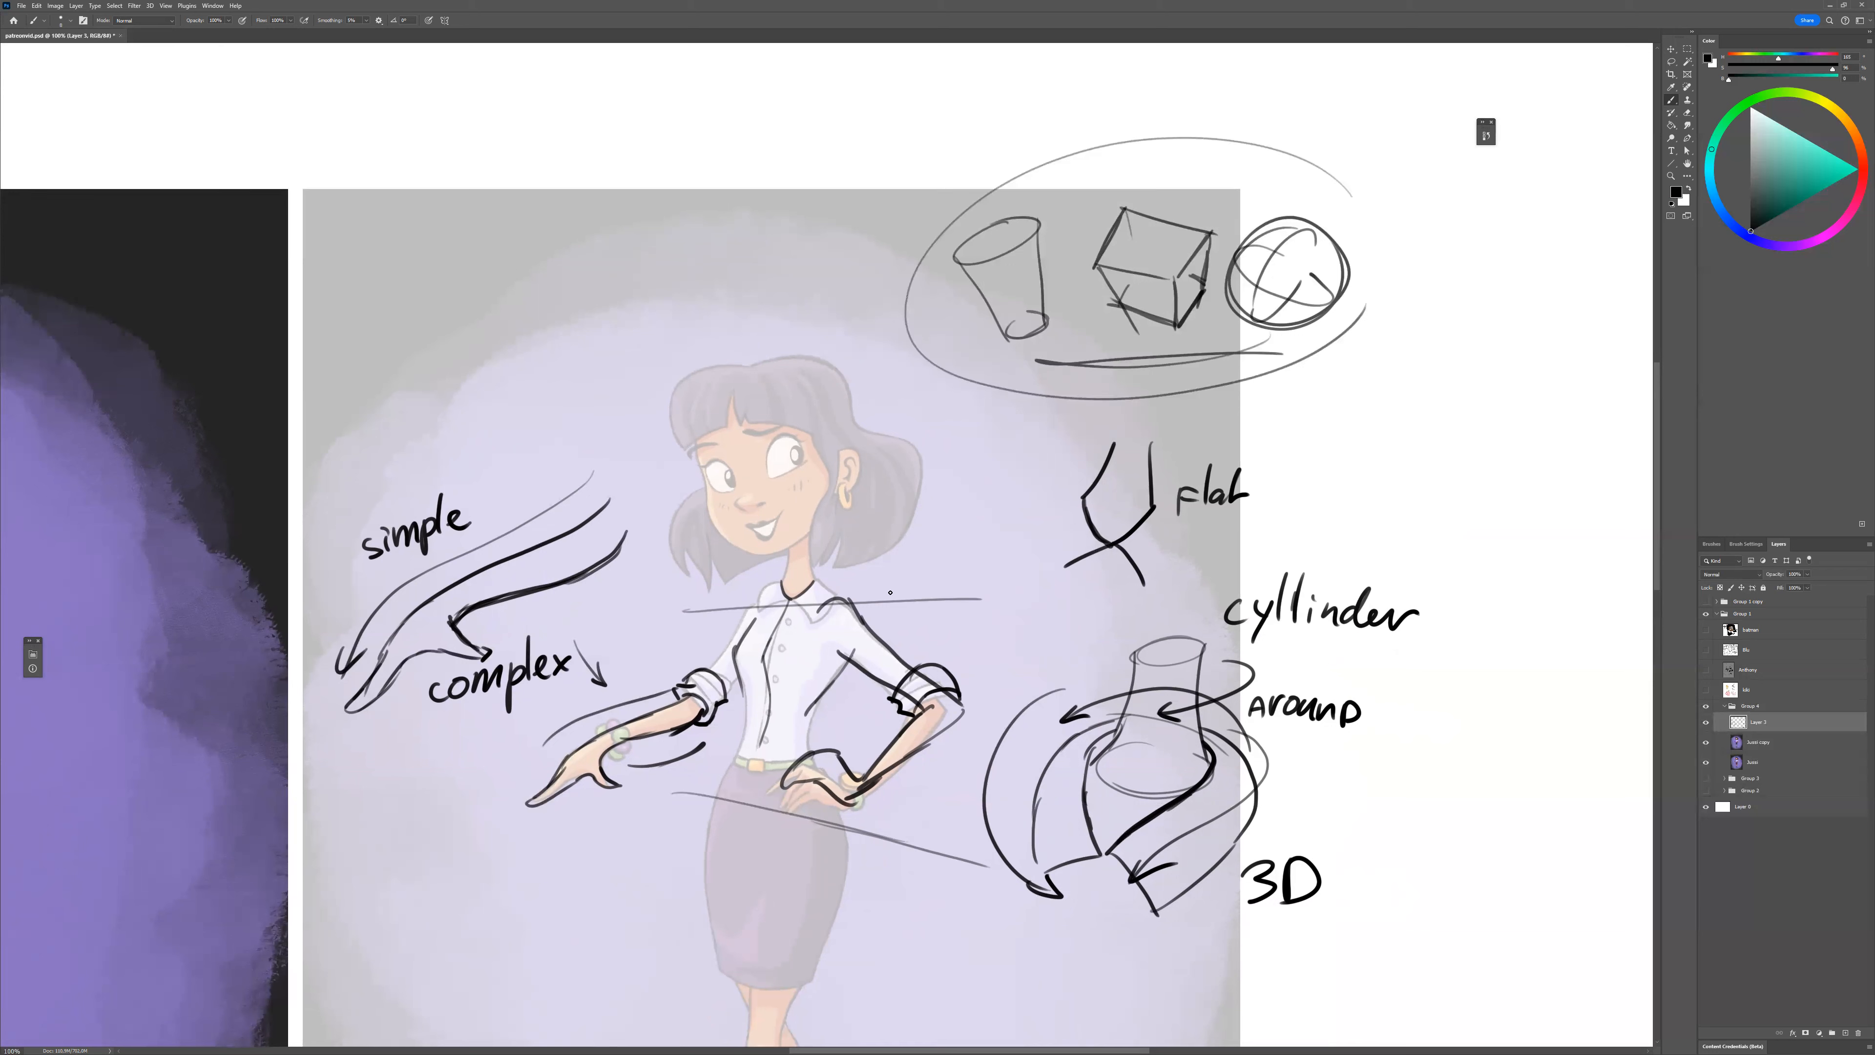
mouse_move(1041, 242)
mouse_down()
mouse_move(1016, 287)
mouse_move(1034, 291)
mouse_up()
drag(885, 1006, 916, 851)
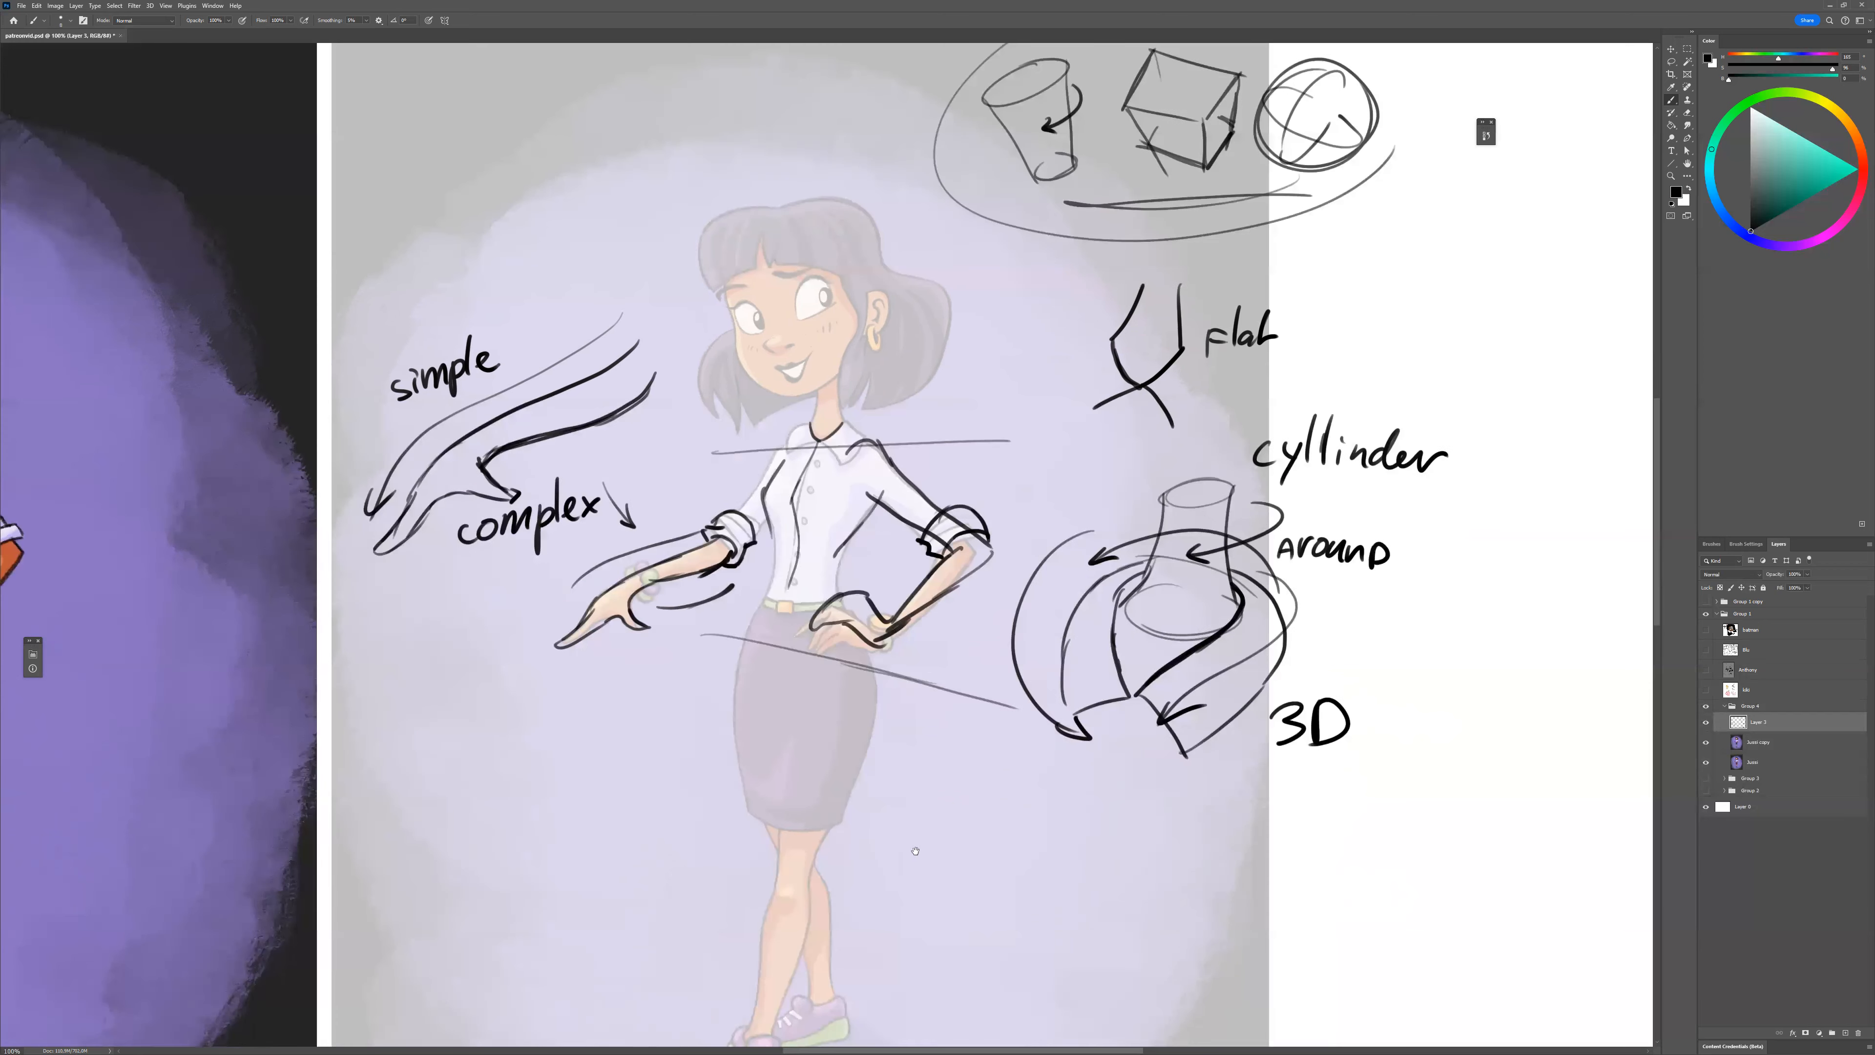
Trace the line where the woman's jaw meets her neck and label it "tangent" with an arrow.
drag(894, 937, 880, 1004)
drag(823, 487, 844, 356)
mouse_move(824, 446)
mouse_down()
mouse_move(821, 477)
mouse_move(892, 496)
mouse_move(832, 458)
mouse_move(905, 499)
mouse_up()
mouse_move(910, 495)
mouse_down()
mouse_move(993, 475)
mouse_move(1018, 443)
mouse_up()
drag(869, 726, 860, 862)
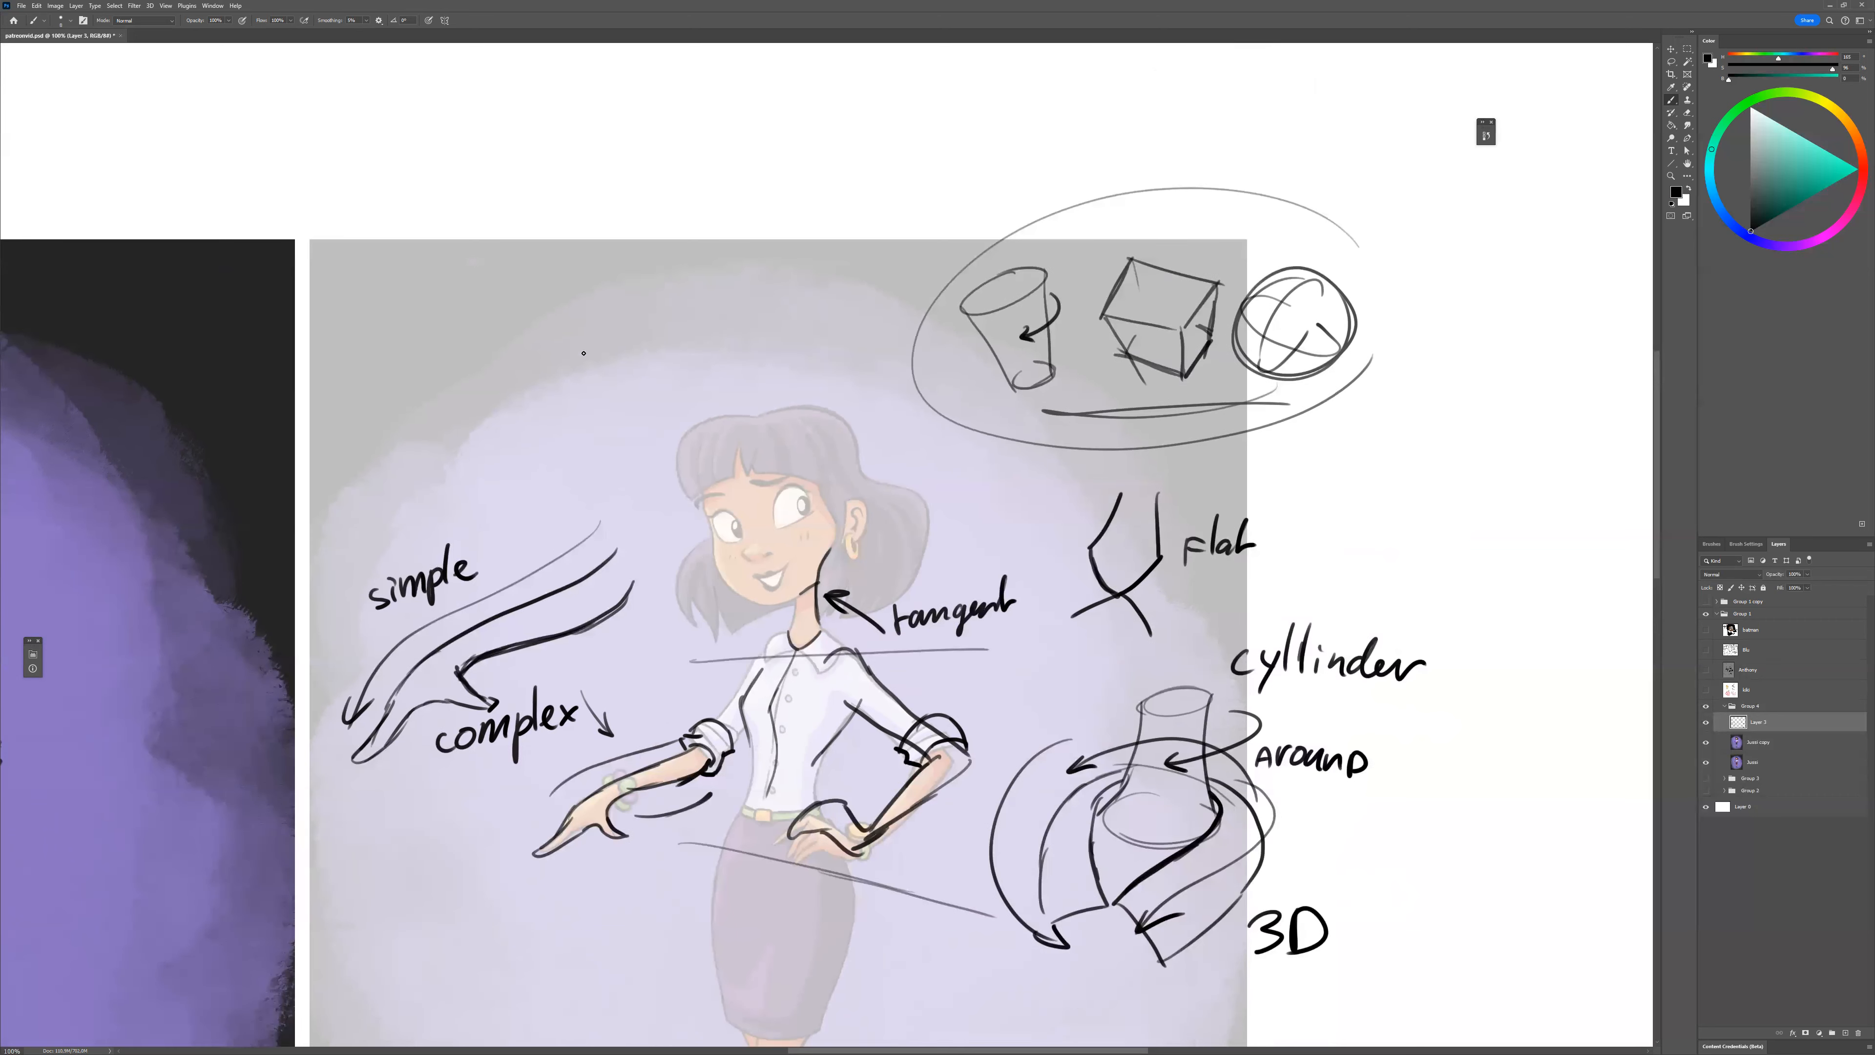
Sketch a jaw, neck and ear diagram above the "simple" label, marking the gap between the jaw and neck lines.
mouse_move(444, 301)
mouse_down()
mouse_move(444, 373)
mouse_move(554, 419)
mouse_move(646, 300)
mouse_up()
drag(542, 418, 539, 480)
drag(568, 400, 595, 463)
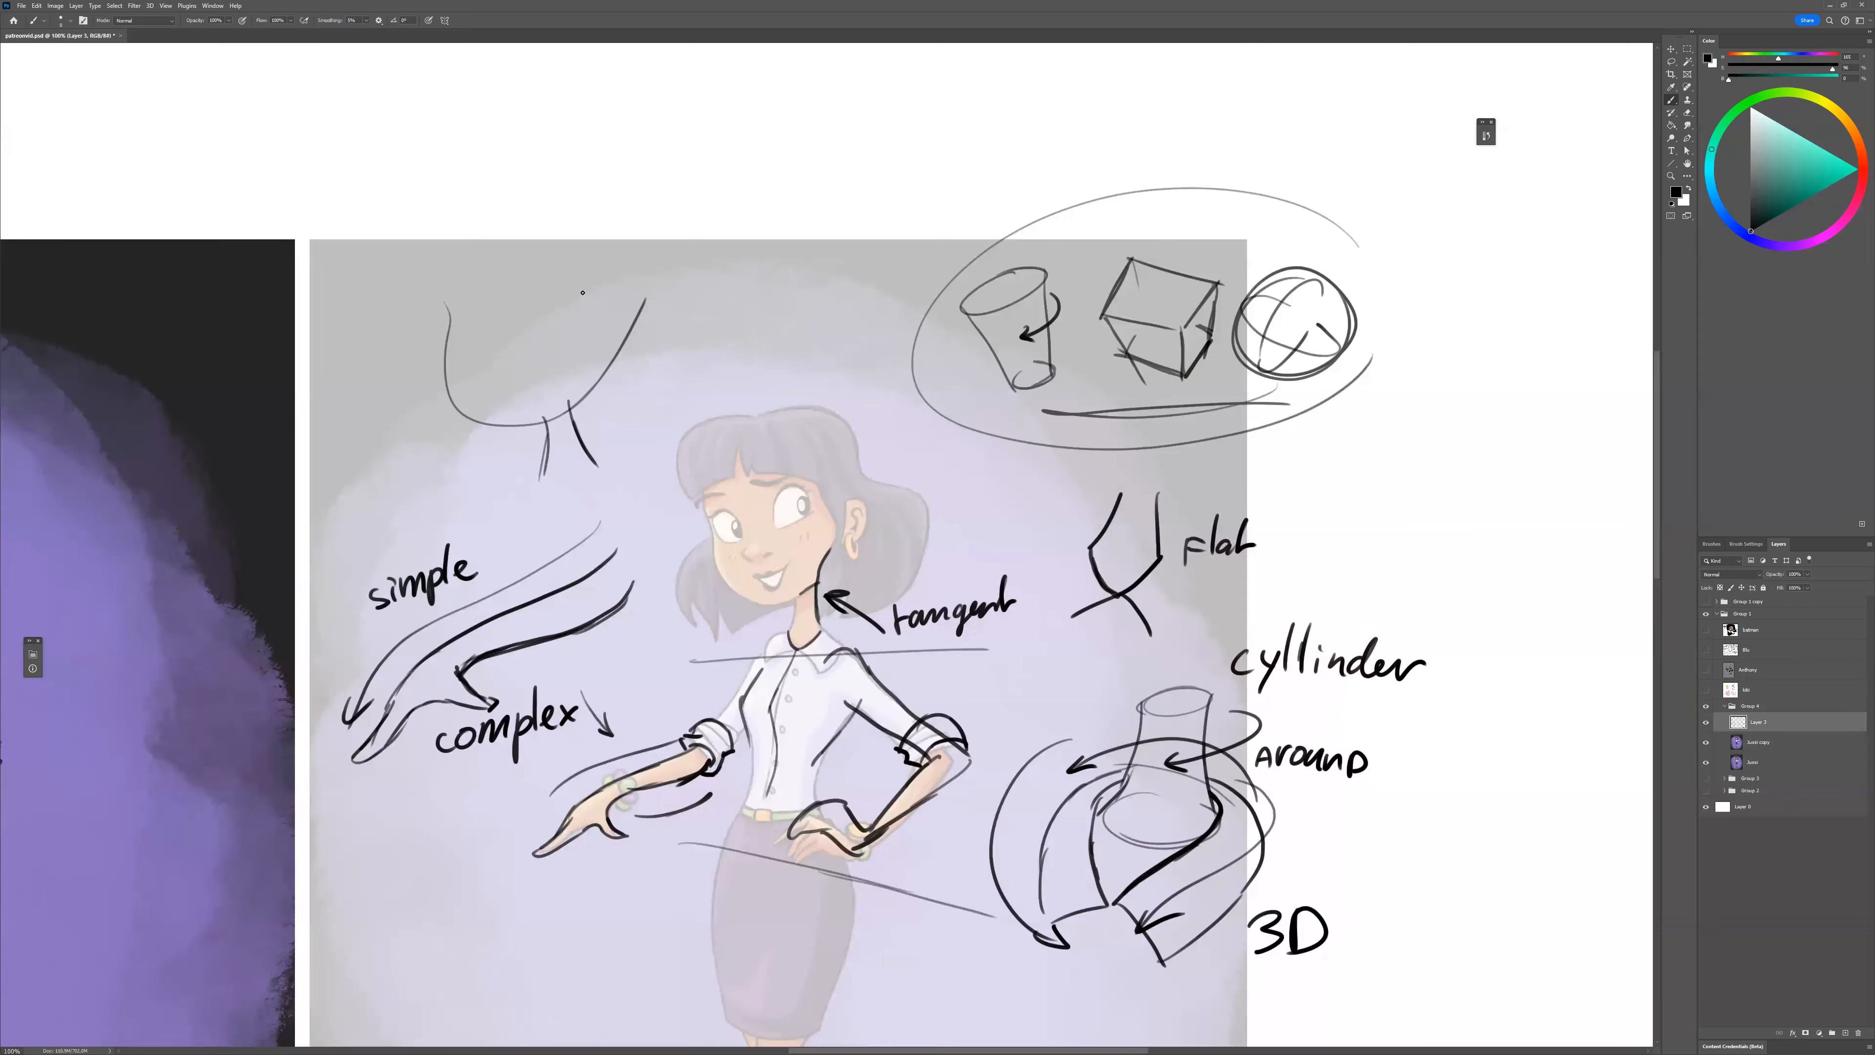
mouse_move(616, 310)
mouse_down()
mouse_move(659, 313)
mouse_move(613, 345)
mouse_up()
drag(564, 244, 590, 315)
mouse_move(831, 569)
mouse_down()
mouse_move(828, 686)
mouse_move(836, 588)
mouse_up()
key(b)
mouse_move(558, 231)
mouse_down()
mouse_move(588, 307)
mouse_move(574, 395)
mouse_move(616, 421)
mouse_move(618, 298)
mouse_up()
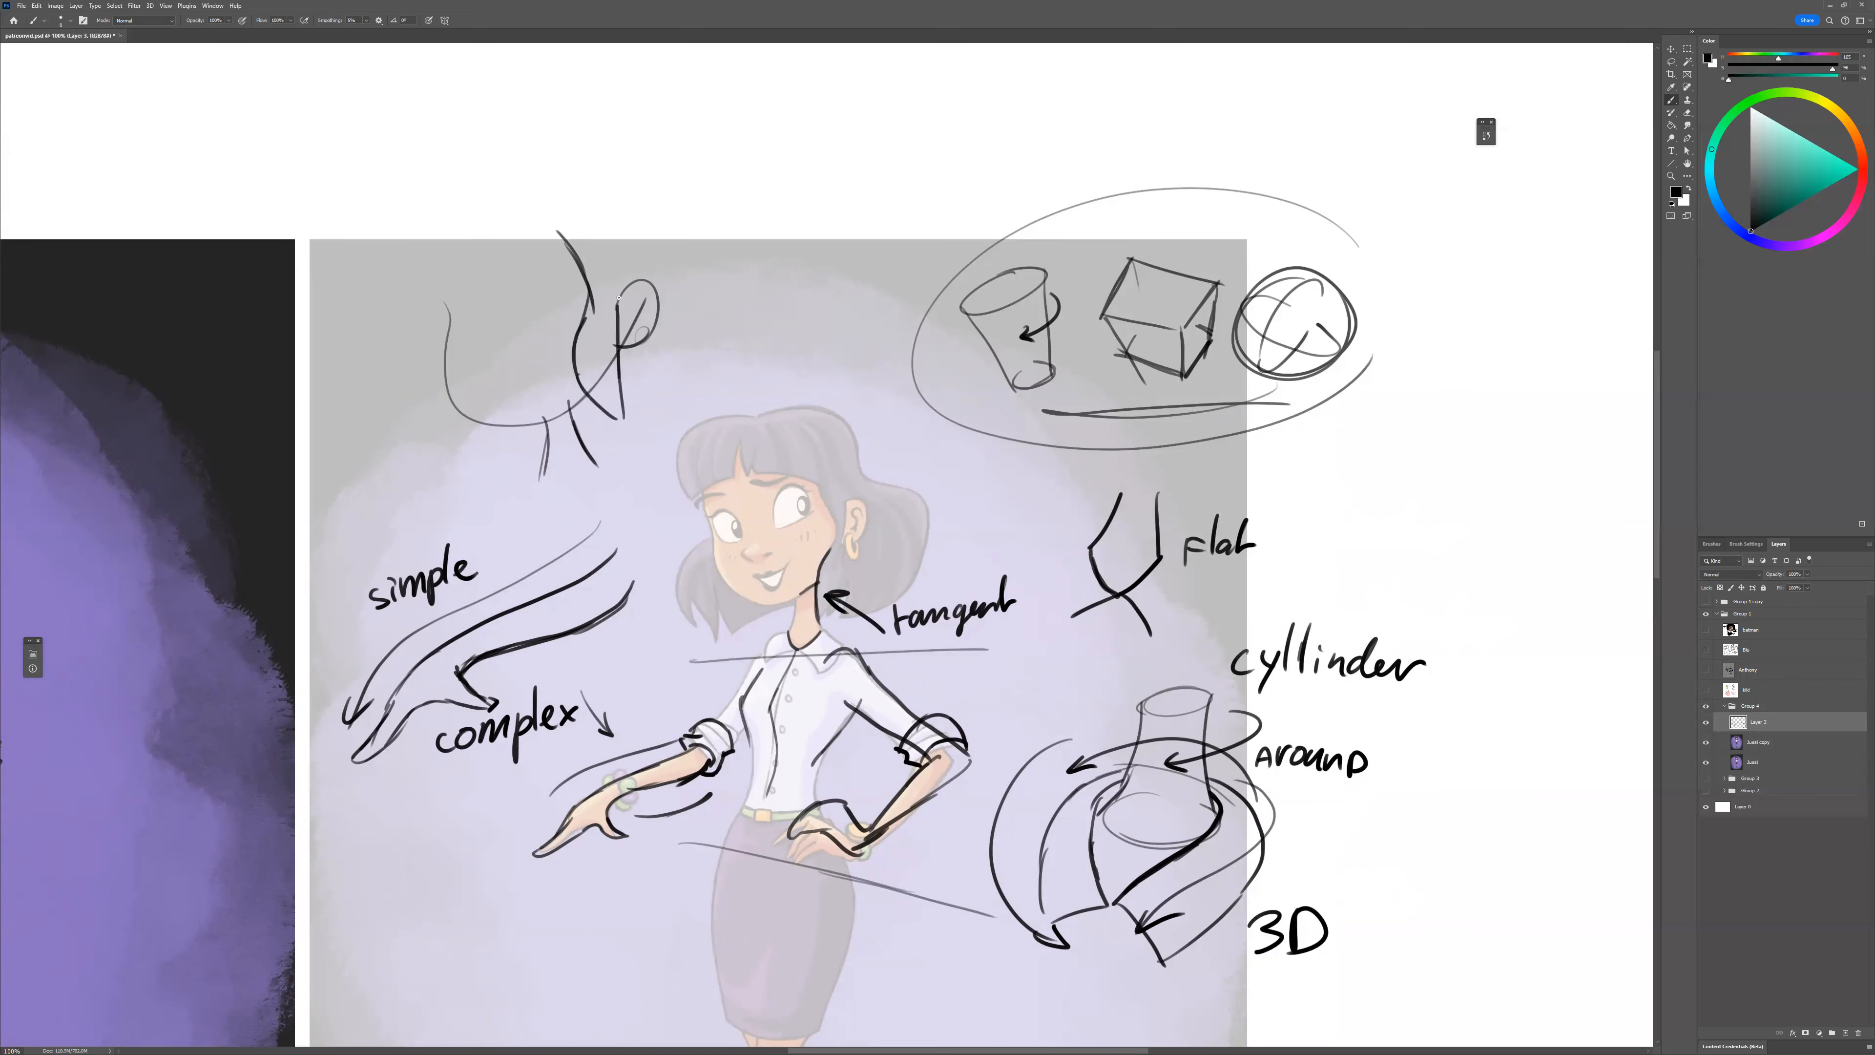
mouse_move(590, 408)
mouse_down()
mouse_move(570, 438)
mouse_move(608, 452)
mouse_up()
Draw over the woman's cheek, ear and earring, and outline the pointed hair strands beside her face.
key(ctrl)
mouse_move(819, 487)
mouse_down()
mouse_move(829, 566)
mouse_move(860, 582)
mouse_move(848, 509)
mouse_move(859, 542)
mouse_up()
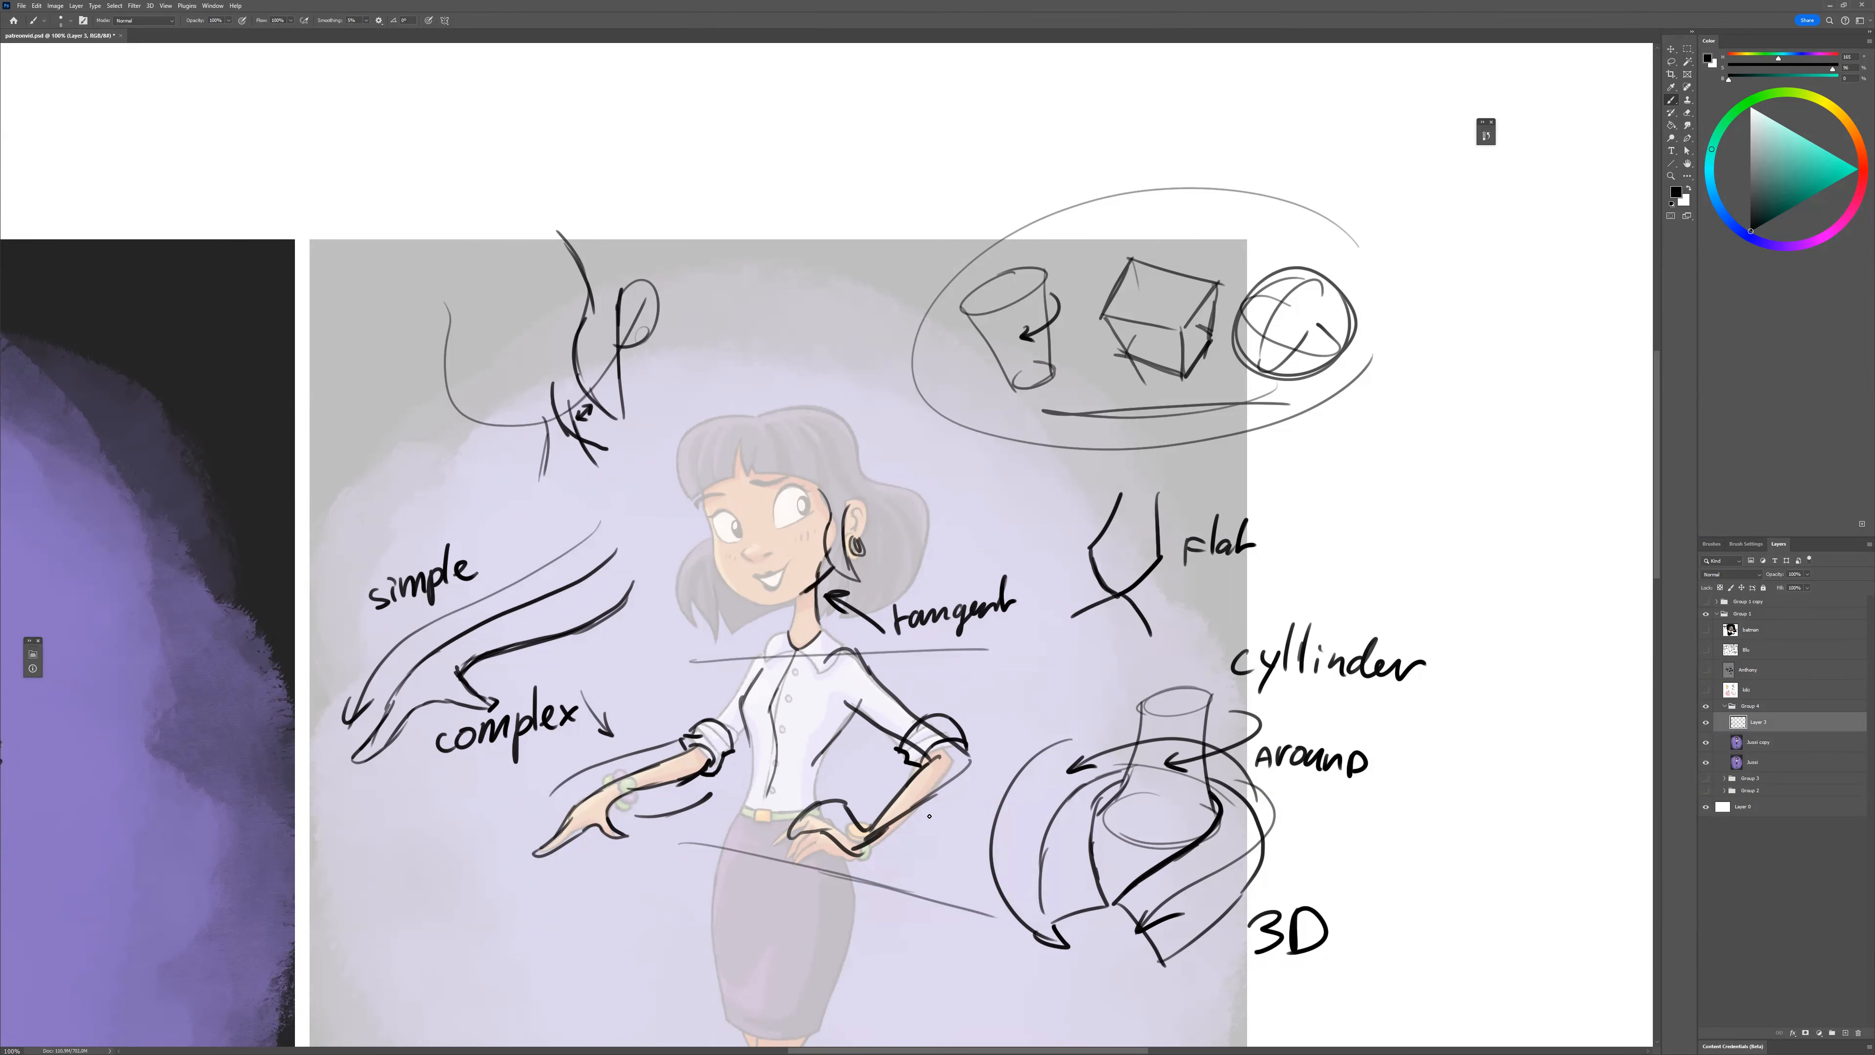
scroll(897, 850, down, 3)
scroll(841, 545, left, 2)
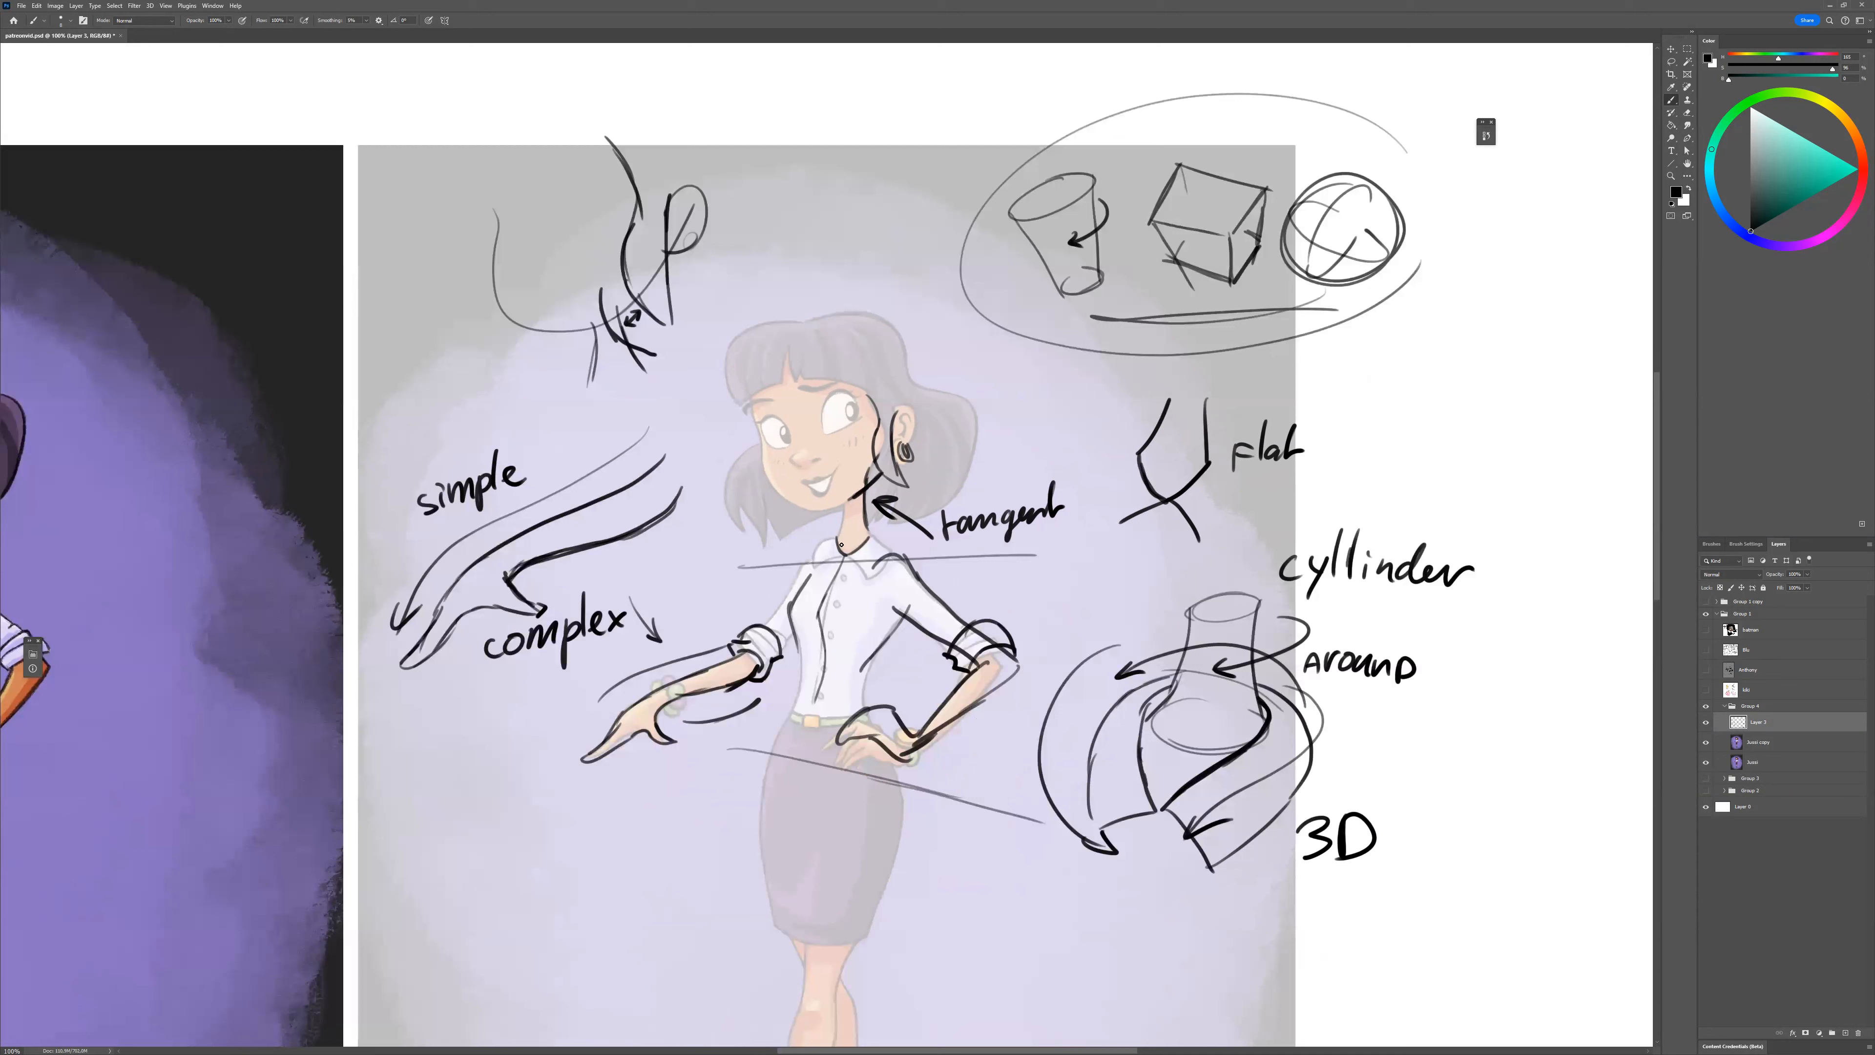
drag(752, 448, 731, 529)
key(ctrl+z)
mouse_move(762, 448)
mouse_down()
mouse_move(719, 494)
mouse_move(752, 548)
mouse_move(767, 497)
mouse_move(779, 546)
mouse_move(871, 500)
mouse_move(947, 511)
mouse_up()
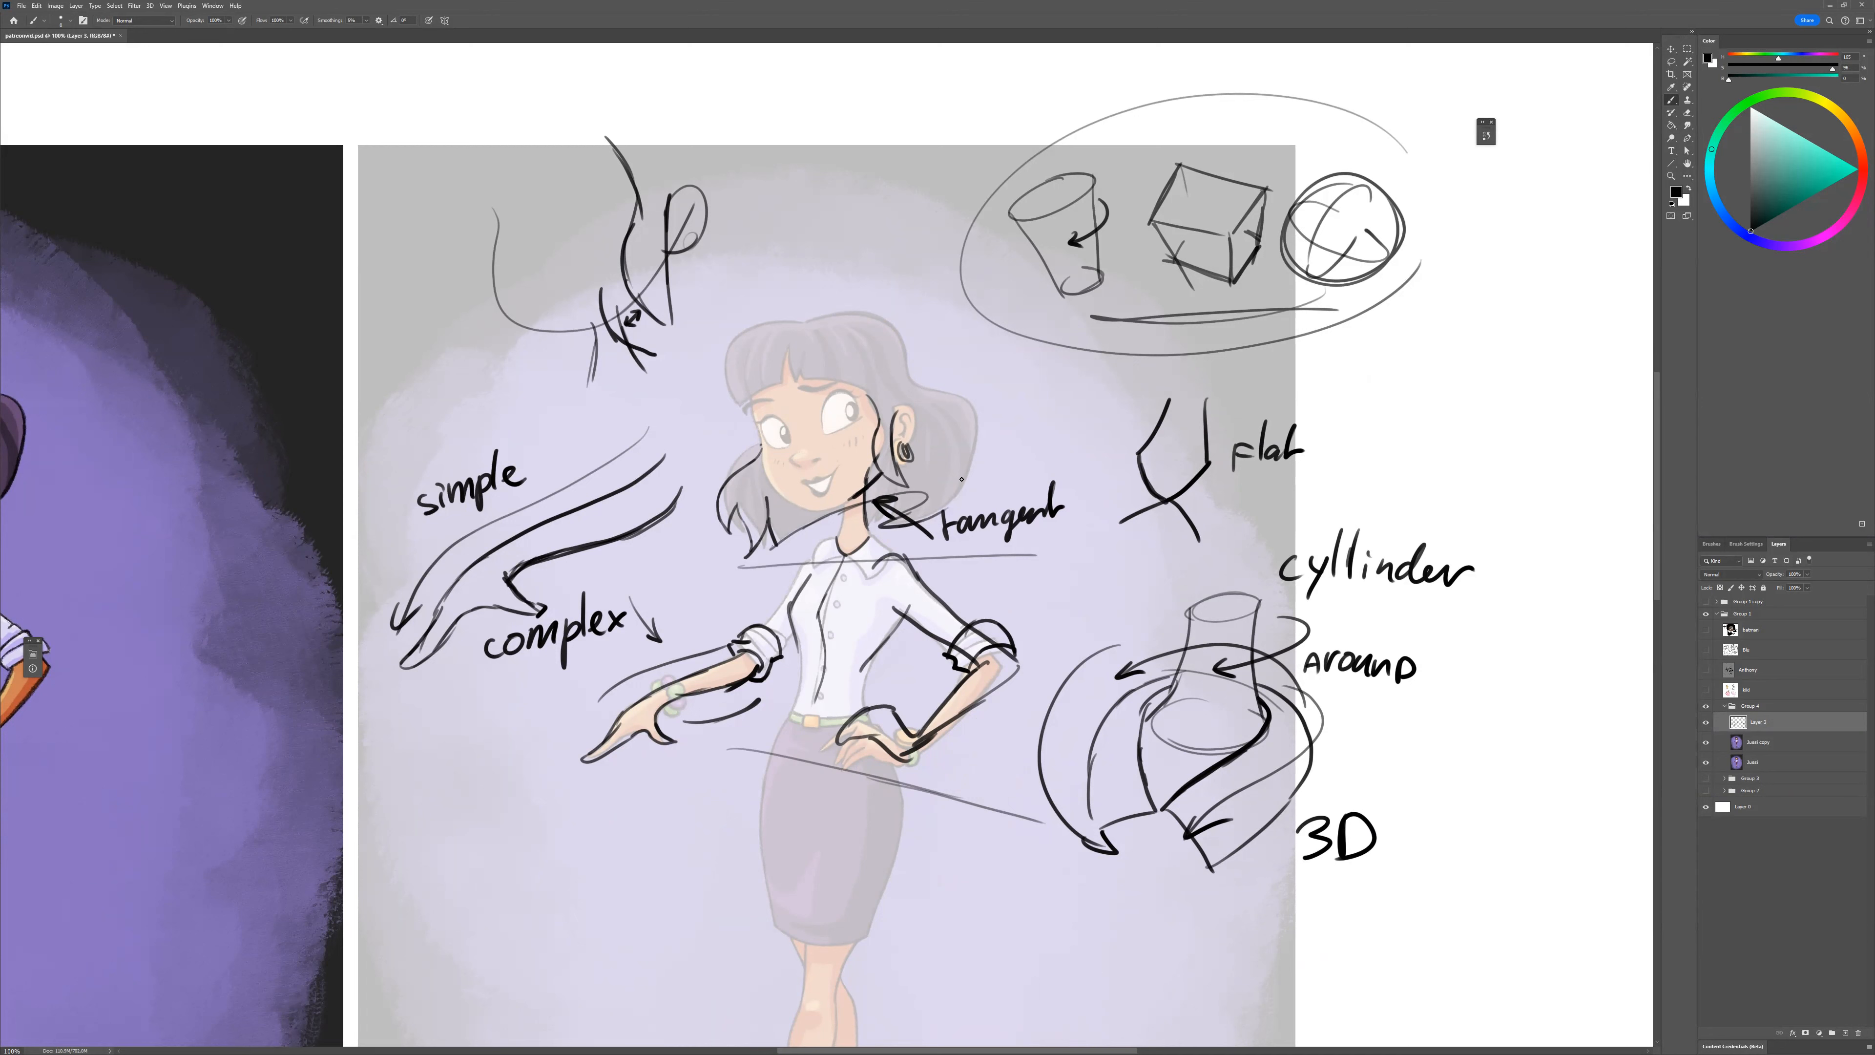
drag(1004, 885, 1007, 714)
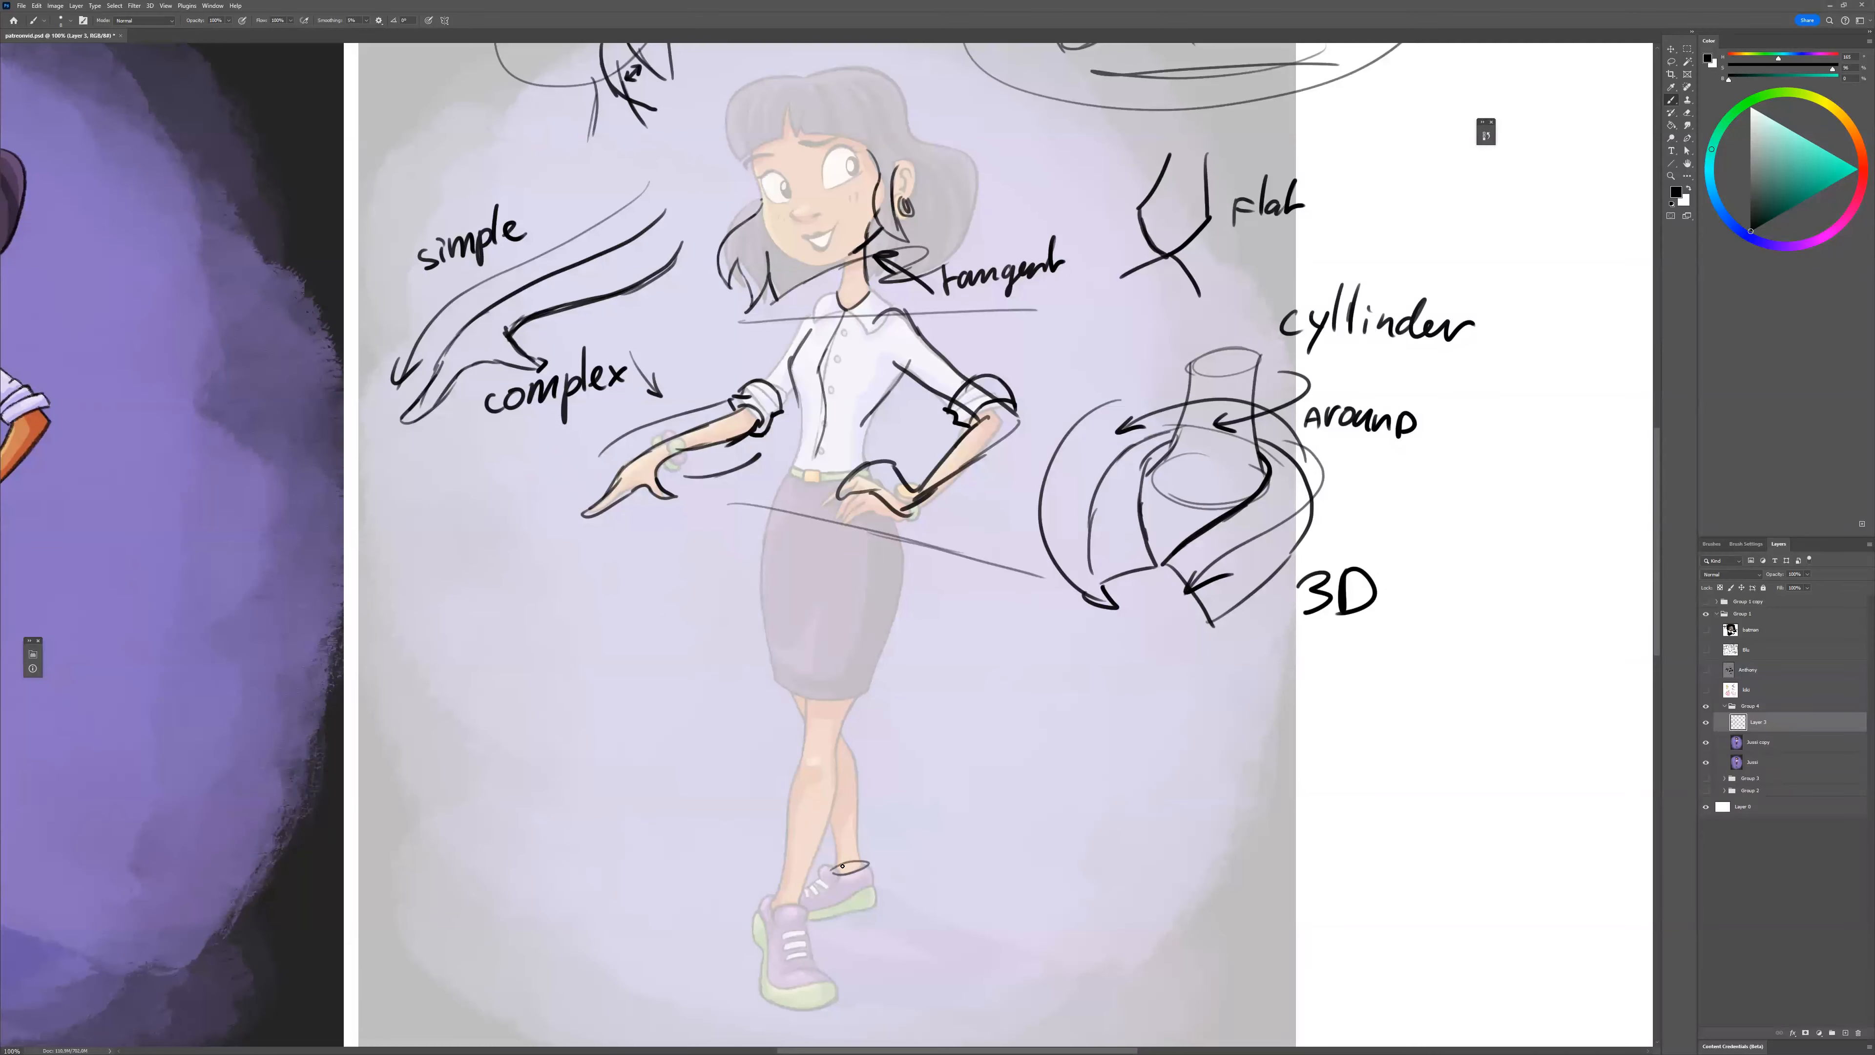
Label the rear ankle opening "construction" with an arrow, and draw the form lines of that shoe and lower leg.
mouse_move(865, 869)
mouse_down()
mouse_move(846, 876)
mouse_move(873, 854)
mouse_up()
key(ctrl+z)
mouse_move(872, 842)
mouse_down()
mouse_move(991, 764)
mouse_move(1129, 789)
mouse_up()
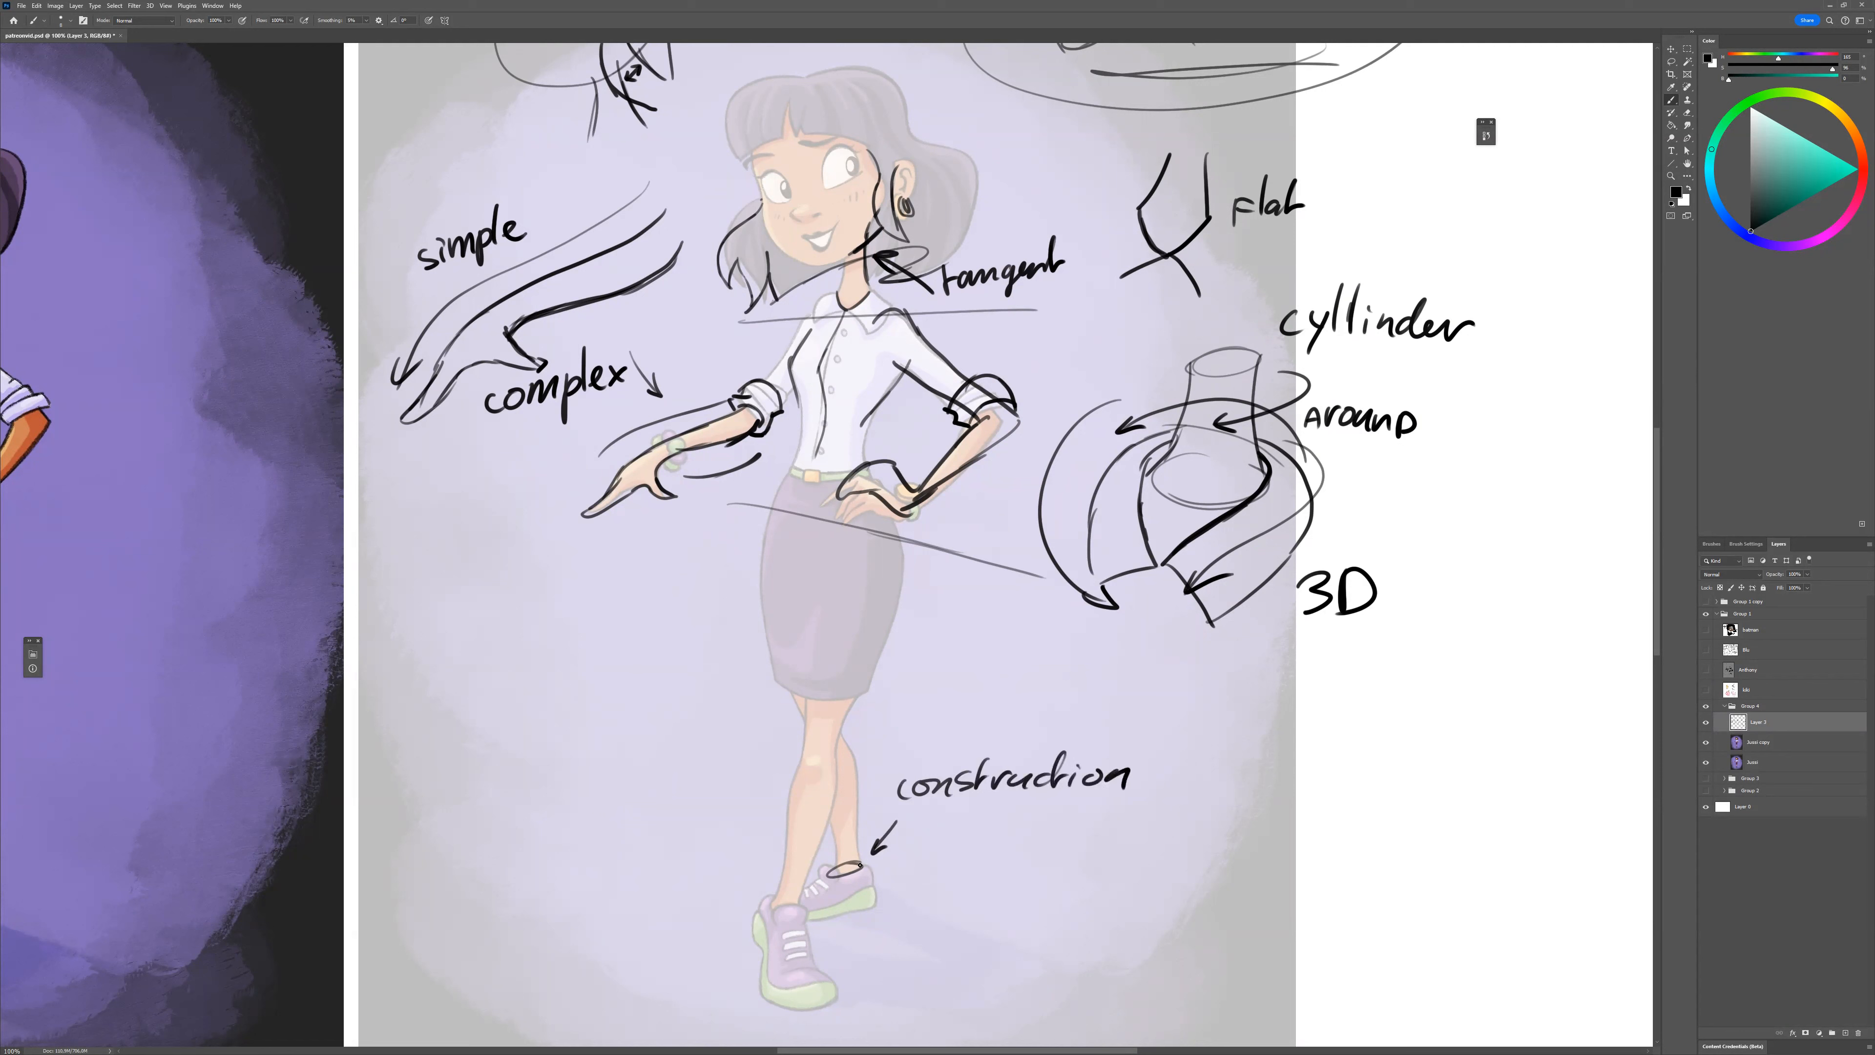
mouse_move(851, 857)
mouse_down()
mouse_move(871, 869)
mouse_move(849, 919)
mouse_move(783, 940)
mouse_move(775, 916)
mouse_move(844, 892)
mouse_move(811, 889)
mouse_move(755, 925)
mouse_move(774, 941)
mouse_move(845, 912)
mouse_move(847, 861)
mouse_up()
mouse_move(771, 929)
mouse_down()
mouse_move(867, 885)
mouse_move(879, 903)
mouse_move(854, 921)
mouse_move(844, 737)
mouse_up()
mouse_move(838, 866)
mouse_down()
mouse_move(831, 818)
mouse_move(835, 858)
mouse_up()
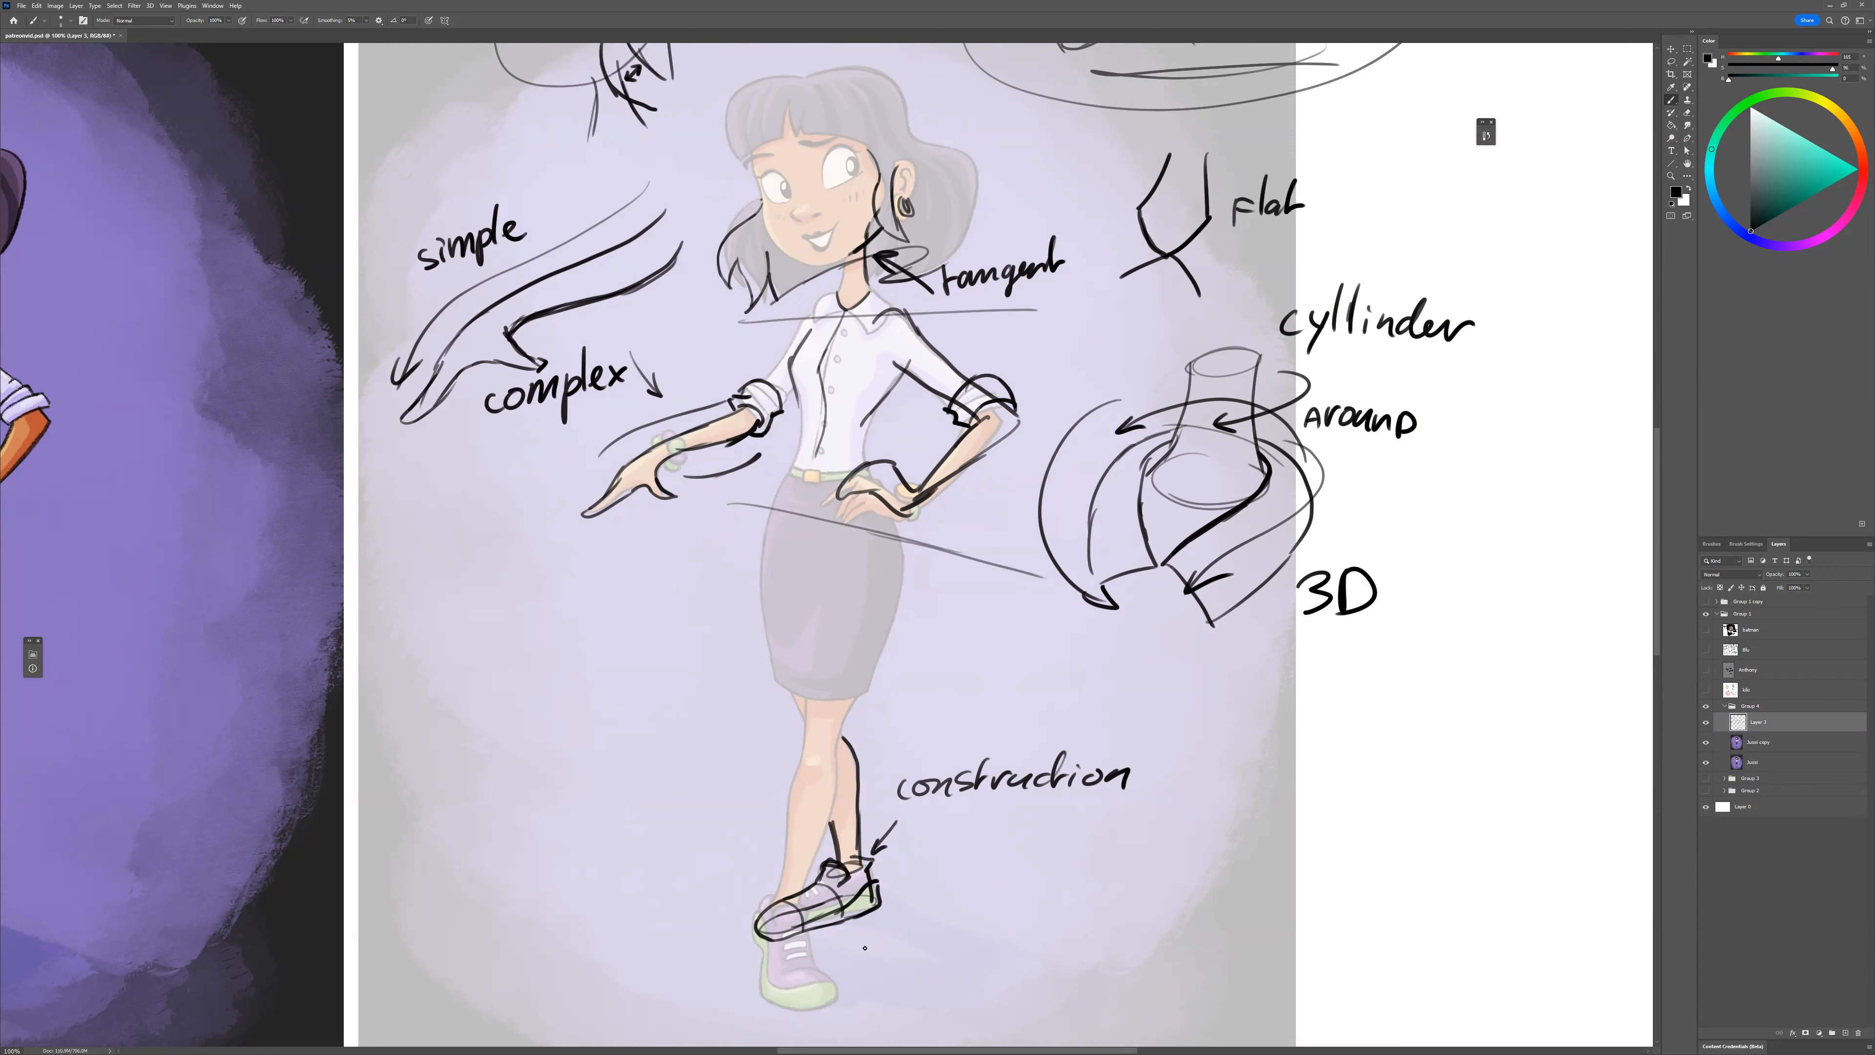
Sketch a foot from overlapping circles and ellipses beside the "construction" label, and fade it with a large eraser.
drag(1005, 875, 830, 850)
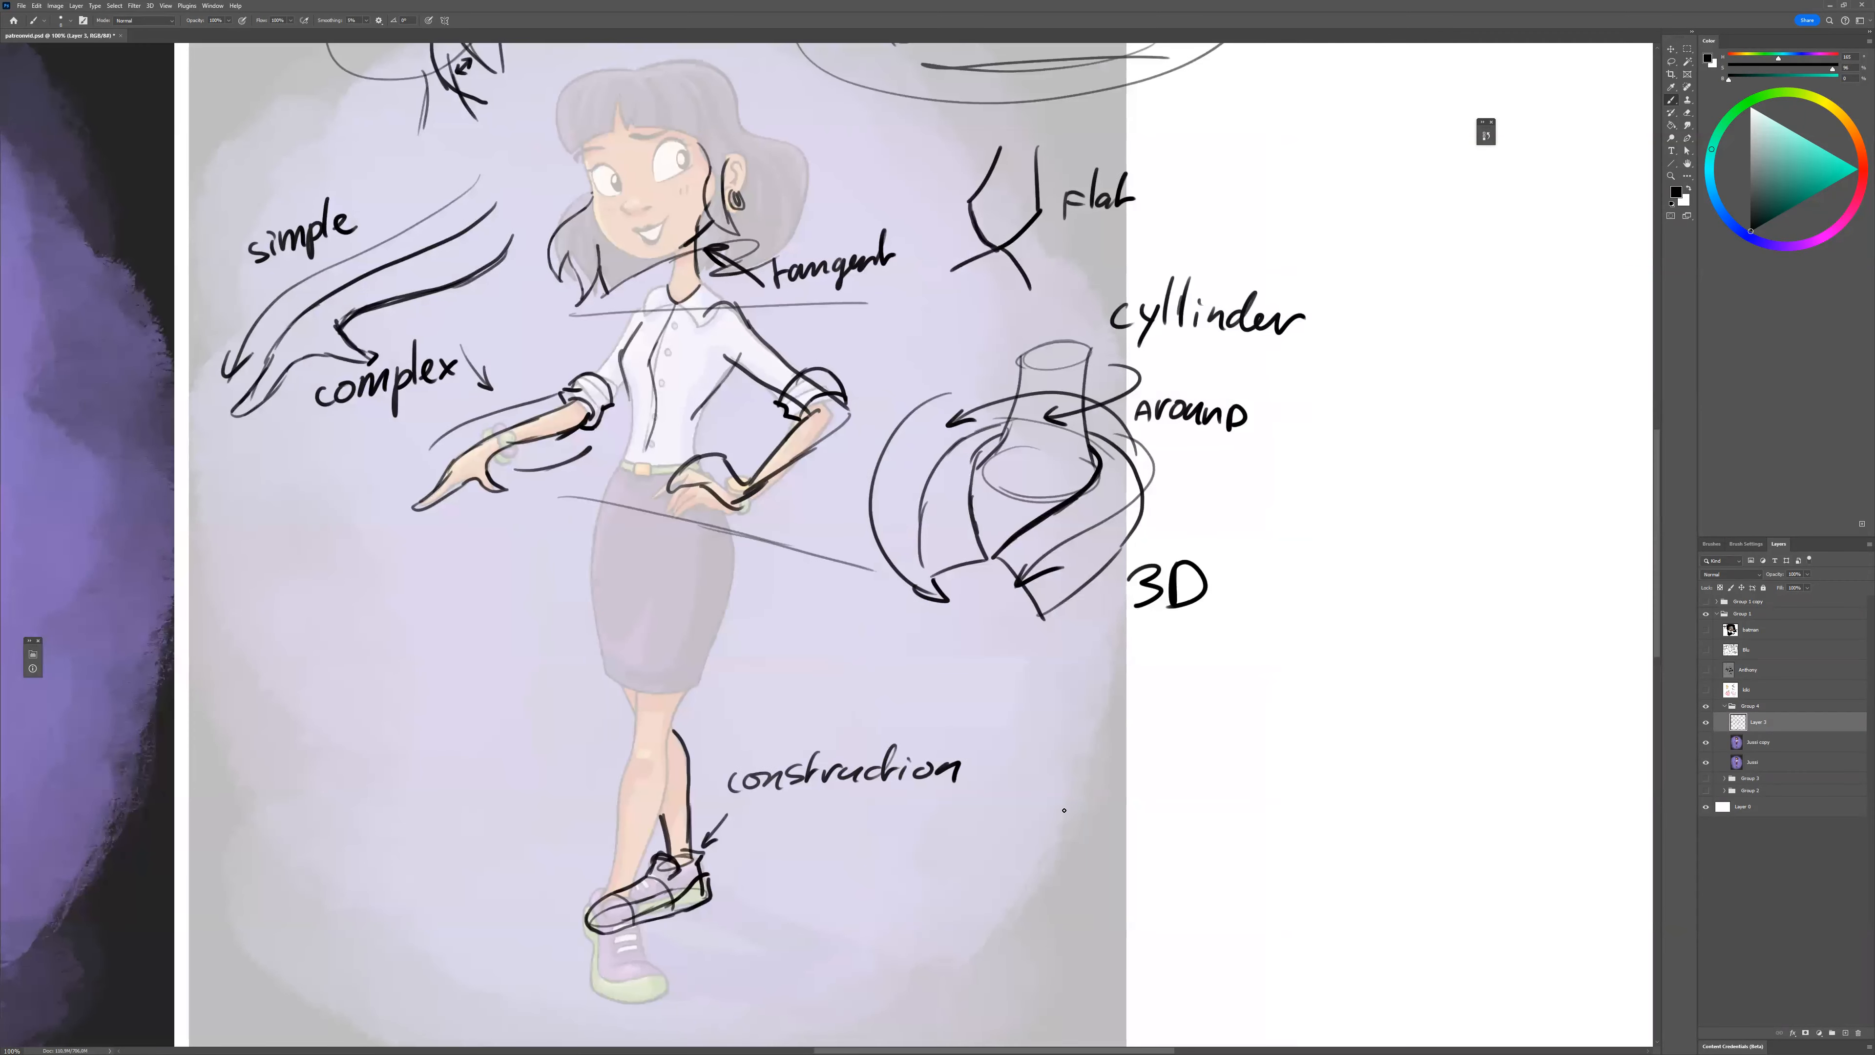
mouse_move(1138, 743)
mouse_down()
mouse_move(1104, 739)
mouse_move(1163, 761)
mouse_move(1160, 815)
mouse_move(1119, 794)
mouse_move(1069, 847)
mouse_up()
mouse_move(1079, 783)
mouse_down()
mouse_move(1040, 827)
mouse_move(1088, 839)
mouse_move(1024, 833)
mouse_up()
mouse_move(1026, 830)
mouse_down()
mouse_move(1079, 851)
mouse_move(1005, 855)
mouse_move(1063, 861)
mouse_move(1046, 863)
mouse_move(1055, 836)
mouse_move(1190, 759)
mouse_up()
key(e)
key(bracketright)
key(bracketright)
key(bracketright)
key(bracketright)
key(bracketright)
key(bracketright)
key(bracketright)
key(bracketright)
key(bracketright)
key(bracketright)
key(bracketright)
key(b)
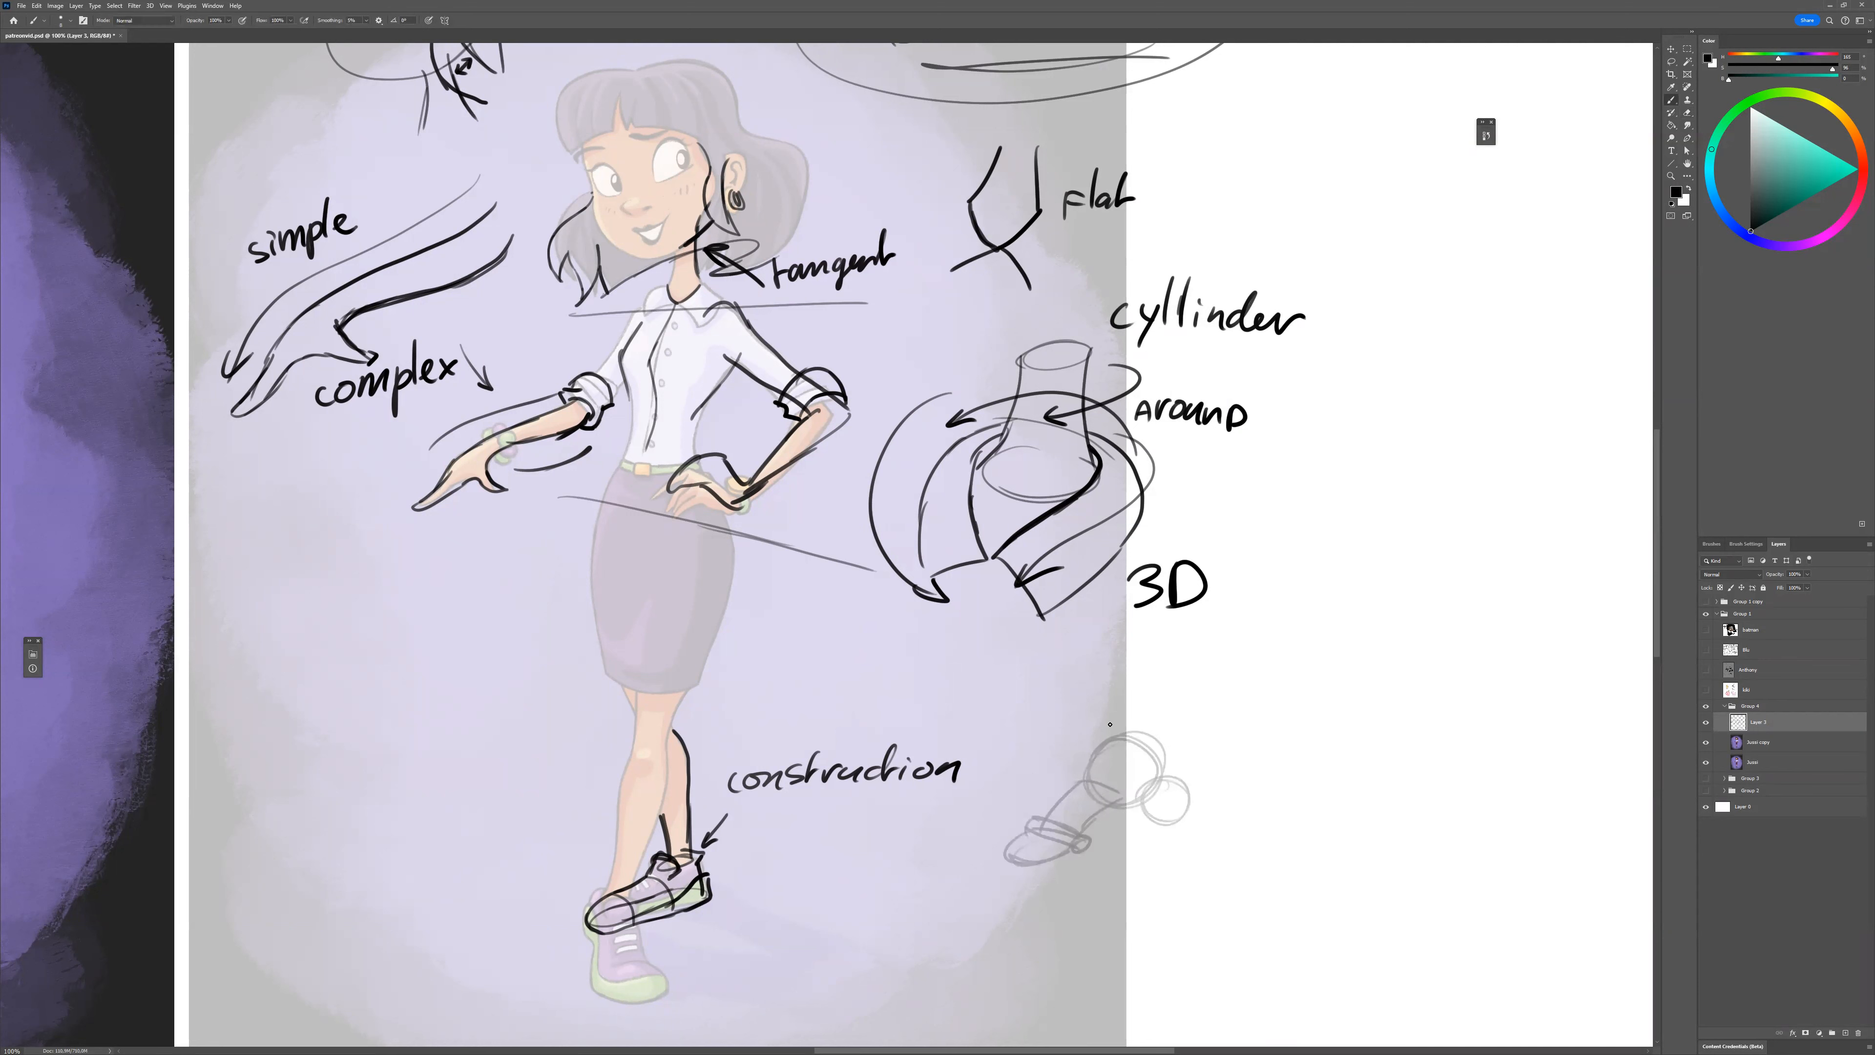
Outline the foot and ankle over the construction circles, add the toe contour, and fade the sketch with the eraser.
mouse_move(1097, 692)
mouse_down()
mouse_move(1095, 745)
mouse_move(1025, 805)
mouse_move(996, 864)
mouse_move(1181, 818)
mouse_move(1160, 673)
mouse_up()
mouse_move(1093, 737)
mouse_down()
mouse_move(1151, 720)
mouse_move(1129, 748)
mouse_up()
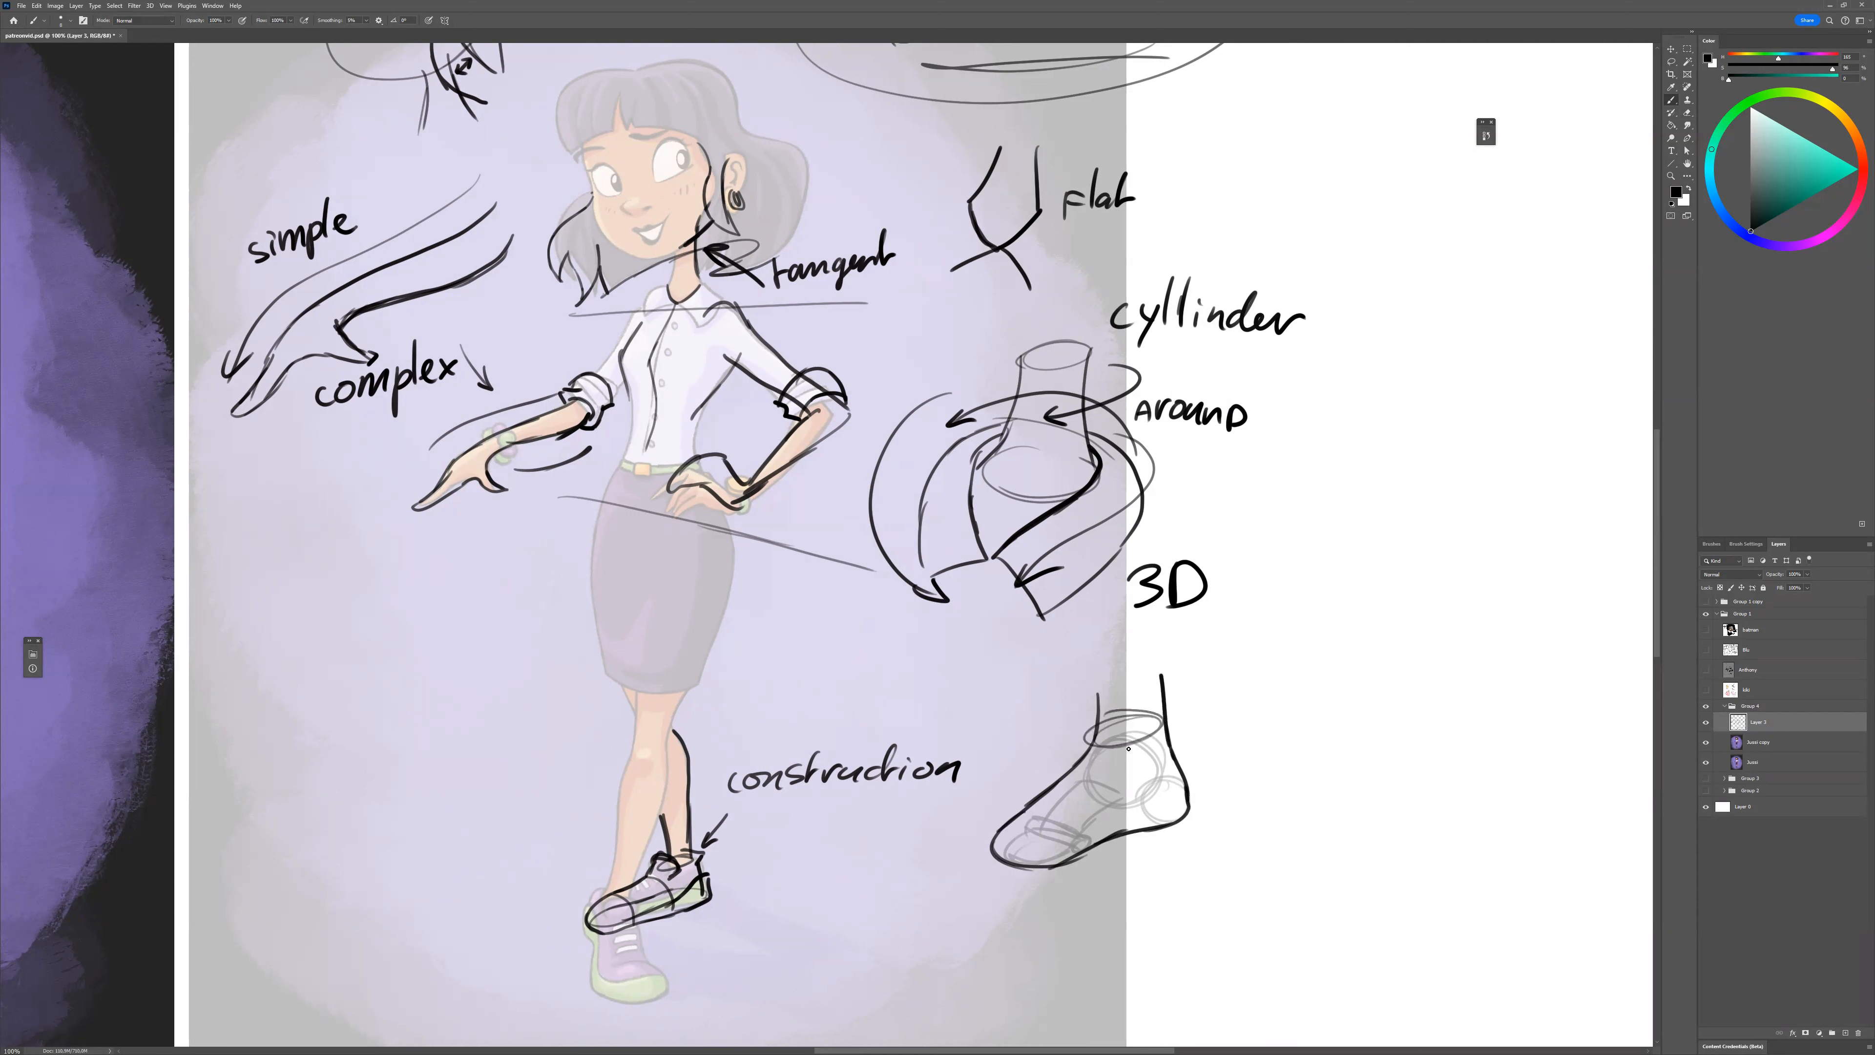
mouse_move(1035, 802)
mouse_down()
mouse_move(1100, 820)
mouse_move(1094, 847)
mouse_up()
key(e)
mouse_move(1179, 784)
mouse_down()
mouse_move(1006, 831)
mouse_move(1179, 664)
mouse_up()
key(b)
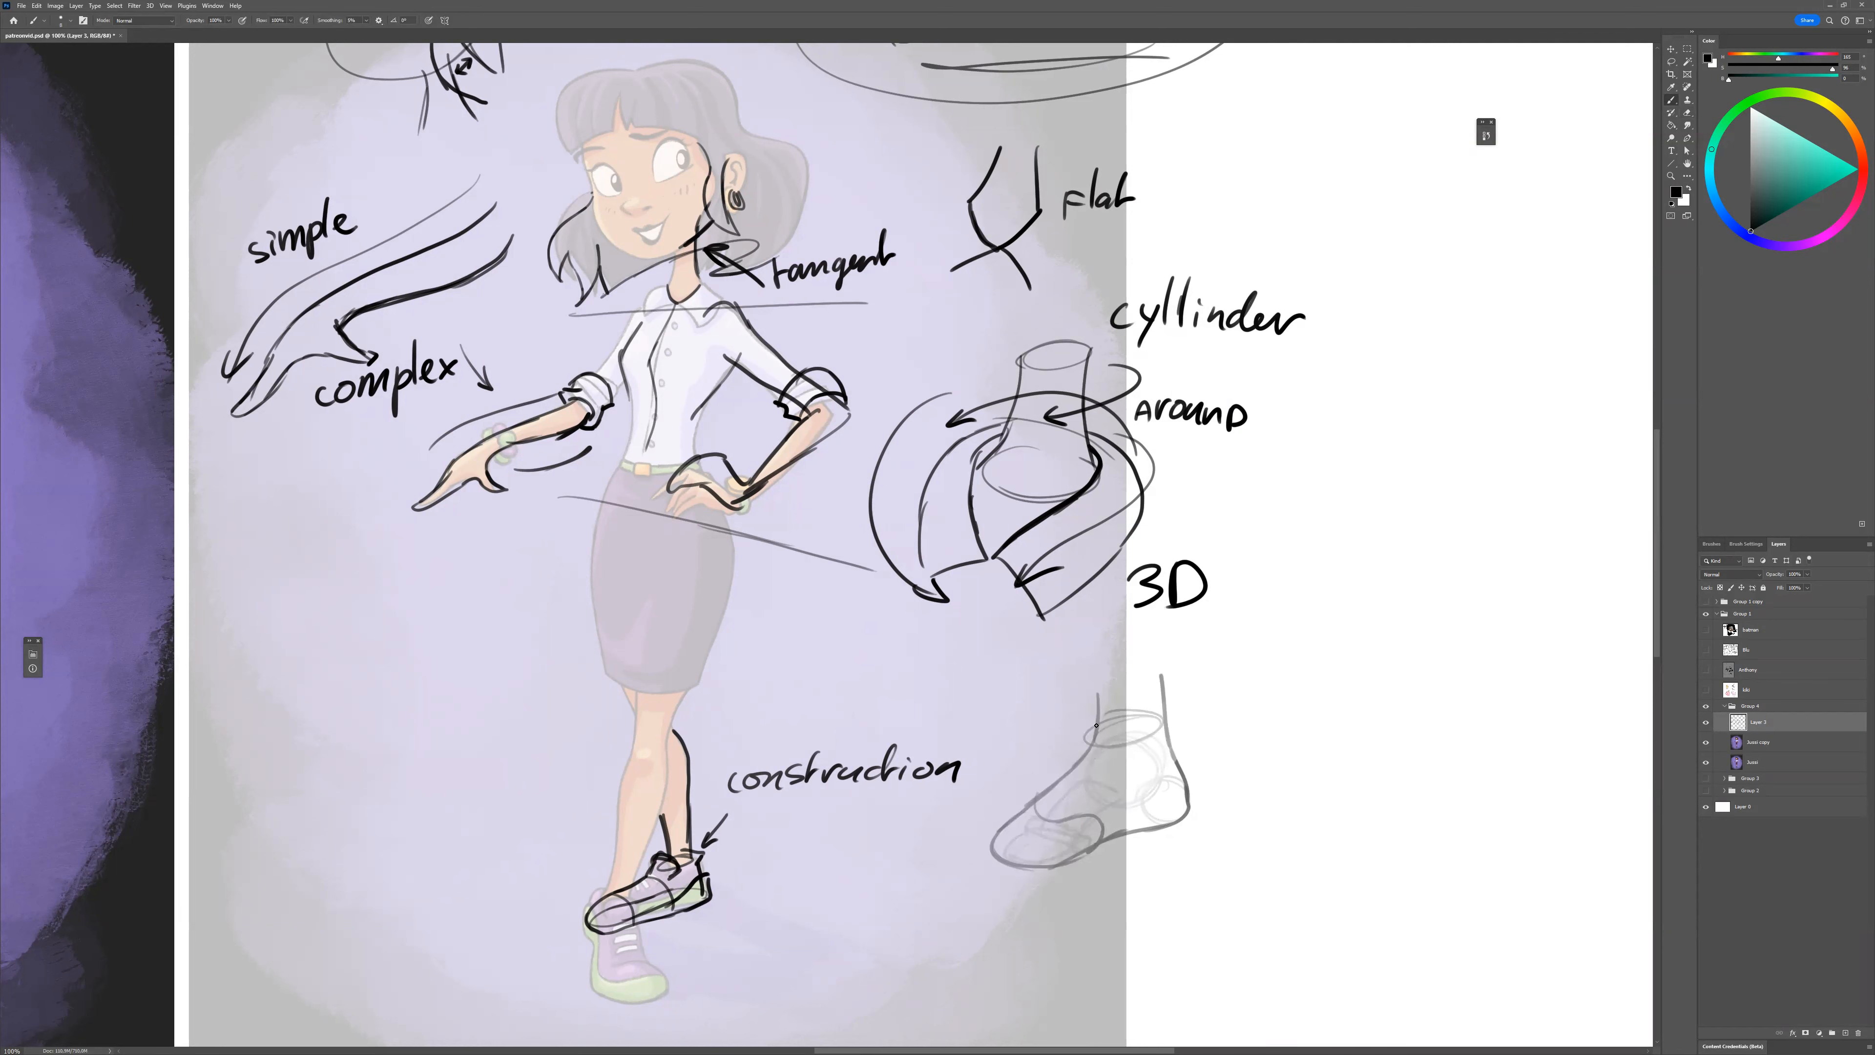
Draw a shoe with toe cap, sole and collar over the faded foot, and underline "construction".
mouse_move(1079, 751)
mouse_down()
mouse_move(1107, 722)
mouse_move(1128, 753)
mouse_up()
mouse_move(1070, 754)
mouse_down()
mouse_move(1115, 771)
mouse_move(1041, 831)
mouse_move(1026, 799)
mouse_move(1054, 822)
mouse_move(983, 841)
mouse_move(989, 865)
mouse_up()
mouse_move(997, 802)
mouse_down()
mouse_move(985, 838)
mouse_move(1073, 875)
mouse_up()
drag(1036, 879, 1112, 838)
mouse_move(985, 862)
mouse_down()
mouse_move(1064, 848)
mouse_move(1196, 795)
mouse_up()
mouse_move(1103, 846)
mouse_down()
mouse_move(1186, 819)
mouse_move(1164, 682)
mouse_up()
drag(1128, 755, 1317, 699)
drag(814, 790, 1042, 765)
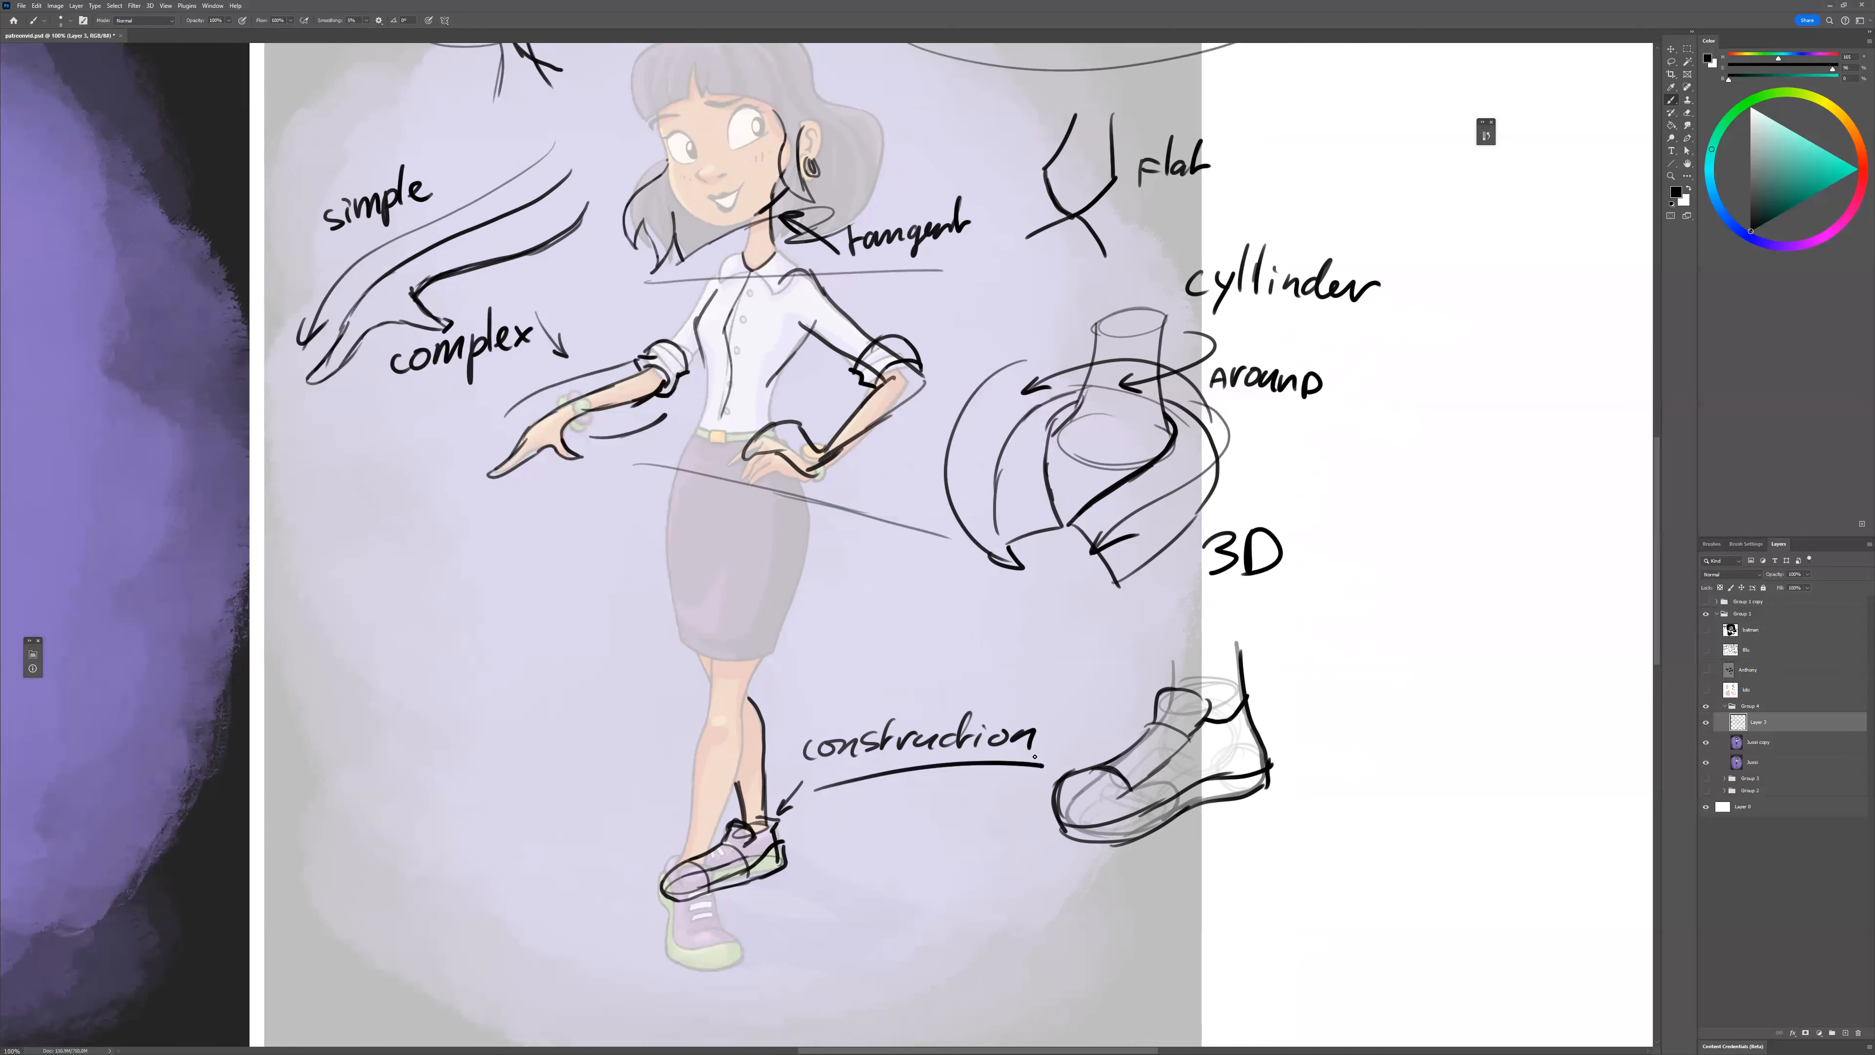
Draw a curved arrow wrapping around the skirt hem and write "interesting contrast" beside it, underlining "interesting".
drag(1294, 700, 1355, 727)
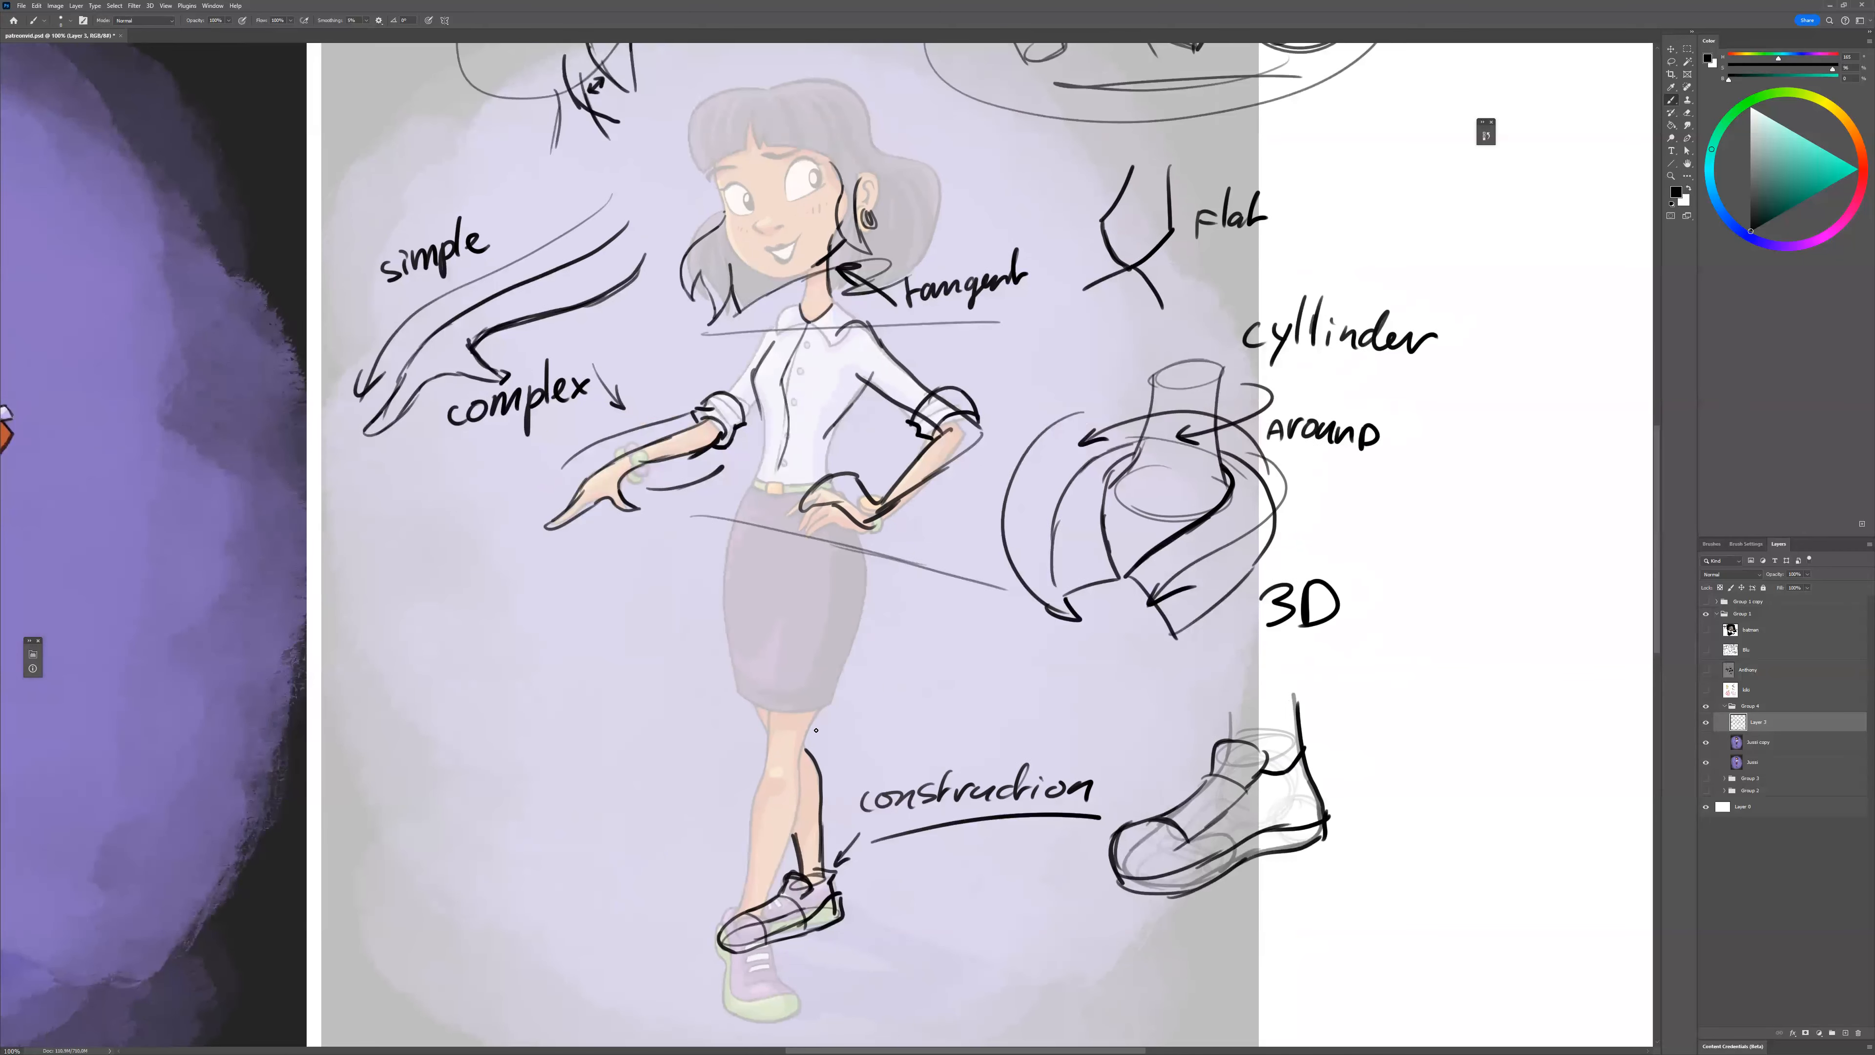
mouse_move(741, 690)
mouse_down()
mouse_move(835, 698)
mouse_move(804, 737)
mouse_up()
mouse_move(754, 670)
mouse_down()
mouse_move(886, 690)
mouse_move(855, 708)
mouse_up()
drag(971, 816, 907, 851)
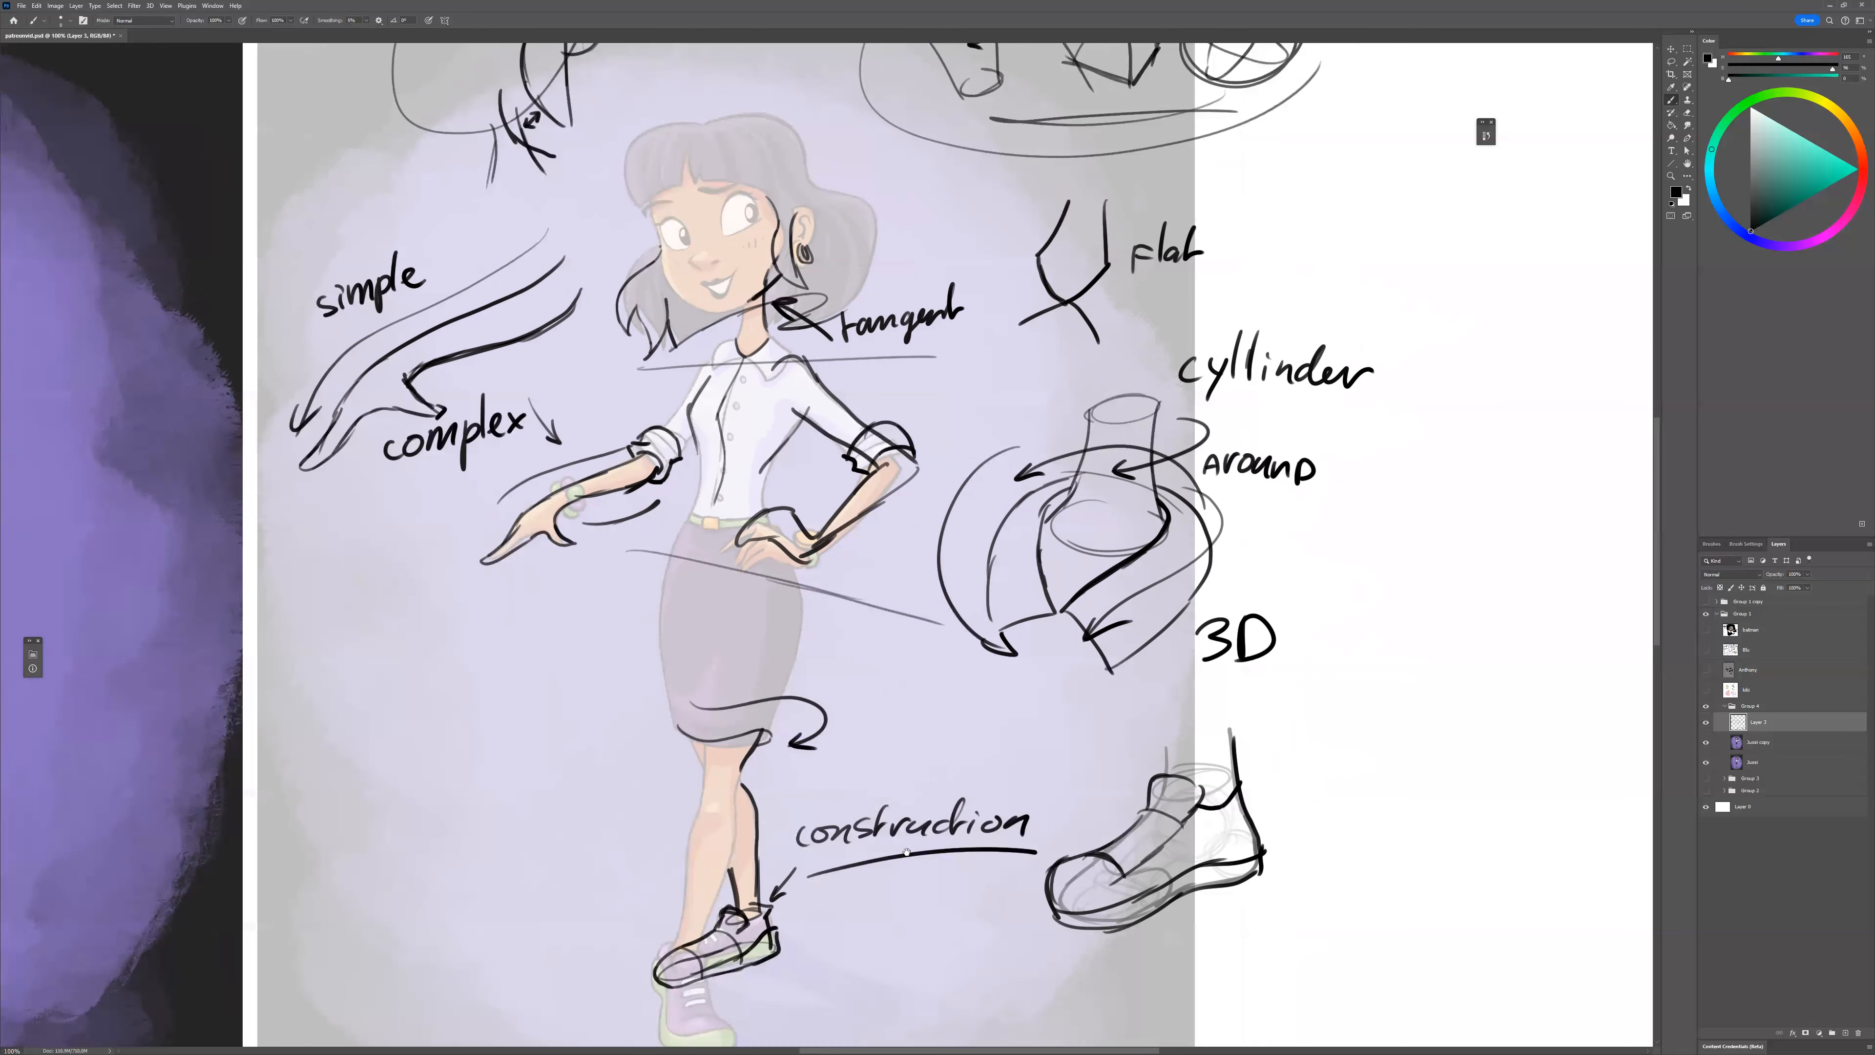
mouse_move(829, 686)
mouse_down()
mouse_move(989, 709)
mouse_move(974, 734)
mouse_up()
scroll(1070, 740, down, 1)
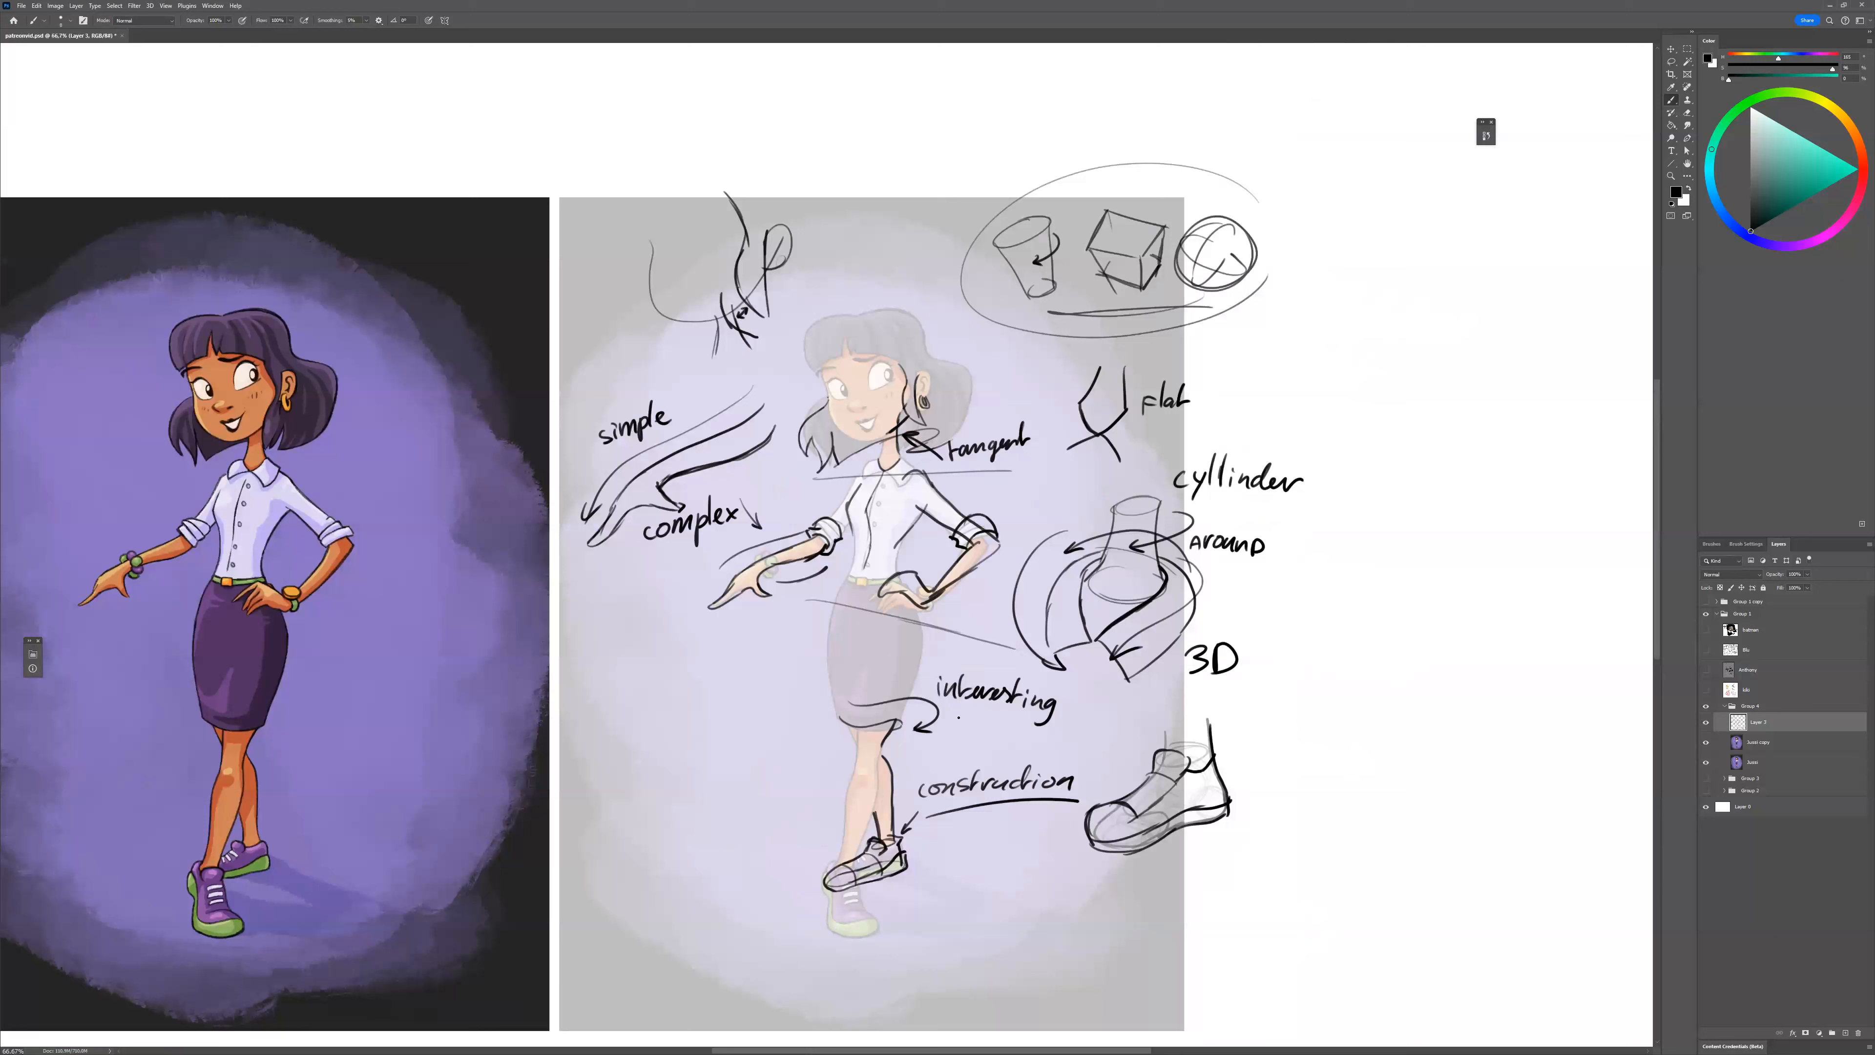
drag(950, 716, 1077, 713)
drag(959, 742, 1082, 737)
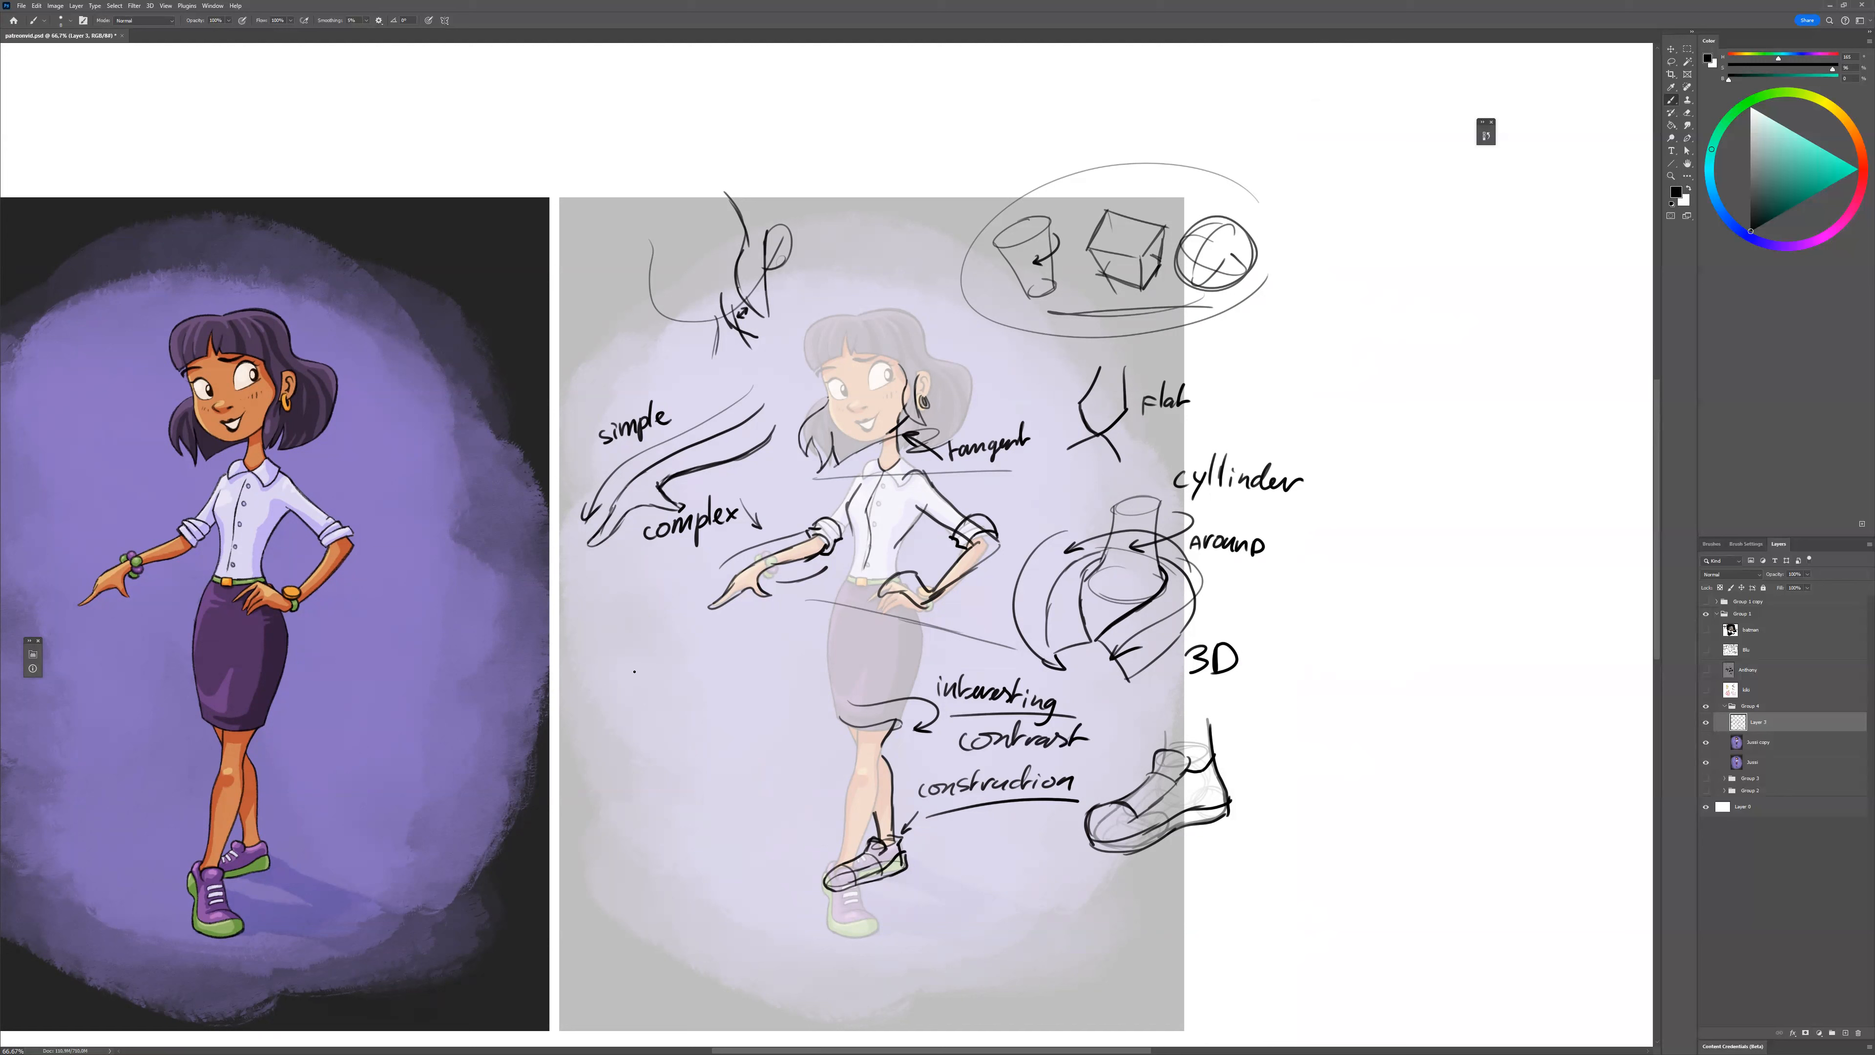
Set the brush color to red and draw a flowing arrow through the enlarged arm sketch.
click(1725, 64)
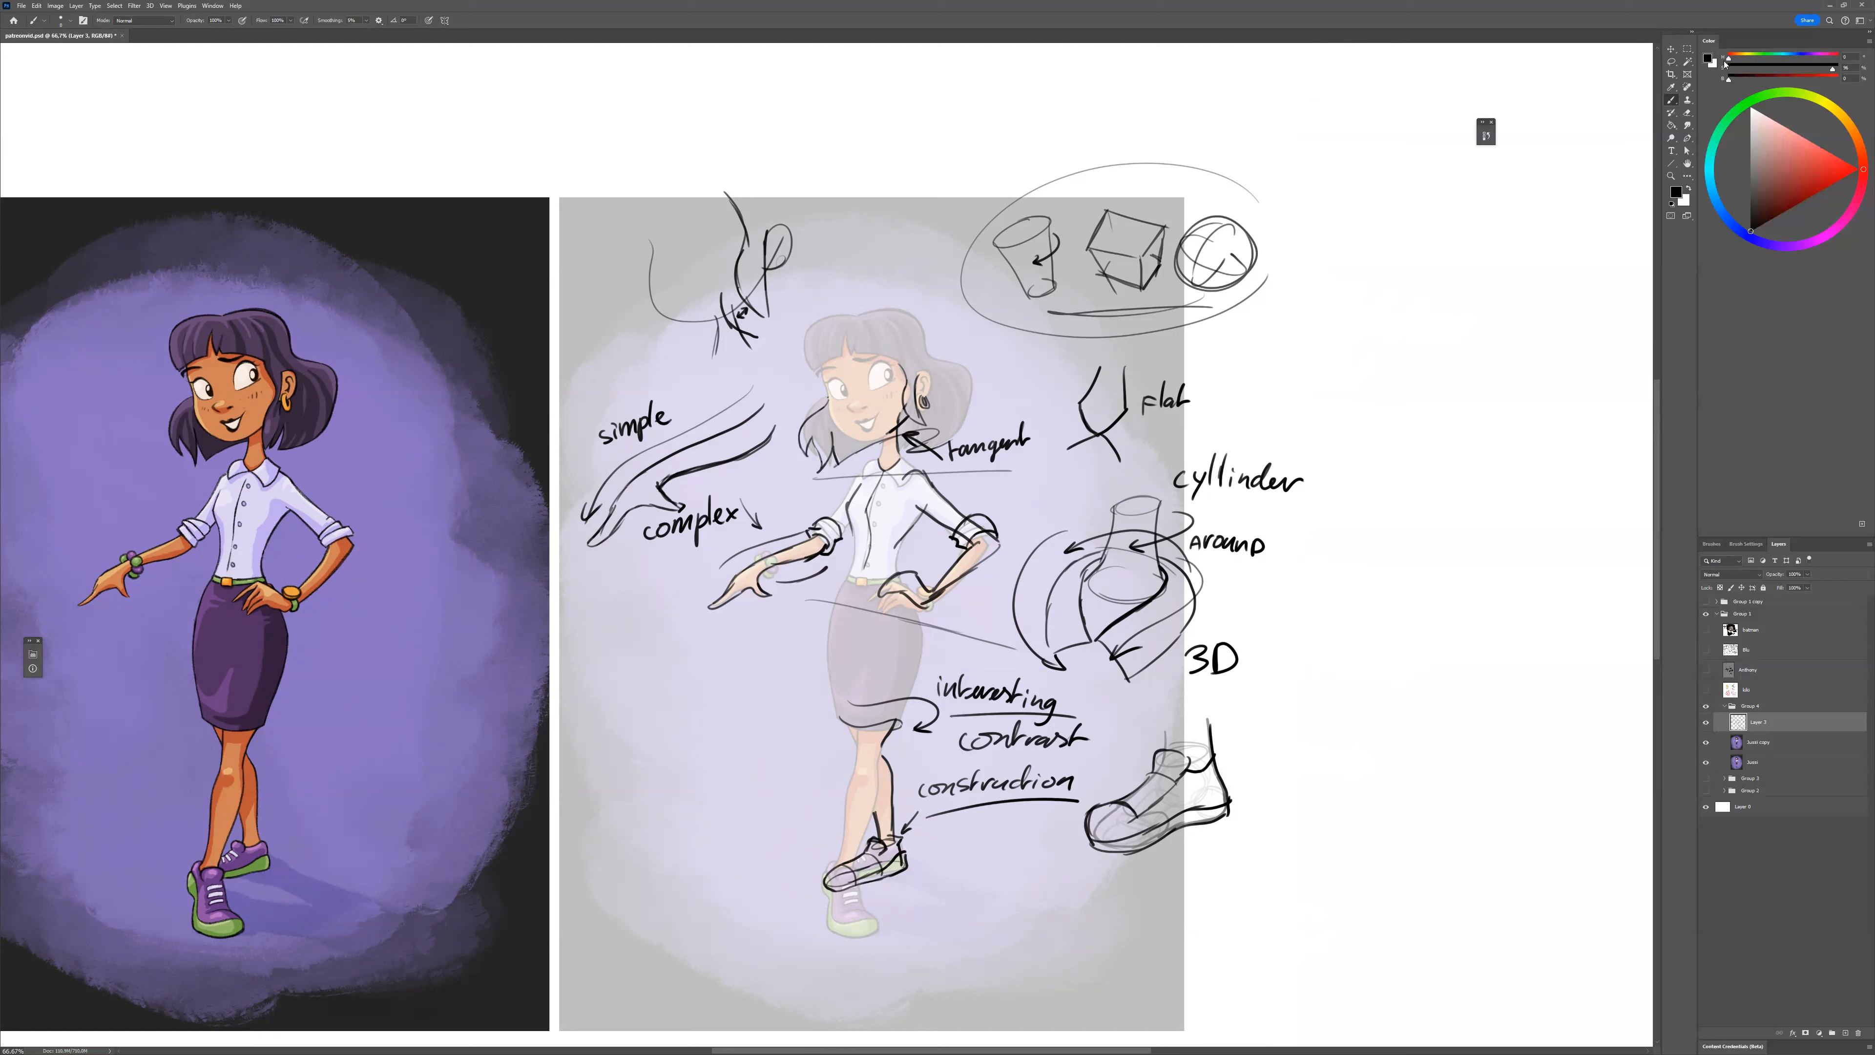
drag(1840, 75, 1852, 87)
mouse_move(771, 415)
mouse_down()
mouse_move(629, 508)
mouse_move(610, 557)
mouse_move(624, 545)
mouse_up()
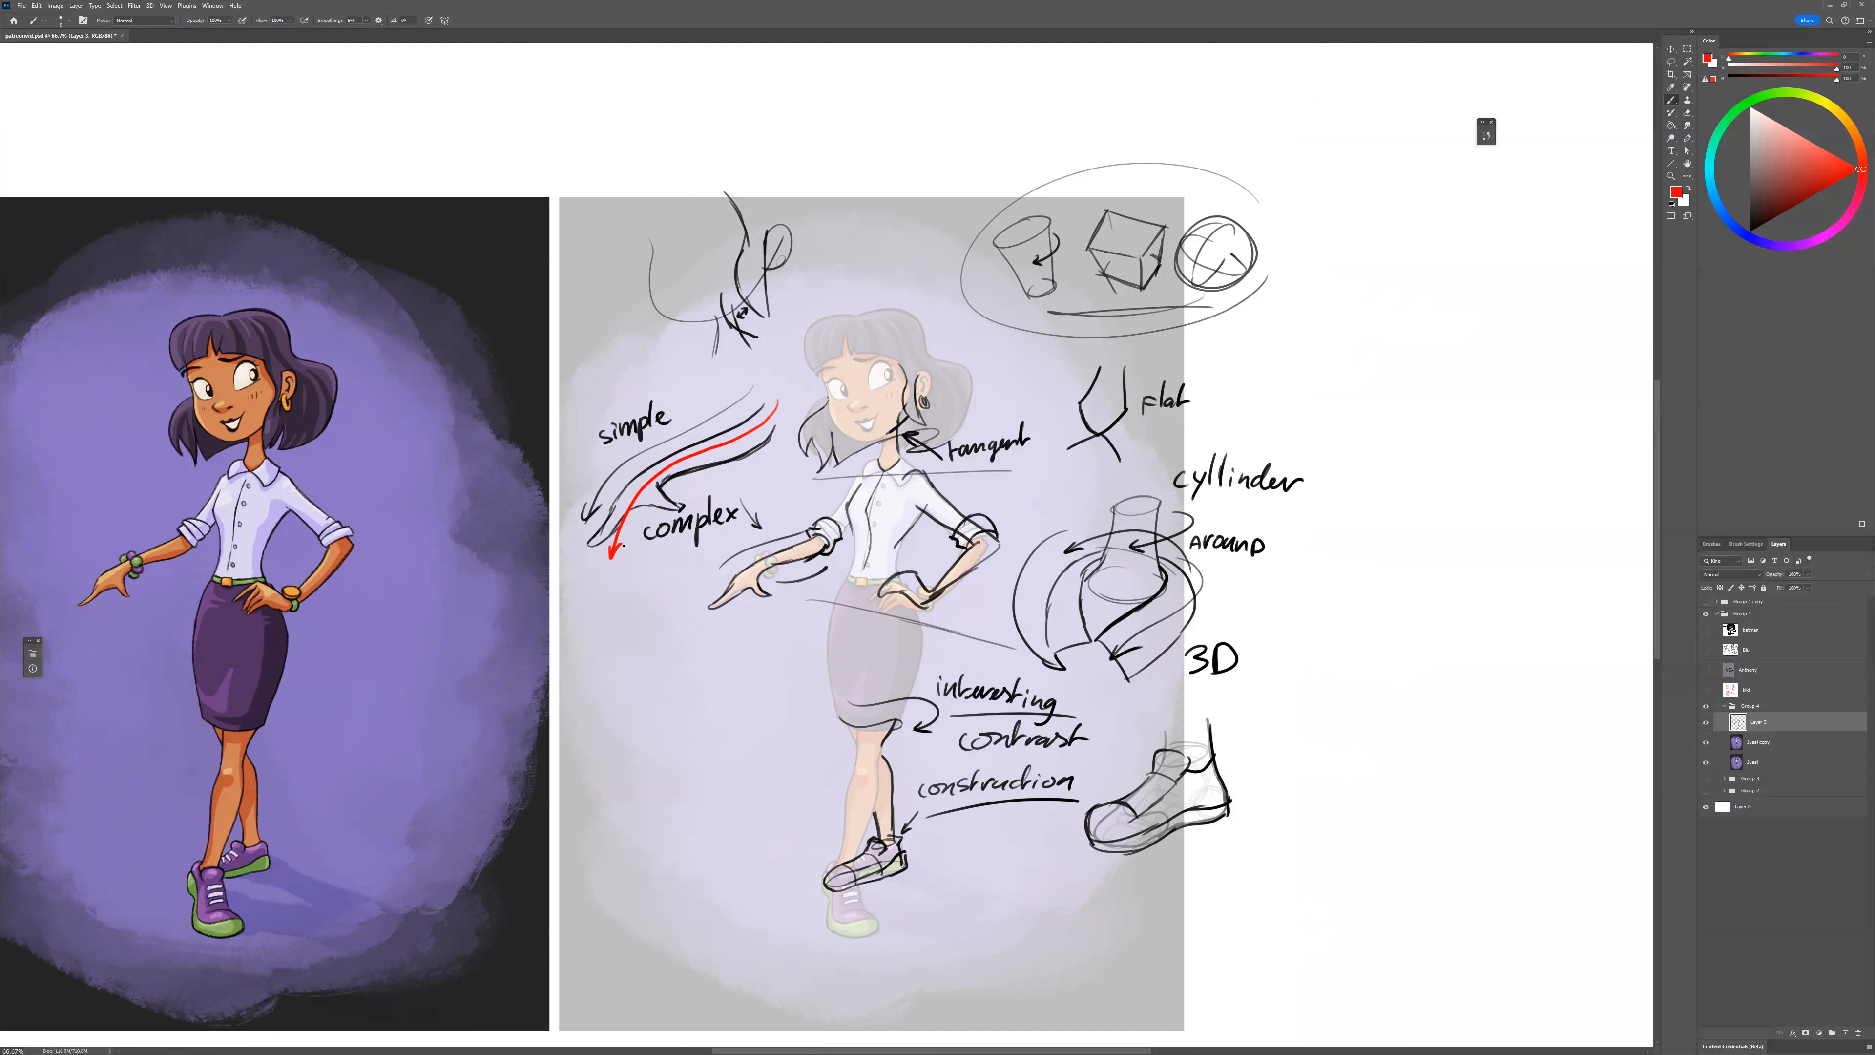
Return the brush color to black, point an arrow at the calf, and sketch mirrored leg curves around a centre line.
drag(1745, 82, 1724, 81)
drag(794, 807, 864, 789)
mouse_move(749, 765)
mouse_down()
mouse_move(728, 847)
mouse_move(751, 902)
mouse_up()
drag(779, 724, 774, 909)
mouse_move(745, 793)
mouse_down()
mouse_move(730, 836)
mouse_move(753, 906)
mouse_move(762, 706)
mouse_move(636, 935)
mouse_up()
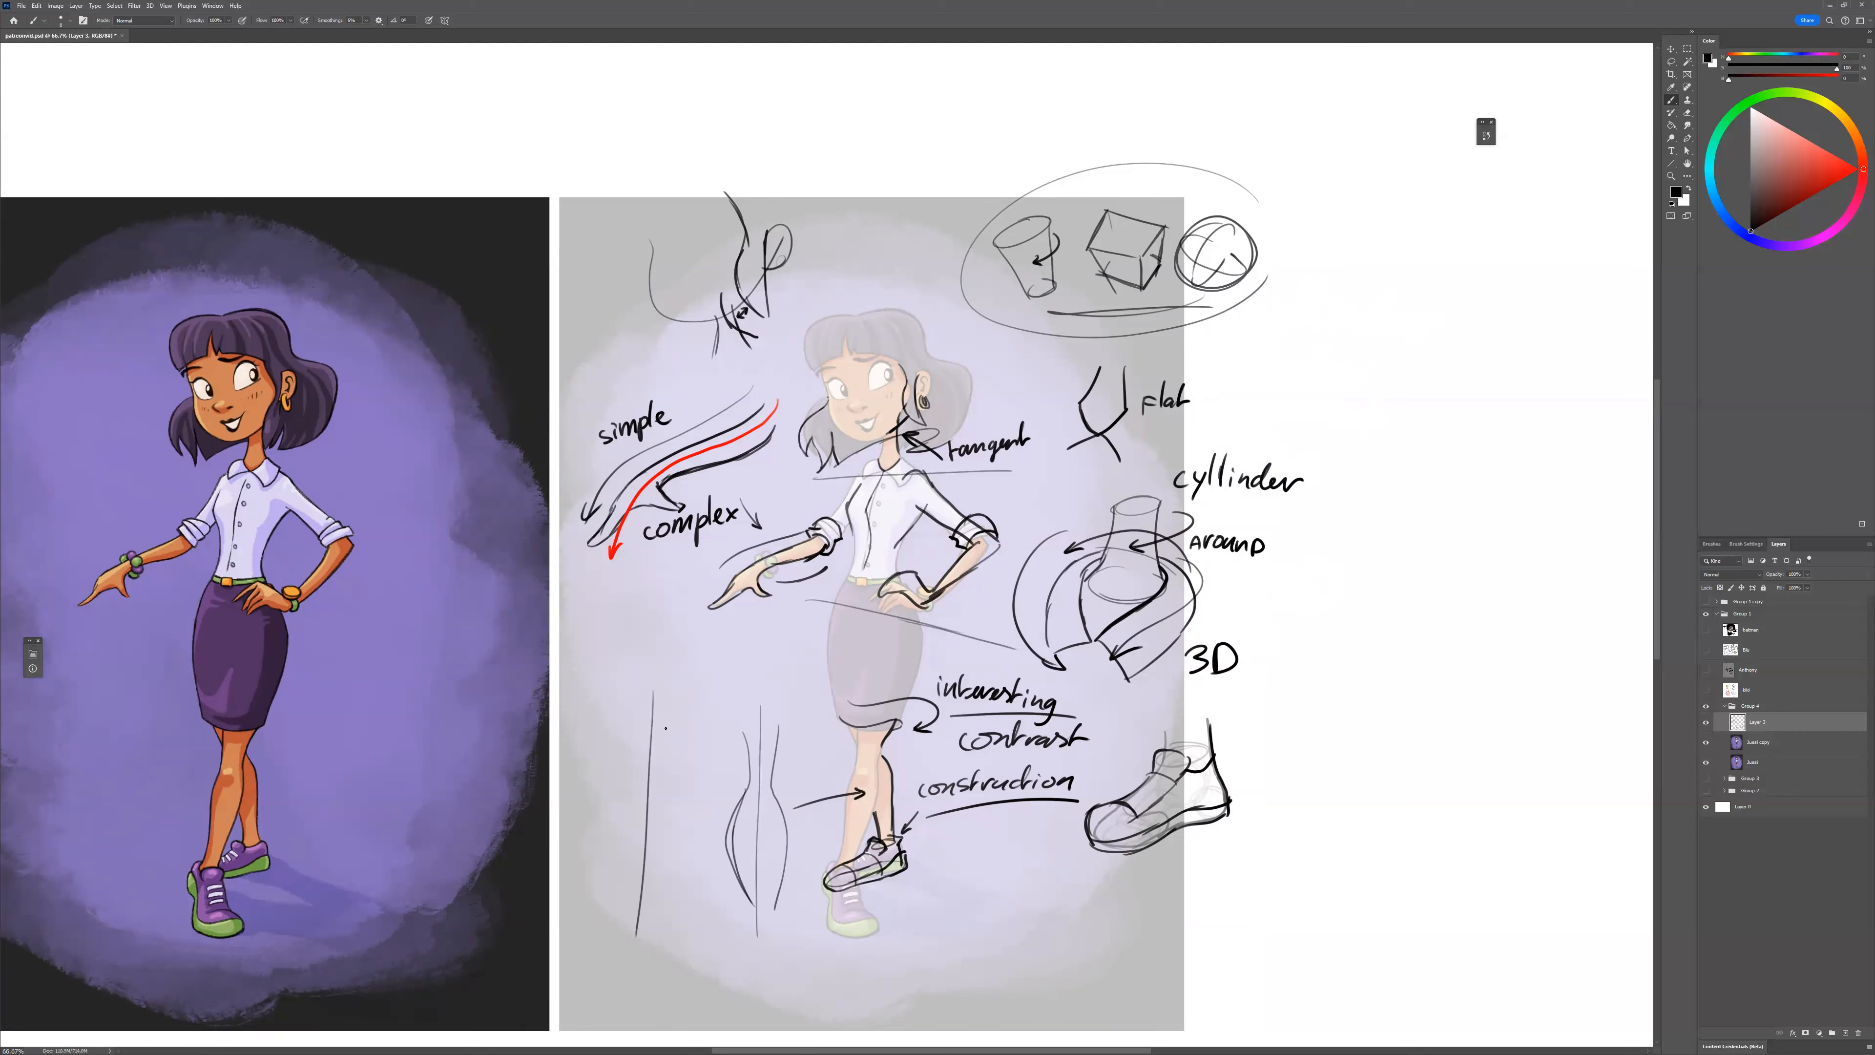
Draw flowing, curved and straight leg lines beside the mirrored leg, and label them with a circled "CSI" and an arrow.
mouse_move(613, 677)
mouse_down()
mouse_move(633, 790)
mouse_move(611, 758)
mouse_move(617, 921)
mouse_move(613, 676)
mouse_up()
mouse_move(643, 911)
mouse_down()
mouse_move(667, 842)
mouse_move(657, 765)
mouse_move(699, 670)
mouse_move(599, 799)
mouse_move(591, 919)
mouse_move(601, 897)
mouse_up()
mouse_move(702, 708)
mouse_down()
mouse_move(681, 751)
mouse_move(694, 835)
mouse_move(660, 919)
mouse_up()
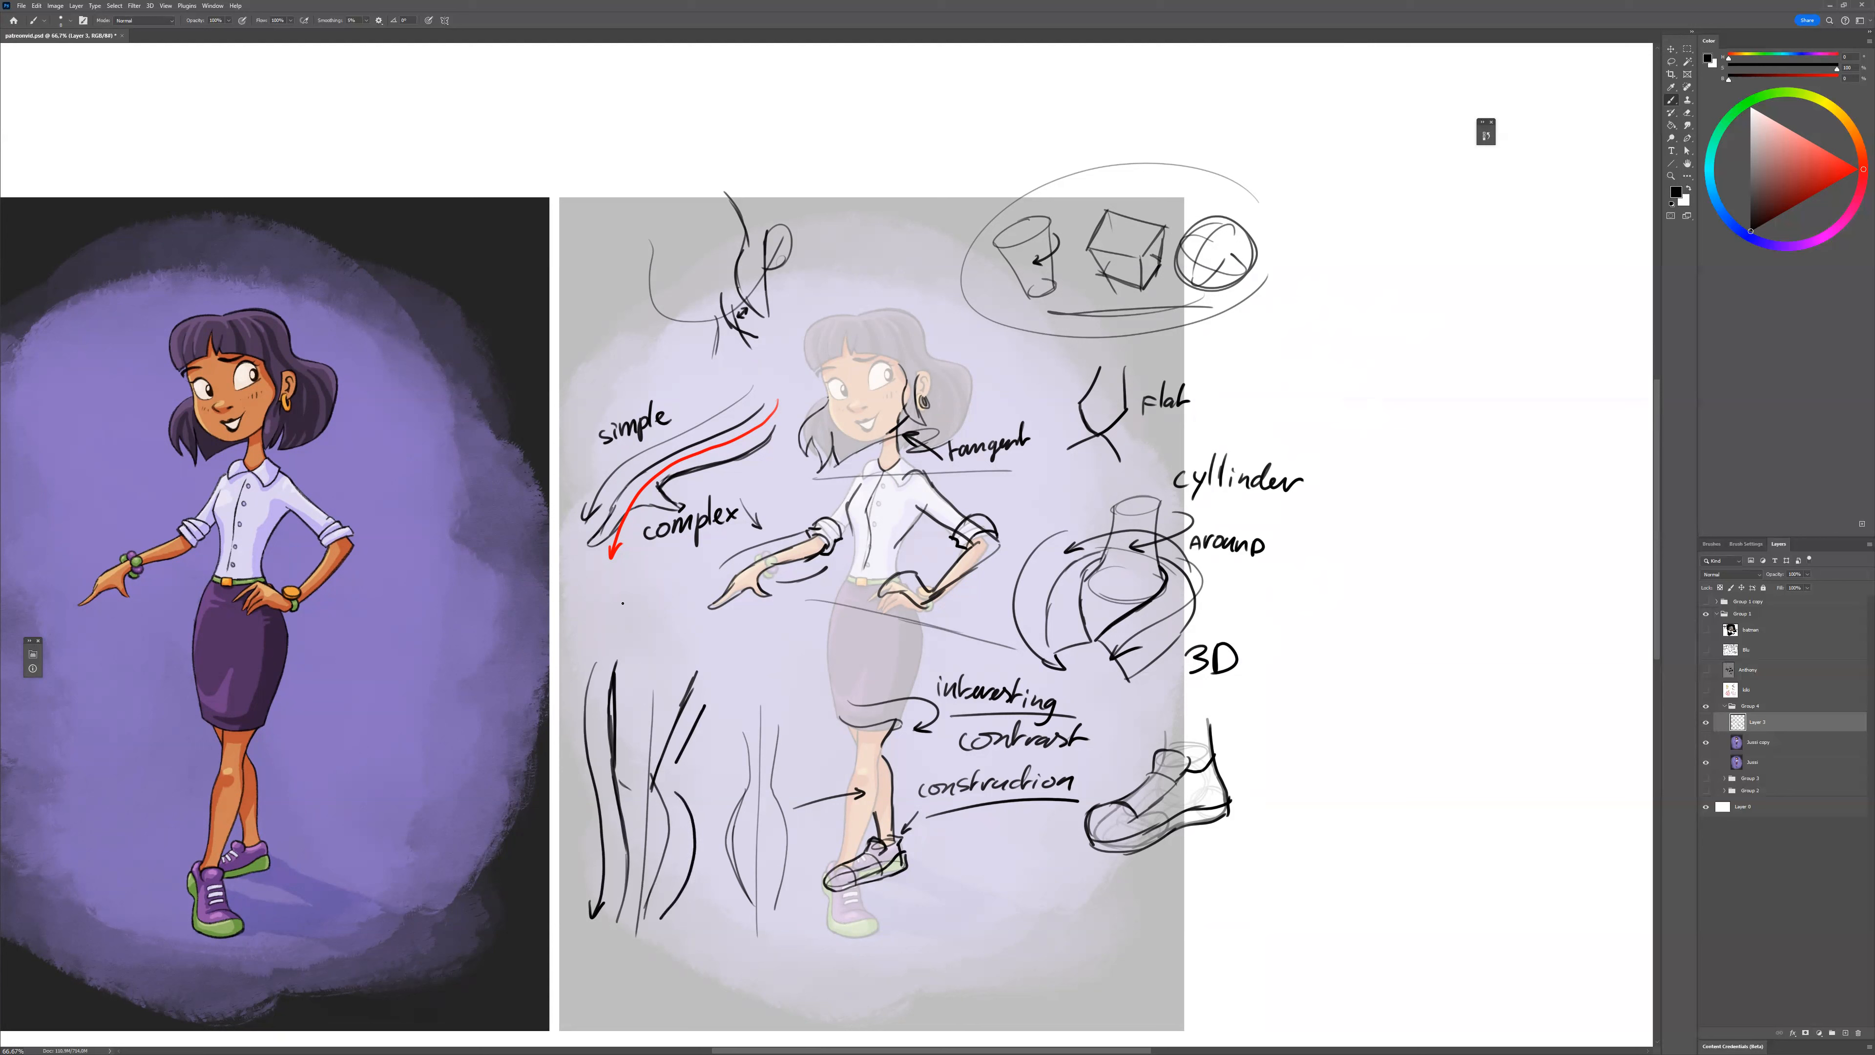
mouse_move(621, 604)
mouse_down()
mouse_move(621, 627)
mouse_move(678, 627)
mouse_move(658, 580)
mouse_up()
mouse_move(664, 648)
mouse_down()
mouse_move(668, 687)
mouse_move(678, 675)
mouse_up()
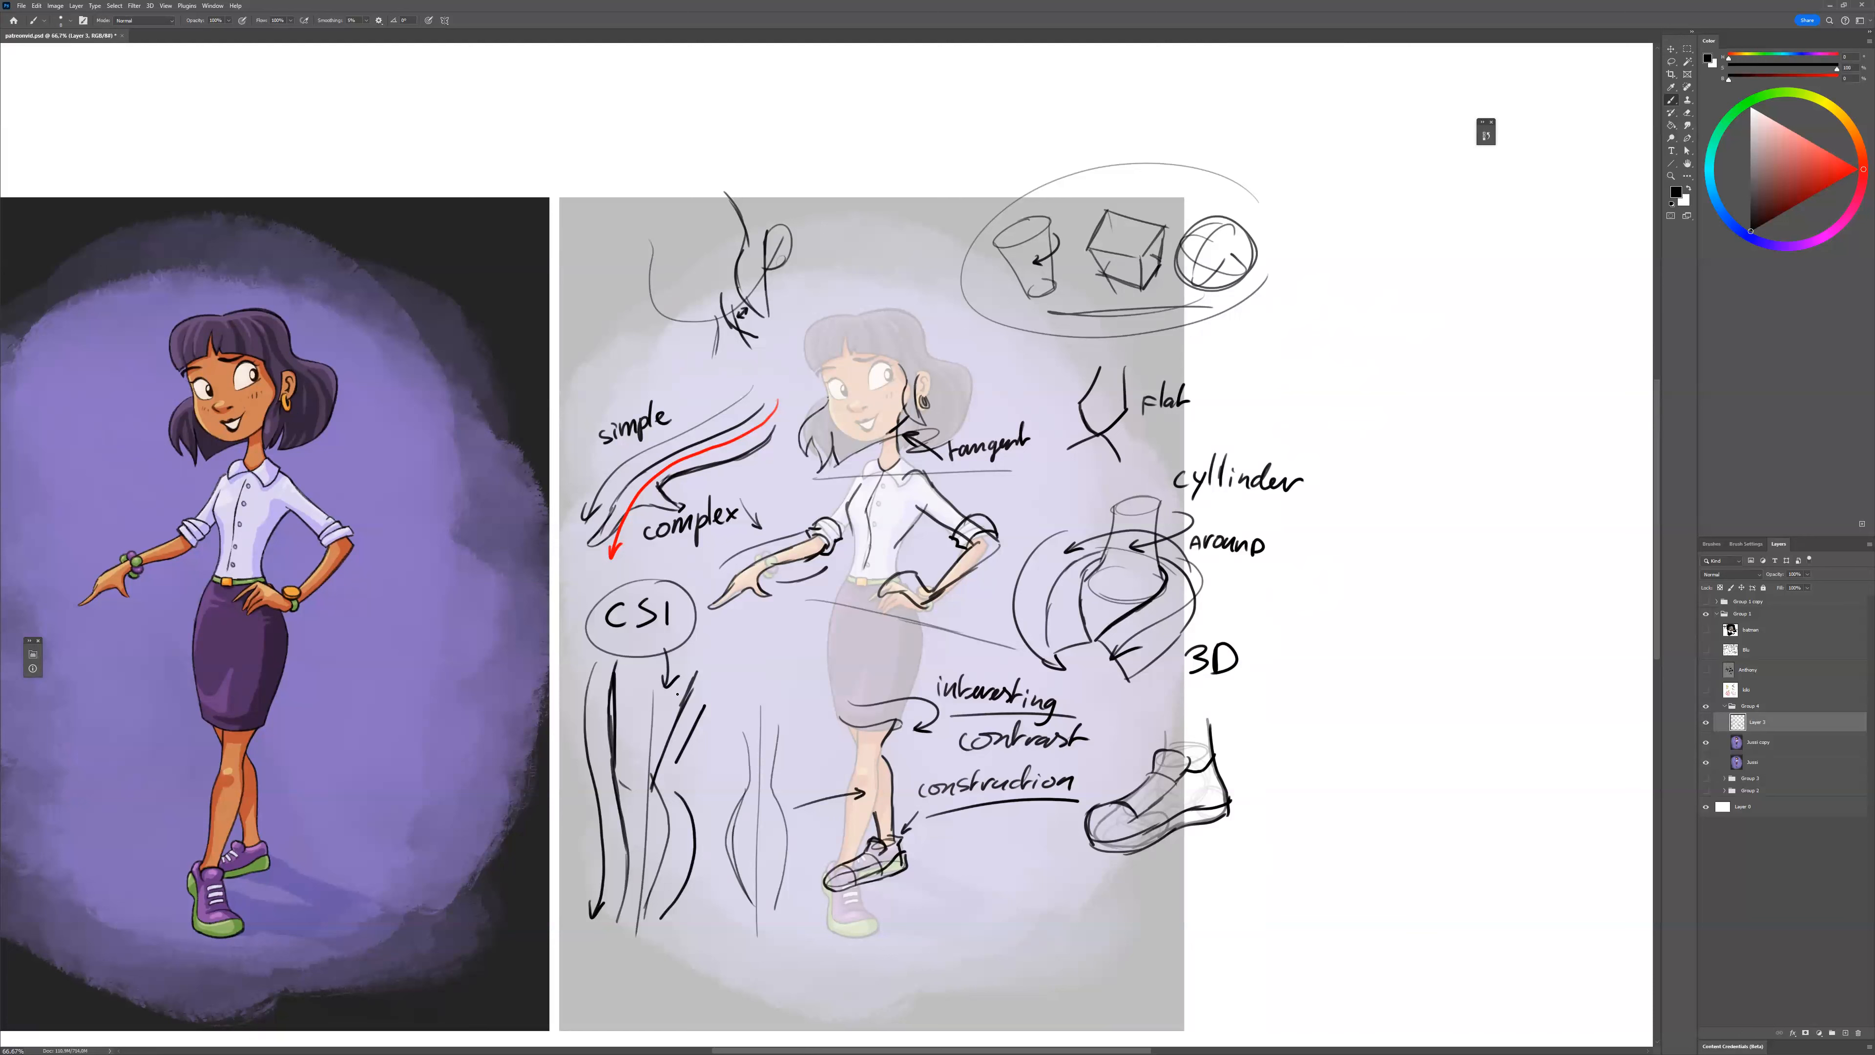
Build a leg with knee and foot forms over the lines below the "CSI" label.
drag(595, 744, 613, 860)
drag(630, 857, 634, 931)
drag(621, 818, 633, 909)
mouse_move(664, 786)
mouse_down()
mouse_move(657, 926)
mouse_move(629, 929)
mouse_move(630, 953)
mouse_move(669, 918)
mouse_move(702, 996)
mouse_move(649, 1002)
mouse_move(683, 963)
mouse_move(641, 976)
mouse_up()
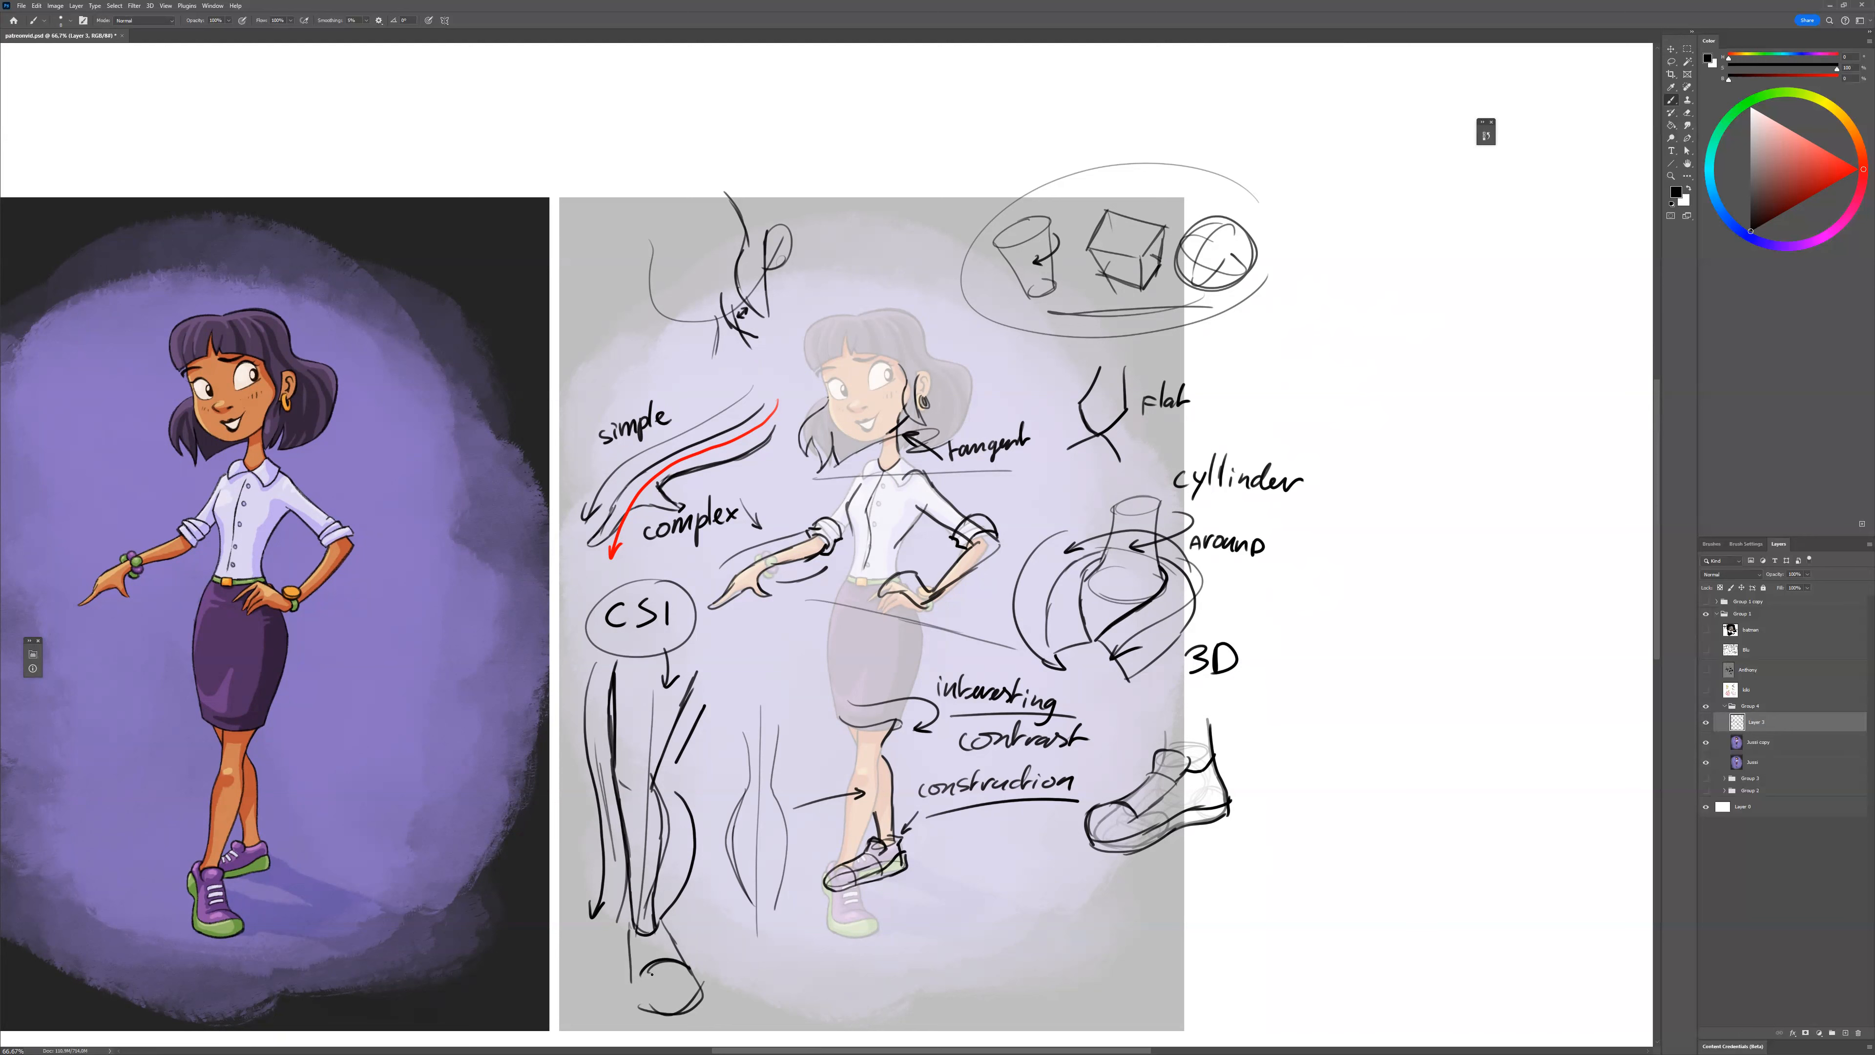
mouse_move(638, 811)
mouse_down()
mouse_move(684, 1007)
mouse_move(670, 1003)
mouse_move(698, 1031)
mouse_up()
drag(1309, 641, 1362, 631)
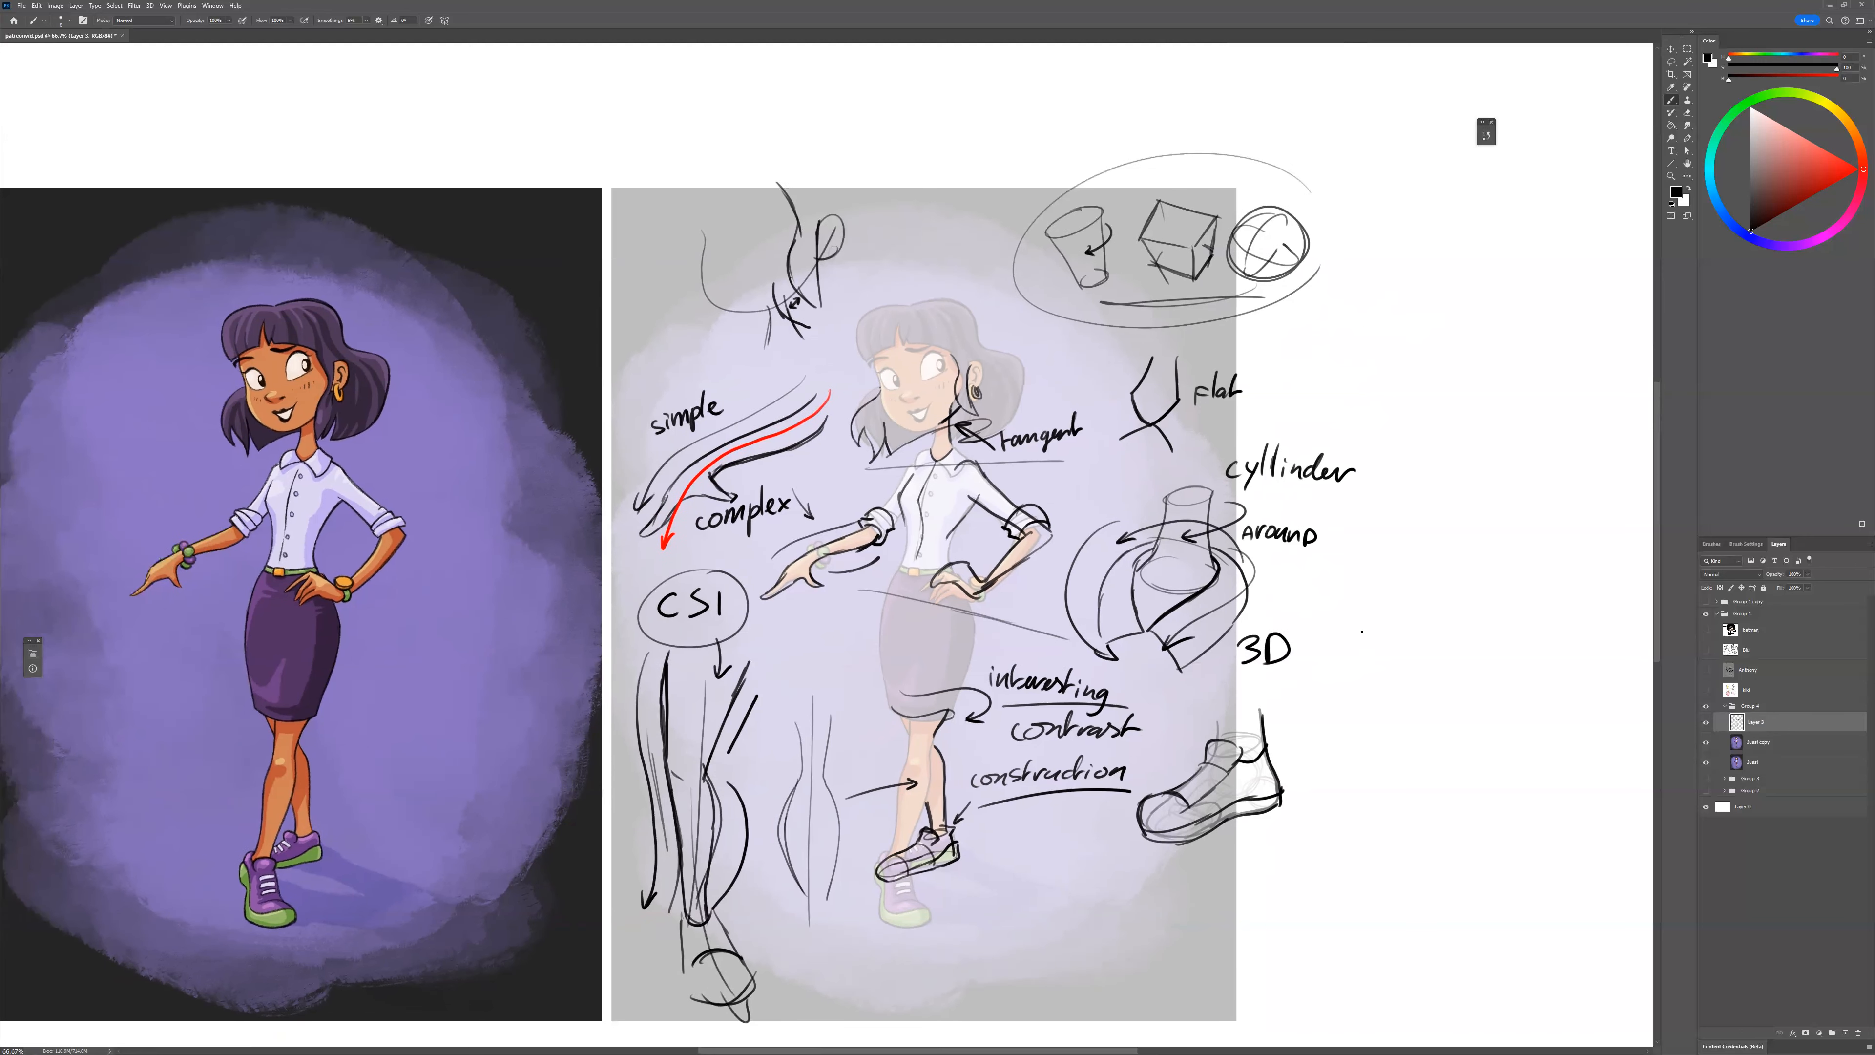
Collapse and hide the woman's layer group, and show and select the layer with the animal drawings.
click(1741, 707)
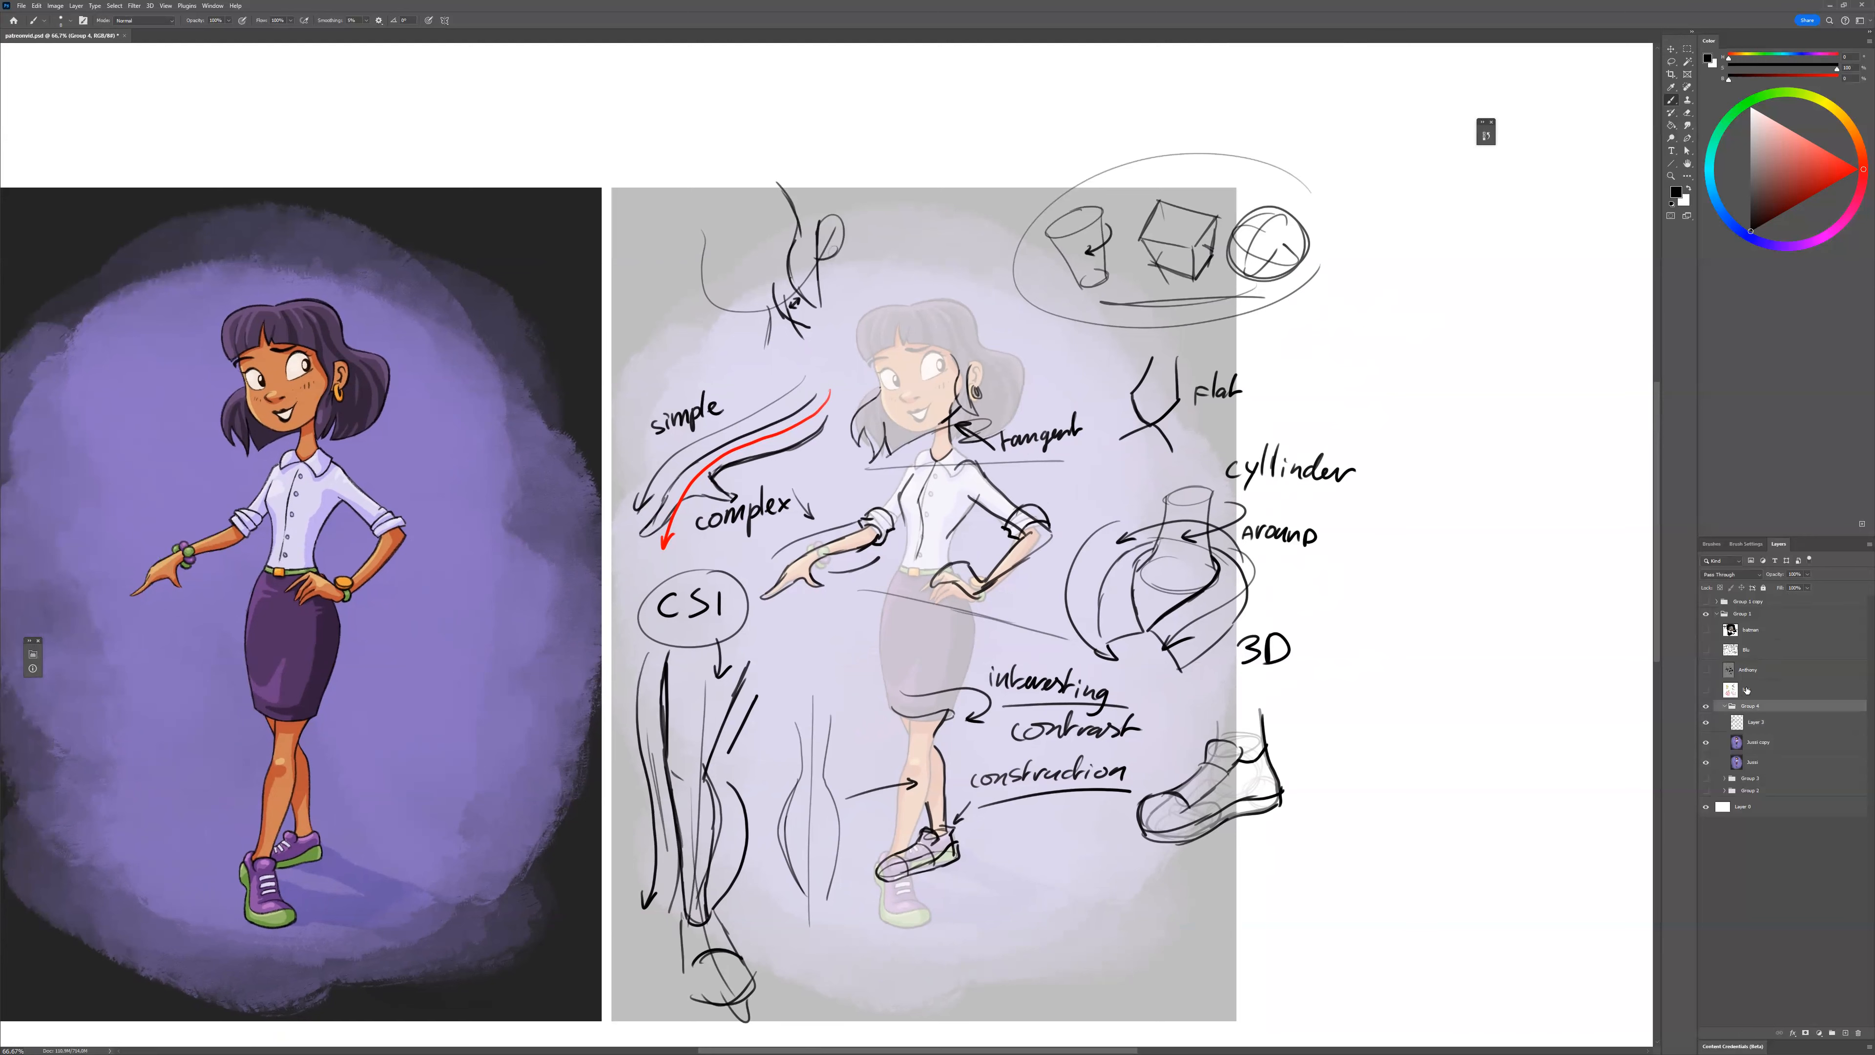
click(1724, 707)
click(1705, 706)
click(1705, 689)
click(1769, 684)
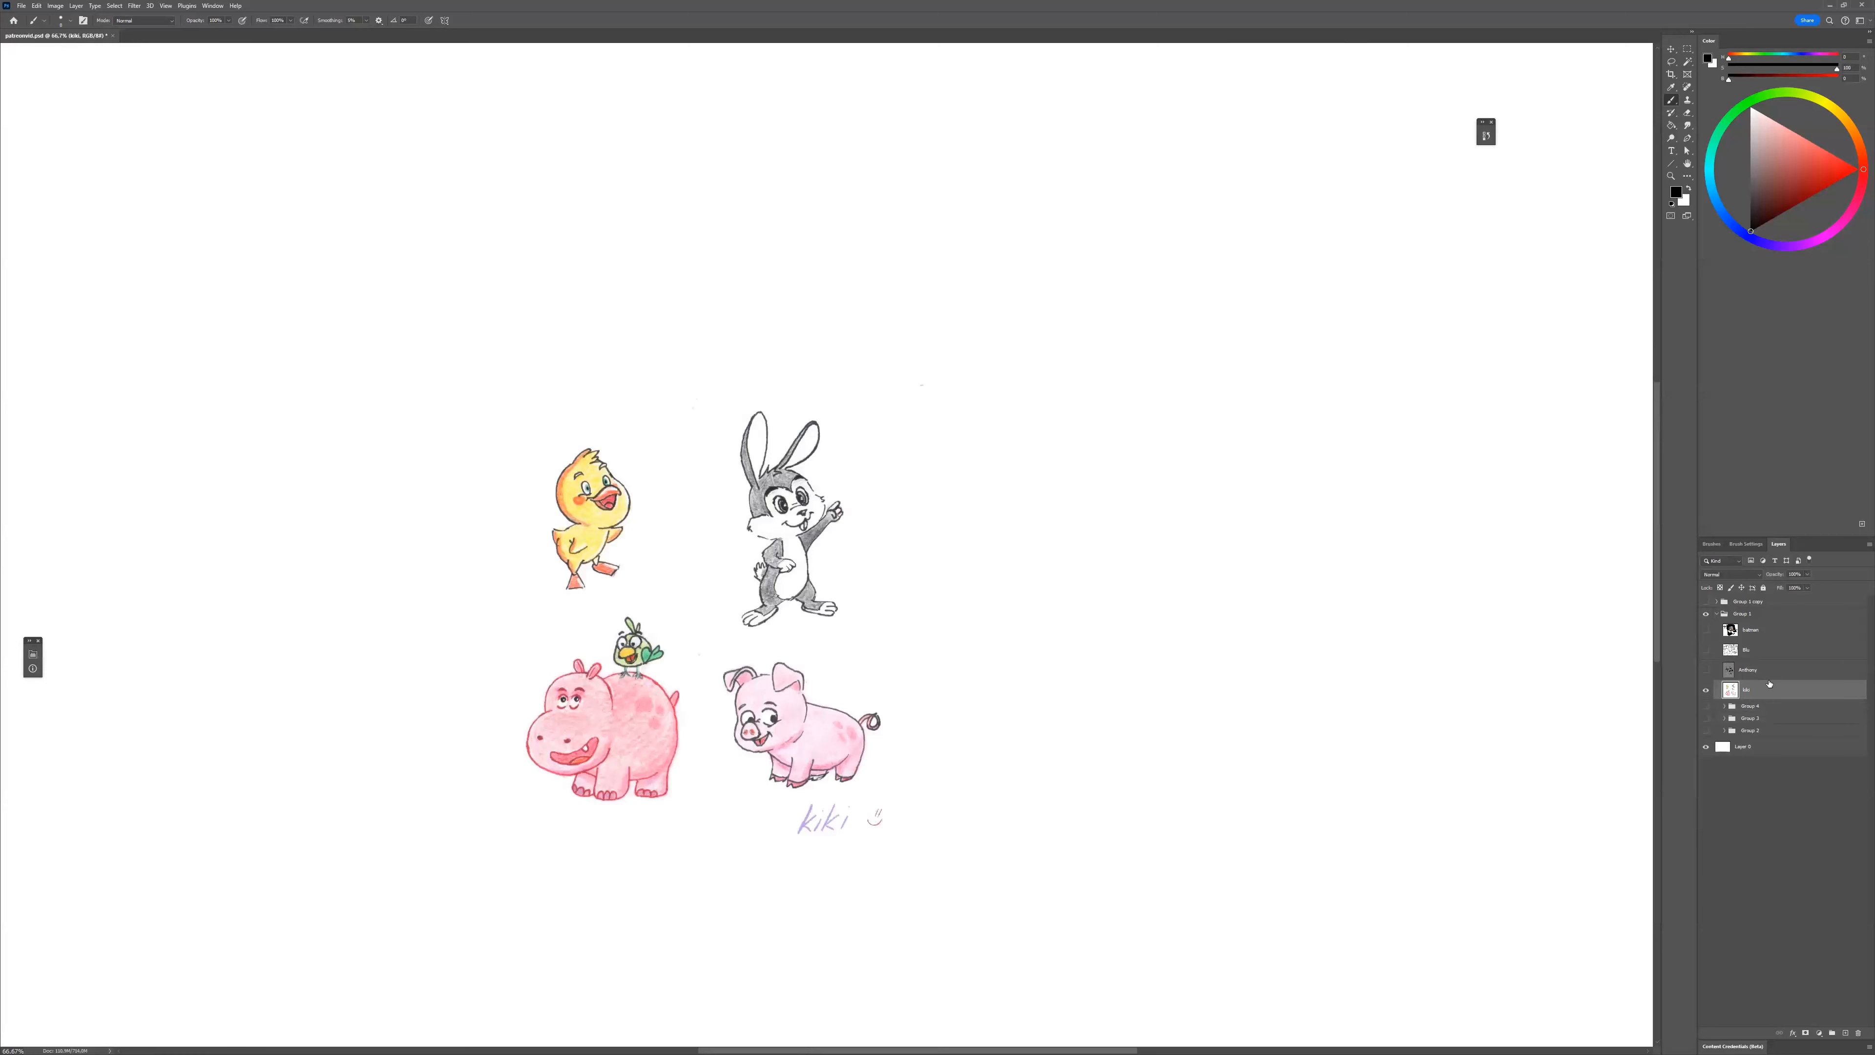
Scale up the animal drawings and place them on the left part of the canvas.
drag(958, 675, 963, 699)
key(ctrl+t)
drag(941, 421, 1047, 301)
scroll(996, 683, down, 1)
drag(939, 769, 747, 776)
drag(849, 397, 876, 353)
key(Return)
Duplicate the animal drawings to the right of the originals and lower the copy's opacity.
drag(728, 707, 1350, 681)
click(1807, 573)
drag(1810, 586, 1770, 586)
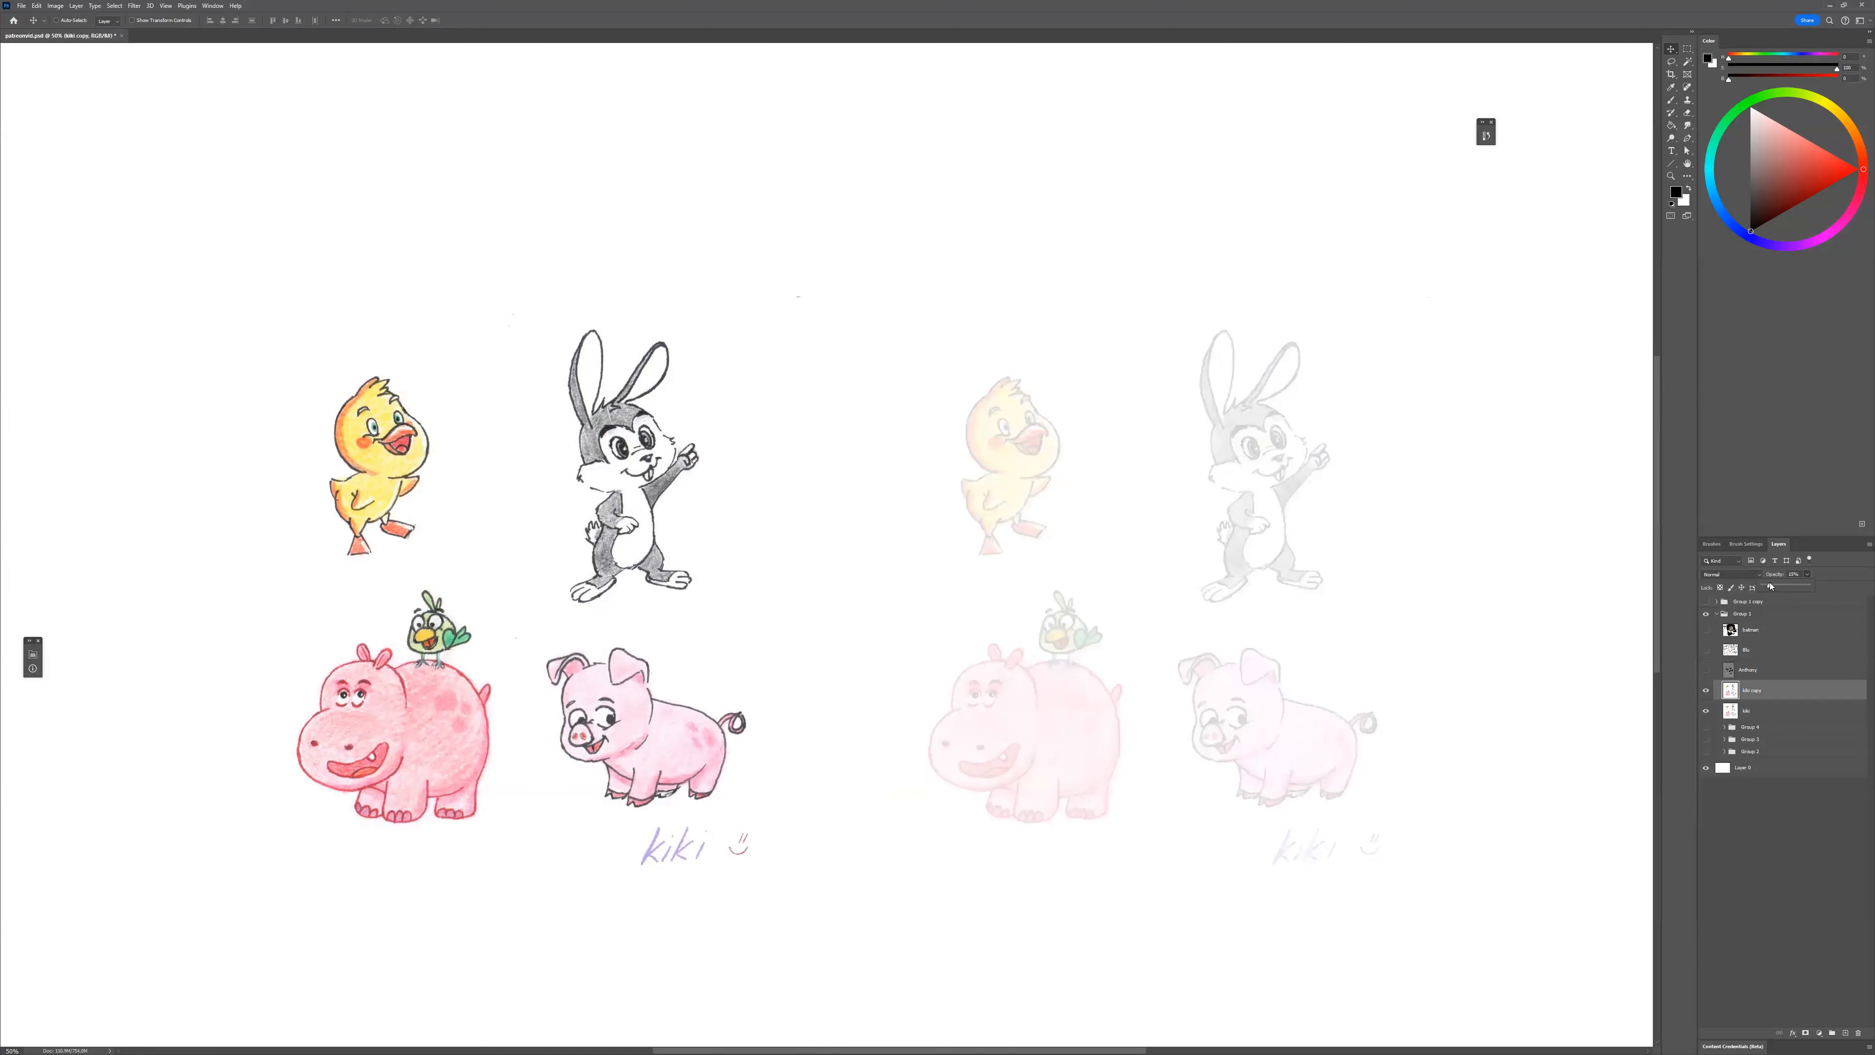
Add a new layer above the faded animal copy for sketching with the Brush tool.
drag(1310, 619, 1244, 704)
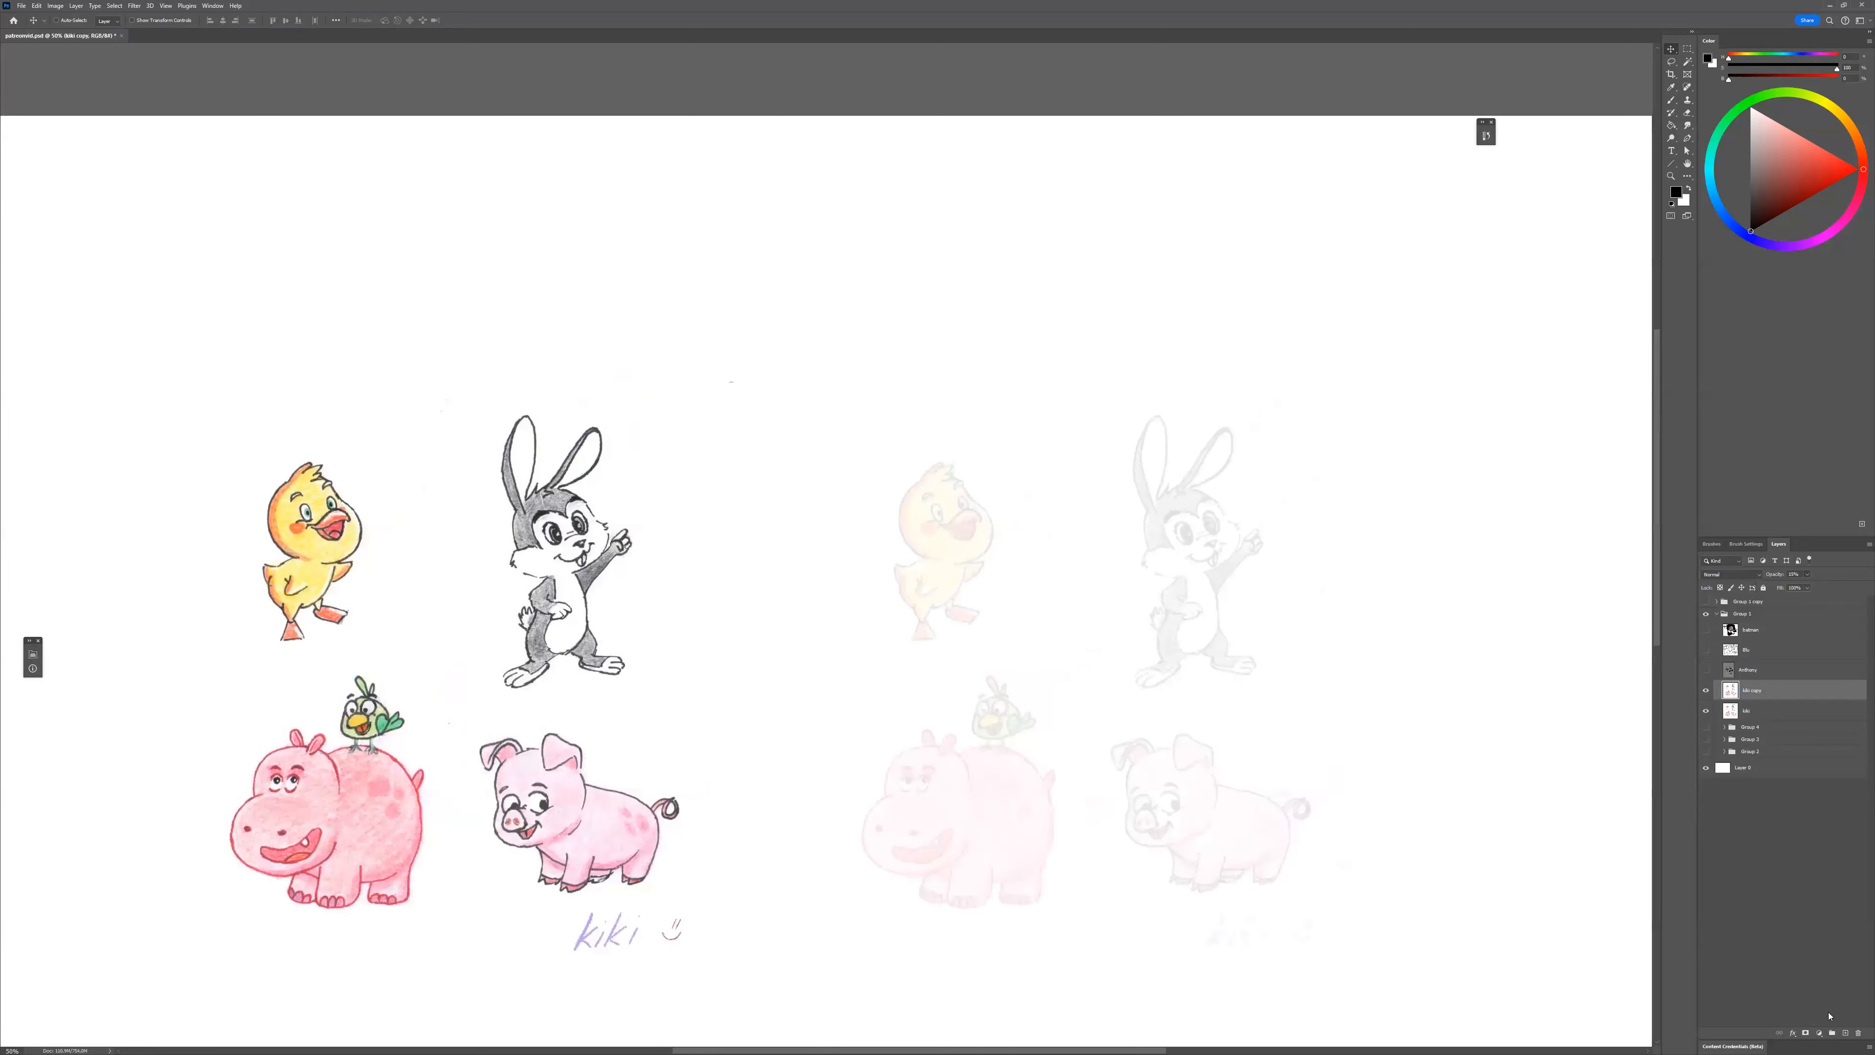
click(1845, 1033)
scroll(1100, 650, up, 1)
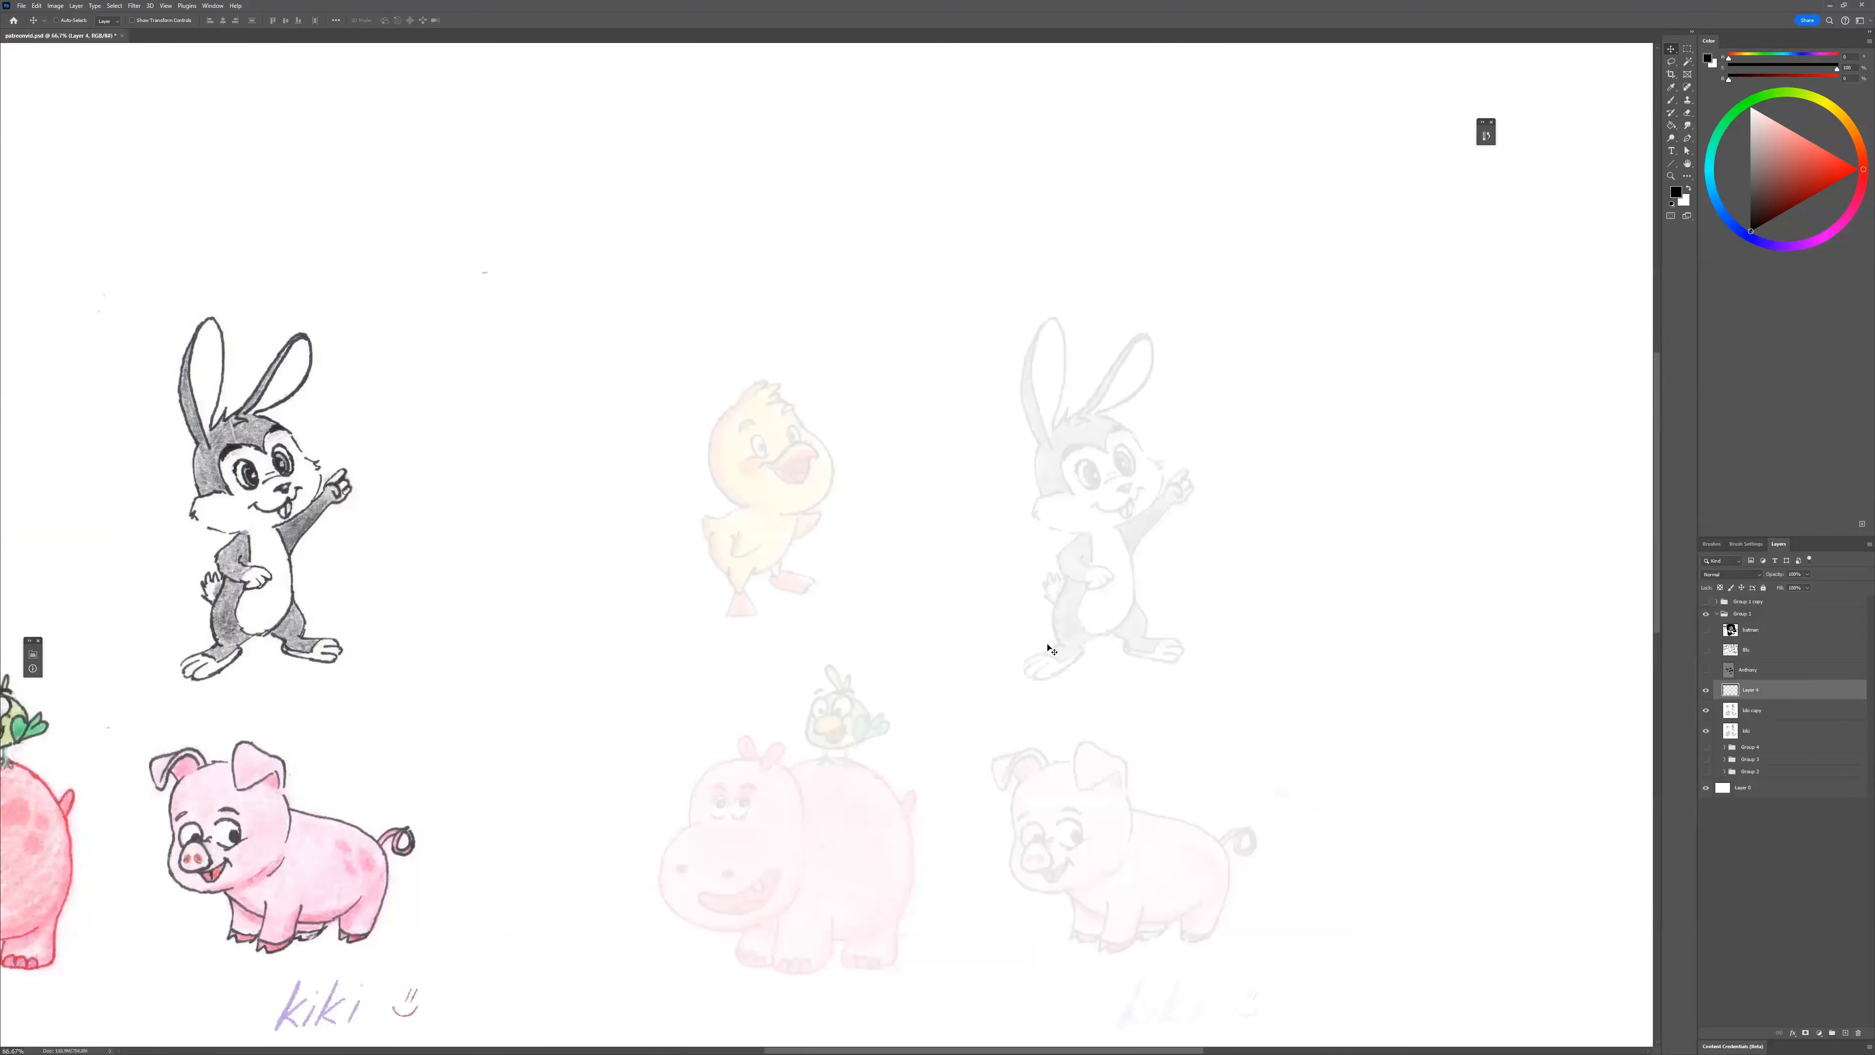
key(b)
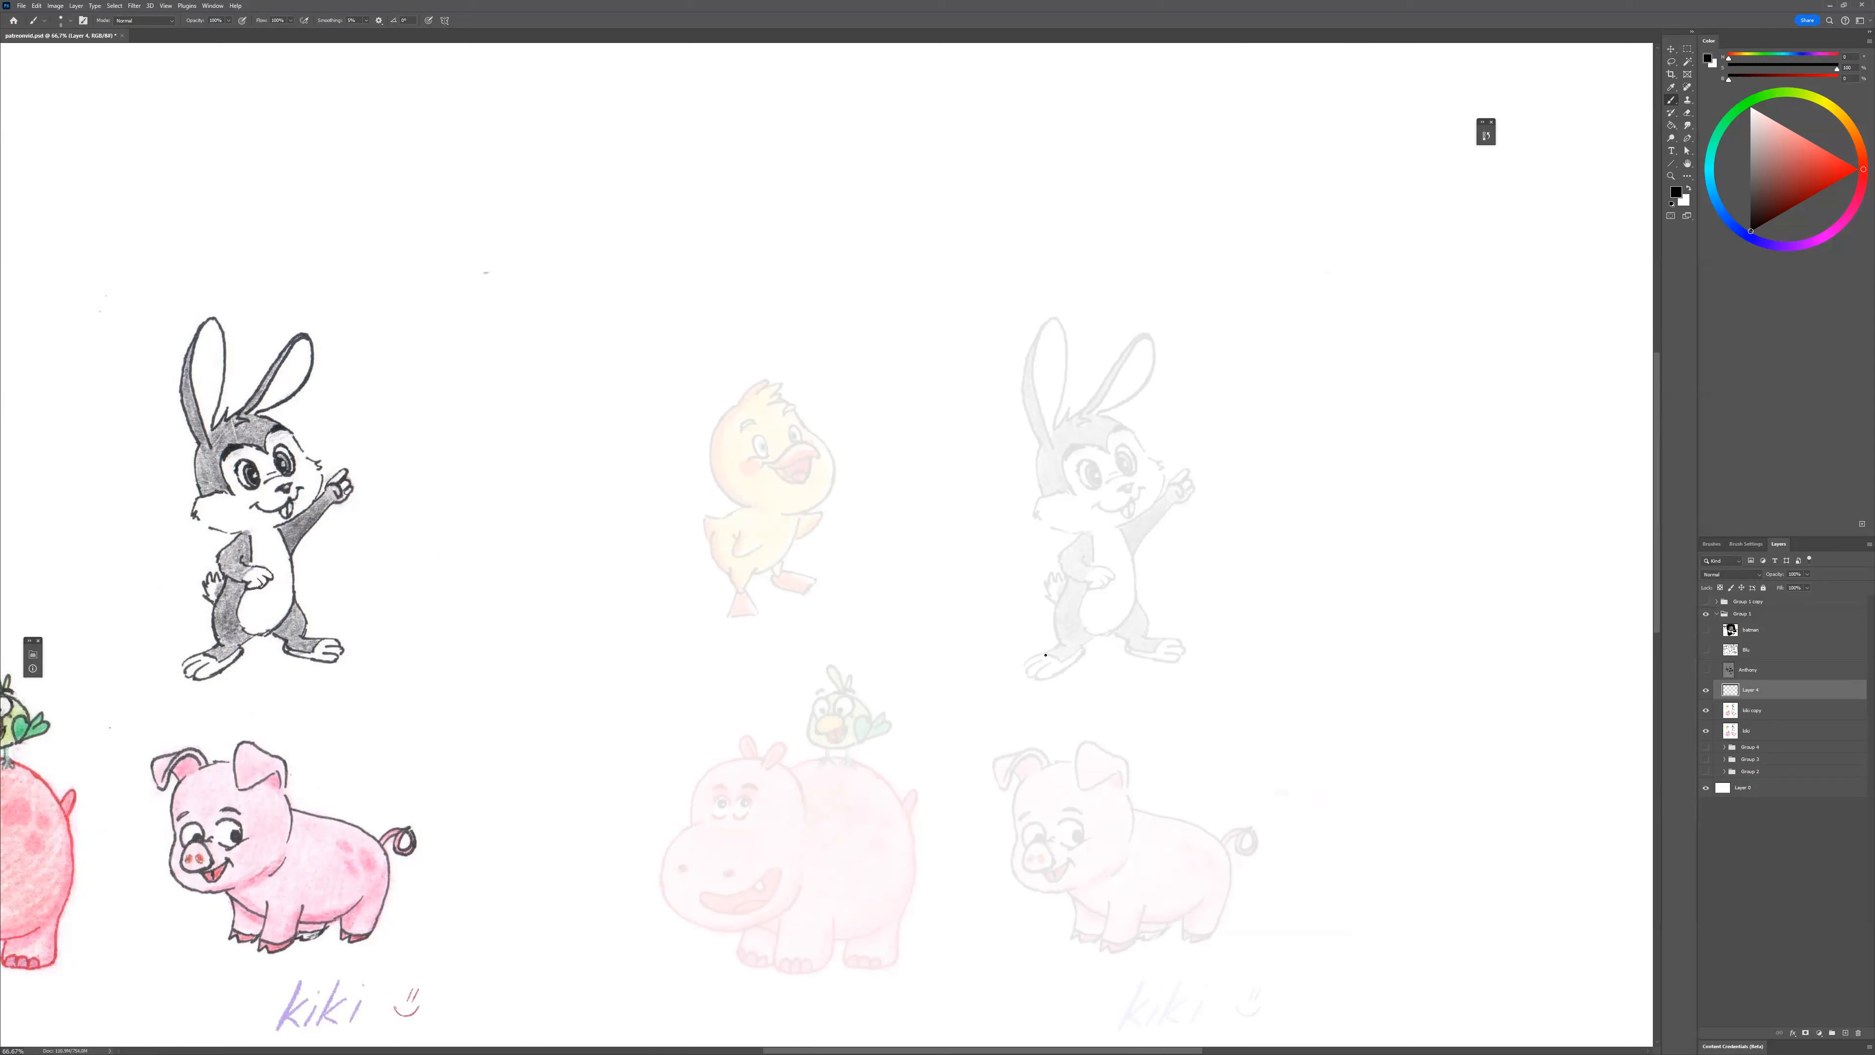
Sketch the round head of the faded duck with curved construction lines.
drag(860, 514, 882, 548)
key(ctrl+z)
mouse_move(792, 398)
mouse_down()
mouse_move(713, 477)
mouse_move(830, 451)
mouse_move(764, 399)
mouse_move(798, 493)
mouse_move(775, 490)
mouse_up()
mouse_move(795, 465)
mouse_down()
mouse_move(737, 423)
mouse_move(774, 457)
mouse_move(832, 422)
mouse_move(788, 464)
mouse_move(807, 491)
mouse_move(753, 452)
mouse_move(790, 432)
mouse_move(752, 411)
mouse_move(841, 428)
mouse_move(827, 481)
mouse_move(790, 510)
mouse_up()
mouse_move(716, 425)
mouse_down()
mouse_move(724, 498)
mouse_move(779, 509)
mouse_up()
mouse_move(714, 426)
mouse_down()
mouse_move(747, 387)
mouse_move(790, 379)
mouse_up()
drag(851, 509, 861, 535)
key(v)
drag(835, 691, 1036, 665)
key(ctrl+z)
key(b)
Draw directional arrows around the duck's head and refine its contour and face along the tilted guide lines.
drag(846, 403, 854, 431)
drag(853, 422, 873, 426)
mouse_move(931, 646)
mouse_down()
mouse_move(1019, 640)
mouse_move(997, 663)
mouse_up()
mouse_move(712, 456)
mouse_down()
mouse_move(604, 527)
mouse_move(730, 455)
mouse_move(724, 624)
mouse_move(767, 494)
mouse_move(739, 576)
mouse_move(691, 438)
mouse_move(759, 556)
mouse_up()
key(ctrl+z)
mouse_move(692, 450)
mouse_down()
mouse_move(750, 537)
mouse_move(663, 526)
mouse_move(774, 458)
mouse_move(653, 549)
mouse_move(705, 471)
mouse_move(847, 439)
mouse_up()
mouse_move(835, 426)
mouse_down()
mouse_move(848, 440)
mouse_move(816, 446)
mouse_up()
Redraw the duck's body and outstretched wing, with an arrow following the wing's upward direction.
mouse_move(897, 591)
mouse_down()
mouse_move(768, 564)
mouse_move(750, 584)
mouse_move(728, 559)
mouse_move(761, 576)
mouse_move(742, 524)
mouse_move(766, 533)
mouse_move(760, 573)
mouse_move(736, 569)
mouse_move(736, 549)
mouse_move(785, 548)
mouse_move(702, 579)
mouse_move(757, 589)
mouse_up()
mouse_move(702, 542)
mouse_down()
mouse_move(744, 598)
mouse_move(709, 551)
mouse_move(720, 641)
mouse_move(793, 603)
mouse_move(775, 623)
mouse_move(724, 562)
mouse_move(826, 525)
mouse_up()
mouse_move(823, 530)
mouse_down()
mouse_move(781, 559)
mouse_move(837, 539)
mouse_up()
drag(832, 533, 843, 551)
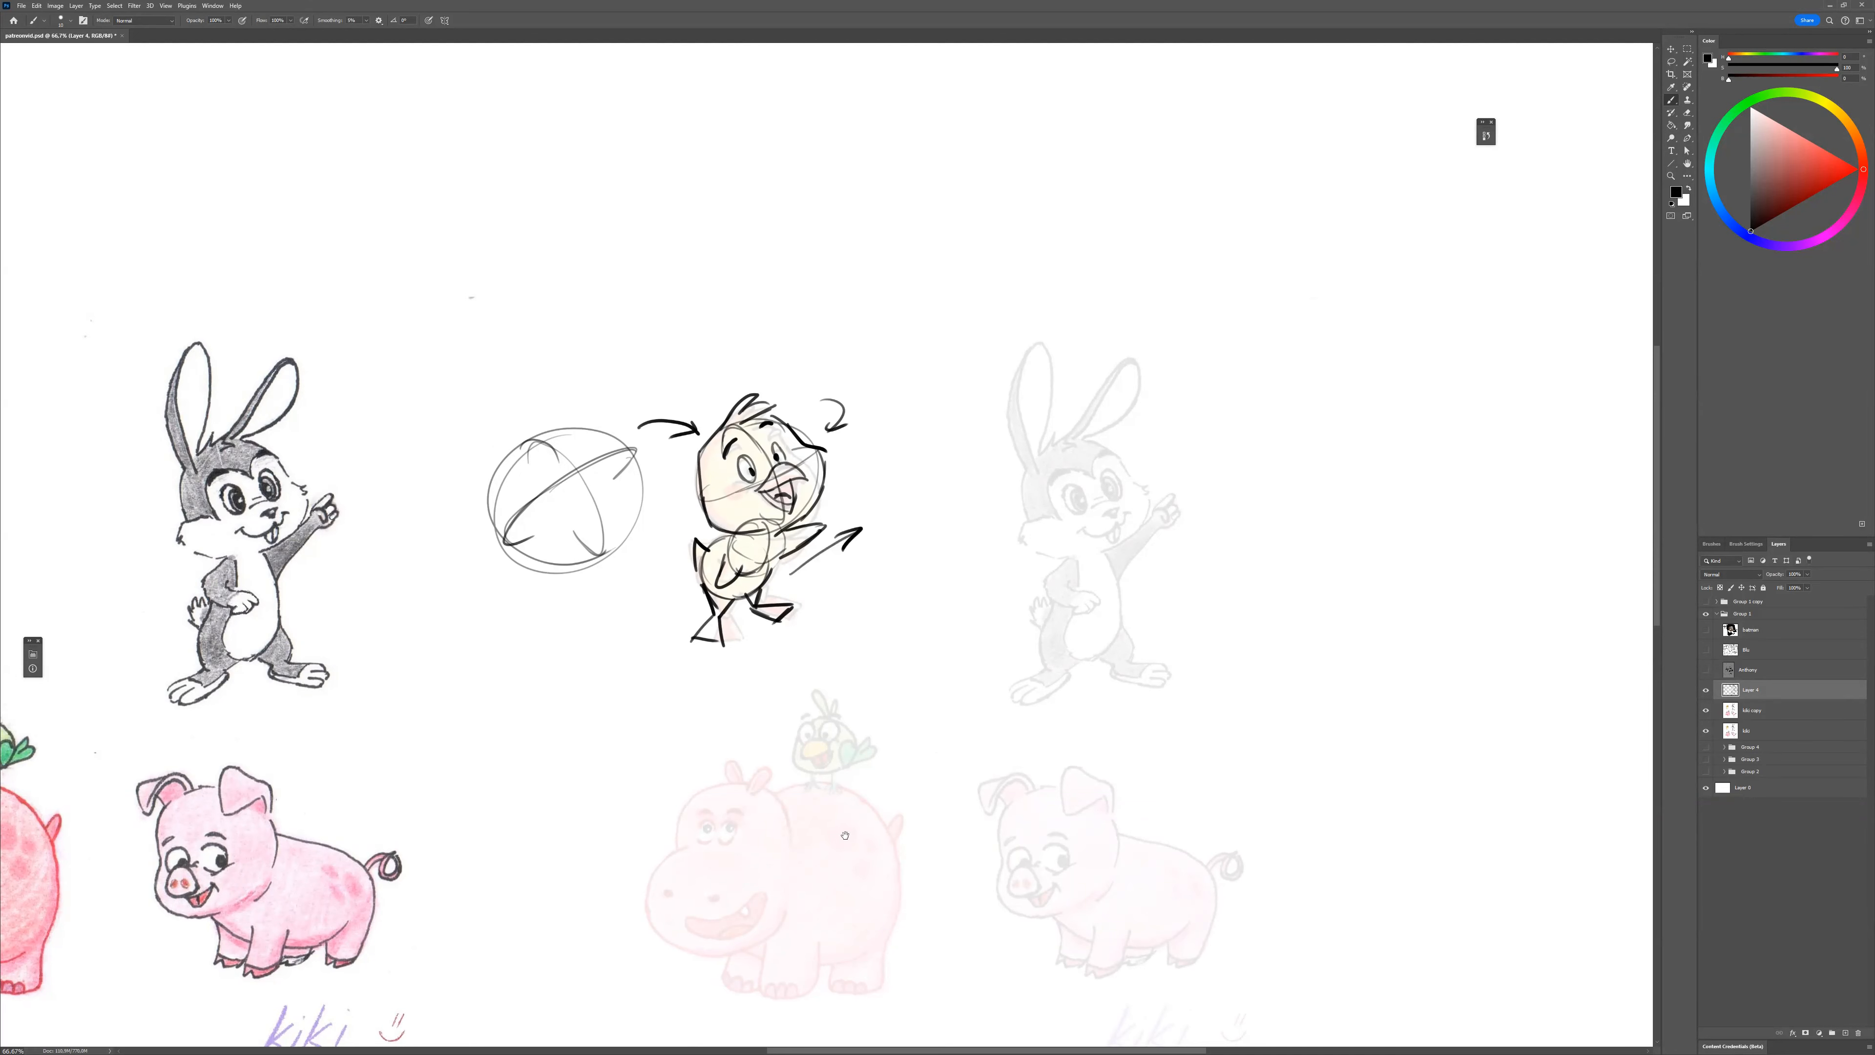
drag(845, 836, 1050, 828)
drag(794, 825, 900, 810)
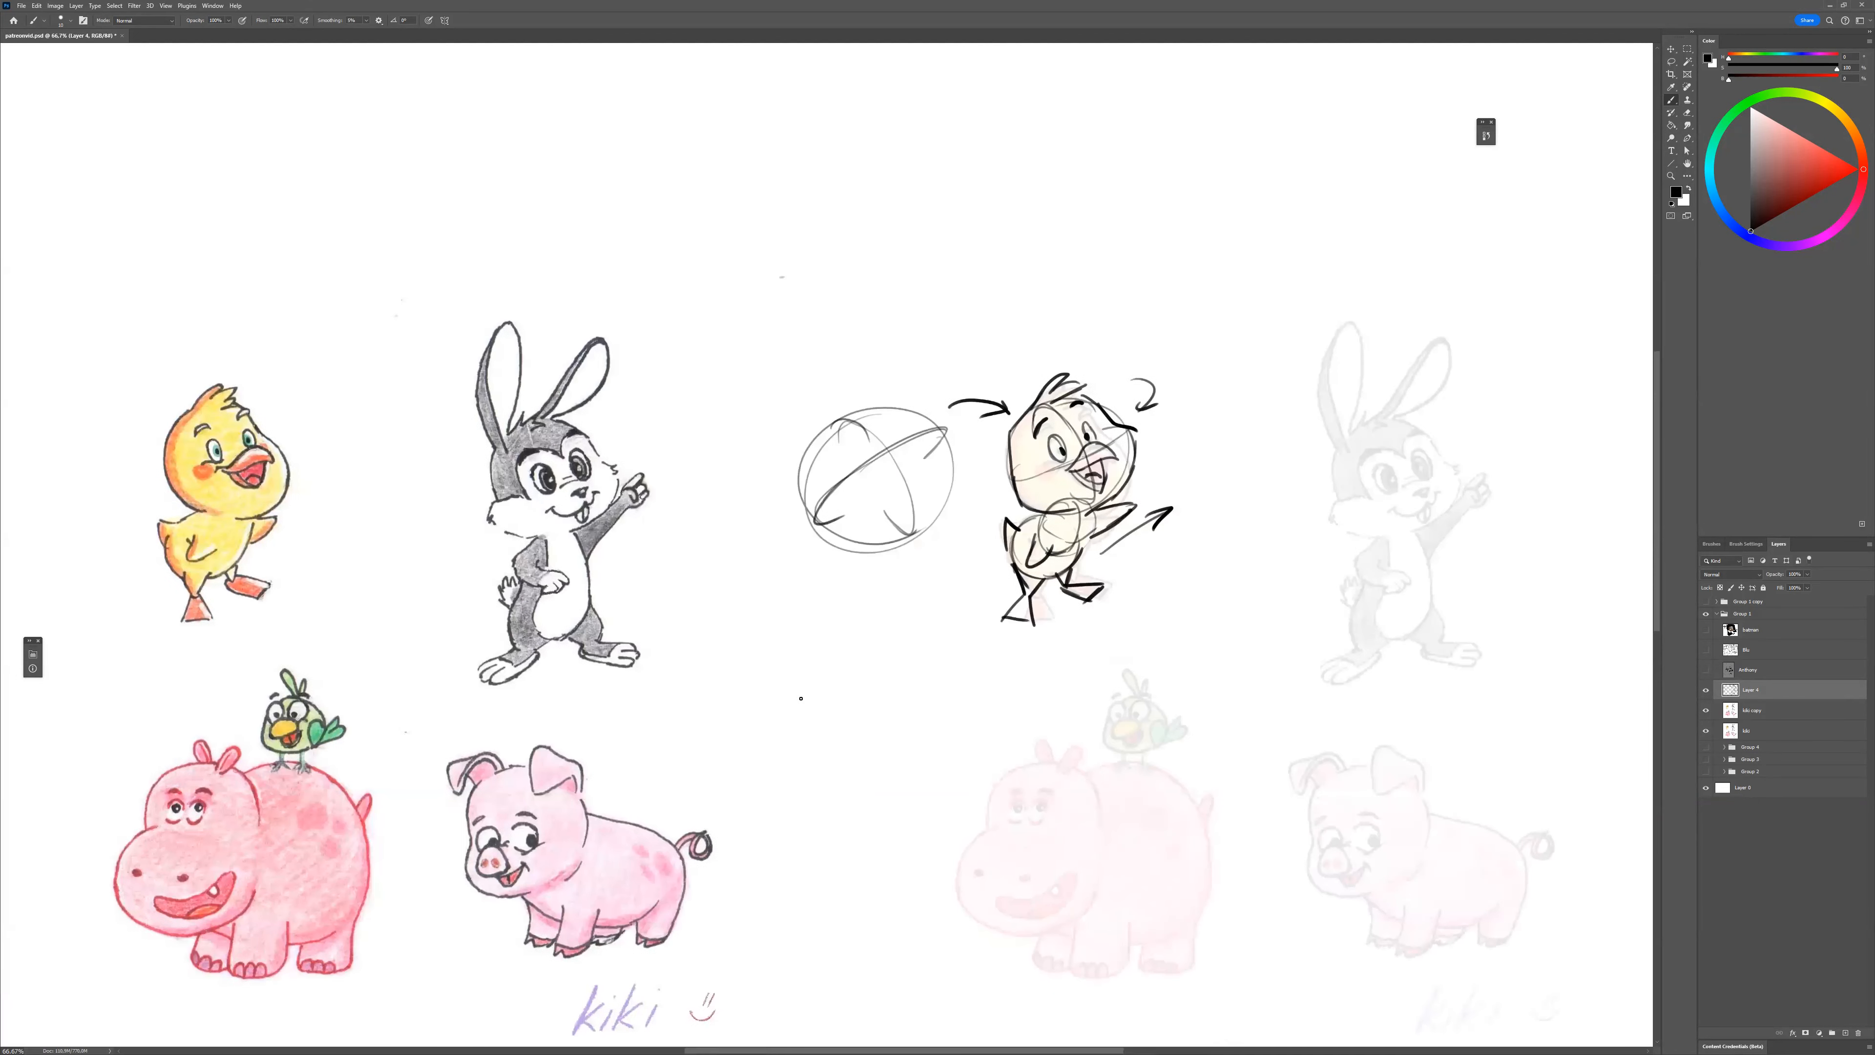
Draw an S-shaped flow curve below the duck, with an arrow leading to a round construction ball.
drag(1082, 546, 736, 581)
drag(803, 766, 871, 840)
mouse_move(522, 691)
mouse_down()
mouse_move(611, 550)
mouse_move(480, 758)
mouse_up()
mouse_move(595, 656)
mouse_down()
mouse_move(647, 678)
mouse_move(627, 676)
mouse_up()
mouse_move(768, 681)
mouse_down()
mouse_move(772, 590)
mouse_move(698, 690)
mouse_move(801, 636)
mouse_move(731, 600)
mouse_up()
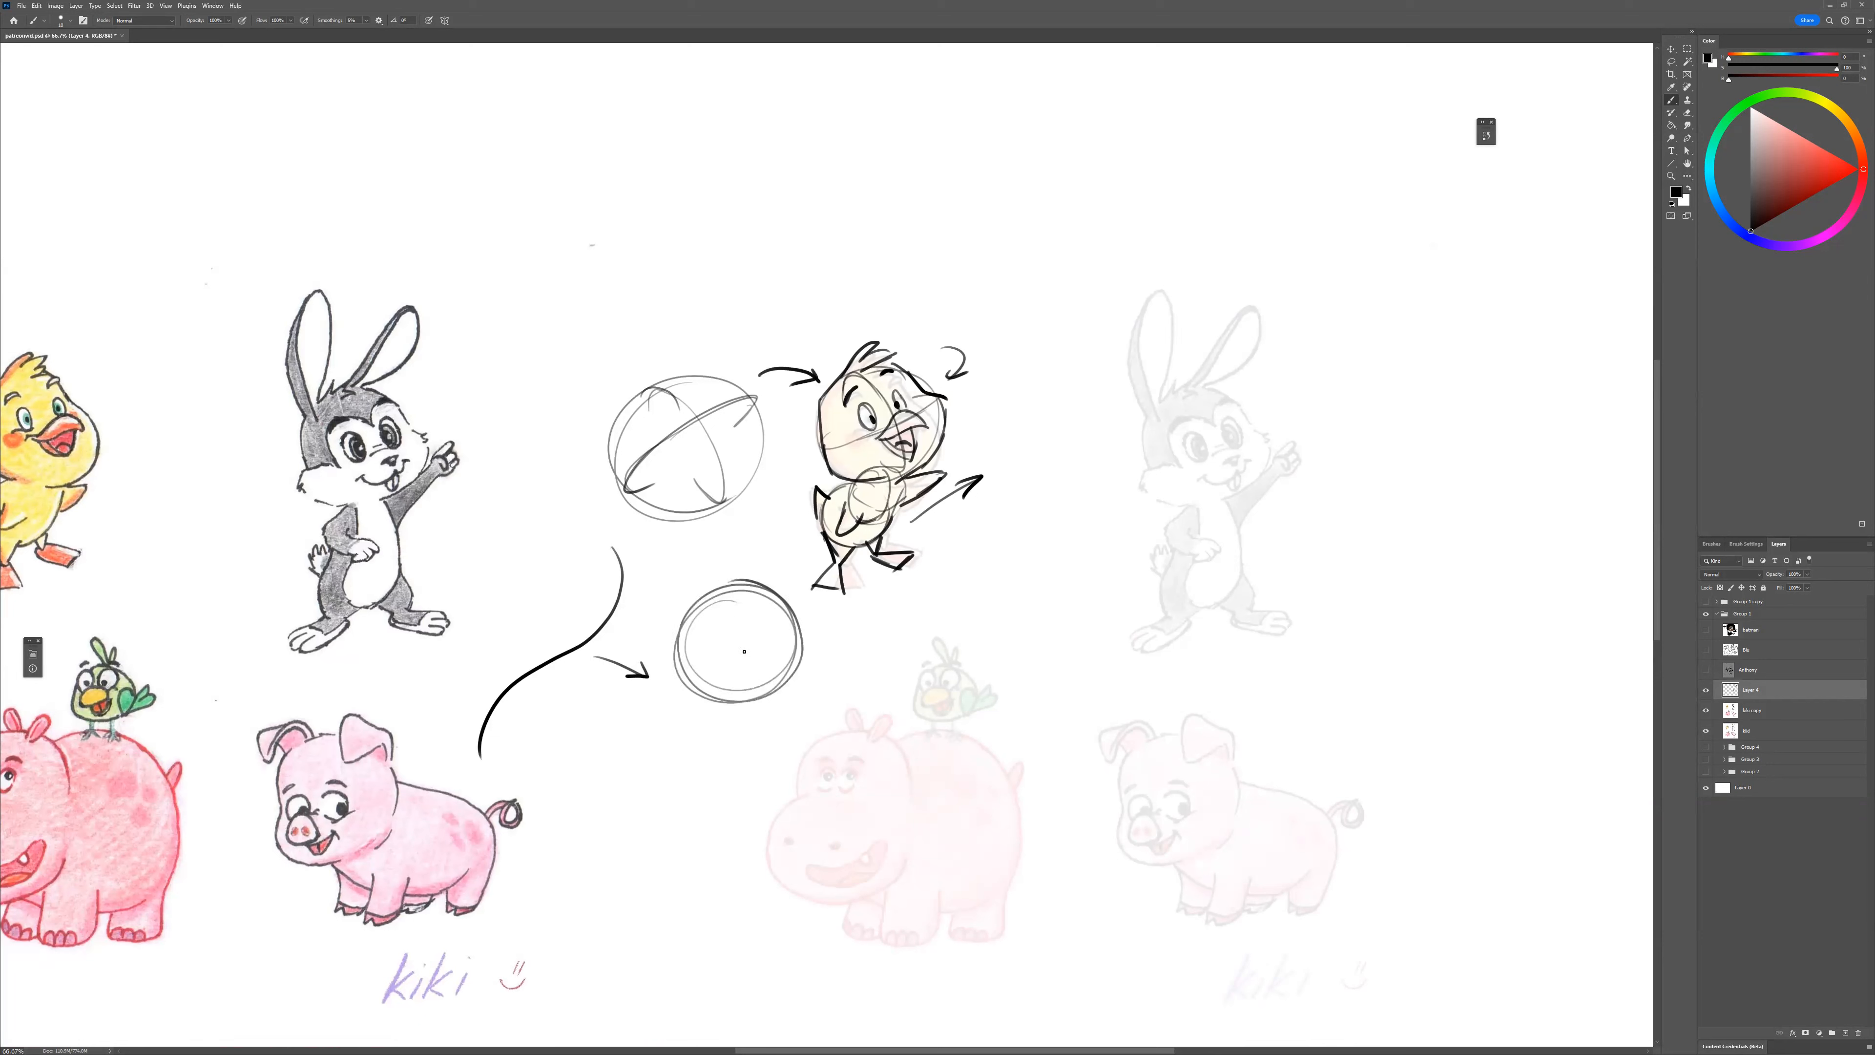
Wrap contour guide lines around the ball and sketch a smaller ball stacked on a larger one beneath it.
mouse_move(737, 599)
mouse_down()
mouse_move(757, 624)
mouse_move(731, 698)
mouse_move(725, 651)
mouse_up()
drag(680, 627, 796, 656)
mouse_move(679, 710)
mouse_down()
mouse_move(663, 755)
mouse_move(699, 736)
mouse_move(657, 747)
mouse_move(686, 828)
mouse_up()
drag(675, 759, 613, 847)
drag(601, 775, 704, 812)
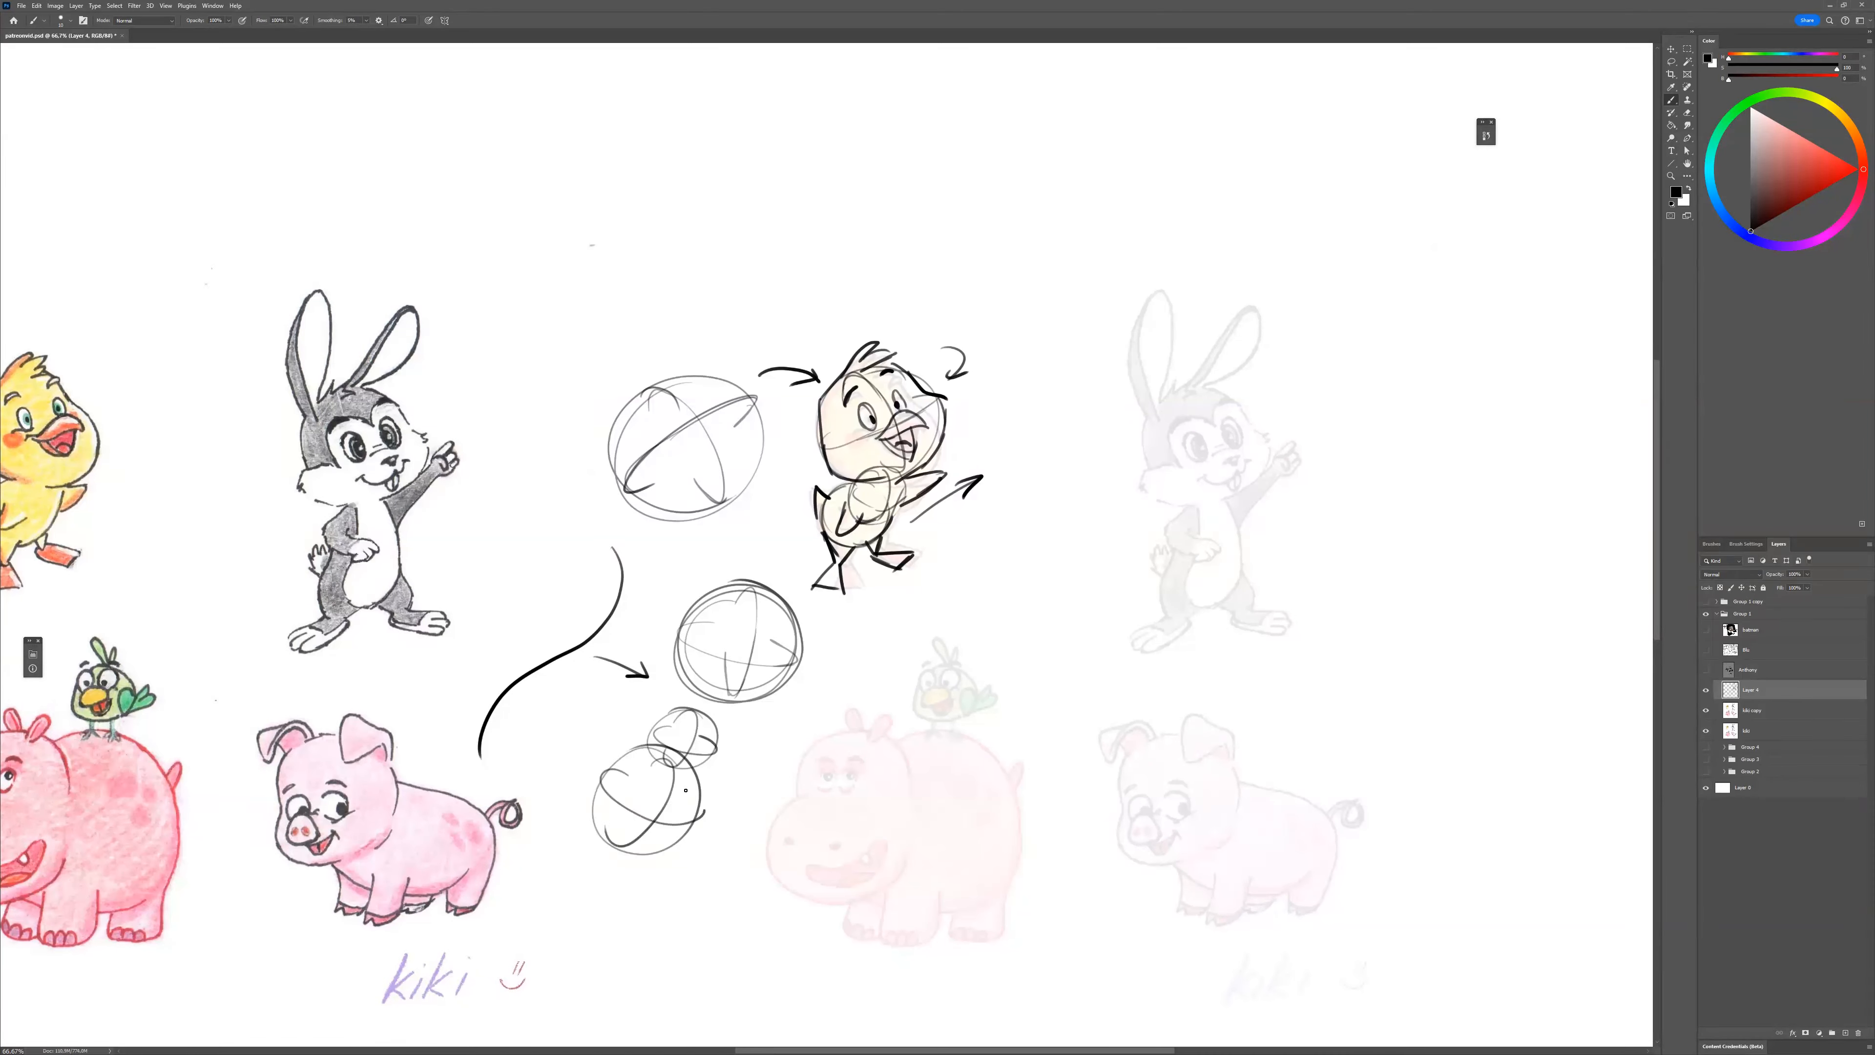
Label the S-curve "Flow" and the contoured balls "construction" in handwriting.
drag(492, 598, 493, 632)
drag(494, 599, 522, 597)
drag(496, 614, 520, 617)
drag(535, 601, 560, 594)
mouse_move(743, 712)
mouse_down()
mouse_move(732, 726)
mouse_move(799, 718)
mouse_up()
drag(795, 708, 855, 701)
mouse_move(869, 666)
mouse_down()
mouse_move(862, 706)
mouse_move(892, 687)
mouse_move(904, 705)
mouse_up()
drag(877, 886, 708, 882)
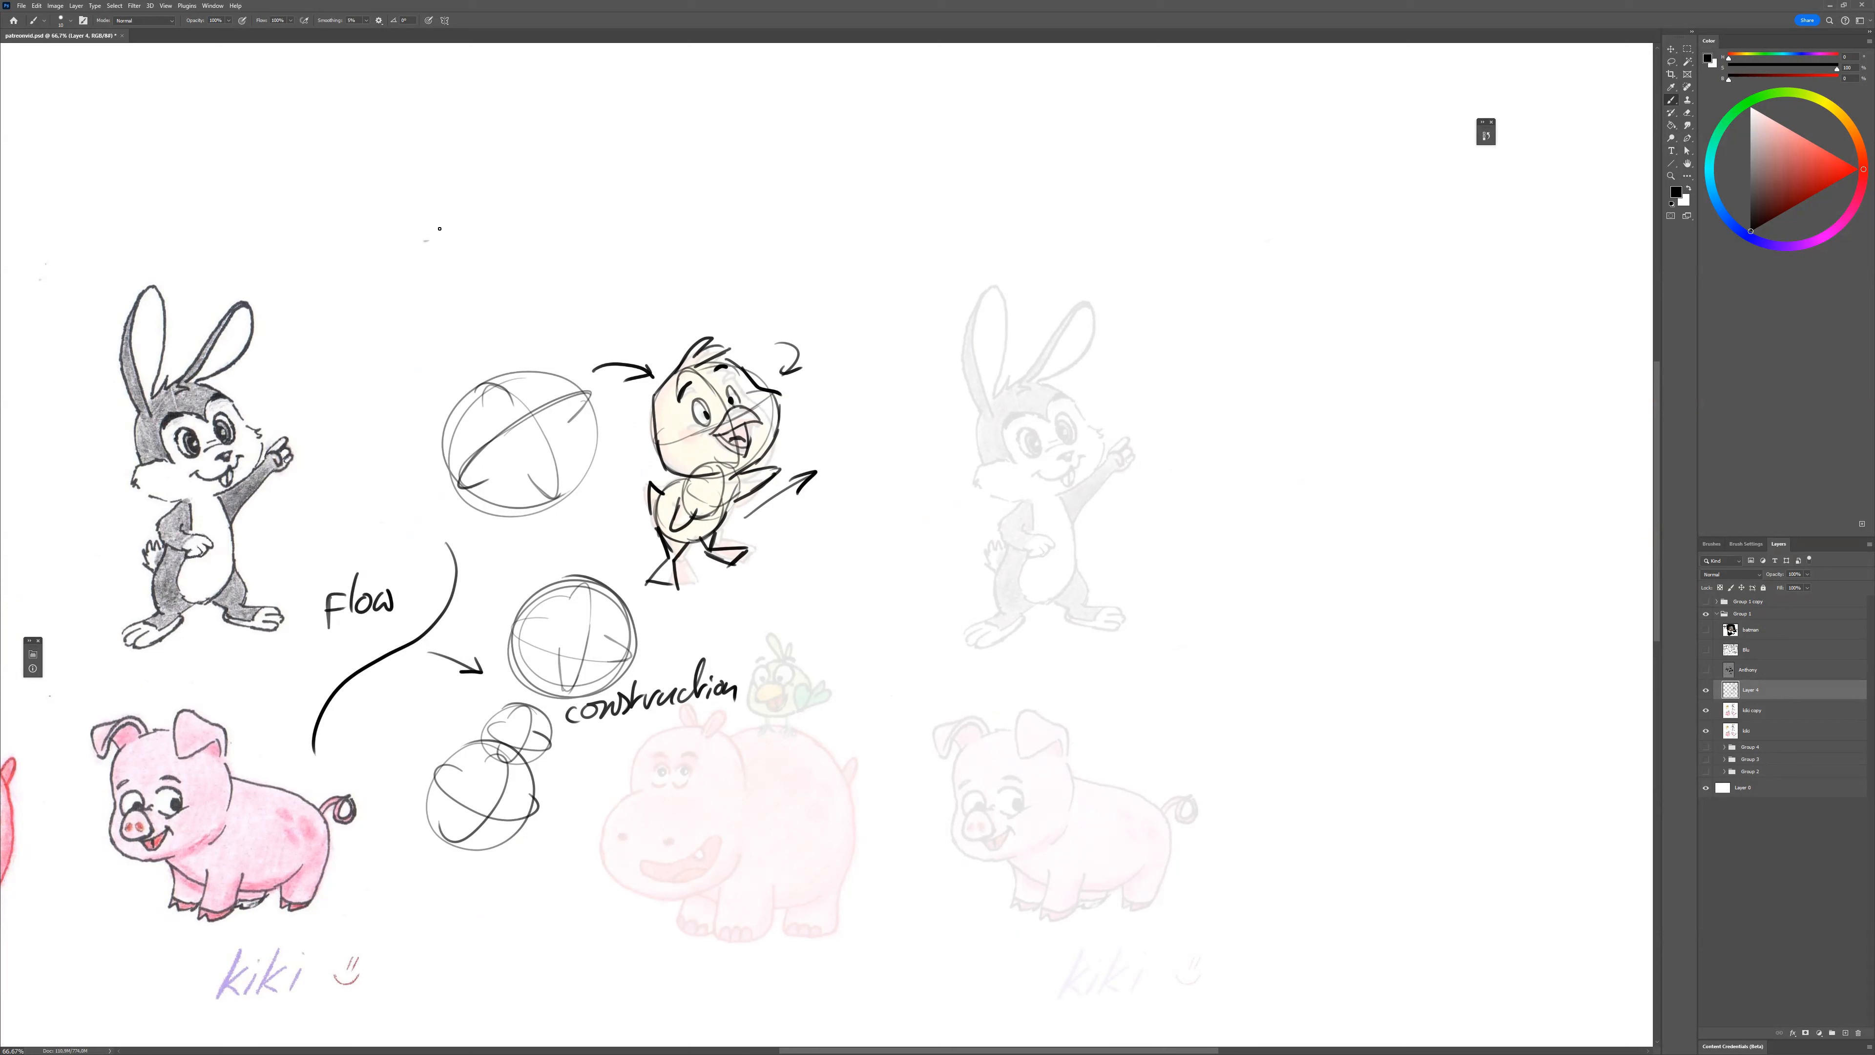
Handwrite the notes "no construction = feels weak" and "no flow = feels stif" above the duck study.
drag(444, 221, 455, 236)
mouse_move(476, 214)
mouse_down()
mouse_move(462, 224)
mouse_move(744, 188)
mouse_up()
click(665, 187)
mouse_move(726, 197)
mouse_down()
mouse_move(769, 216)
mouse_move(821, 177)
mouse_move(819, 198)
mouse_up()
mouse_move(843, 178)
mouse_down()
mouse_move(832, 193)
mouse_move(960, 181)
mouse_up()
mouse_move(450, 271)
mouse_down()
mouse_move(532, 288)
mouse_move(552, 262)
mouse_up()
mouse_move(560, 238)
mouse_down()
mouse_move(558, 272)
mouse_move(673, 241)
mouse_move(699, 273)
mouse_move(757, 215)
mouse_move(760, 250)
mouse_up()
drag(767, 226, 784, 246)
drag(818, 221, 821, 237)
mouse_move(831, 209)
mouse_down()
mouse_move(833, 236)
mouse_move(869, 231)
mouse_up()
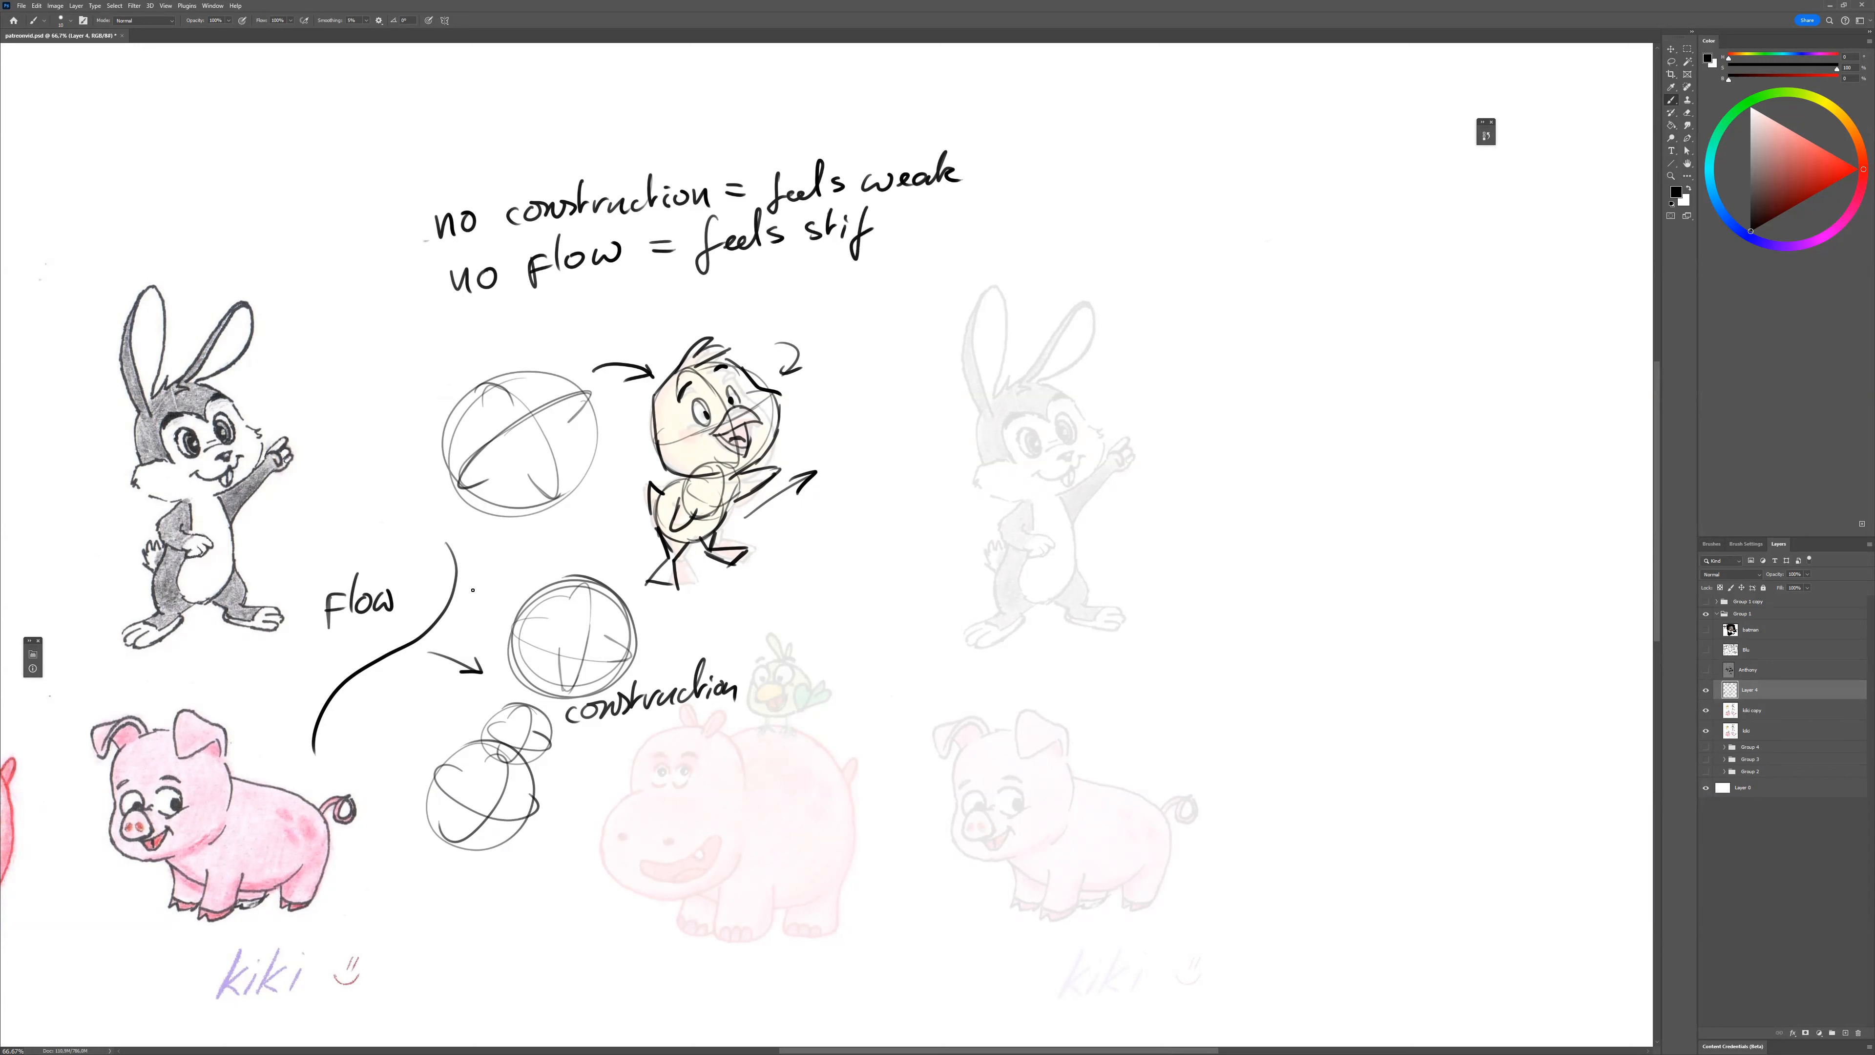
Draw a curved gesture line through the faded rabbit and a circle for its head.
mouse_move(445, 531)
mouse_down()
mouse_move(454, 582)
mouse_move(398, 649)
mouse_up()
scroll(1108, 612, right, 3)
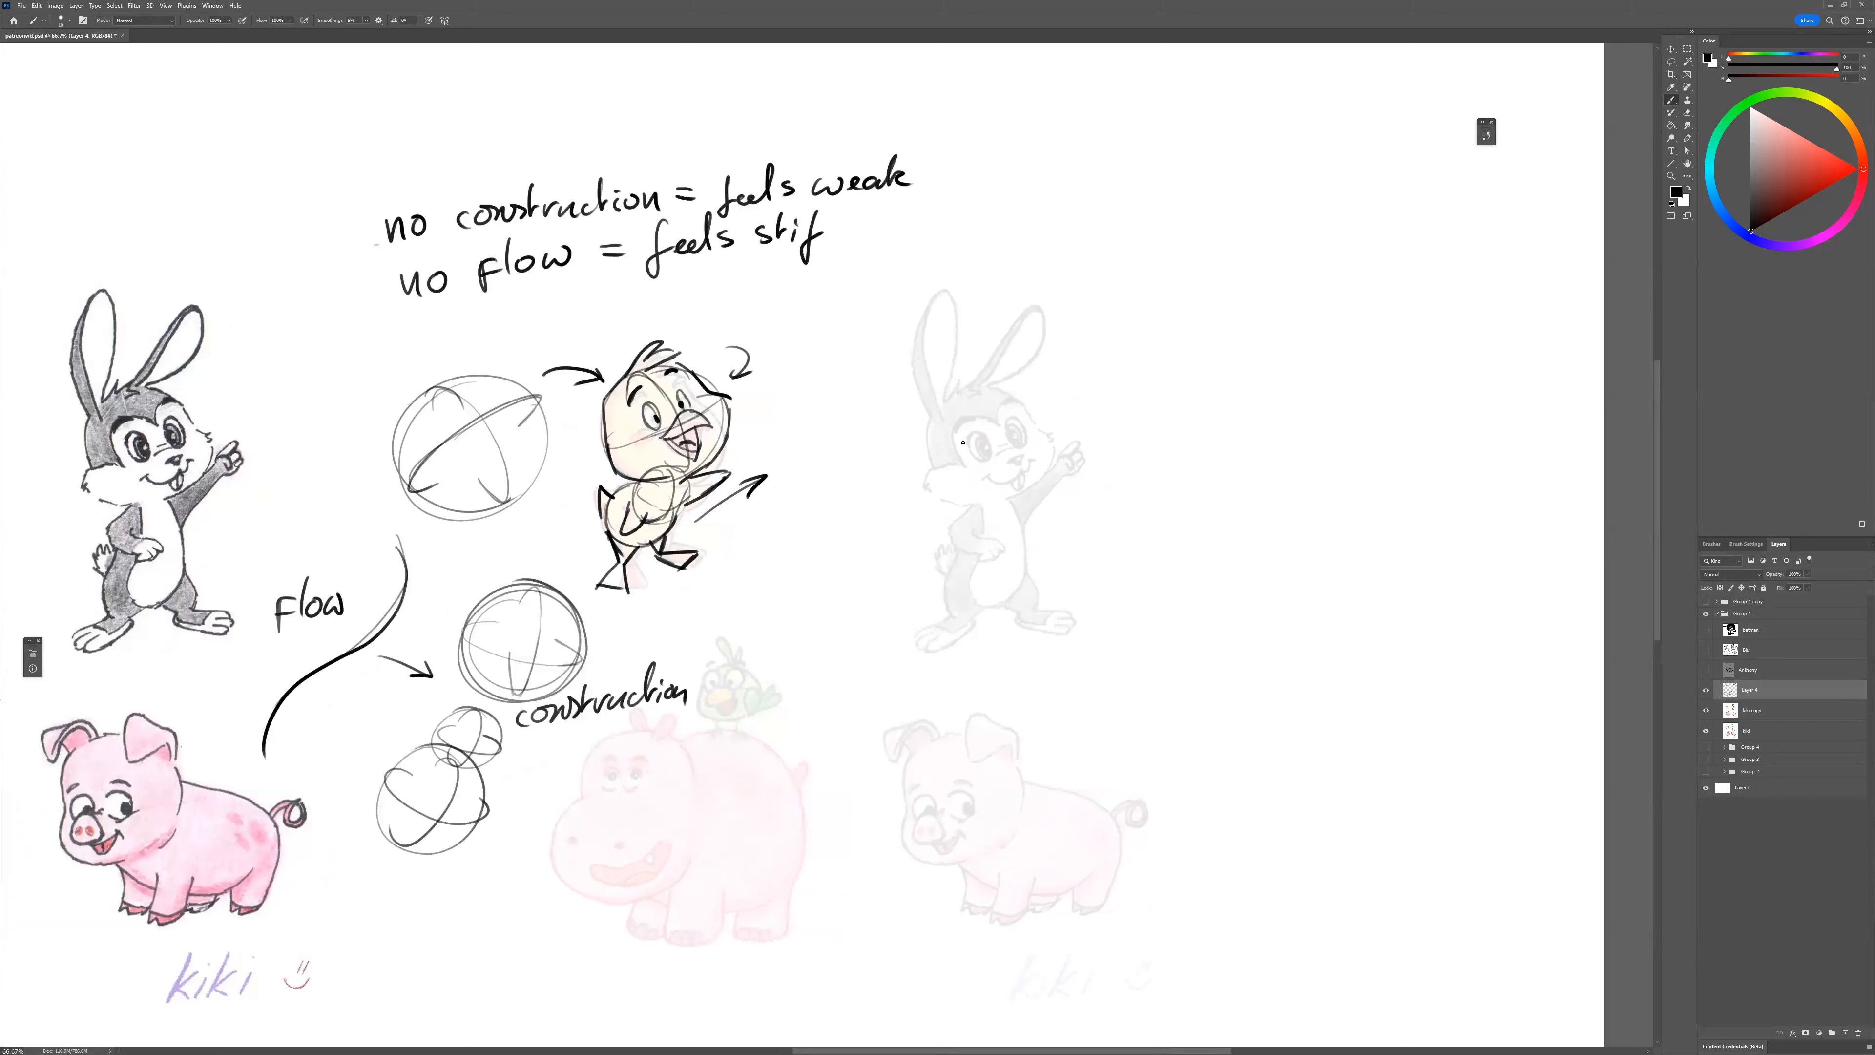
mouse_move(923, 267)
mouse_down()
mouse_move(958, 604)
mouse_move(942, 661)
mouse_up()
mouse_move(952, 399)
mouse_down()
mouse_move(878, 462)
mouse_move(968, 487)
mouse_move(944, 399)
mouse_move(883, 480)
mouse_move(969, 489)
mouse_move(933, 408)
mouse_up()
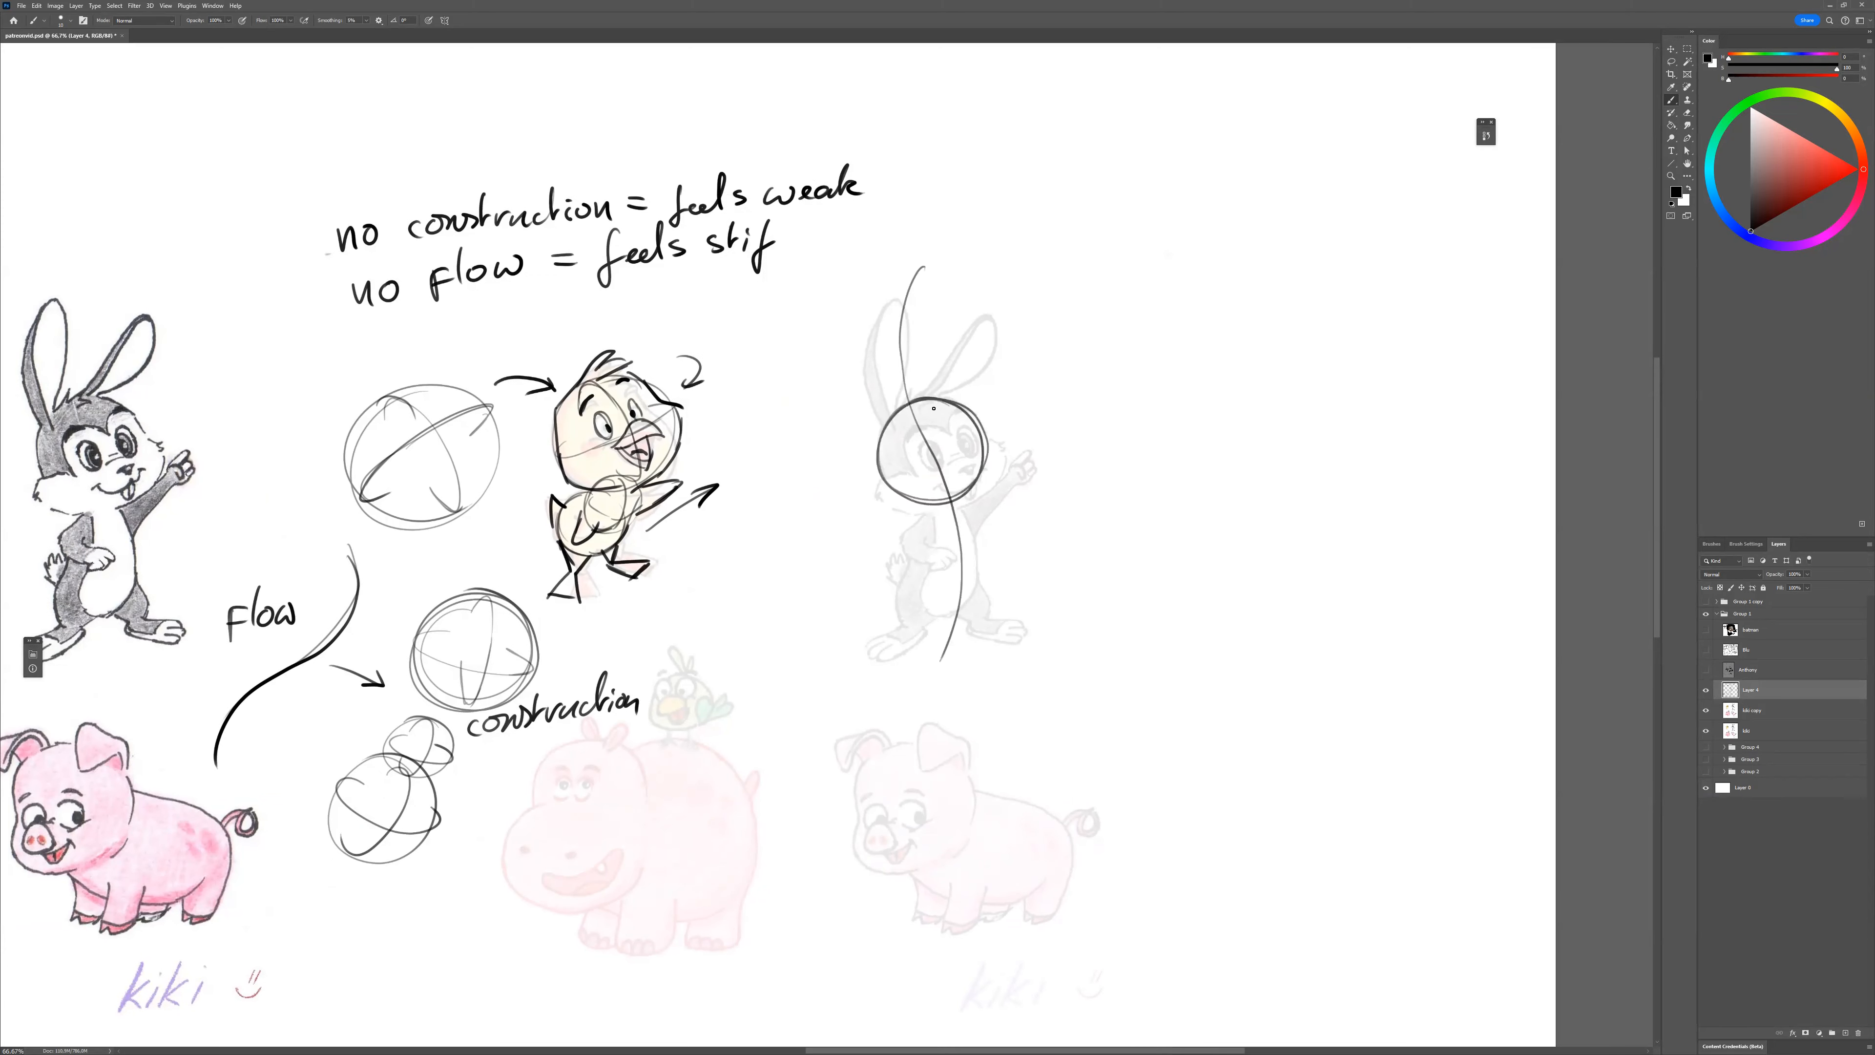
Build the rabbit's body from two stacked balls, then add its legs, bent arm, pointing arm and a directional arrow.
mouse_move(953, 505)
mouse_down()
mouse_move(948, 556)
mouse_move(927, 524)
mouse_move(919, 600)
mouse_move(909, 575)
mouse_move(970, 593)
mouse_move(924, 610)
mouse_move(922, 548)
mouse_move(980, 562)
mouse_move(892, 610)
mouse_move(910, 658)
mouse_move(849, 699)
mouse_up()
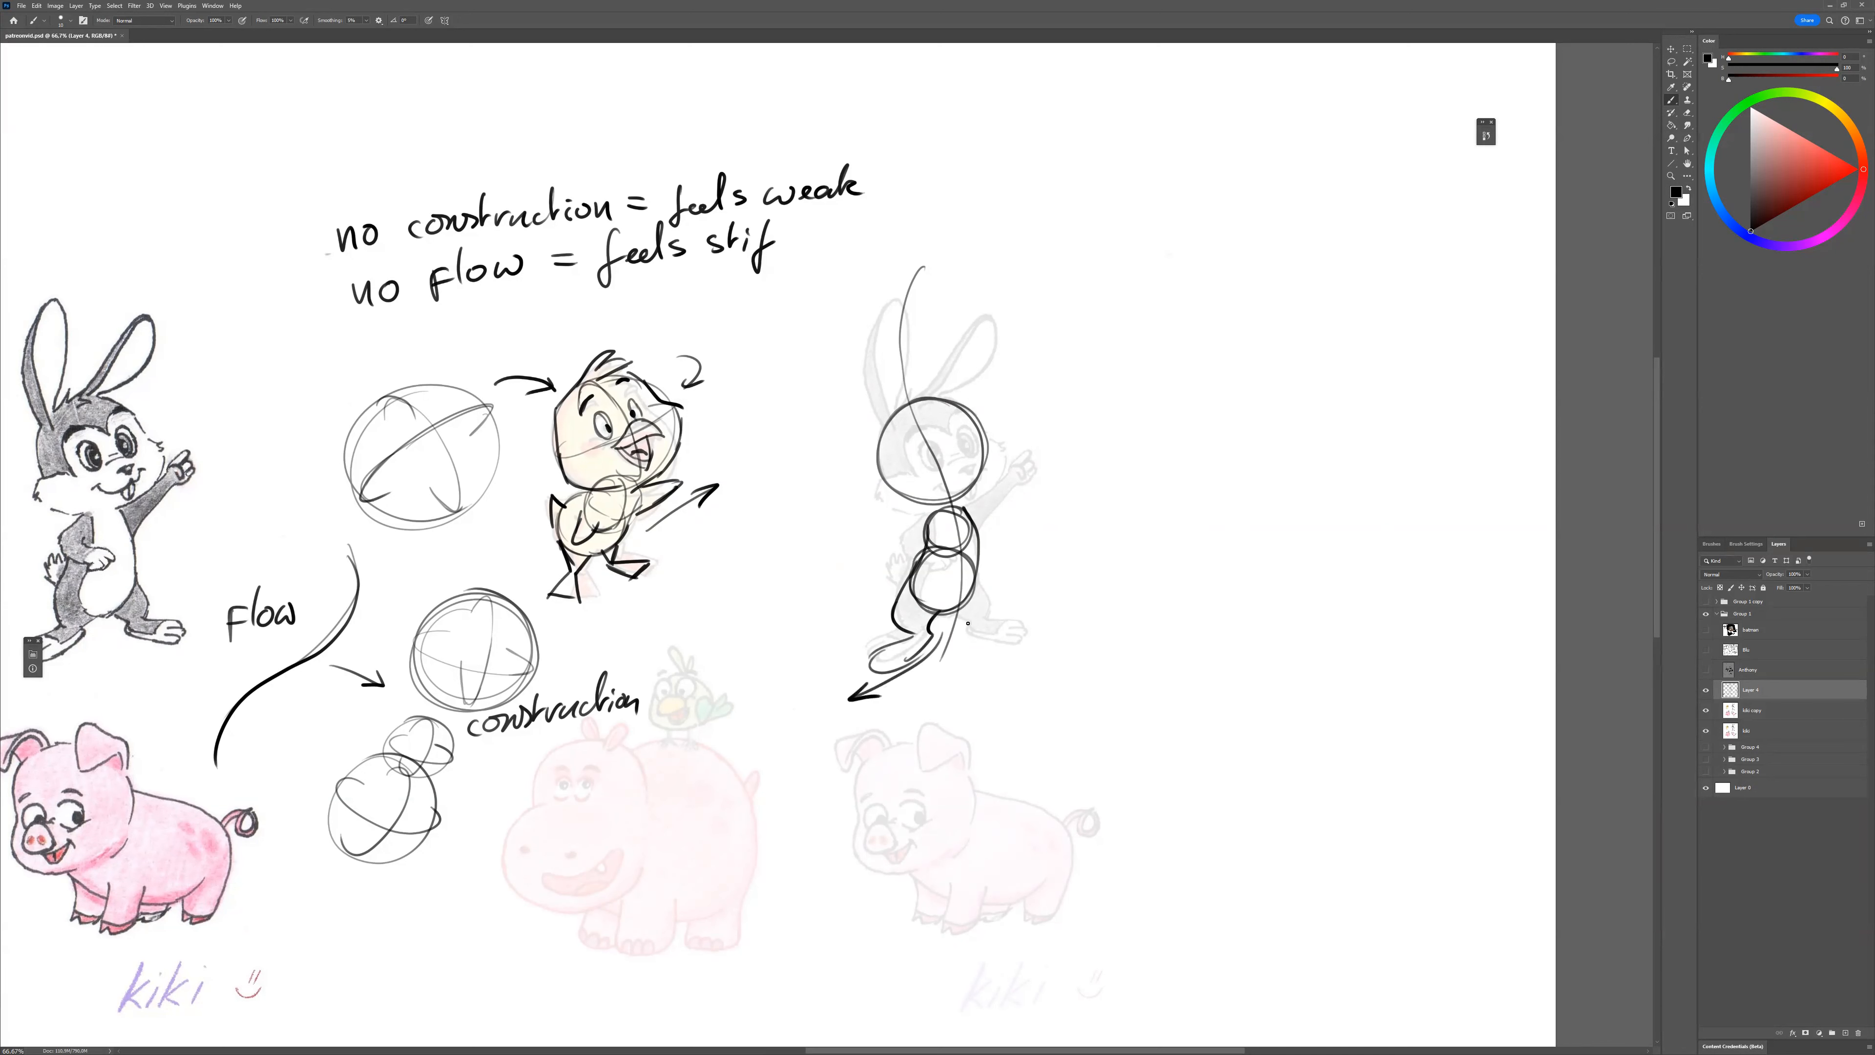
mouse_move(961, 616)
mouse_down()
mouse_move(1006, 649)
mouse_move(981, 570)
mouse_move(896, 552)
mouse_move(946, 563)
mouse_move(1030, 461)
mouse_move(963, 546)
mouse_up()
drag(1063, 628, 1145, 616)
mouse_move(457, 528)
mouse_down()
mouse_move(560, 509)
mouse_move(561, 491)
mouse_up()
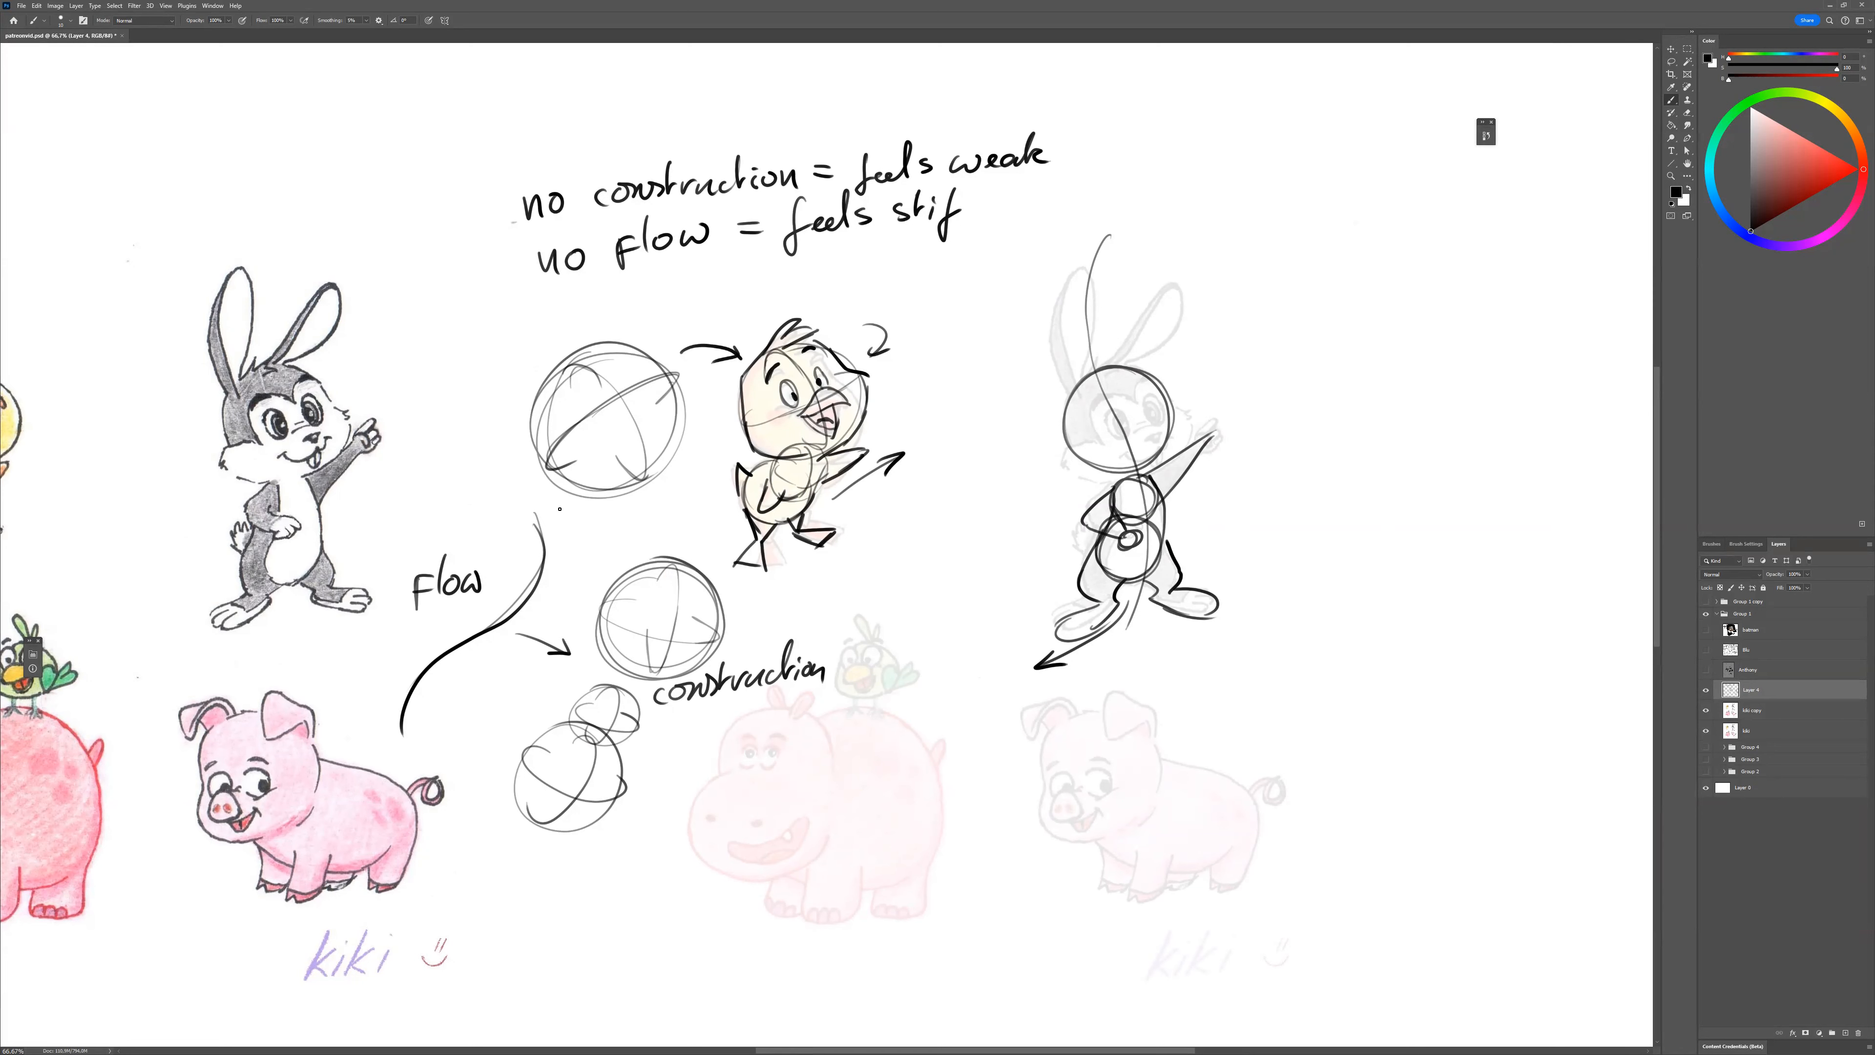
Construct the faded hippo's head from a contoured ball with eyes, ears and a large muzzle, plus a turning arrow.
drag(958, 758, 1041, 698)
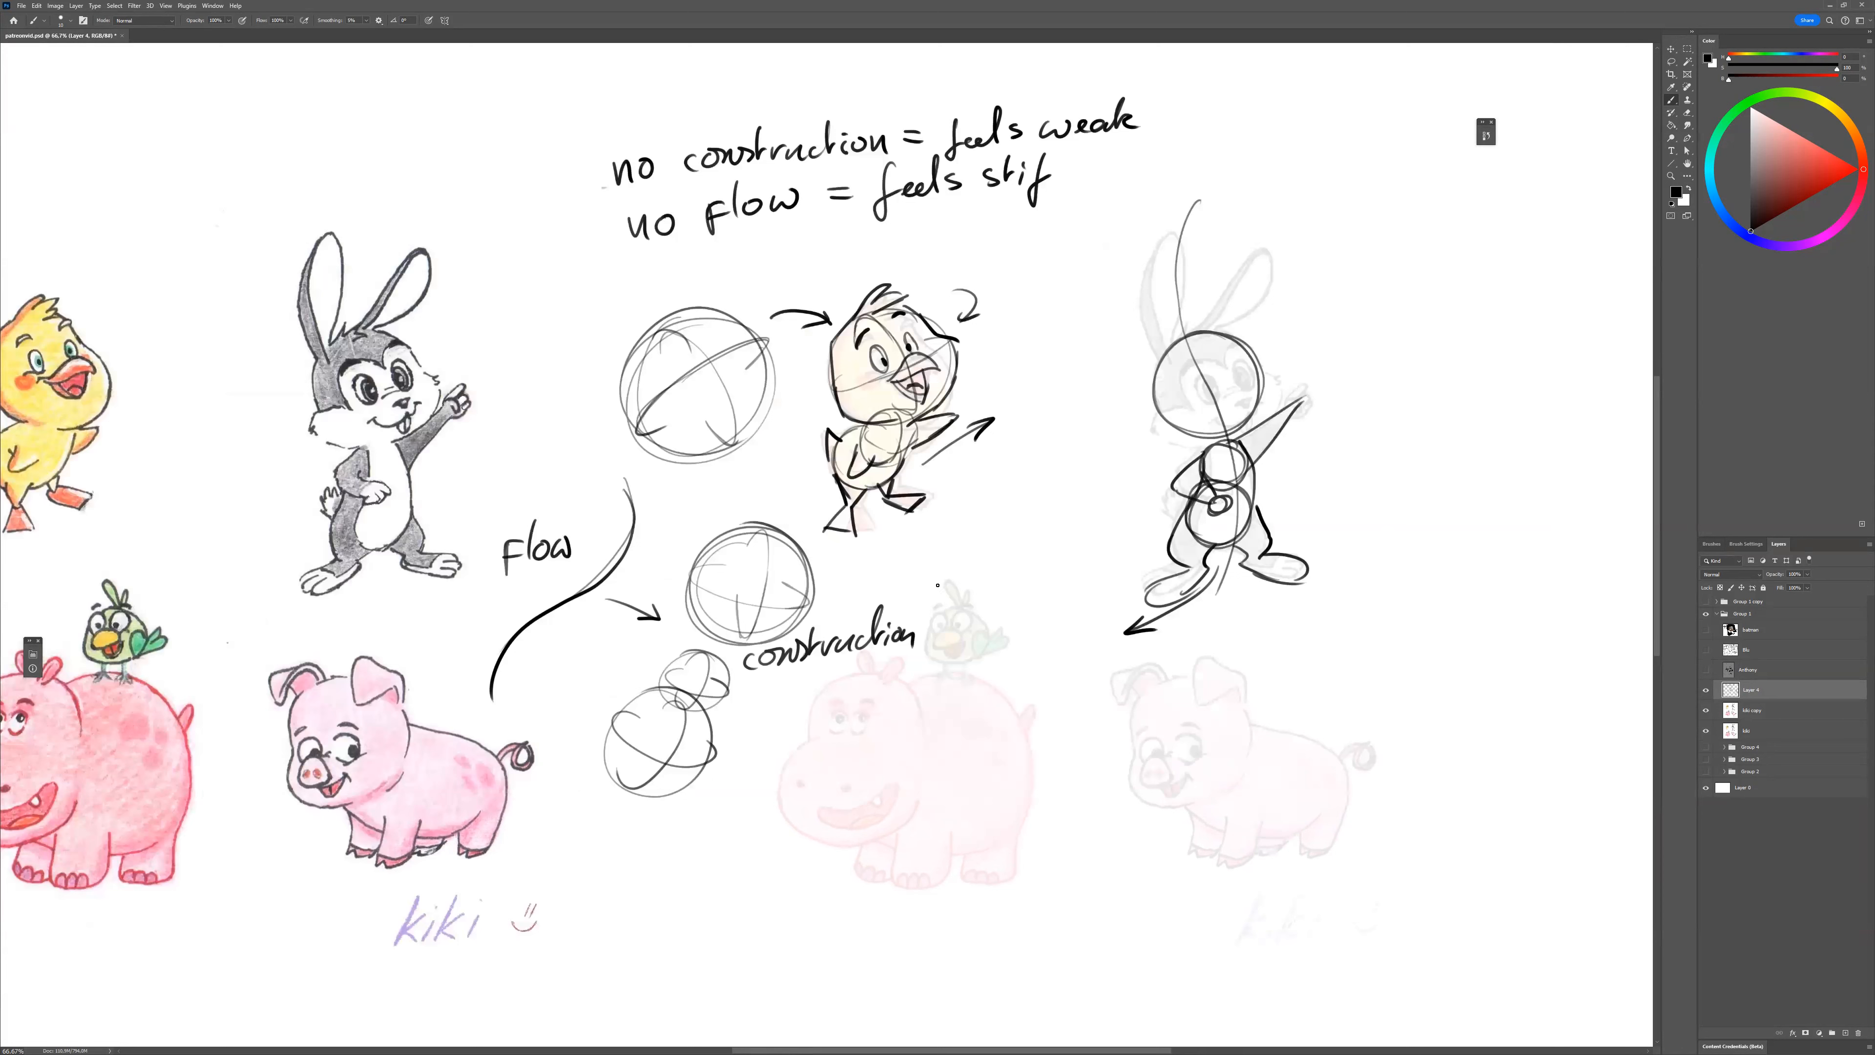
mouse_move(906, 678)
mouse_down()
mouse_move(803, 731)
mouse_move(910, 761)
mouse_move(856, 673)
mouse_move(900, 710)
mouse_move(841, 759)
mouse_move(862, 784)
mouse_up()
key(ctrl+z)
mouse_move(888, 680)
mouse_down()
mouse_move(871, 675)
mouse_move(841, 755)
mouse_move(885, 756)
mouse_move(923, 727)
mouse_move(834, 706)
mouse_move(770, 728)
mouse_up()
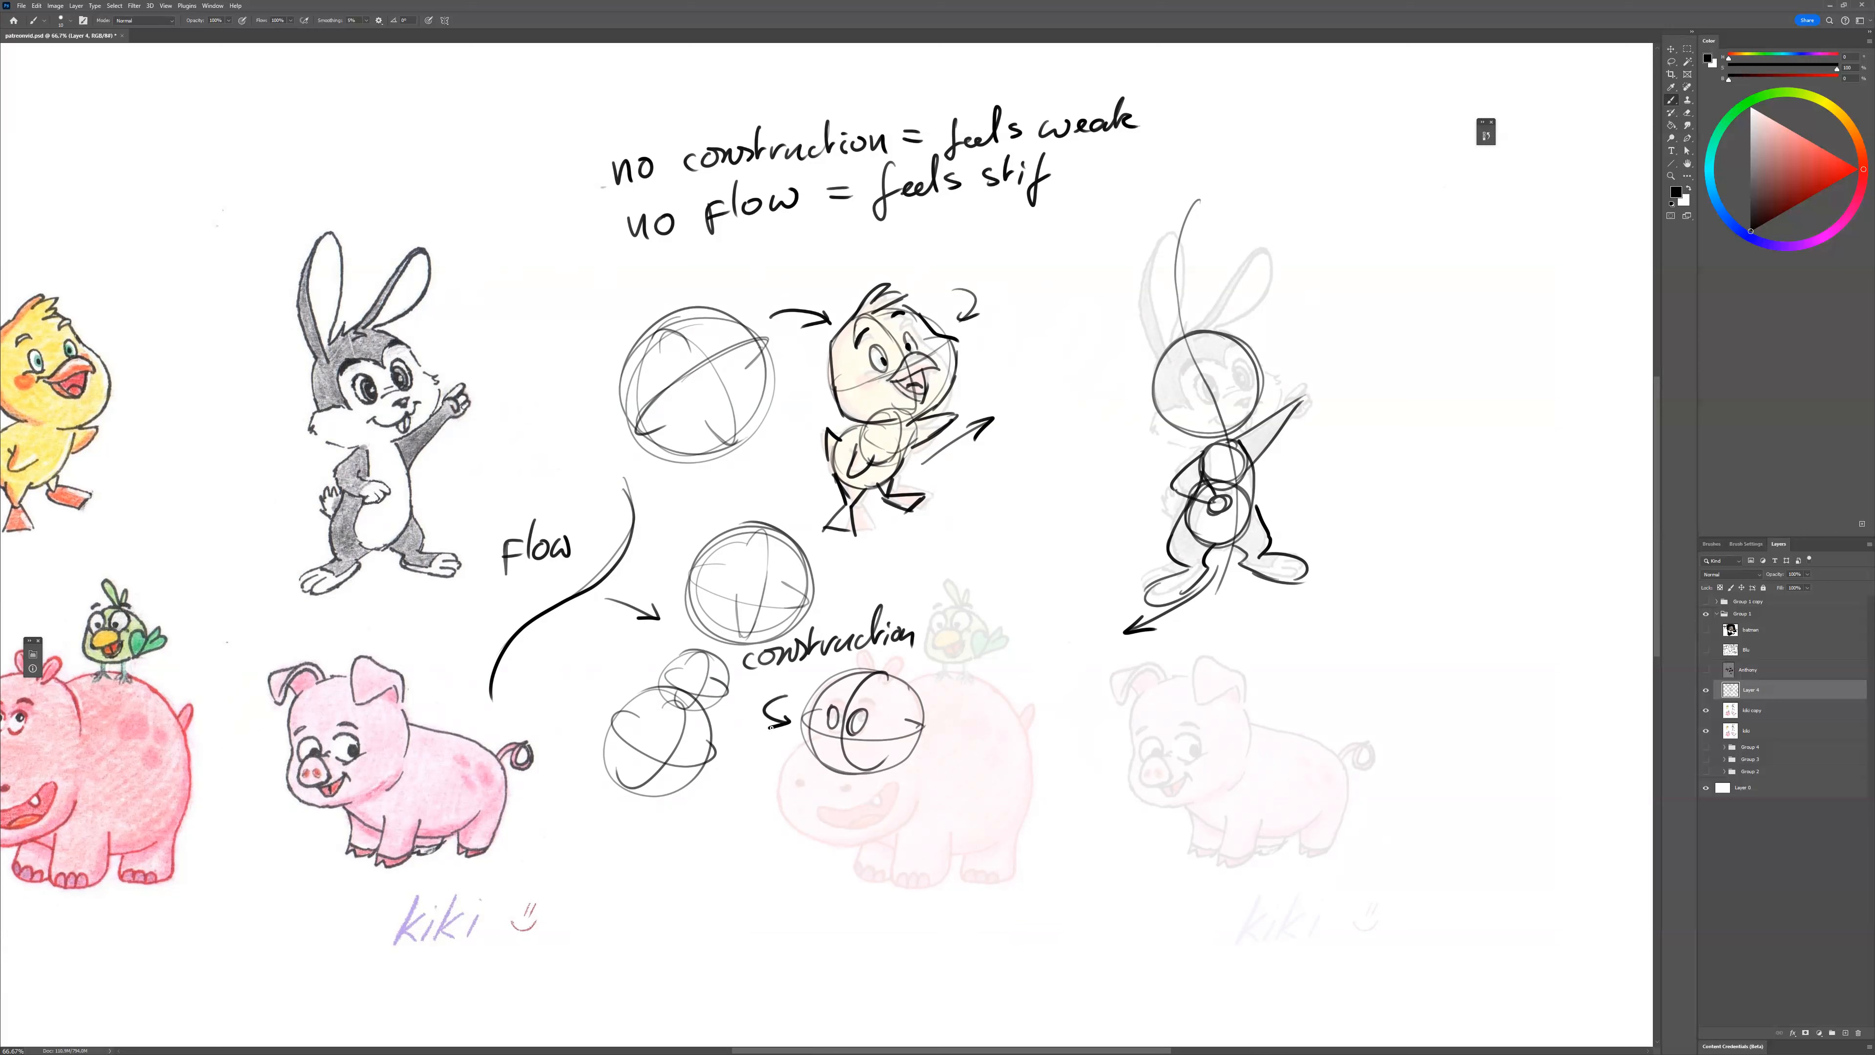
mouse_move(884, 675)
mouse_down()
mouse_move(904, 657)
mouse_move(888, 684)
mouse_move(875, 674)
mouse_up()
mouse_move(856, 742)
mouse_down()
mouse_move(788, 737)
mouse_move(803, 832)
mouse_move(881, 825)
mouse_move(919, 772)
mouse_up()
mouse_move(843, 852)
mouse_down()
mouse_move(911, 767)
mouse_move(839, 814)
mouse_move(781, 816)
mouse_up()
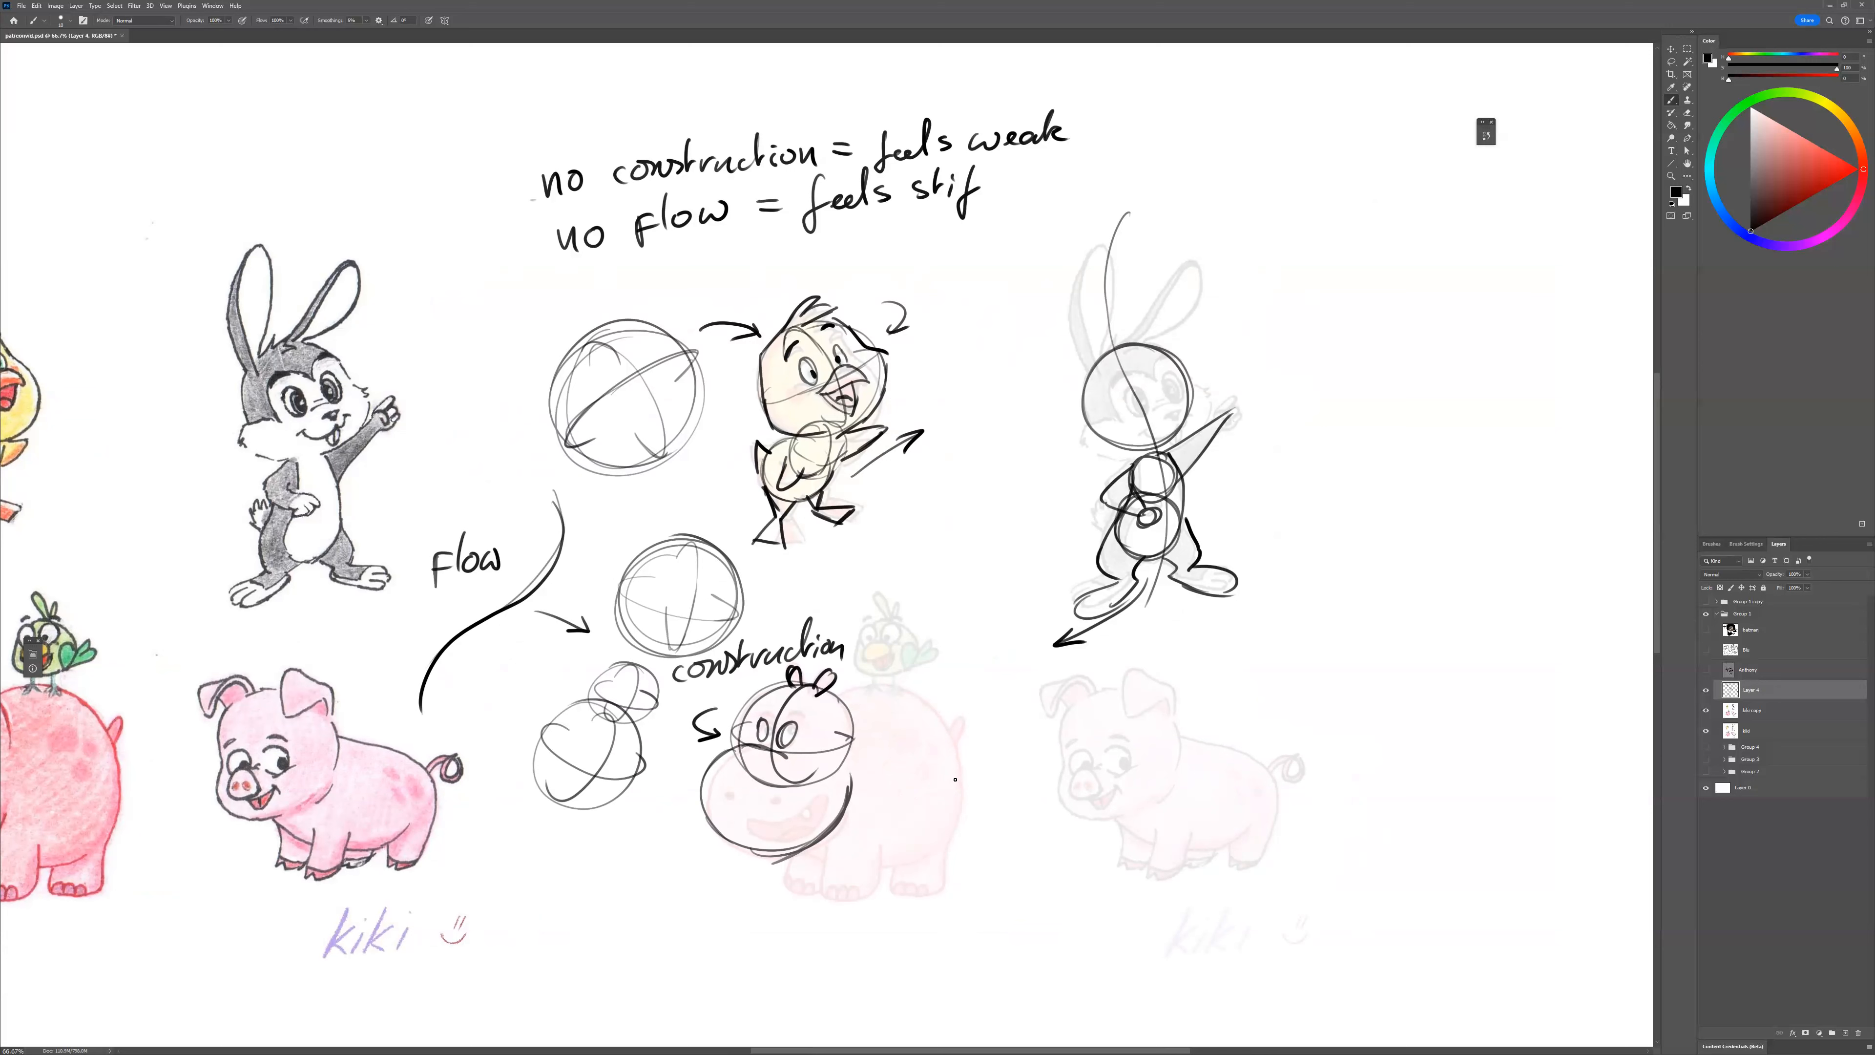
Handwrite the note "study toy" below the stacked construction balls.
mouse_move(527, 850)
mouse_down()
mouse_move(590, 841)
mouse_move(609, 860)
mouse_move(550, 917)
mouse_up()
drag(550, 900, 561, 894)
drag(579, 894, 605, 902)
drag(618, 883, 596, 931)
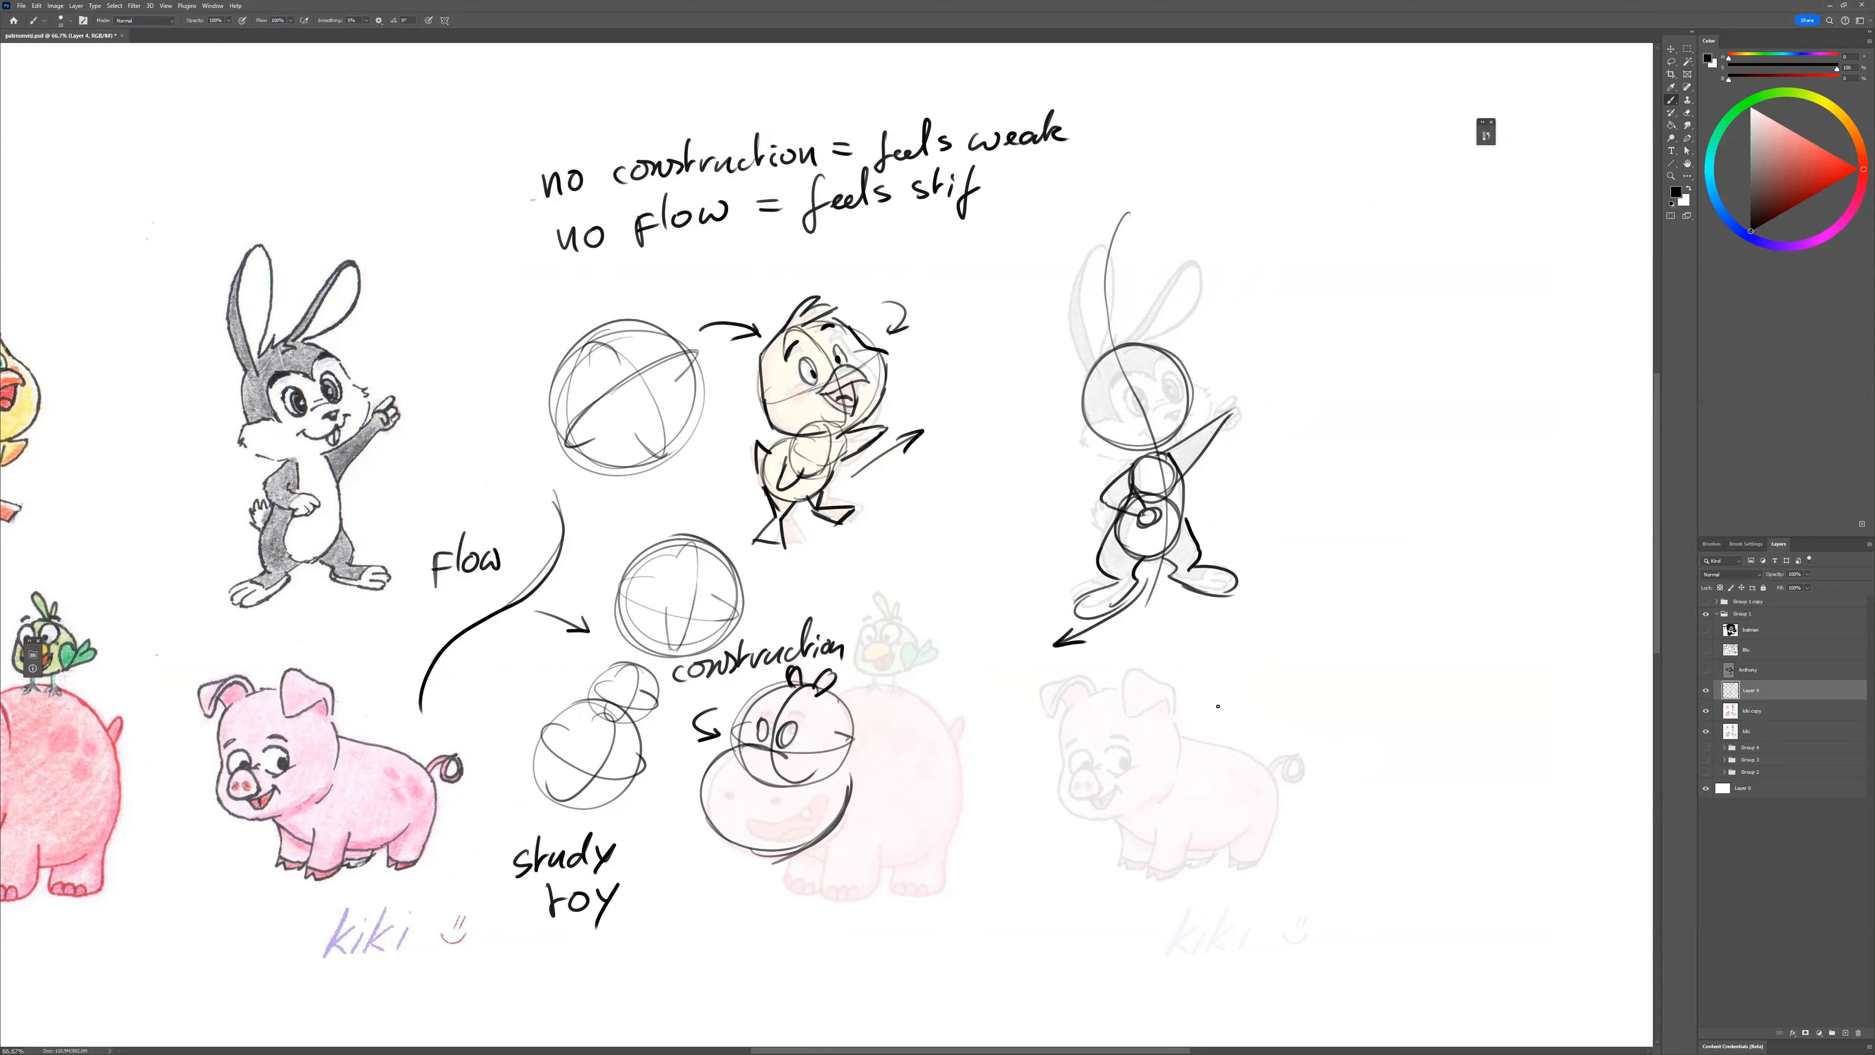
Construct the faded pig's head with guide lines, ears, eyes and snout, and block in its body with circles.
scroll(1218, 706, left, 2)
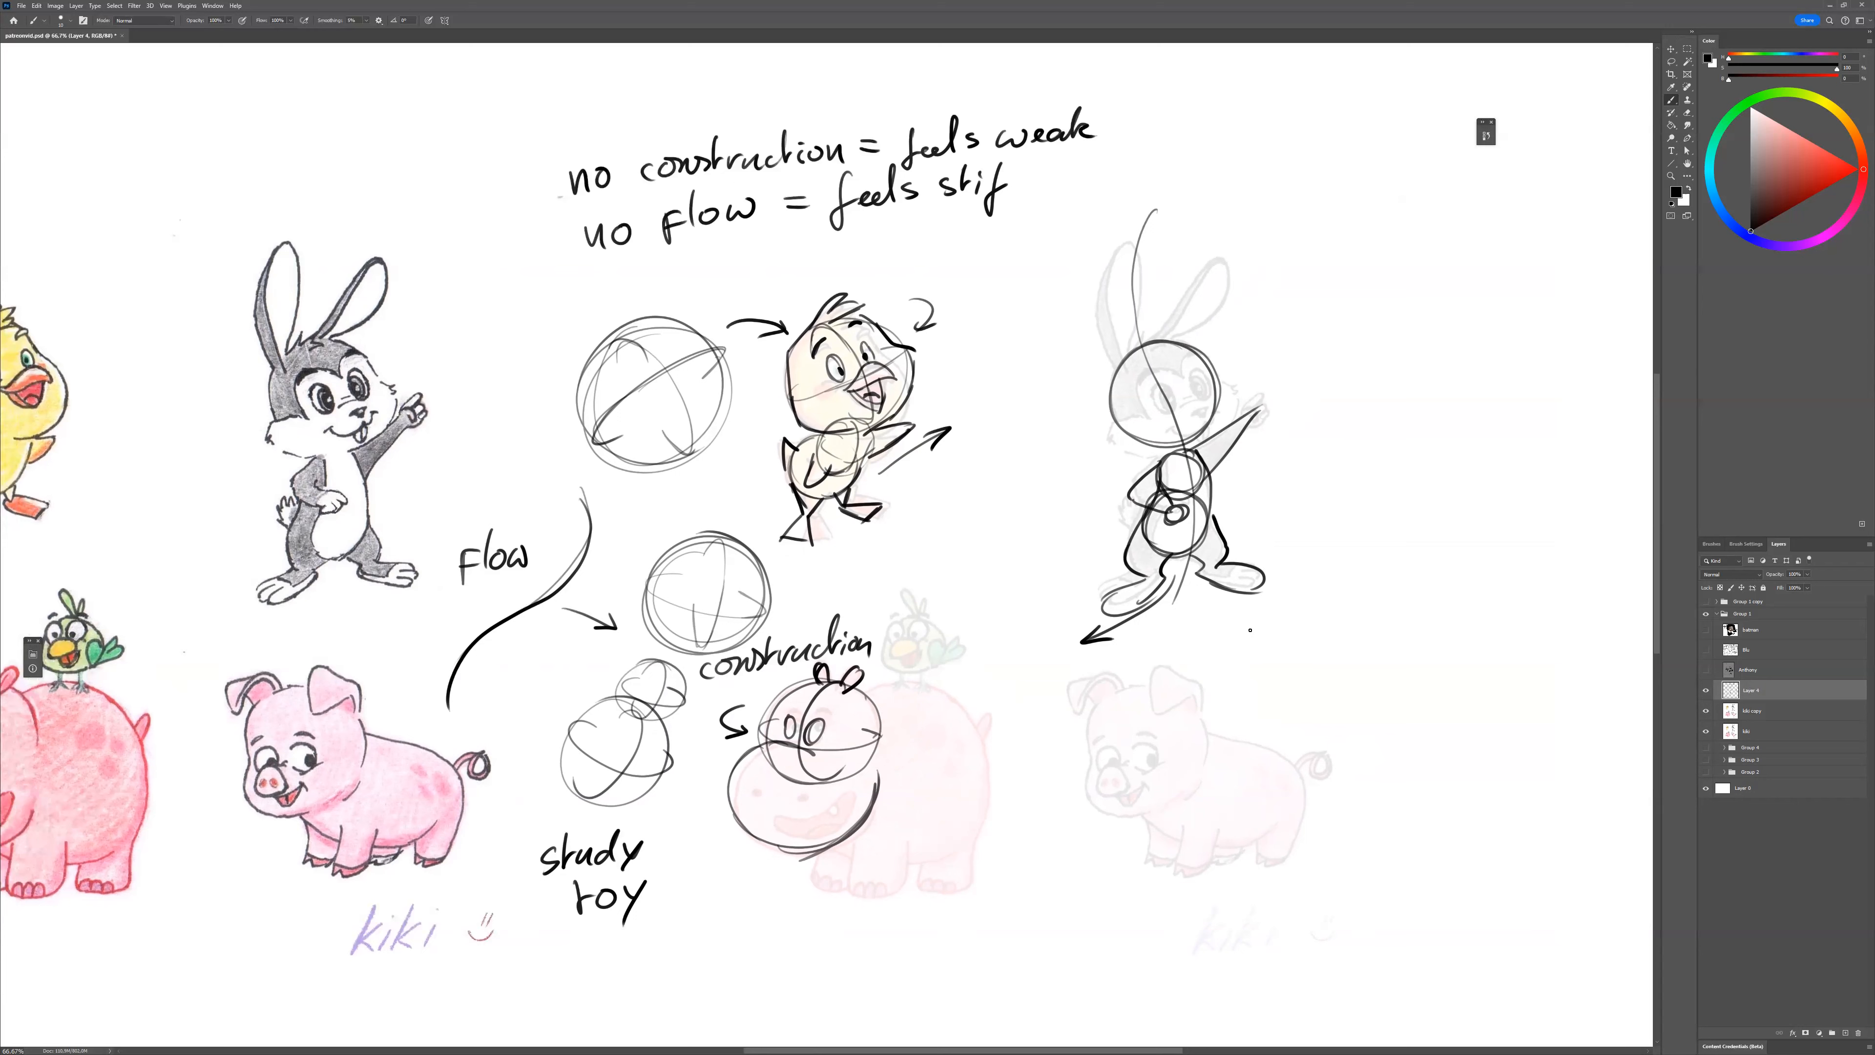
mouse_move(1196, 705)
mouse_down()
mouse_move(1088, 753)
mouse_move(1209, 747)
mouse_move(1091, 727)
mouse_move(1203, 774)
mouse_up()
mouse_move(1144, 683)
mouse_down()
mouse_move(1137, 781)
mouse_move(1181, 787)
mouse_move(1122, 762)
mouse_move(1202, 738)
mouse_up()
mouse_move(1176, 728)
mouse_down()
mouse_move(1203, 731)
mouse_move(1096, 775)
mouse_move(1123, 794)
mouse_move(1153, 768)
mouse_move(1127, 798)
mouse_up()
mouse_move(1144, 732)
mouse_down()
mouse_move(1153, 761)
mouse_move(1162, 743)
mouse_move(1108, 761)
mouse_move(1144, 715)
mouse_move(1108, 811)
mouse_move(1191, 799)
mouse_move(1215, 723)
mouse_up()
mouse_move(1165, 657)
mouse_down()
mouse_move(1154, 705)
mouse_move(1200, 681)
mouse_up()
drag(1163, 656, 1188, 665)
mouse_move(1126, 685)
mouse_down()
mouse_move(1109, 667)
mouse_move(1067, 700)
mouse_move(1091, 717)
mouse_move(1110, 691)
mouse_up()
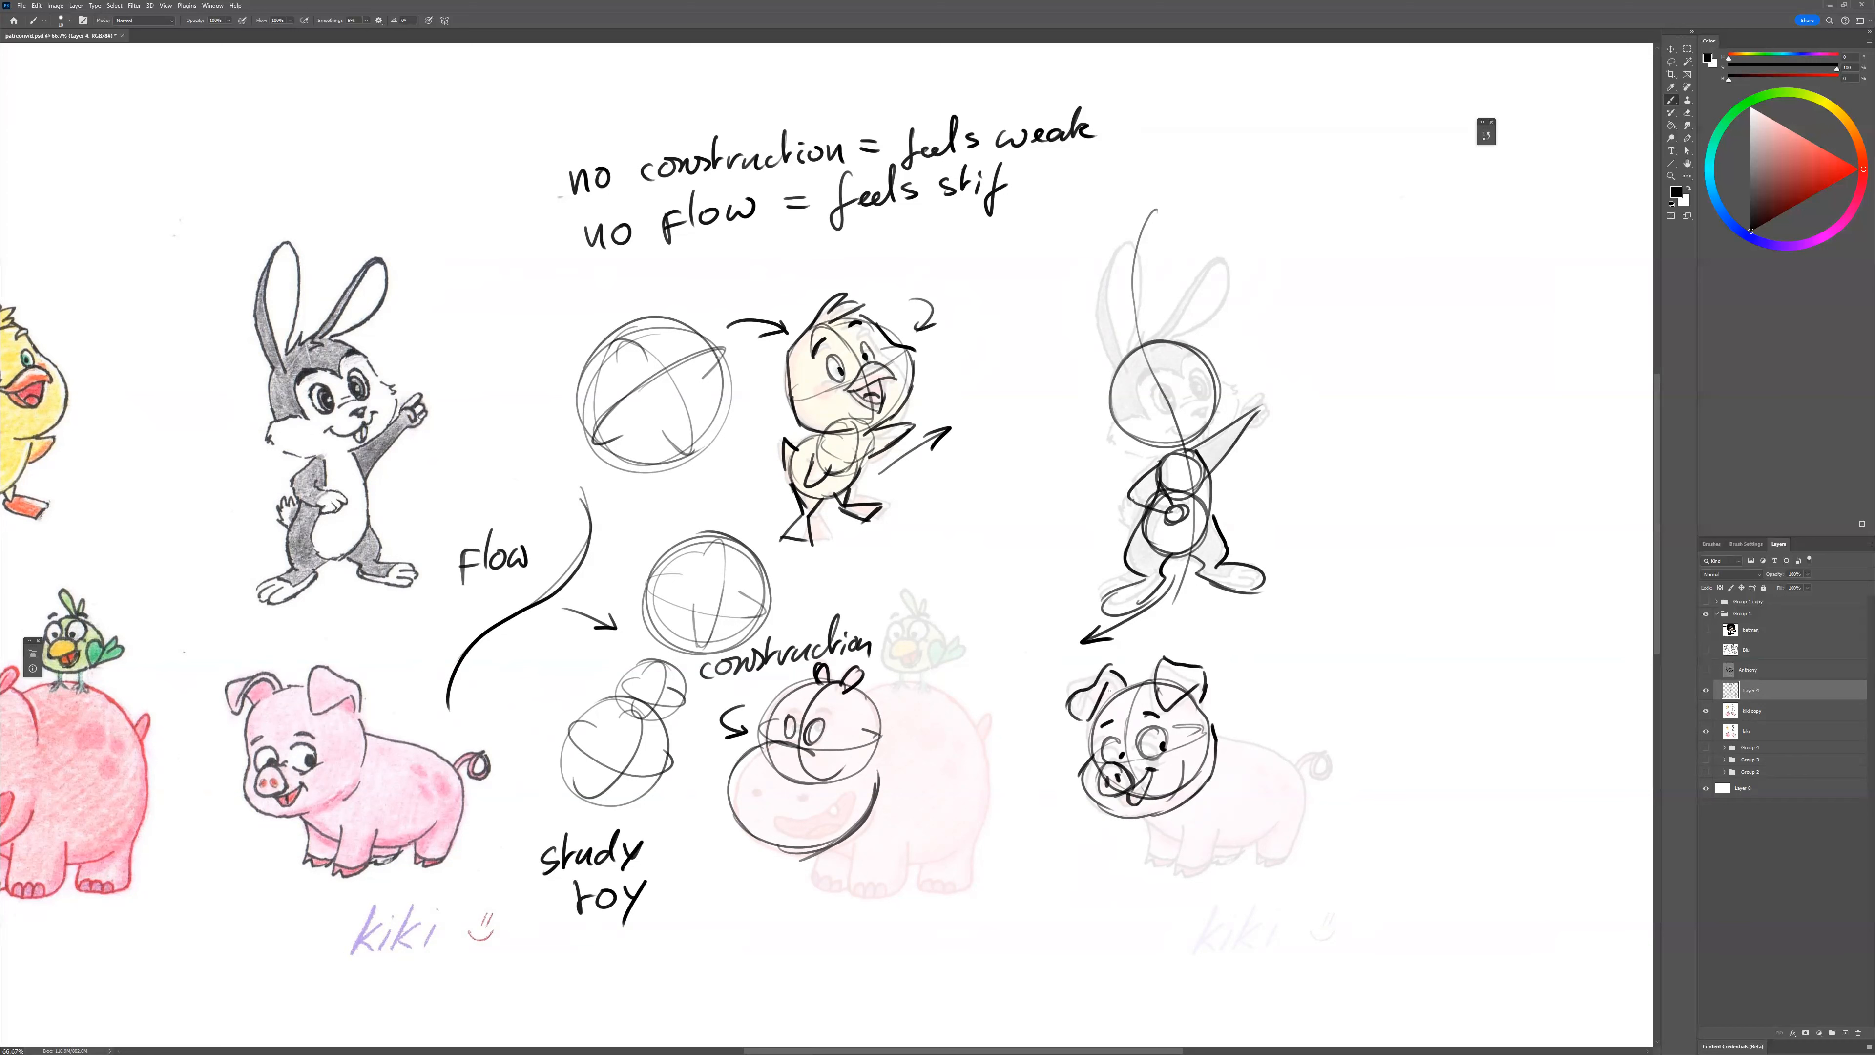
drag(1272, 741, 1238, 723)
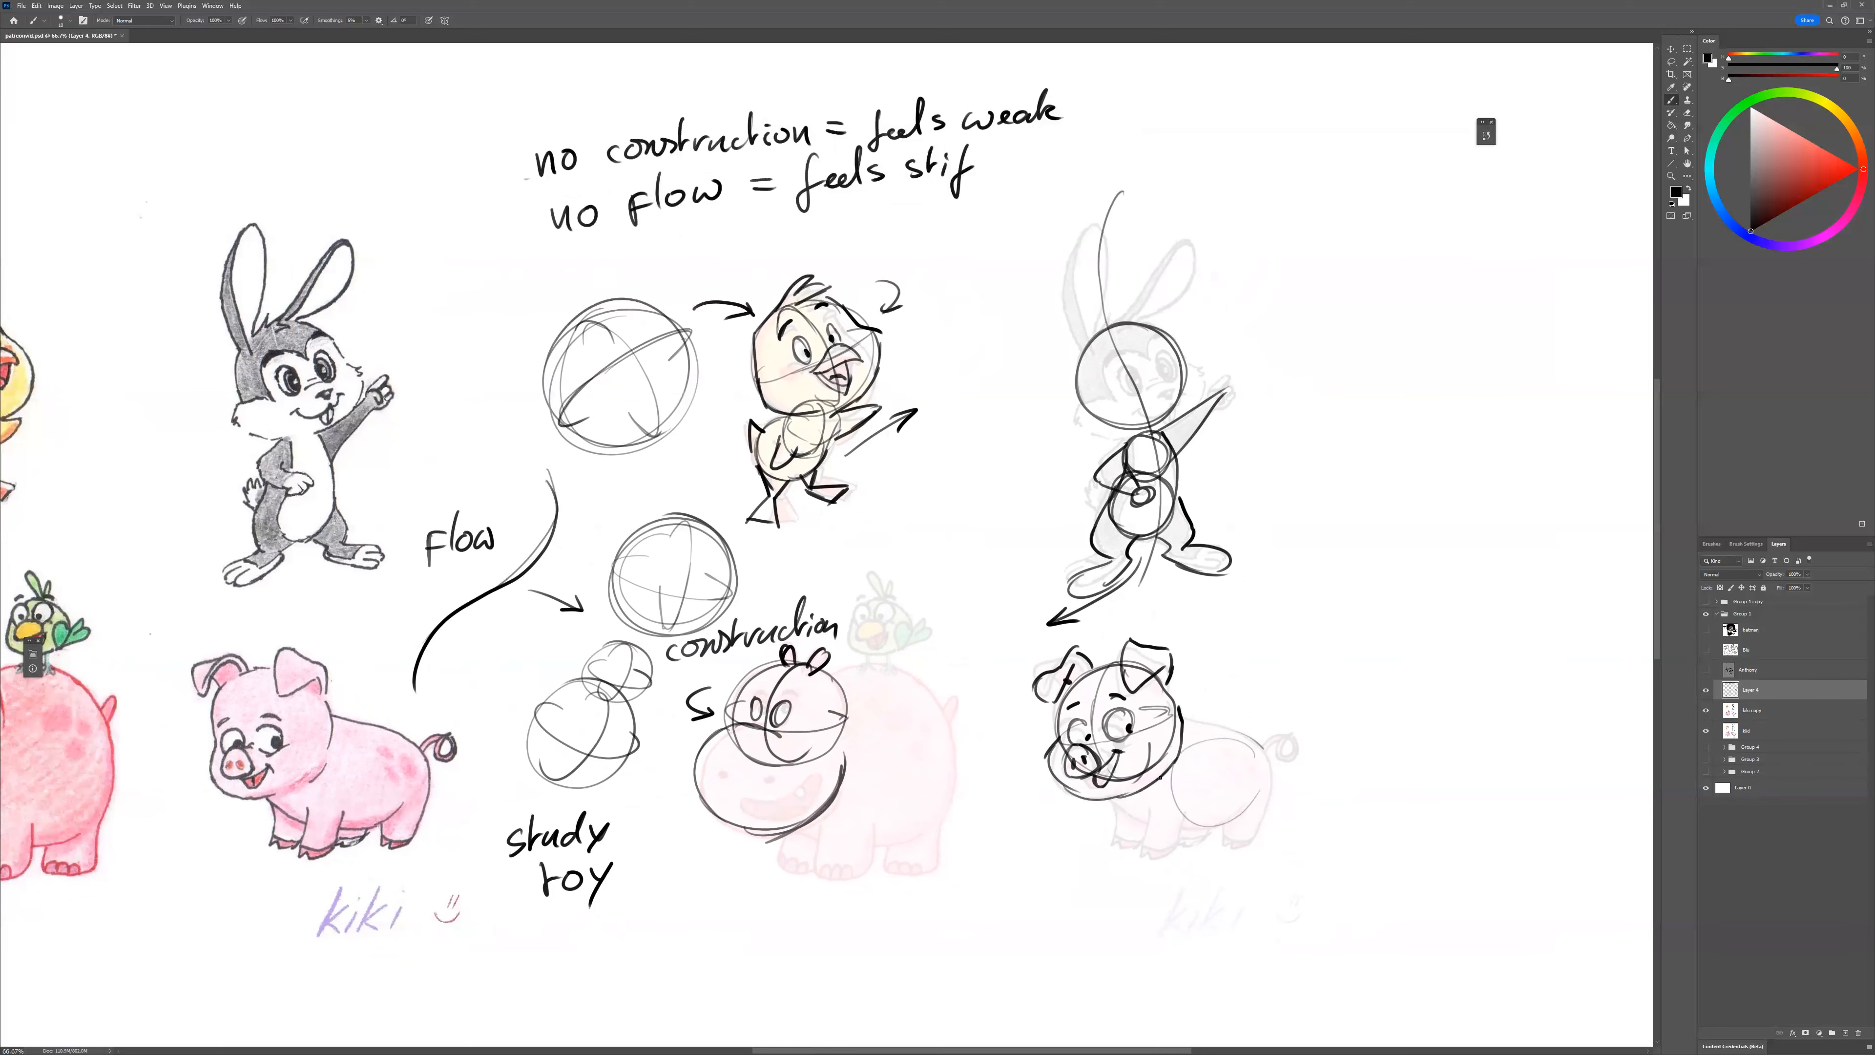
drag(1194, 609, 1311, 638)
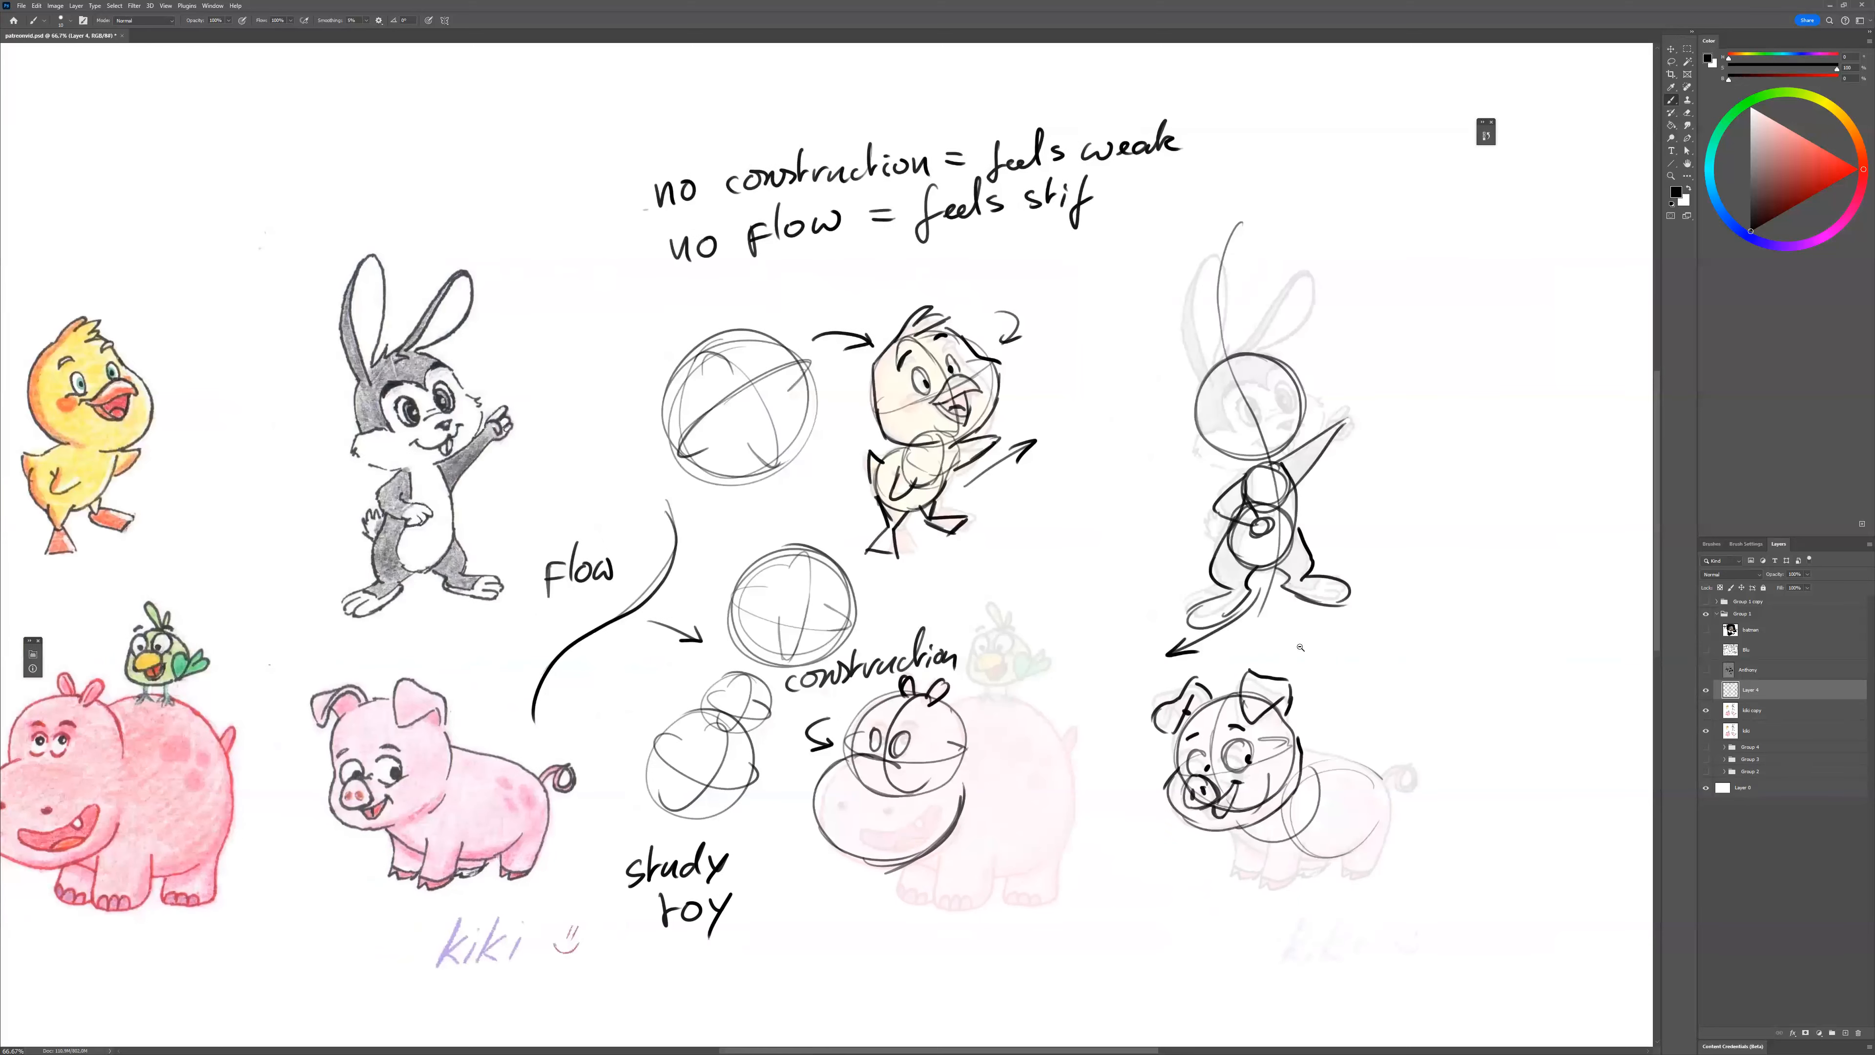
scroll(1274, 678, down, 1)
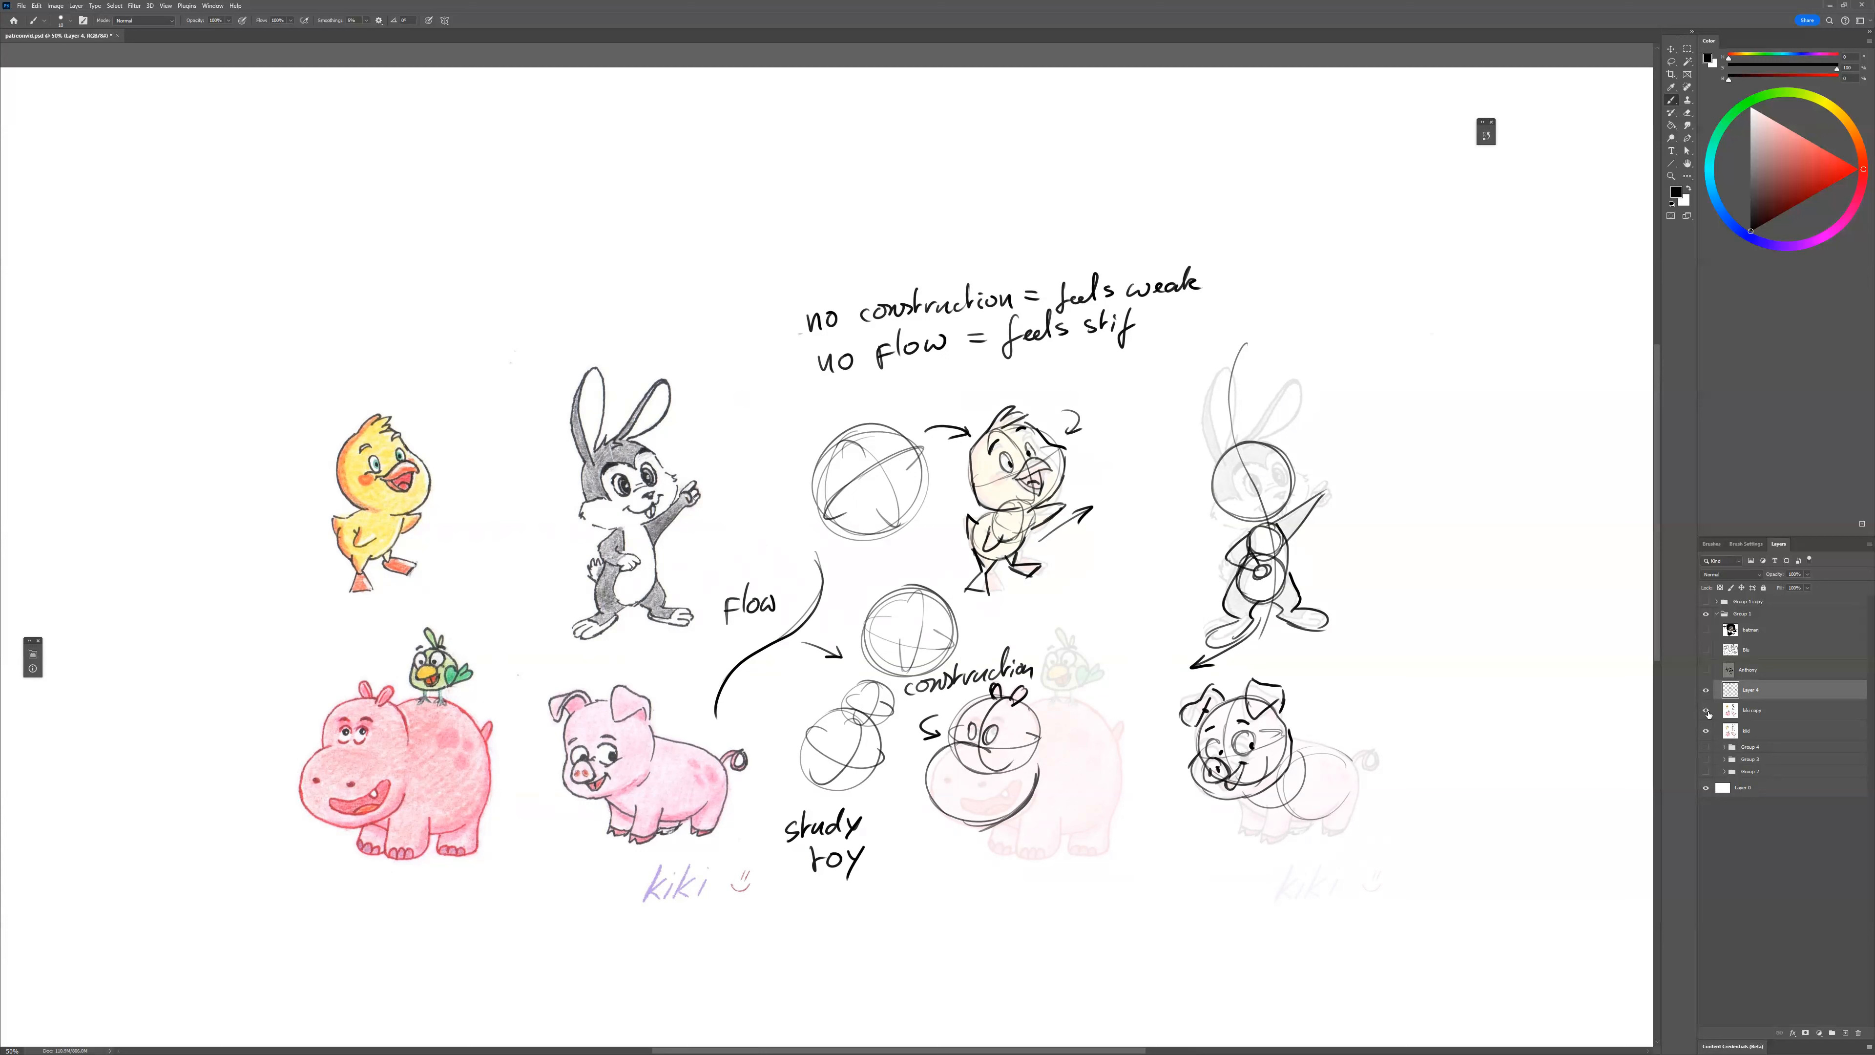
Group the animal drawing, its faded copy and the sketch layer, then hide the group.
shift+click(1748, 732)
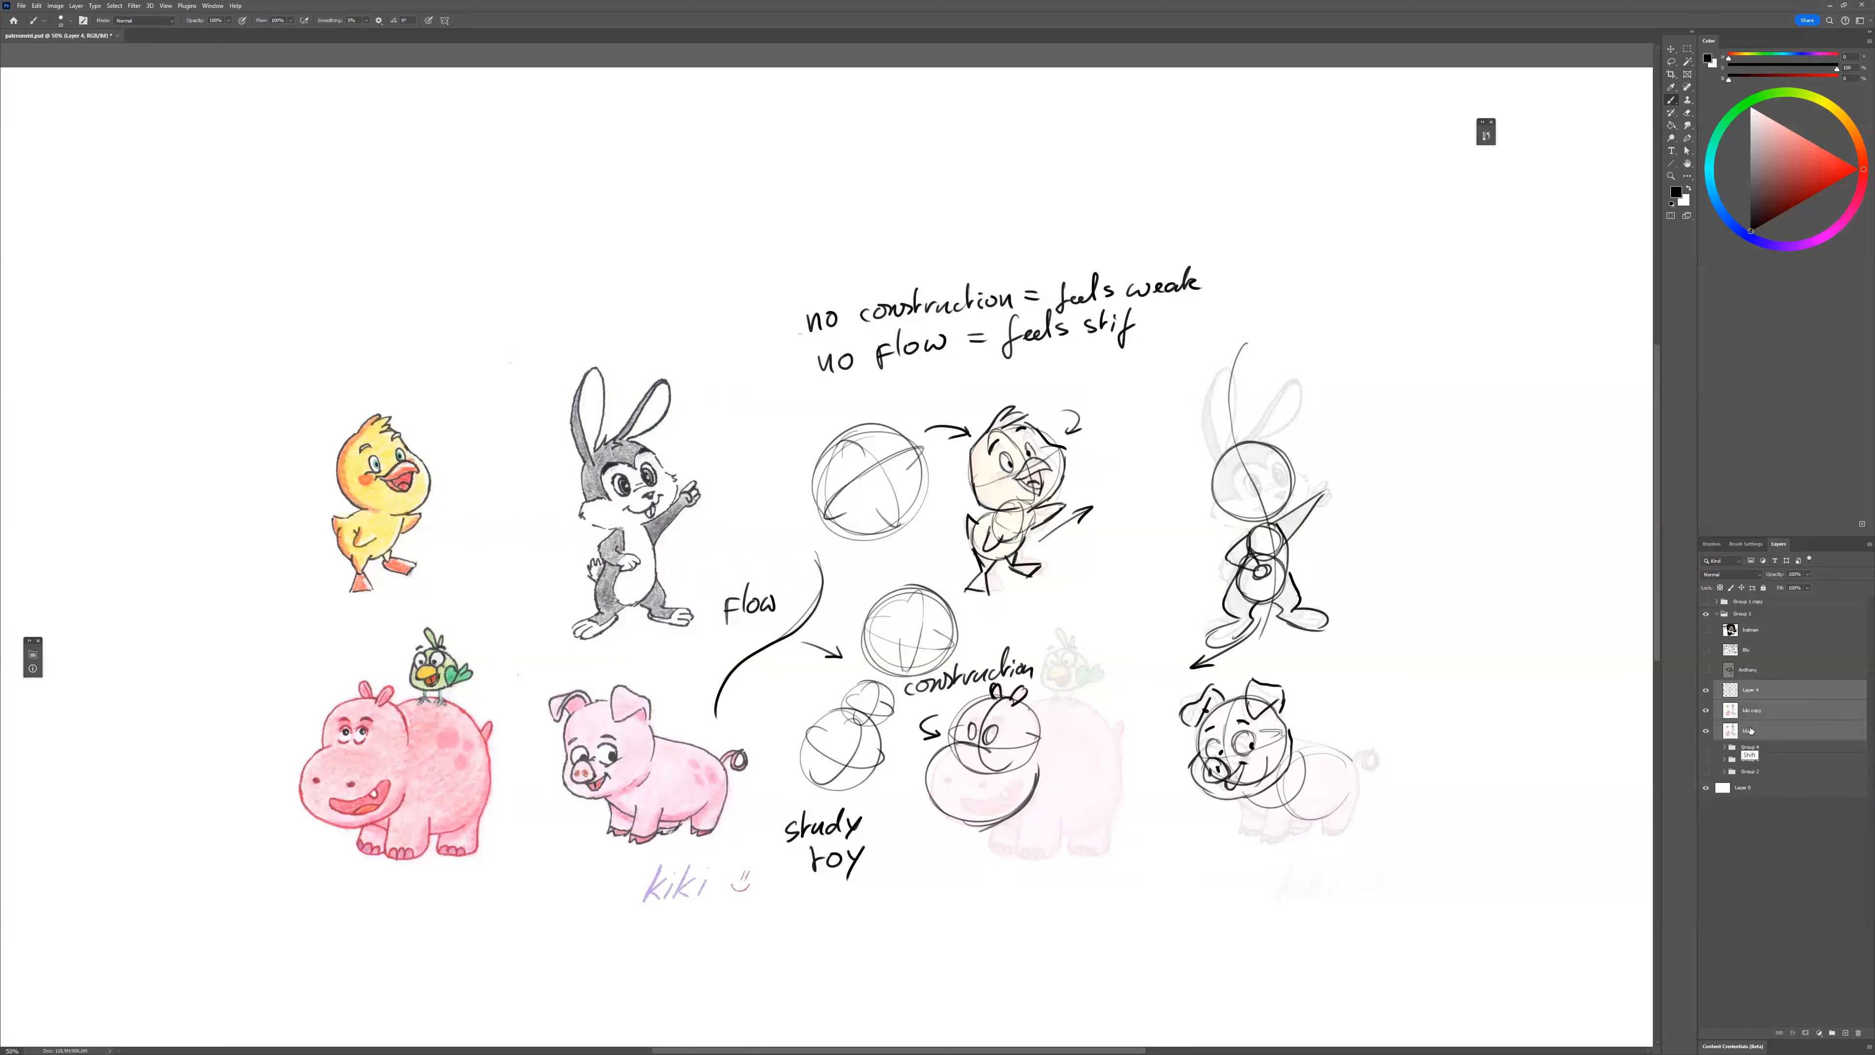
key(ctrl+g)
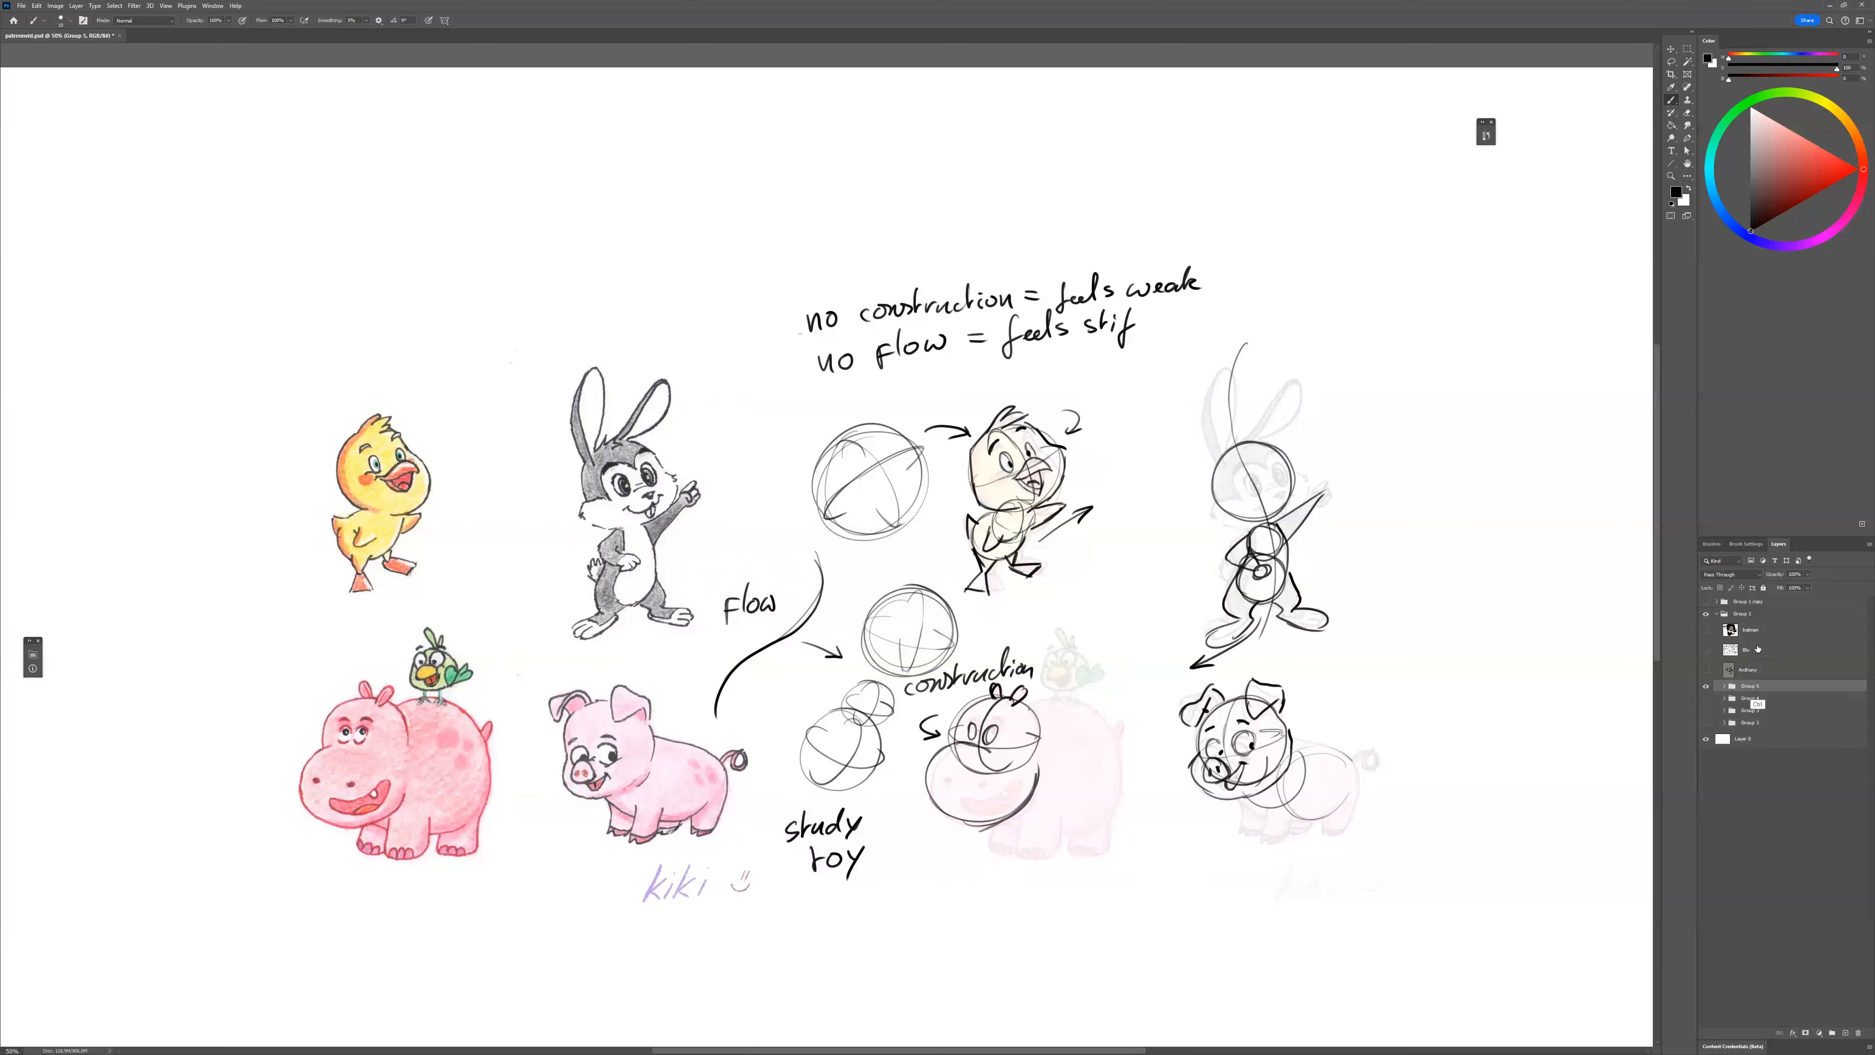
click(1706, 686)
Show the tattooed spear-bearer illustration, then resize and reposition it on the canvas.
click(1706, 668)
click(1737, 670)
drag(1043, 756, 1078, 763)
key(ctrl+t)
drag(966, 466, 1089, 288)
mouse_move(919, 714)
mouse_down()
mouse_move(667, 648)
mouse_move(553, 656)
mouse_up()
key(Return)
Place a faded duplicate of the spear-bearer beside the original and add a new layer above it for Brush sketching.
drag(735, 697, 1377, 696)
drag(1797, 583, 1519, 595)
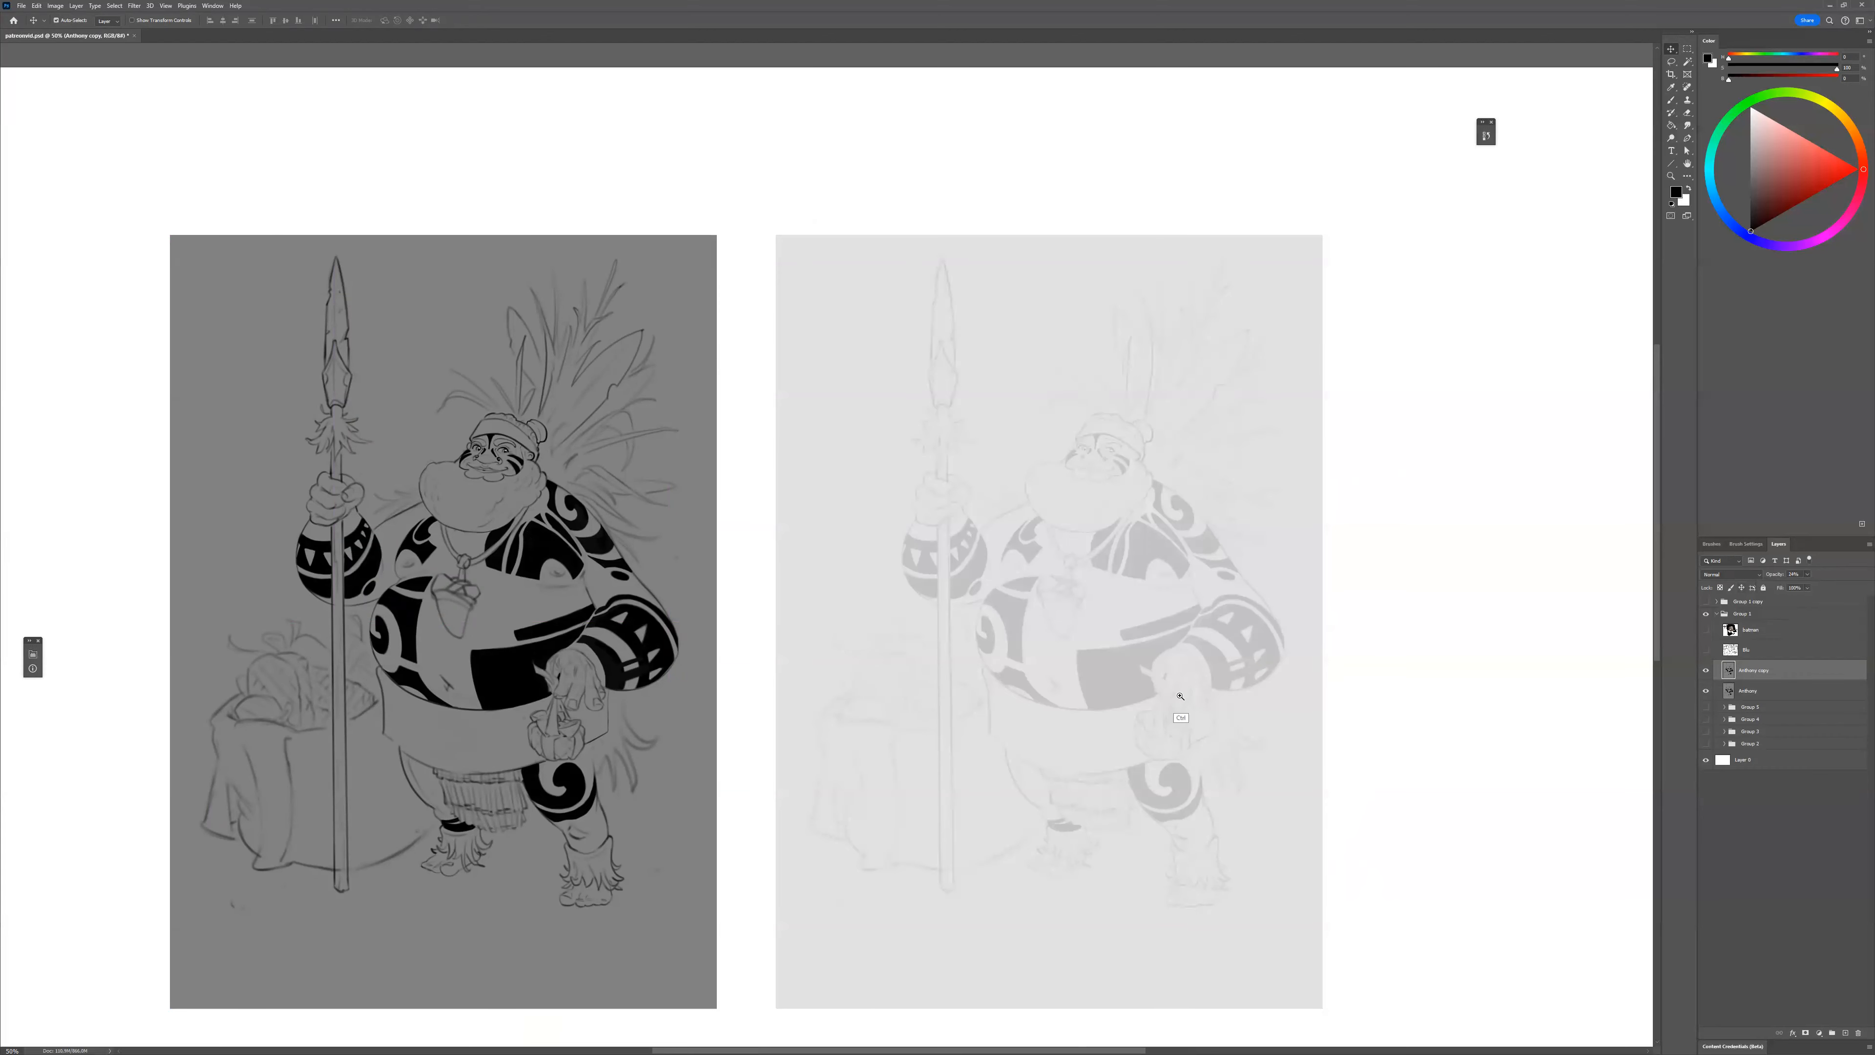
ctrl+click(1180, 696)
key(b)
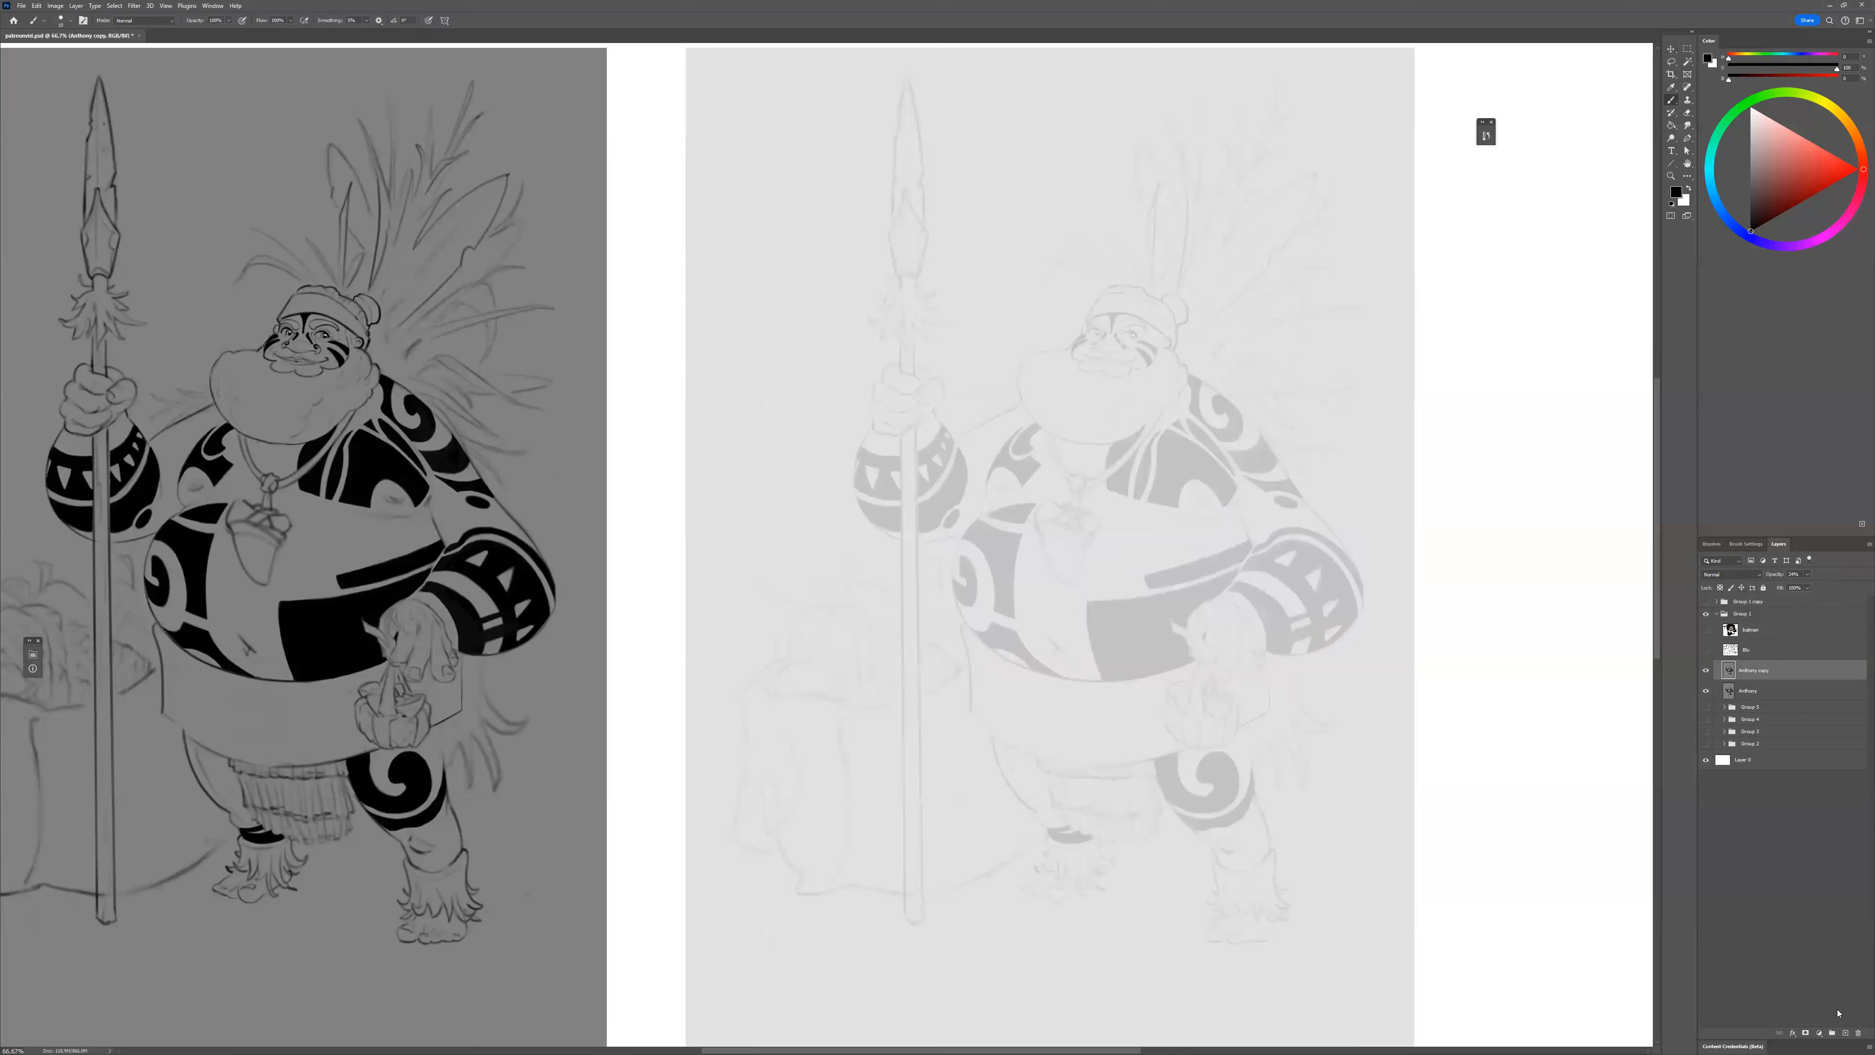
click(1832, 1033)
drag(1226, 676, 1212, 712)
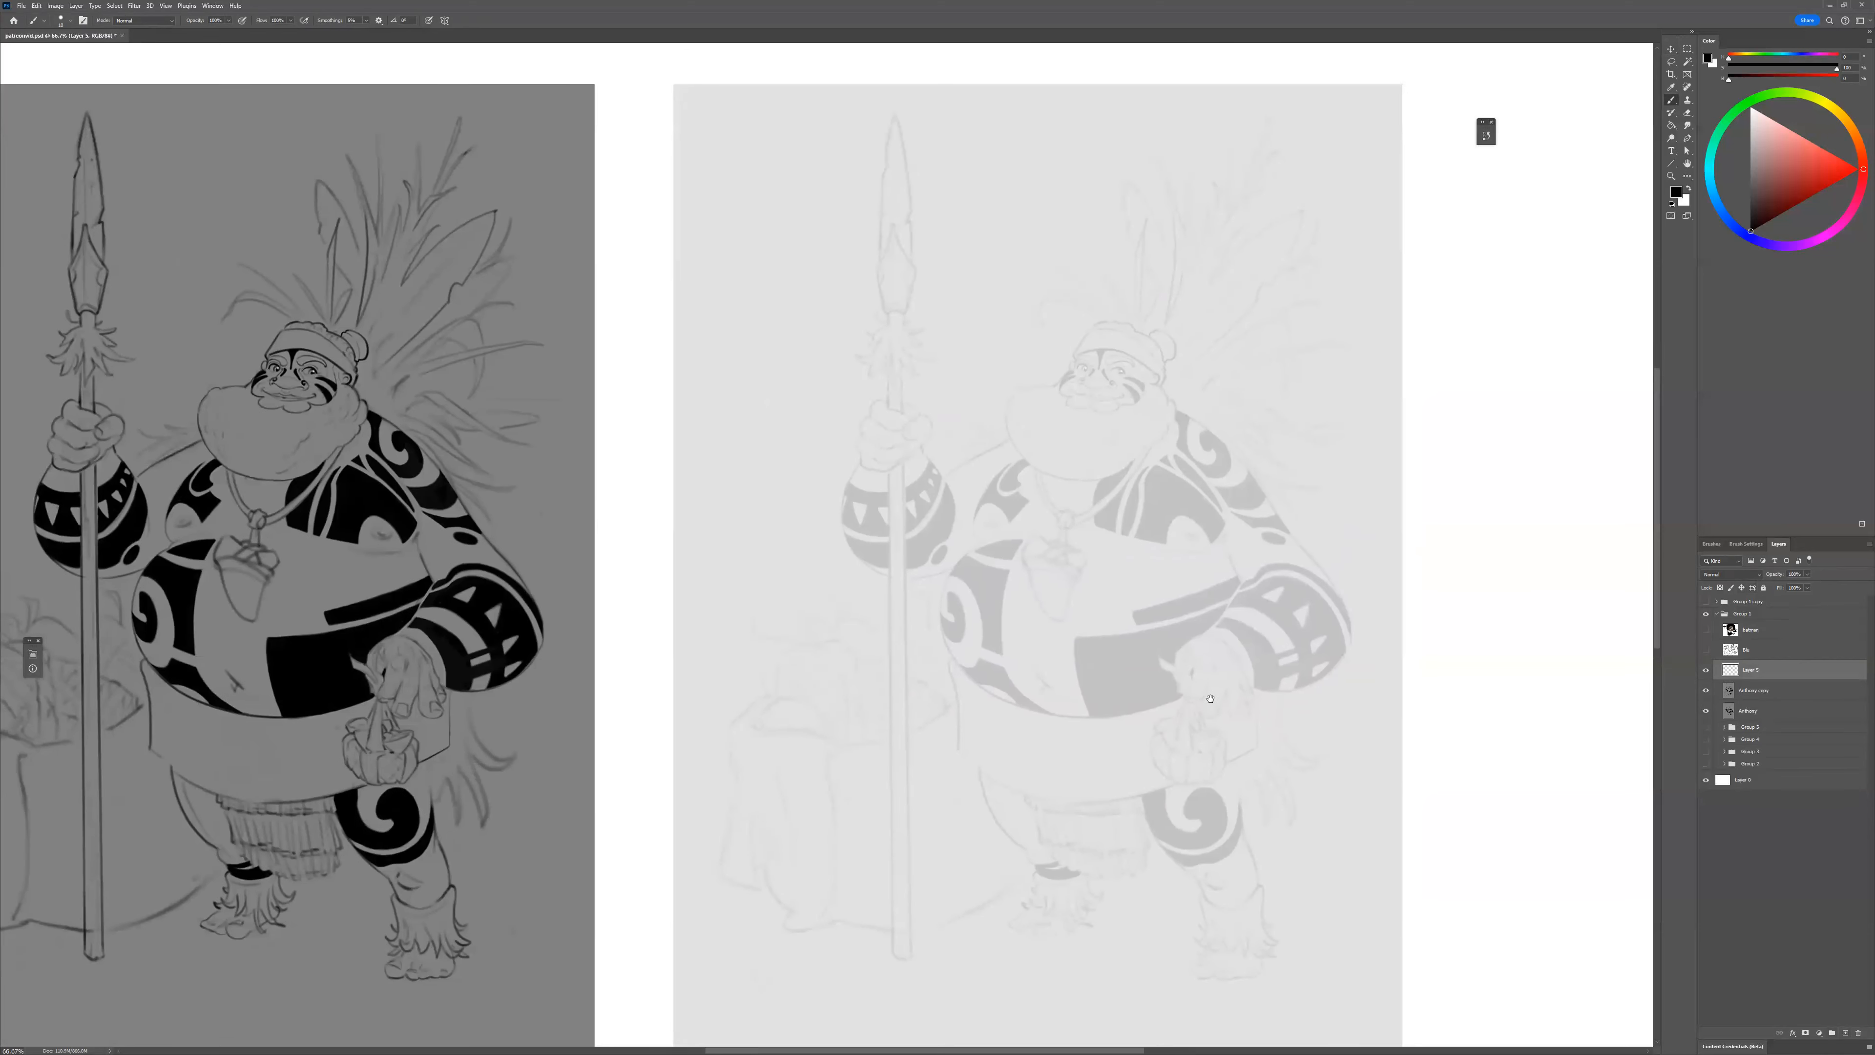
Draw a long S-shaped gesture line through the faded spear-bearer and outline his chest and bulging belly.
mouse_move(1198, 138)
mouse_down()
mouse_move(1226, 172)
mouse_move(1216, 249)
mouse_move(1118, 392)
mouse_move(1065, 558)
mouse_move(1070, 696)
mouse_move(1141, 948)
mouse_move(1119, 1001)
mouse_up()
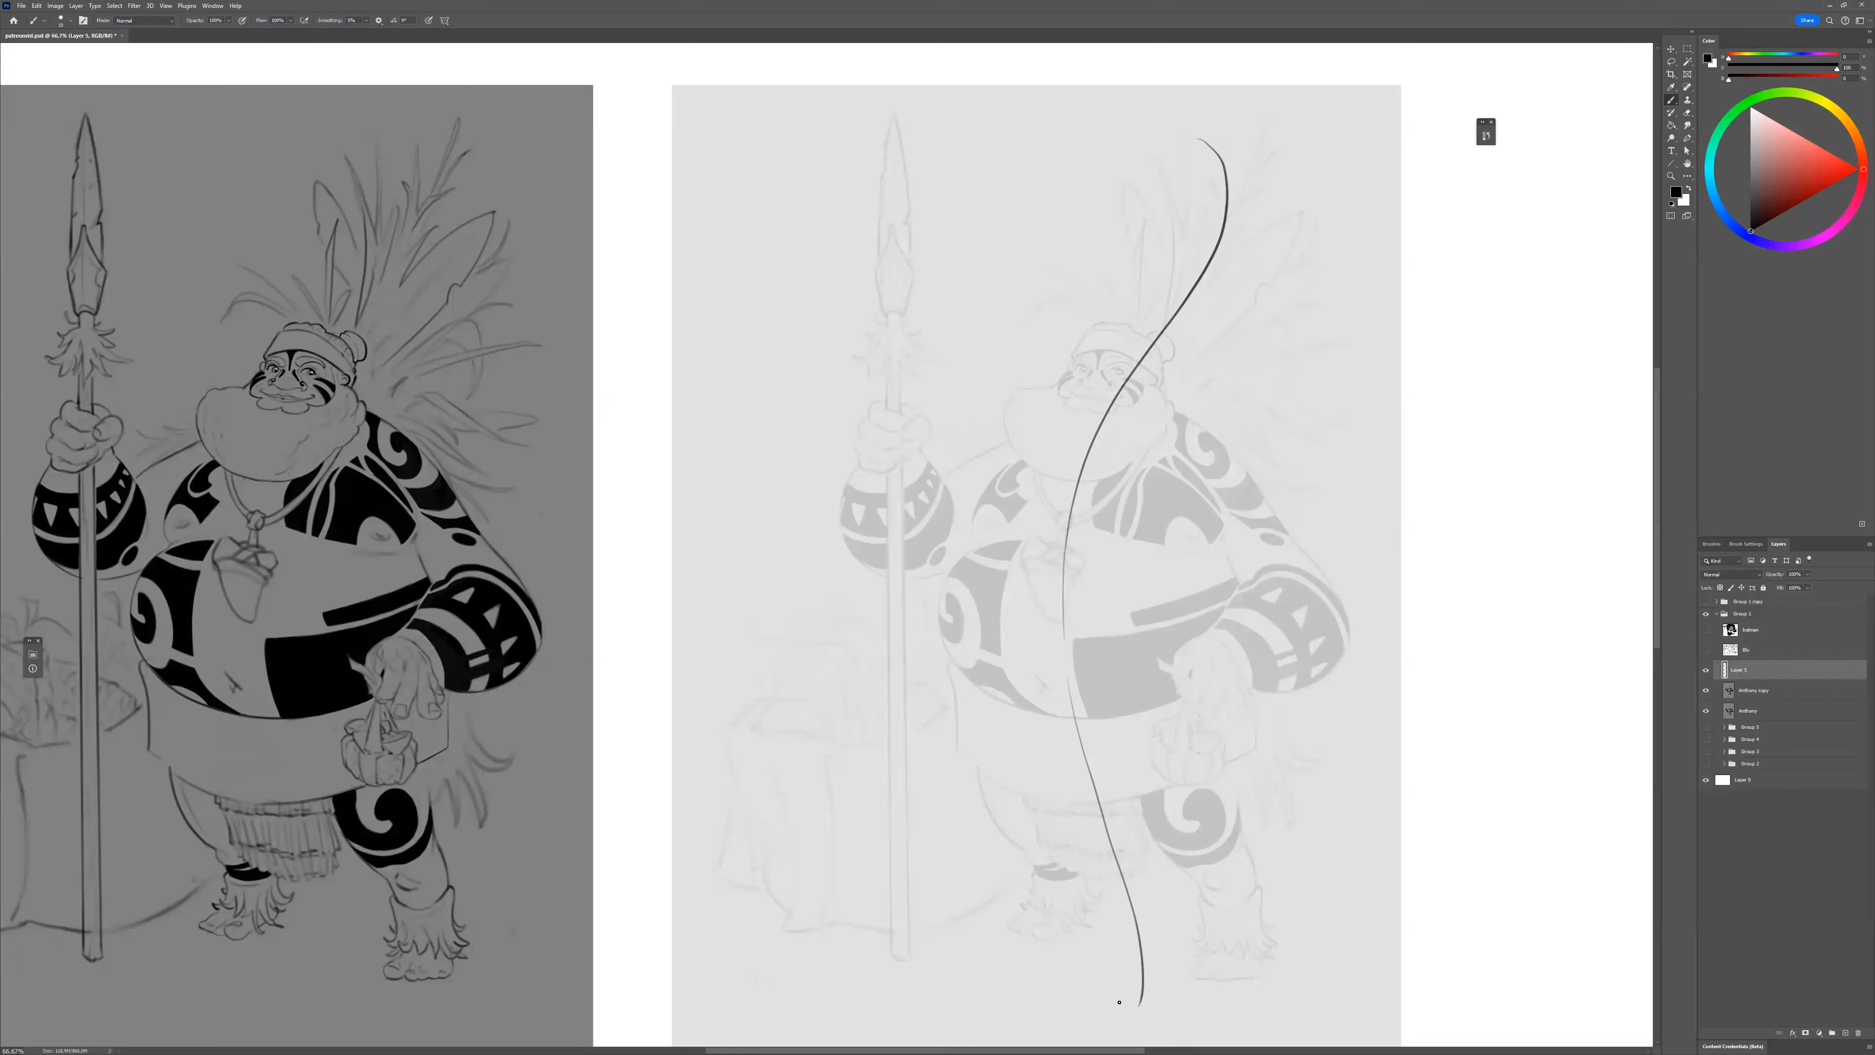
mouse_move(1013, 462)
mouse_down()
mouse_move(971, 510)
mouse_move(973, 540)
mouse_move(1021, 462)
mouse_up()
mouse_move(992, 534)
mouse_down()
mouse_move(960, 562)
mouse_move(949, 669)
mouse_move(1033, 521)
mouse_move(942, 604)
mouse_move(1037, 713)
mouse_move(1085, 715)
mouse_up()
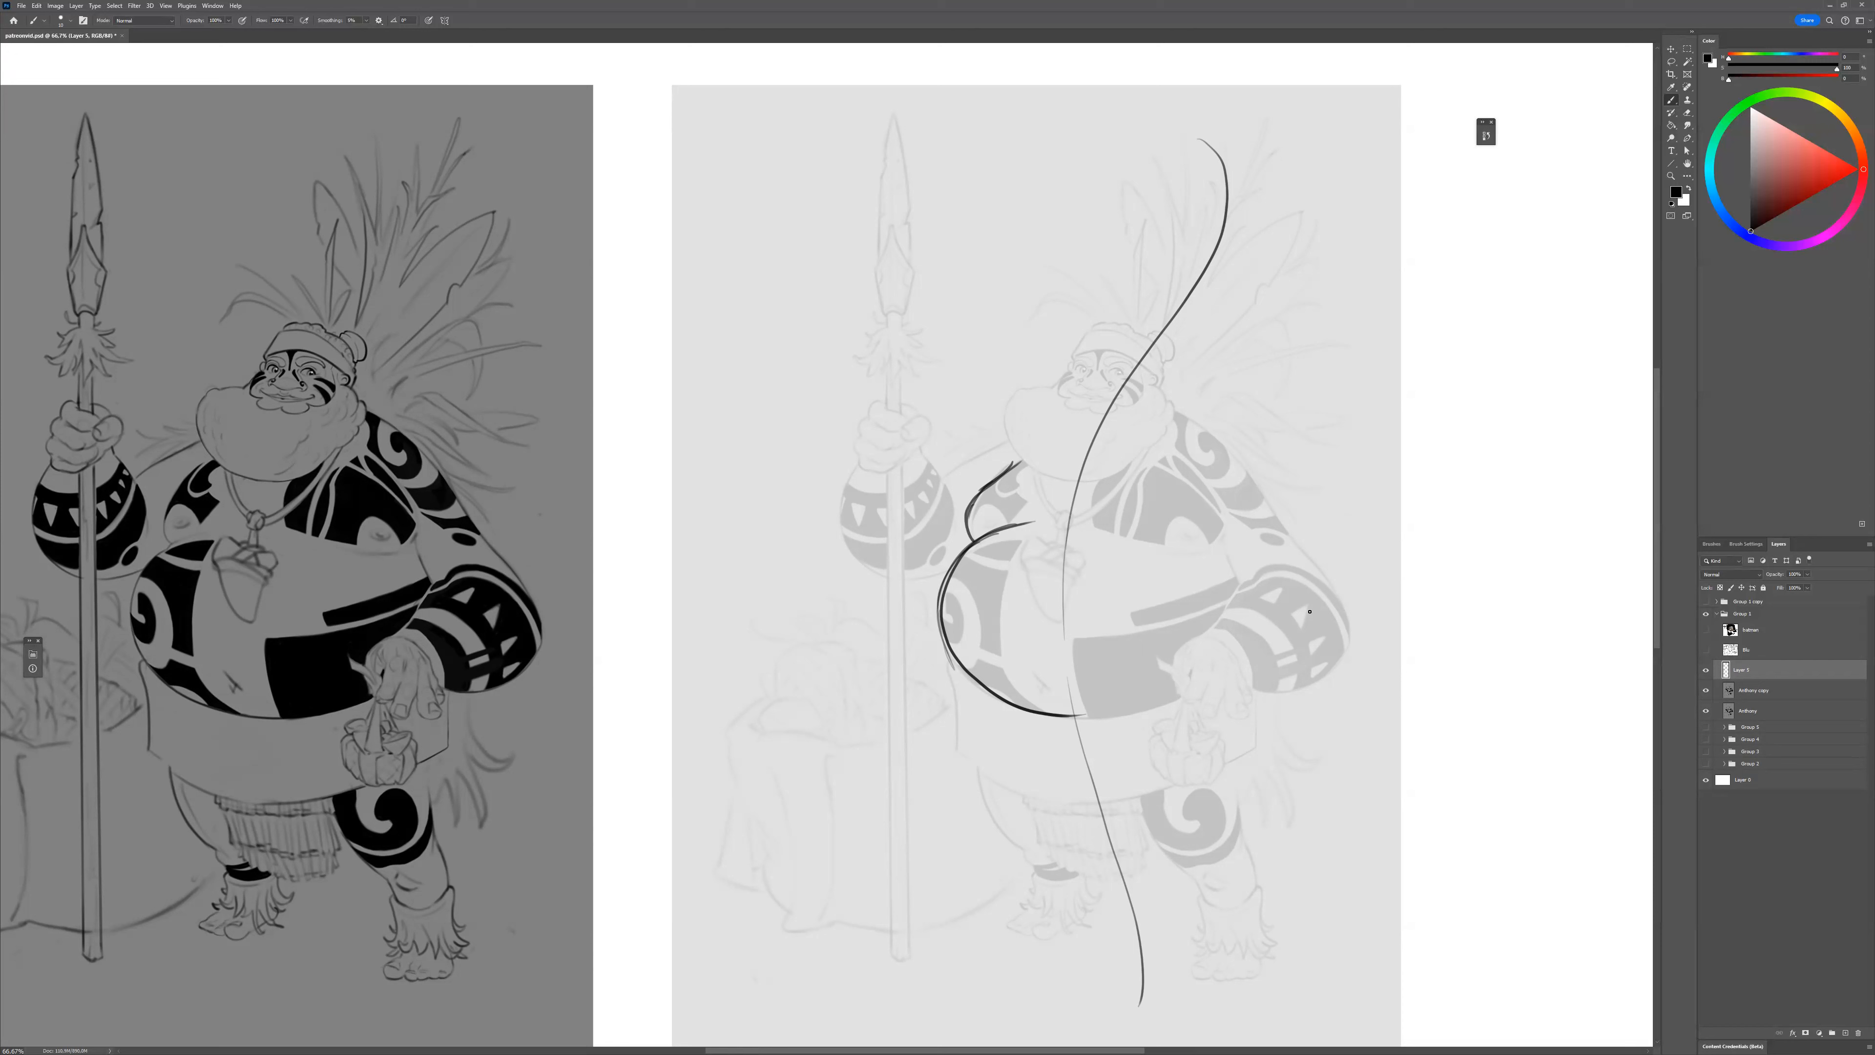
drag(973, 498, 1021, 454)
Add a downward arrow along the torso and sketch the waistcloth with its curved hem and a fold under the belly.
mouse_move(1048, 355)
mouse_down()
mouse_move(965, 441)
mouse_move(927, 710)
mouse_move(924, 647)
mouse_move(962, 694)
mouse_move(959, 773)
mouse_up()
key(ctrl+z)
mouse_move(951, 680)
mouse_down()
mouse_move(980, 723)
mouse_move(962, 697)
mouse_move(967, 781)
mouse_move(1140, 813)
mouse_move(1117, 814)
mouse_move(1258, 785)
mouse_up()
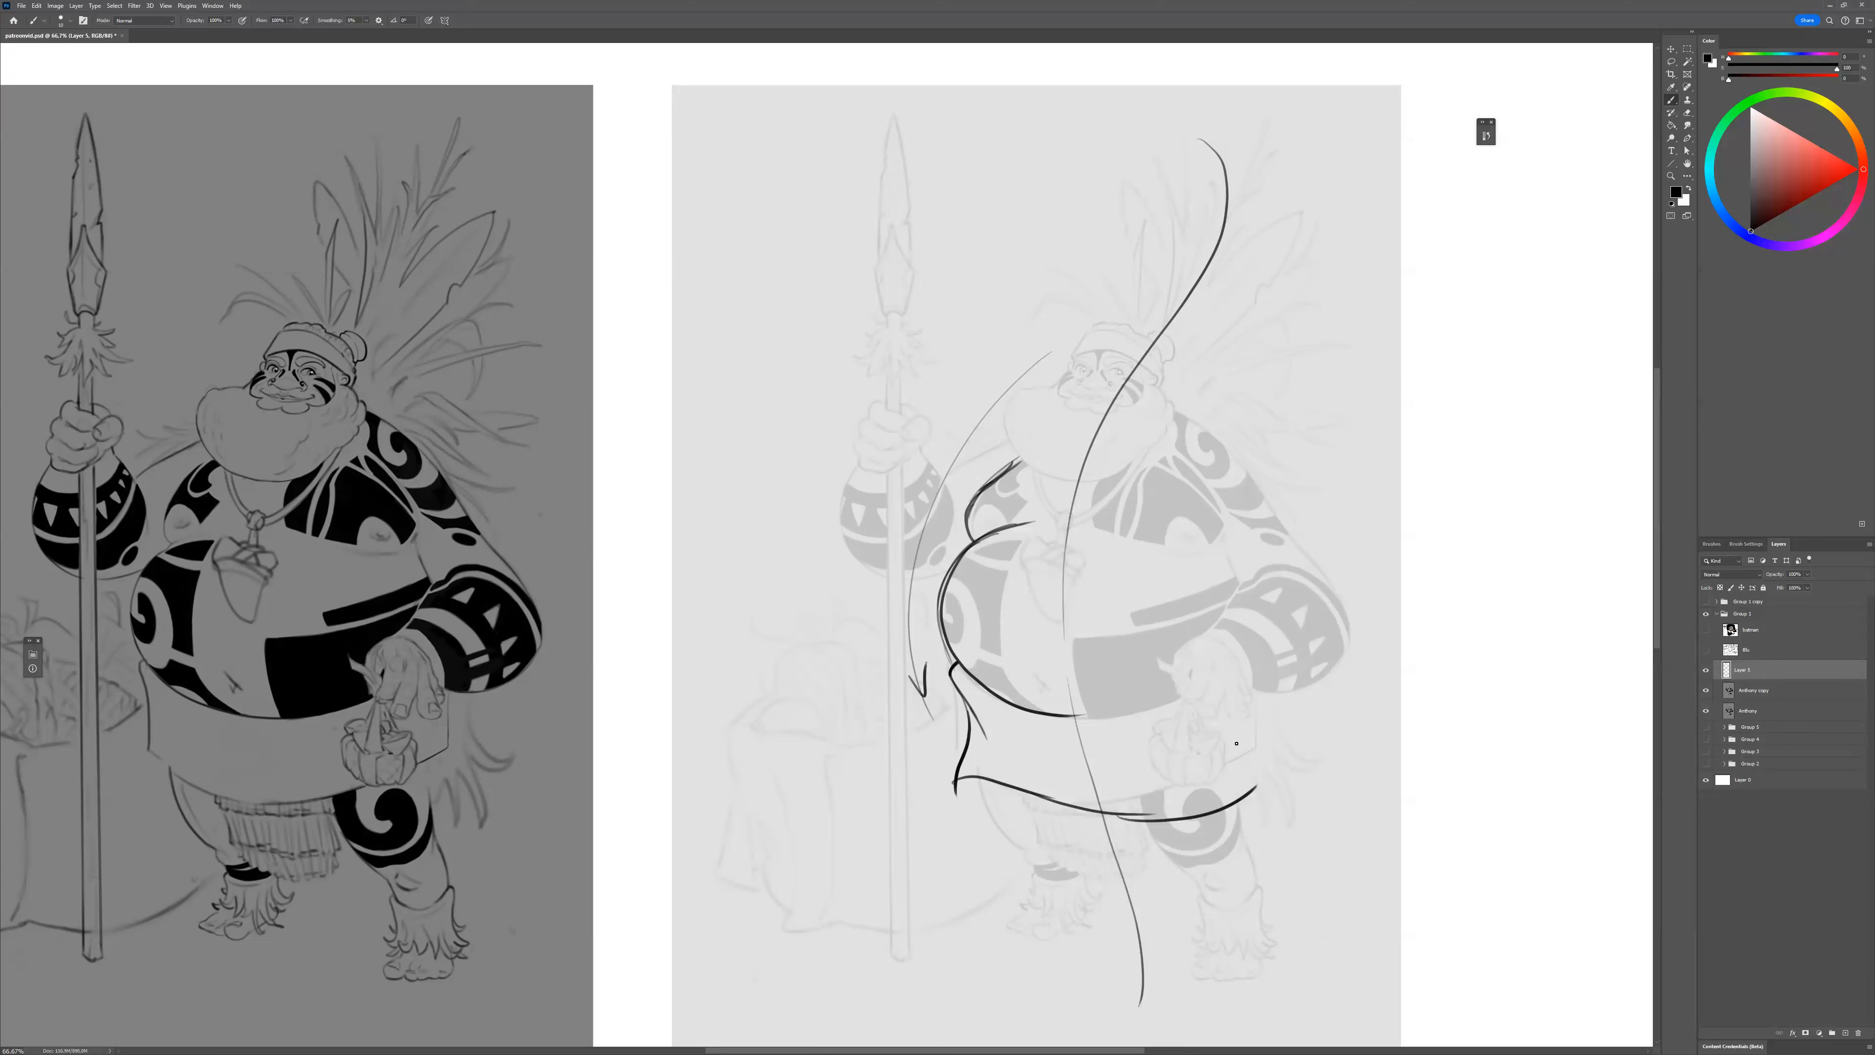
drag(1237, 721, 1256, 788)
drag(1023, 806, 931, 771)
drag(896, 681, 1080, 748)
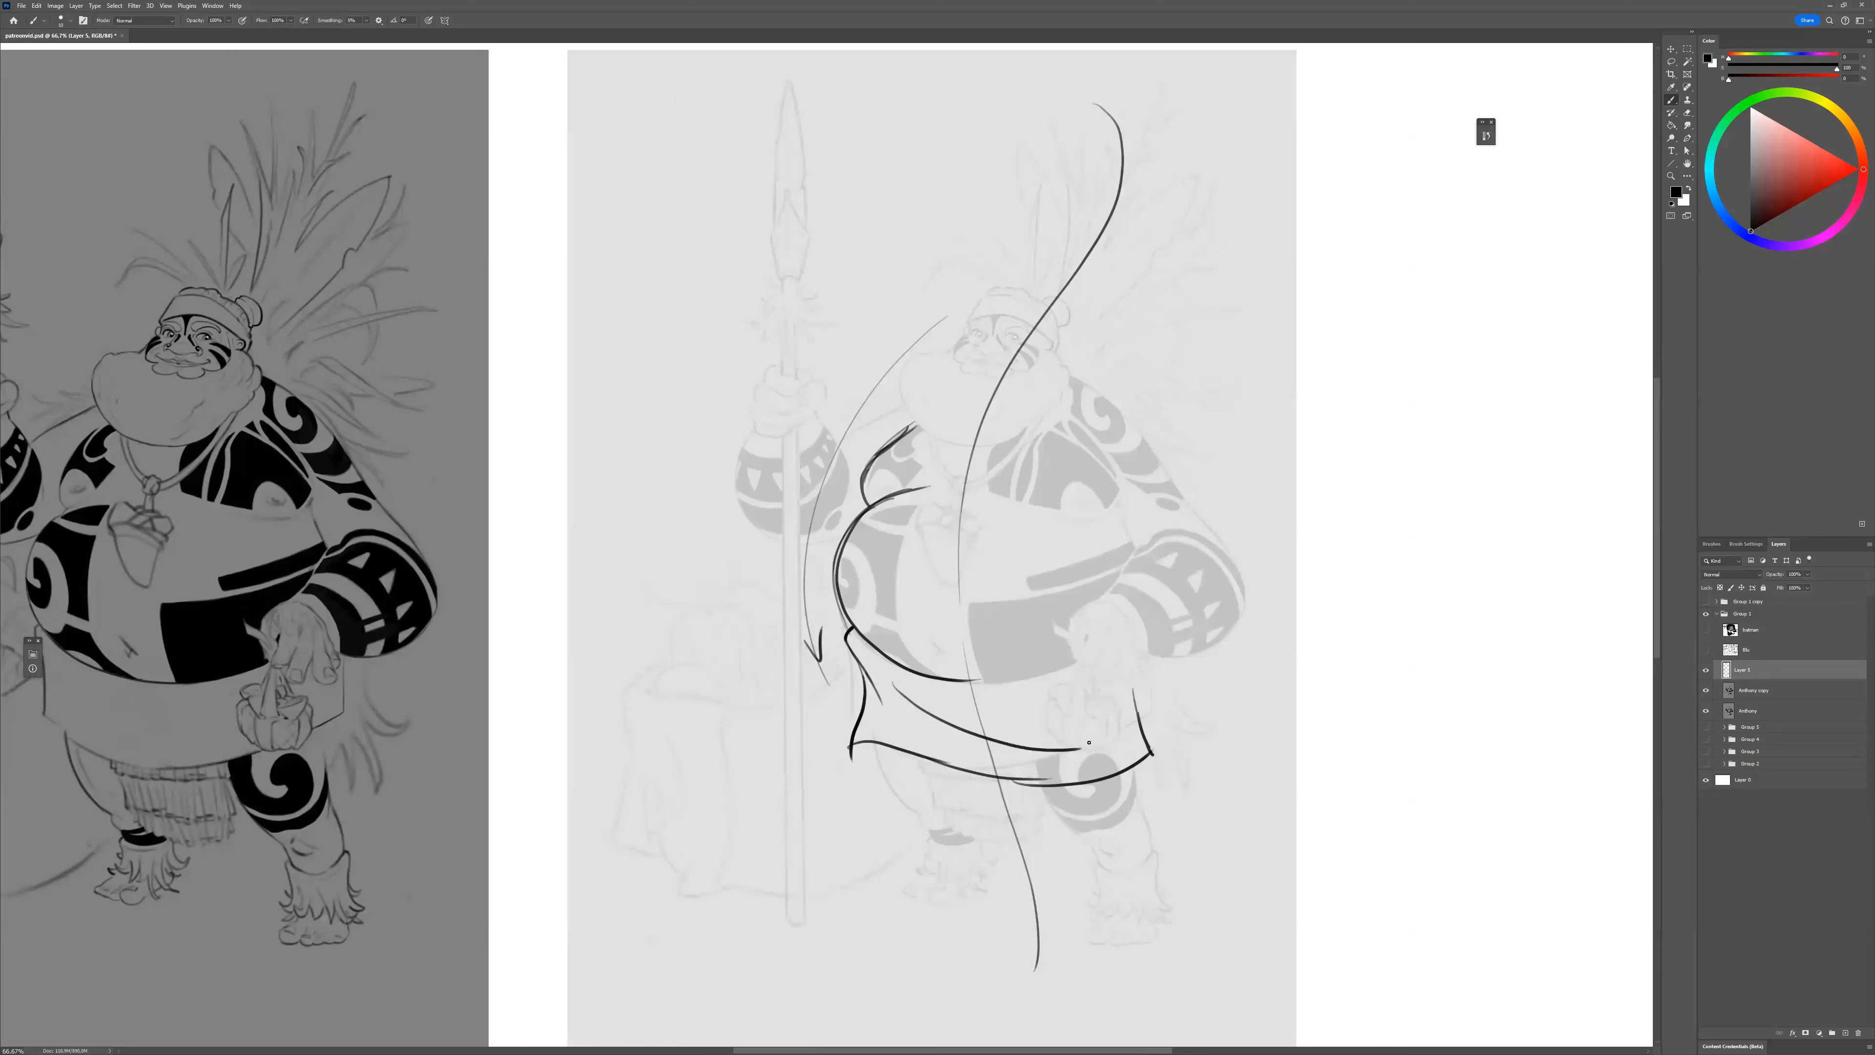
key(ctrl+z)
drag(890, 680, 1020, 748)
Block in both of the spear-bearer's legs below the waistcloth, with the forward leg angled farther outward.
mouse_move(851, 751)
mouse_down()
mouse_move(868, 757)
mouse_move(865, 740)
mouse_move(923, 817)
mouse_move(926, 876)
mouse_move(952, 900)
mouse_up()
mouse_move(952, 895)
mouse_down()
mouse_move(979, 879)
mouse_move(970, 802)
mouse_up()
drag(901, 713, 972, 921)
drag(1074, 740, 1141, 968)
drag(1046, 776, 1195, 912)
Handwrite the note "push angle" beside the spear-bearer's forward foot.
drag(1100, 959, 1127, 946)
drag(1141, 913, 1155, 939)
mouse_move(1124, 961)
mouse_down()
mouse_move(1149, 985)
mouse_move(1191, 964)
mouse_up()
click(1154, 963)
Refine the outer leg contour and the far leg, and mark the slanted ground line beneath the feet.
mouse_move(1149, 758)
mouse_down()
mouse_move(1220, 897)
mouse_move(1191, 951)
mouse_move(1234, 898)
mouse_up()
drag(907, 717, 973, 928)
key(ctrl+z)
drag(909, 715, 938, 886)
drag(878, 746, 916, 855)
mouse_move(948, 765)
mouse_down()
mouse_move(952, 881)
mouse_move(880, 880)
mouse_move(941, 875)
mouse_move(1320, 952)
mouse_move(816, 821)
mouse_up()
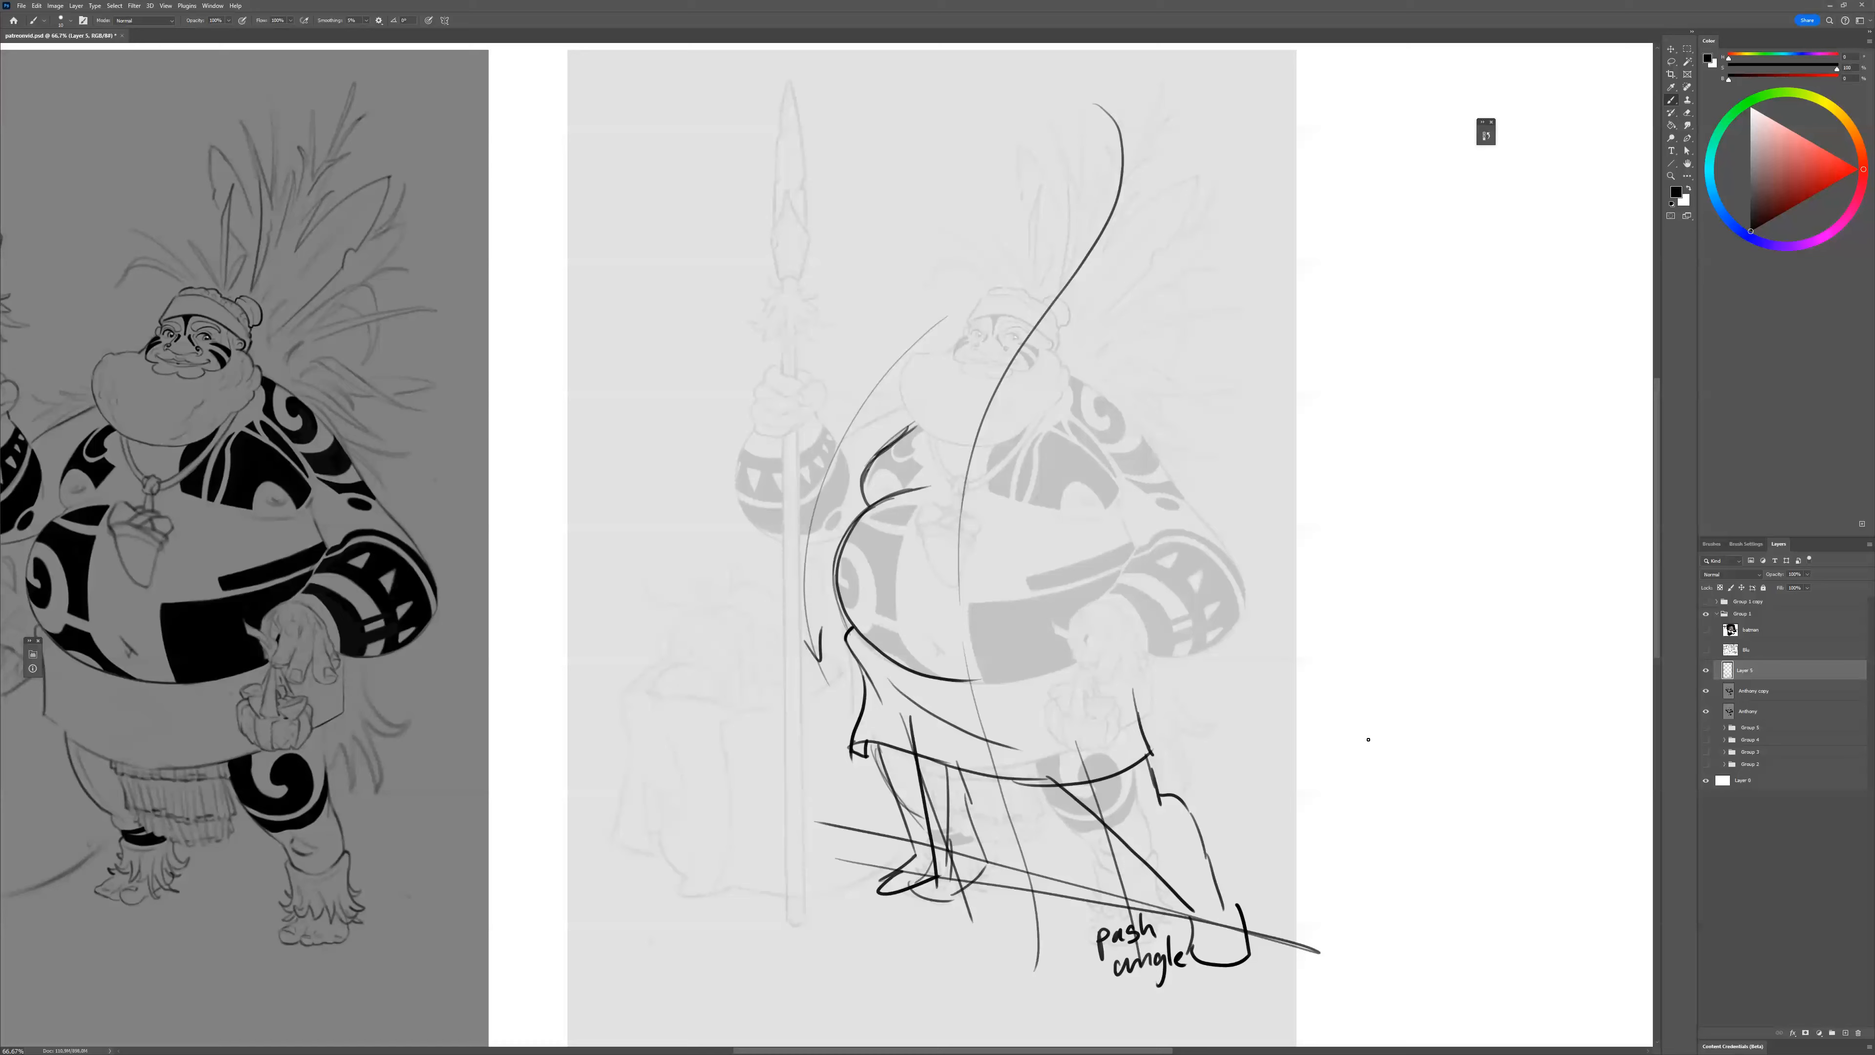
Redraw the spear-bearer's lowered arm pushed outward from the shoulder, with a round fist holding a hanging pot.
drag(1223, 730, 1265, 745)
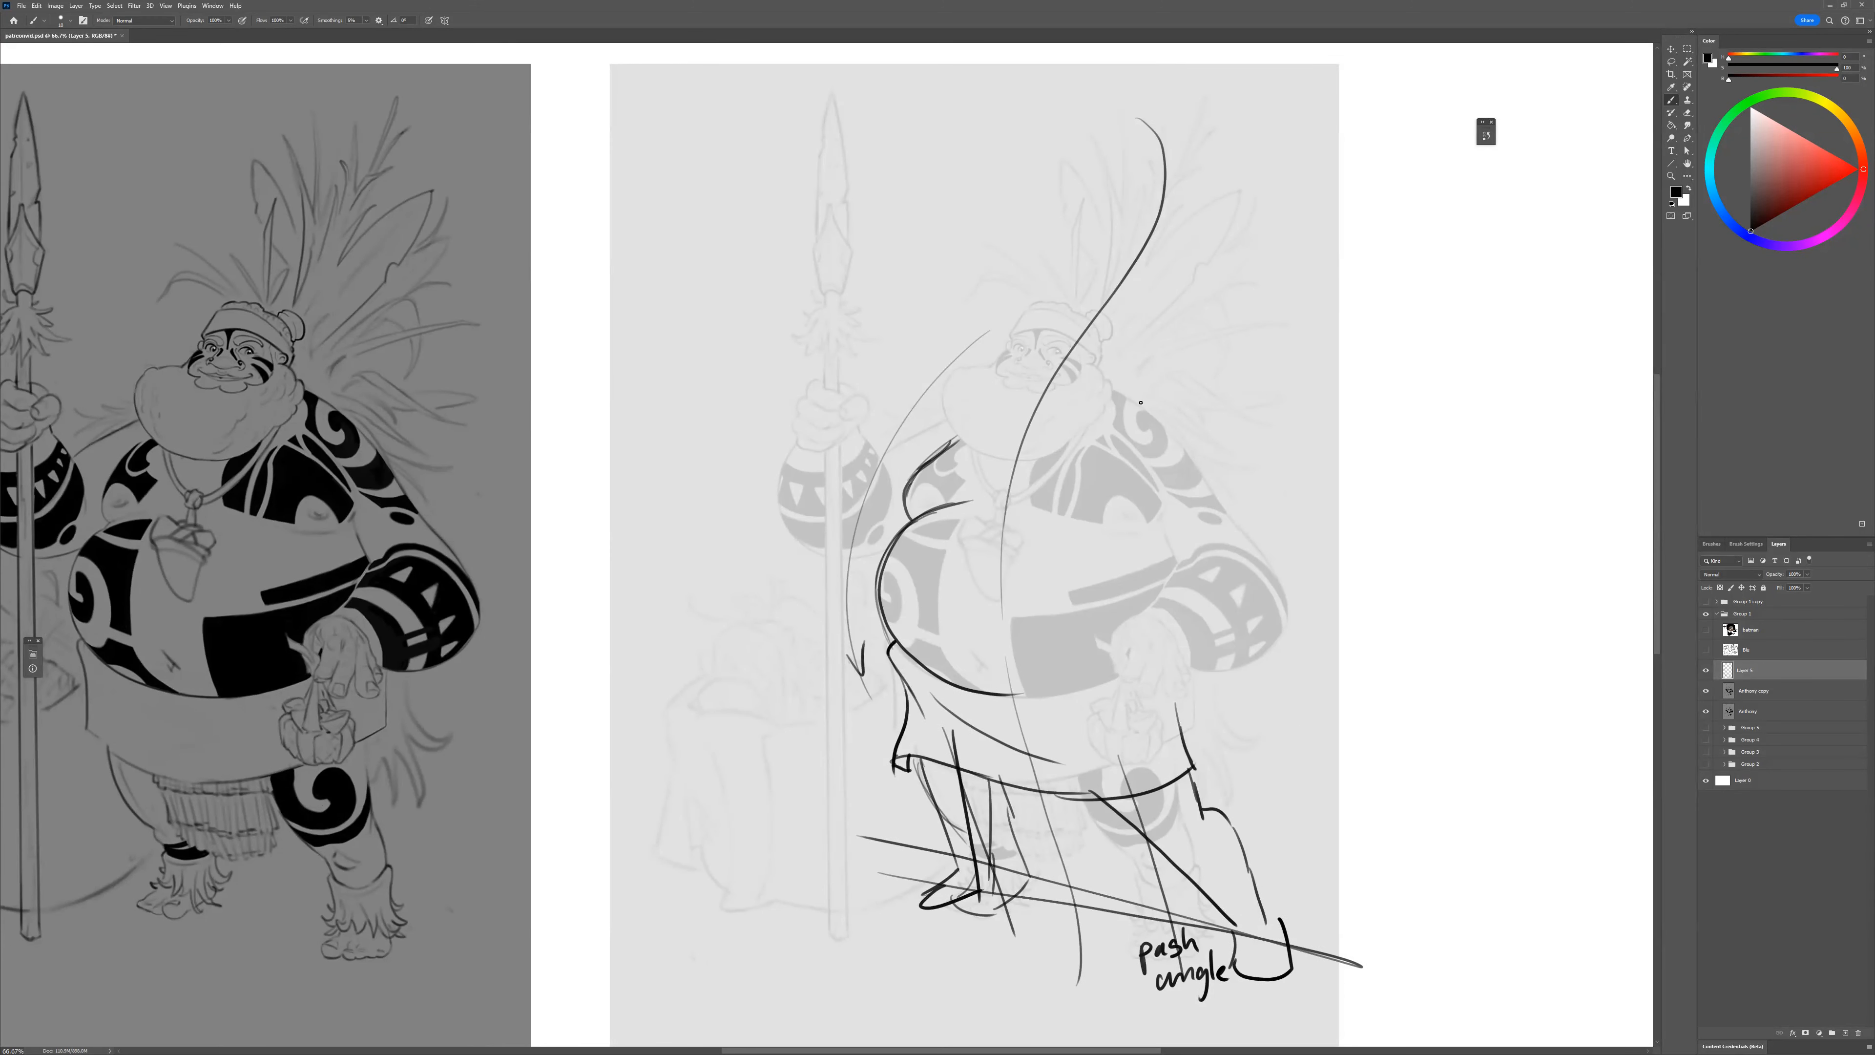
mouse_move(1113, 393)
mouse_down()
mouse_move(1170, 412)
mouse_move(1229, 485)
mouse_move(1315, 534)
mouse_move(1231, 565)
mouse_move(1211, 605)
mouse_move(1212, 639)
mouse_move(1235, 645)
mouse_move(1282, 585)
mouse_move(1275, 643)
mouse_move(1248, 658)
mouse_move(1291, 636)
mouse_move(1261, 673)
mouse_move(1306, 610)
mouse_move(1318, 531)
mouse_move(1293, 625)
mouse_up()
drag(1174, 559, 1213, 580)
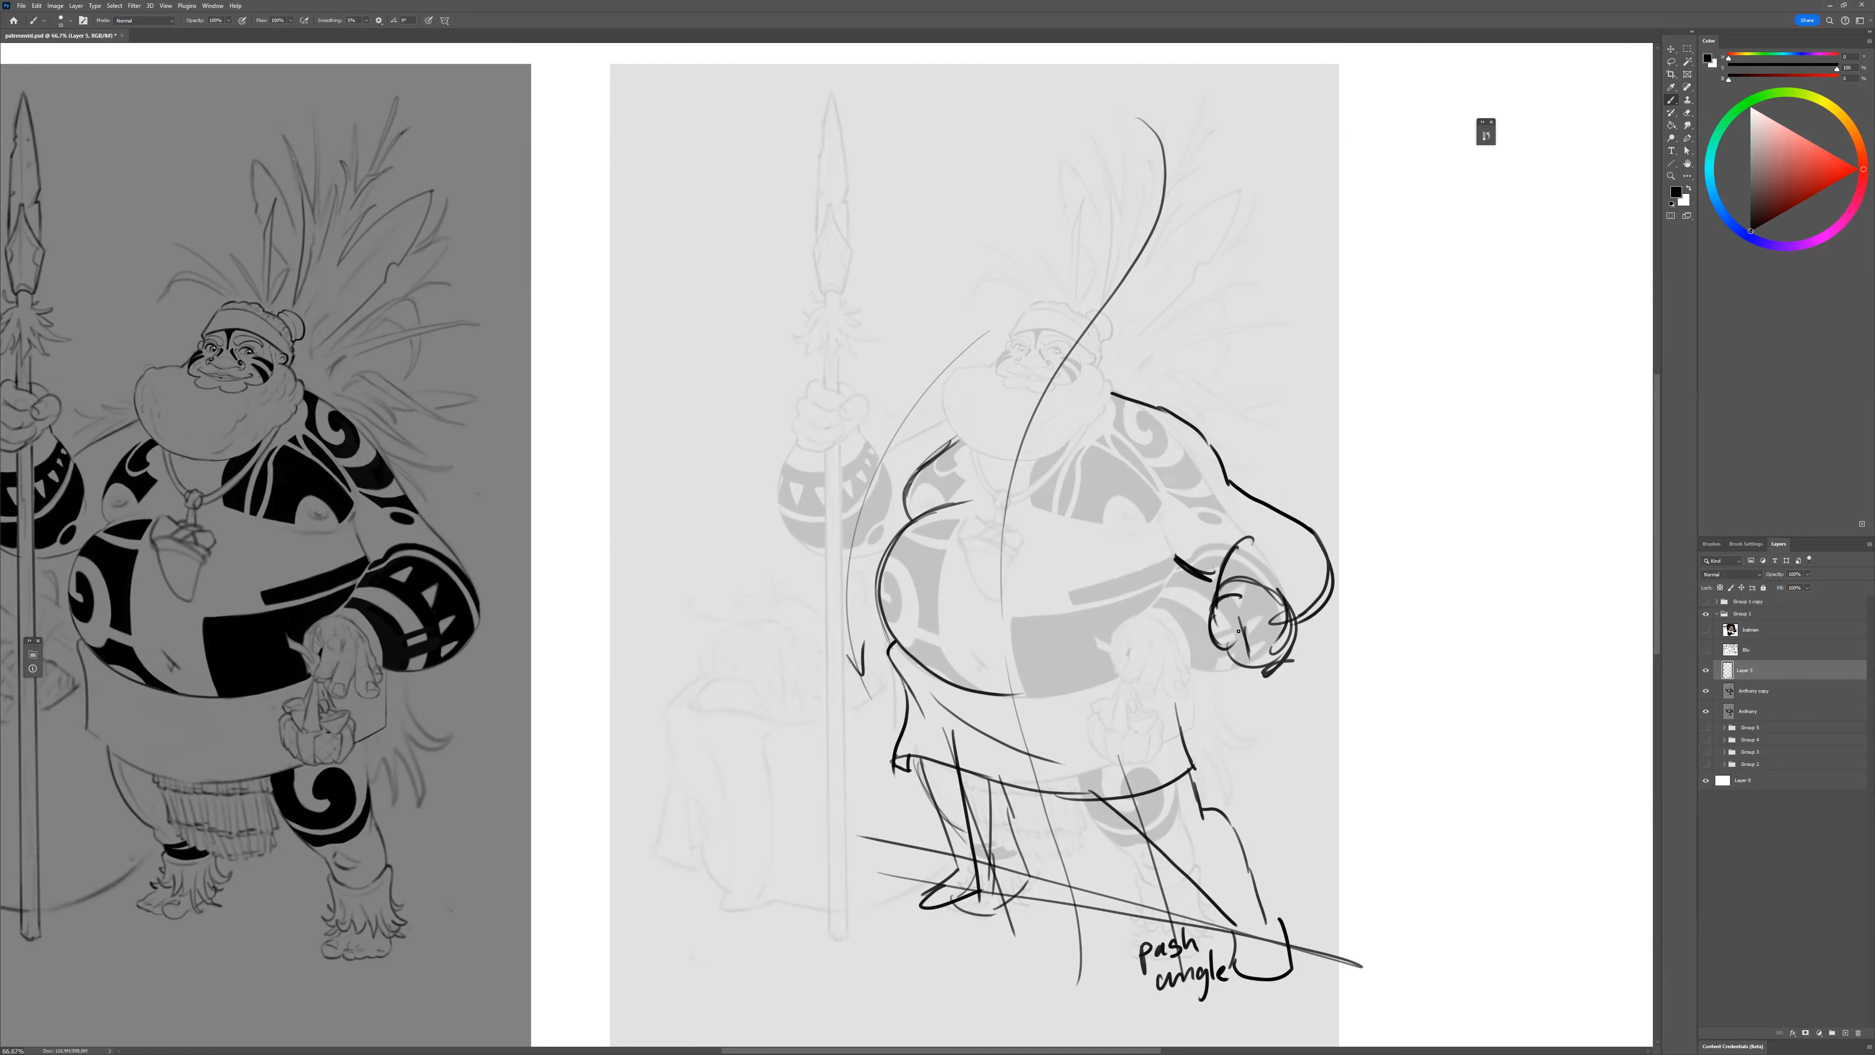
mouse_move(1241, 652)
mouse_down()
mouse_move(1214, 684)
mouse_move(1302, 742)
mouse_move(1264, 667)
mouse_move(1341, 628)
mouse_move(1162, 611)
mouse_move(1179, 617)
mouse_move(1177, 703)
mouse_move(1257, 696)
mouse_up()
Sketch the spear-bearer's other arm extending outward and bending up to a raised fist with a thumb.
drag(873, 391, 769, 437)
drag(822, 500, 766, 516)
drag(770, 432, 699, 369)
mouse_move(708, 357)
mouse_down()
mouse_move(701, 424)
mouse_move(683, 353)
mouse_move(739, 352)
mouse_move(760, 377)
mouse_move(751, 403)
mouse_up()
key(ctrl+z)
mouse_move(740, 374)
mouse_down()
mouse_move(692, 477)
mouse_move(714, 521)
mouse_move(761, 521)
mouse_up()
drag(670, 446, 696, 515)
drag(741, 387, 768, 435)
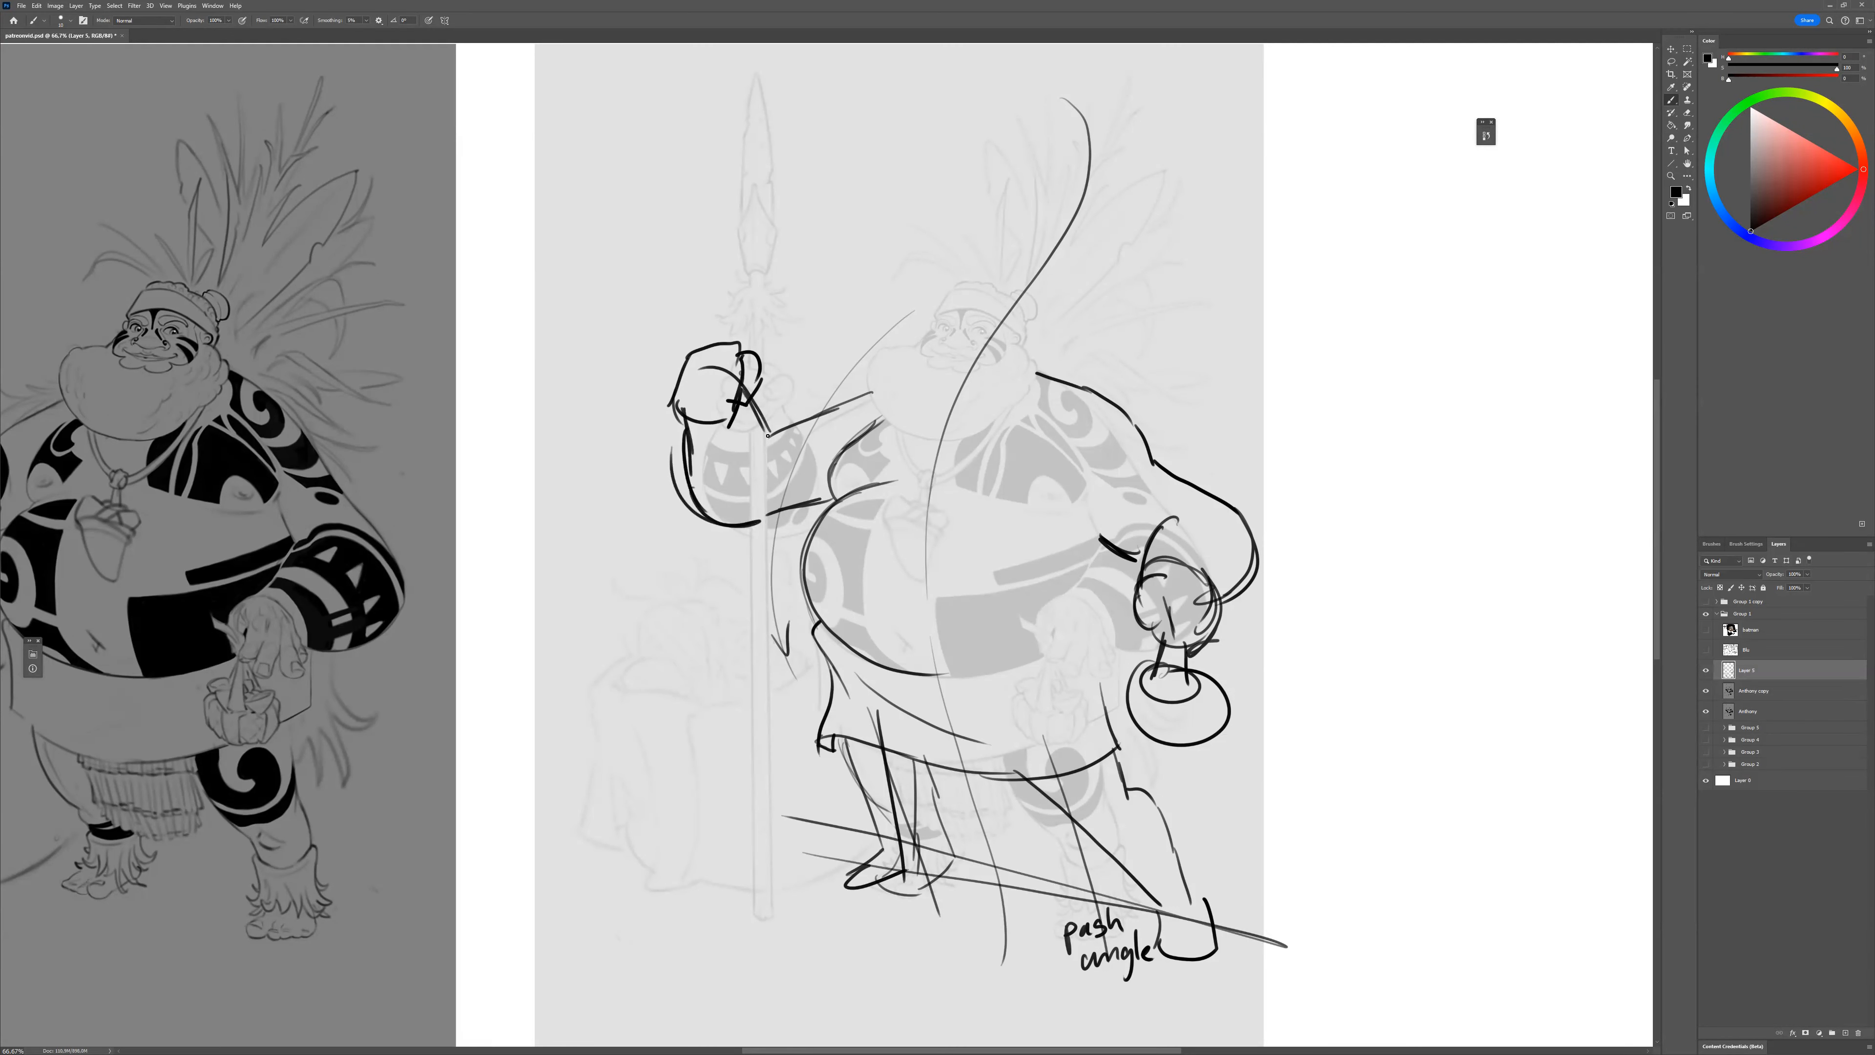
drag(763, 591, 757, 487)
mouse_move(748, 242)
mouse_down()
mouse_move(646, 816)
mouse_move(742, 402)
mouse_up()
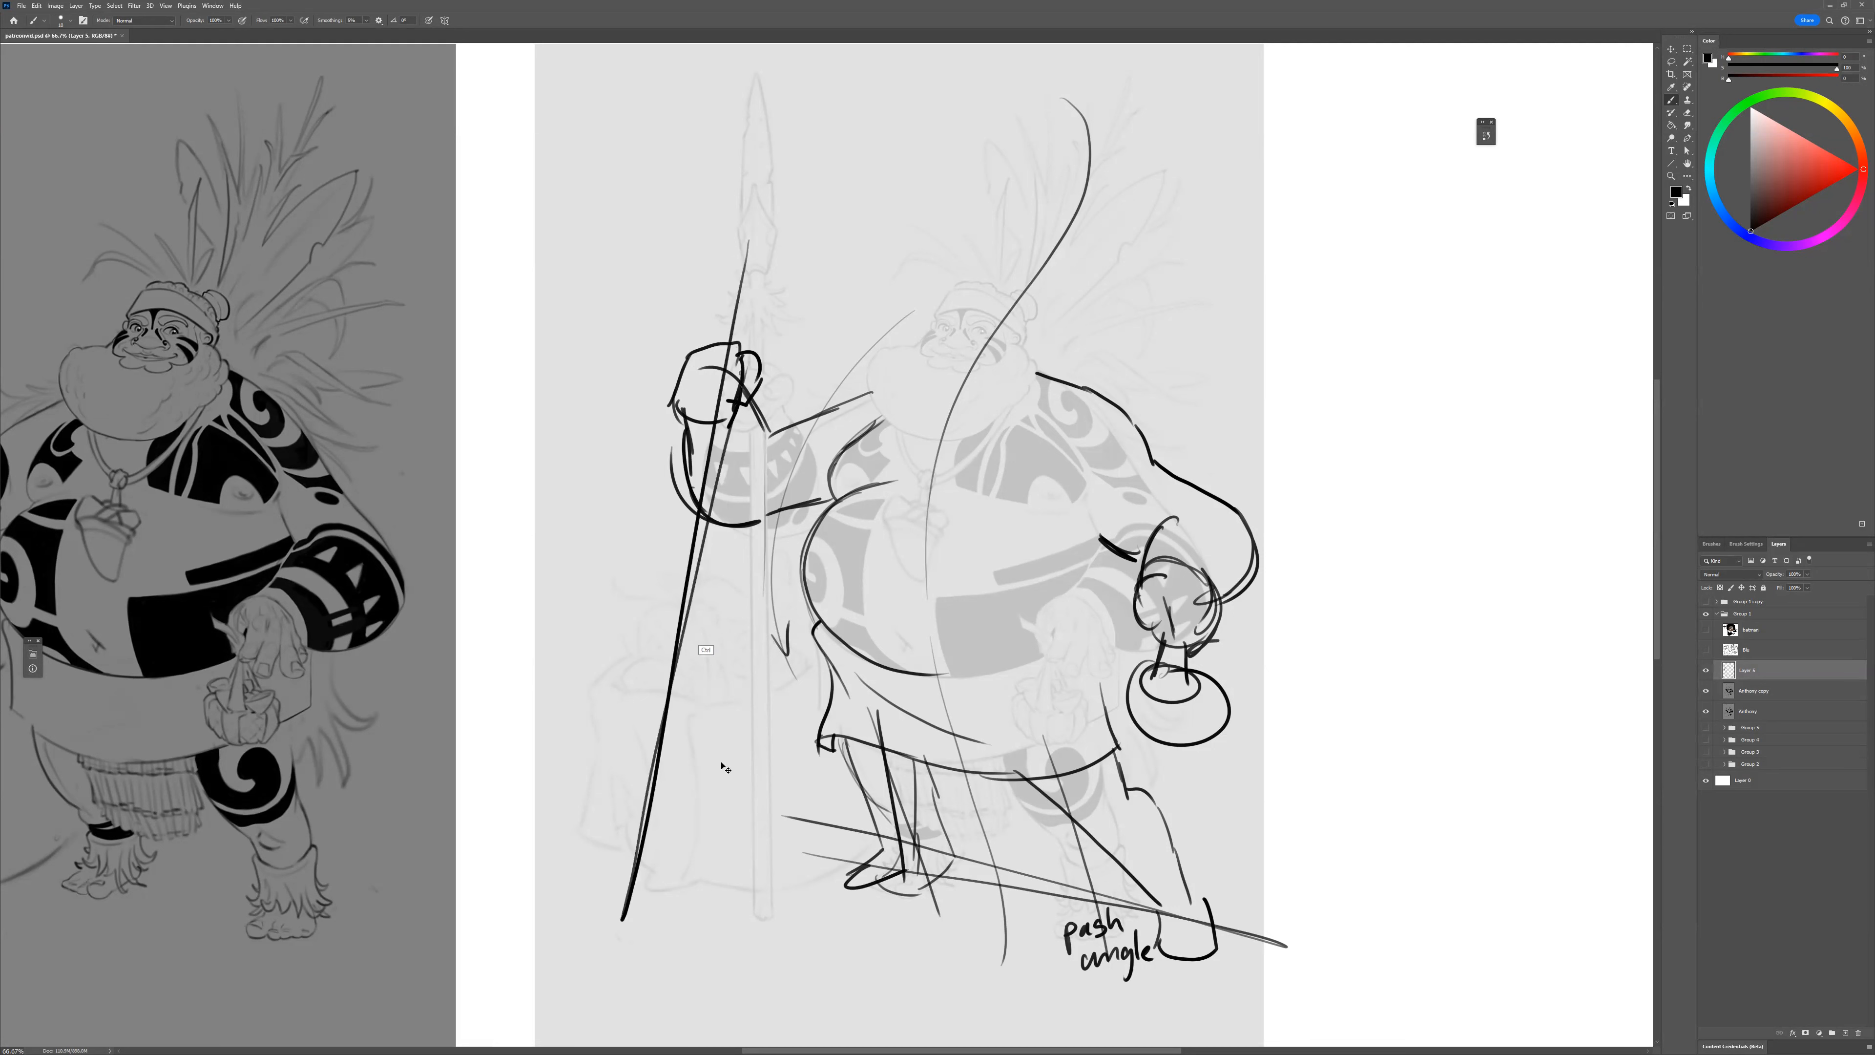
key(ctrl+z)
Draw the spear shaft through the raised fist, its upper end leaning away from the body, and define the gripping fingers.
drag(668, 181, 773, 922)
mouse_move(731, 339)
mouse_down()
mouse_move(668, 358)
mouse_move(676, 402)
mouse_move(722, 343)
mouse_move(730, 386)
mouse_up()
mouse_move(727, 316)
mouse_down()
mouse_move(668, 347)
mouse_move(731, 363)
mouse_up()
mouse_move(686, 259)
mouse_down()
mouse_move(738, 256)
mouse_move(812, 313)
mouse_up()
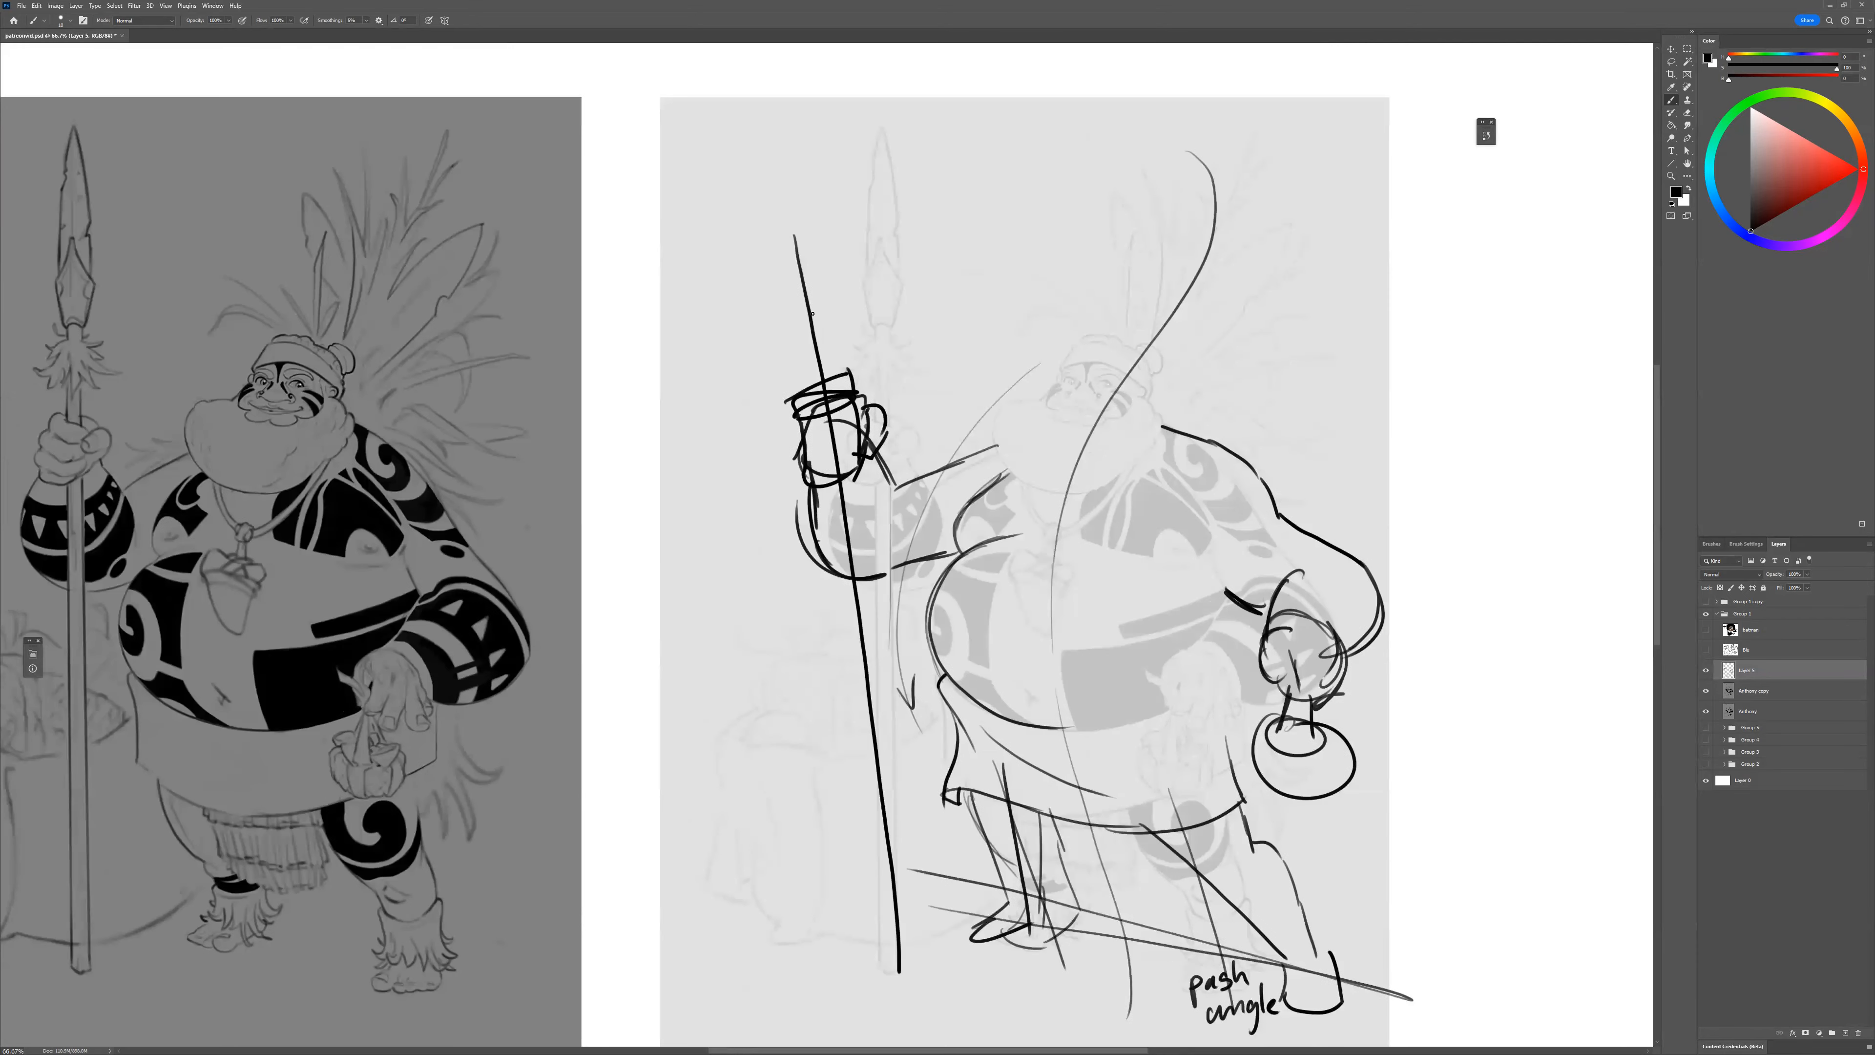
Add the spearhead with its binding and a second edge line along the shaft.
drag(780, 216, 808, 336)
drag(825, 470, 834, 493)
mouse_move(787, 251)
mouse_down()
mouse_move(809, 238)
mouse_move(784, 248)
mouse_move(764, 214)
mouse_move(753, 101)
mouse_move(808, 246)
mouse_move(899, 802)
mouse_up()
drag(908, 885, 917, 977)
Outline the spear-bearer's head and beard and draw a diagonal downward arrow beside them.
mouse_move(1345, 719)
mouse_down()
mouse_move(1284, 672)
mouse_move(1130, 674)
mouse_up()
mouse_move(944, 361)
mouse_down()
mouse_move(908, 283)
mouse_move(874, 334)
mouse_move(893, 439)
mouse_move(948, 410)
mouse_up()
drag(873, 172, 782, 345)
Sketch long curved feathers fanning out around the back of the spear-bearer's head.
mouse_move(958, 288)
mouse_down()
mouse_move(976, 151)
mouse_move(1006, 190)
mouse_move(963, 295)
mouse_up()
mouse_move(967, 299)
mouse_down()
mouse_move(1059, 97)
mouse_move(1033, 288)
mouse_move(1060, 296)
mouse_move(1063, 325)
mouse_move(973, 341)
mouse_move(1166, 389)
mouse_up()
drag(1030, 355, 1169, 389)
drag(975, 344, 1052, 398)
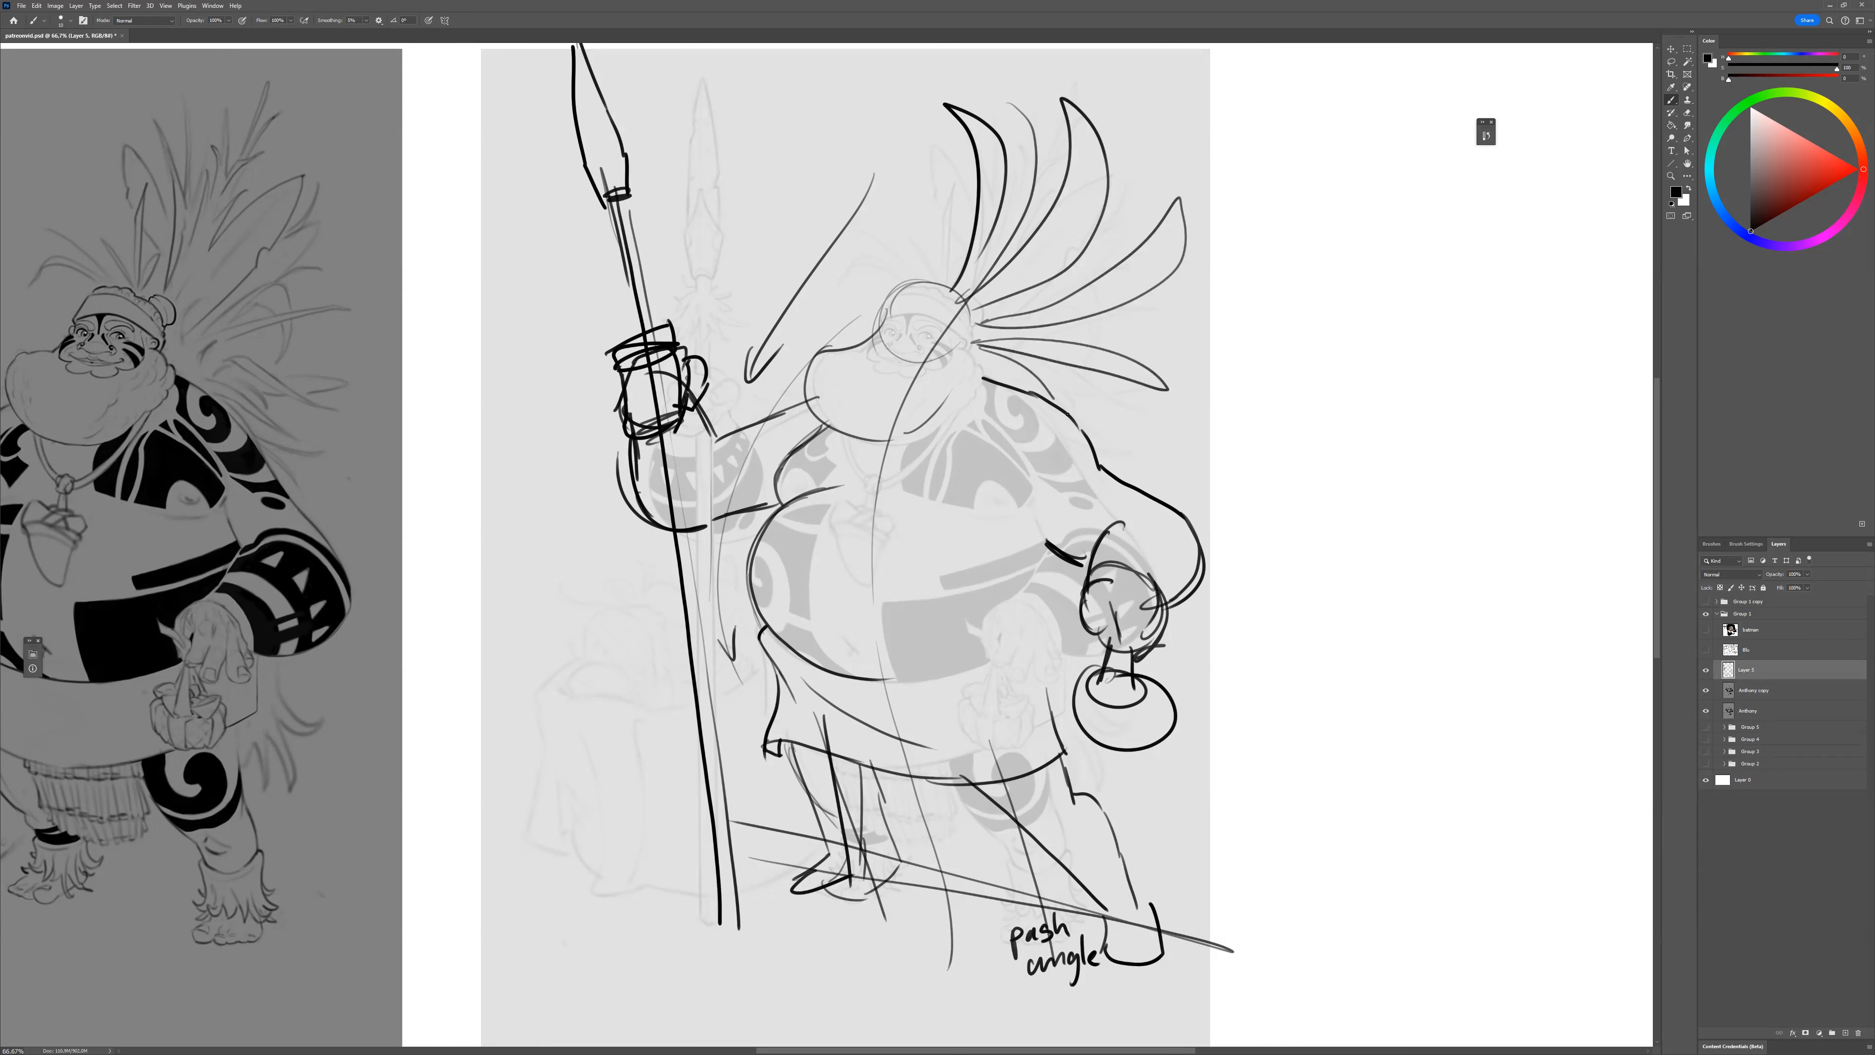
mouse_move(950, 287)
mouse_down()
mouse_move(944, 237)
mouse_move(940, 261)
mouse_move(806, 214)
mouse_move(919, 274)
mouse_up()
Draw a large sweeping arc with an arrowhead around the feather fan to show its overall rhythm.
mouse_move(1107, 404)
mouse_down()
mouse_move(1096, 82)
mouse_move(737, 216)
mouse_up()
drag(784, 141, 795, 178)
drag(1263, 661, 1369, 669)
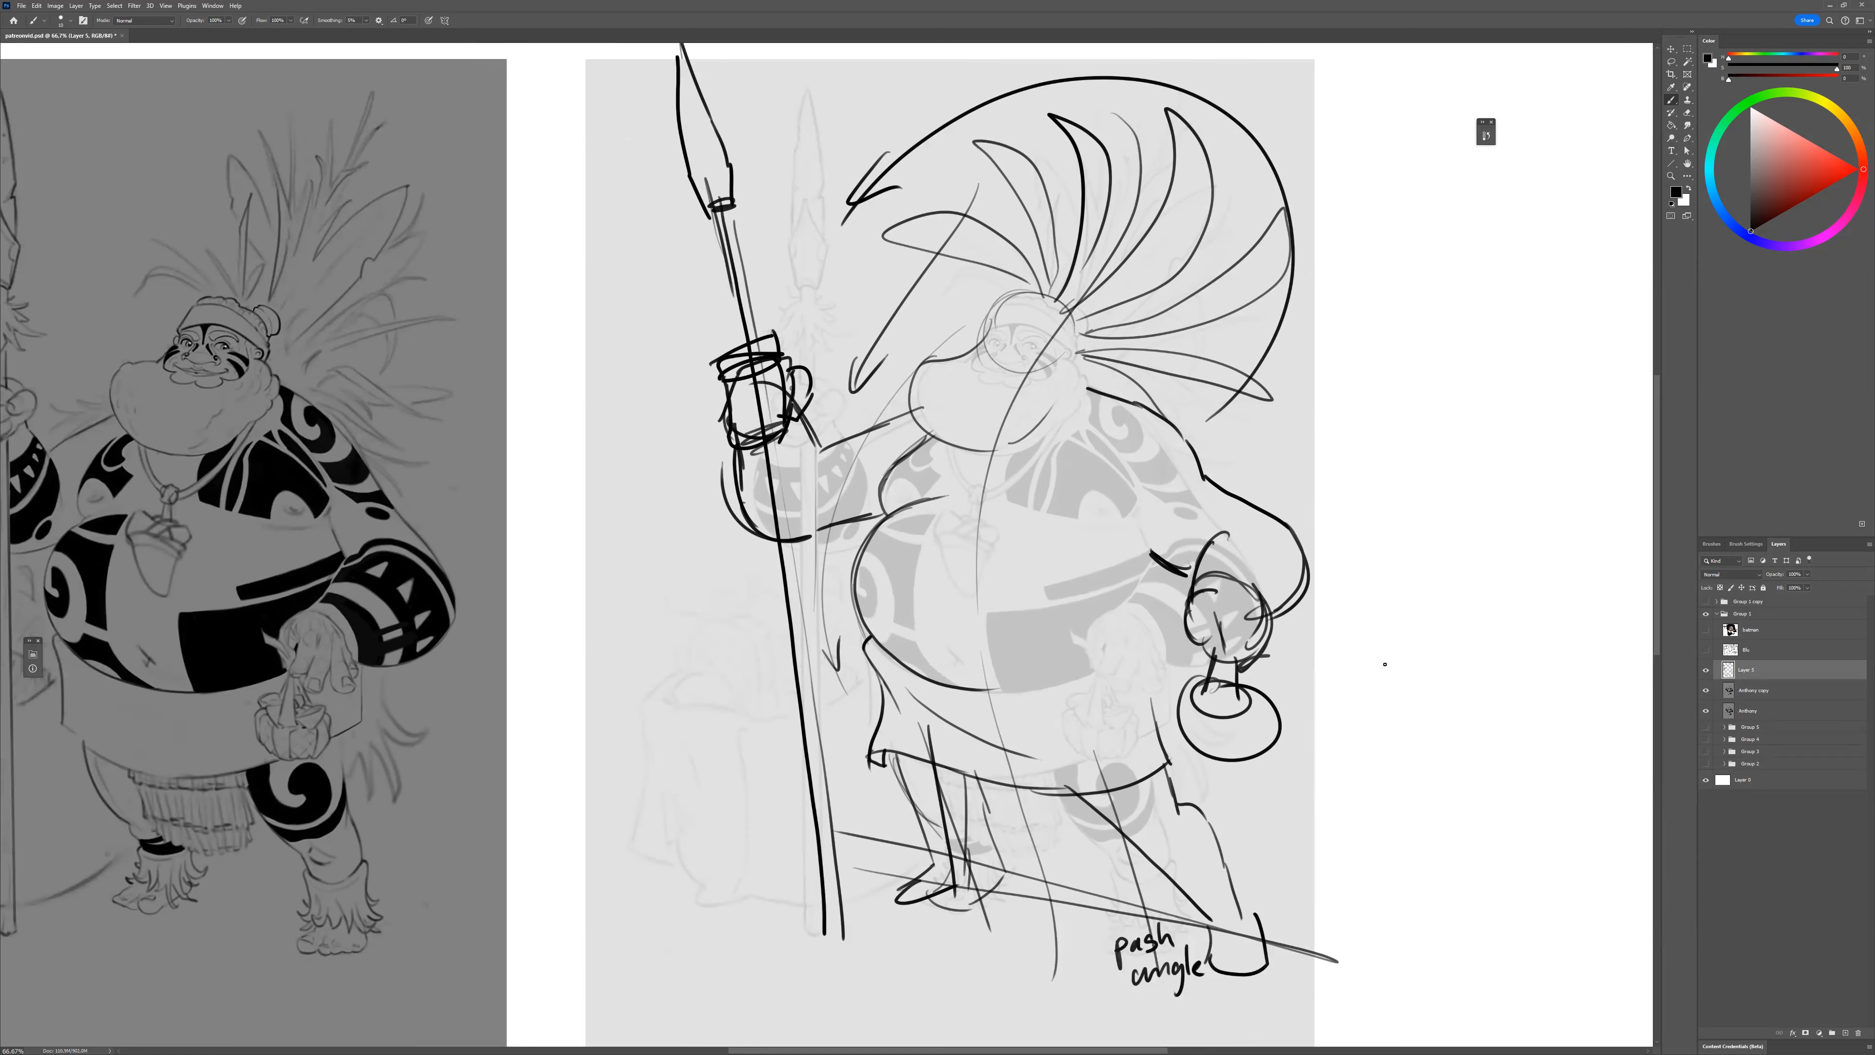
drag(1340, 640, 1308, 639)
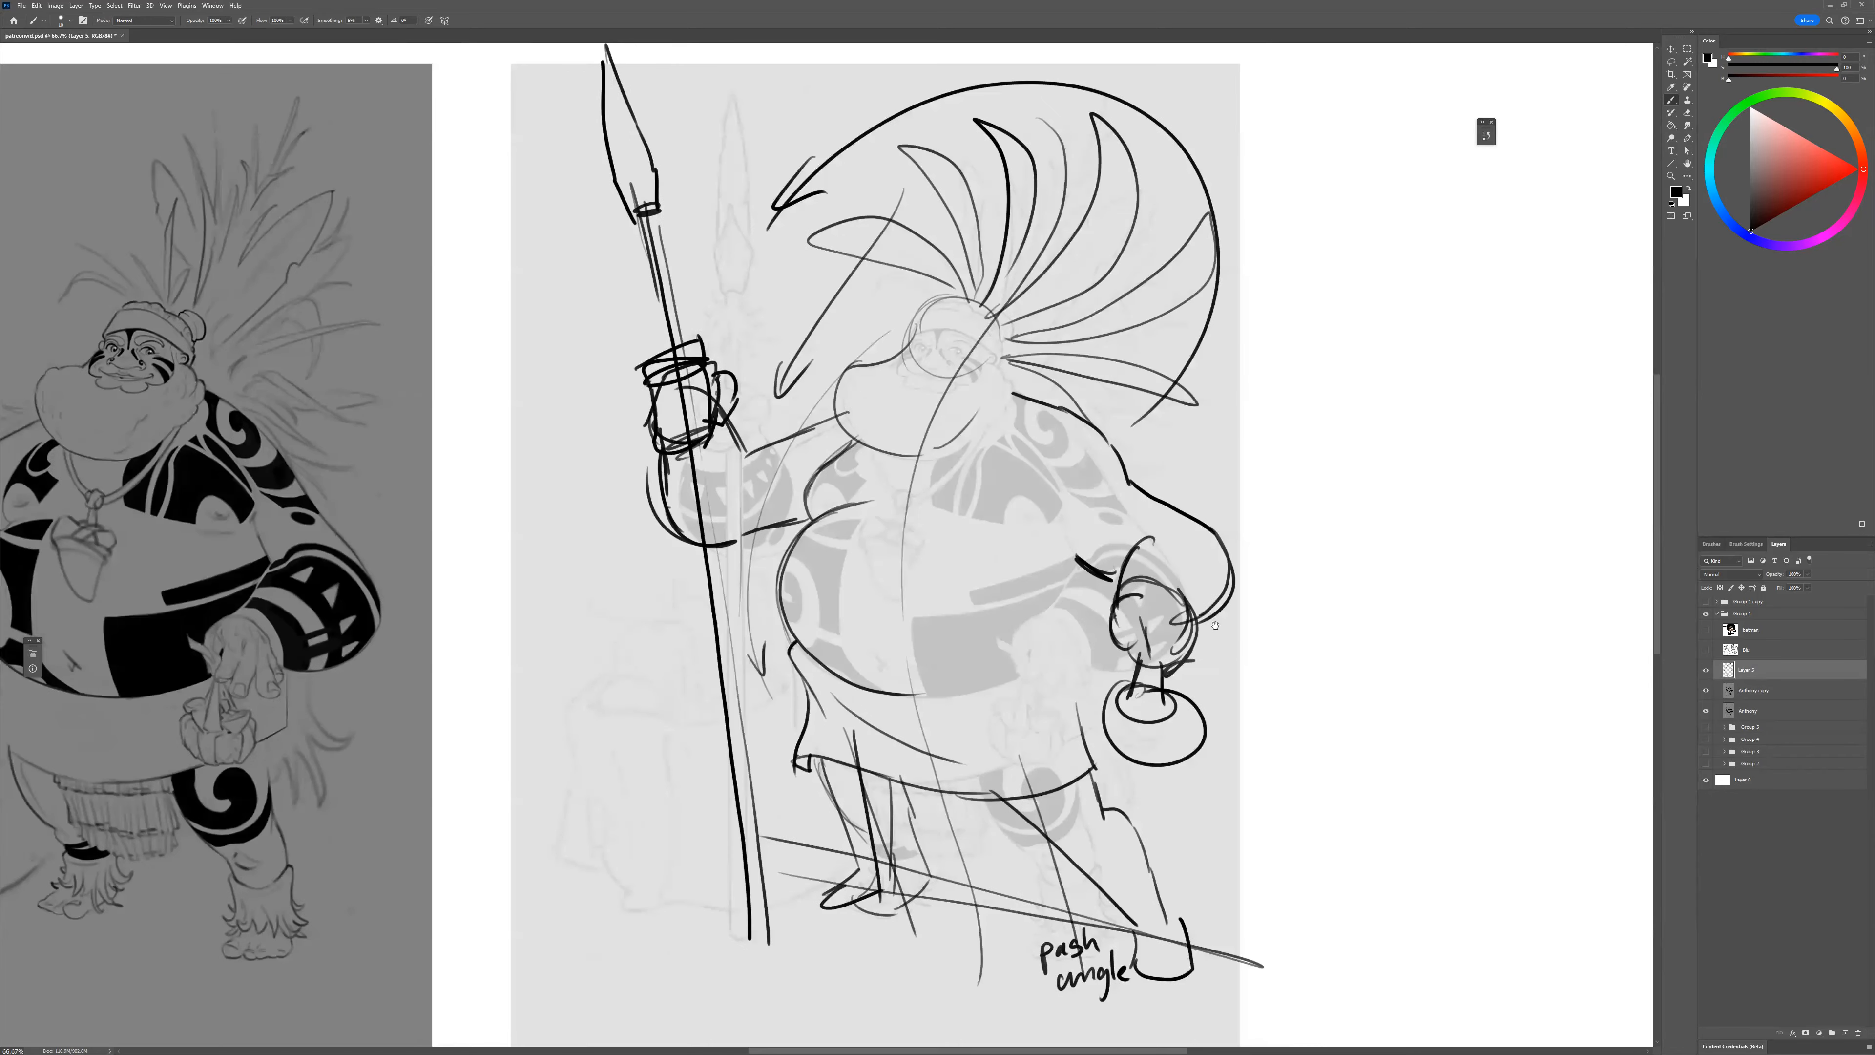
On a new layer, trace the pushed spear-bearer's contour and spear with an enlarged solid black brush.
key(ctrl+minus)
key(ctrl+shift+alt+n)
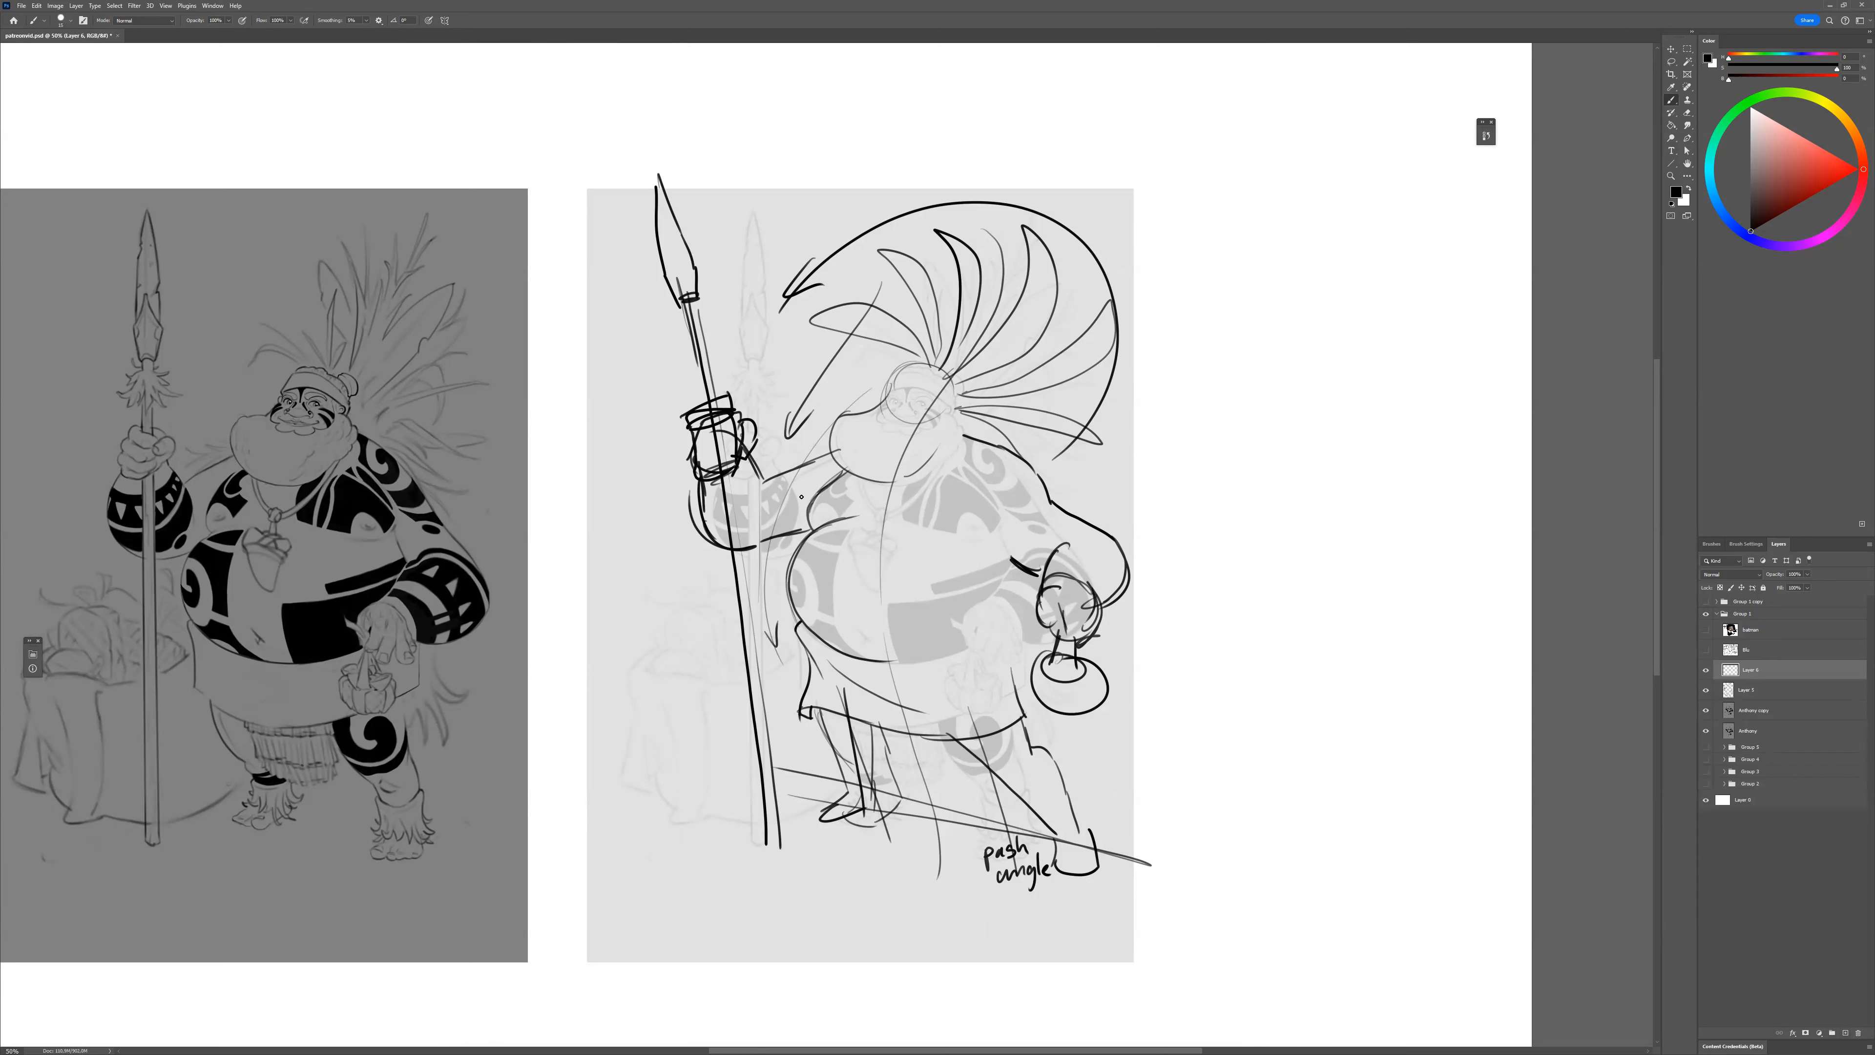
key(bracketright)
key(bracketright)
key(bracketright)
key(bracketright)
key(bracketright)
drag(661, 178, 779, 842)
mouse_move(697, 436)
mouse_down()
mouse_move(720, 533)
mouse_move(751, 524)
mouse_move(736, 448)
mouse_move(742, 522)
mouse_move(772, 528)
mouse_move(848, 459)
mouse_move(792, 584)
mouse_move(854, 792)
mouse_move(841, 805)
mouse_move(893, 790)
mouse_move(838, 677)
mouse_move(1000, 765)
mouse_move(1060, 826)
mouse_move(1064, 861)
mouse_move(1017, 751)
mouse_move(1061, 836)
mouse_move(1023, 754)
mouse_move(1001, 619)
mouse_move(1035, 551)
mouse_move(1050, 615)
mouse_move(1075, 625)
mouse_move(1059, 673)
mouse_move(1075, 695)
mouse_move(1052, 680)
mouse_move(1106, 543)
mouse_move(970, 436)
mouse_move(973, 403)
mouse_move(1105, 432)
mouse_move(1043, 249)
mouse_move(983, 224)
mouse_move(940, 284)
mouse_move(899, 239)
mouse_move(942, 325)
mouse_move(810, 318)
mouse_move(938, 368)
mouse_move(850, 418)
mouse_move(860, 462)
mouse_up()
Fill the traced figure with black and touch up the edges of the skirt and lowered arm.
key(g)
click(925, 488)
key(b)
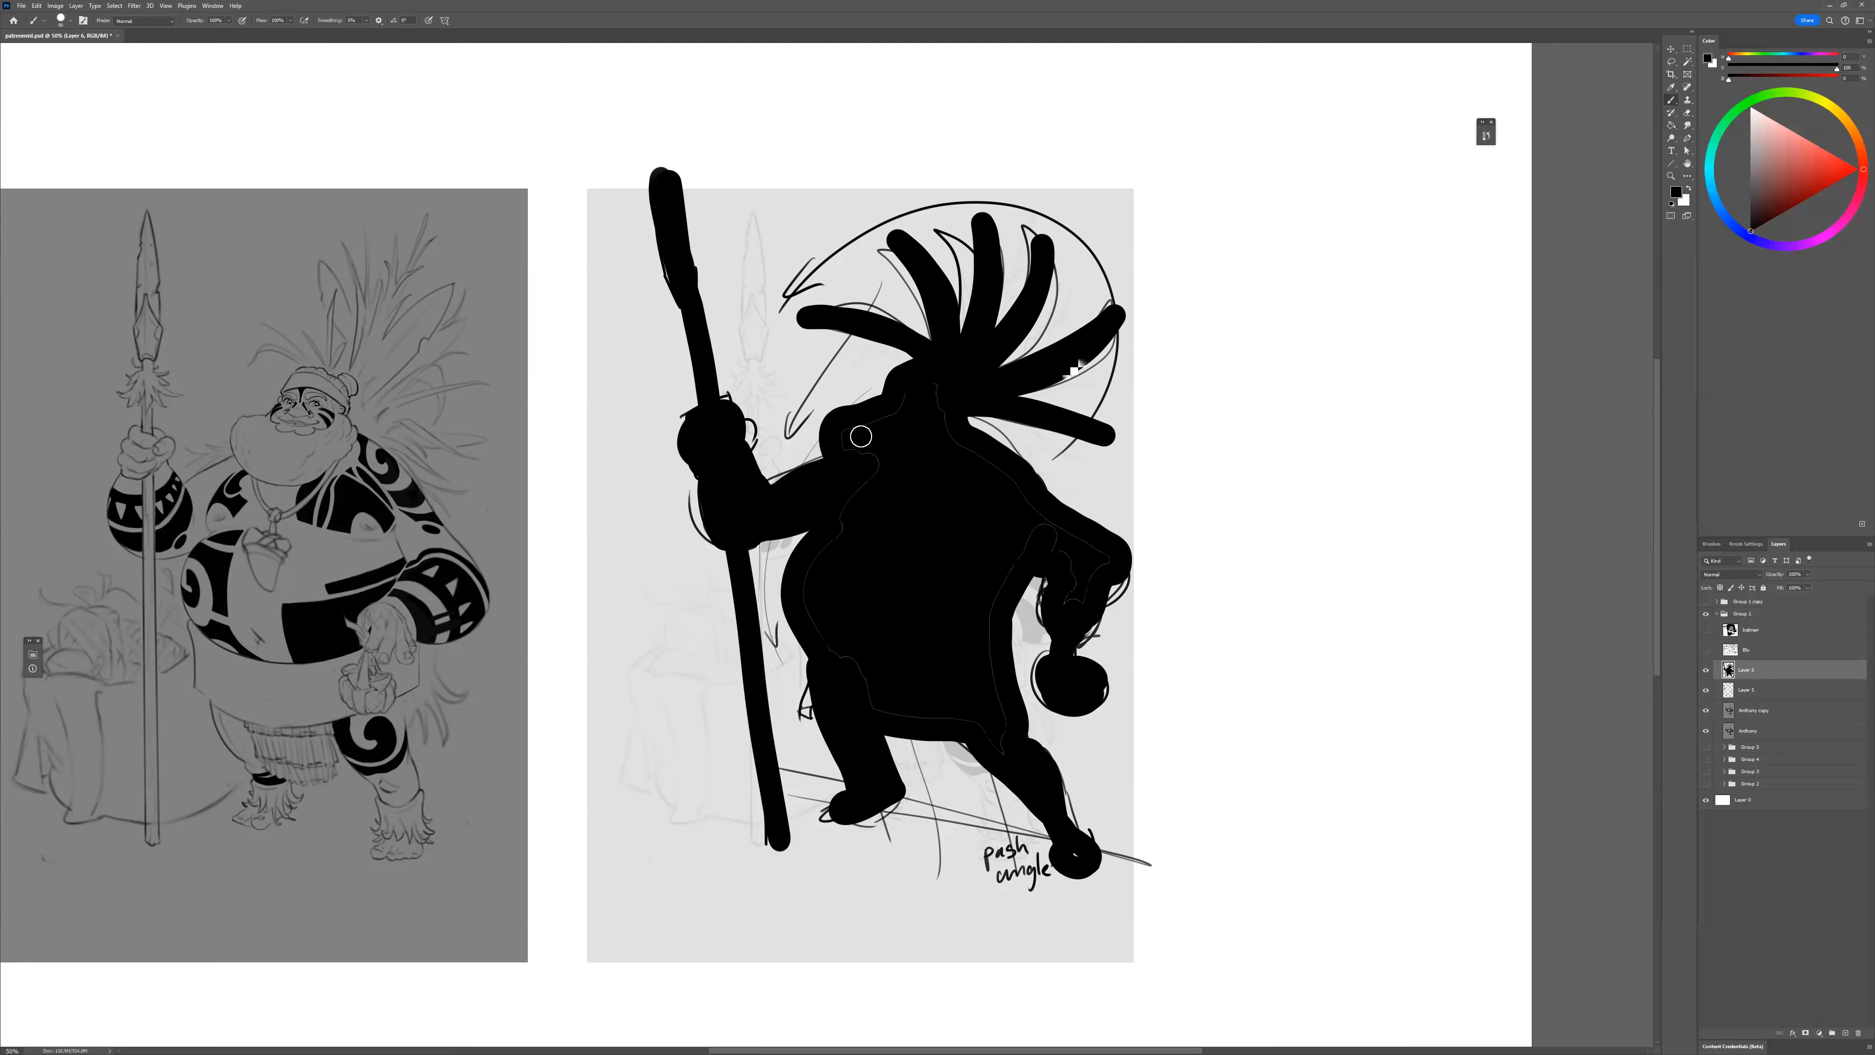
drag(1005, 750, 999, 616)
drag(999, 616, 1047, 514)
Scale down the black silhouette and place it on the empty canvas beside the redrawn figure.
drag(1197, 670, 1644, 545)
key(ctrl+t)
drag(1495, 87, 1372, 188)
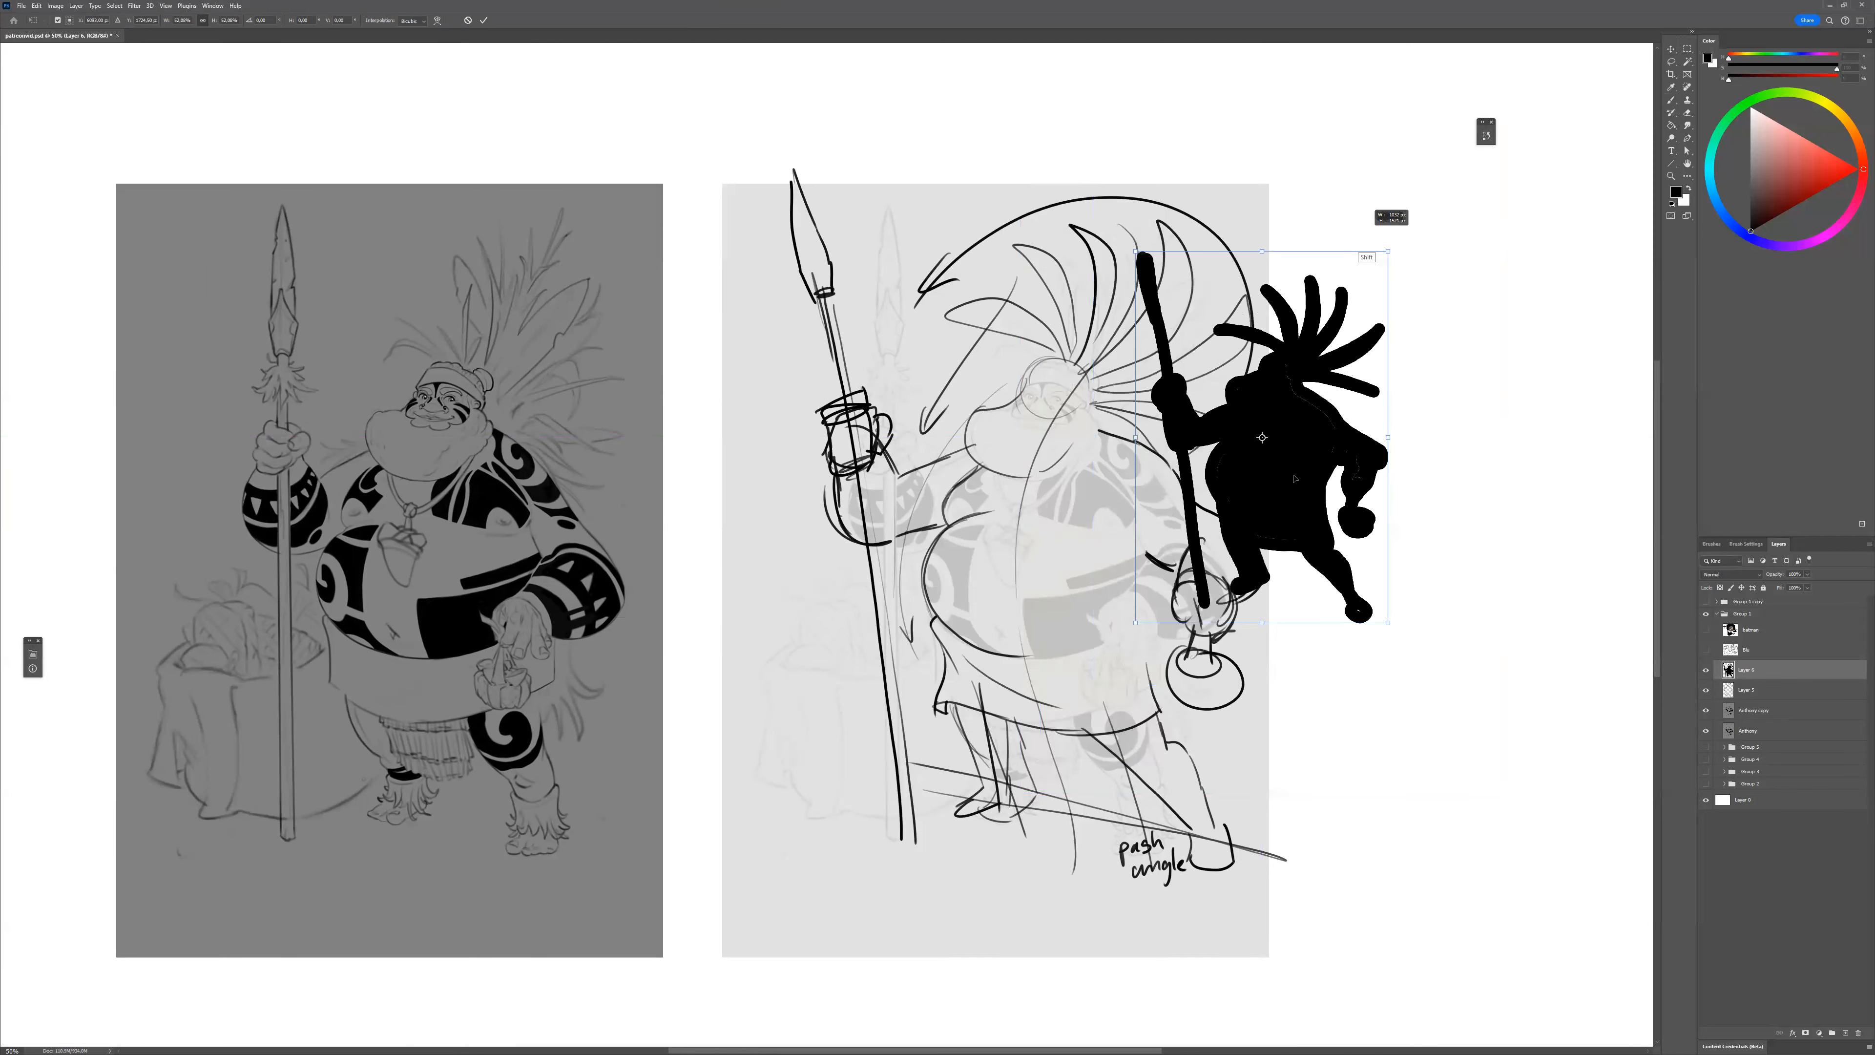
drag(1285, 385, 1410, 336)
key(Return)
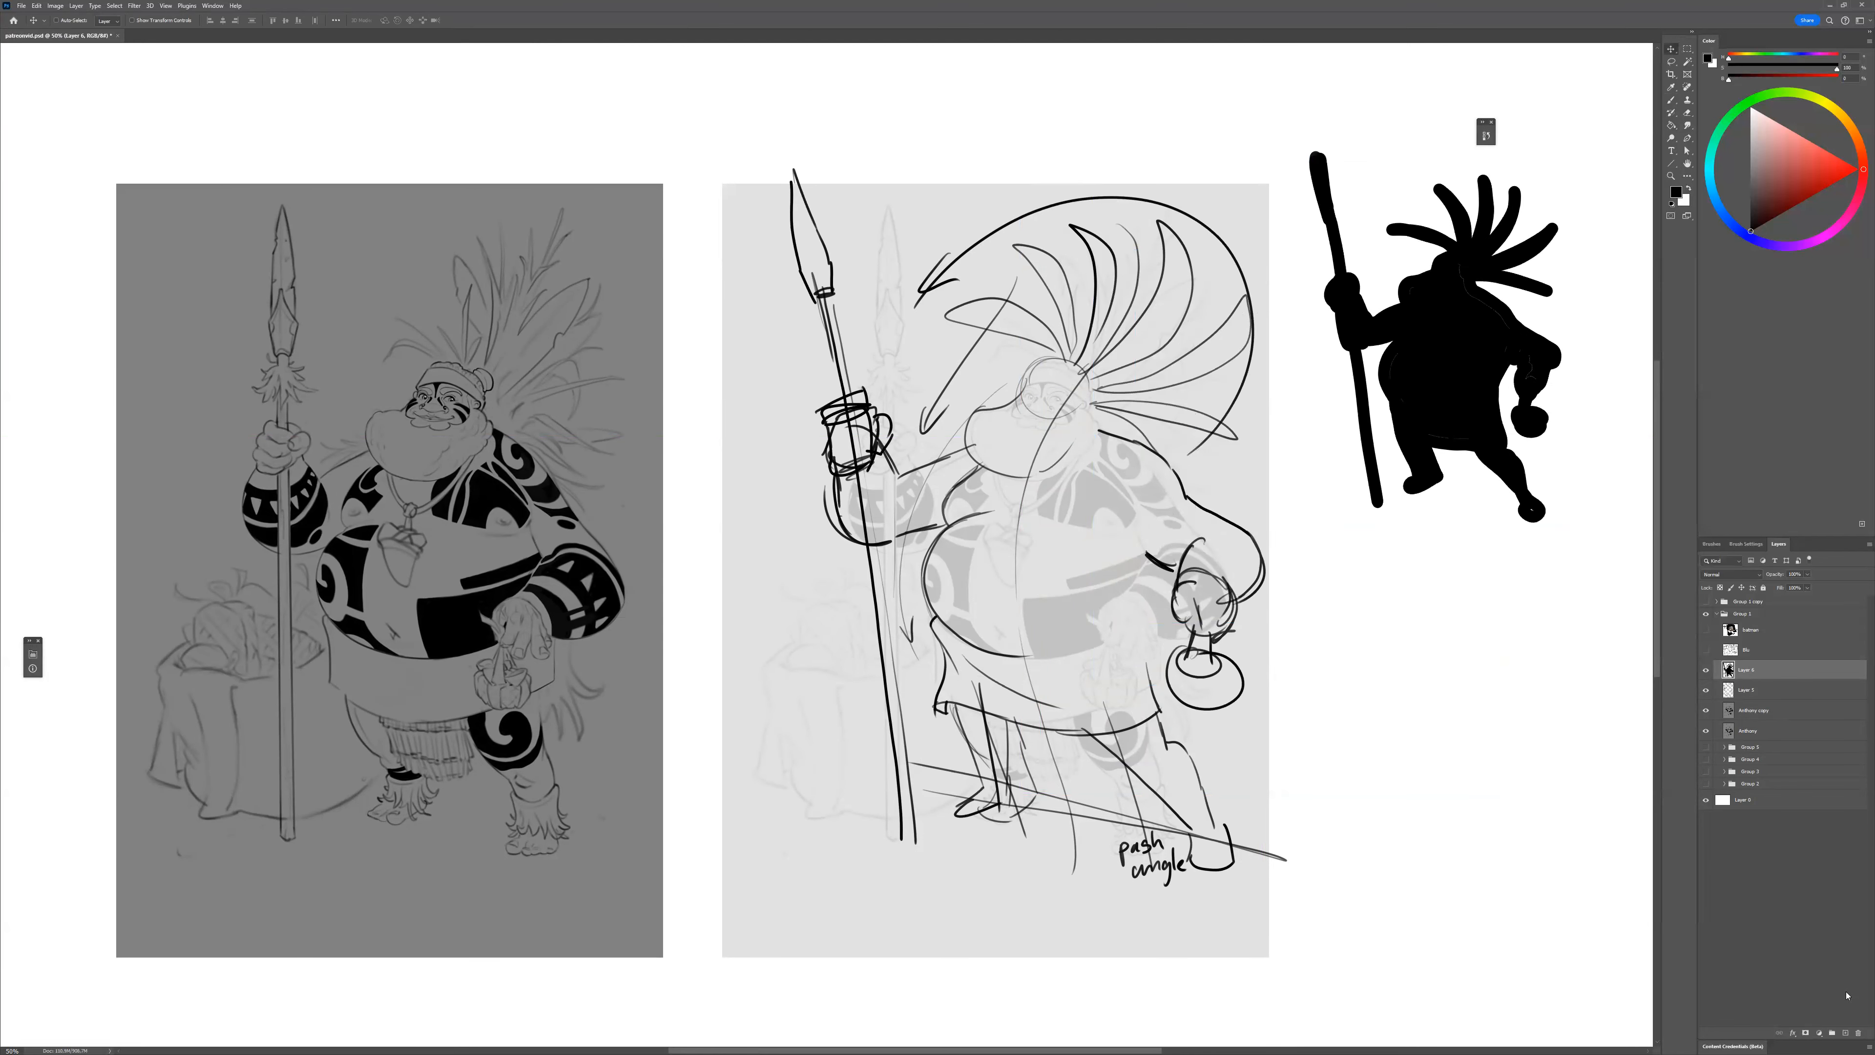
On another new layer, paint and fill a solid black silhouette over the original spear-bearer.
click(1845, 1032)
key(b)
mouse_move(347, 695)
mouse_down()
mouse_move(409, 808)
mouse_move(410, 761)
mouse_move(464, 765)
mouse_move(470, 717)
mouse_move(523, 787)
mouse_move(523, 850)
mouse_move(554, 625)
mouse_move(614, 598)
mouse_move(525, 453)
mouse_move(480, 434)
mouse_move(561, 435)
mouse_move(597, 358)
mouse_move(582, 290)
mouse_move(488, 244)
mouse_move(451, 328)
mouse_move(407, 340)
mouse_move(434, 354)
mouse_move(414, 405)
mouse_move(312, 483)
mouse_move(301, 433)
mouse_move(280, 447)
mouse_move(287, 243)
mouse_move(263, 471)
mouse_move(288, 753)
mouse_move(322, 525)
mouse_move(365, 707)
mouse_up()
key(g)
click(553, 369)
Select the original figure's silhouette, scale it down and place it below the pushed pose's silhouette.
key(l)
mouse_move(449, 160)
mouse_down()
mouse_move(178, 347)
mouse_move(595, 821)
mouse_move(590, 176)
mouse_move(626, 167)
mouse_move(540, 306)
mouse_up()
key(ctrl+t)
drag(536, 510, 734, 554)
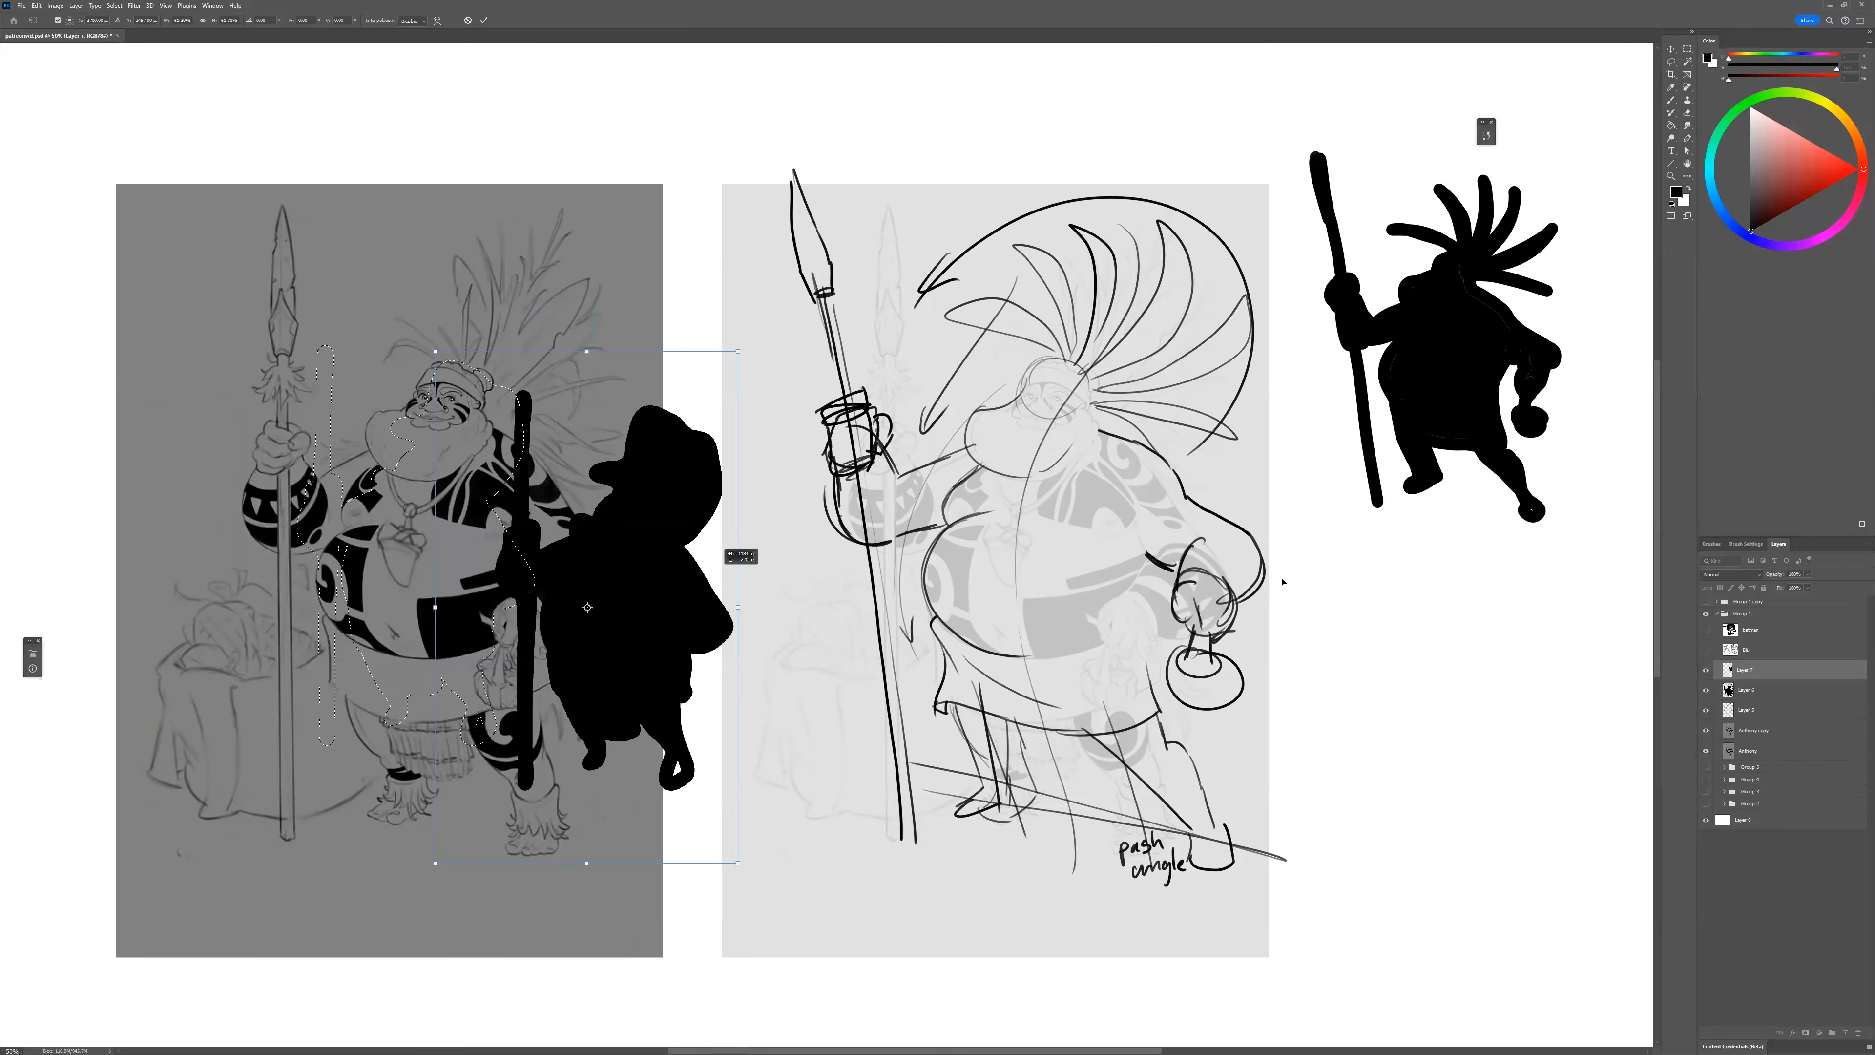
drag(1282, 582, 1520, 697)
key(Return)
key(ctrl+d)
With a smaller brush, mark a black minus in the space beside each silhouette's head and a white plus inside each figure.
key(b)
drag(1598, 578, 1537, 586)
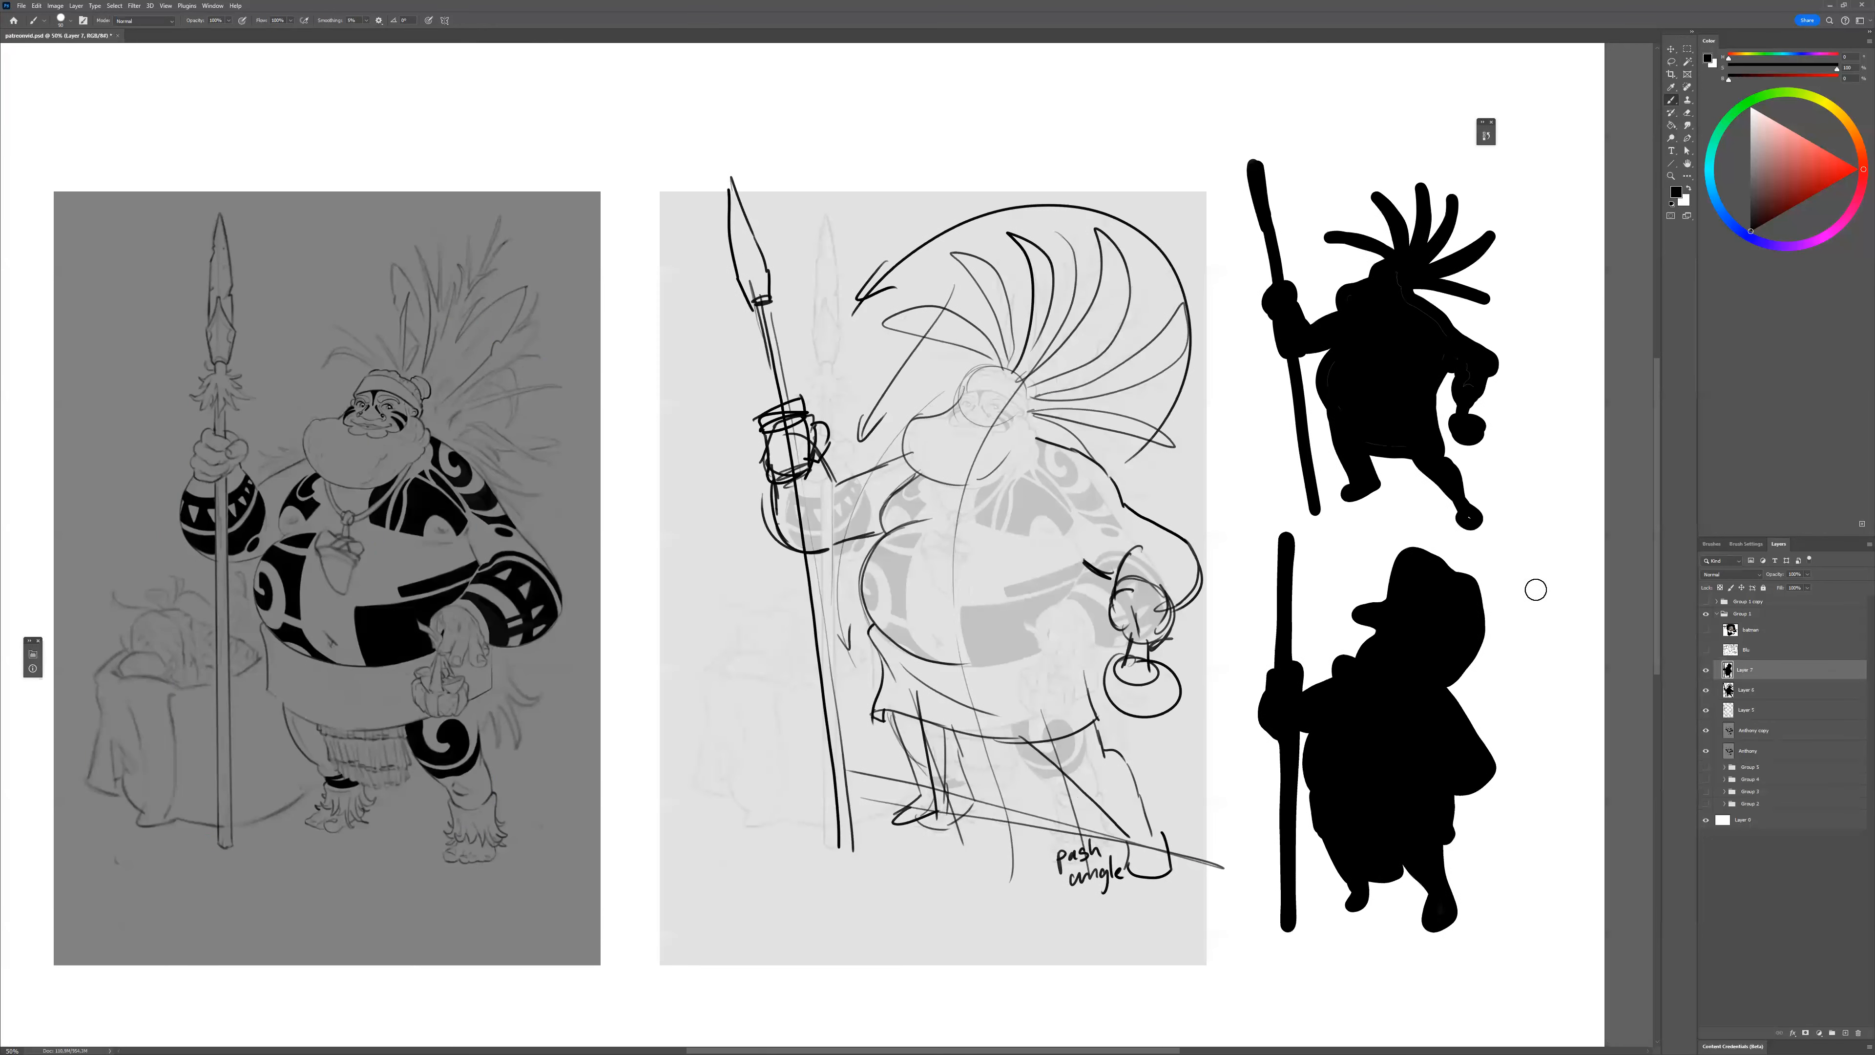
key([)
key([)
key([)
key([)
key([)
key([)
key([)
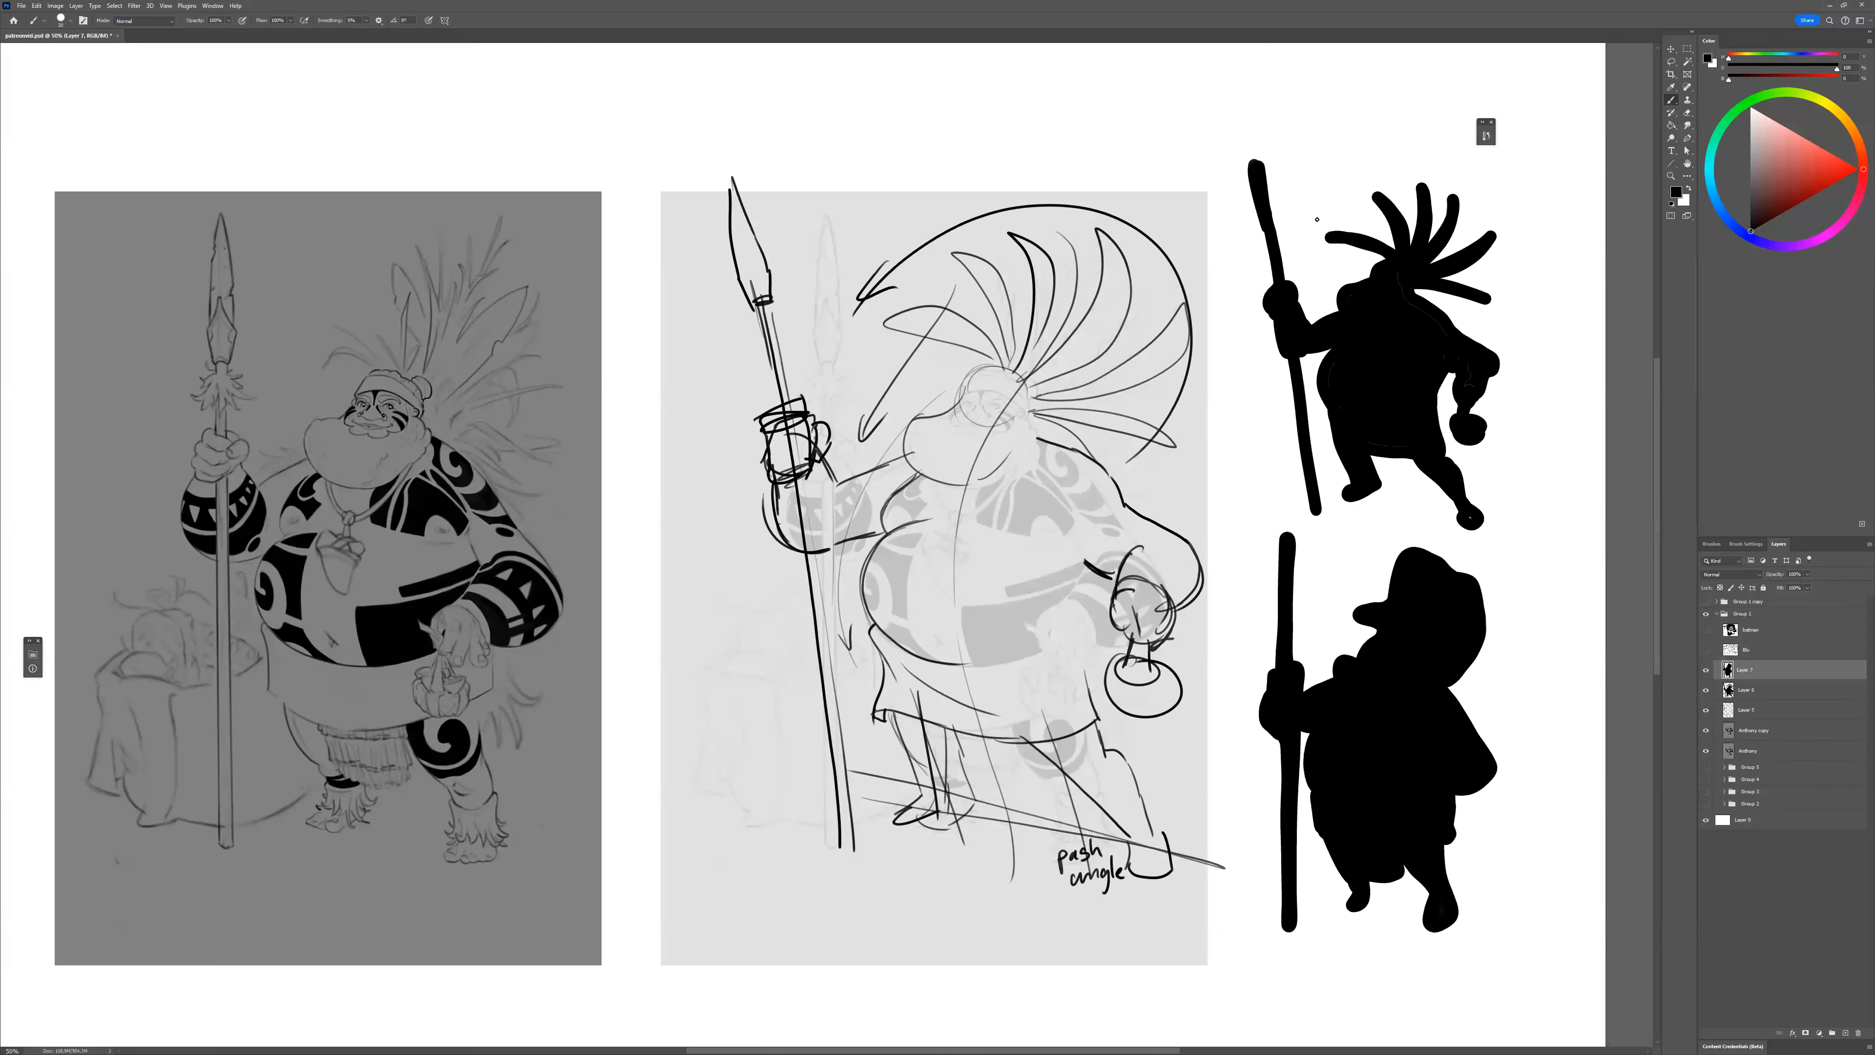
drag(1319, 209, 1333, 208)
alt+click(1482, 196)
alt+click(1382, 612)
drag(1317, 639, 1341, 638)
drag(1439, 692, 1328, 680)
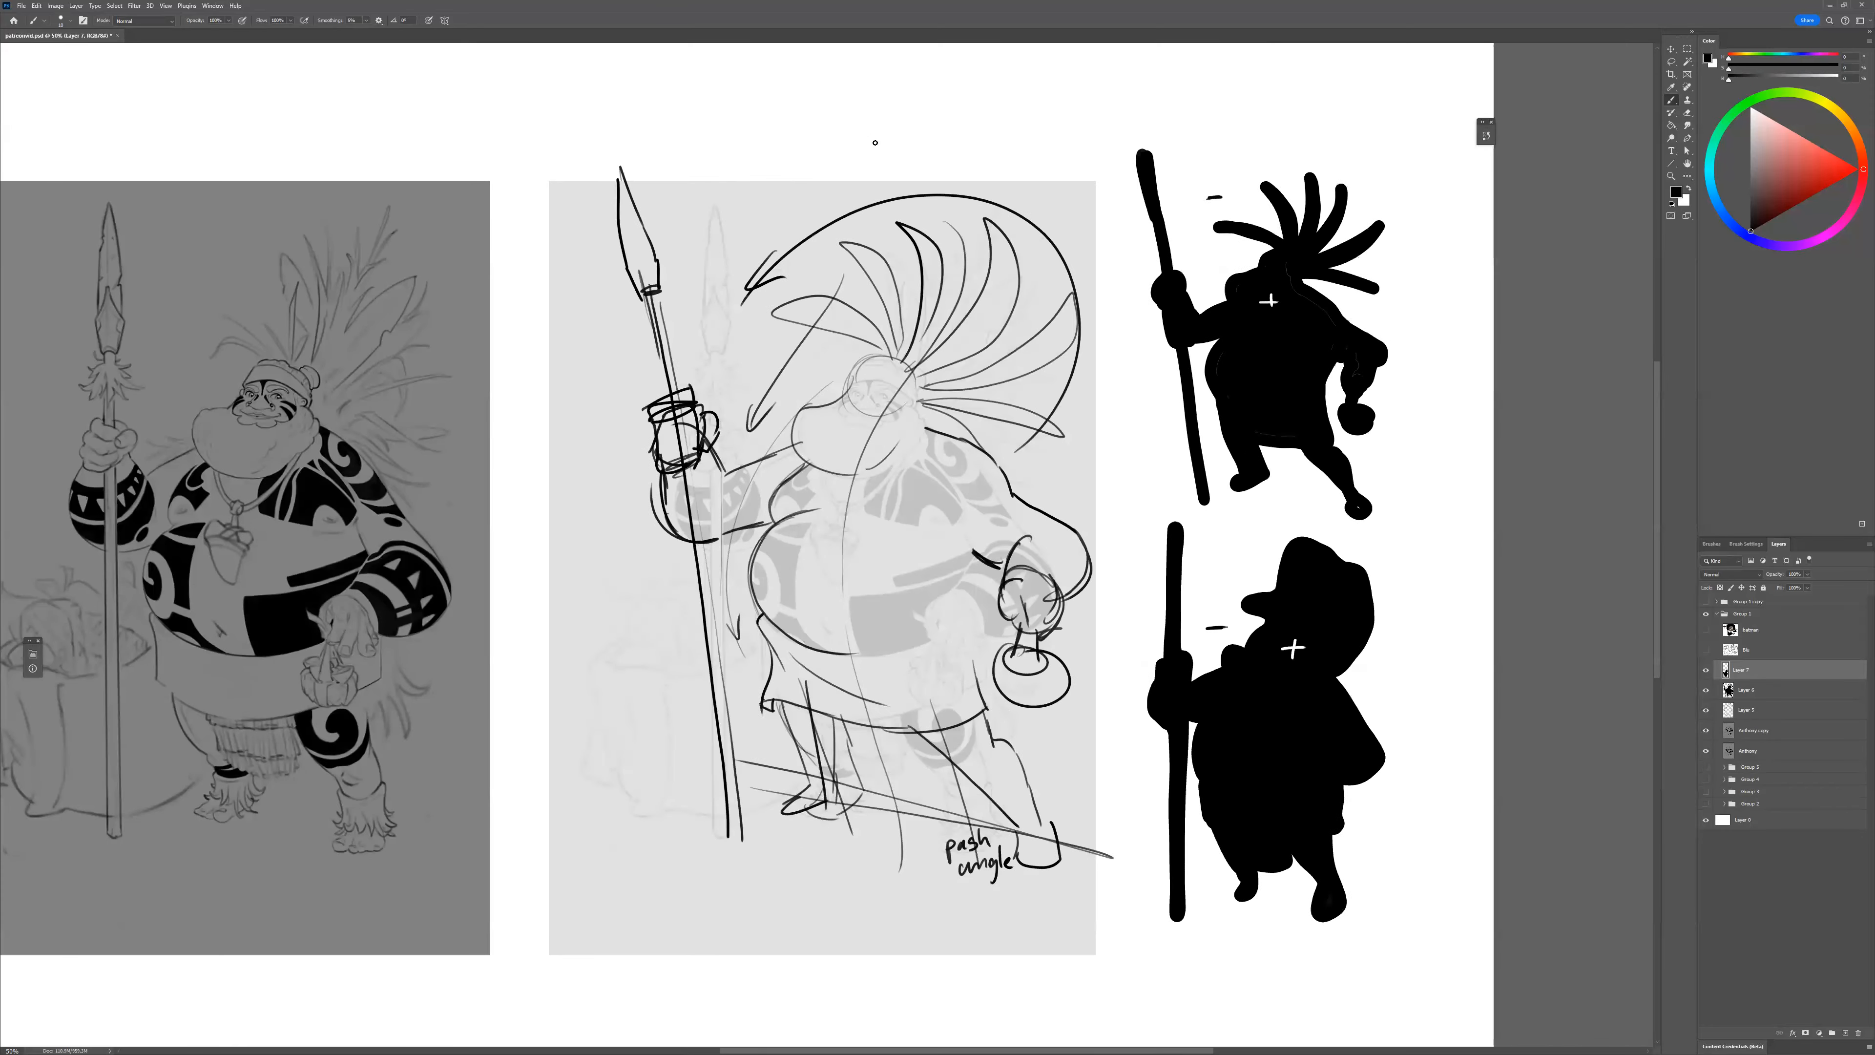
Write "balance" above the redrawn spear-bearer.
mouse_move(872, 131)
mouse_down()
mouse_move(896, 166)
mouse_move(946, 174)
mouse_up()
drag(948, 174, 1003, 167)
drag(882, 548, 1010, 539)
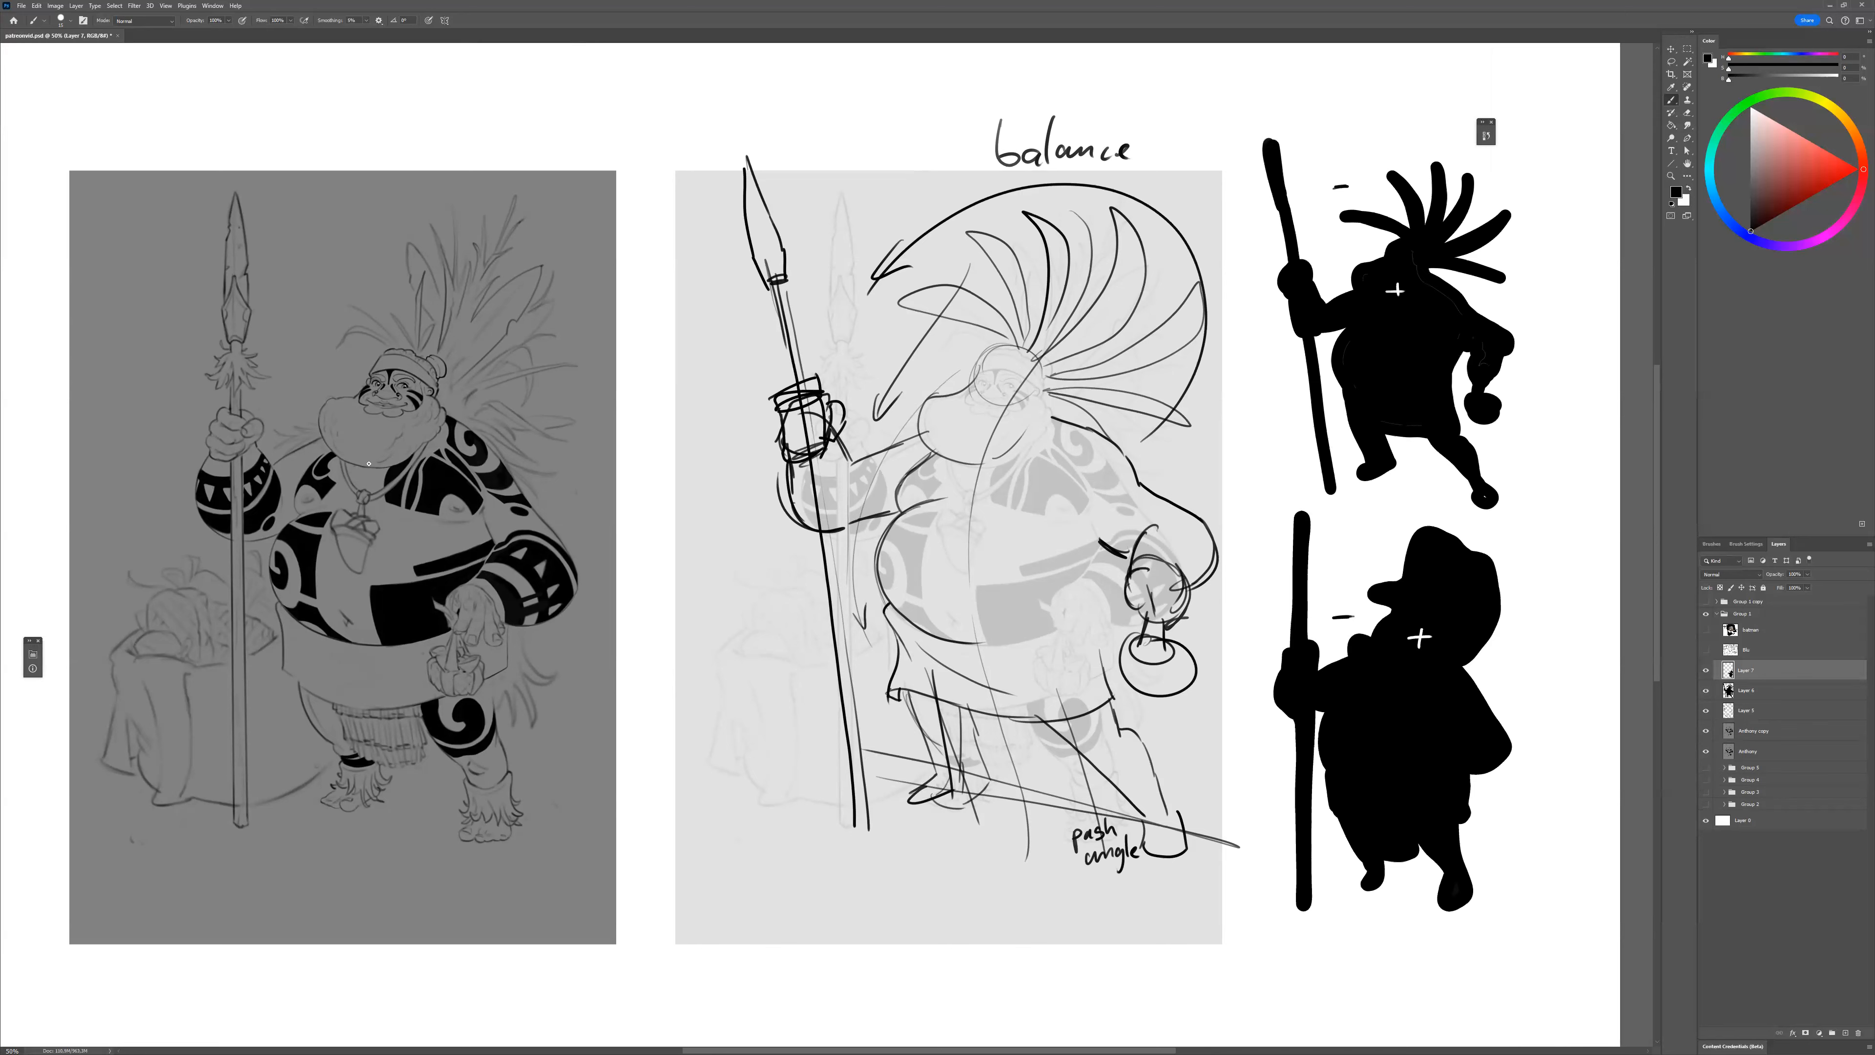
Draw a small arrow towards the raised forearm and start a tilted, banded cuff study below it.
drag(847, 672, 930, 684)
mouse_move(814, 524)
mouse_down()
mouse_move(848, 502)
mouse_move(835, 521)
mouse_up()
mouse_move(757, 584)
mouse_down()
mouse_move(799, 548)
mouse_move(840, 611)
mouse_move(775, 657)
mouse_up()
mouse_move(835, 595)
mouse_down()
mouse_move(763, 640)
mouse_move(820, 605)
mouse_move(757, 582)
mouse_move(789, 634)
mouse_up()
key(ctrl+z)
drag(823, 626, 841, 643)
drag(837, 630, 853, 660)
Extend the cuff study into a curved, tapering limb with an arrow following its flow.
drag(747, 611, 787, 740)
mouse_move(779, 595)
mouse_down()
mouse_move(862, 770)
mouse_move(849, 761)
mouse_up()
drag(843, 722, 849, 760)
drag(773, 707, 865, 787)
drag(838, 629, 858, 664)
mouse_move(870, 675)
mouse_down()
mouse_move(876, 731)
mouse_move(898, 662)
mouse_up()
drag(849, 828, 846, 801)
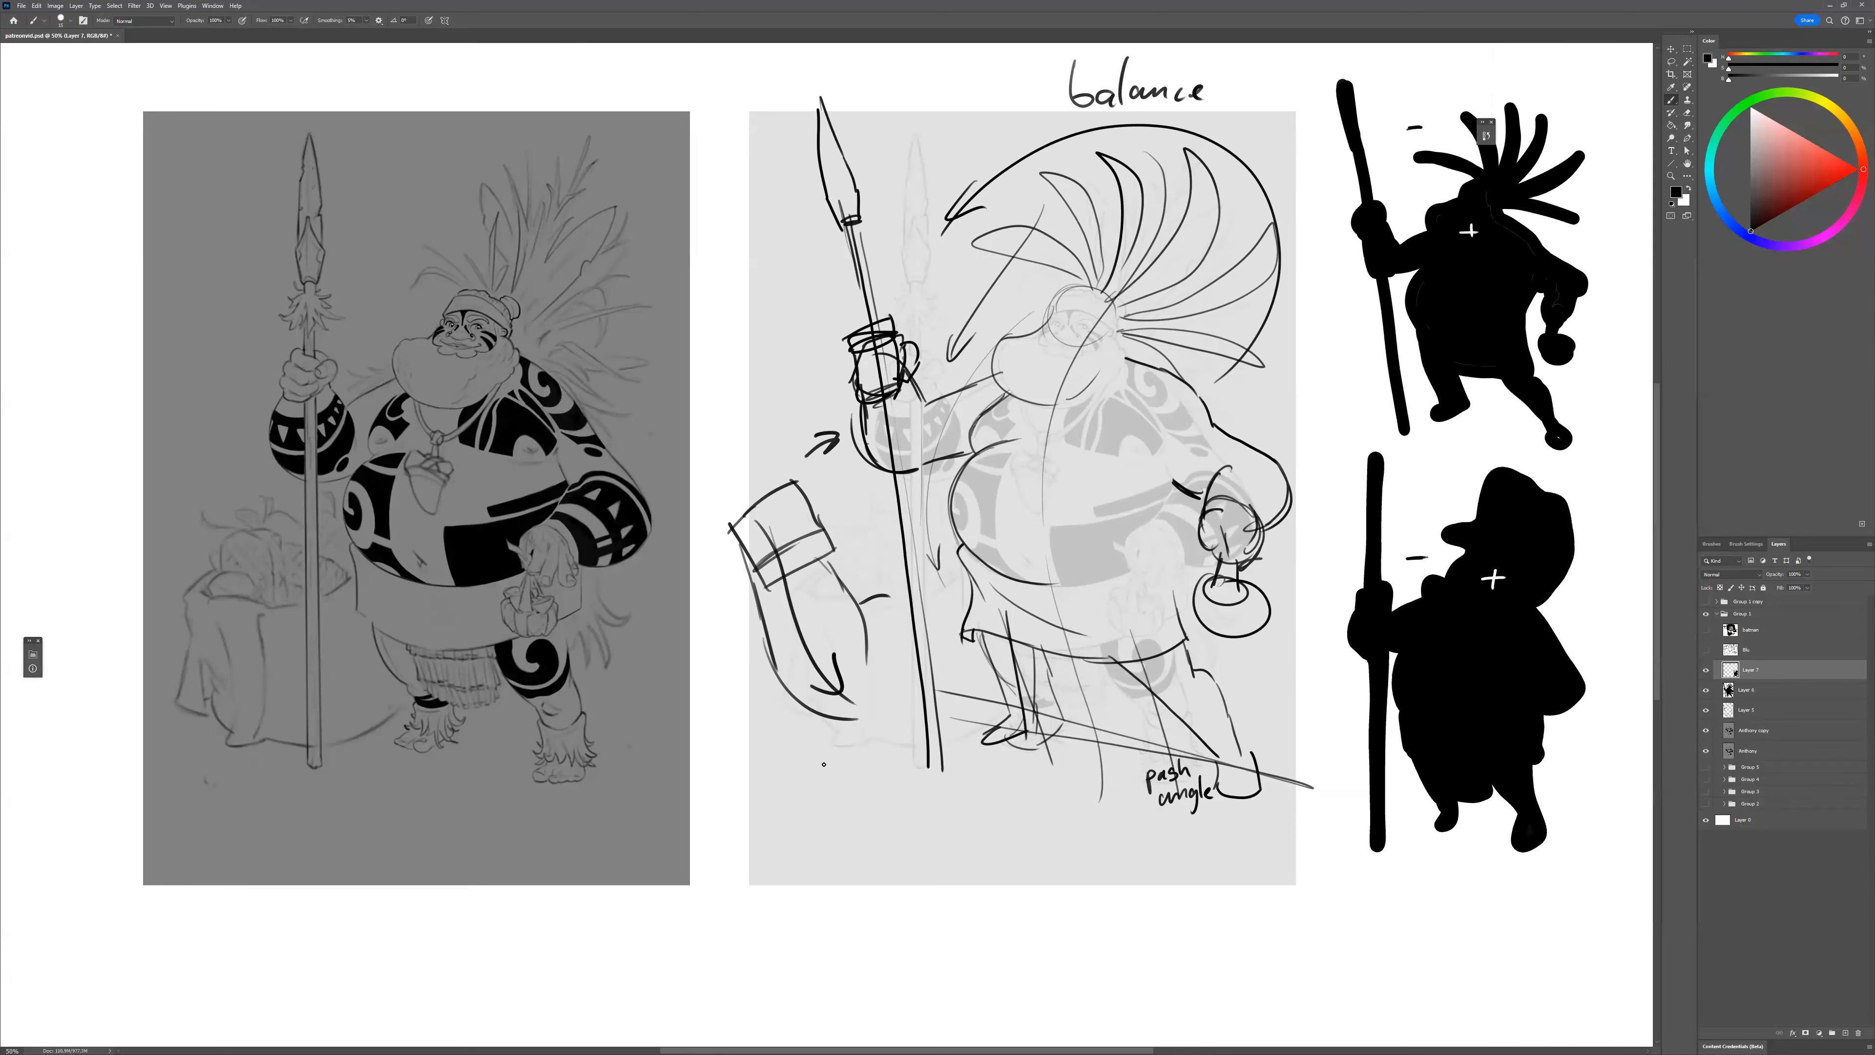
Draw two pairs of overlapping circles below the limb study to compare how forms join.
mouse_move(812, 755)
mouse_down()
mouse_move(779, 809)
mouse_move(812, 748)
mouse_up()
mouse_move(814, 817)
mouse_down()
mouse_move(849, 841)
mouse_move(884, 805)
mouse_move(812, 836)
mouse_up()
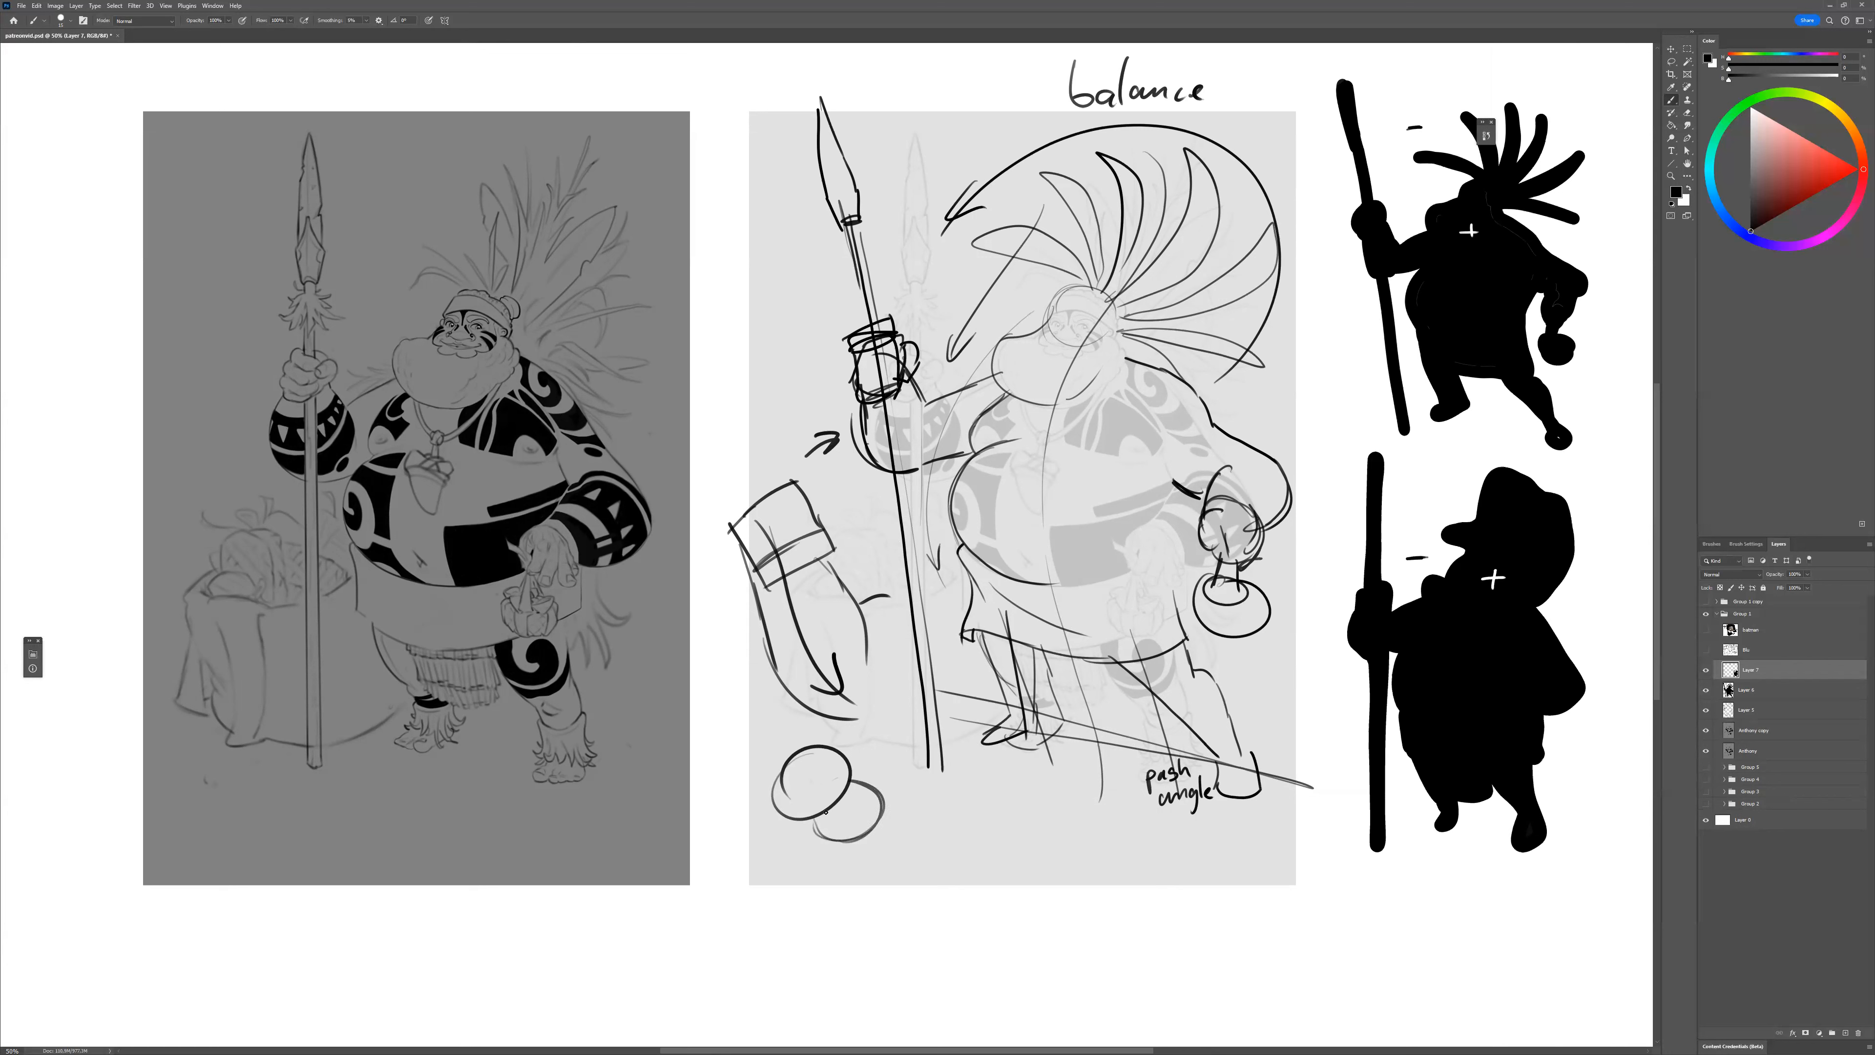
mouse_move(992, 819)
mouse_down()
mouse_move(948, 797)
mouse_move(929, 872)
mouse_move(991, 851)
mouse_move(951, 860)
mouse_move(1015, 890)
mouse_move(991, 858)
mouse_up()
key(e)
key(b)
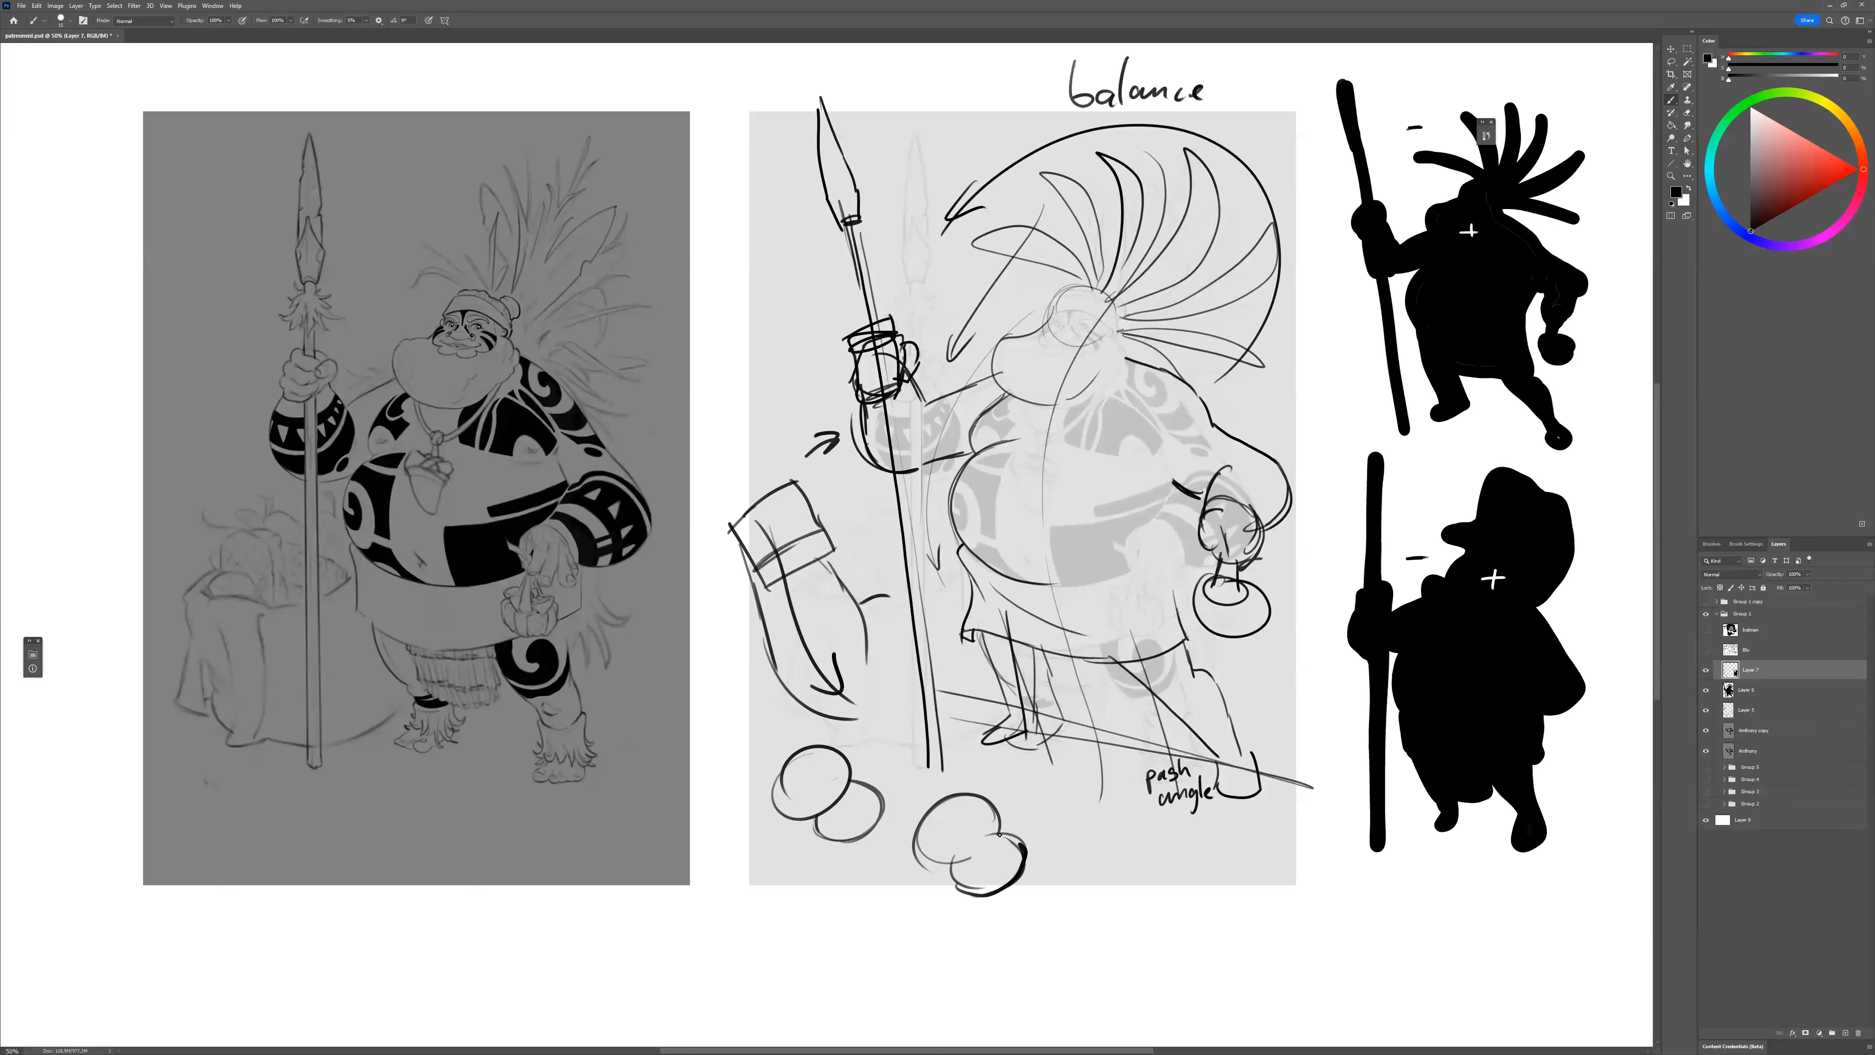
Add flow arrows inside both circle pairs, marking the first with a cross and the second with a check.
mouse_move(944, 826)
mouse_down()
mouse_move(981, 829)
mouse_move(1005, 866)
mouse_up()
drag(809, 777, 866, 814)
drag(857, 816, 846, 798)
drag(973, 785, 995, 779)
drag(852, 768, 867, 781)
drag(871, 768, 849, 782)
drag(1179, 786, 1149, 857)
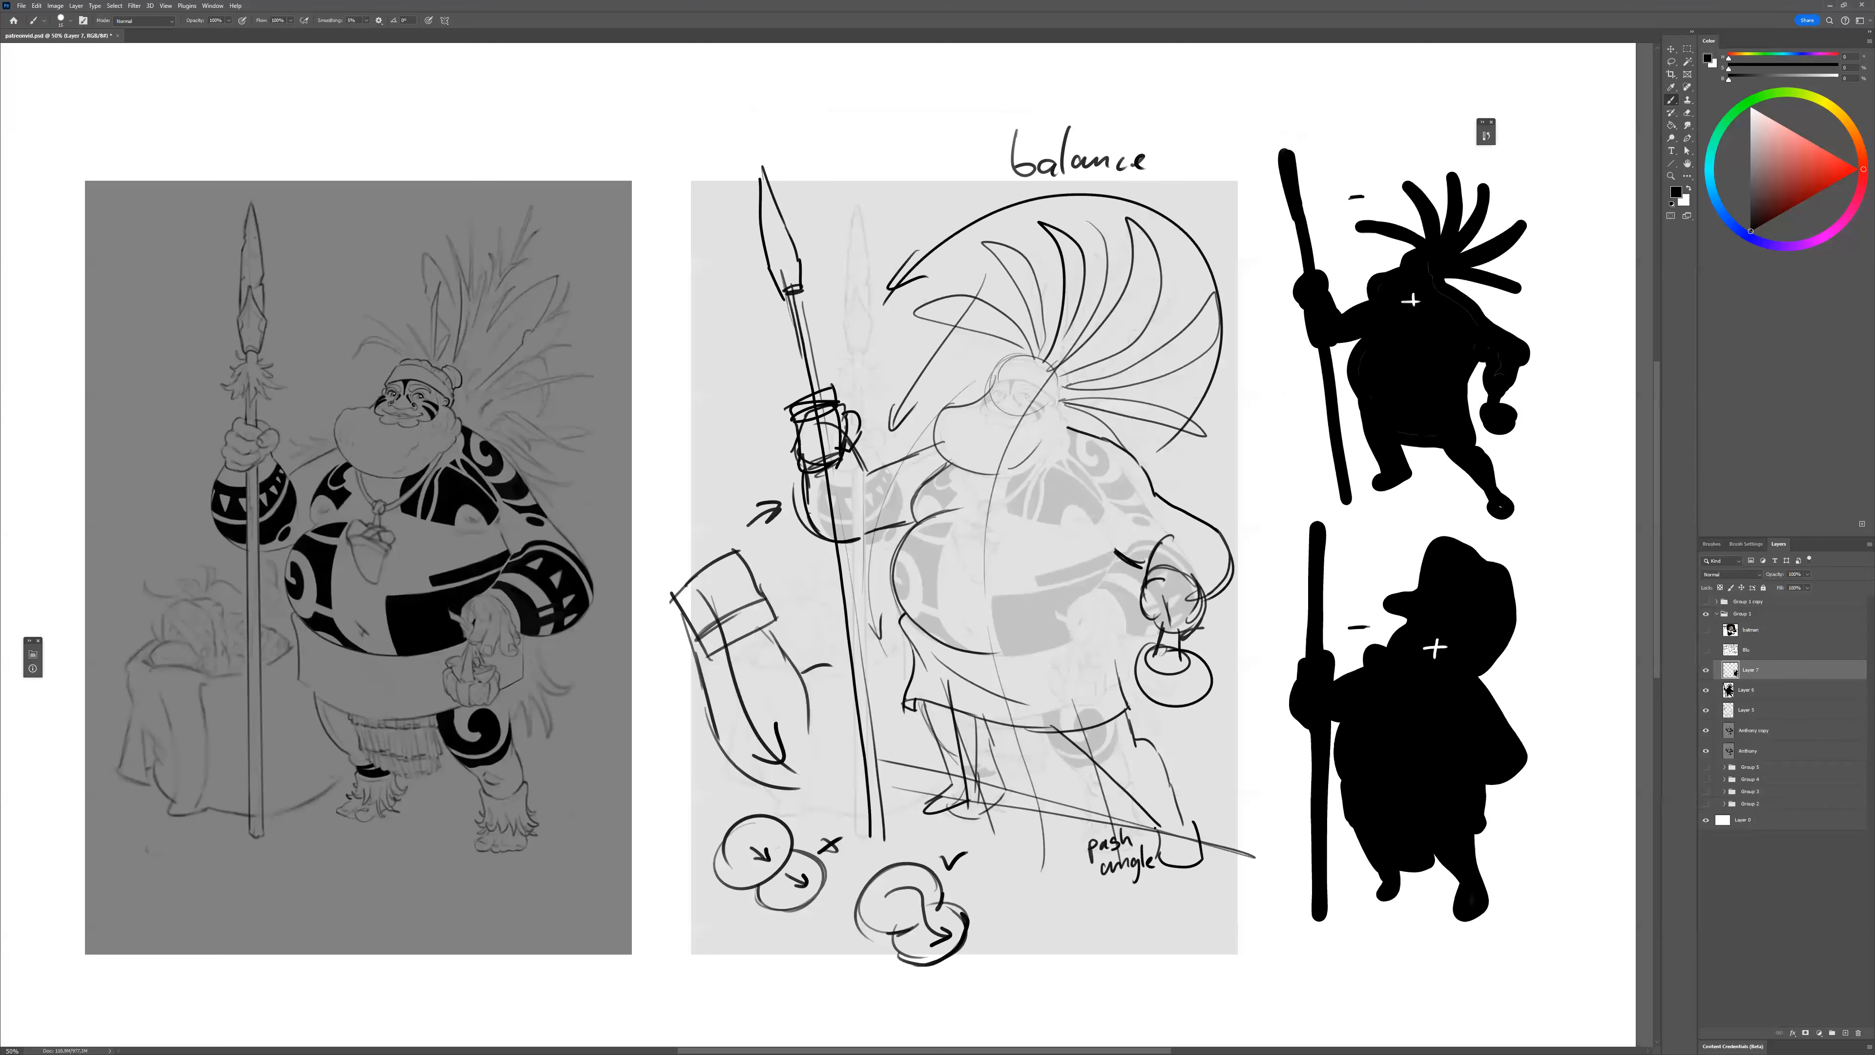
Group all the spear-bearer's illustration and sketch layers and hide the group.
key(ctrl+minus)
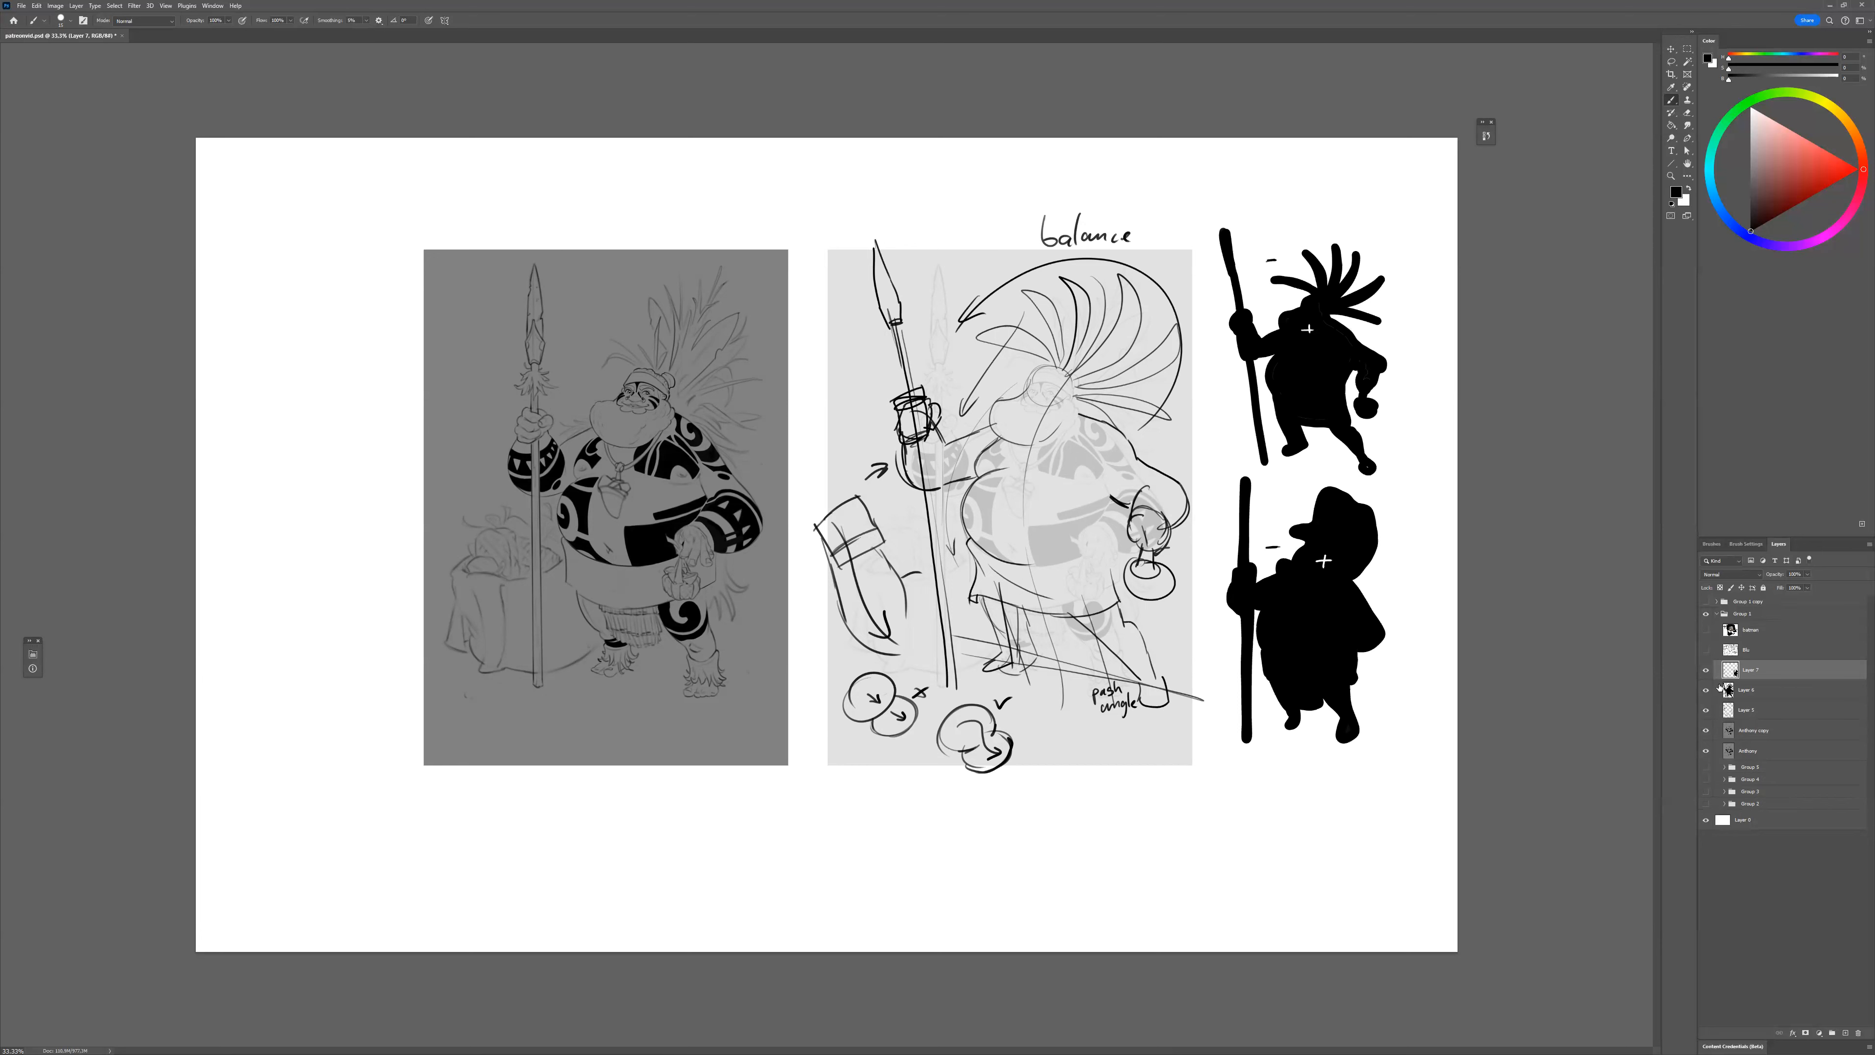
shift+click(1742, 710)
shift+click(1742, 731)
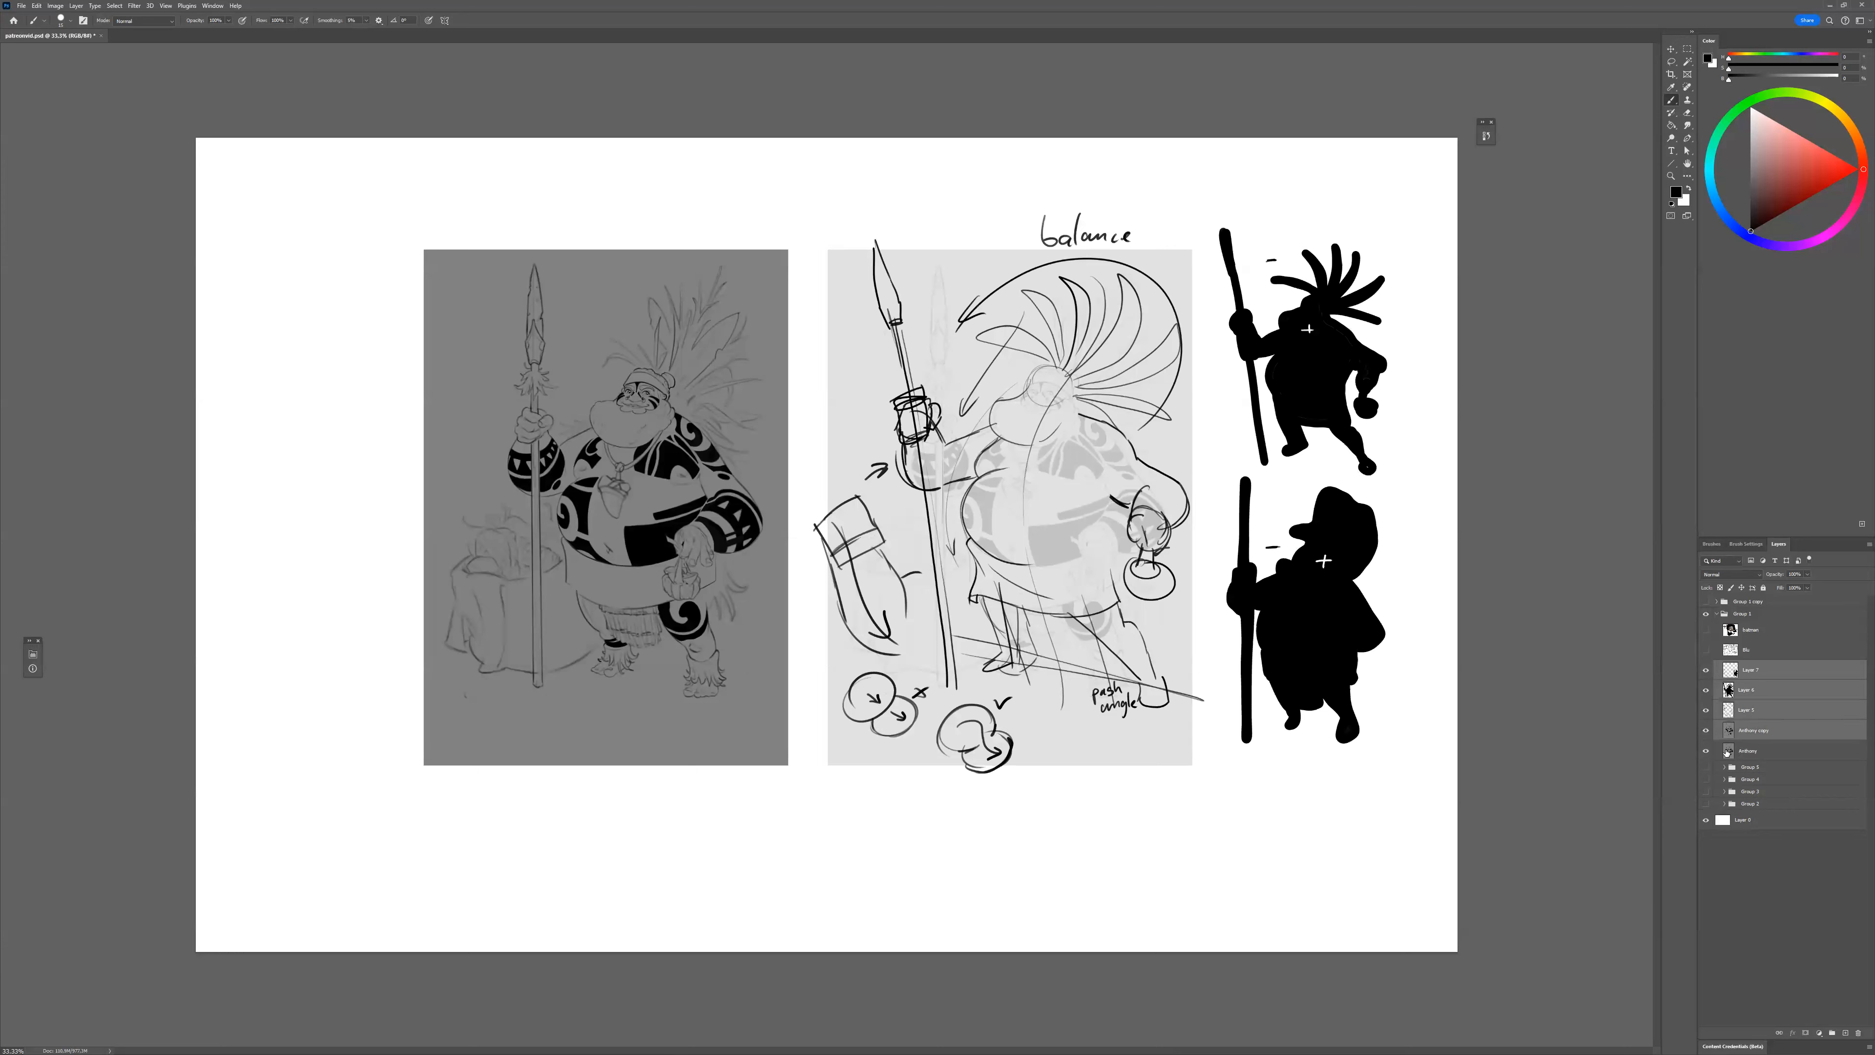
shift+click(1728, 750)
key(ctrl+g)
click(1706, 666)
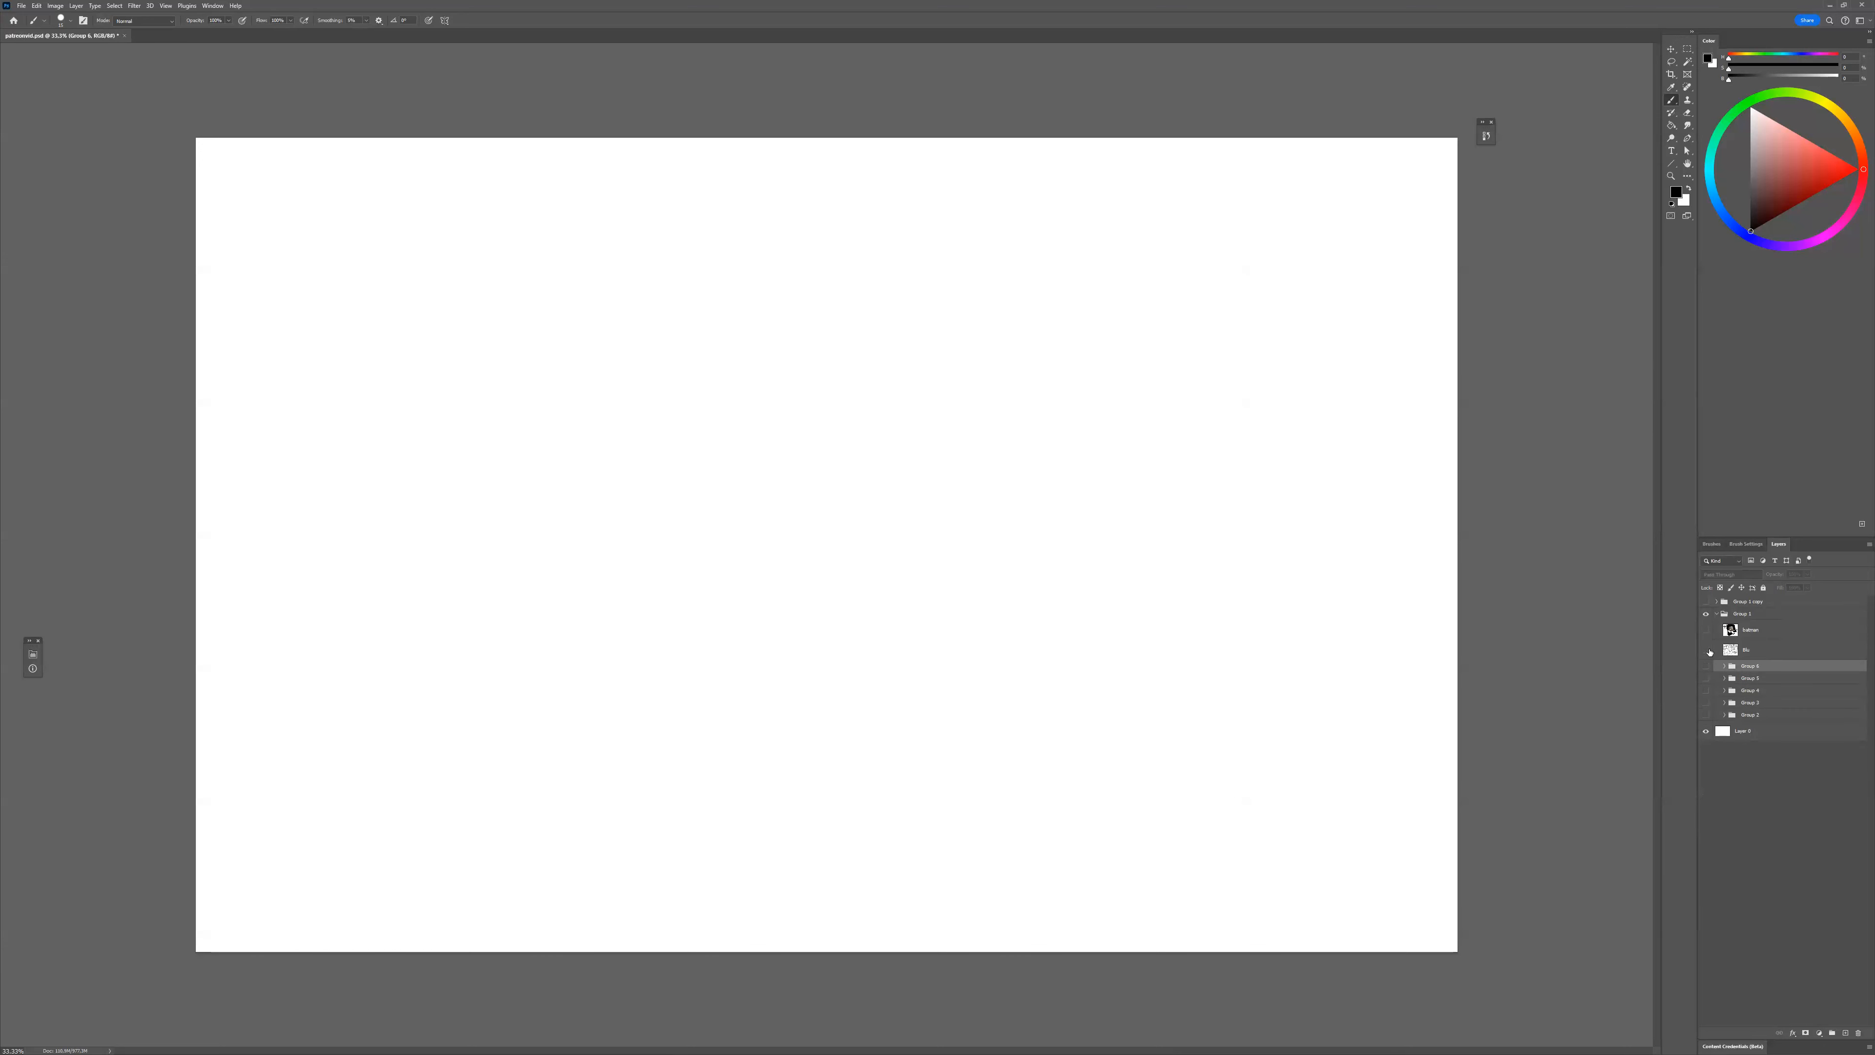
Show the Christmas living-room illustration, enlarge it and shift it aside to make room for a faded copy.
click(1706, 649)
click(1745, 649)
scroll(1021, 653, up, 1)
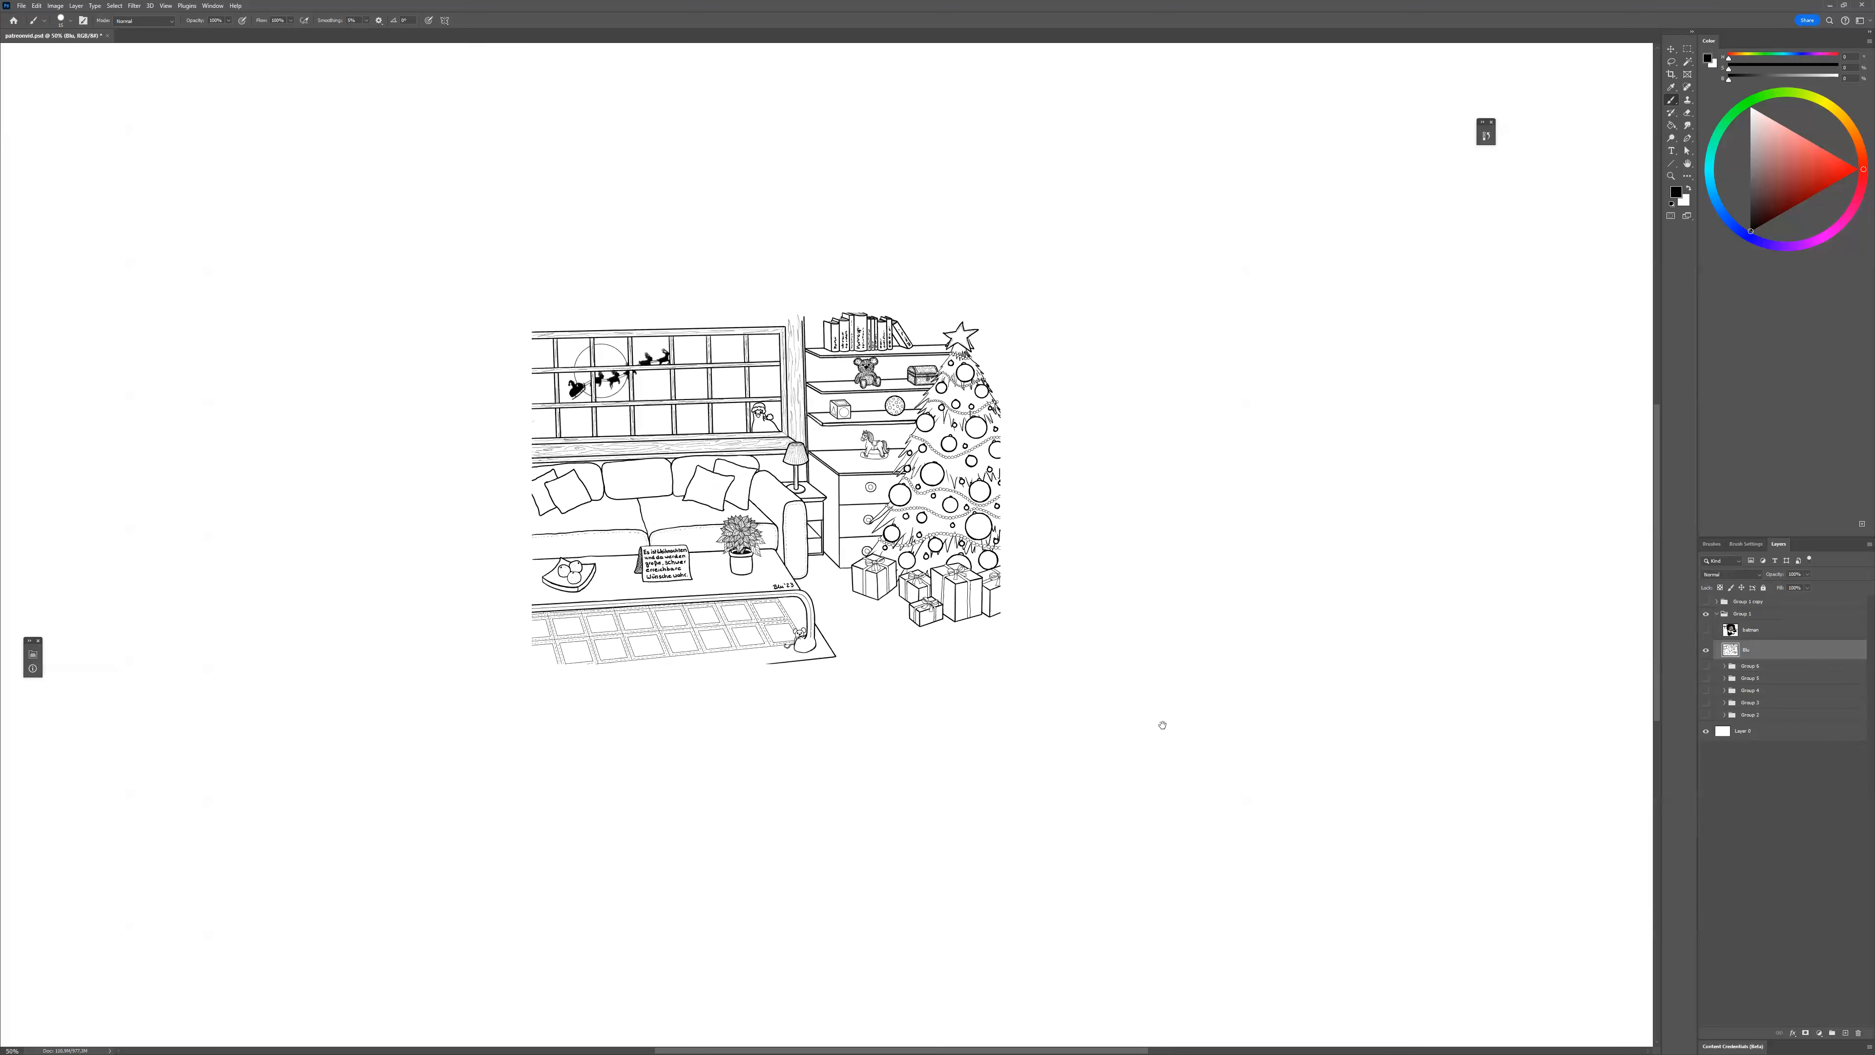
drag(1092, 667, 1005, 728)
key(ctrl+t)
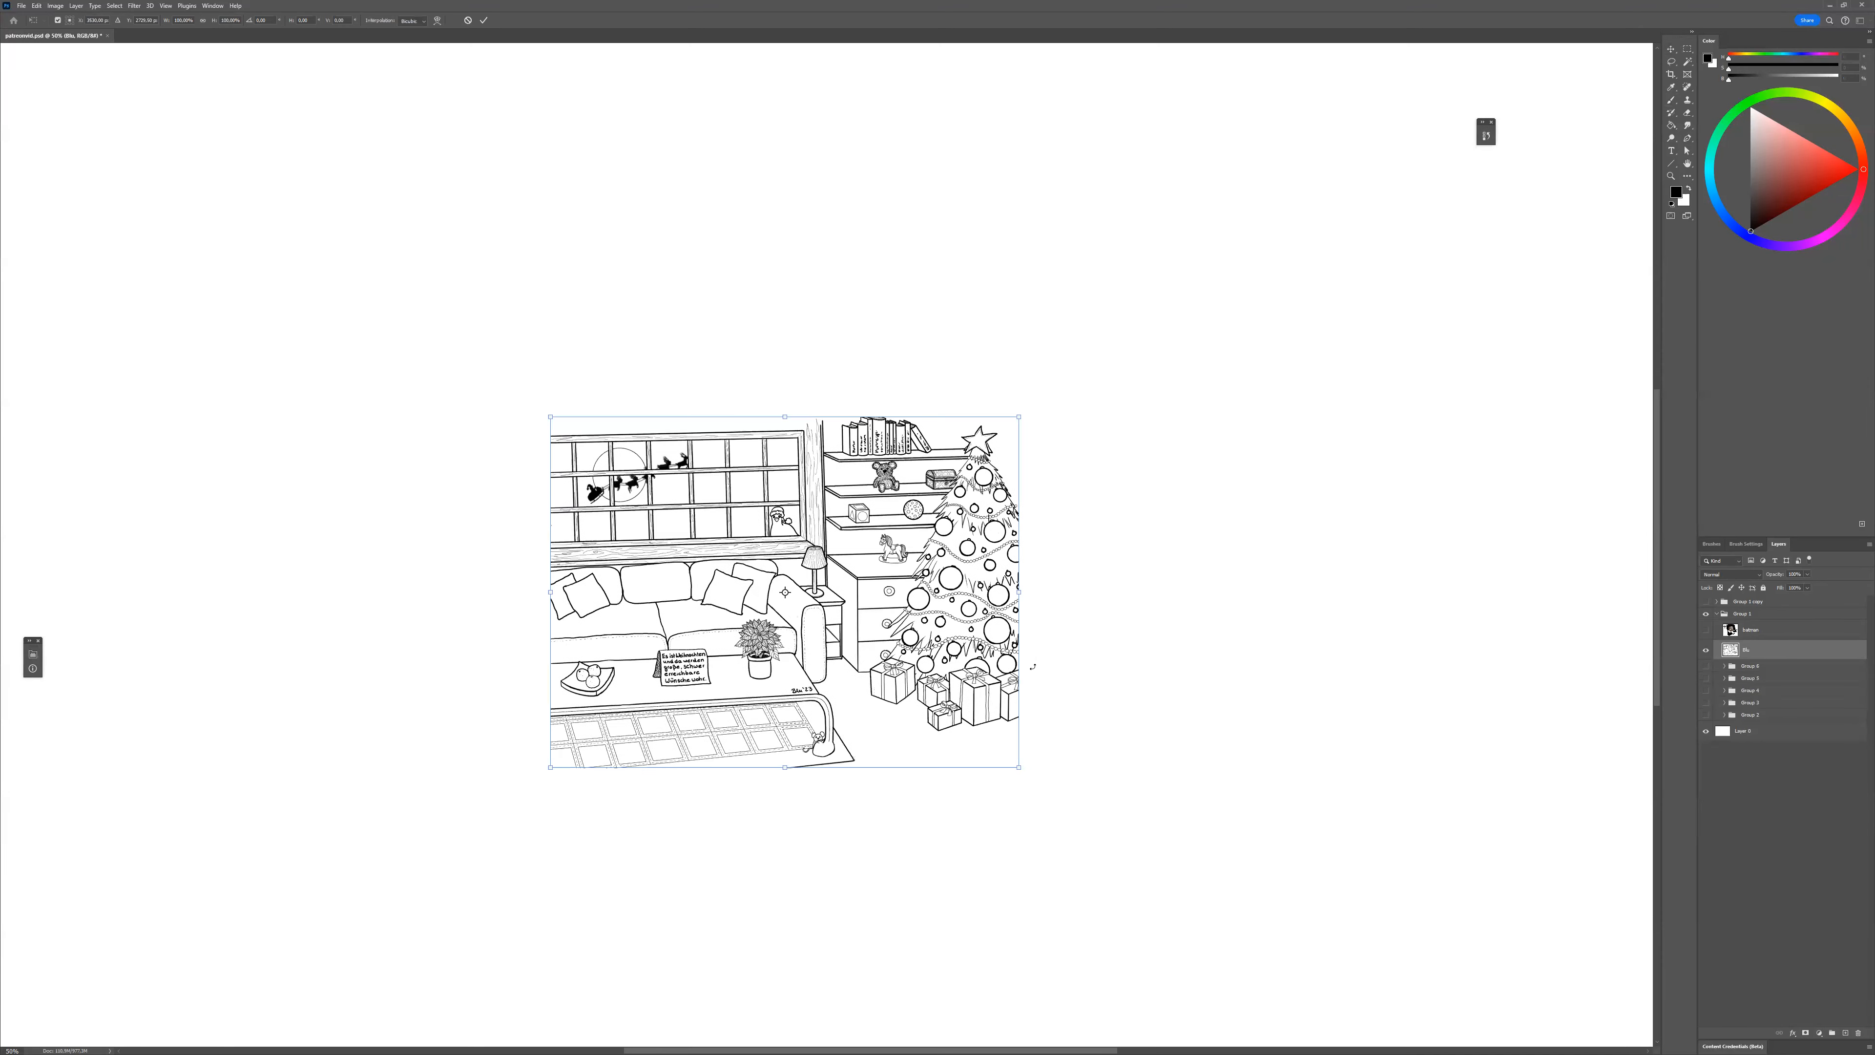
drag(1040, 399, 1119, 346)
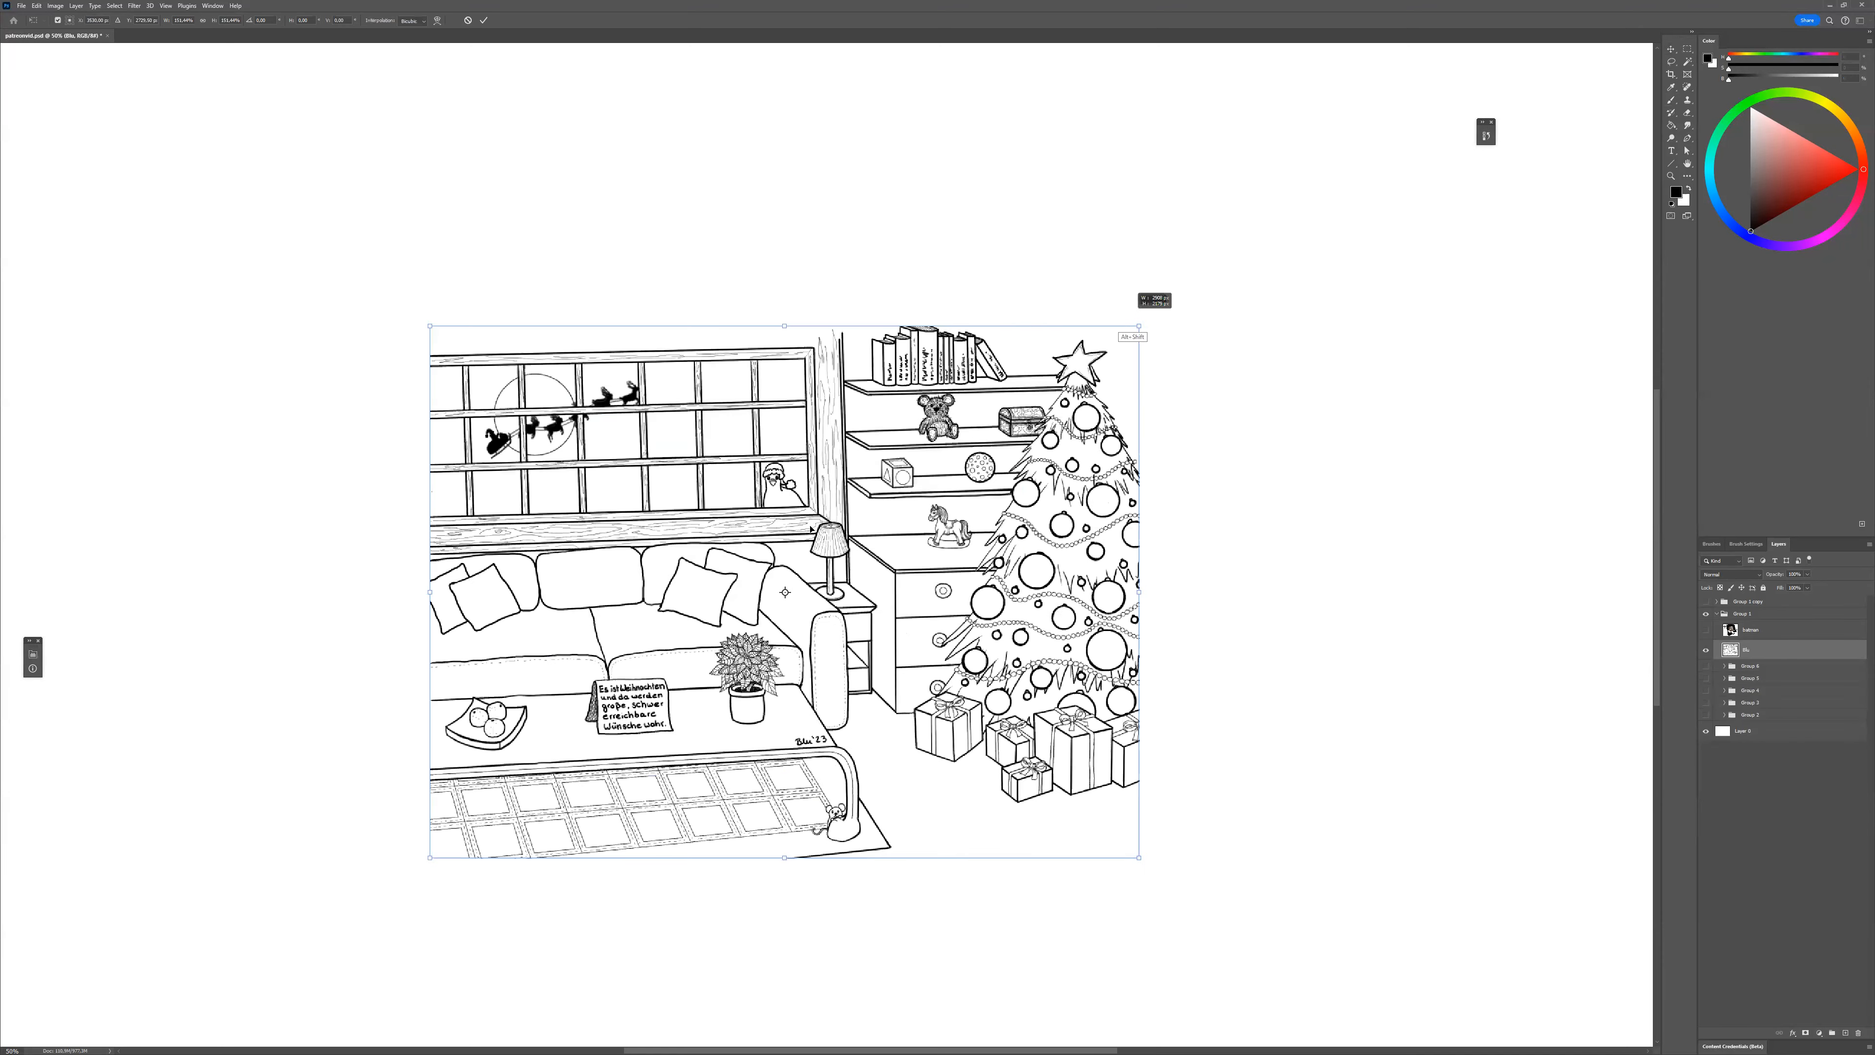
key(Return)
drag(897, 704, 807, 685)
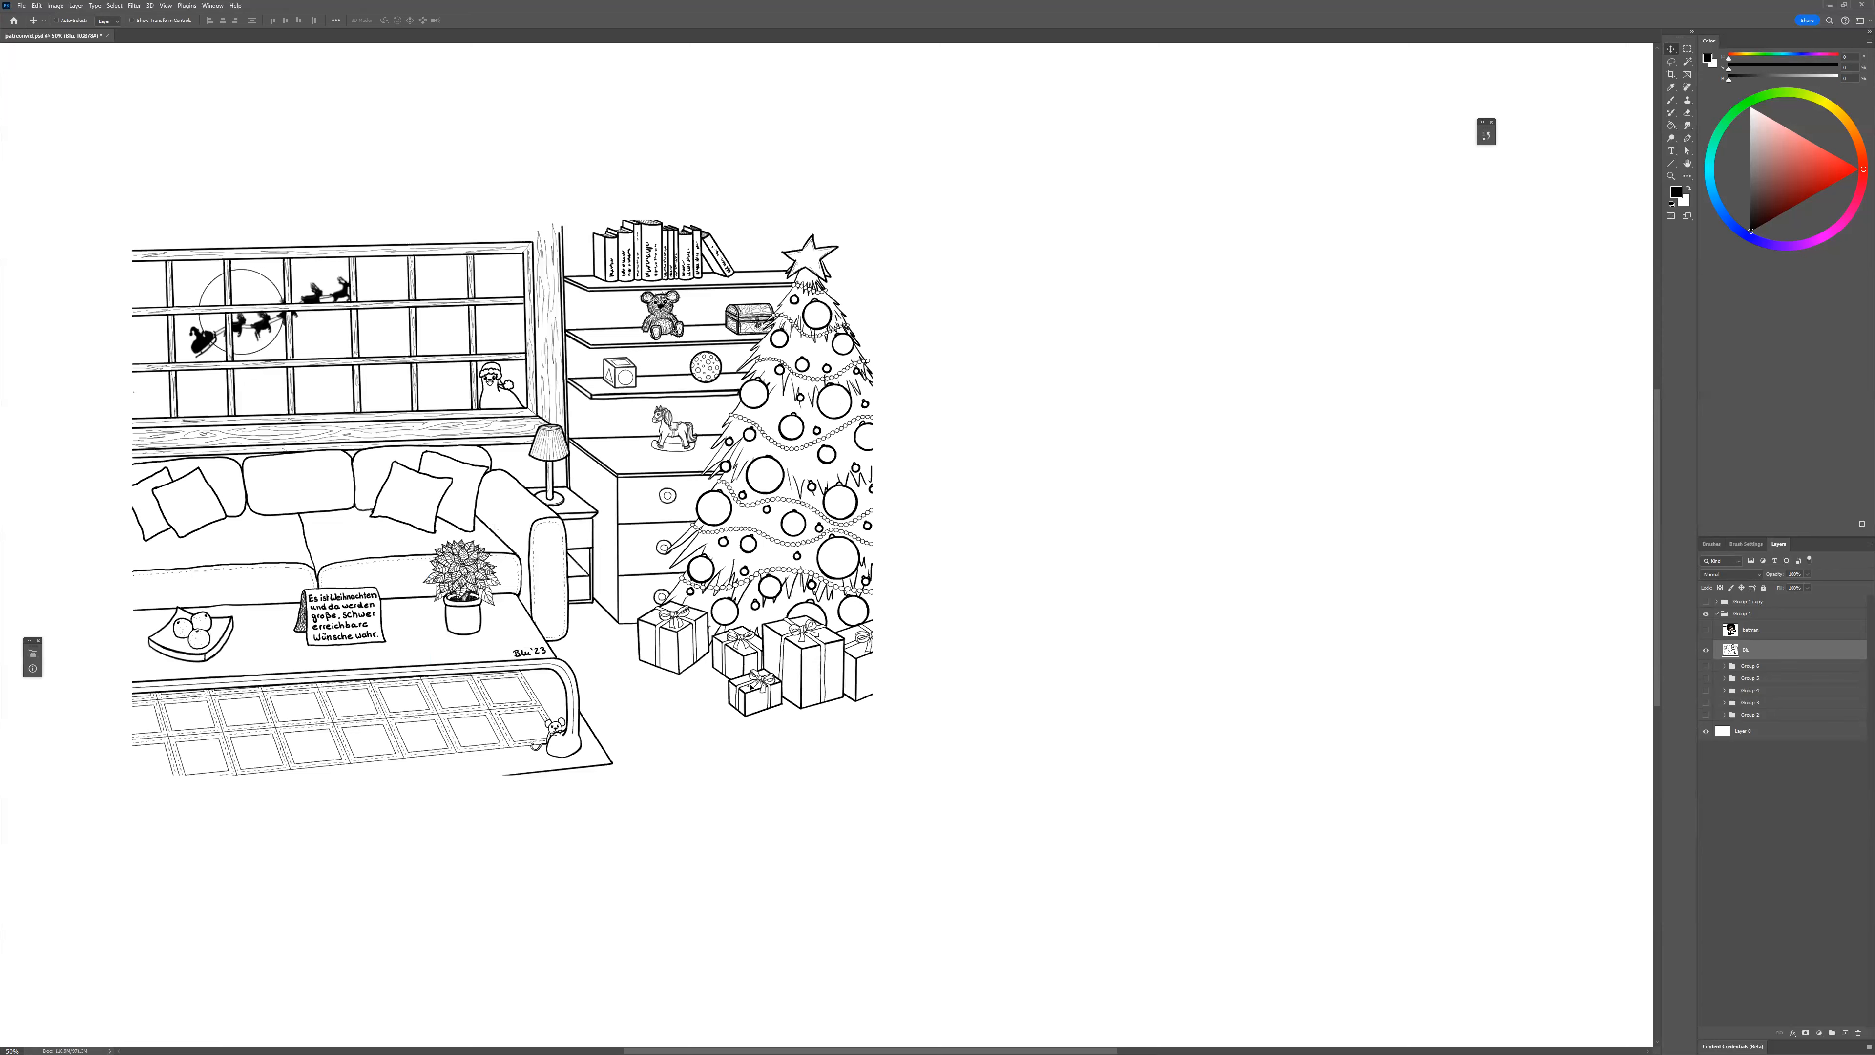
mouse_move(1333, 699)
mouse_down()
mouse_move(1138, 702)
mouse_move(894, 780)
mouse_up()
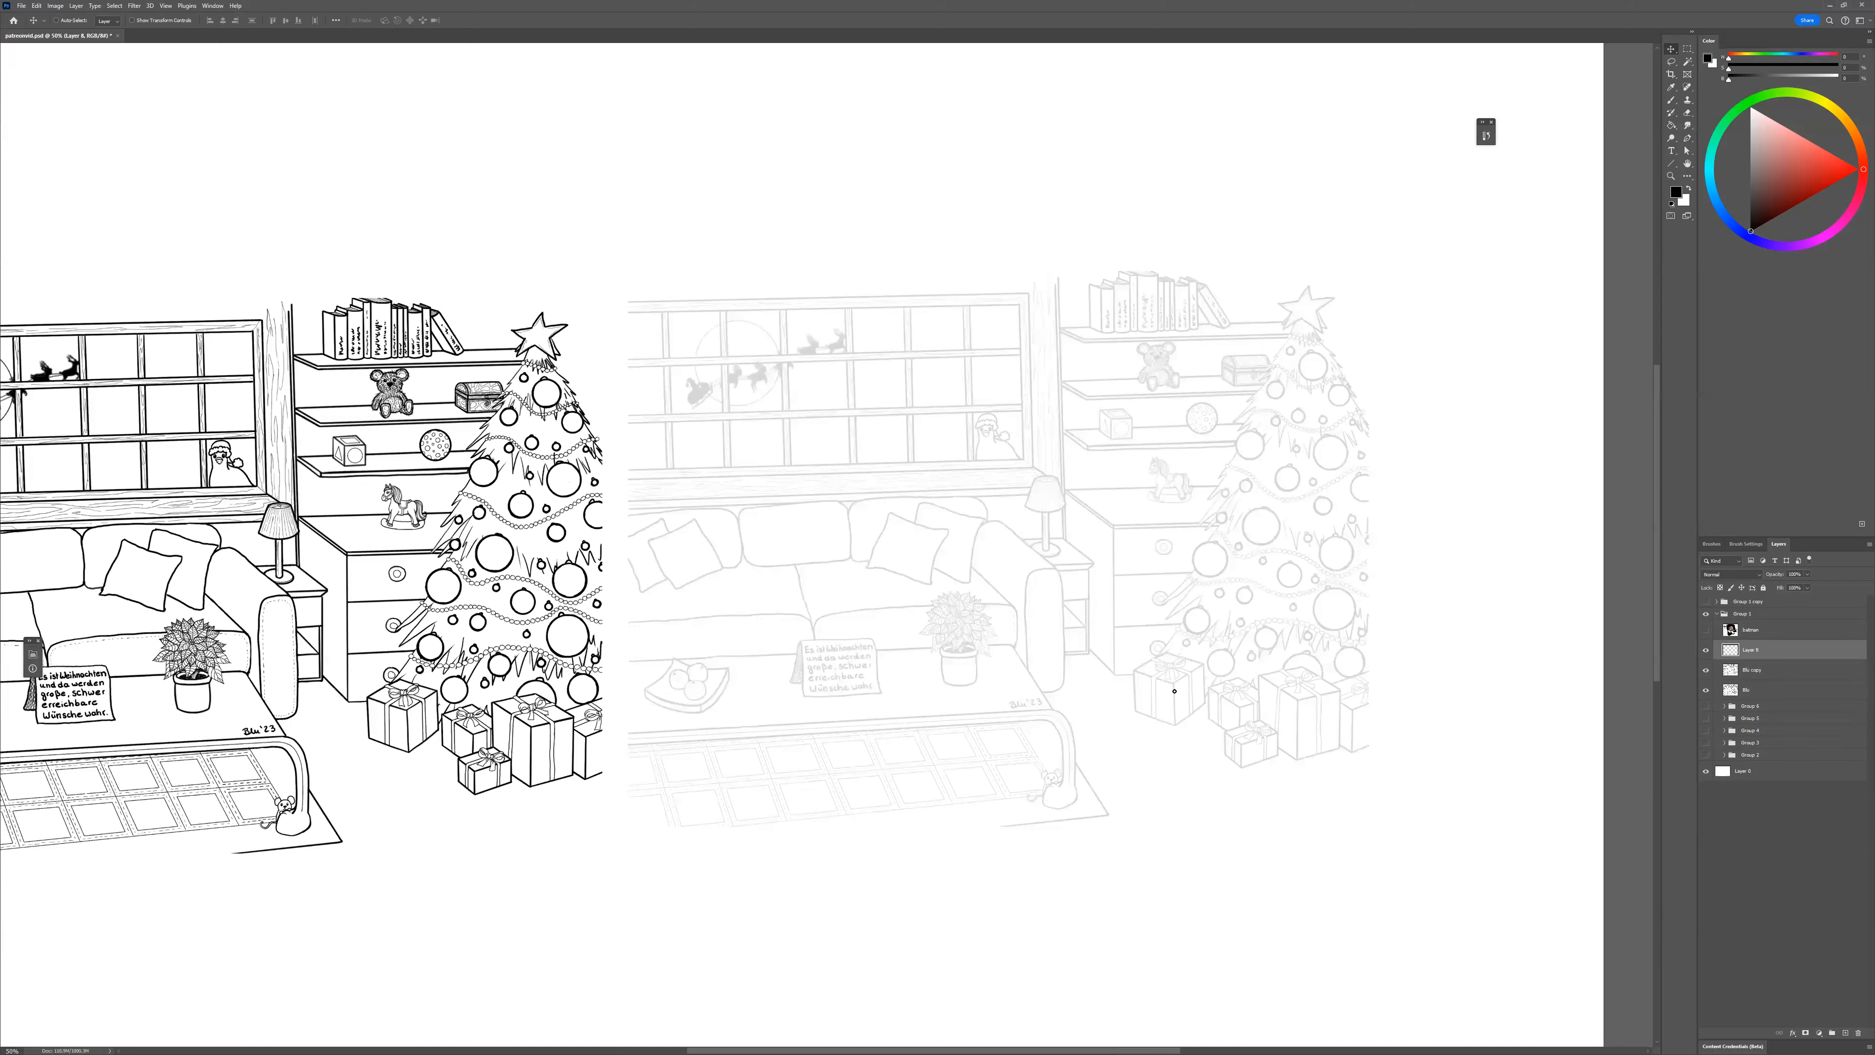
Set the brush colour to red and try circling the small figure in the window.
key(b)
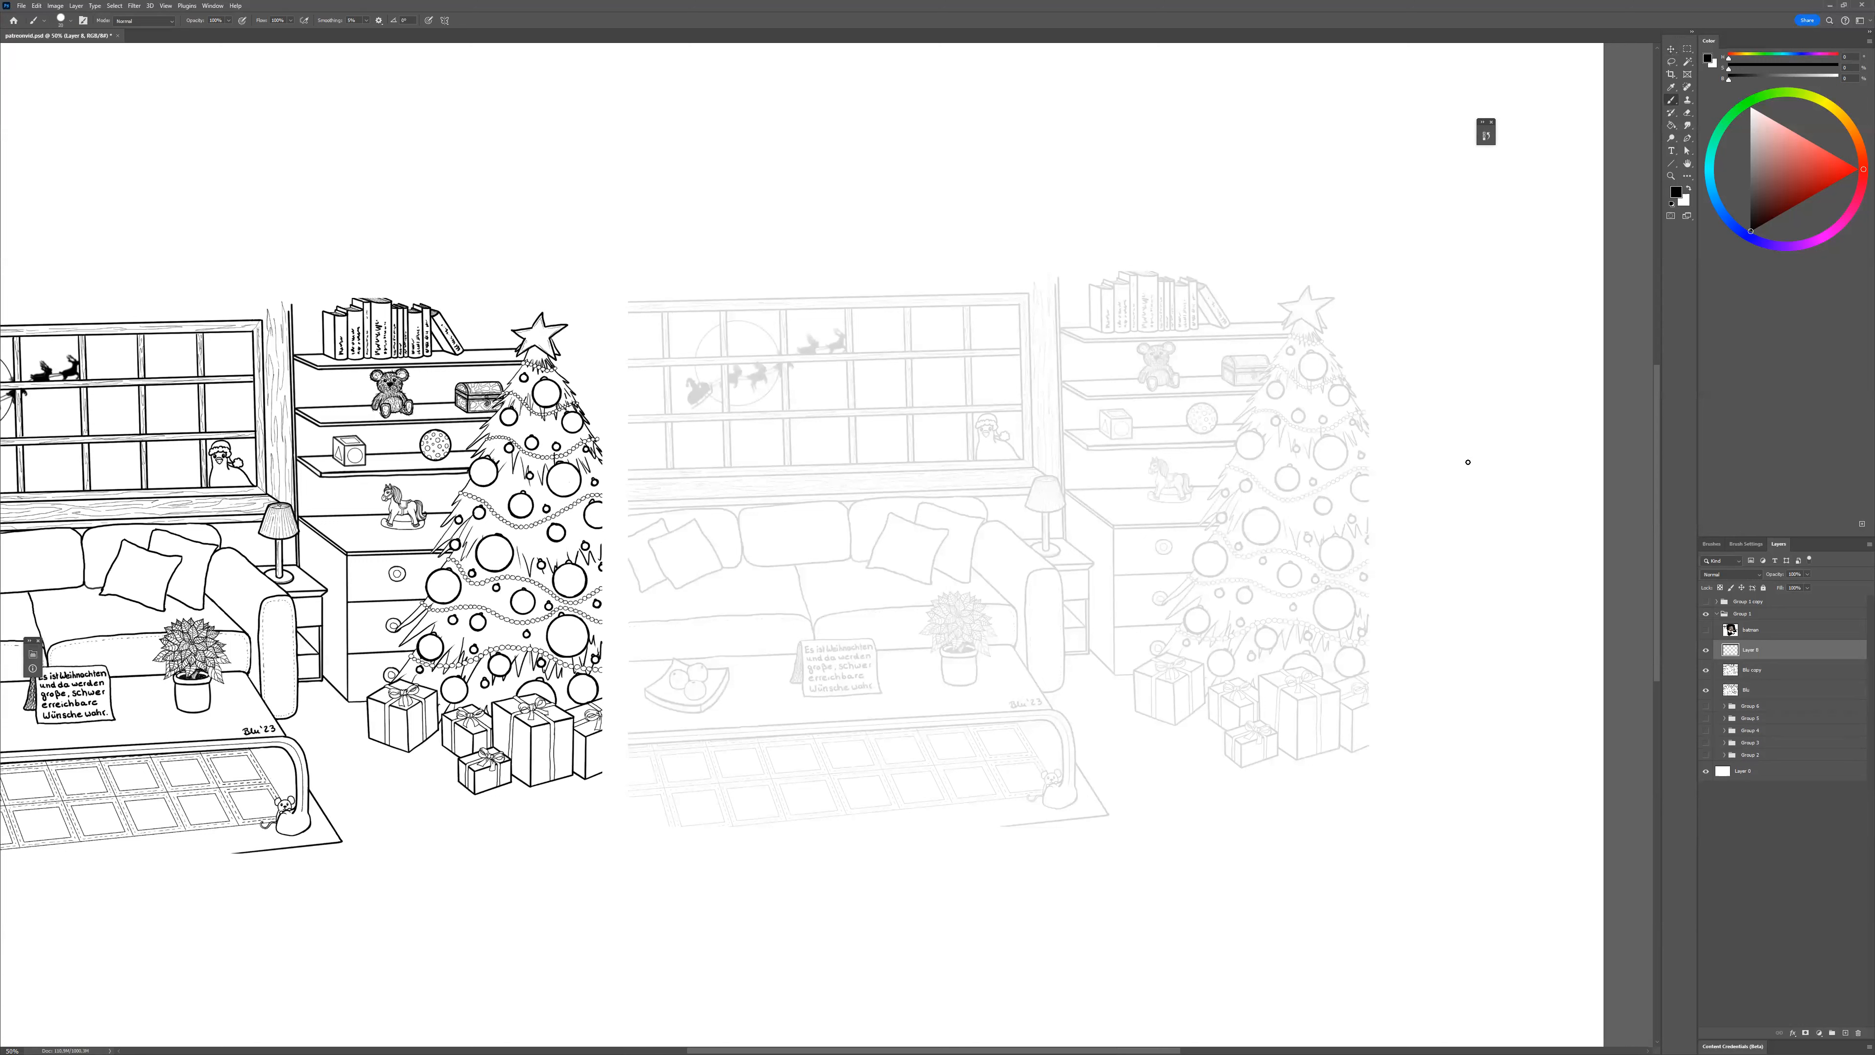
drag(1849, 170, 1828, 187)
mouse_move(1011, 398)
mouse_down()
mouse_move(1008, 454)
mouse_move(985, 388)
mouse_up()
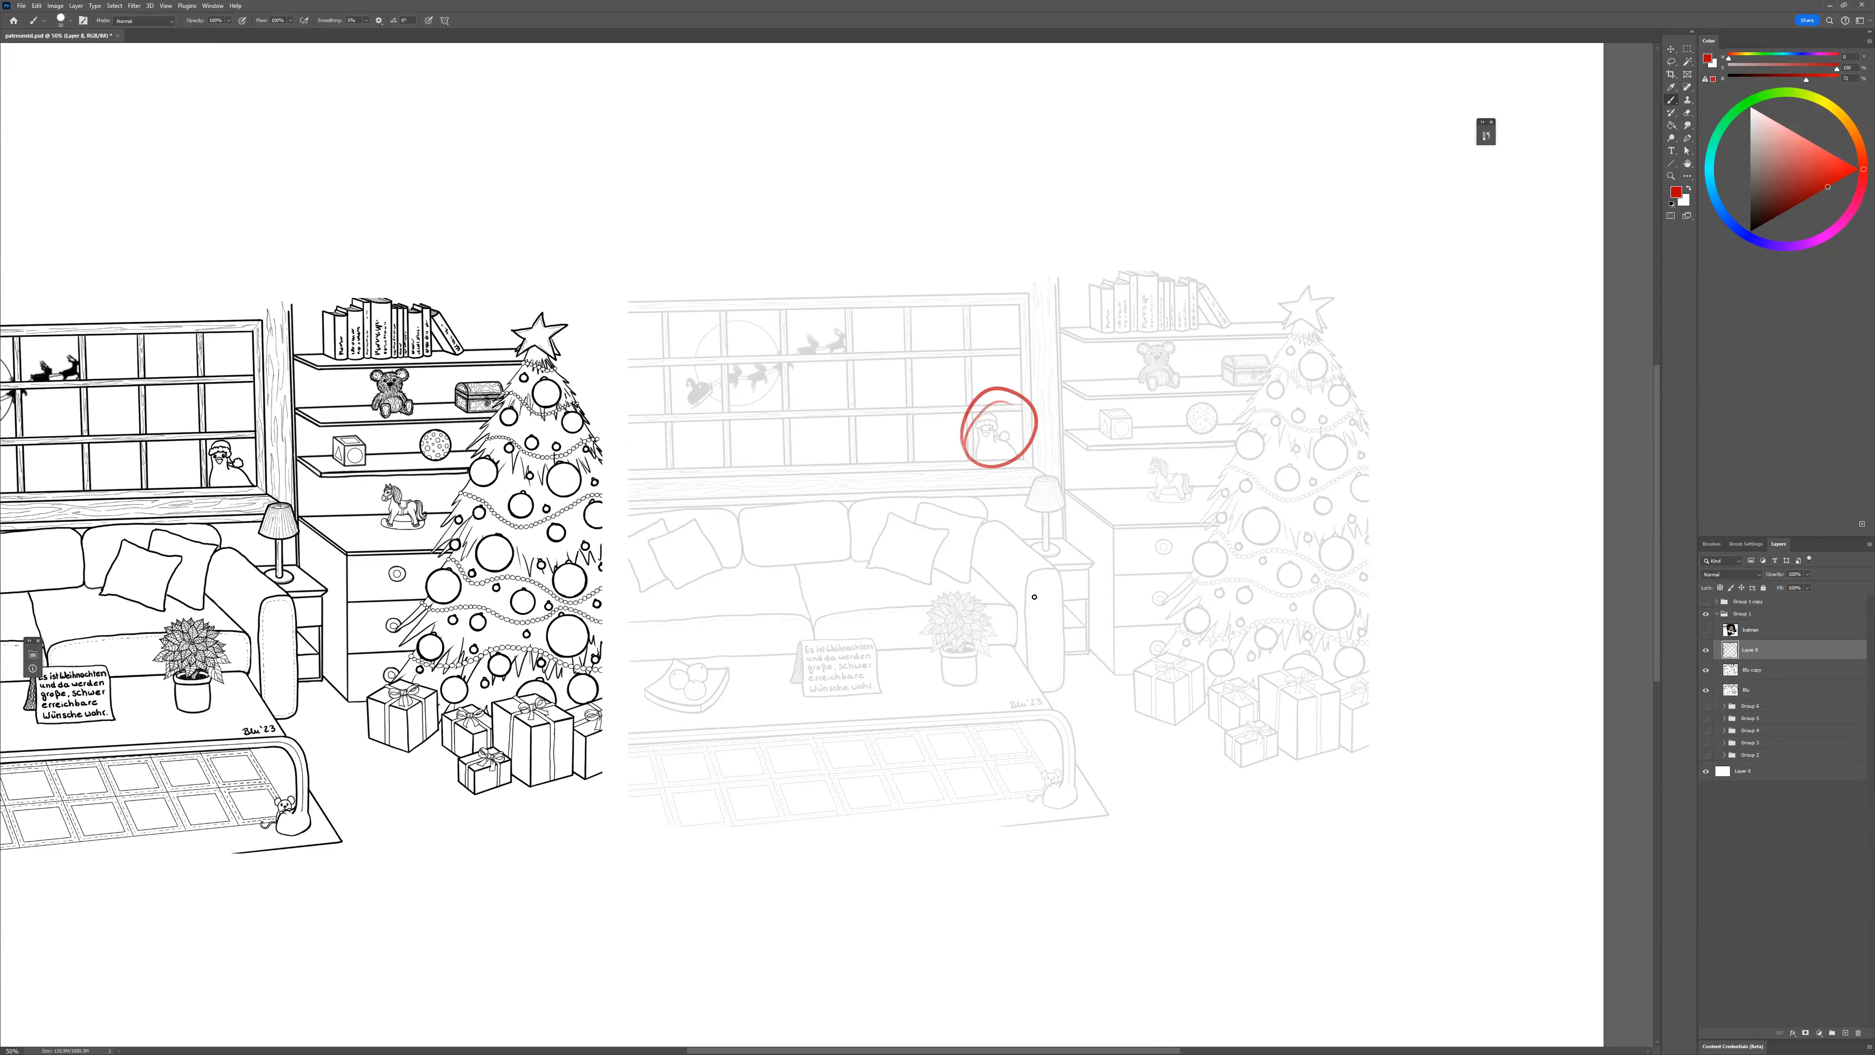
key(ctrl+z)
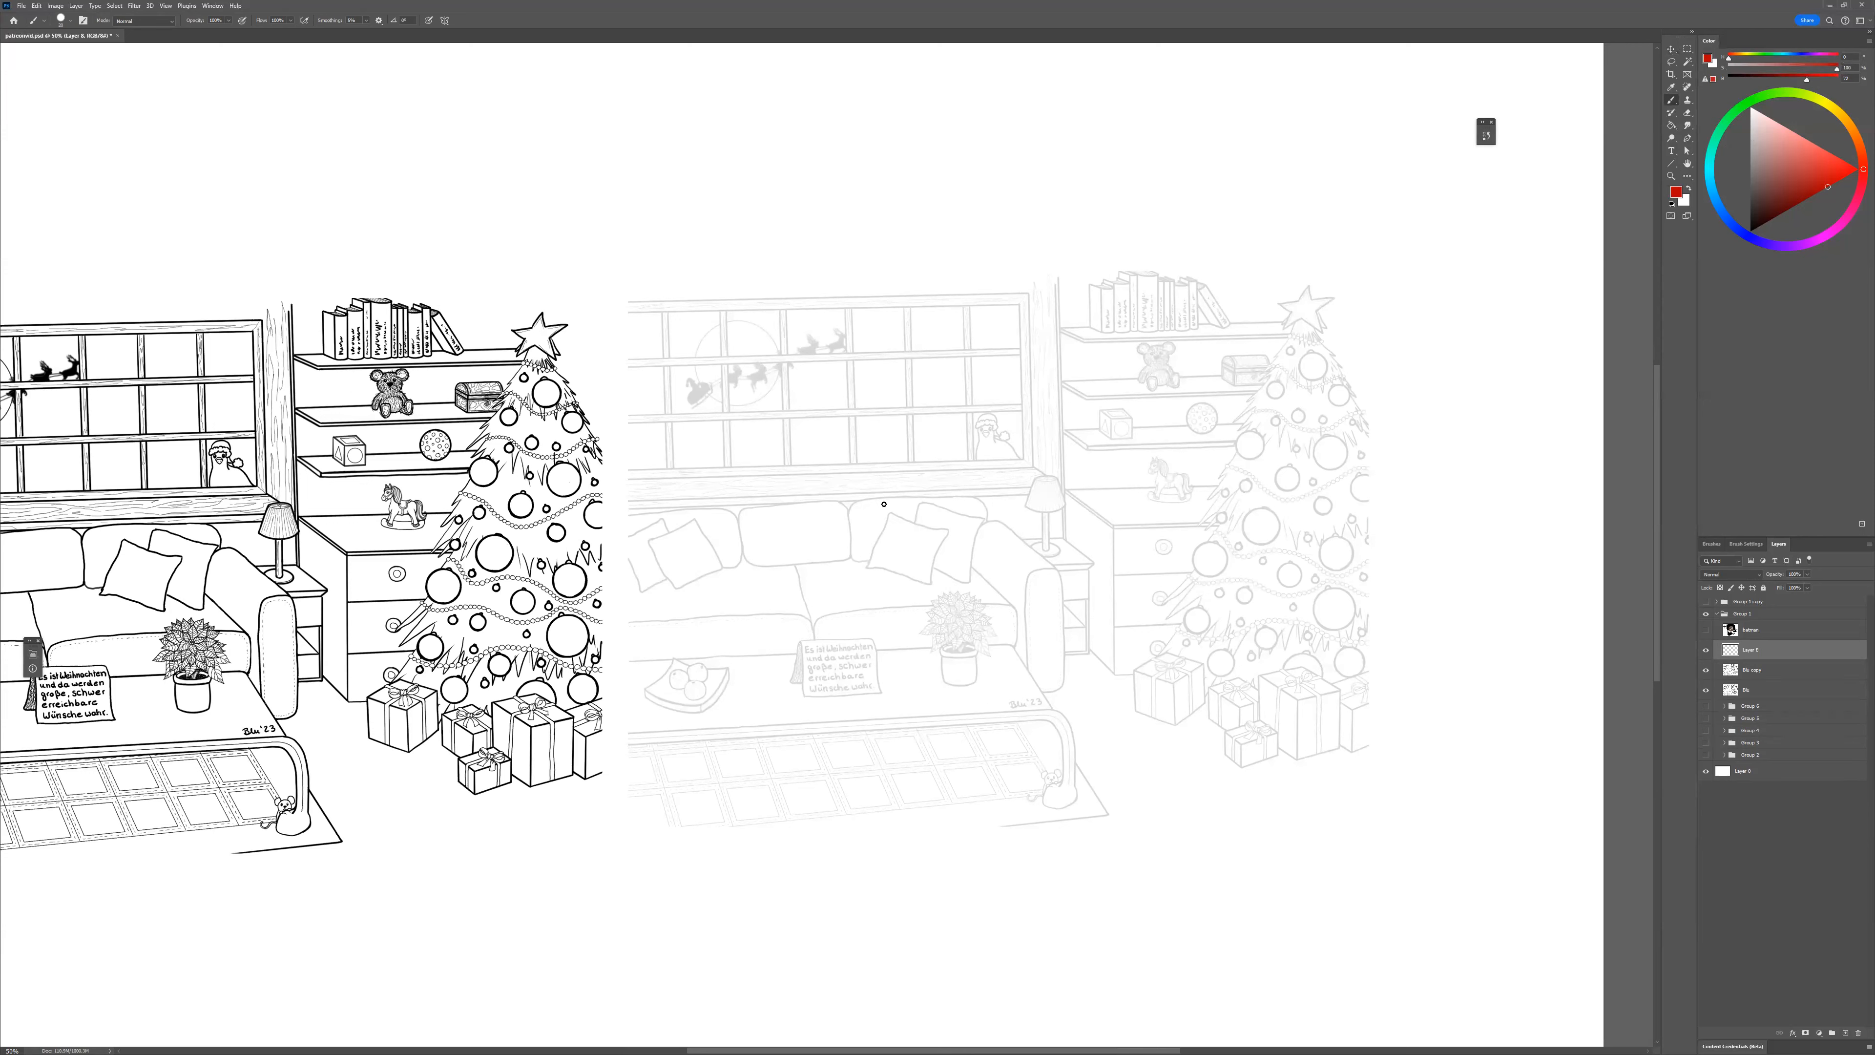
Draw a red frame around the faded living room and divide it with a rule-of-thirds grid.
mouse_move(633, 275)
mouse_down()
mouse_move(839, 317)
mouse_move(1361, 274)
mouse_move(1377, 408)
mouse_move(1365, 810)
mouse_move(619, 810)
mouse_move(630, 801)
mouse_up()
drag(635, 725, 630, 277)
drag(1109, 277, 1107, 820)
drag(849, 279, 849, 820)
mouse_move(633, 420)
mouse_down()
mouse_move(1360, 421)
mouse_move(675, 557)
mouse_move(638, 621)
mouse_move(693, 650)
mouse_move(1364, 692)
mouse_up()
key(ctrl+z)
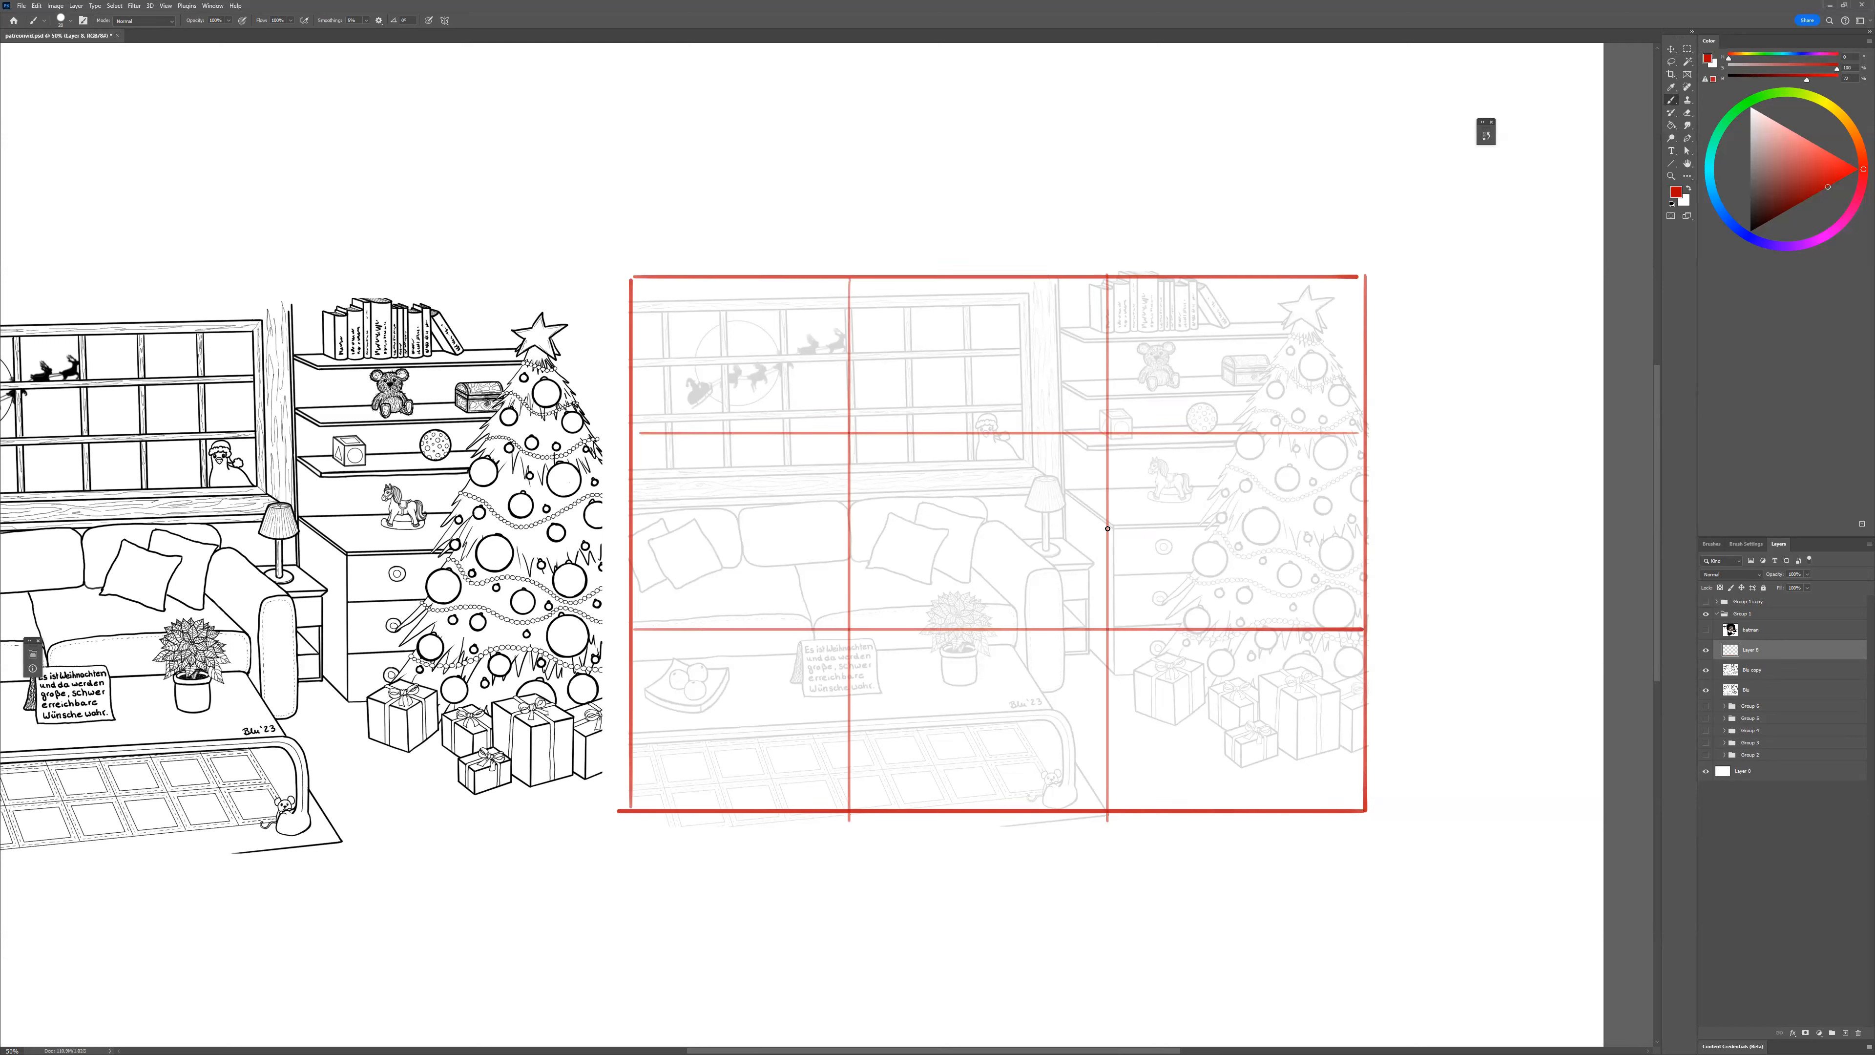
Circle the grid's four intersections in turn, keeping only the red ring at the upper-right intersection.
drag(1113, 418, 1108, 419)
key(ctrl+z)
drag(1113, 619, 1110, 621)
key(ctrl+z)
click(844, 619)
drag(850, 641, 844, 620)
key(ctrl+z)
drag(845, 421, 841, 425)
key(ctrl+z)
mouse_move(1113, 414)
mouse_down()
mouse_move(1090, 428)
mouse_move(1118, 447)
mouse_move(1105, 427)
mouse_move(1105, 453)
mouse_up()
On a new layer in black, sketch angled perspective lines, wall verticals and a small round-headed figure at the upper-left intersection.
key(d)
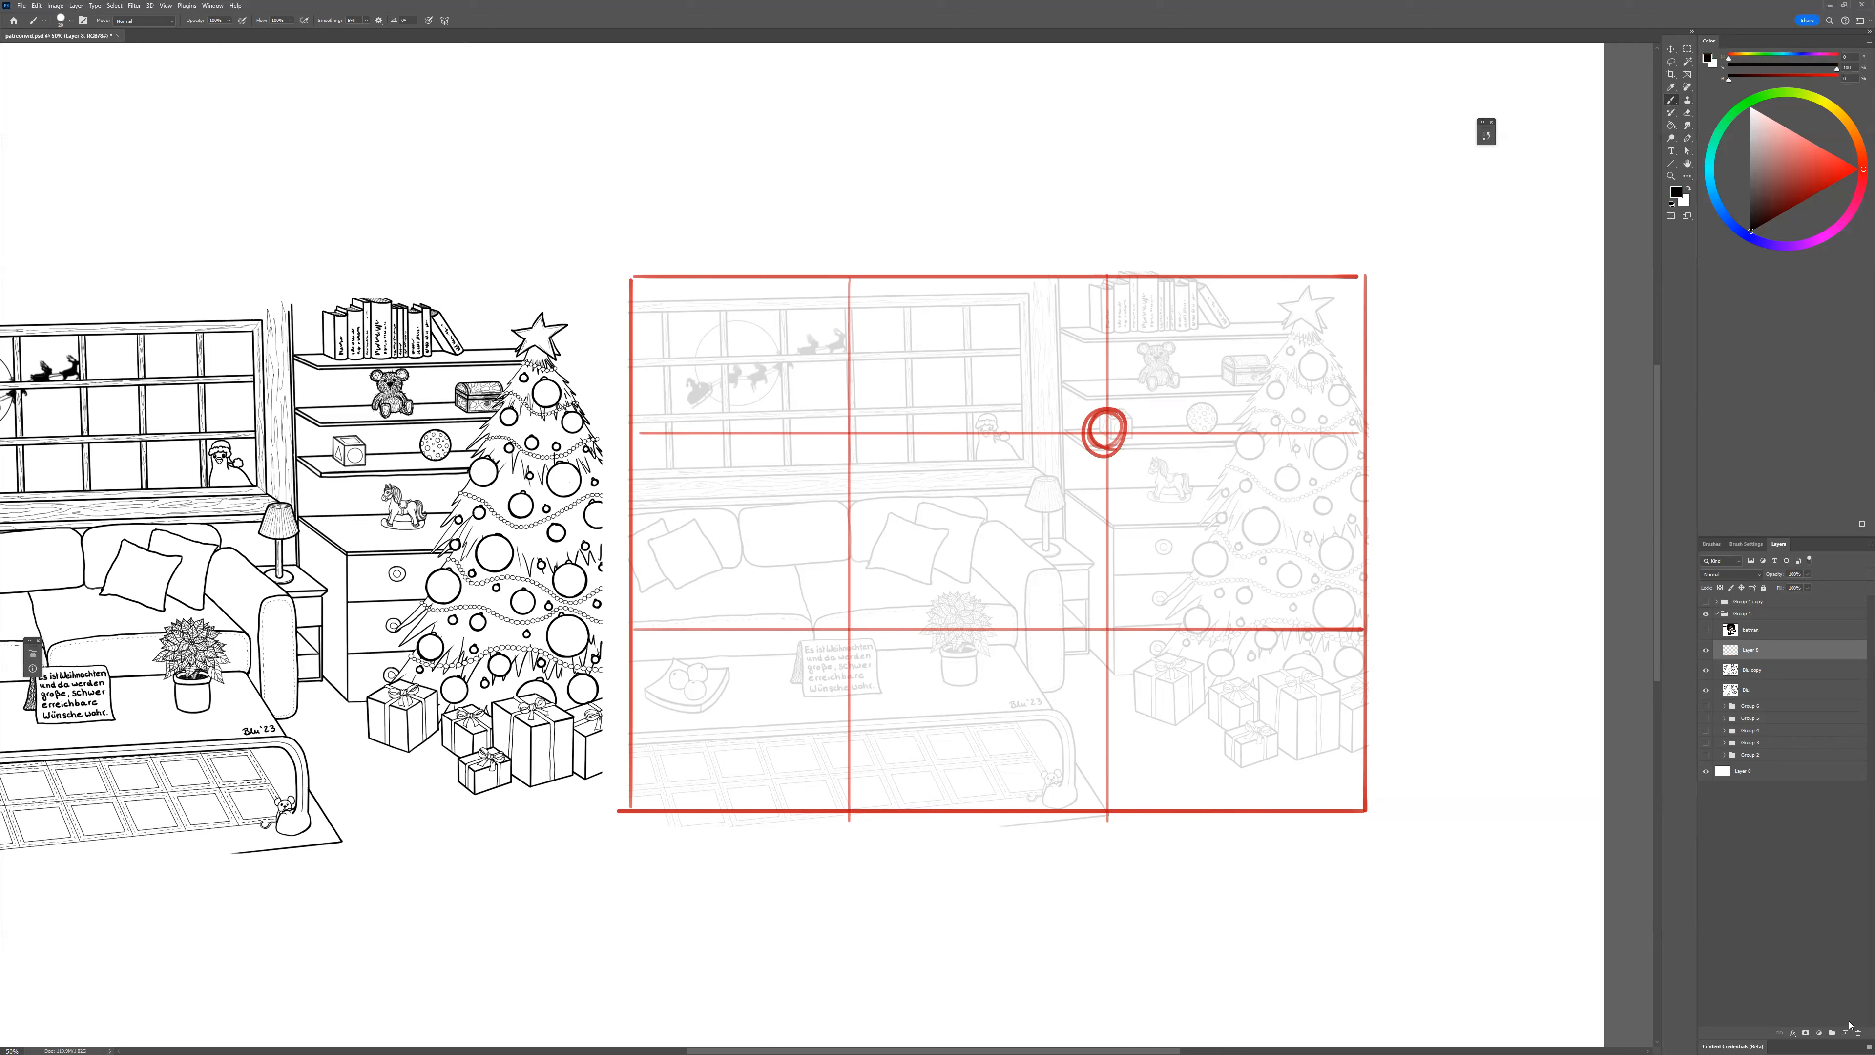
click(1845, 1033)
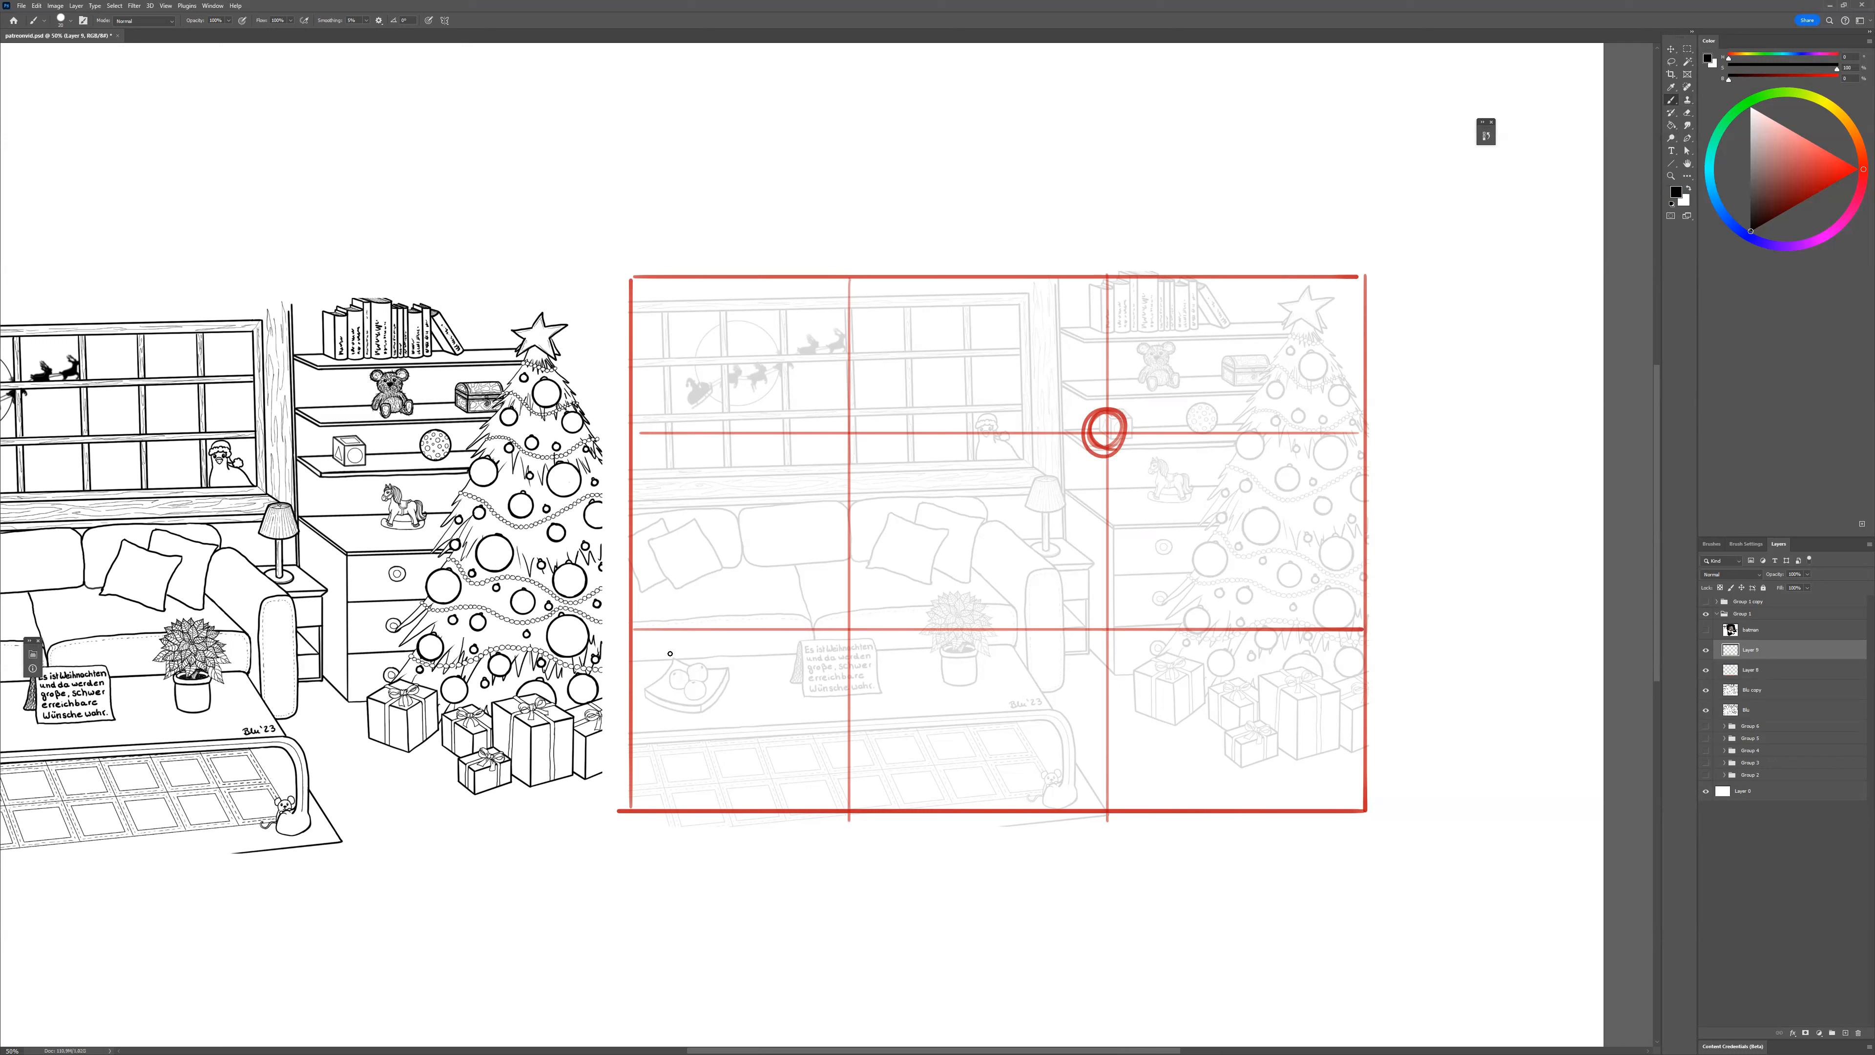
mouse_move(629, 670)
mouse_down()
mouse_move(1211, 519)
mouse_move(851, 614)
mouse_up()
mouse_move(1157, 474)
mouse_down()
mouse_move(929, 508)
mouse_move(1193, 464)
mouse_move(1172, 321)
mouse_move(1151, 309)
mouse_up()
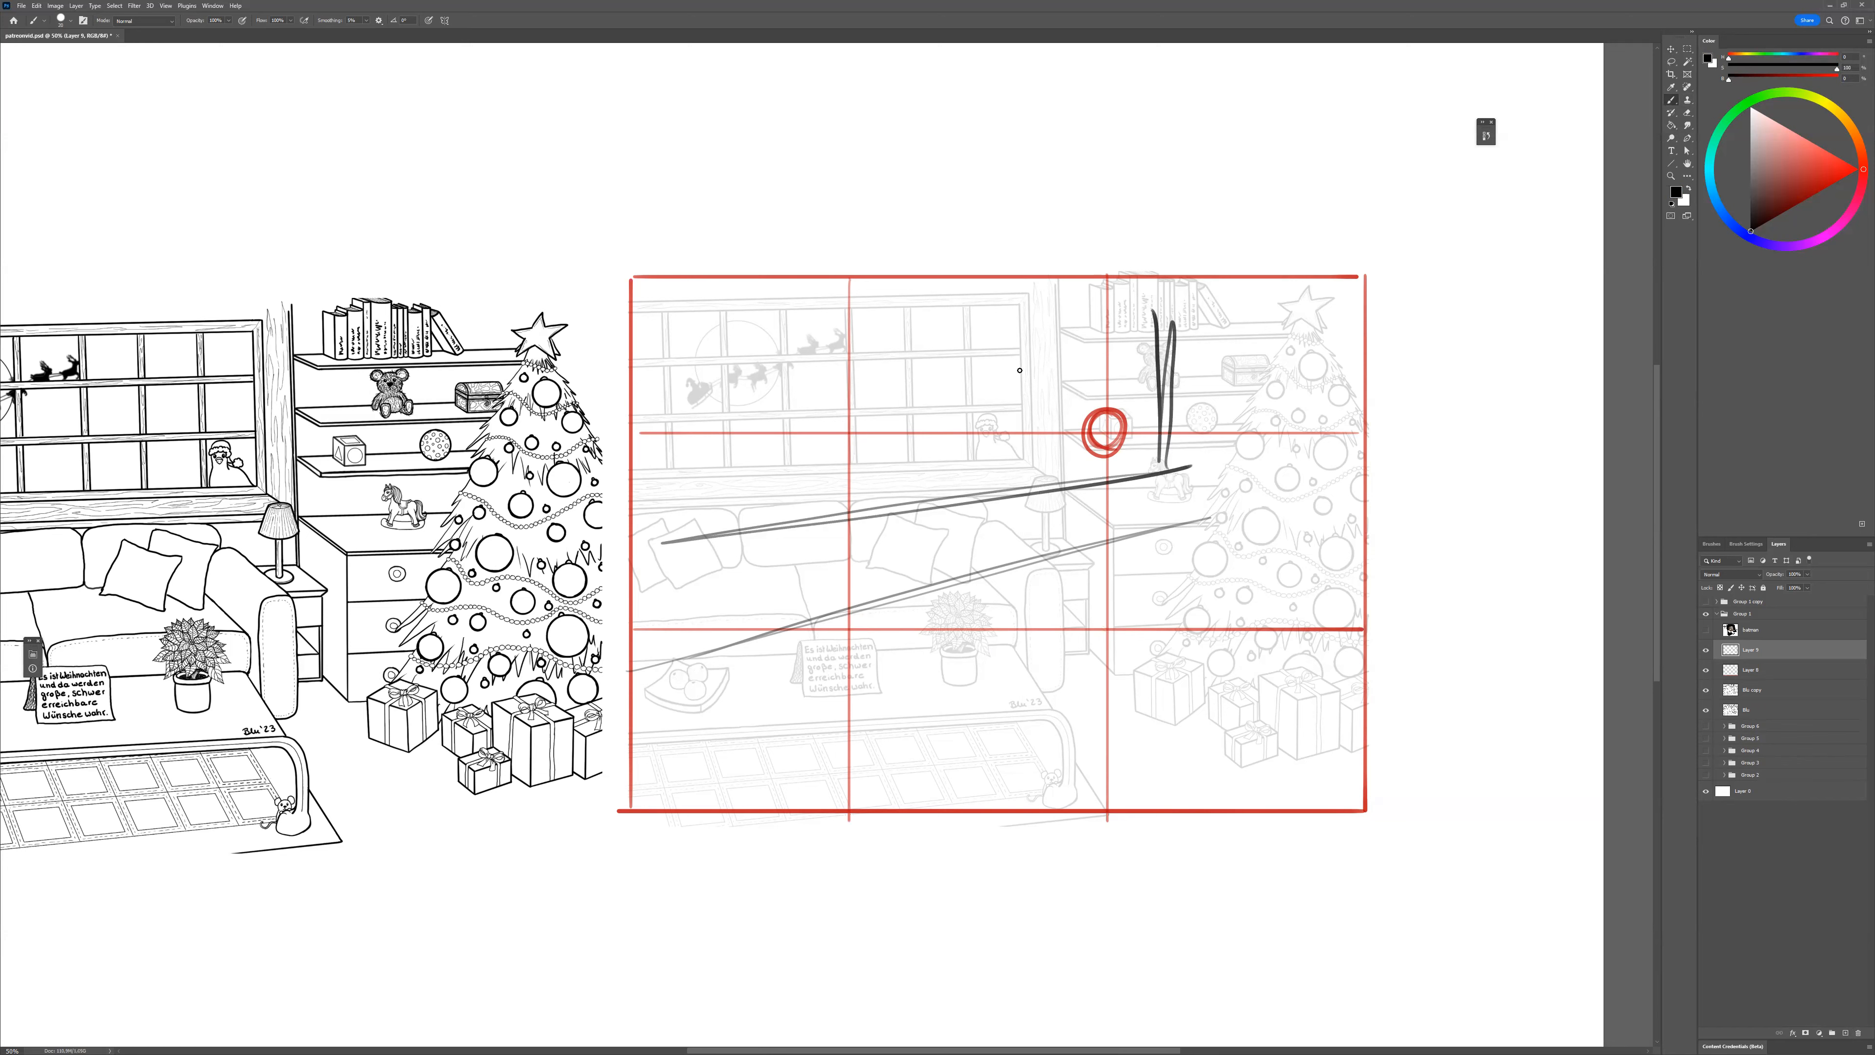
mouse_move(666, 309)
mouse_down()
mouse_move(1005, 327)
mouse_move(1037, 460)
mouse_up()
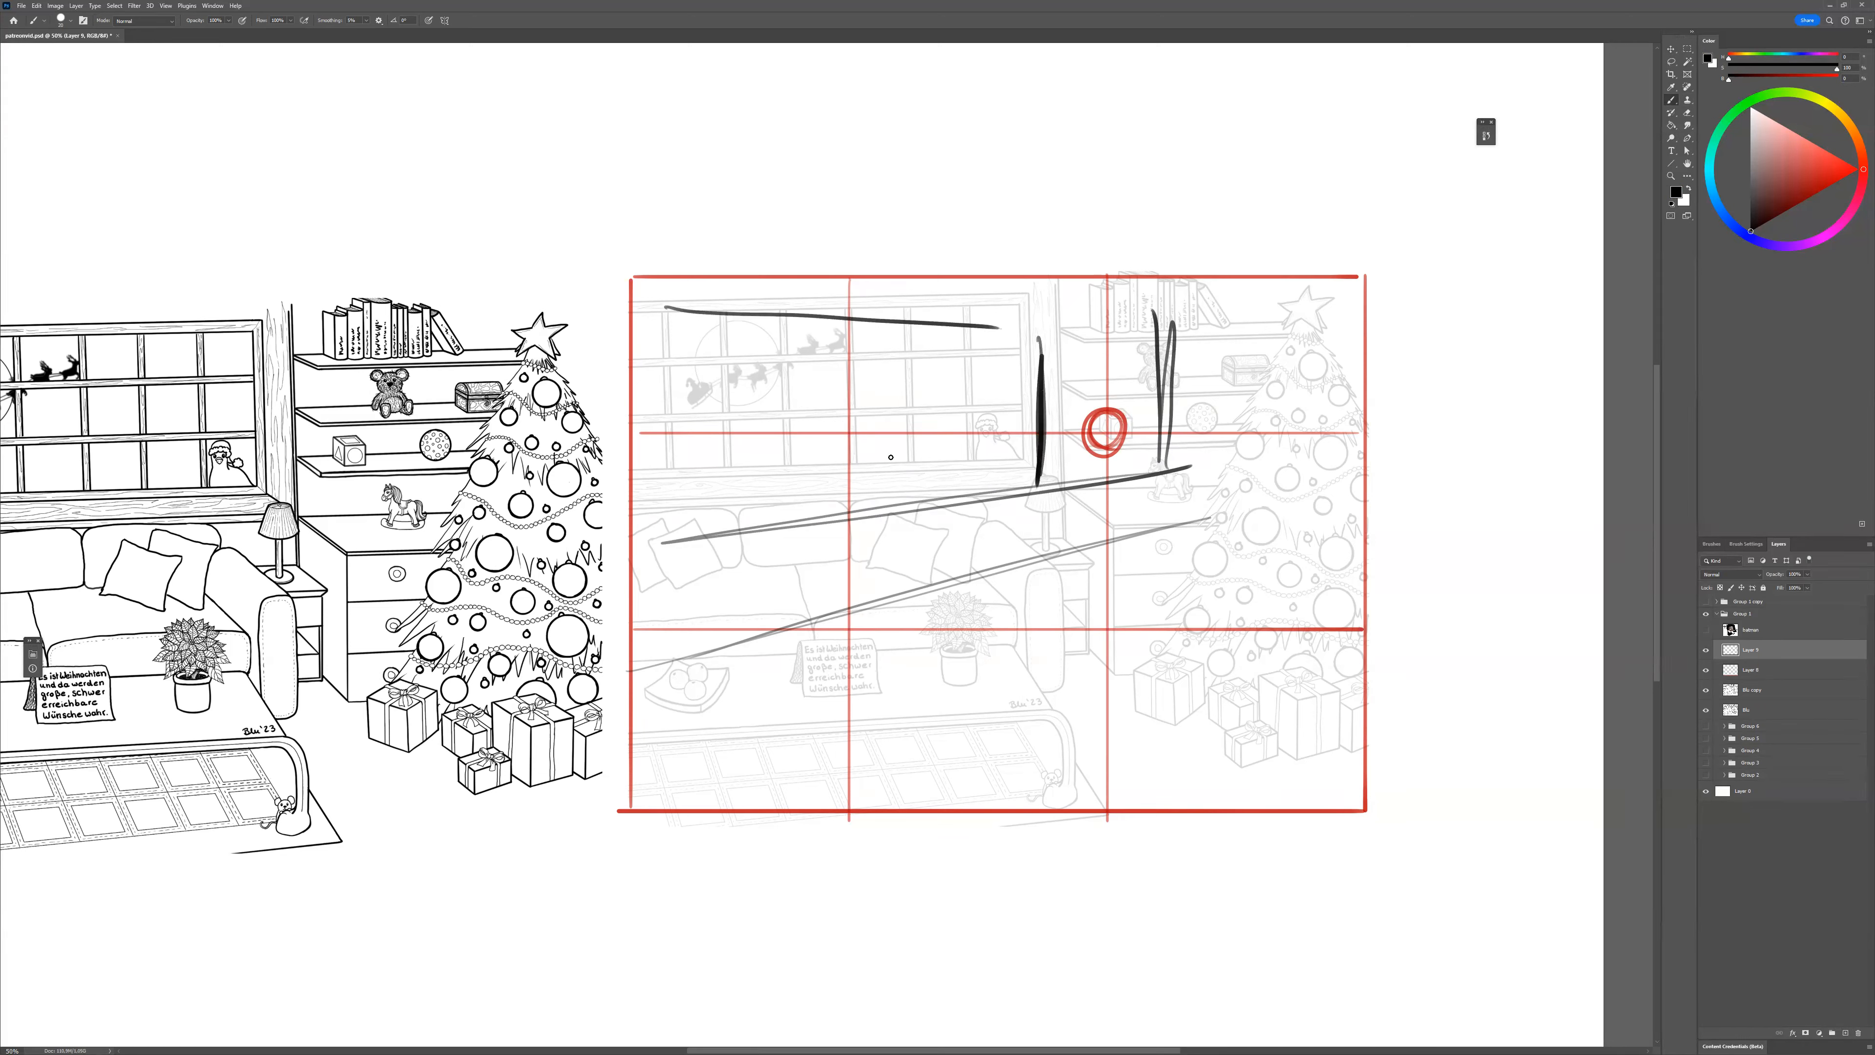
mouse_move(846, 430)
mouse_down()
mouse_move(830, 422)
mouse_move(859, 440)
mouse_up()
mouse_move(868, 462)
mouse_down()
mouse_move(794, 473)
mouse_move(851, 478)
mouse_up()
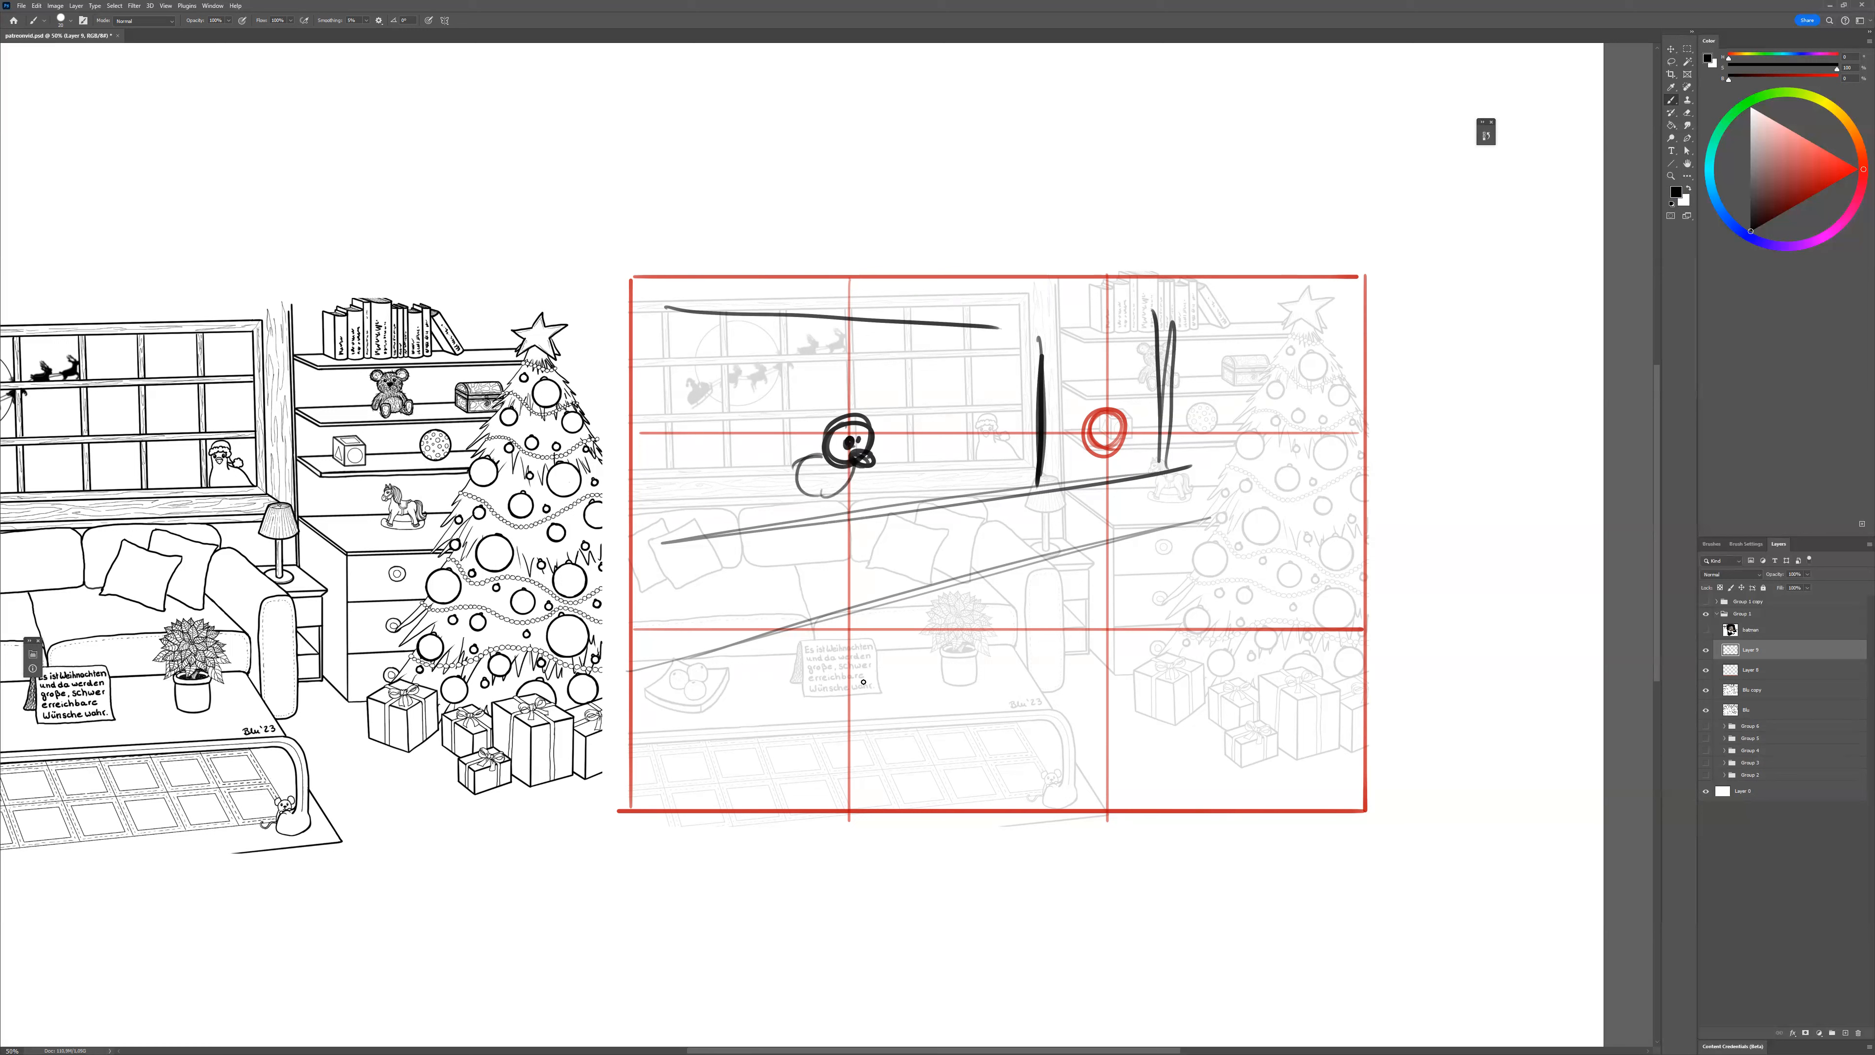
Block in the Christmas tree as a cone with a round topper and an elliptical base.
mouse_move(1282, 309)
mouse_down()
mouse_move(1318, 307)
mouse_move(1288, 324)
mouse_up()
mouse_move(1295, 326)
mouse_down()
mouse_move(1151, 627)
mouse_move(1362, 476)
mouse_up()
mouse_move(1165, 634)
mouse_down()
mouse_move(1292, 680)
mouse_move(1383, 661)
mouse_up()
mouse_move(1303, 601)
mouse_down()
mouse_move(1330, 686)
mouse_move(1255, 600)
mouse_up()
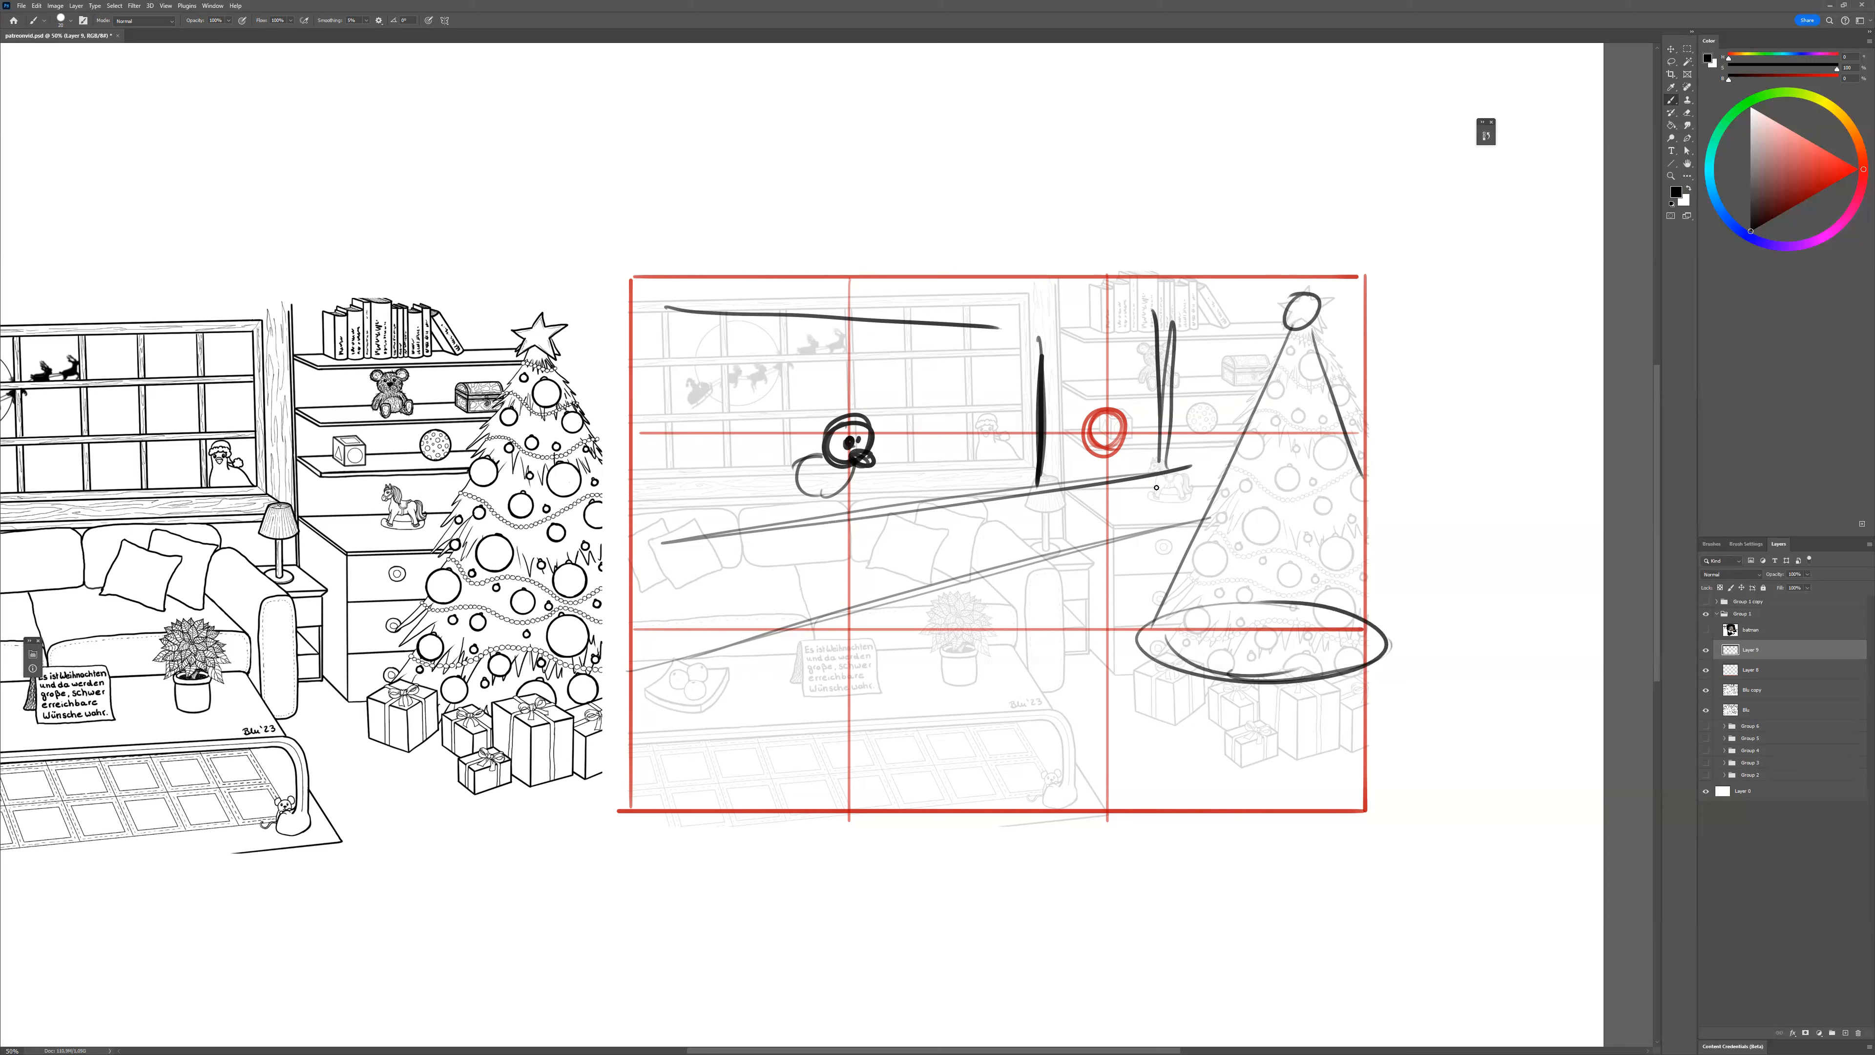
Draw the wall corner and floor edge, adding angled shelves filled with scribbled objects behind the tree.
drag(1135, 306, 1119, 552)
key(ctrl+z)
mouse_move(1070, 304)
mouse_down()
mouse_move(1067, 466)
mouse_move(1070, 283)
mouse_move(1072, 552)
mouse_move(1428, 616)
mouse_up()
drag(1235, 333, 1273, 347)
drag(1115, 401, 1246, 433)
drag(1107, 419, 1225, 428)
drag(1085, 452, 1229, 495)
mouse_move(1123, 325)
mouse_down()
mouse_move(1178, 303)
mouse_move(1255, 302)
mouse_up()
mouse_move(1120, 373)
mouse_down()
mouse_move(1137, 399)
mouse_move(1243, 393)
mouse_up()
Draw long floor perspective lines fanning out from the wall base past the bottom of the frame.
mouse_move(1090, 554)
mouse_down()
mouse_move(703, 835)
mouse_move(917, 889)
mouse_up()
drag(1201, 525, 1144, 889)
drag(1283, 571, 1371, 890)
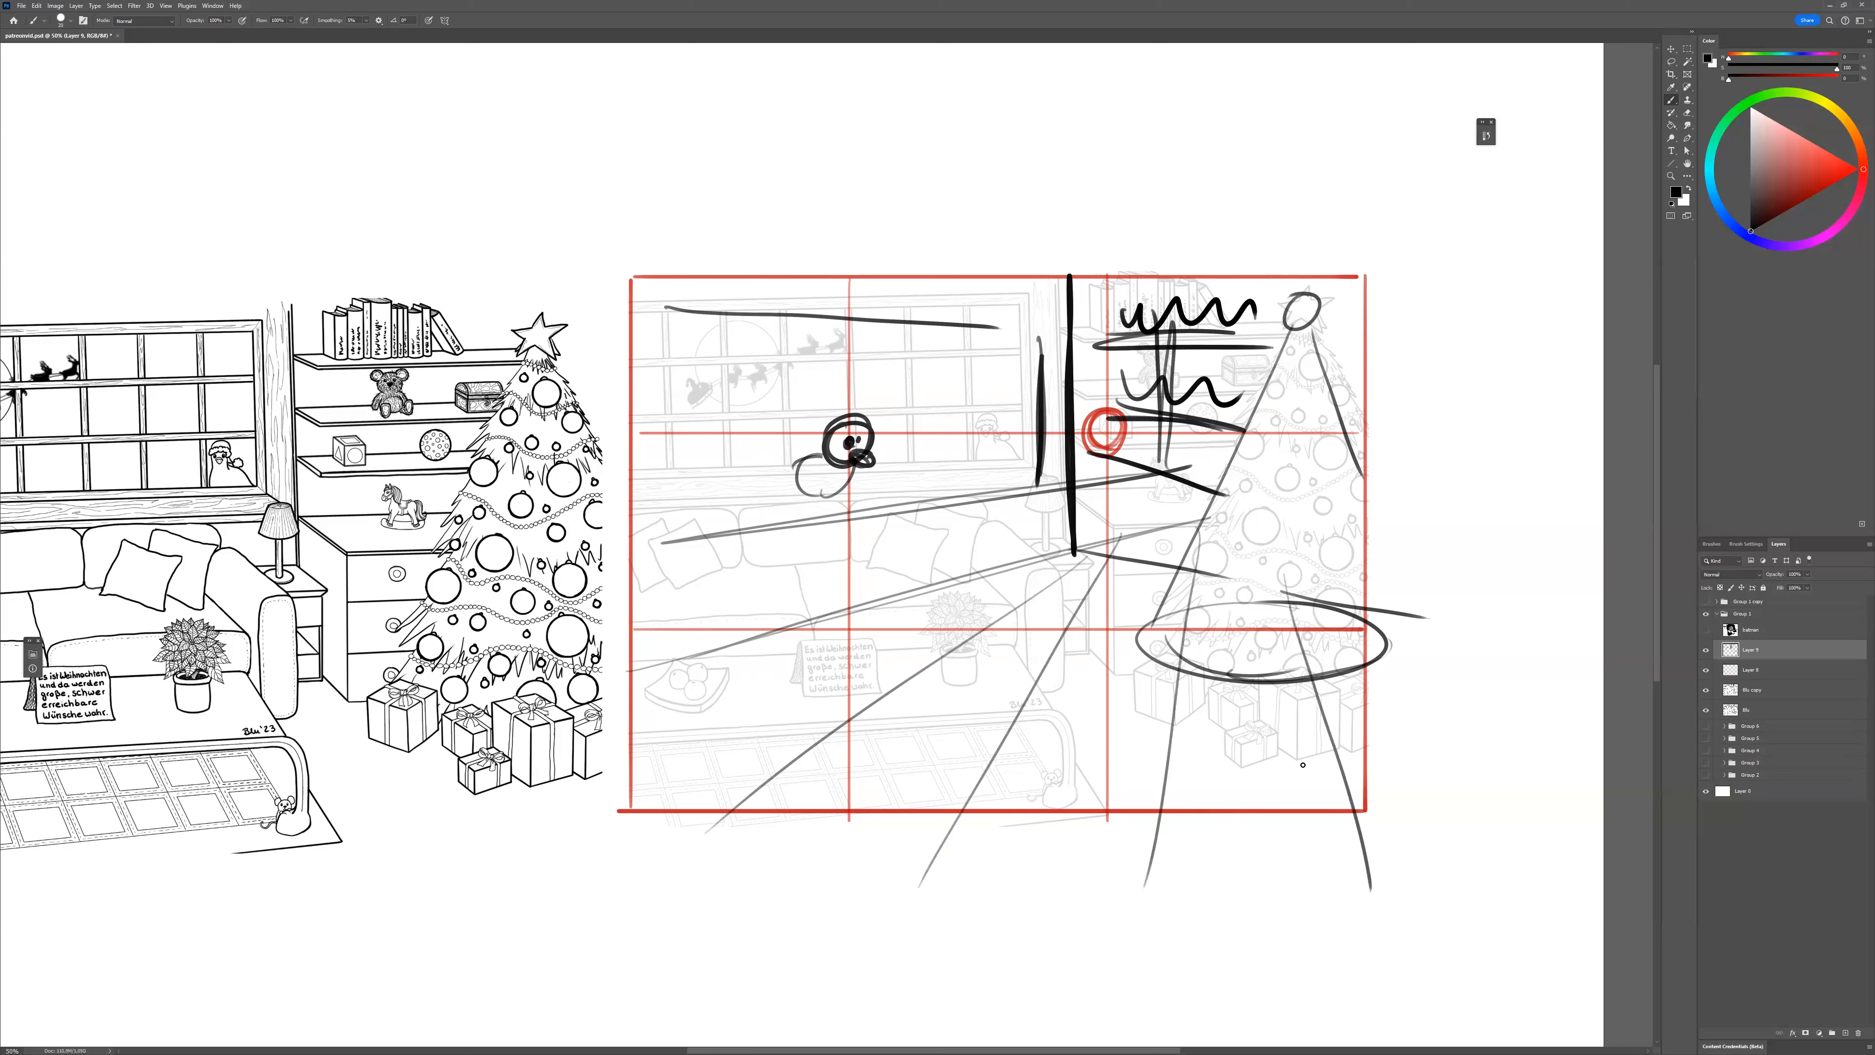
Rough in rounded presents under the tree and bound the floor area around them with bold diagonal lines.
mouse_move(1156, 669)
mouse_down()
mouse_move(1189, 690)
mouse_move(1129, 727)
mouse_up()
mouse_move(1188, 689)
mouse_down()
mouse_move(1184, 745)
mouse_move(1234, 699)
mouse_move(1220, 757)
mouse_up()
drag(1292, 719, 1328, 741)
drag(1055, 664, 1421, 842)
drag(1086, 707, 1426, 883)
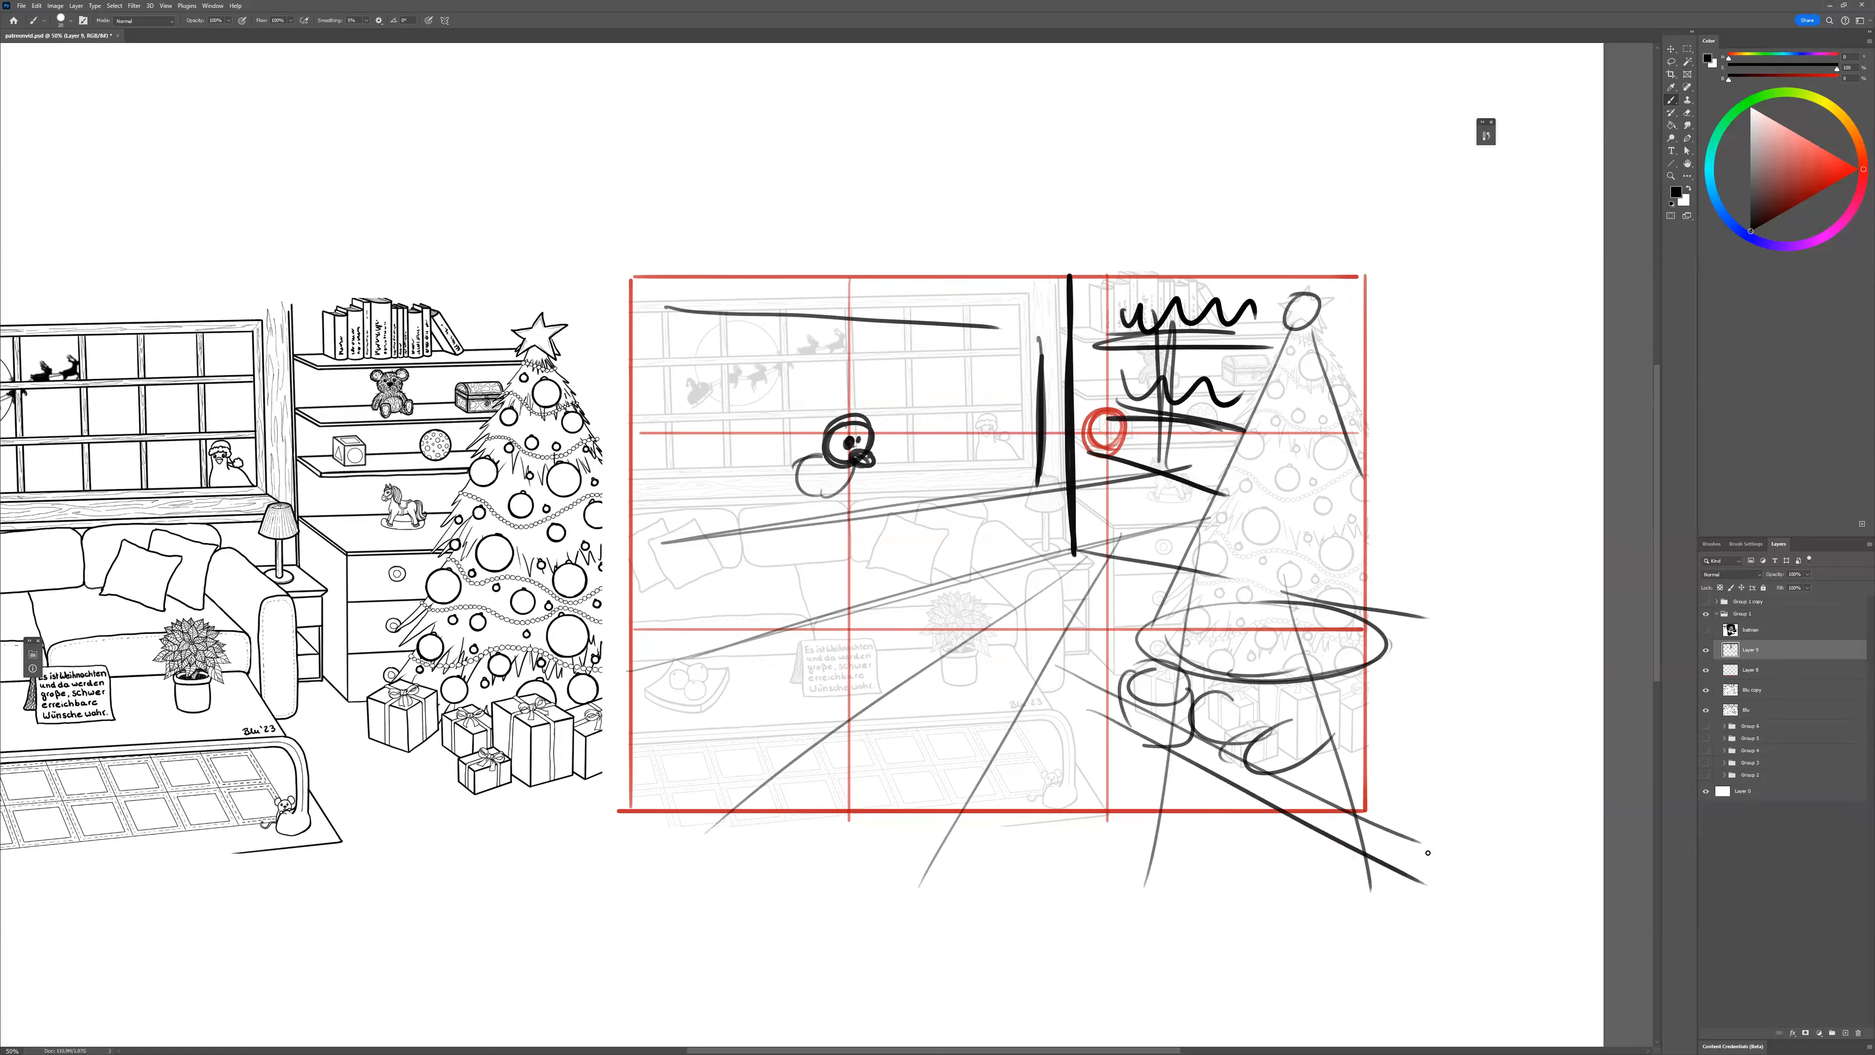
mouse_move(1279, 622)
mouse_down()
mouse_move(1060, 741)
mouse_move(1106, 716)
mouse_up()
drag(1421, 651, 1319, 851)
Sketch the table's angled edges, the curved sofa with its armrest and the side table beside it.
mouse_move(693, 723)
mouse_down()
mouse_move(936, 626)
mouse_move(1079, 687)
mouse_move(1021, 779)
mouse_up()
mouse_move(1078, 701)
mouse_down()
mouse_move(973, 813)
mouse_move(1072, 742)
mouse_move(1016, 832)
mouse_up()
drag(1076, 759, 1012, 853)
drag(902, 548, 956, 619)
drag(905, 526, 652, 636)
drag(903, 580, 992, 652)
mouse_move(1064, 579)
mouse_down()
mouse_move(1003, 605)
mouse_move(1083, 581)
mouse_move(1173, 616)
mouse_up()
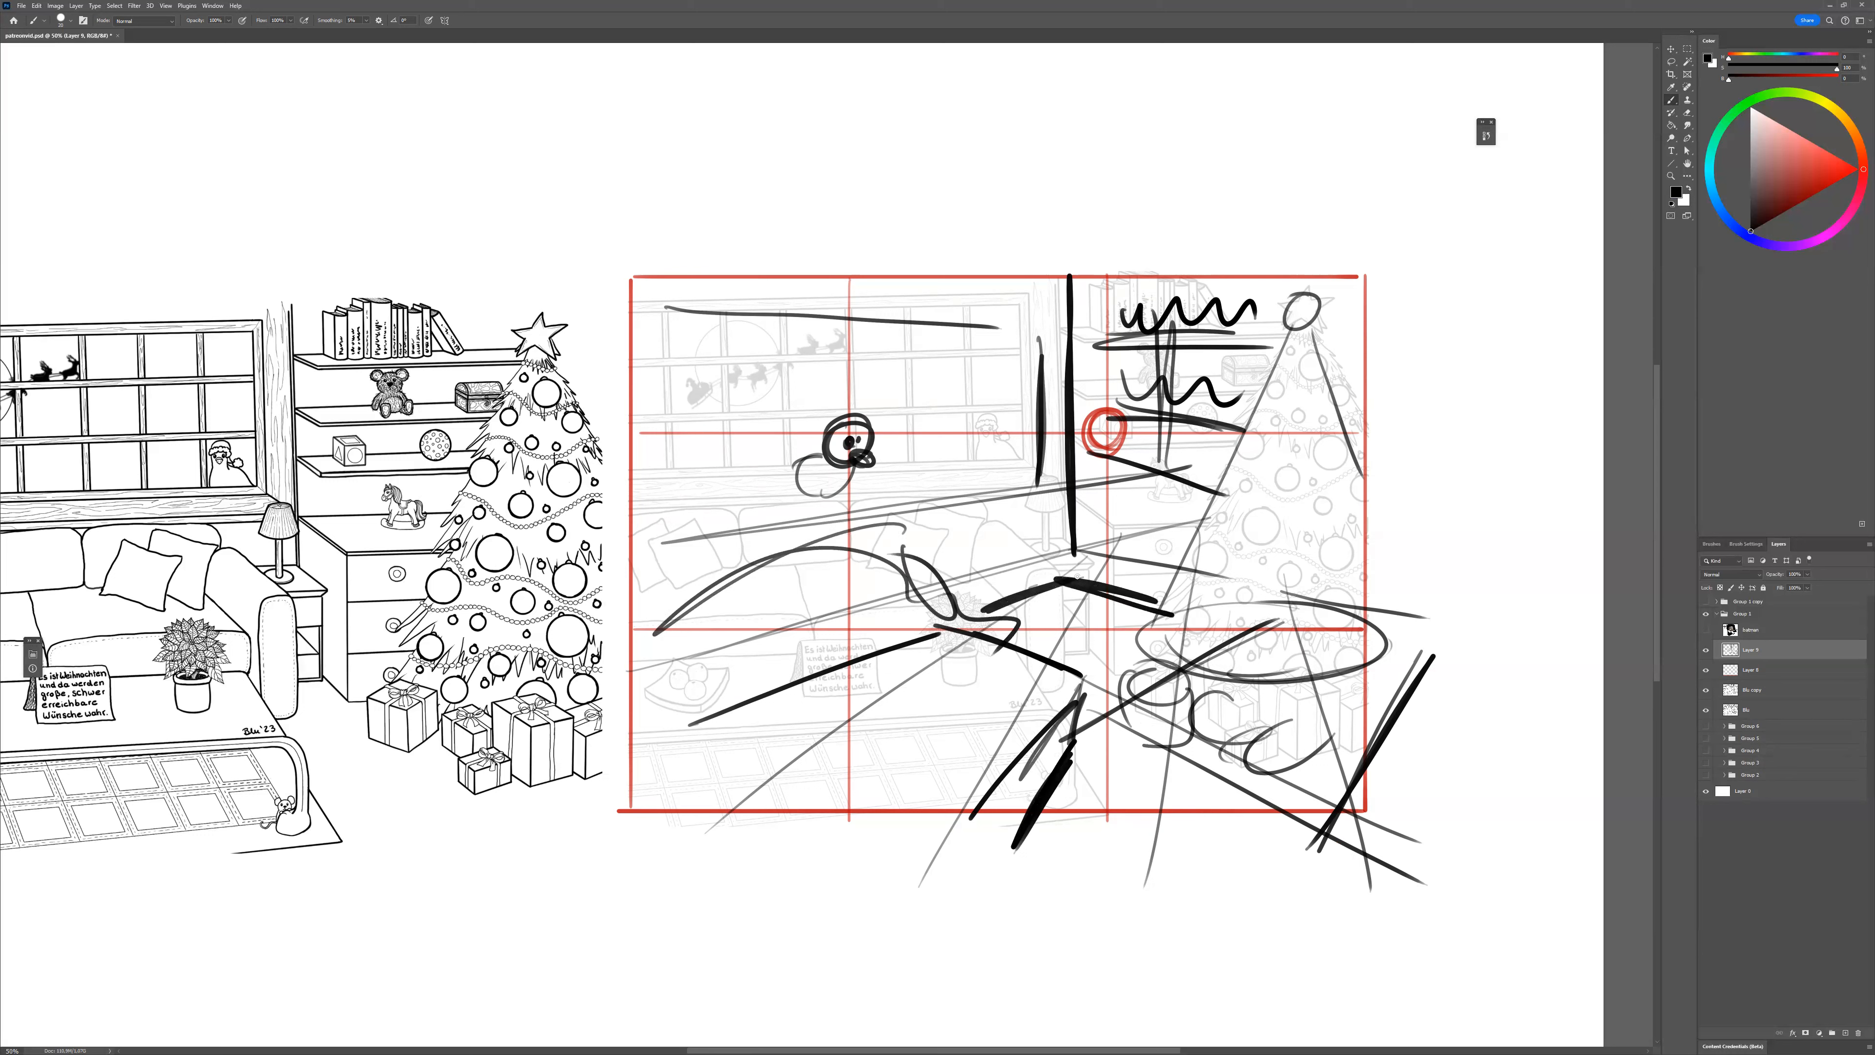
Erase stray sketch lines around the base of the wall corner and beside the sofa.
key(e)
mouse_move(1082, 529)
mouse_down()
mouse_move(1114, 555)
mouse_move(991, 587)
mouse_up()
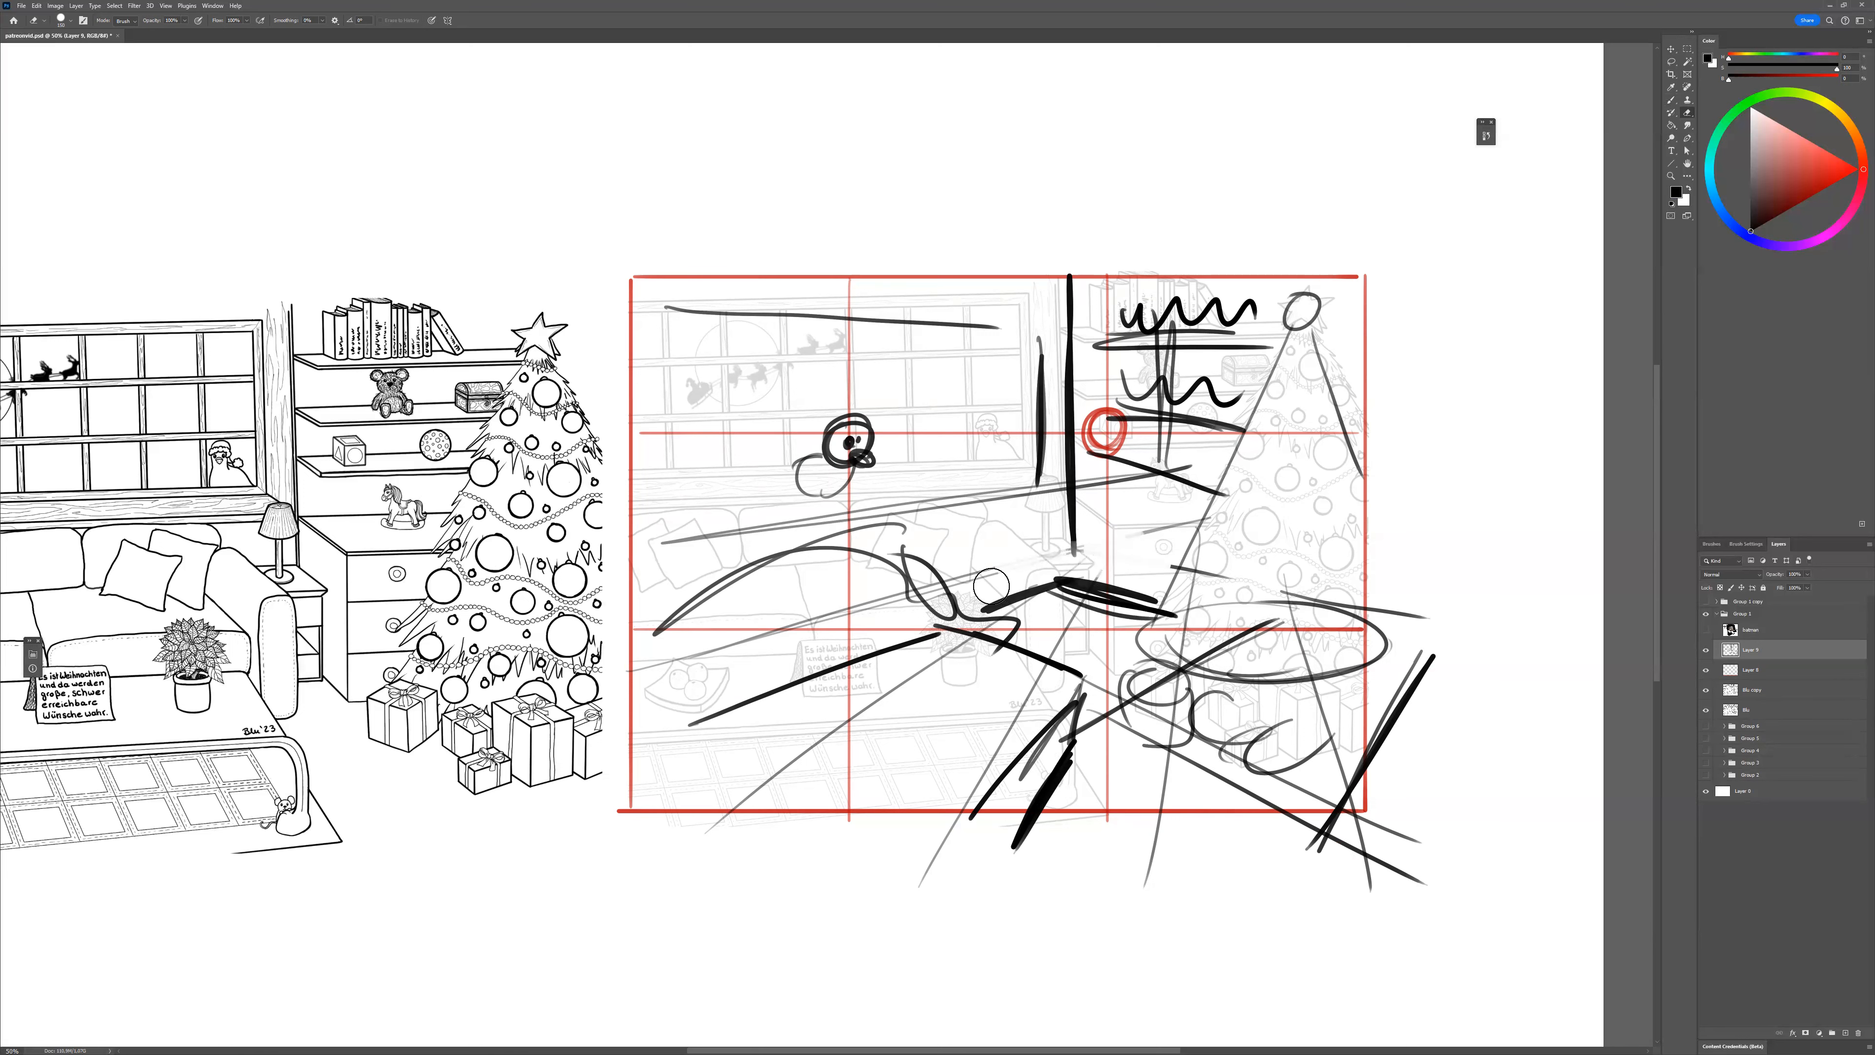
drag(1083, 540, 1098, 562)
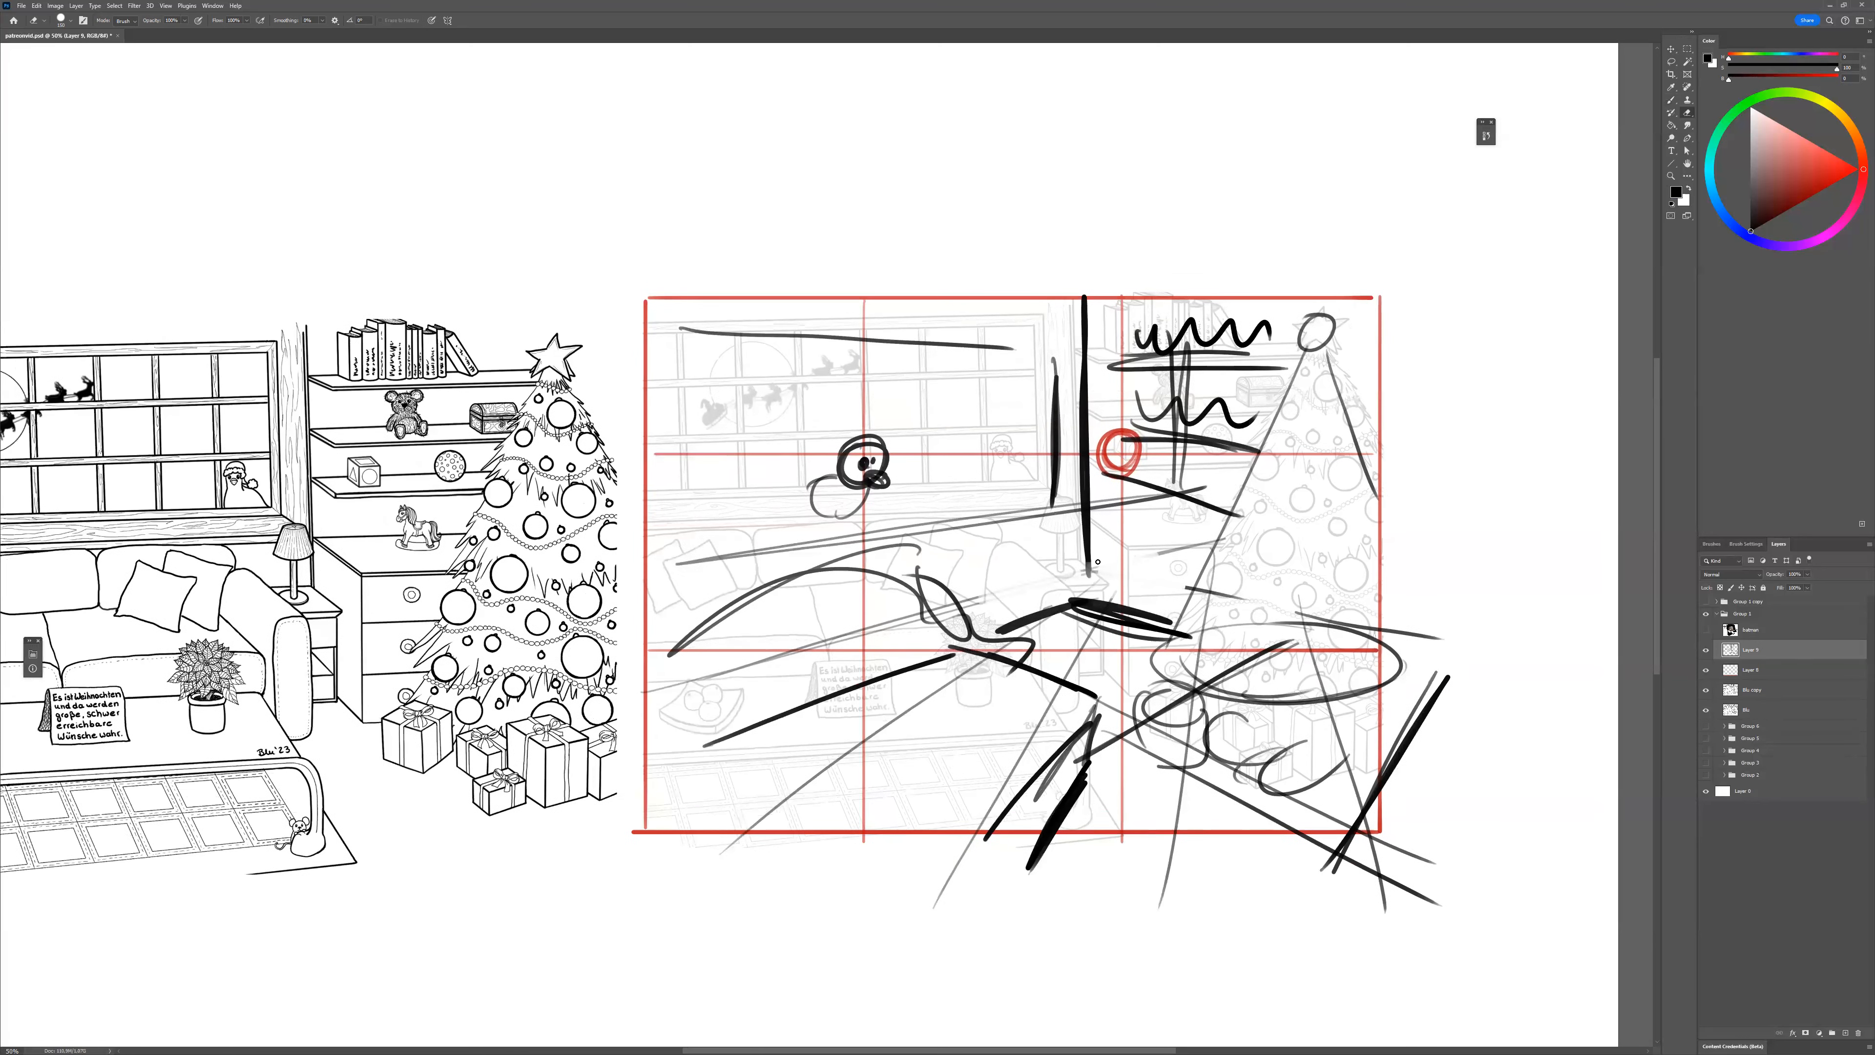
Draw blue perspective lines meeting at a vanishing point beyond the frame's right edge, with a green horizon line through it.
key(b)
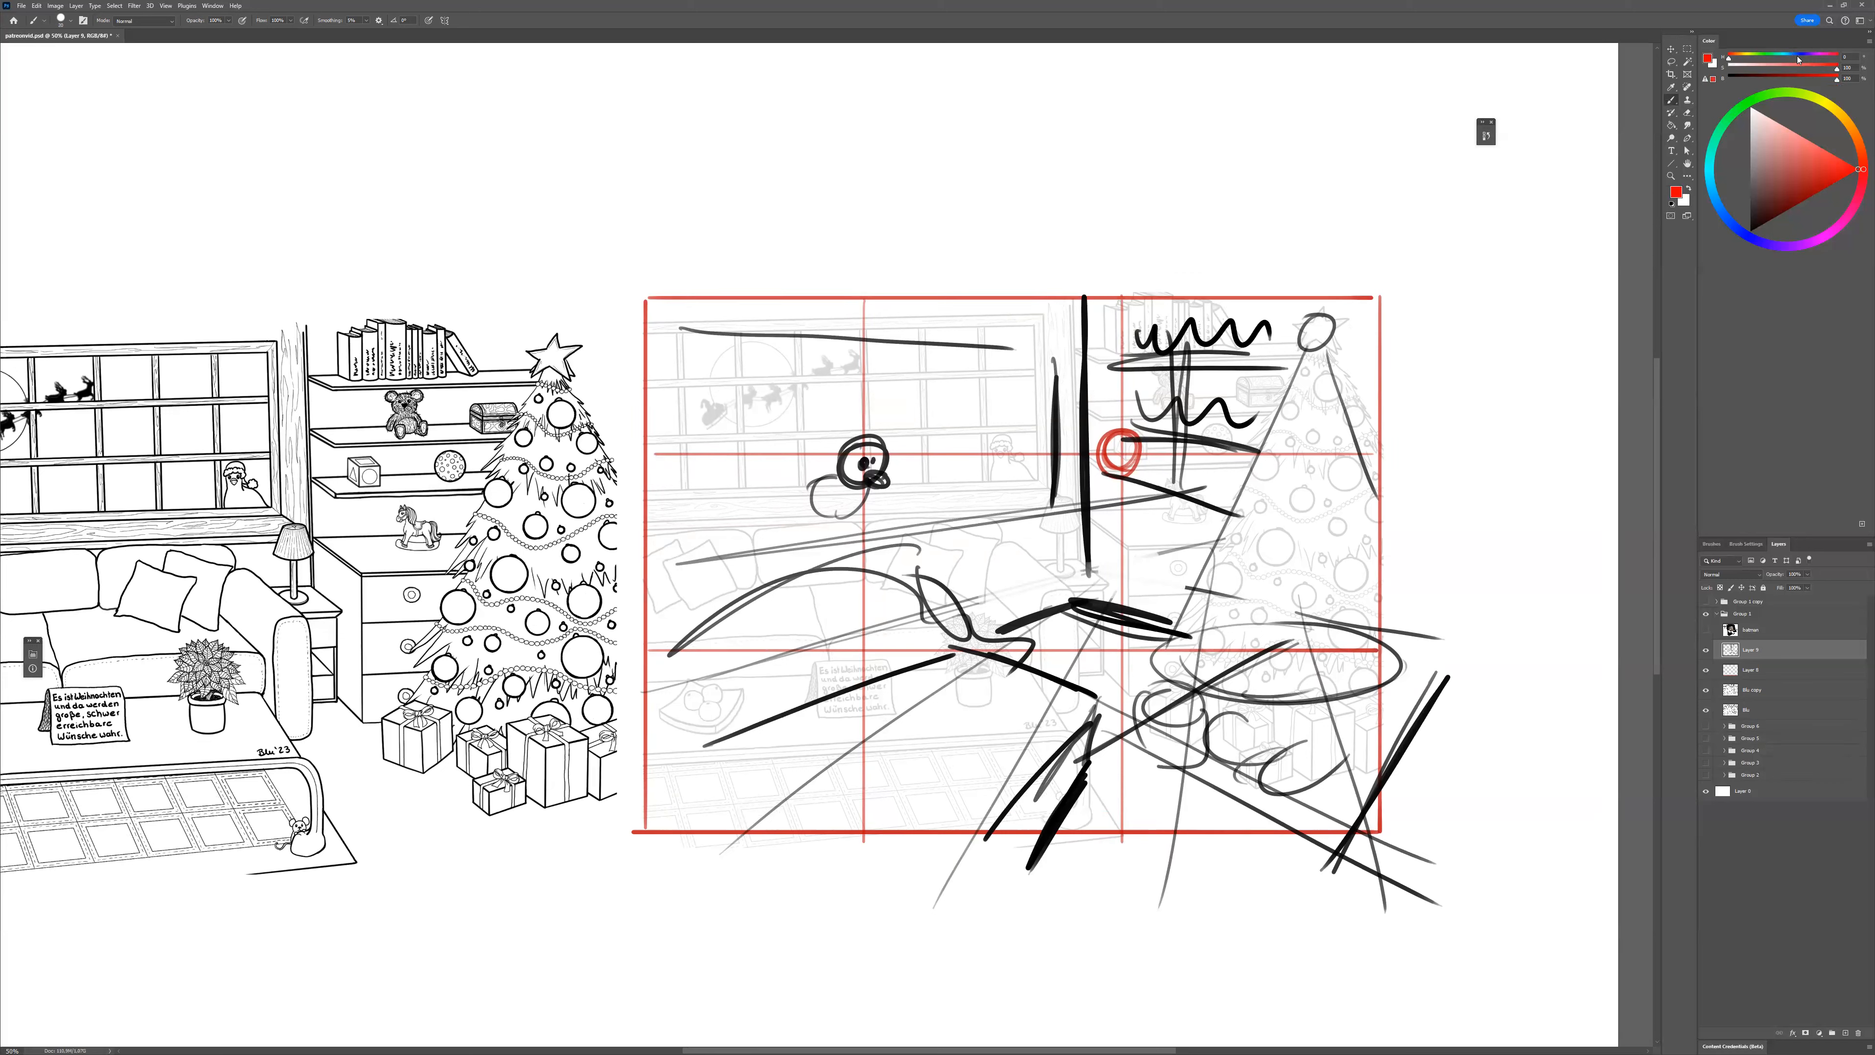
scroll(1028, 603, up, 1)
scroll(1028, 602, down, 1)
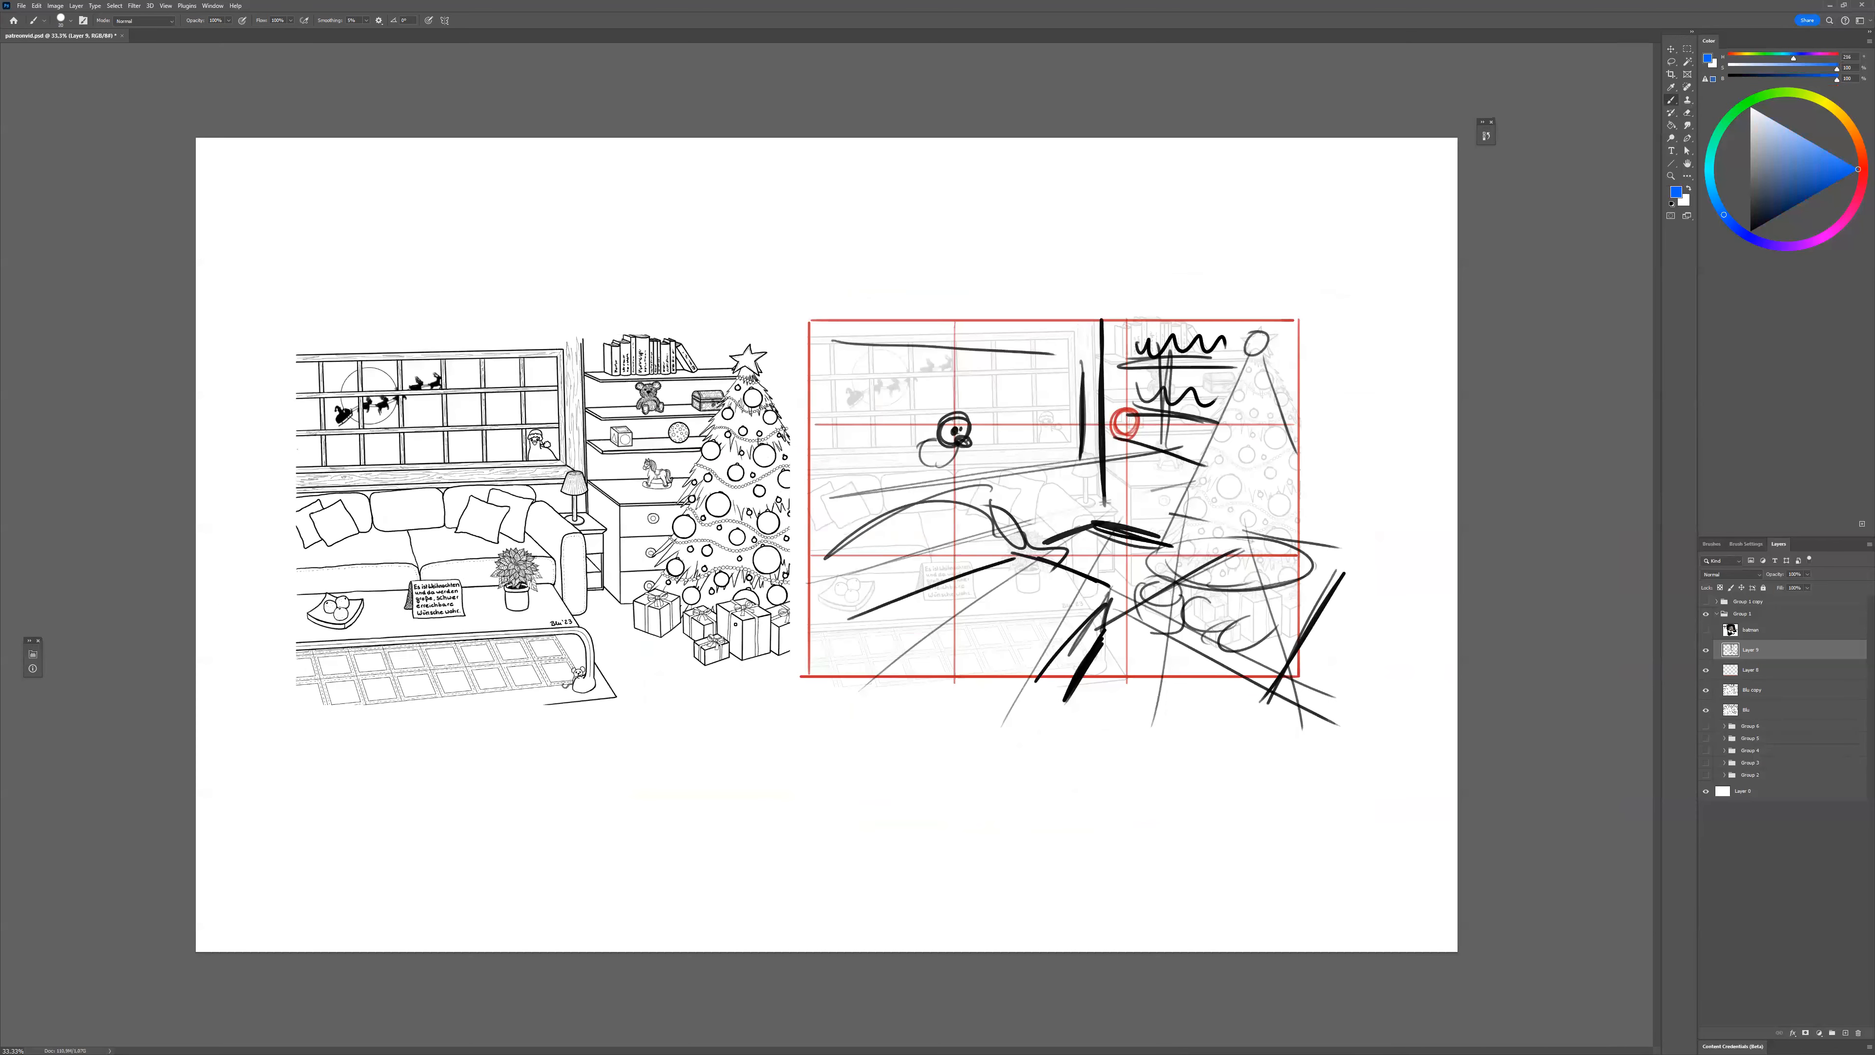
drag(657, 640, 1434, 403)
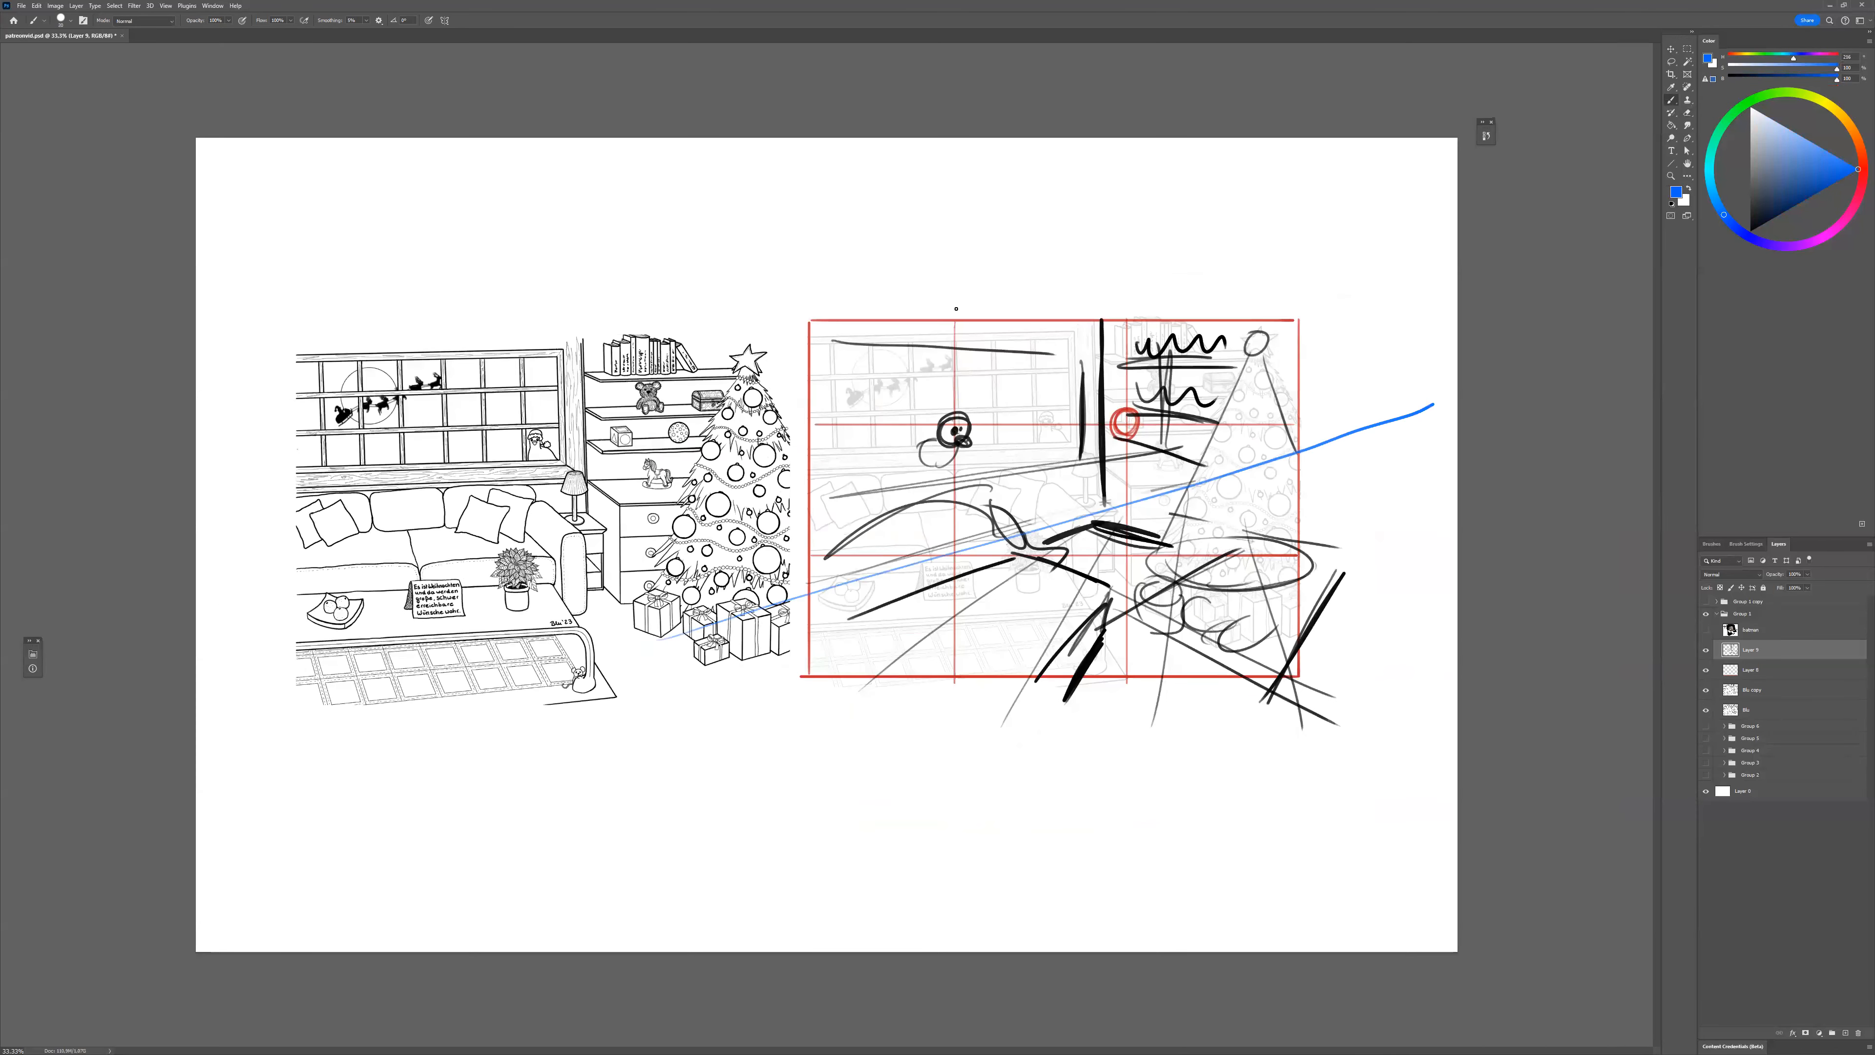
mouse_move(794, 326)
mouse_down()
mouse_move(1437, 408)
mouse_move(509, 408)
mouse_move(471, 584)
mouse_up()
click(1766, 57)
Draw purple perspective lines fanning from a second vanishing point on the horizon, near the original tree's top, across the room sketch.
click(1813, 58)
click(1806, 59)
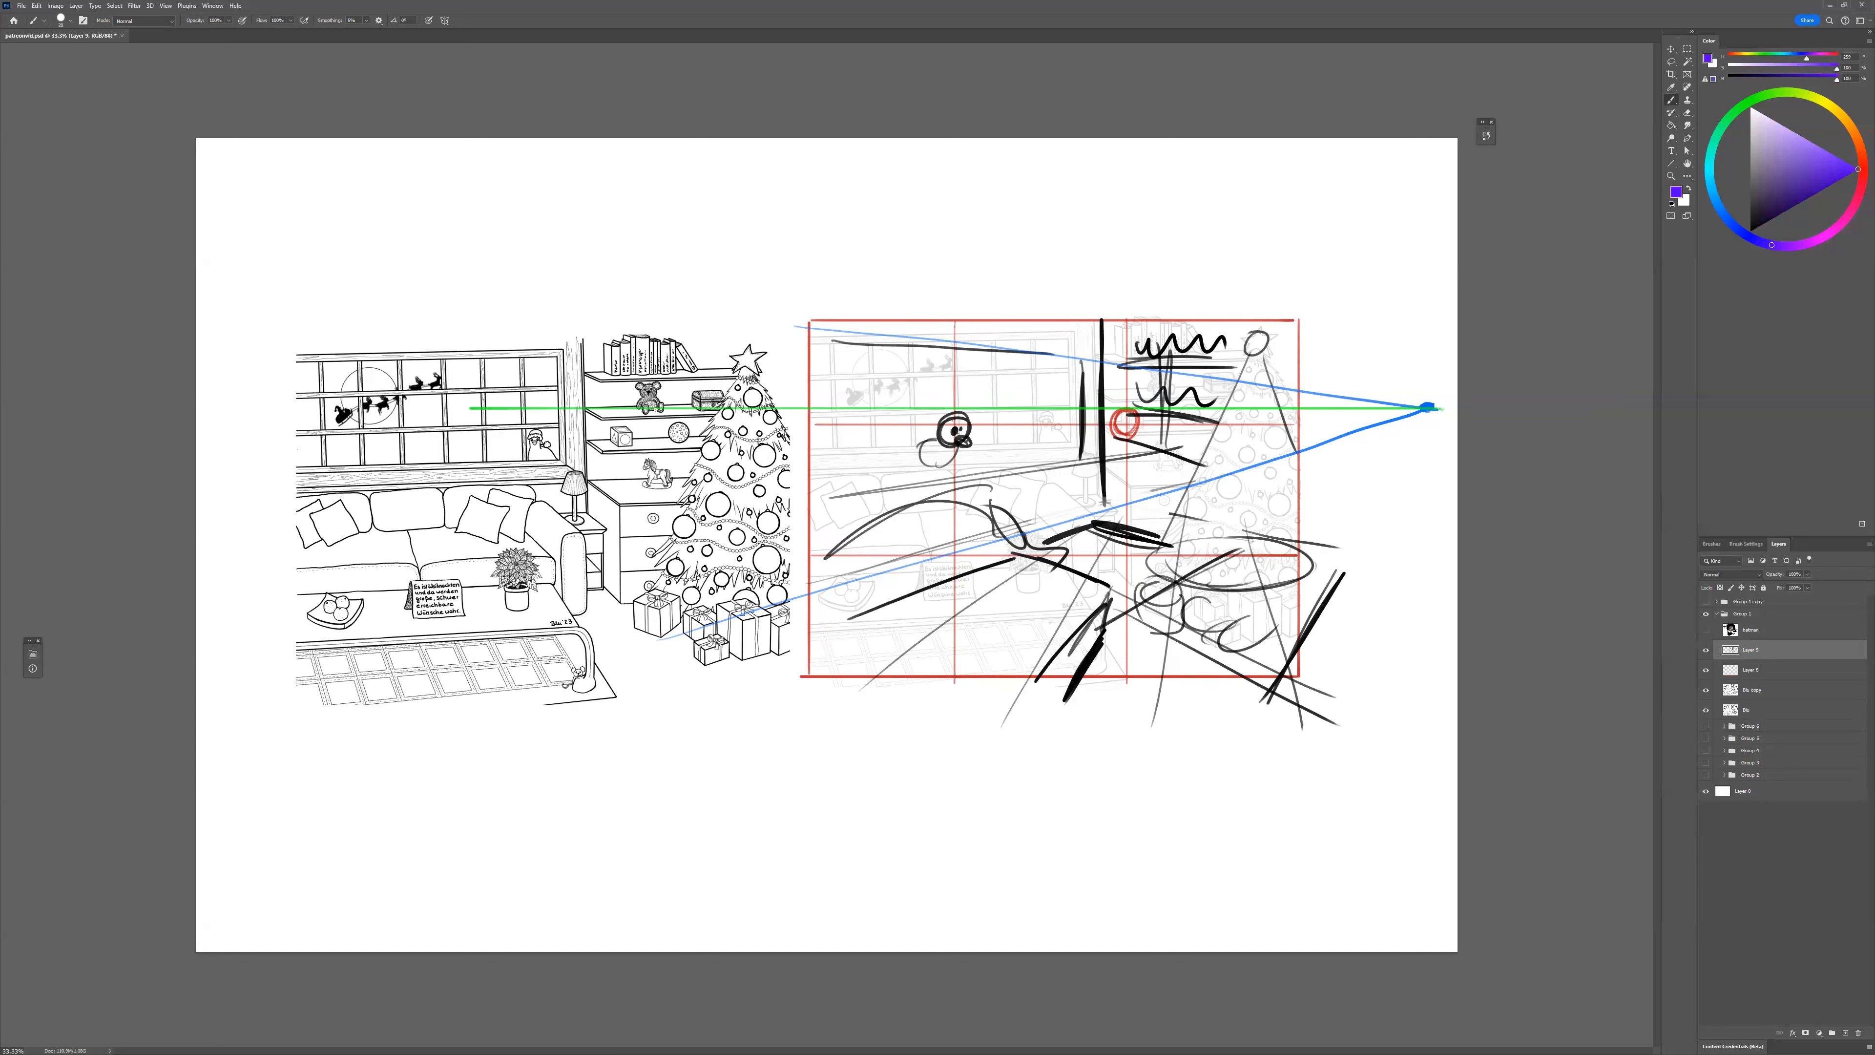
drag(652, 420, 1369, 314)
drag(738, 408, 1393, 519)
drag(738, 408, 1431, 667)
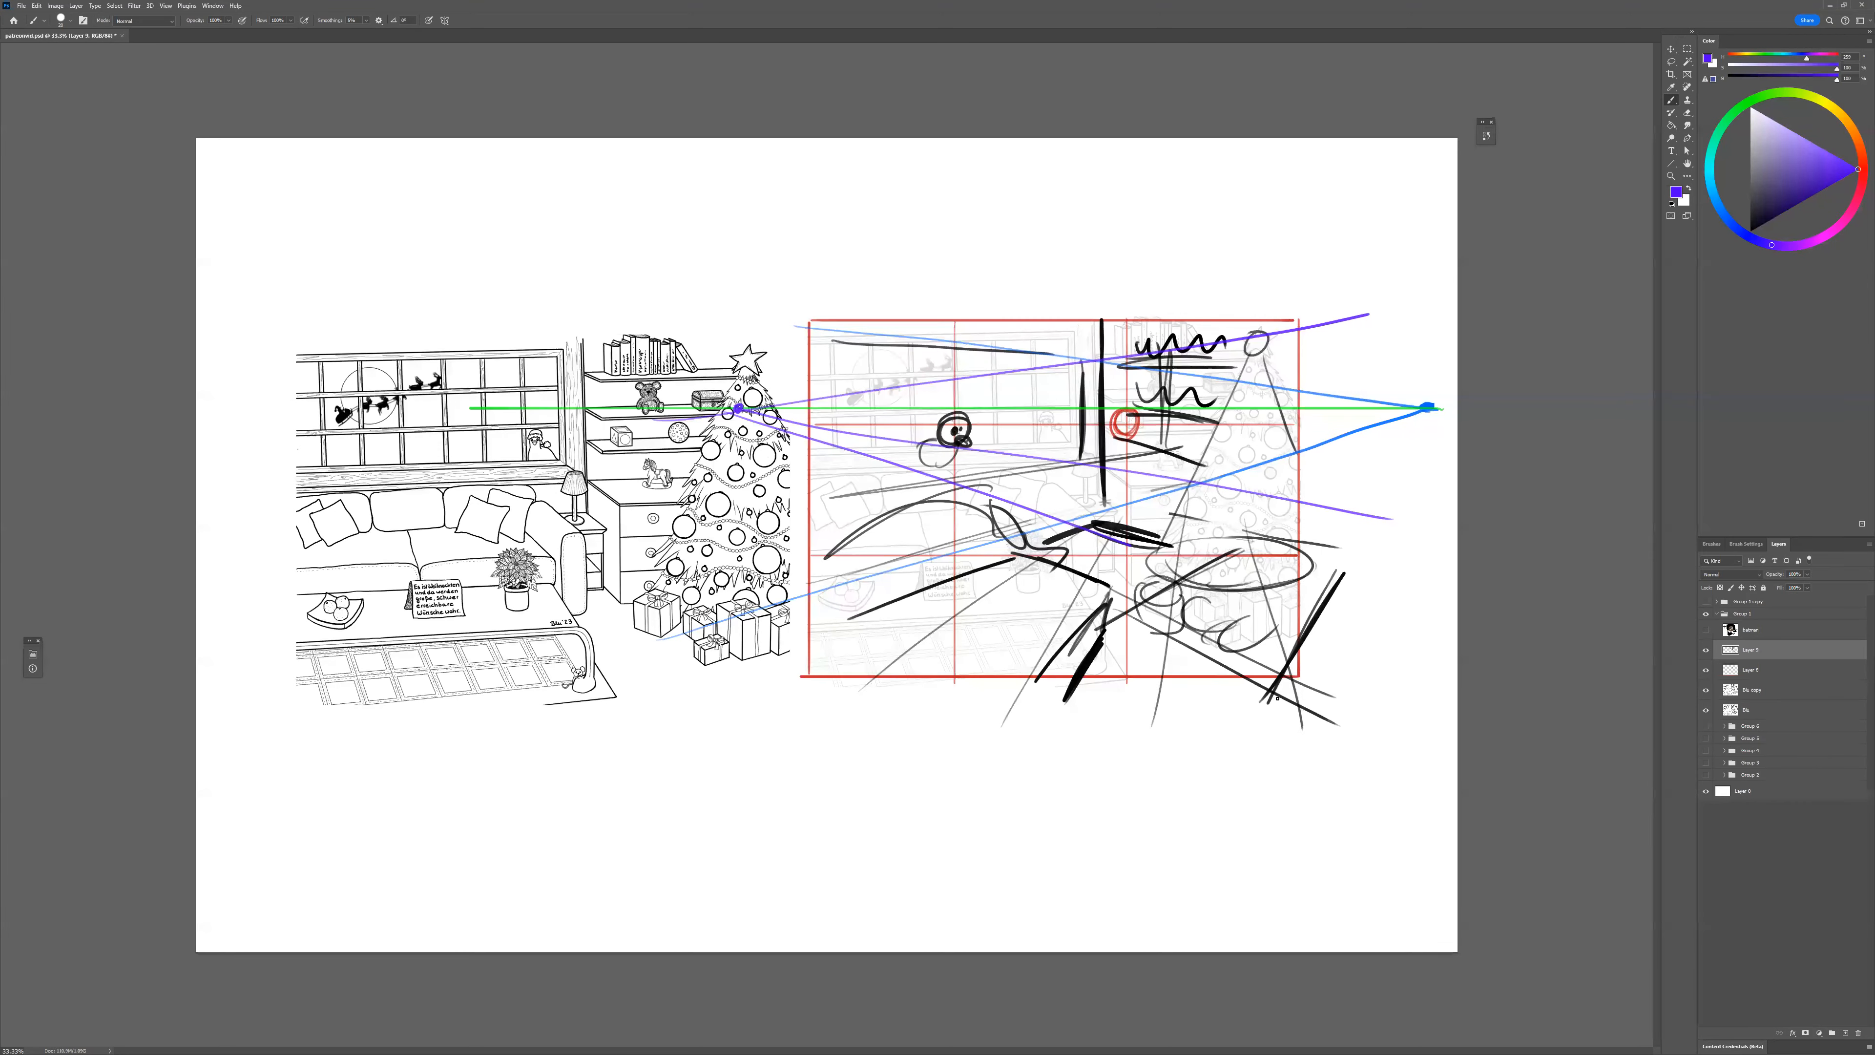
drag(738, 407, 1052, 746)
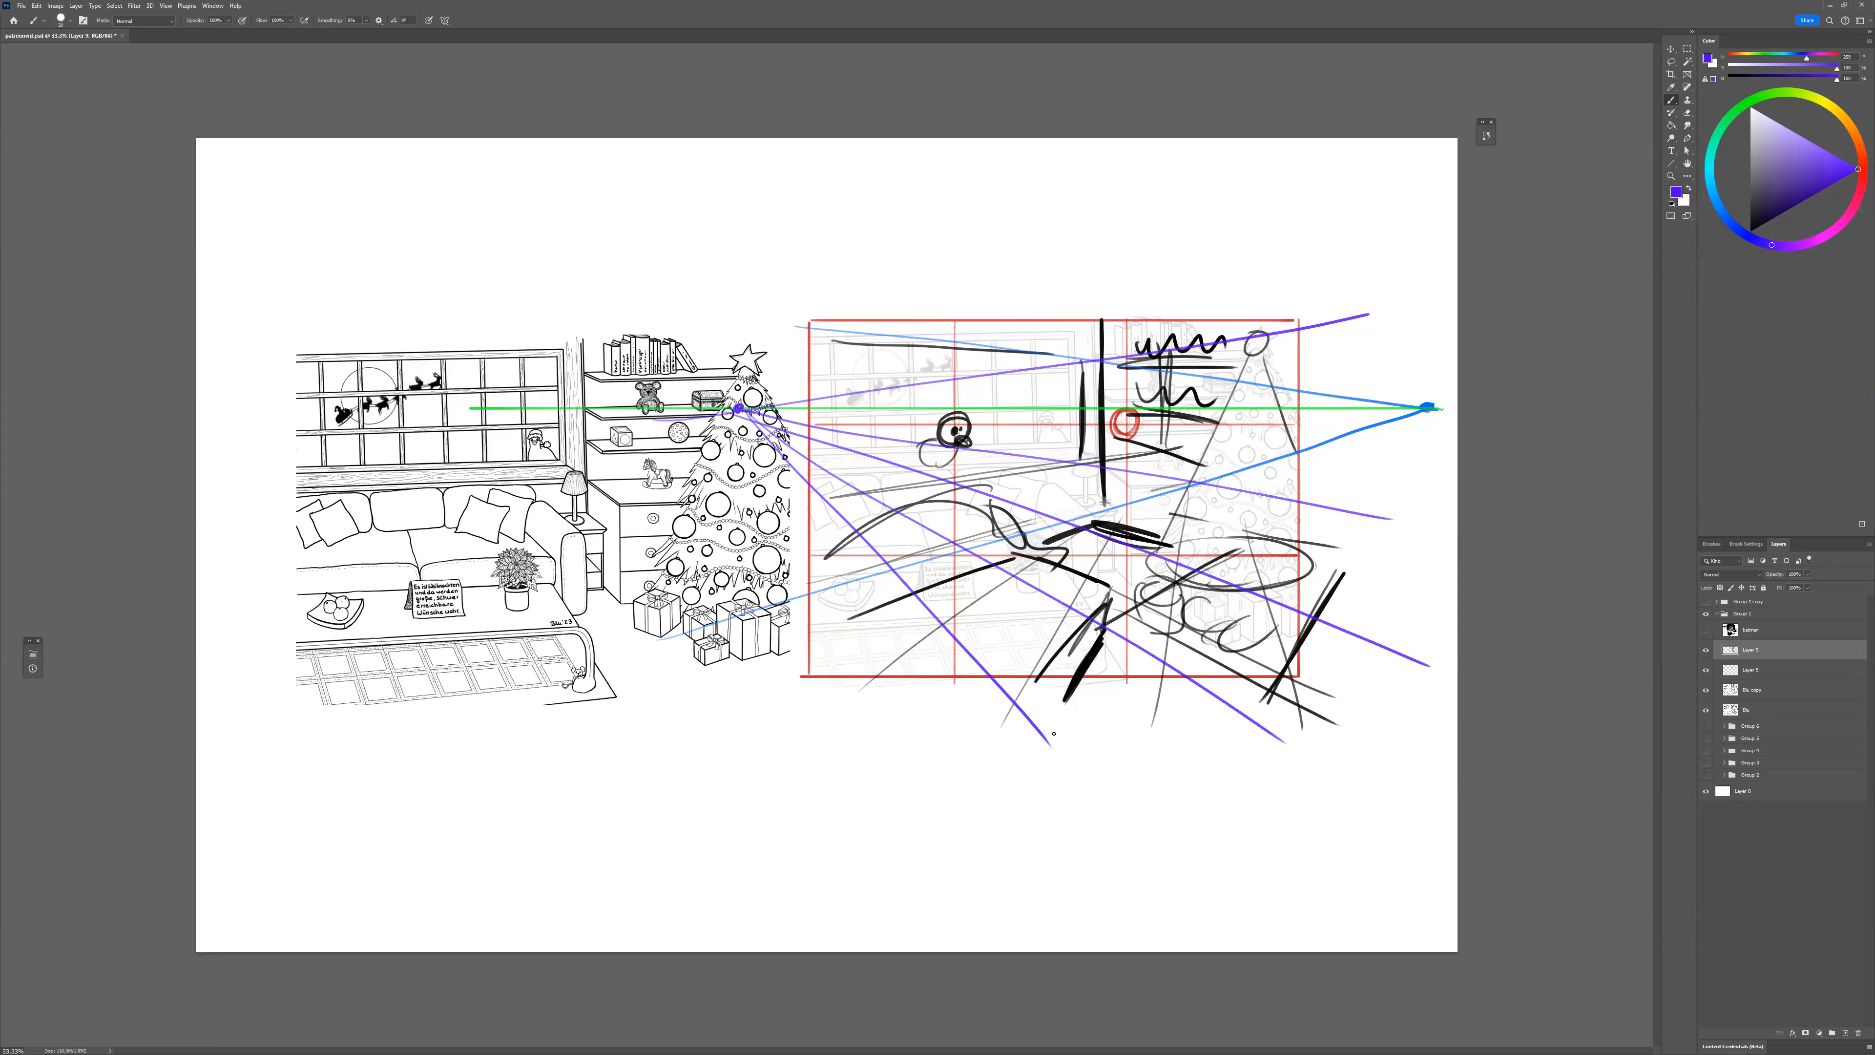
Handwrite the black label "Horizon line" above the green line with a short pointer to it.
drag(1744, 79, 1726, 79)
drag(1325, 407, 1351, 371)
drag(1352, 359, 1359, 359)
mouse_move(1360, 344)
mouse_down()
mouse_move(1360, 371)
mouse_move(1396, 367)
mouse_up()
drag(1403, 358, 1395, 382)
Label the two vanishing points "PP1" and "PP2" with short pointer strokes.
mouse_move(1398, 377)
mouse_down()
mouse_move(1421, 419)
mouse_move(1373, 466)
mouse_up()
drag(1373, 446, 1375, 457)
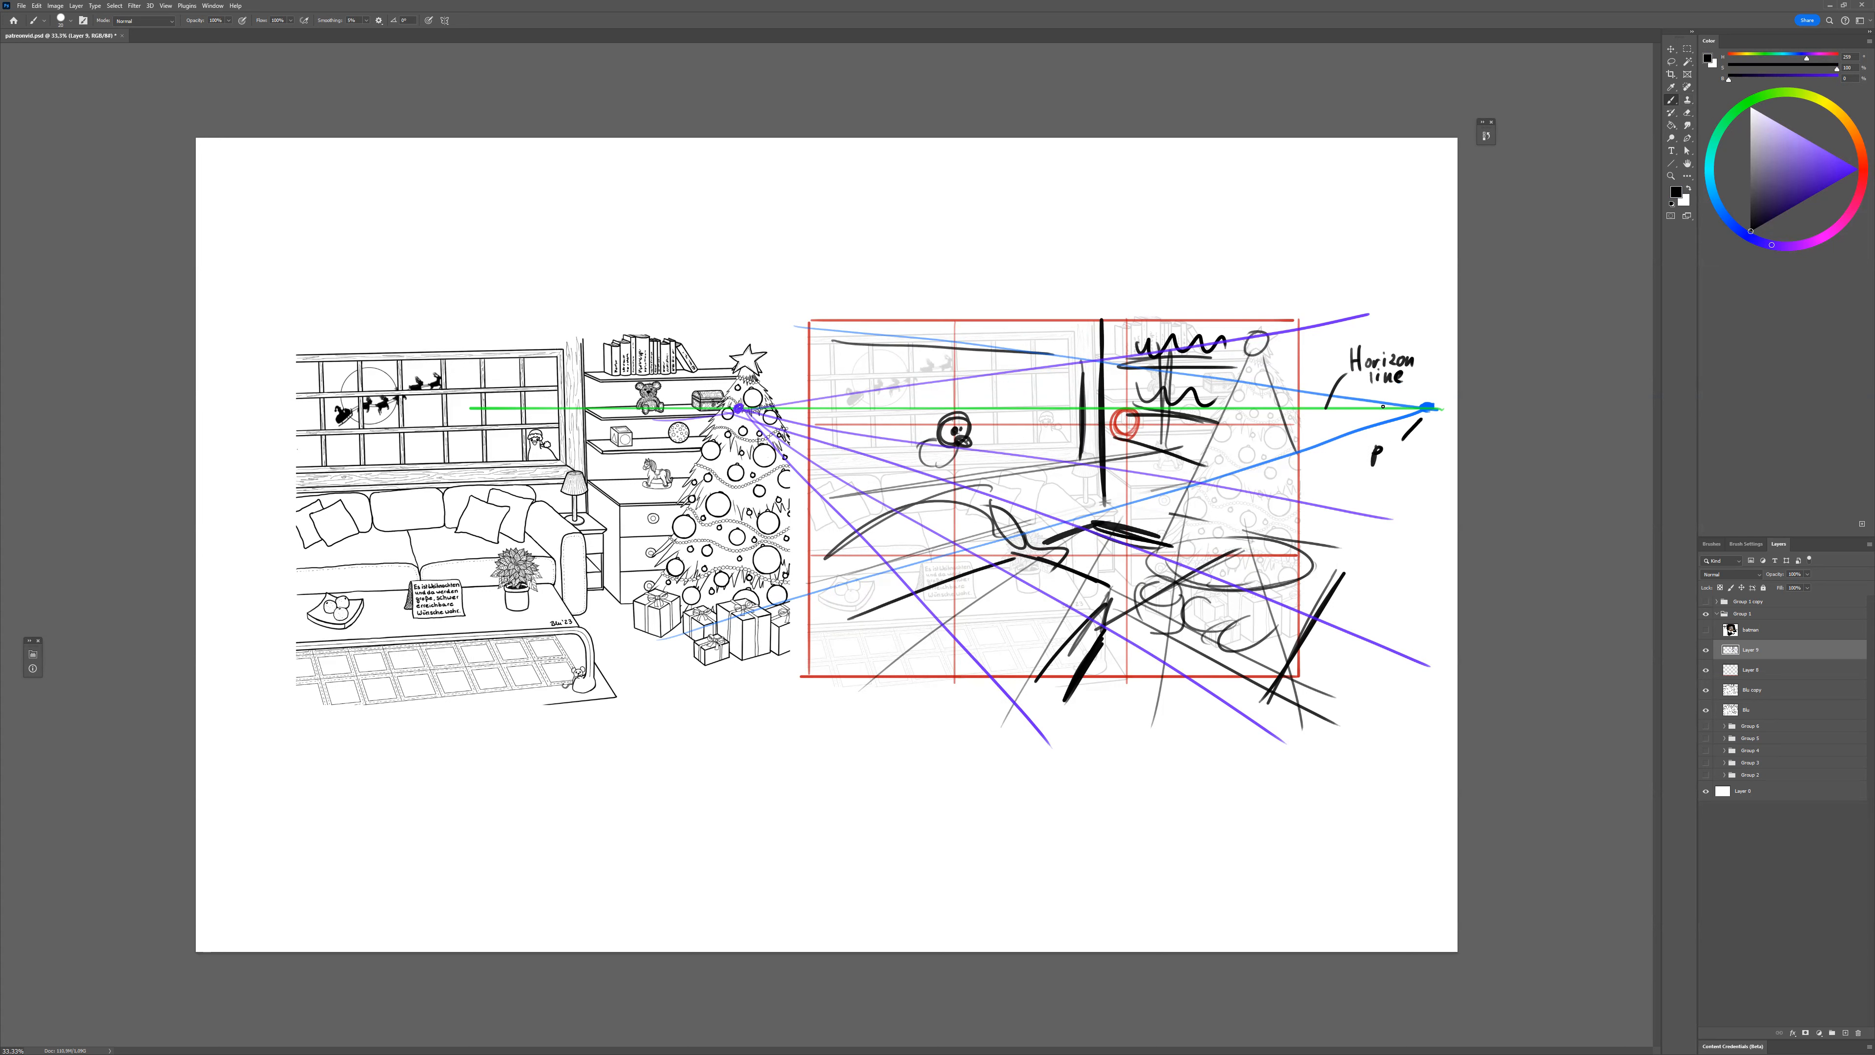
drag(1386, 446, 1385, 467)
drag(1386, 447, 1387, 458)
mouse_move(744, 399)
mouse_down()
mouse_move(781, 356)
mouse_move(775, 320)
mouse_up()
drag(774, 319, 786, 316)
drag(784, 316, 801, 325)
Circle the whole perspective sketch with a large ellipse and add a downward arrow above the original's window edge.
mouse_move(1392, 299)
mouse_down()
mouse_move(687, 517)
mouse_move(1458, 530)
mouse_move(1354, 234)
mouse_up()
mouse_move(563, 258)
mouse_down()
mouse_move(557, 326)
mouse_move(569, 306)
mouse_up()
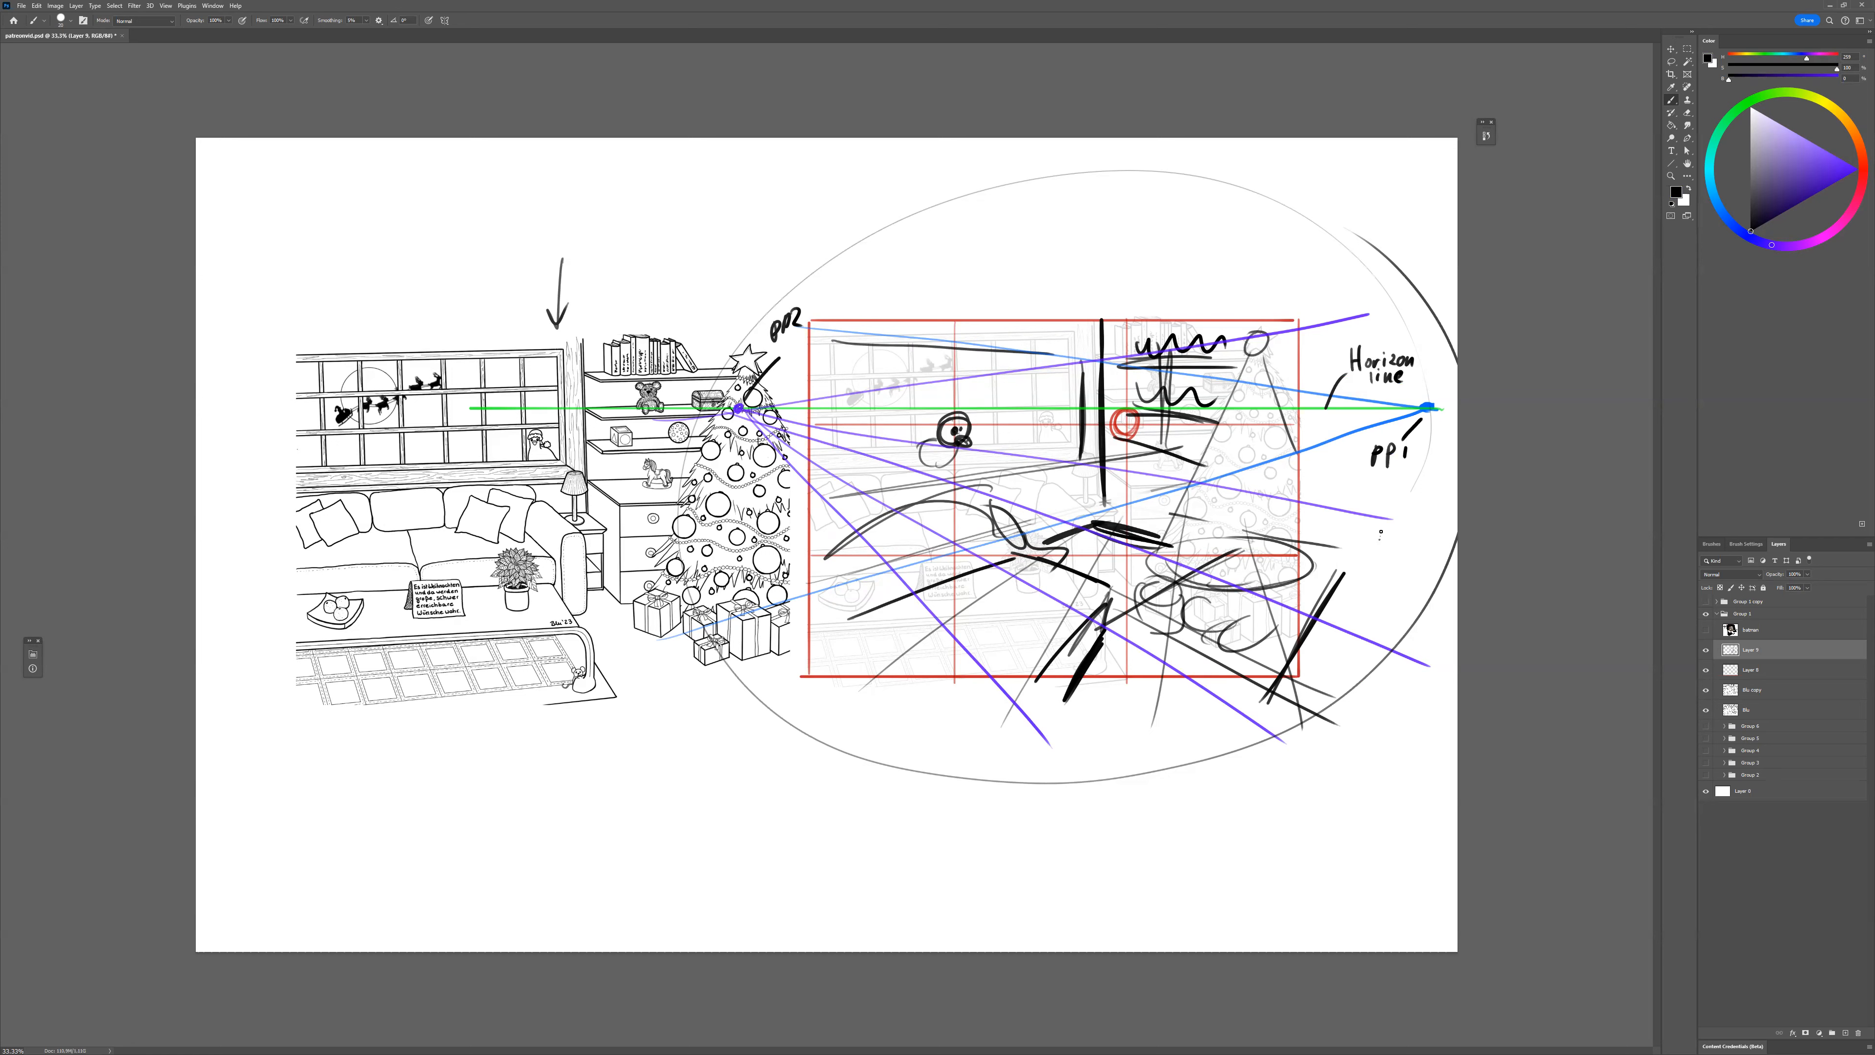
Draw green flow lines from the round character down to the presents and across to the tree's top.
click(1751, 99)
drag(1819, 191, 1842, 178)
drag(932, 460, 1196, 637)
drag(960, 426, 1283, 338)
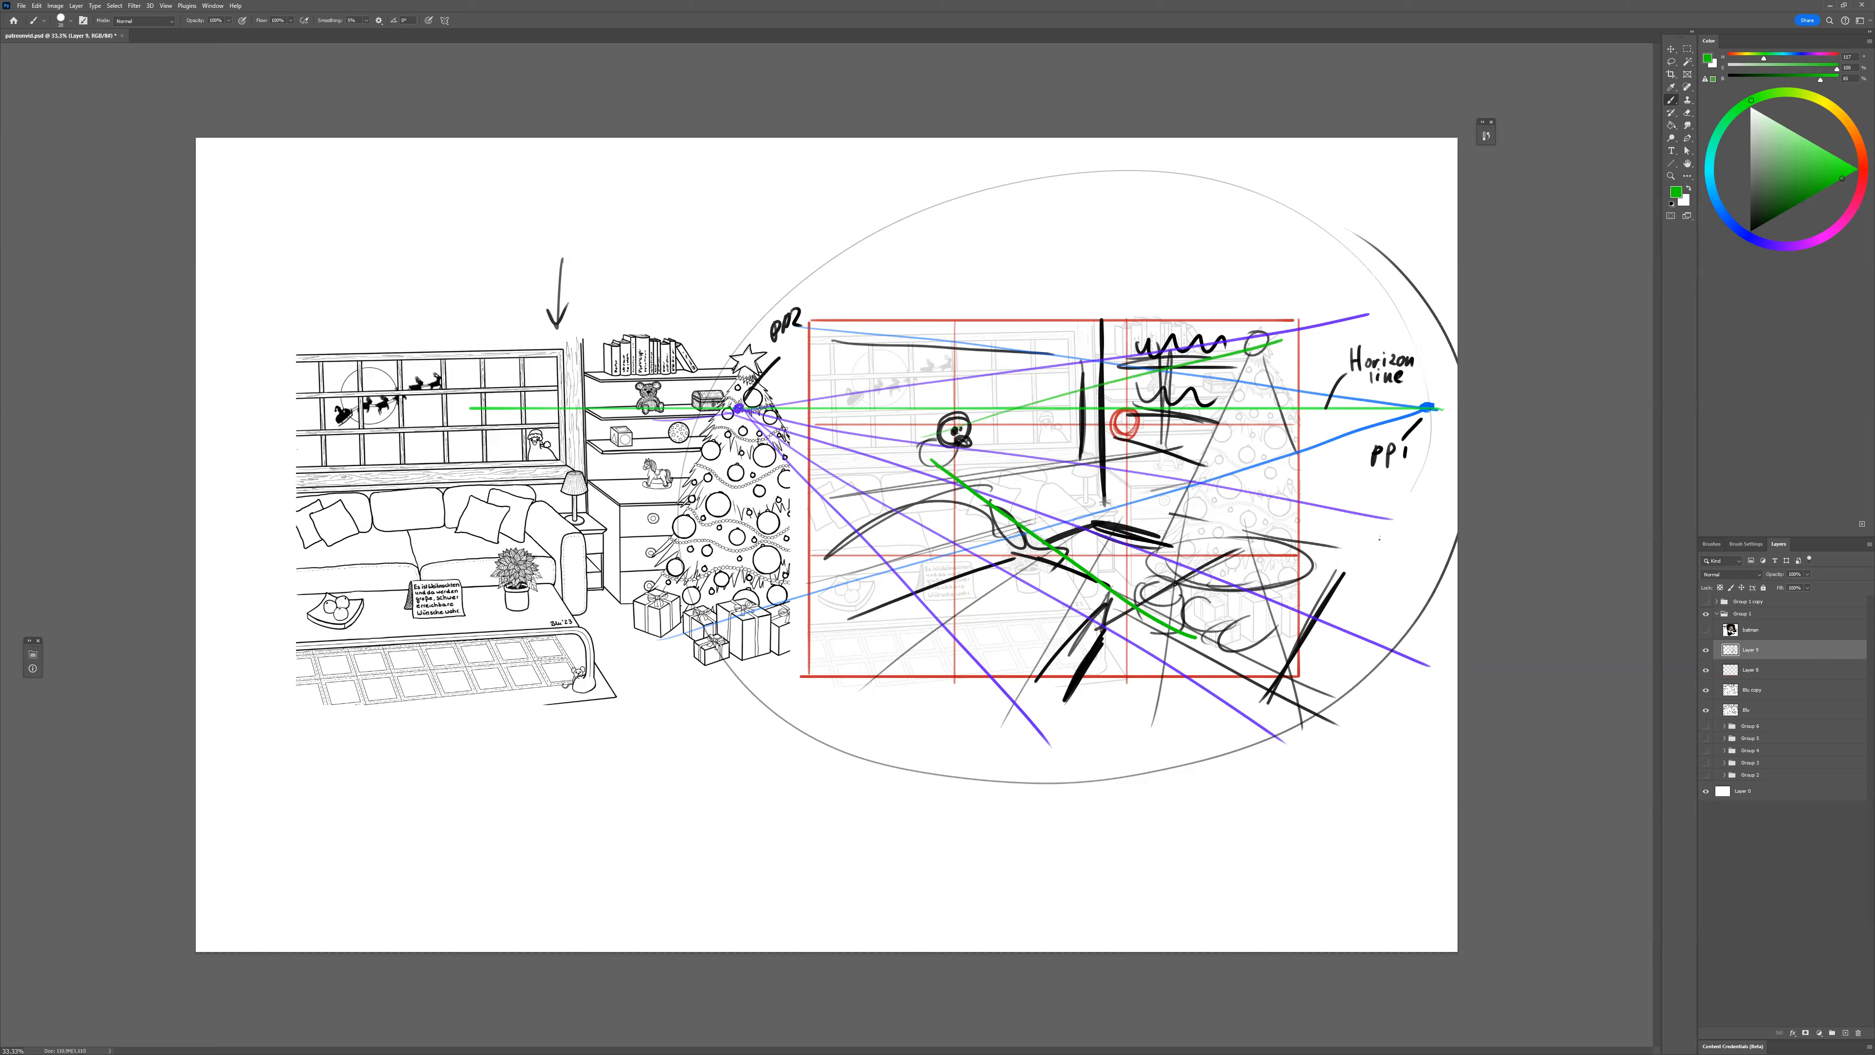
Sketch small black eared characters in the frame's lower-left corner and beside the presents at lower right.
click(1734, 78)
mouse_move(855, 622)
mouse_down()
mouse_move(837, 618)
mouse_move(859, 640)
mouse_up()
mouse_move(1260, 631)
mouse_down()
mouse_move(1278, 625)
mouse_move(1263, 659)
mouse_move(1284, 654)
mouse_up()
drag(837, 660, 853, 657)
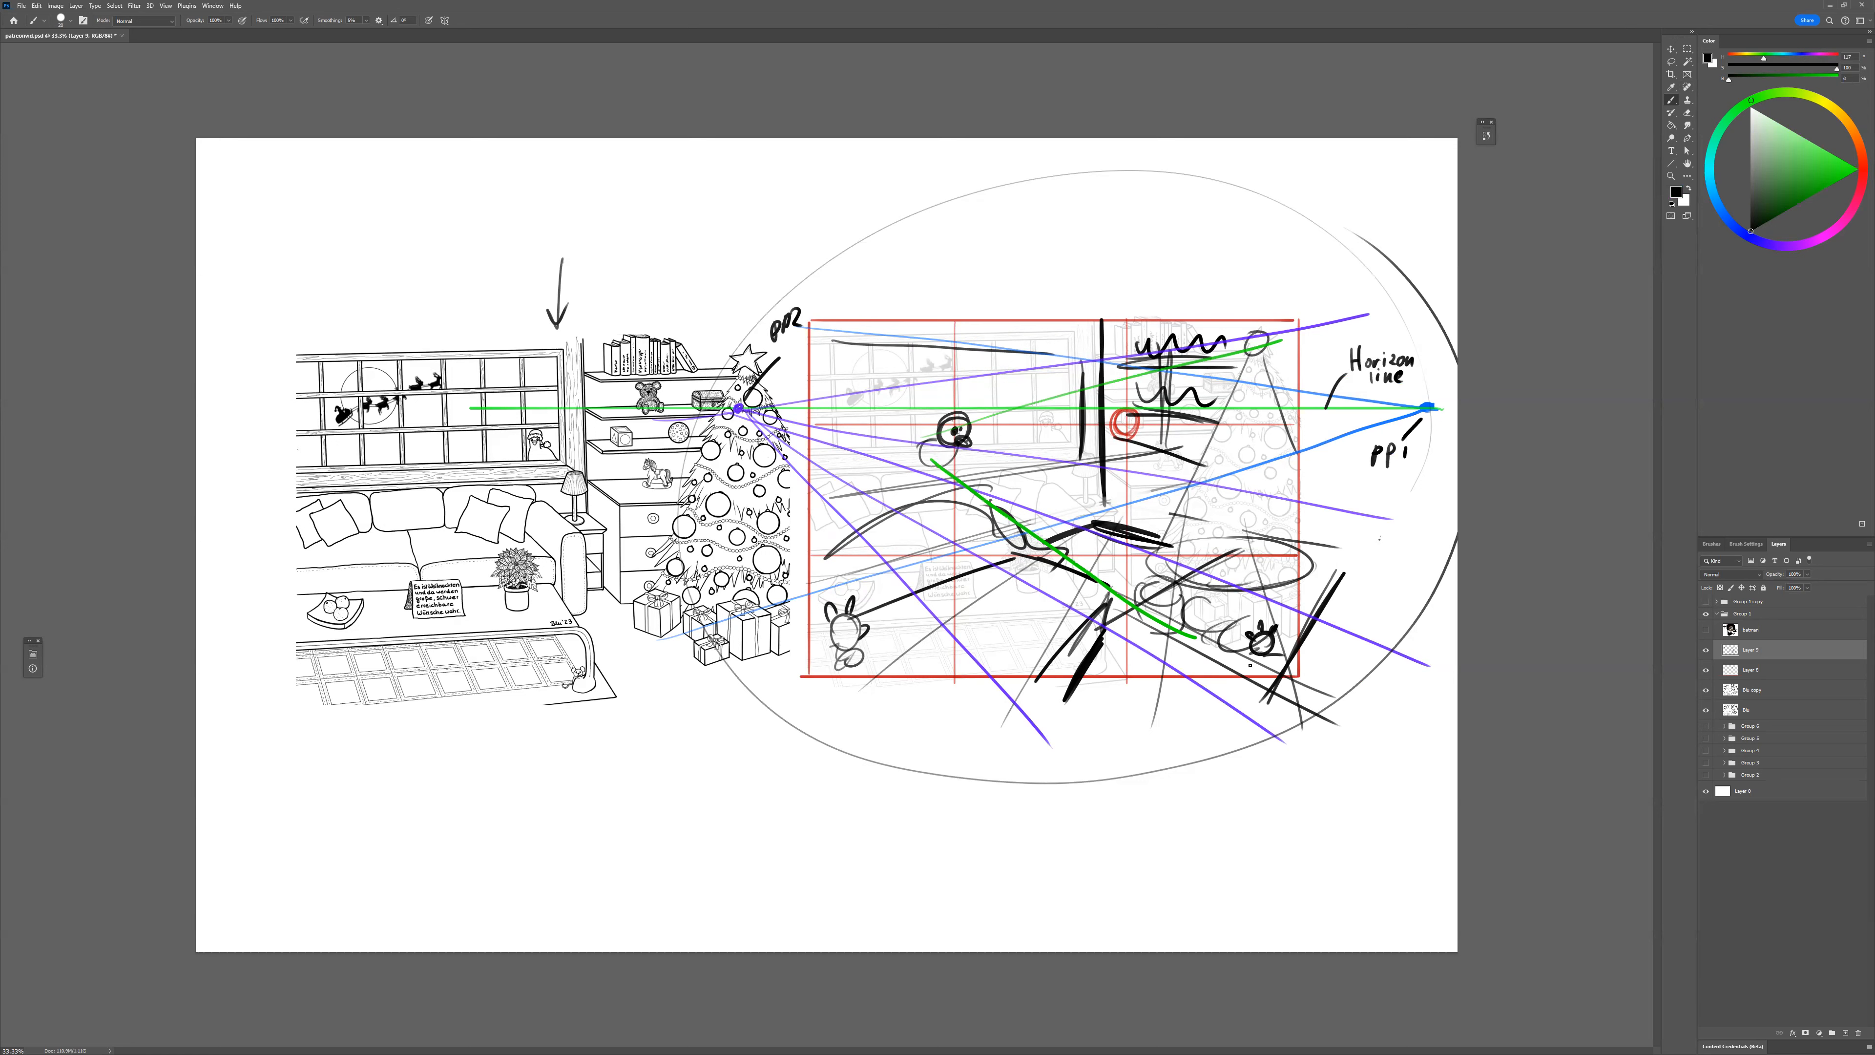
Erase most of the lower-right character and redraw it closer to the presents at the end of the green flow line.
key(e)
drag(1271, 637, 1249, 663)
key(b)
mouse_move(1194, 640)
mouse_down()
mouse_move(1173, 644)
mouse_move(1215, 659)
mouse_move(1231, 632)
mouse_up()
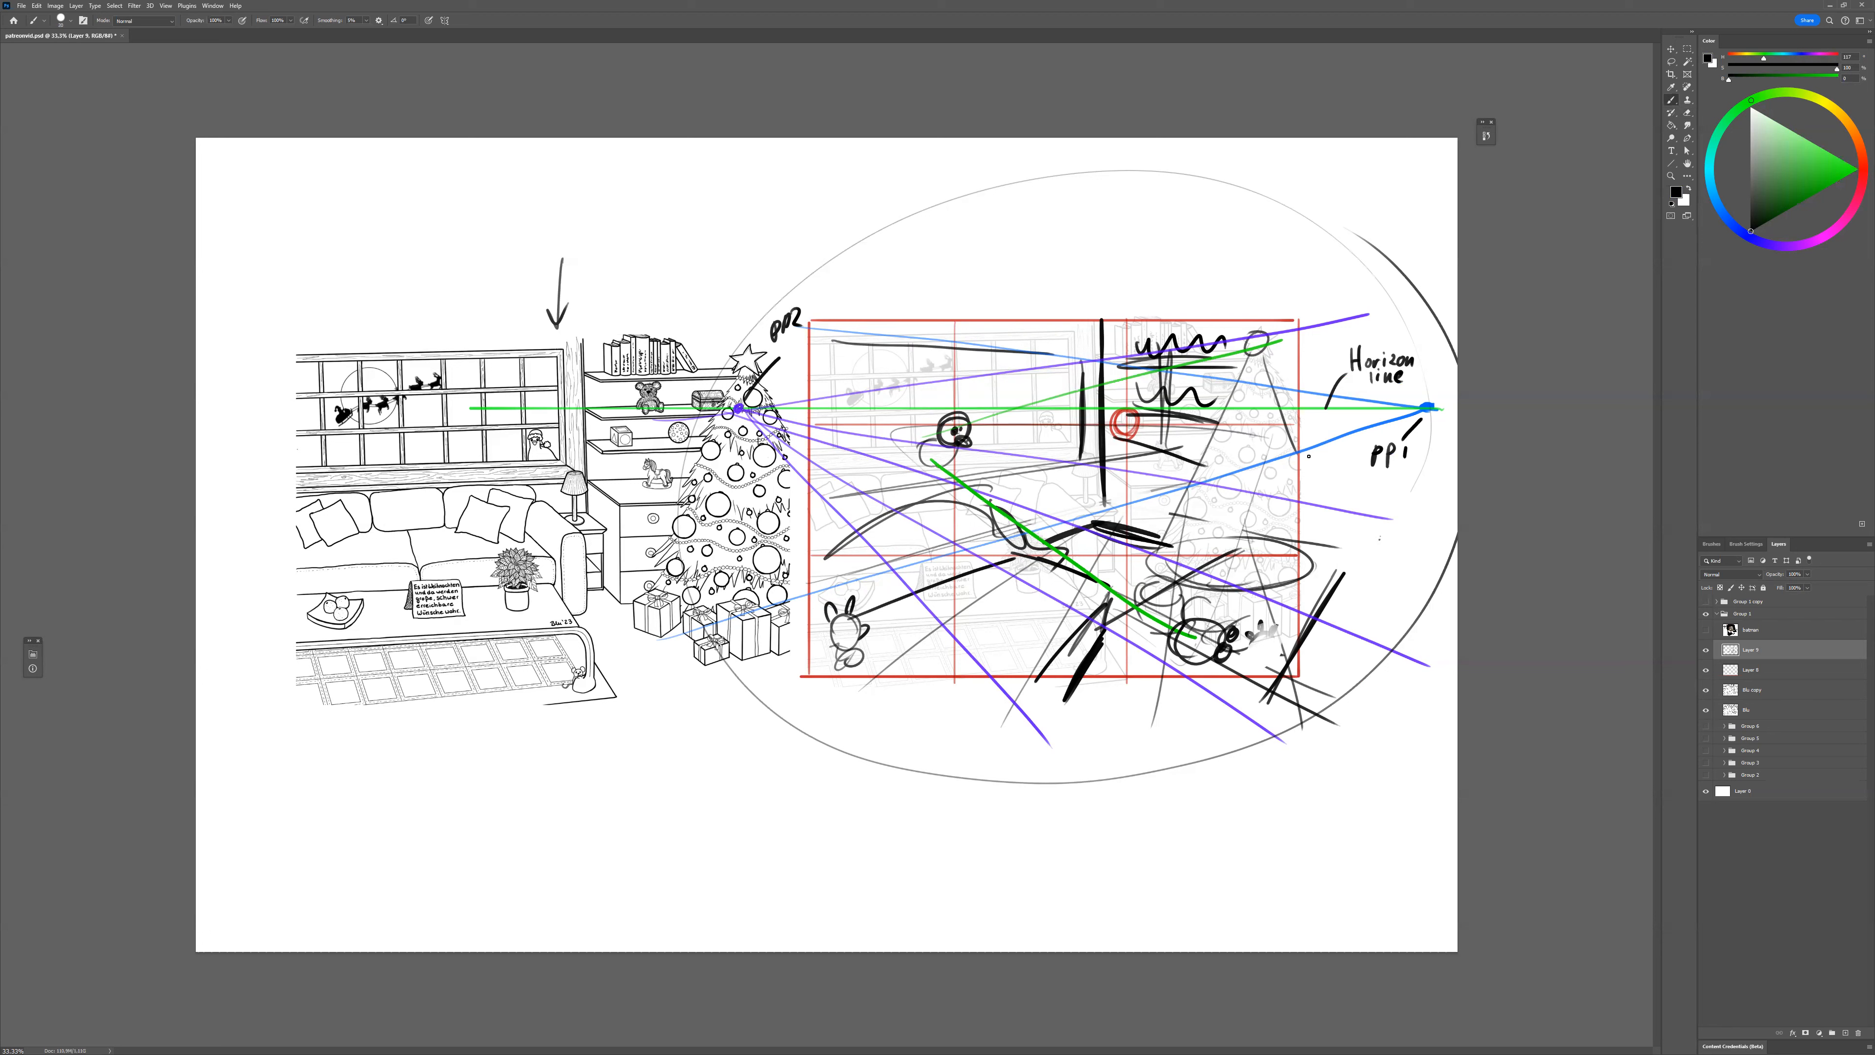
Group and hide the living-room layers, and show the illustration of the cat-eared character leaning on one arm.
shift+click(1736, 707)
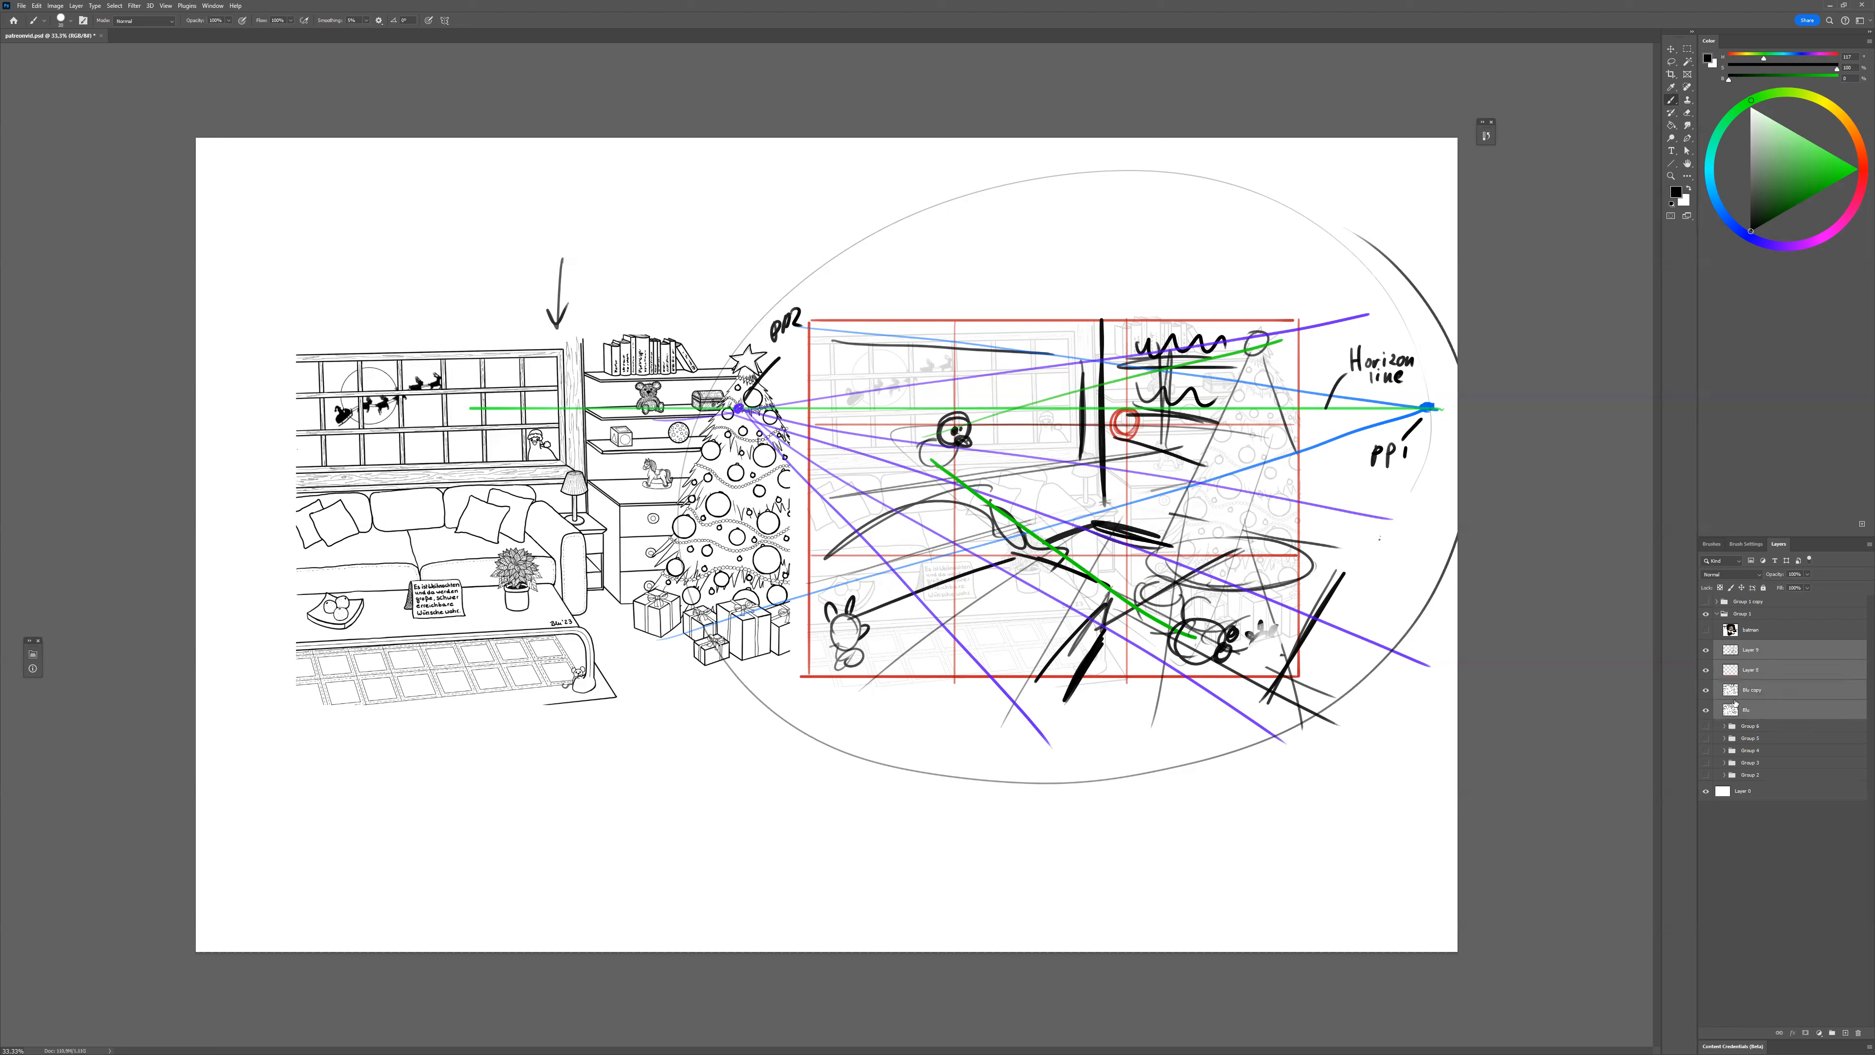
scroll(1258, 642, up, 1)
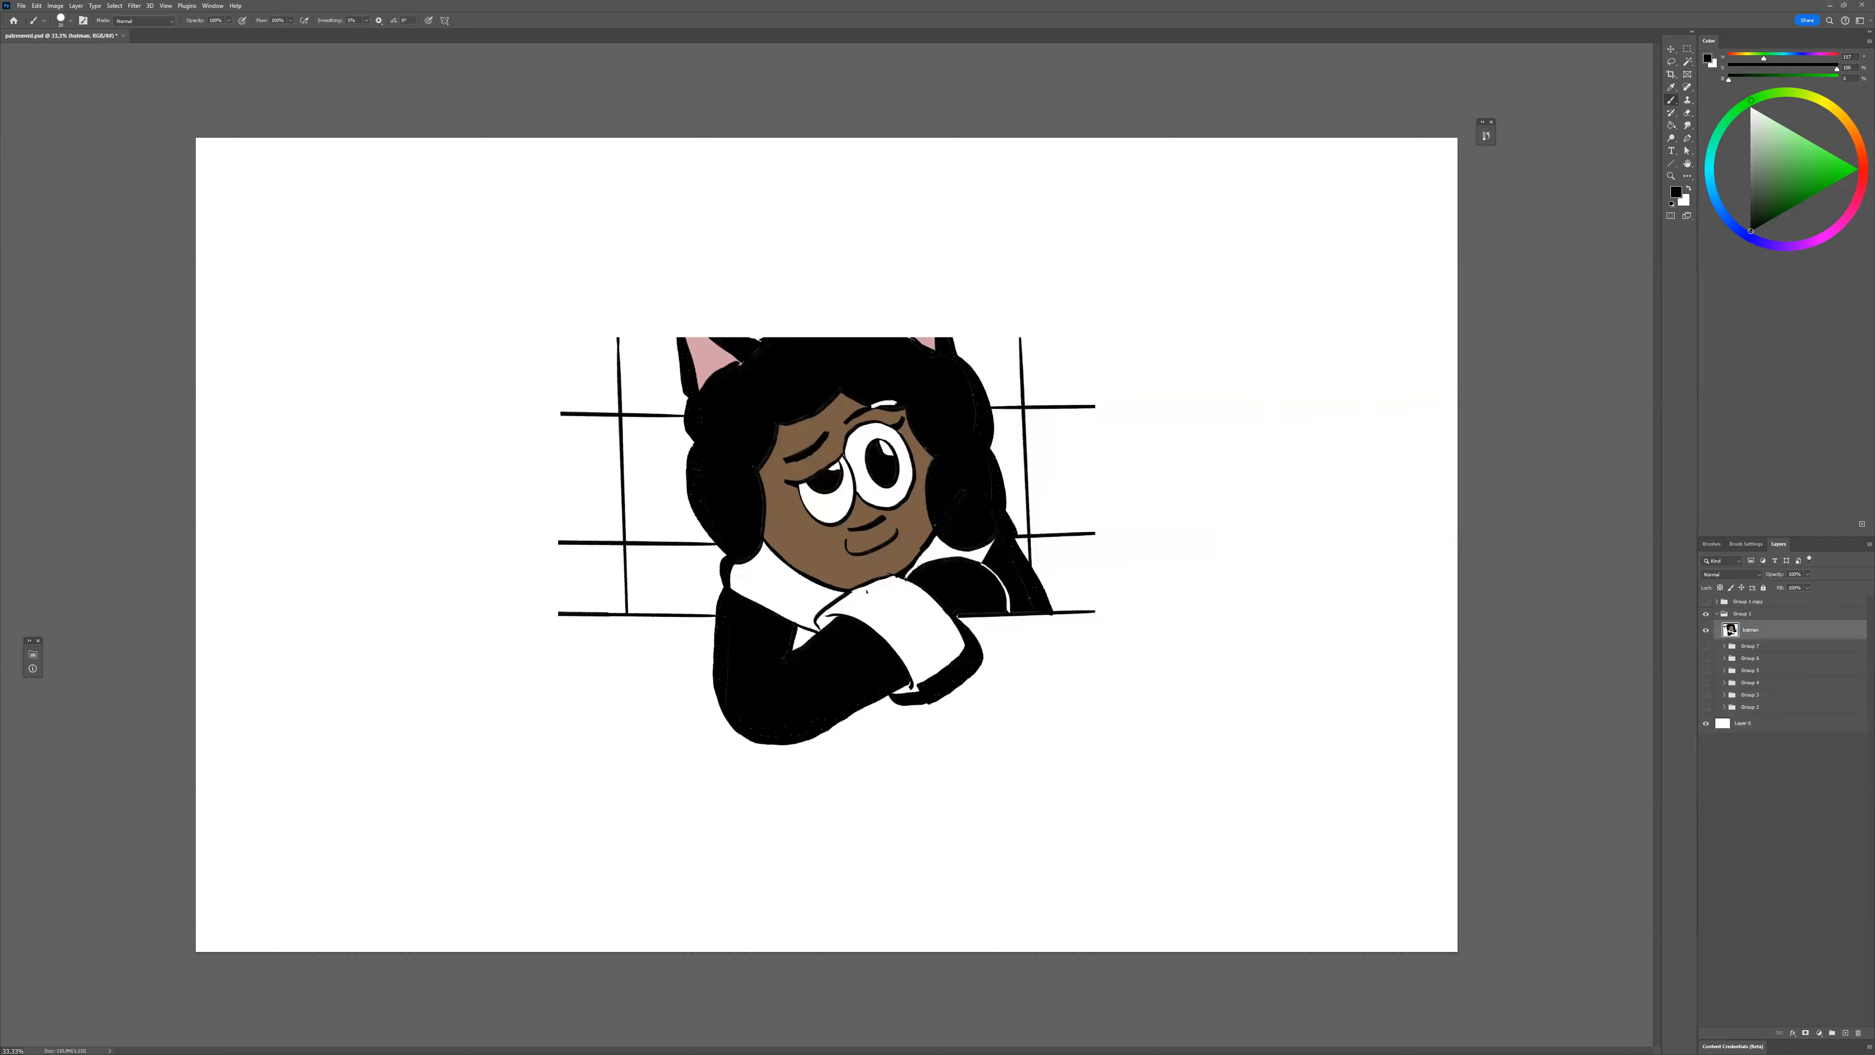
Place a faded duplicate of the cat-eared character beside the original and add a new layer for drawing over it.
key(v)
mouse_move(1119, 647)
mouse_down()
mouse_move(864, 695)
mouse_move(788, 649)
mouse_move(1233, 626)
mouse_up()
click(1806, 573)
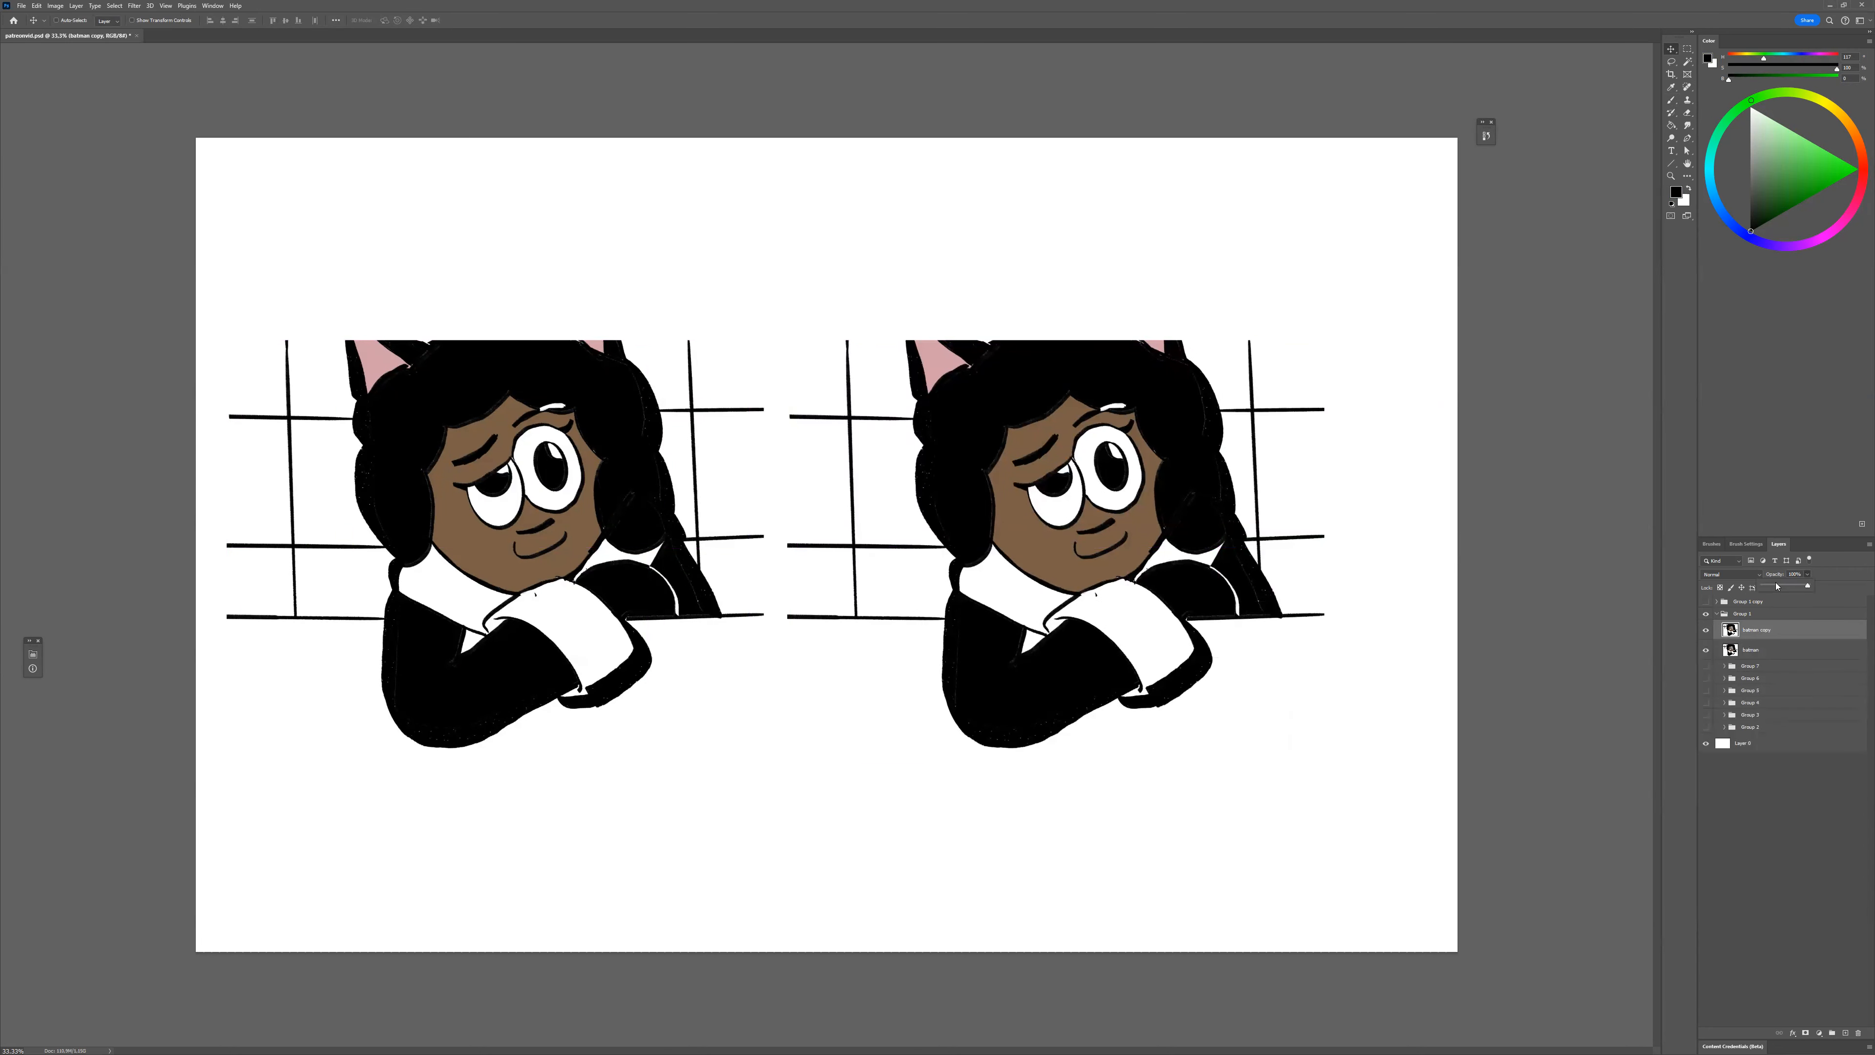
drag(1809, 585, 1770, 586)
click(1844, 1033)
key(b)
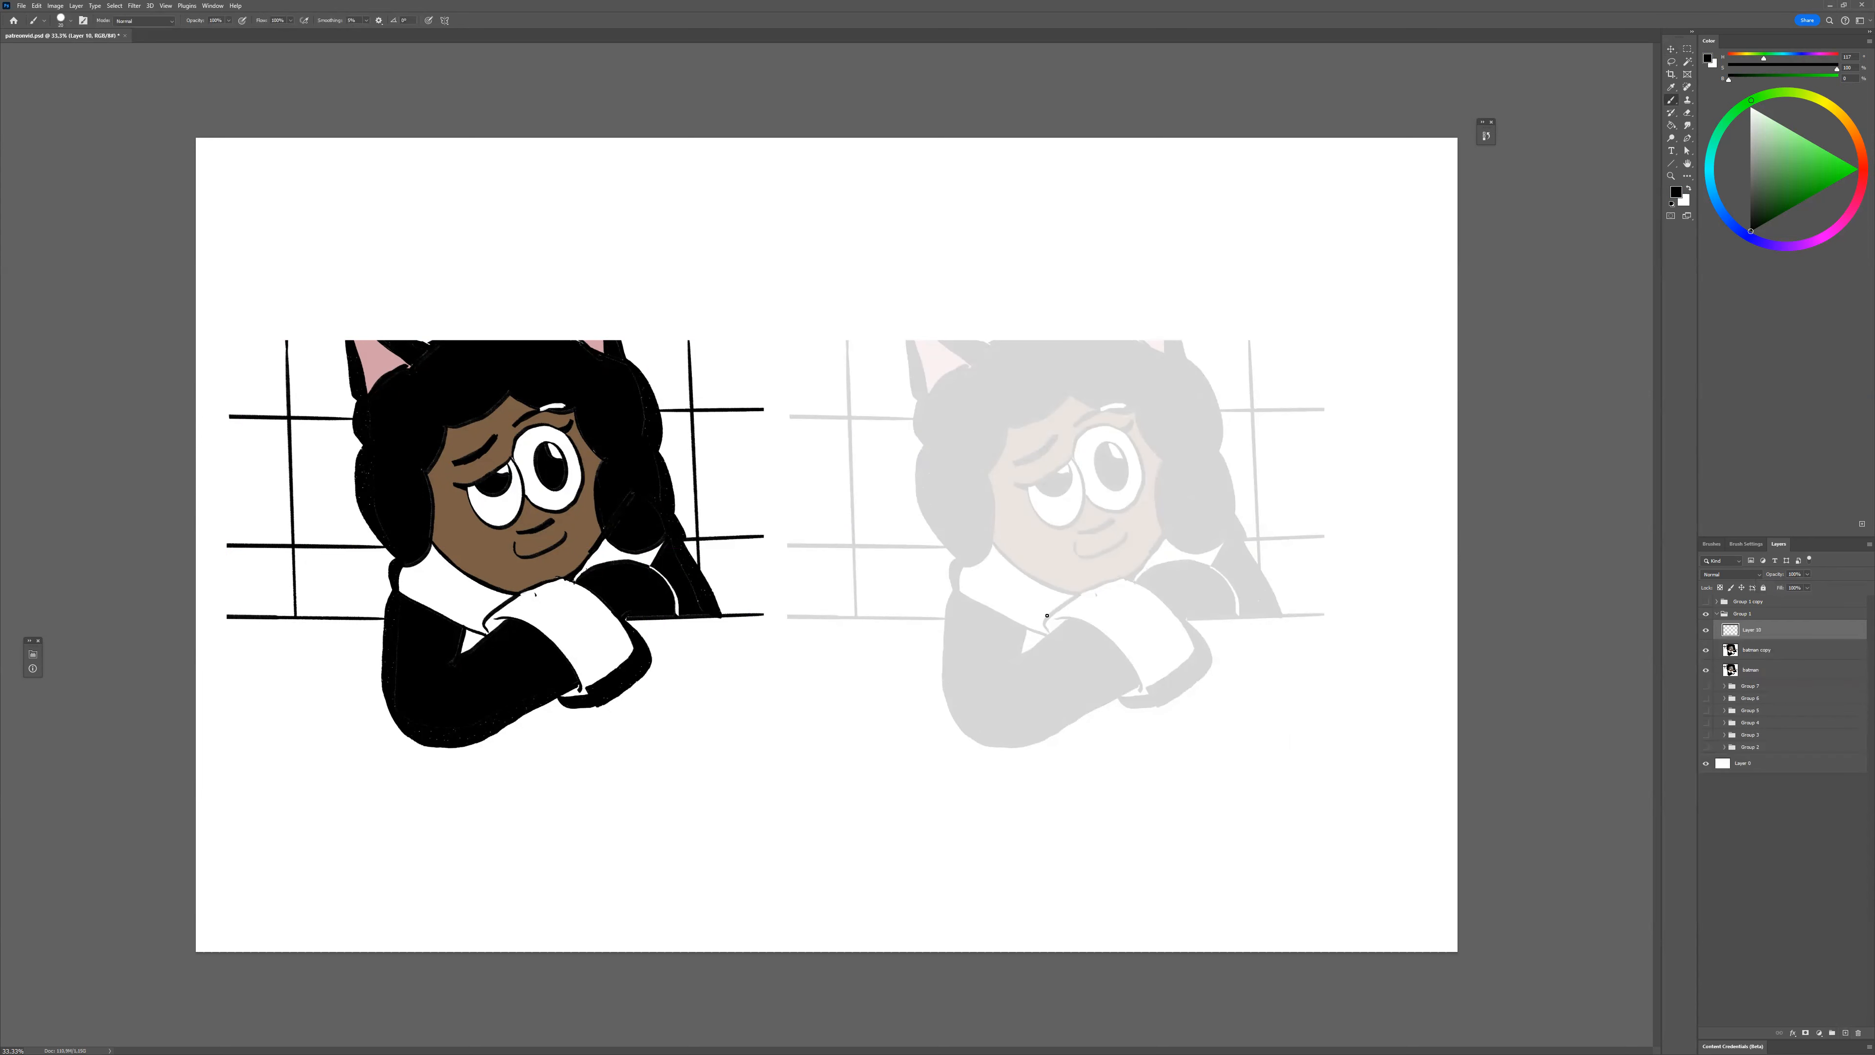
Sweep long curved guide lines across the faded character's chest and arms, out past the right side.
mouse_move(893, 580)
mouse_down()
mouse_move(1297, 657)
mouse_move(1158, 645)
mouse_up()
mouse_move(846, 533)
mouse_down()
mouse_move(1127, 657)
mouse_move(1034, 629)
mouse_up()
drag(883, 563, 1034, 630)
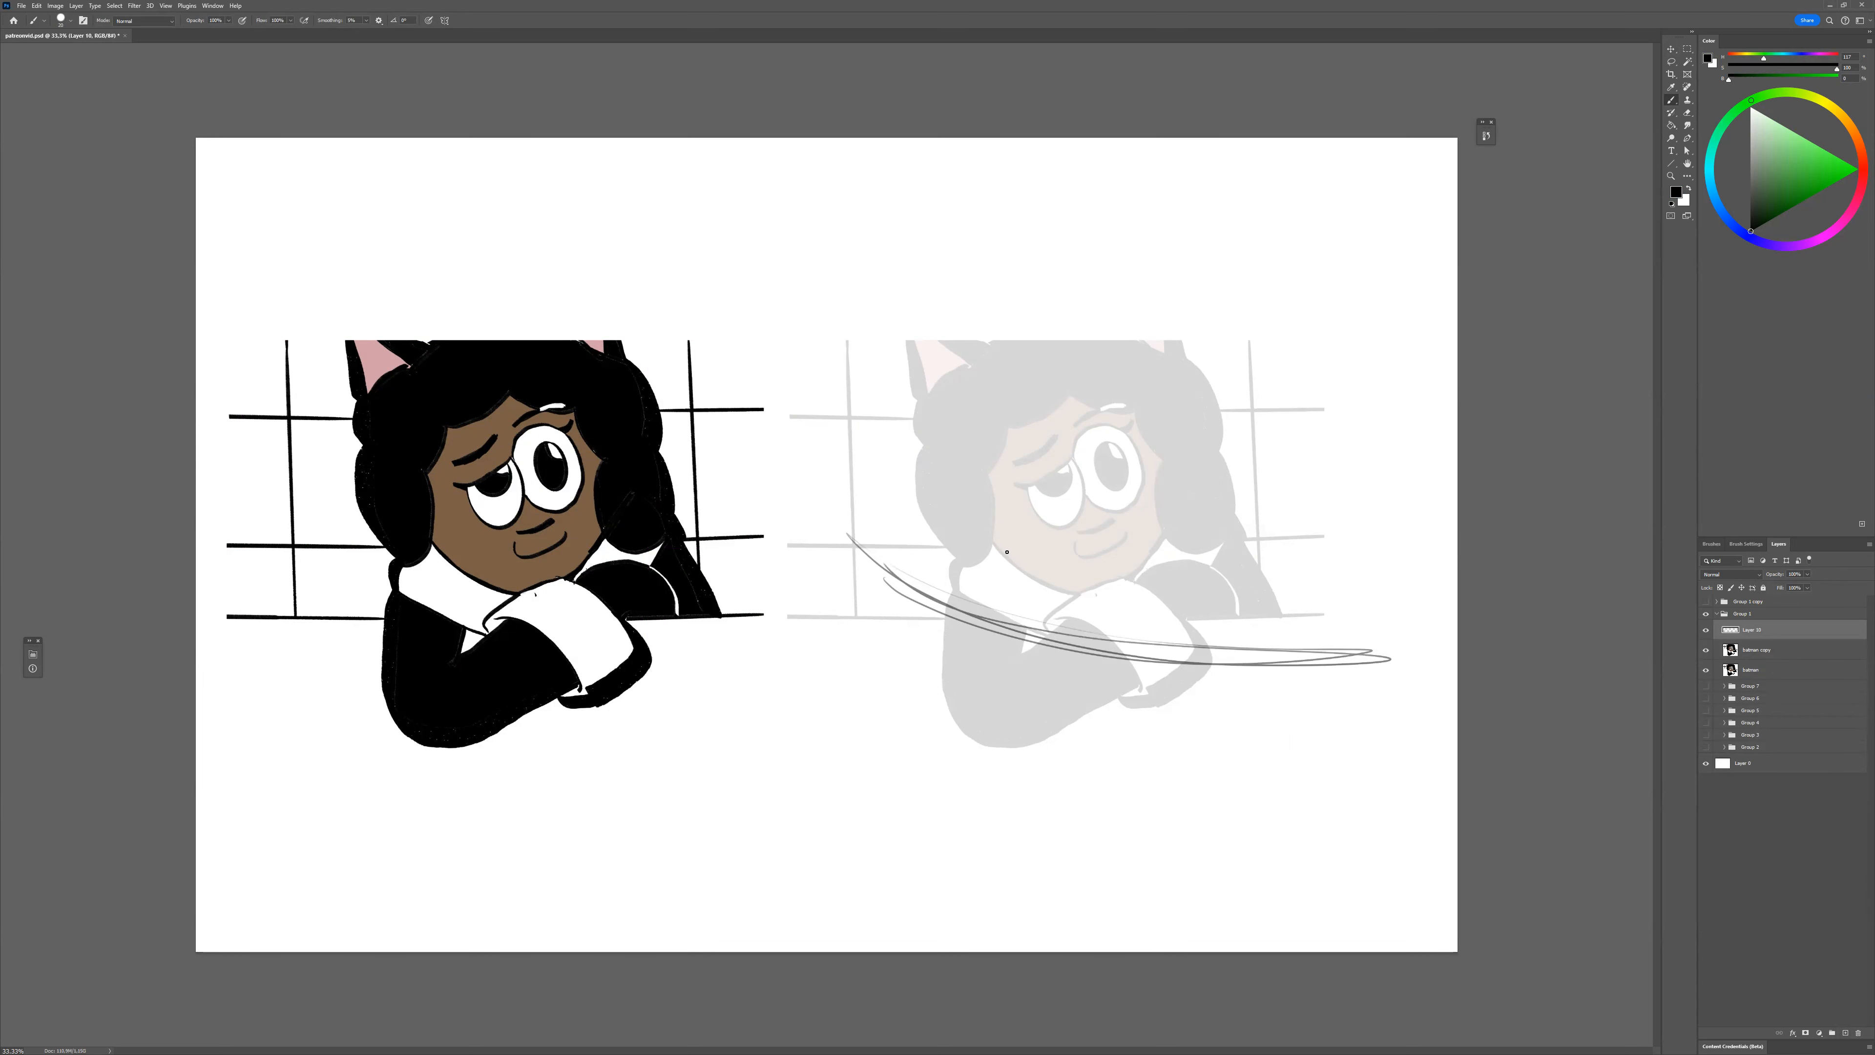
Sketch the near arm over the faded copy, with shoulder and elbow circles, a folded forearm and a cuffed hand.
drag(995, 526, 945, 662)
mouse_move(1037, 575)
mouse_down()
mouse_move(1017, 655)
mouse_move(959, 713)
mouse_move(998, 639)
mouse_up()
mouse_move(1001, 654)
mouse_down()
mouse_move(982, 706)
mouse_move(1092, 622)
mouse_move(1174, 615)
mouse_move(1194, 650)
mouse_move(1033, 719)
mouse_move(938, 713)
mouse_up()
drag(1065, 634, 1079, 700)
mouse_move(1043, 636)
mouse_down()
mouse_move(1111, 608)
mouse_move(1139, 649)
mouse_move(1124, 709)
mouse_move(1078, 724)
mouse_up()
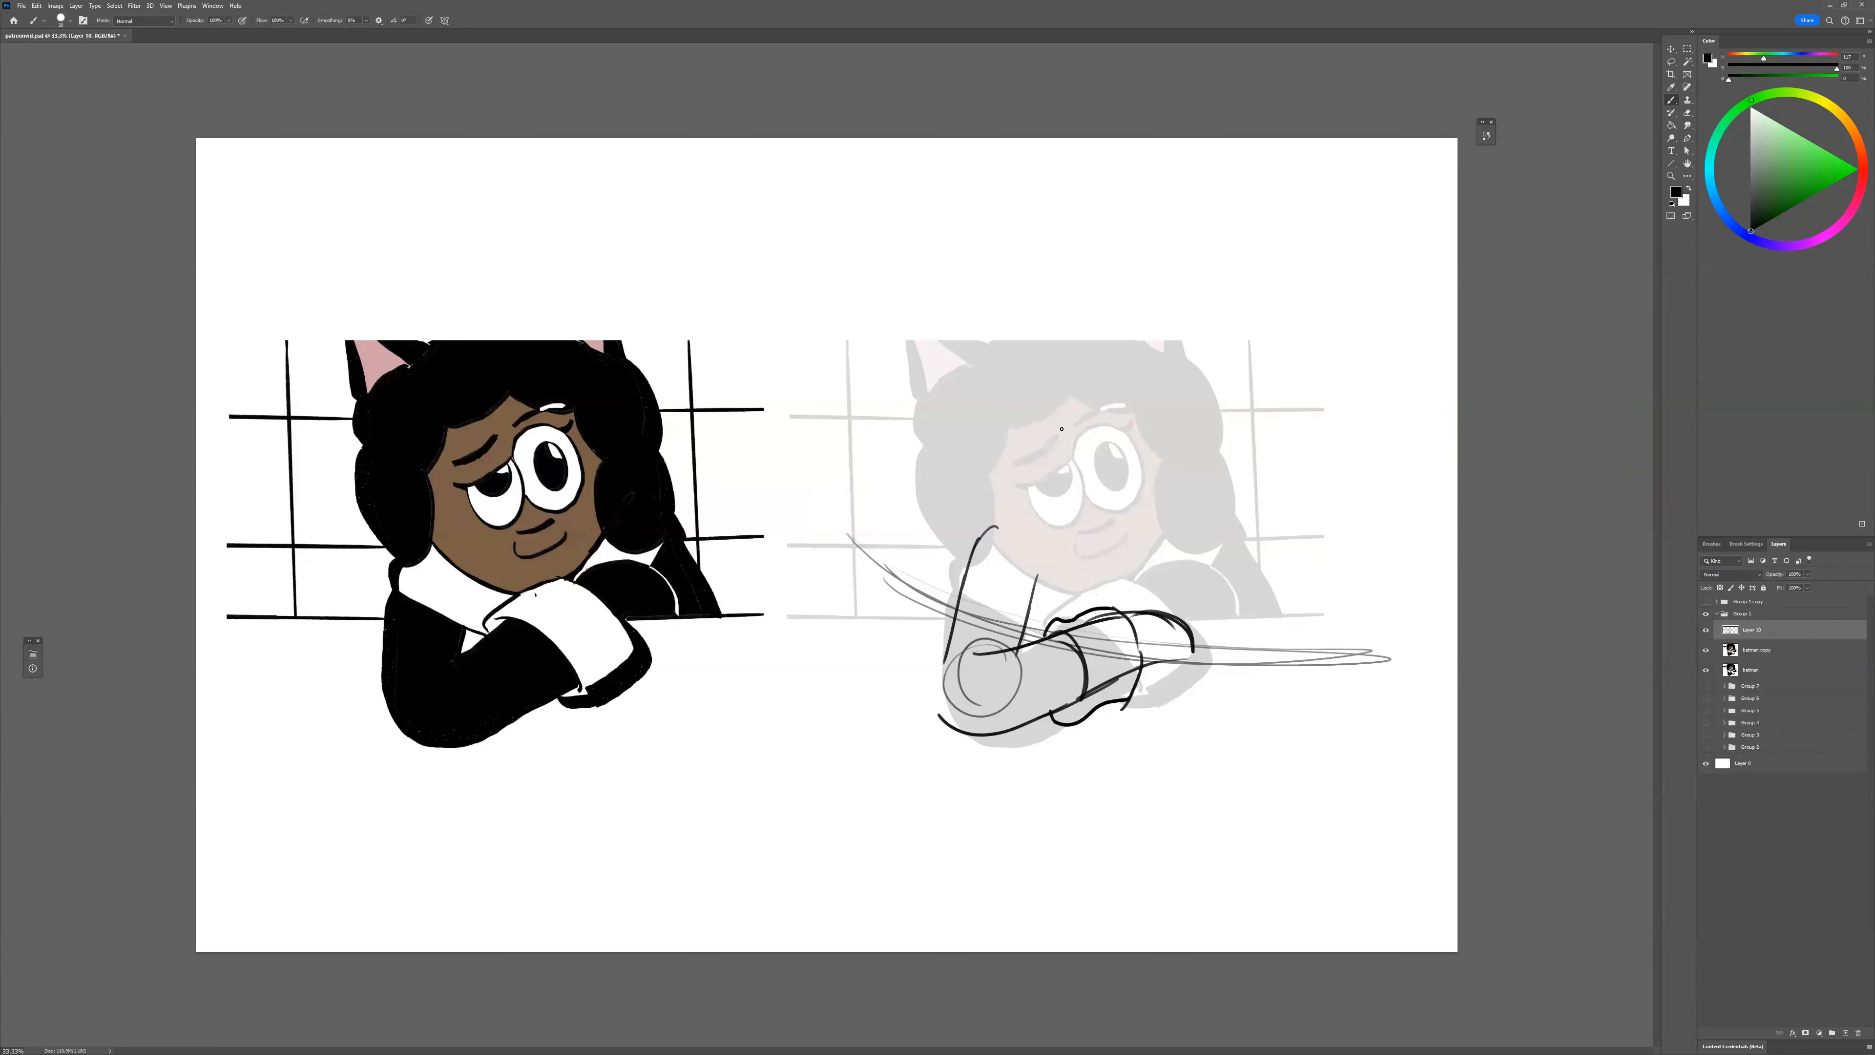
drag(1024, 534, 1015, 607)
Sketch the far arm bent at the elbow, with a raised forearm and open hand beyond the faded character.
mouse_move(1173, 601)
mouse_down()
mouse_move(1149, 539)
mouse_move(1029, 613)
mouse_move(1109, 521)
mouse_move(1229, 558)
mouse_move(1266, 605)
mouse_move(1243, 636)
mouse_up()
drag(1273, 573, 1257, 610)
mouse_move(1260, 609)
mouse_down()
mouse_move(1287, 532)
mouse_move(1298, 646)
mouse_up()
mouse_move(1311, 517)
mouse_down()
mouse_move(1301, 496)
mouse_move(1385, 460)
mouse_move(1394, 500)
mouse_up()
mouse_move(1386, 510)
mouse_down()
mouse_move(1338, 542)
mouse_move(1297, 483)
mouse_move(1313, 459)
mouse_move(1326, 493)
mouse_up()
drag(1356, 486, 1402, 491)
Rough in the head with overlapping construction circles around the faded face.
mouse_move(1105, 372)
mouse_down()
mouse_move(990, 506)
mouse_move(1163, 354)
mouse_move(1144, 543)
mouse_move(971, 432)
mouse_up()
mouse_move(988, 507)
mouse_down()
mouse_move(1139, 520)
mouse_move(1164, 381)
mouse_up()
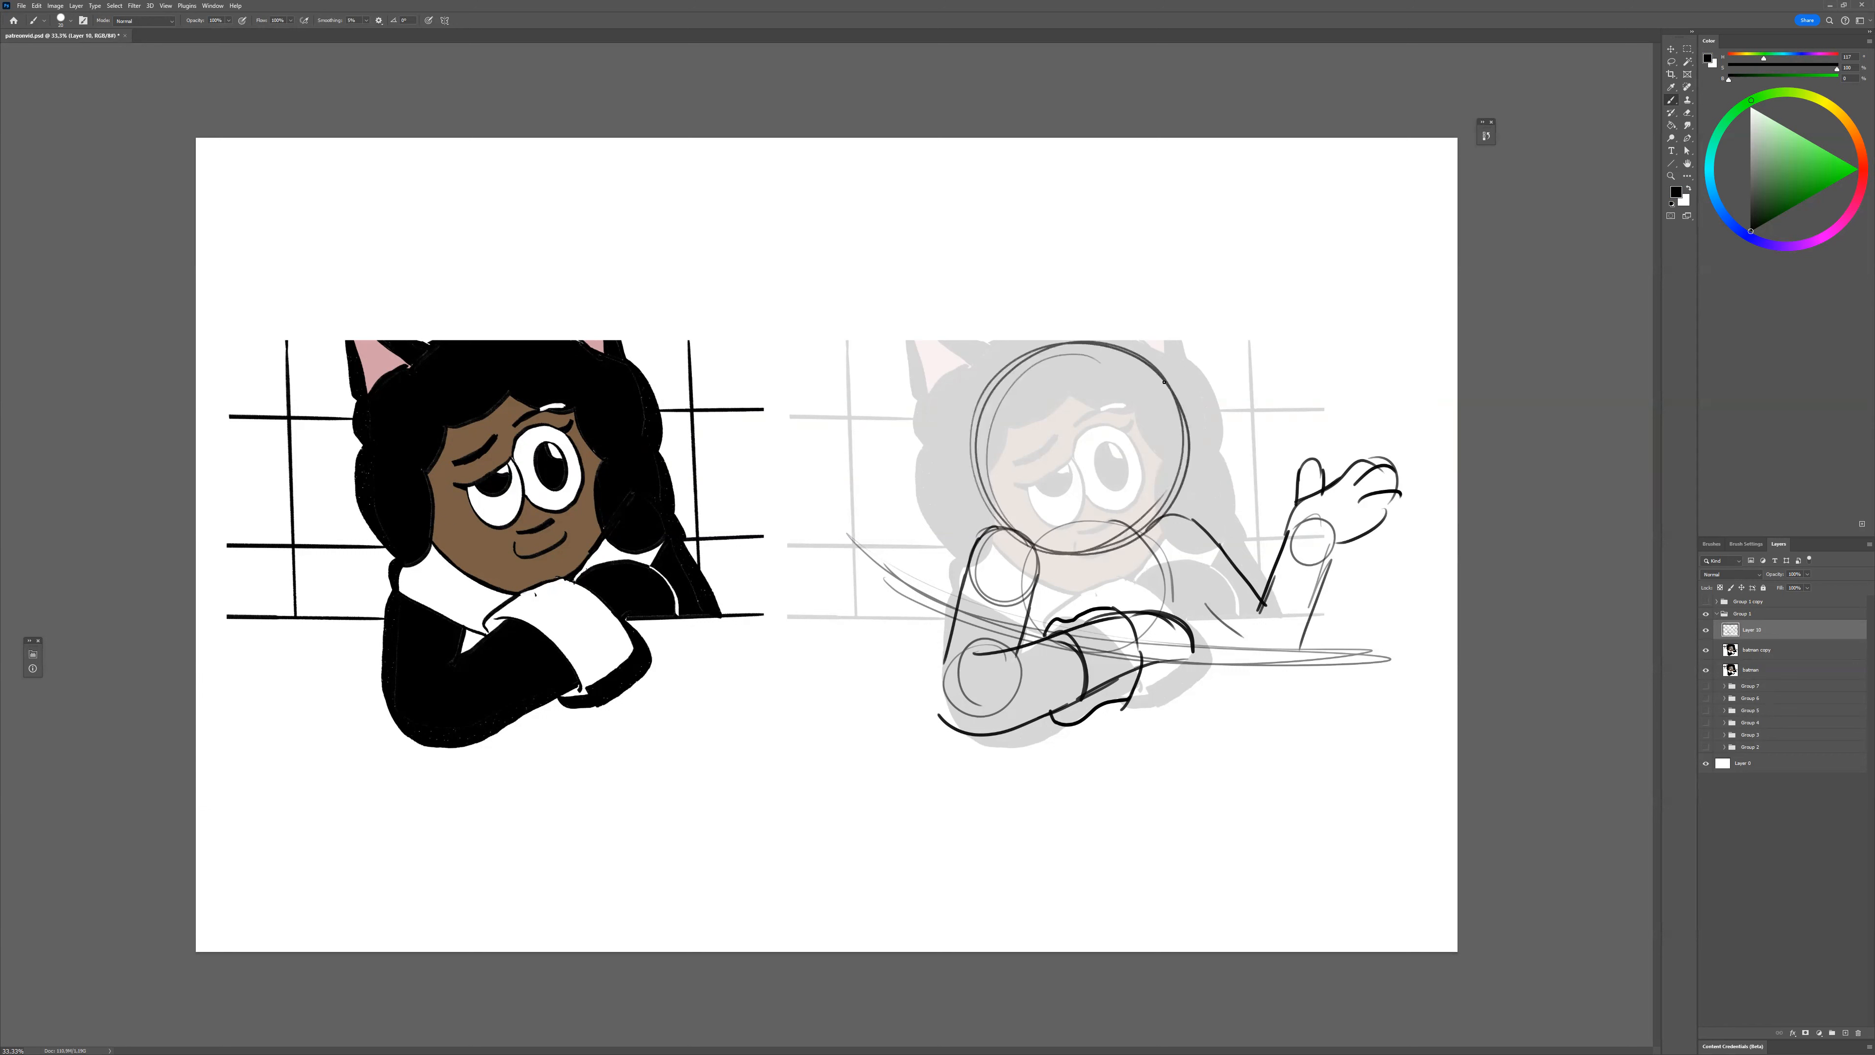